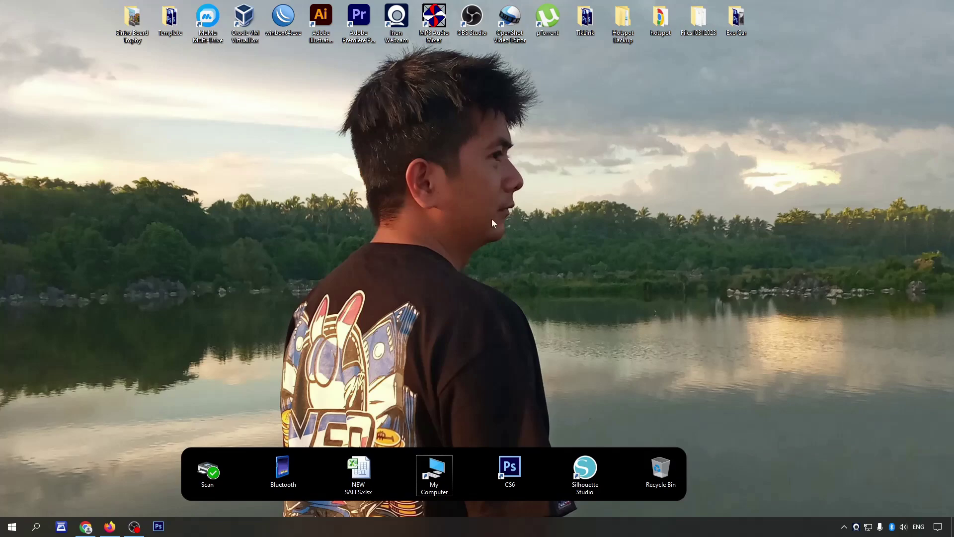
Step: Open the Bluetooth photo folder and the Names.txt list in Notepad
double_click(283, 468)
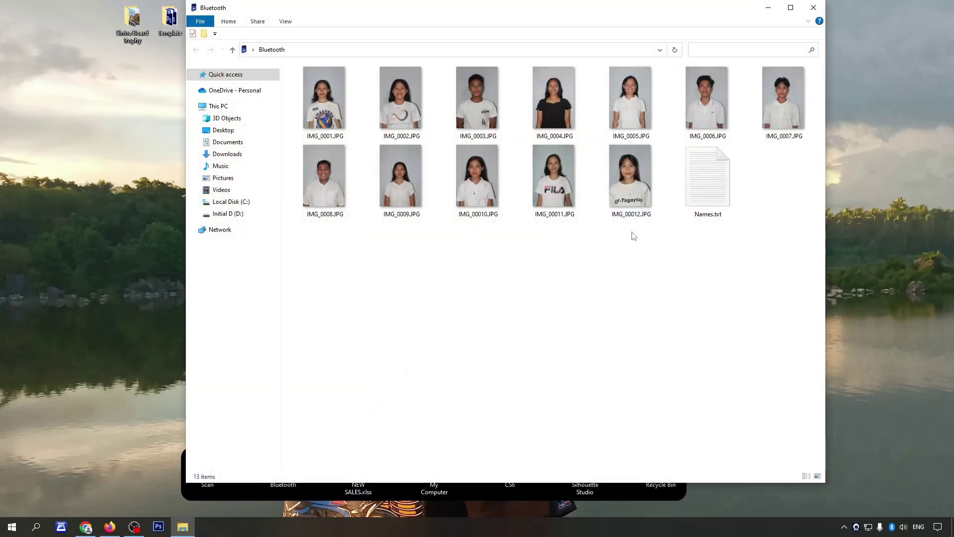
key(ctrl+a)
click(685, 279)
double_click(706, 192)
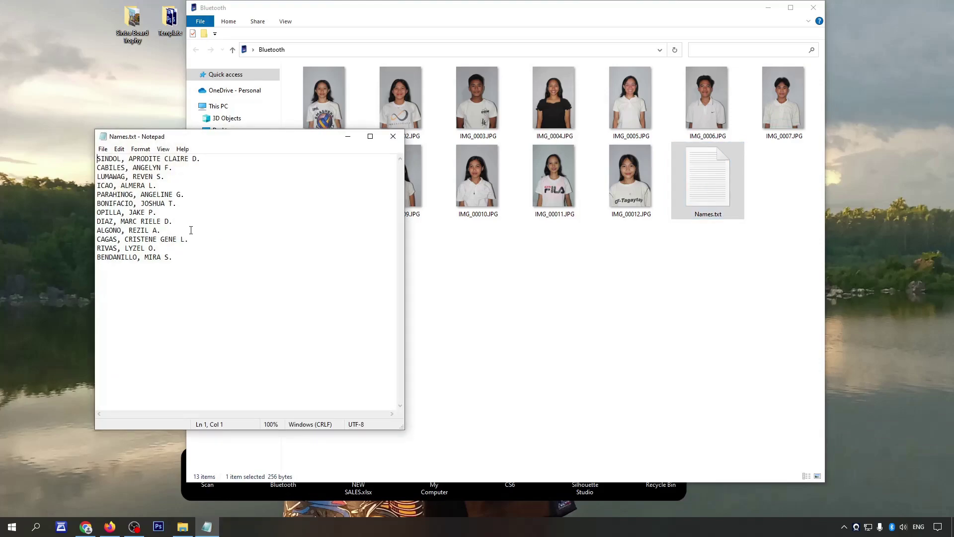
Step: Review the twelve names in Names.txt, then return to the photo folder
drag(209, 260, 69, 150)
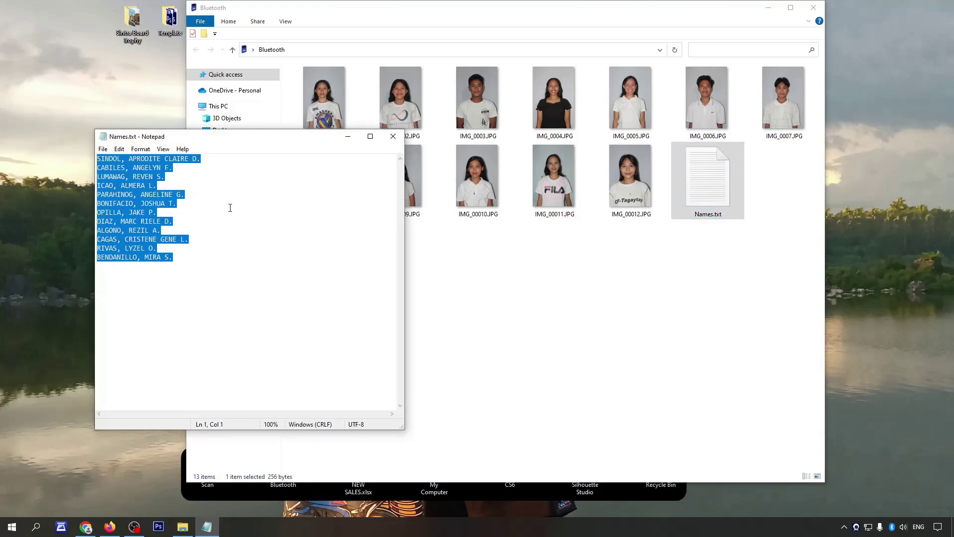
click(250, 208)
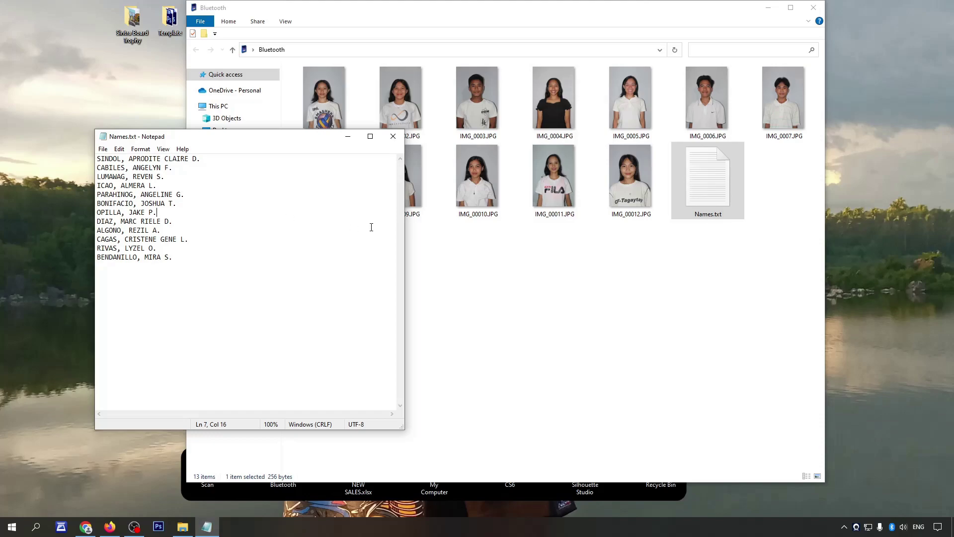
click(558, 325)
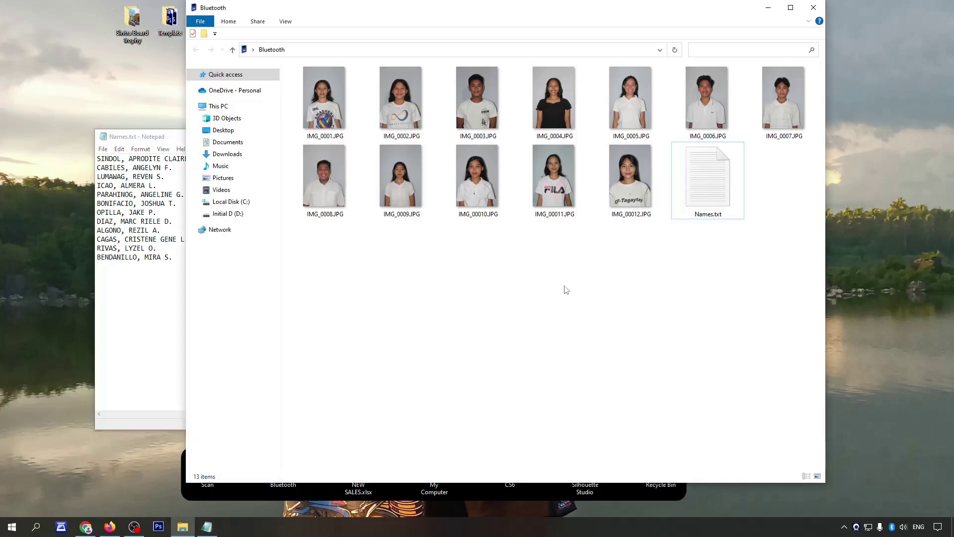
Step: Open all twelve portrait photos, excluding Names.txt, in Photoshop CS6
key(ctrl+a)
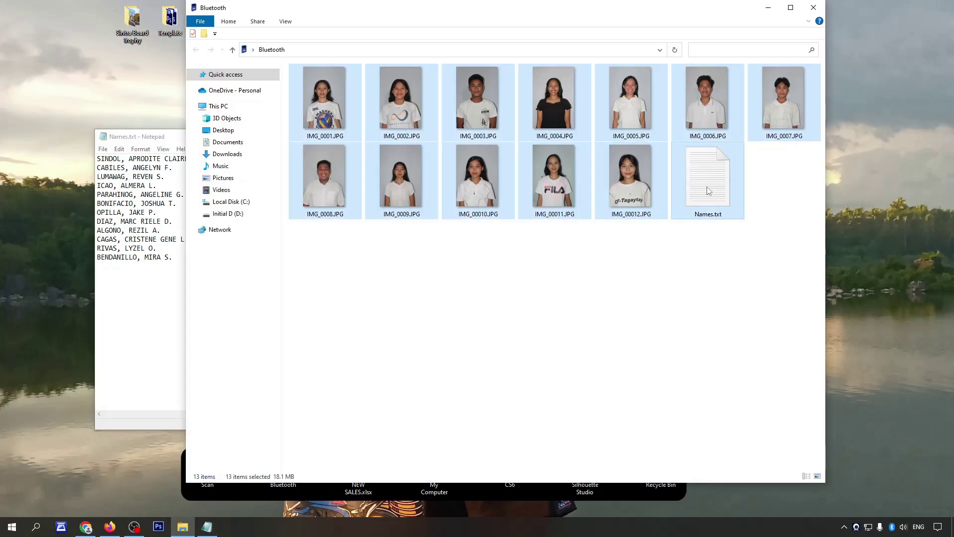
ctrl+click(708, 191)
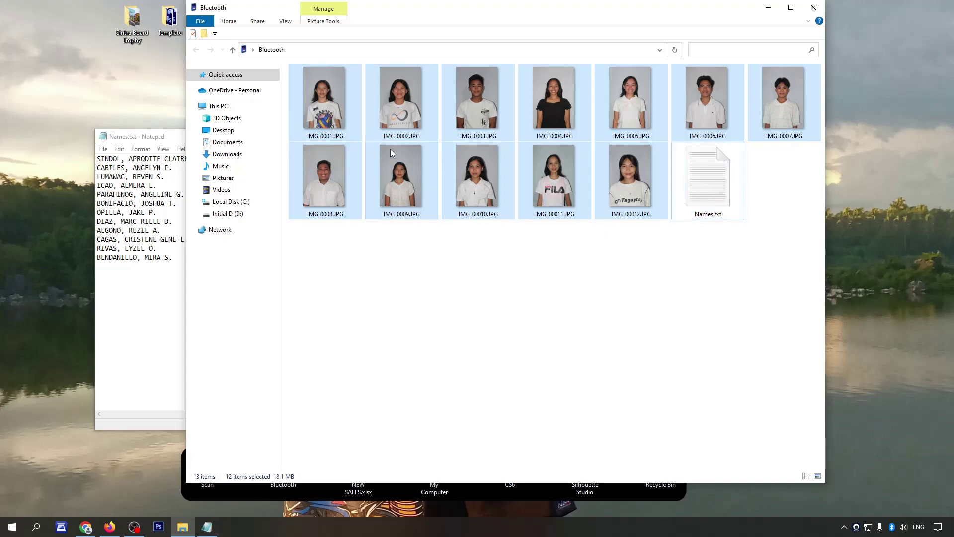
mouse_move(337, 98)
mouse_down()
mouse_move(448, 183)
mouse_move(343, 134)
mouse_up()
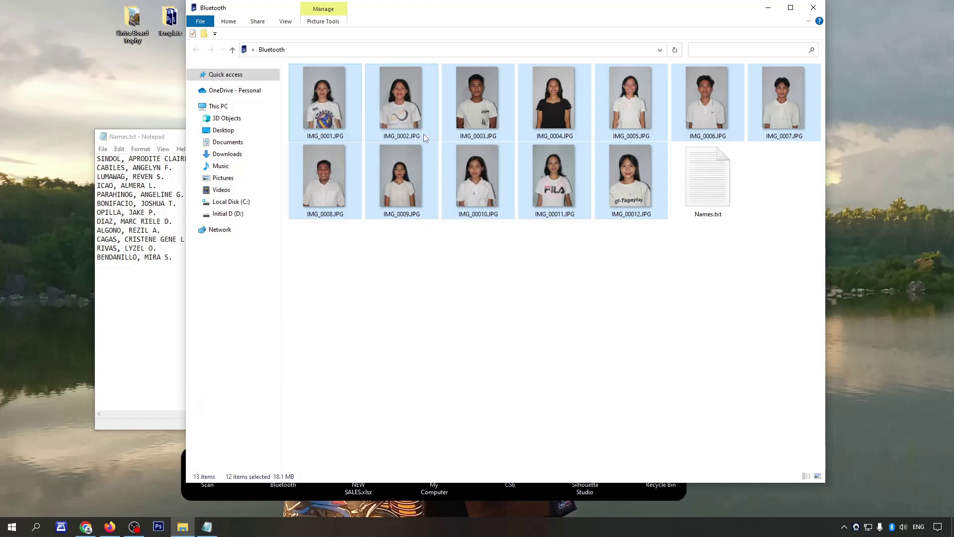
drag(719, 3, 720, 8)
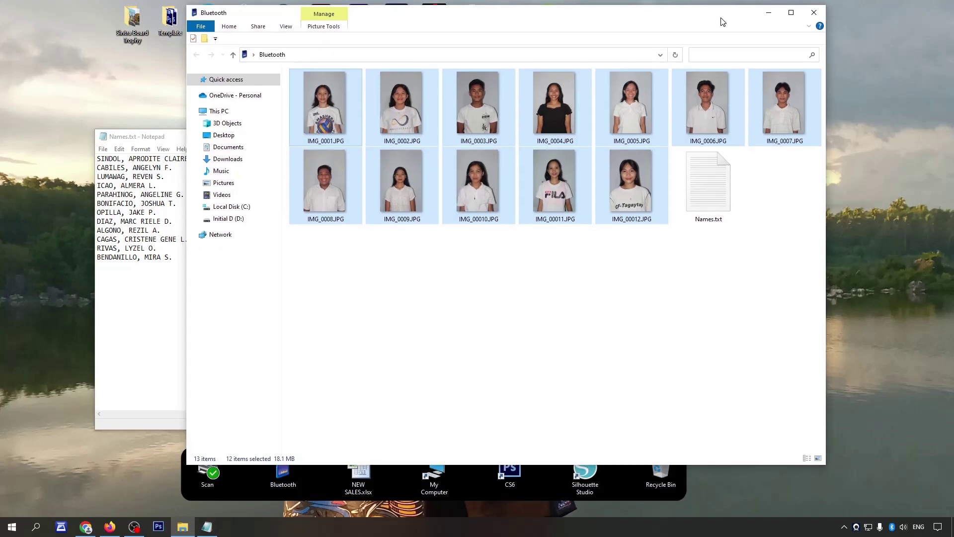
drag(635, 188, 513, 478)
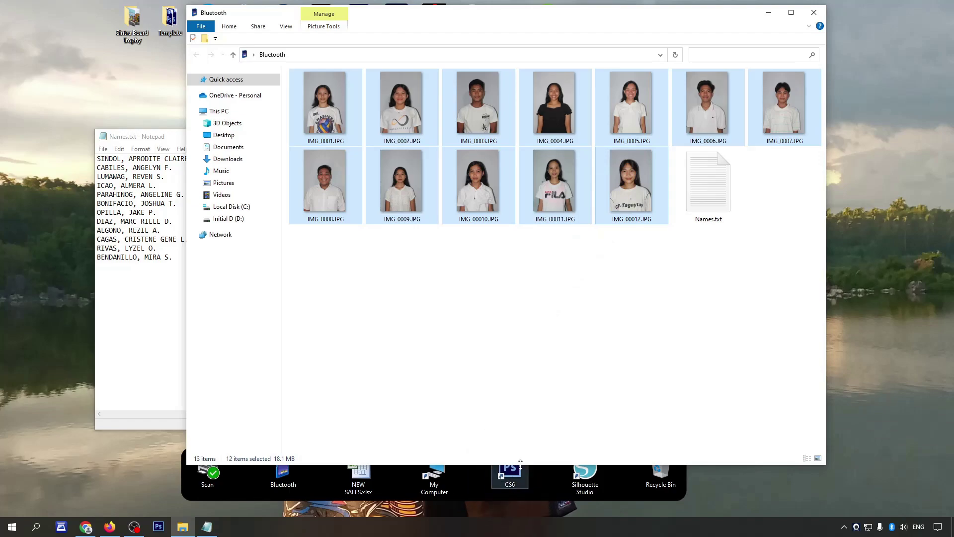
click(556, 368)
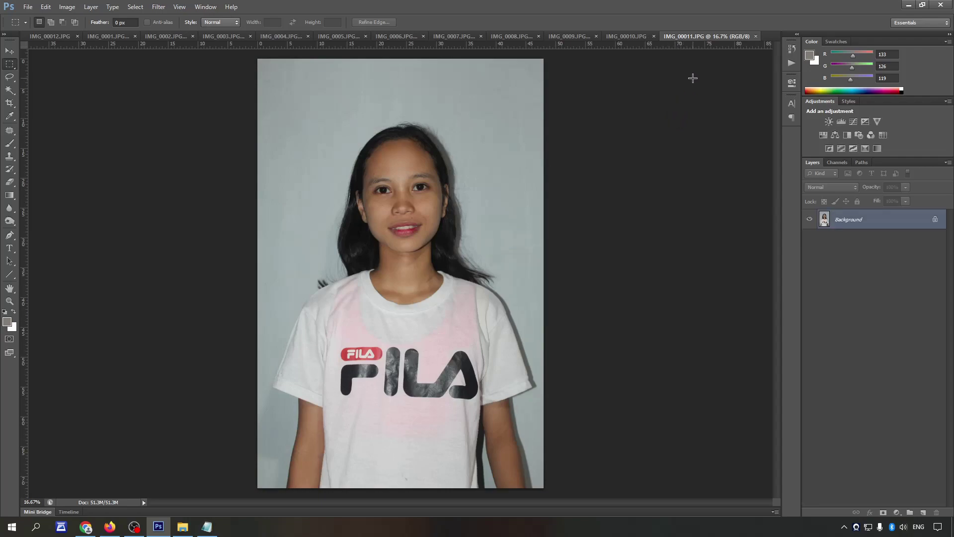
Step: Switch to the IMG_00012 portrait and start the Crop tool
key(ctrl+Tab)
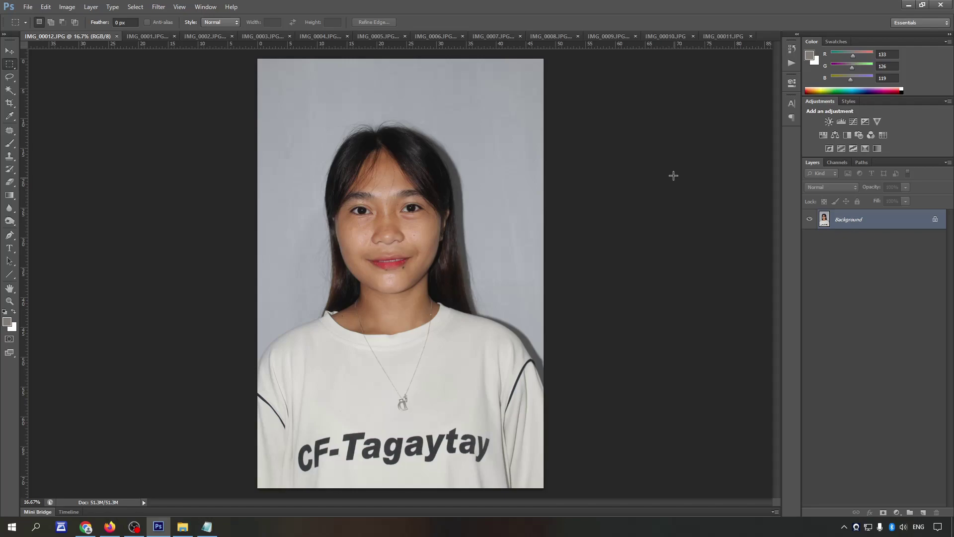
key(c)
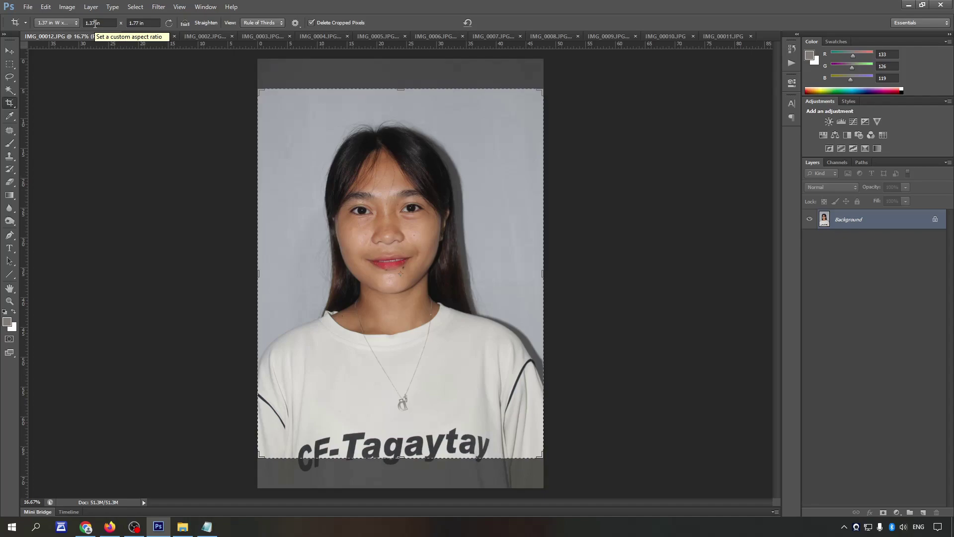
Step: Crop IMG_00012 to a slightly straightened 2 × 2 in head-and-shoulders square
double_click(94, 23)
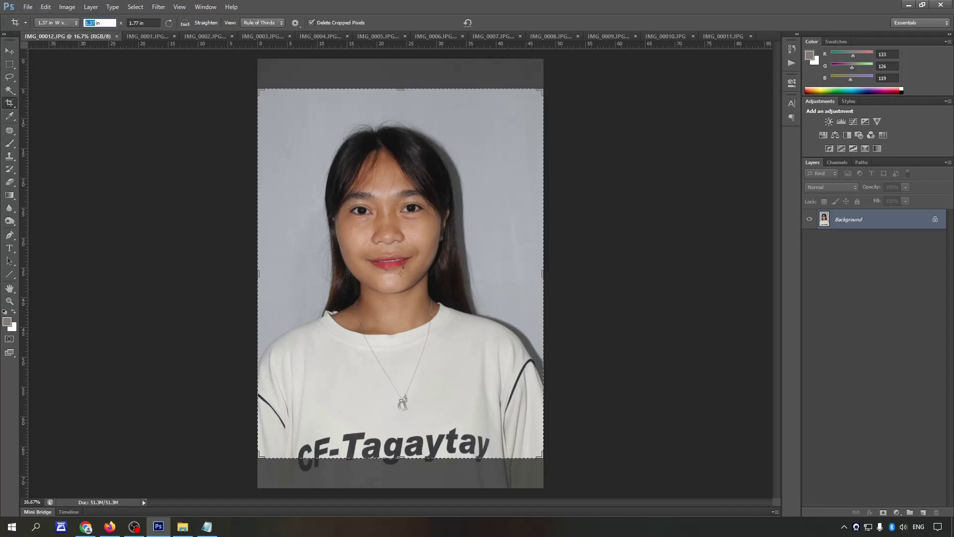
text(2)
double_click(140, 23)
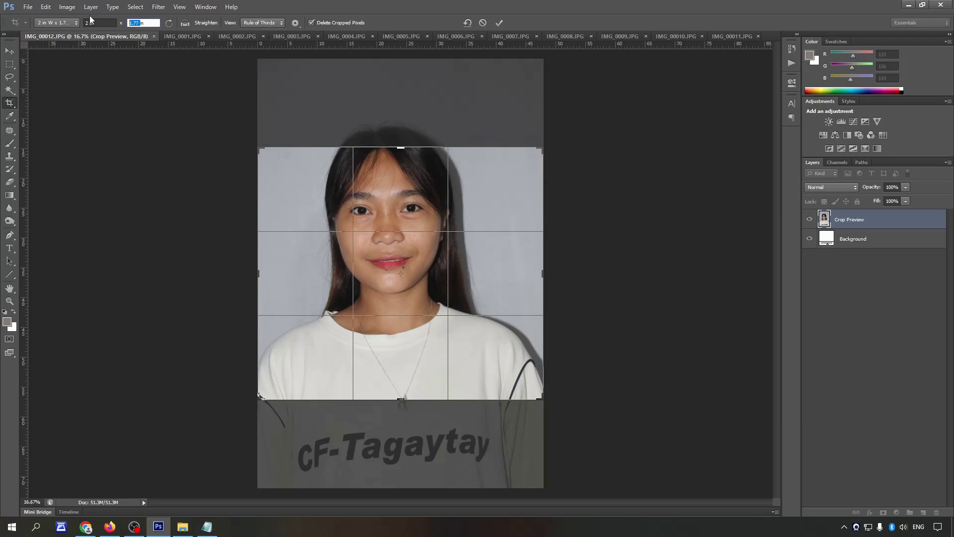
text(2)
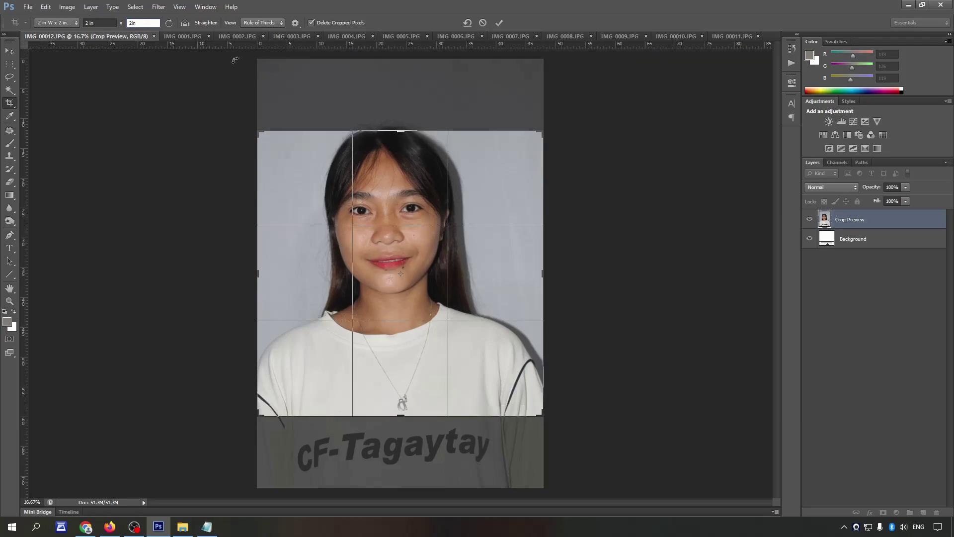
drag(541, 416, 516, 391)
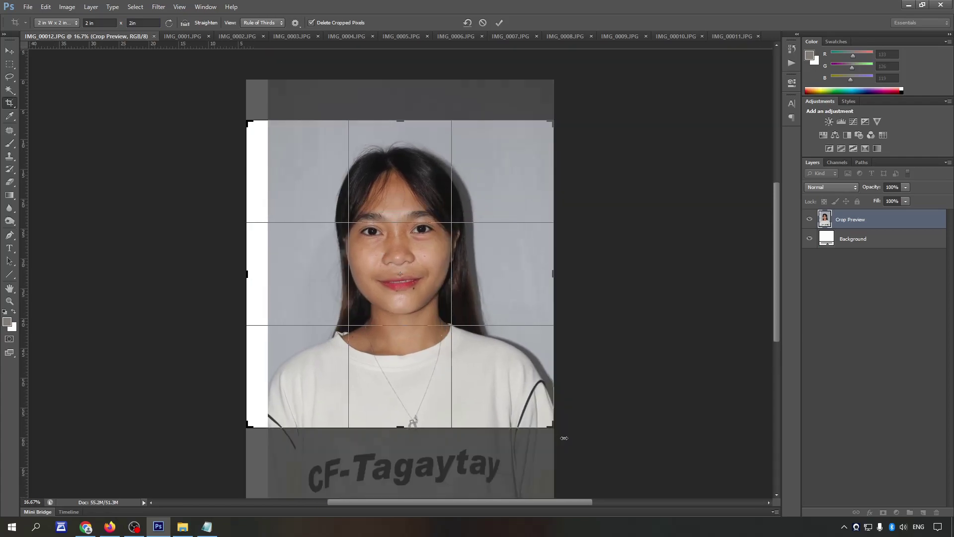
drag(566, 432, 550, 420)
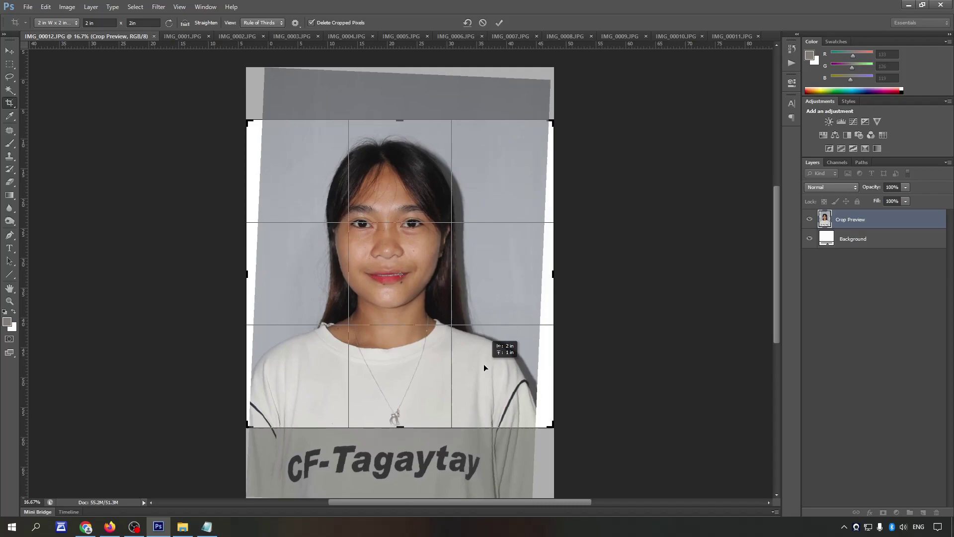
drag(497, 375, 486, 365)
drag(550, 425, 493, 385)
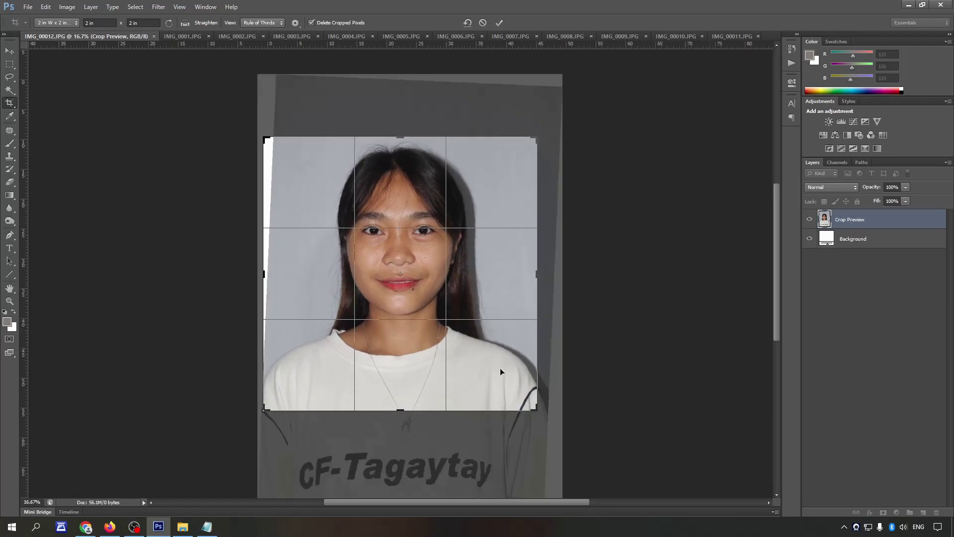
key(Return)
key(ctrl+plus)
key(ctrl+plus)
key(ctrl+plus)
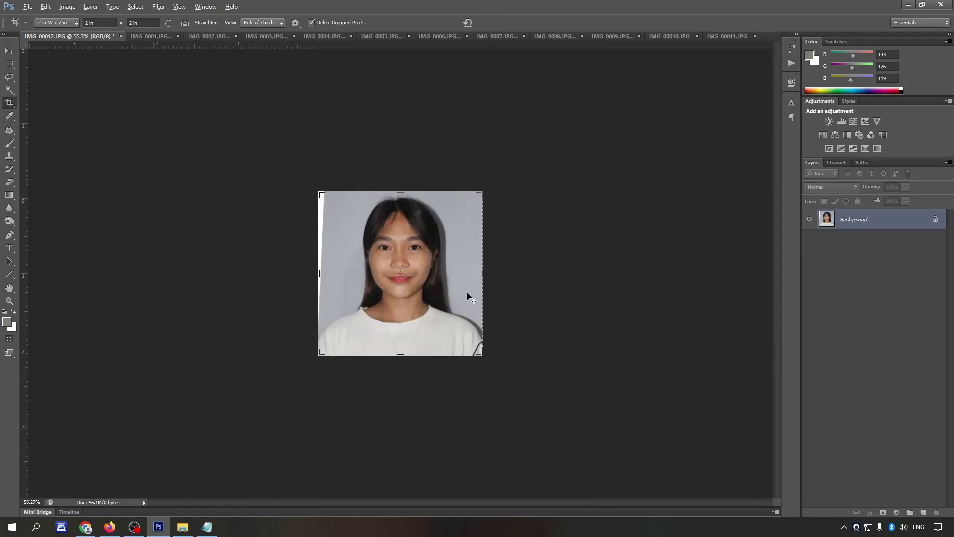
Step: Trace a Pen path along the left shoulder, up the neck and left side of the hair
key(p)
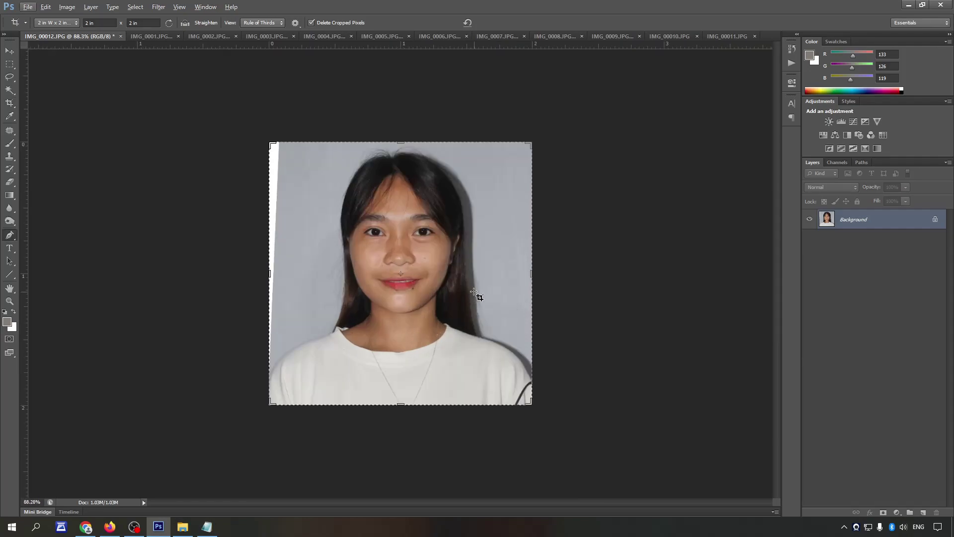
key(ctrl+plus)
scroll(321, 338, up, 3)
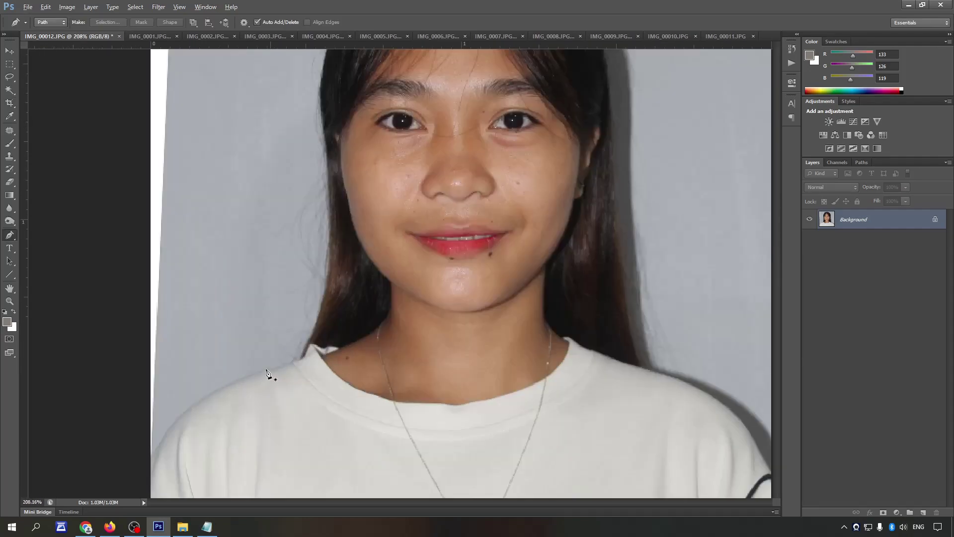
scroll(247, 277, up, 1)
scroll(229, 298, down, 1)
key(Tab)
scroll(143, 356, up, 1)
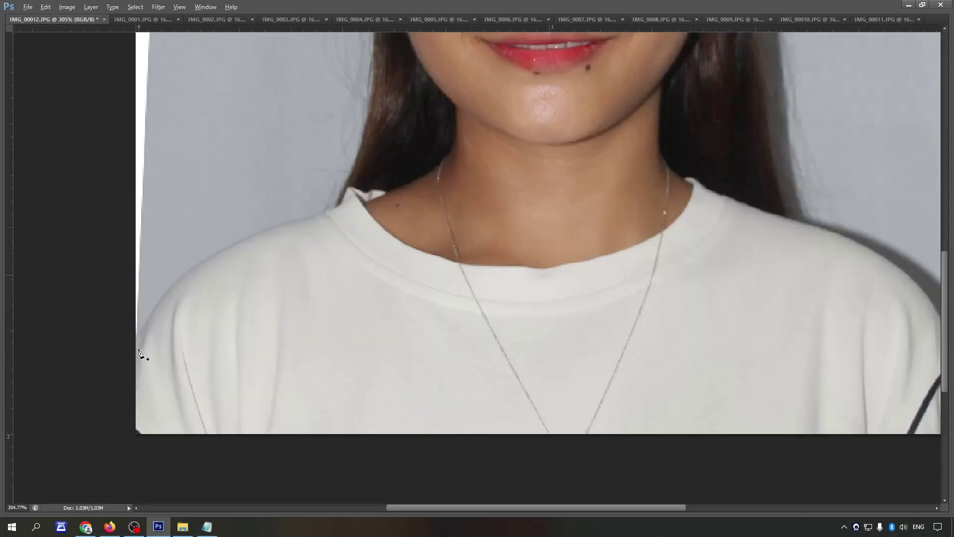
scroll(117, 373, up, 1)
scroll(147, 315, up, 1)
drag(225, 279, 256, 254)
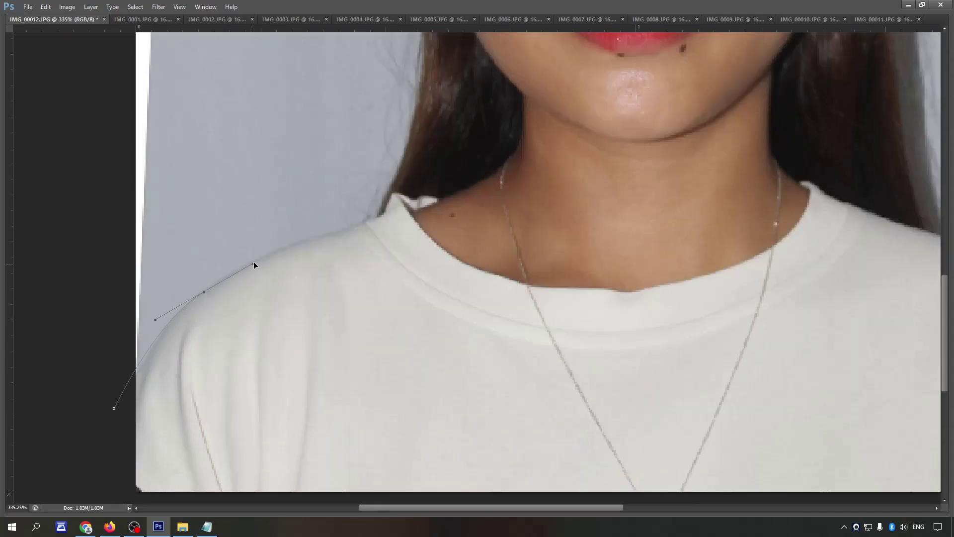
click(114, 416)
scroll(113, 418, up, 1)
drag(295, 286, 349, 264)
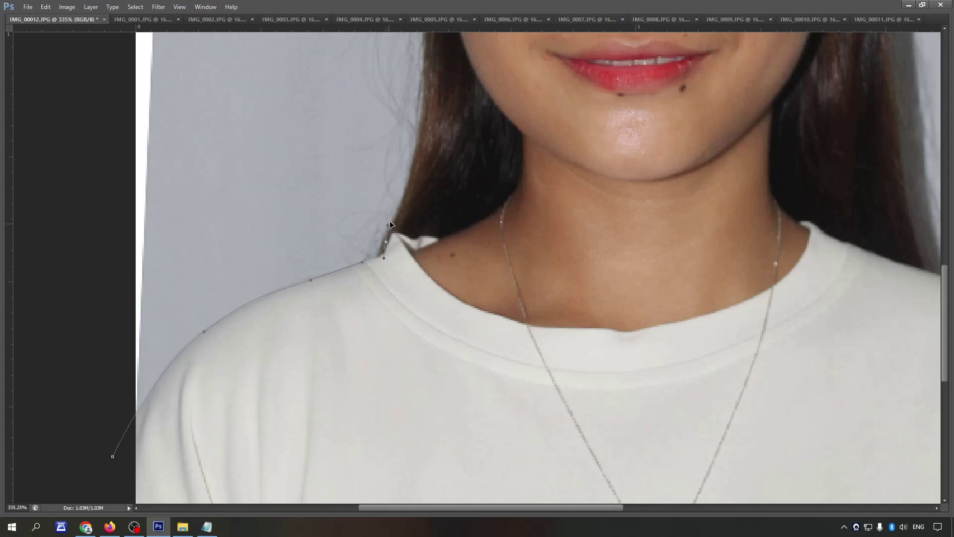
scroll(397, 224, up, 2)
drag(424, 169, 425, 135)
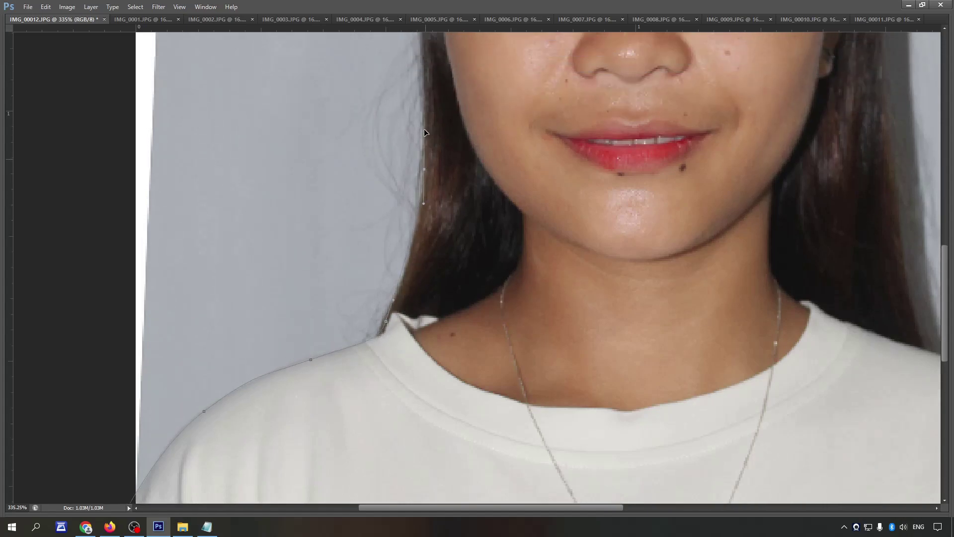
scroll(424, 134, down, 1)
scroll(425, 134, down, 3)
scroll(426, 135, up, 3)
drag(418, 135, 425, 82)
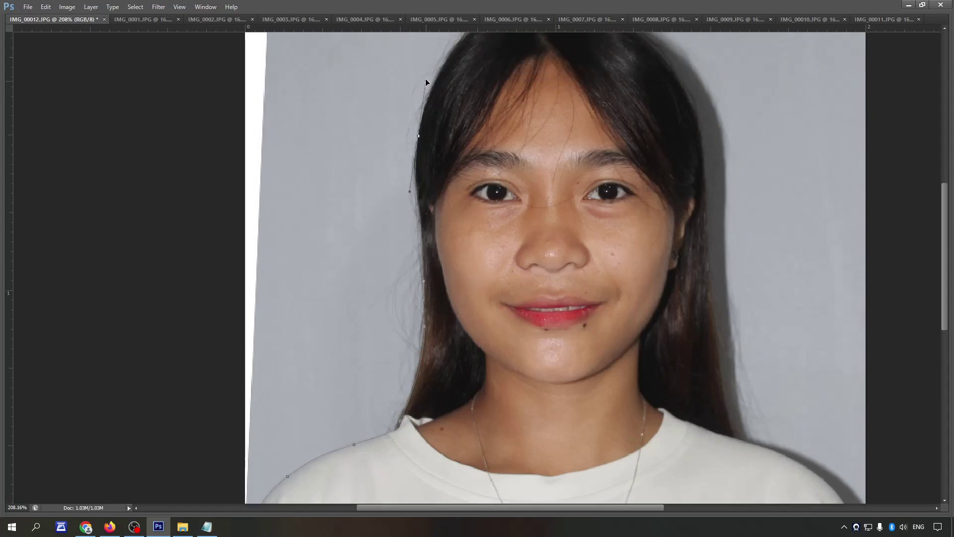
drag(418, 174, 417, 134)
Step: Place a curved anchor over the top of the hair, retrying until it fits
scroll(416, 135, up, 2)
drag(546, 102, 652, 90)
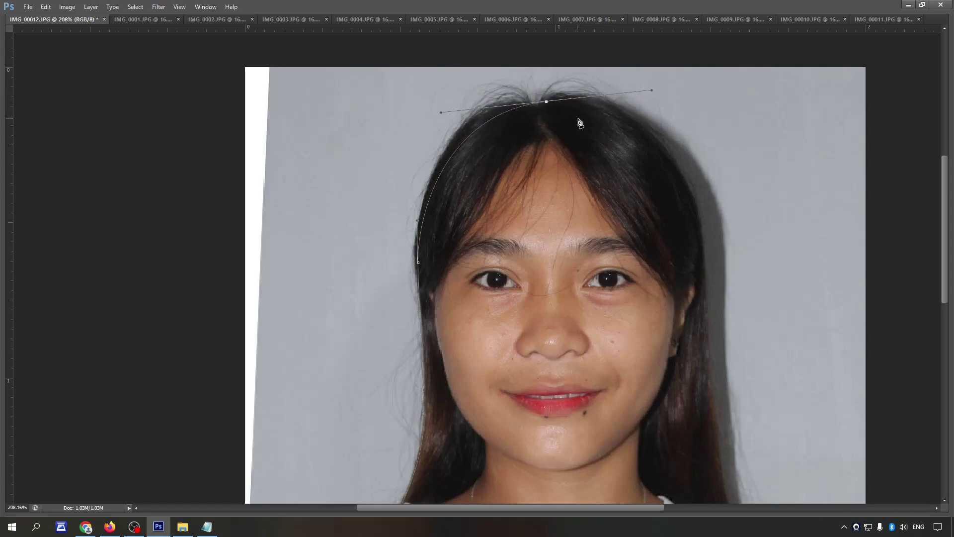
key(ctrl+z)
drag(538, 105, 649, 97)
key(ctrl+z)
drag(532, 109, 630, 88)
key(ctrl+z)
drag(535, 103, 642, 93)
Step: Run the path down the right side and shoulder, closing it below the photo
scroll(688, 199, down, 2)
mouse_move(701, 219)
mouse_down()
mouse_move(708, 312)
mouse_move(491, 268)
mouse_up()
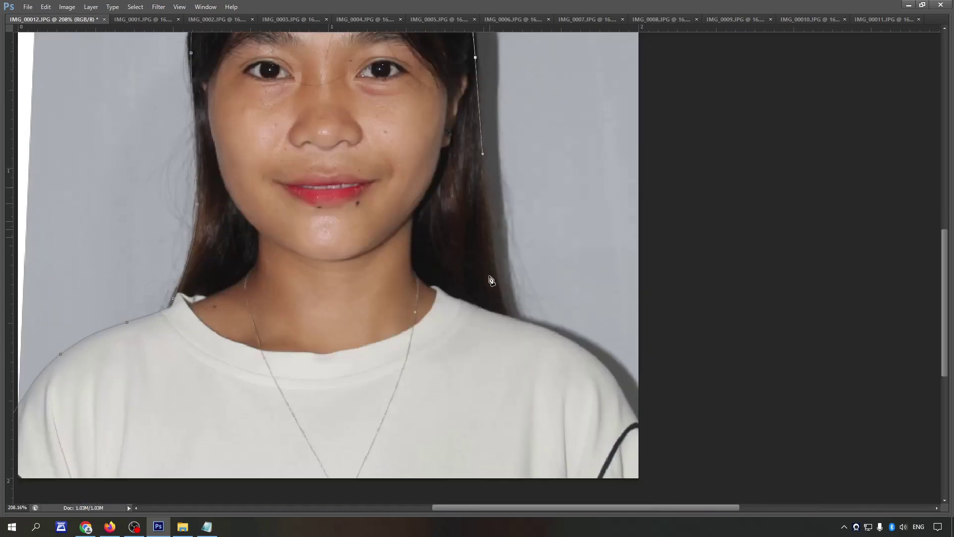
scroll(491, 268, down, 1)
drag(510, 290, 528, 298)
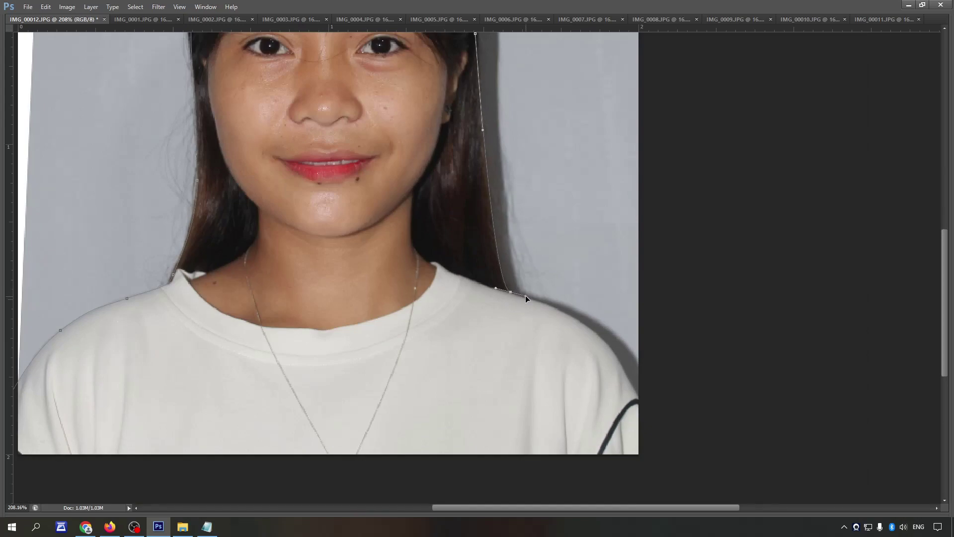
scroll(528, 297, down, 4)
drag(640, 326, 655, 412)
click(612, 416)
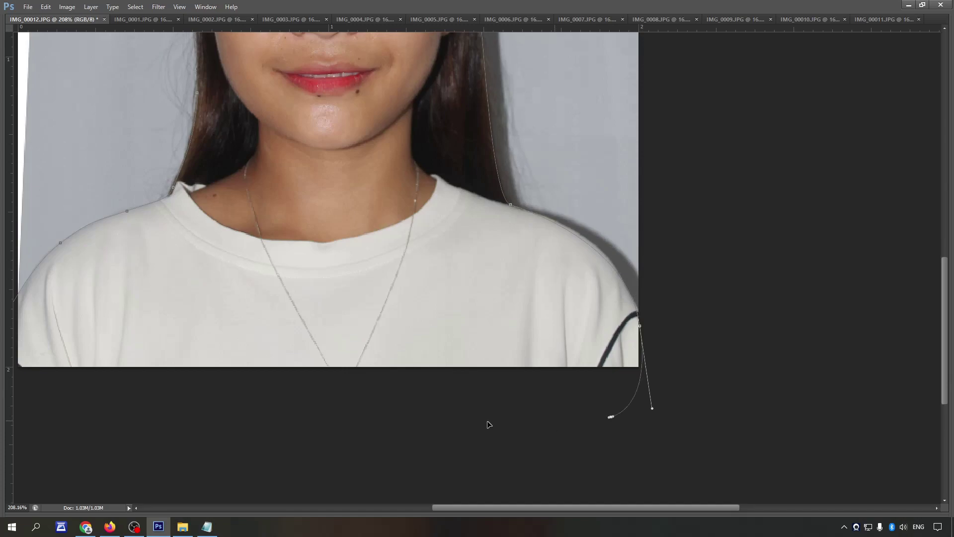
click(555, 421)
scroll(555, 421, down, 3)
click(326, 454)
click(300, 423)
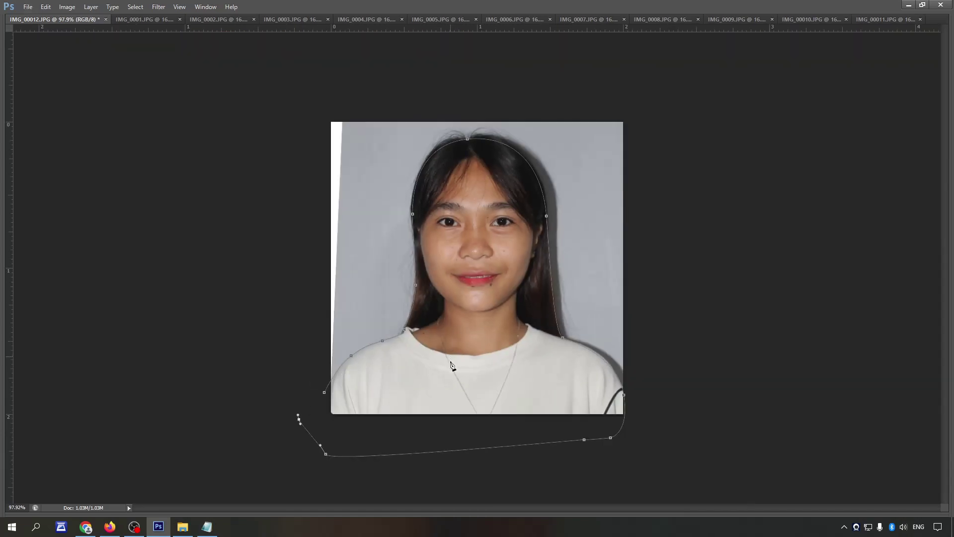
Step: Convert the path to a selection and copy the person onto Layer 1
right_click(426, 261)
click(493, 312)
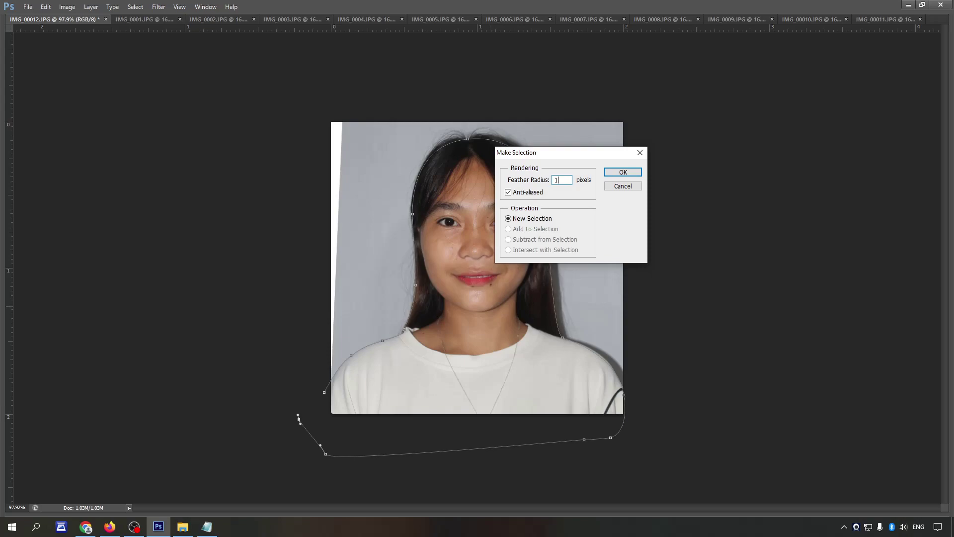
key(Return)
key(Tab)
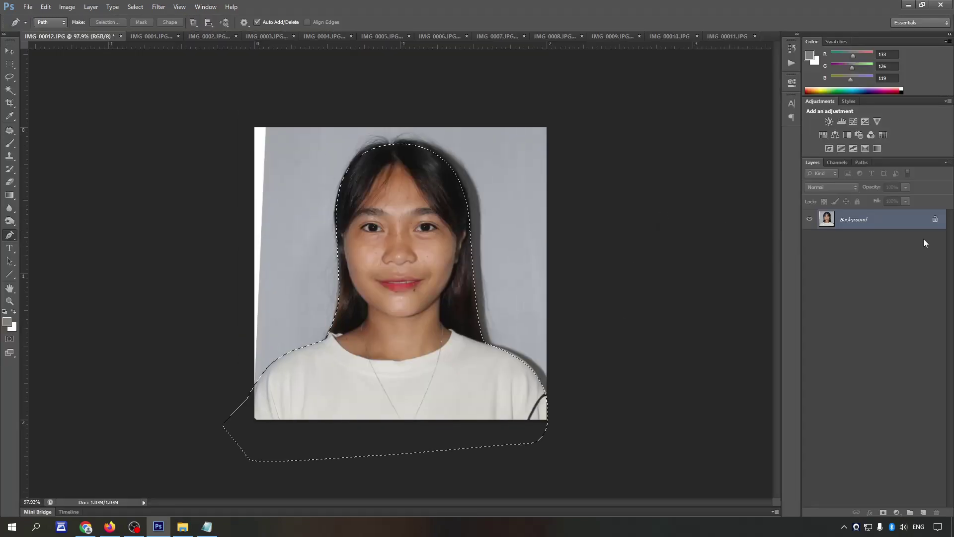
key(ctrl+j)
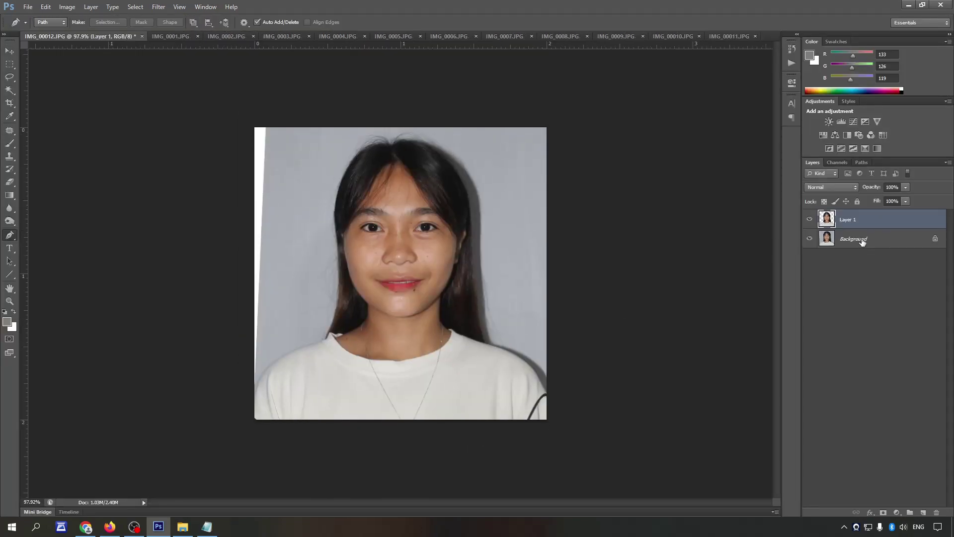
Step: Fill the Background layer with white
click(862, 240)
key(ctrl+BackSpace)
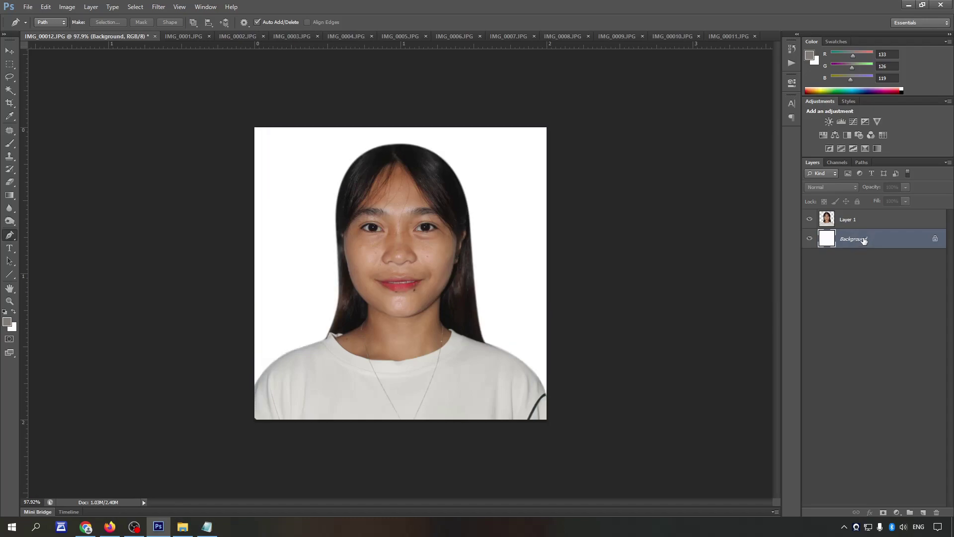
scroll(408, 238, up, 1)
scroll(409, 238, down, 1)
Step: Lighten Layer 1 with a Curves adjustment raising the midpoint
key(alt)
click(867, 220)
key(ctrl+m)
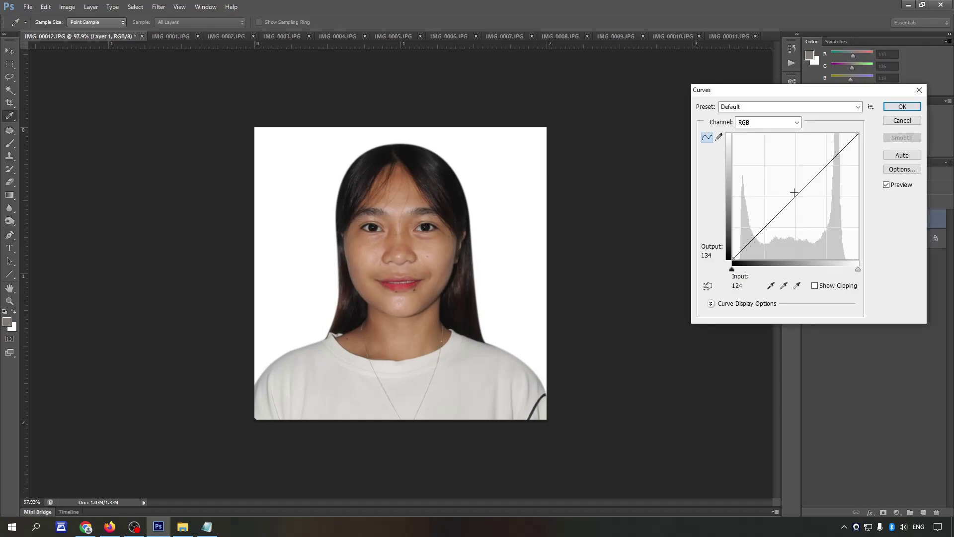
click(794, 191)
key(Return)
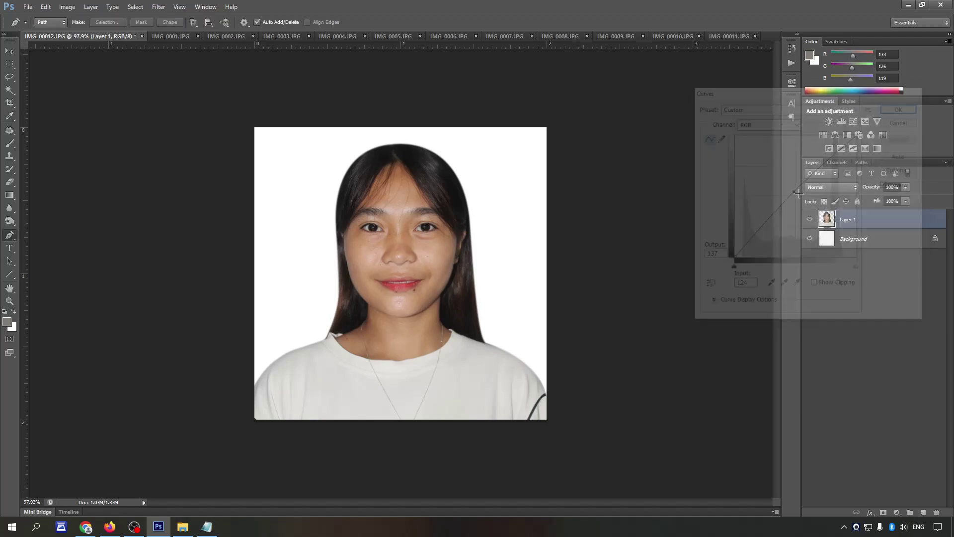
Step: Increase the portrait's brightness by 10 with Brightness/Contrast
click(67, 7)
mouse_move(82, 32)
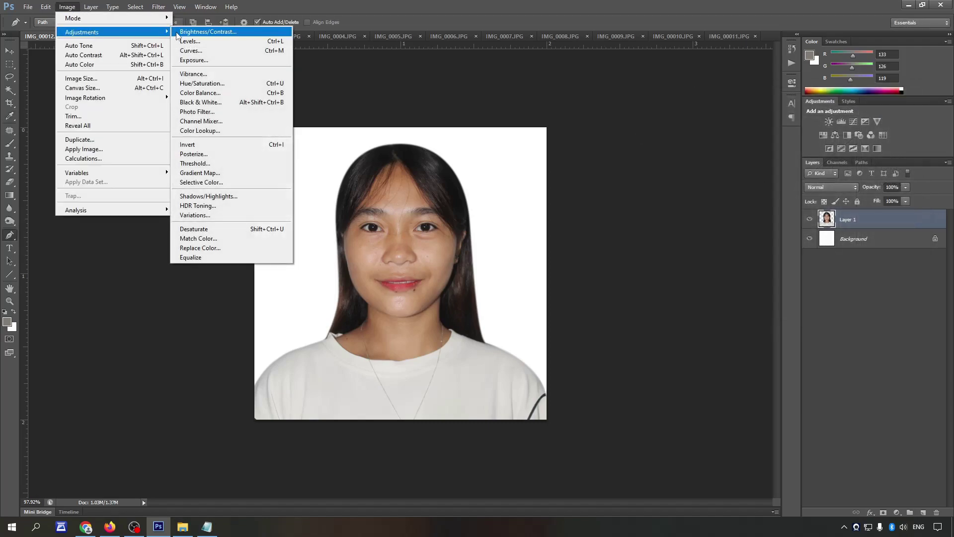
click(182, 31)
text(0)
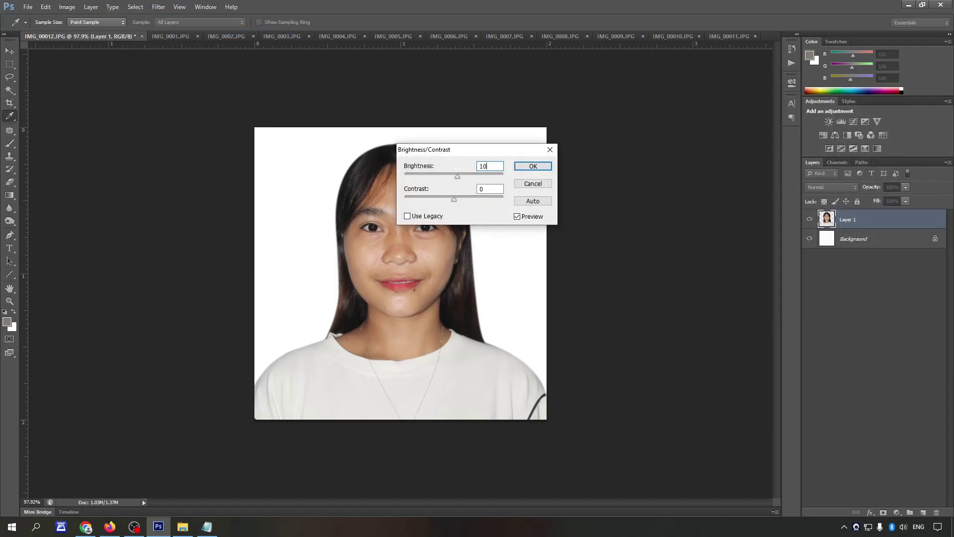
key(Return)
Step: Copy the photo's bottom strip from the white Background onto Layer 2 above the portrait
key(m)
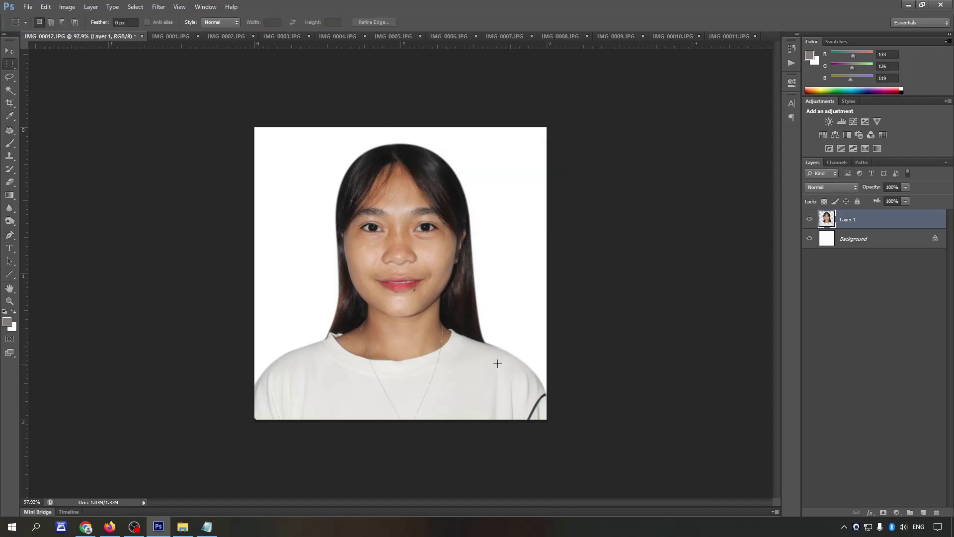
drag(251, 372, 665, 486)
click(875, 238)
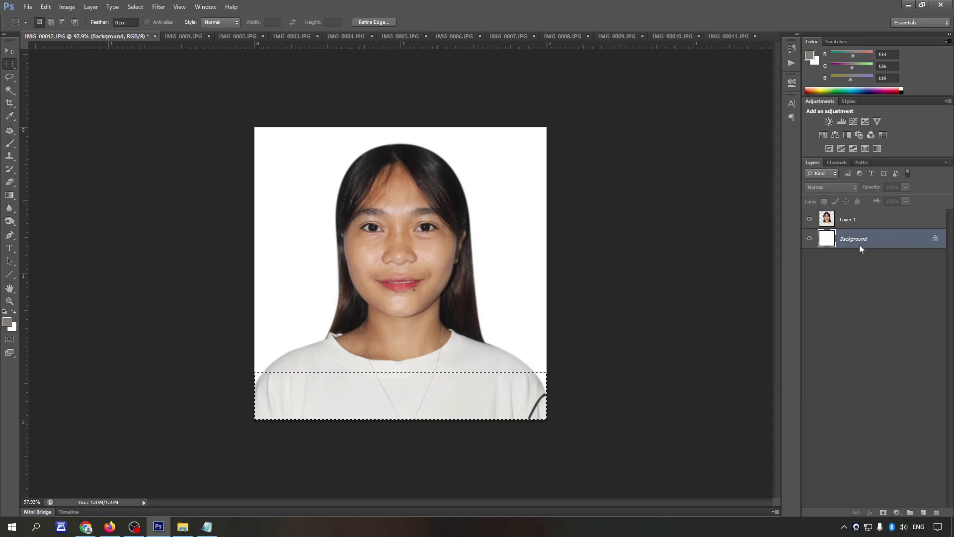
drag(854, 227, 855, 218)
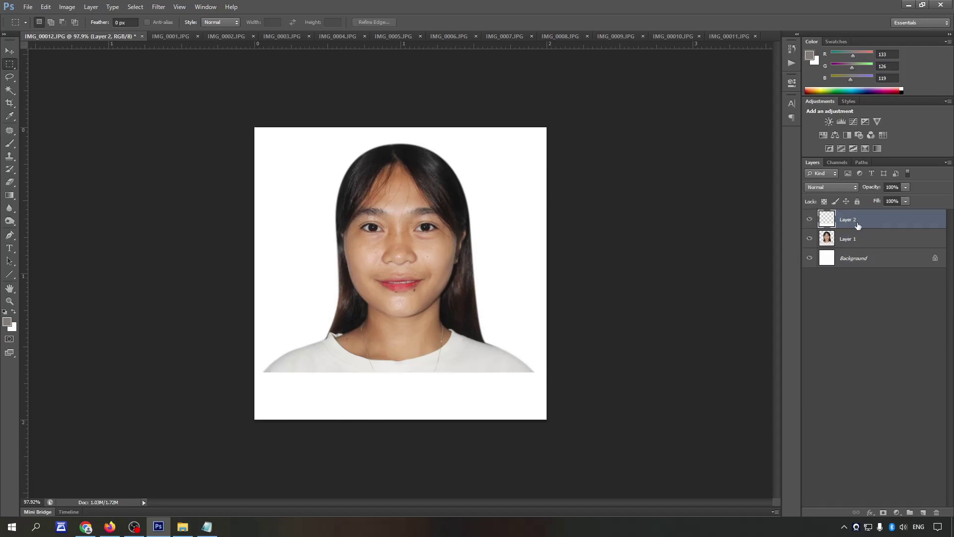
key(v)
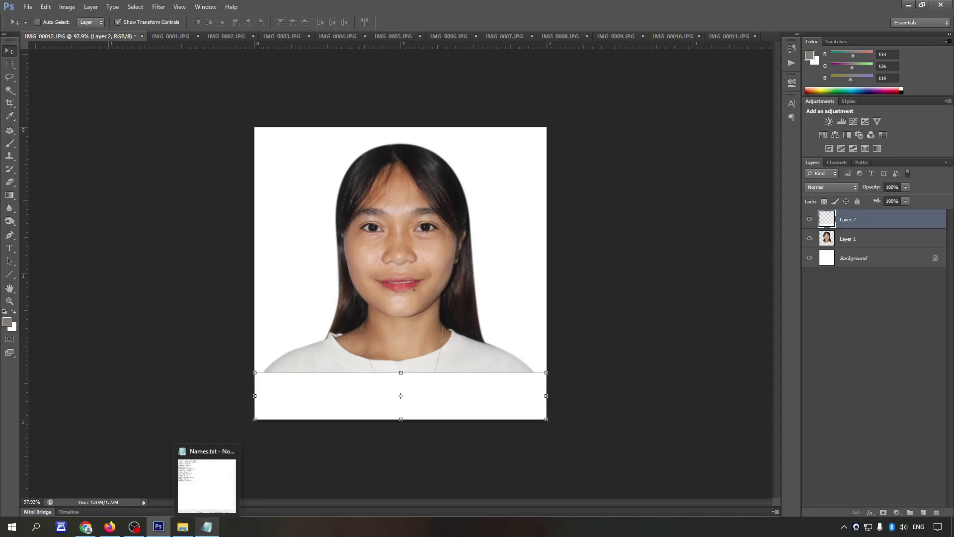
Step: Select the last name in Names.txt and start a caption text layer in the white band
click(206, 526)
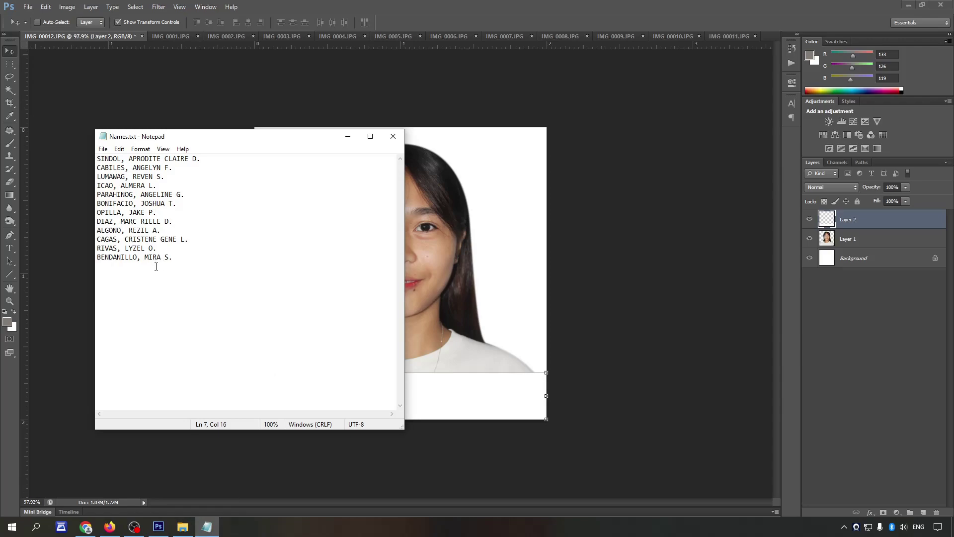
drag(178, 259, 50, 258)
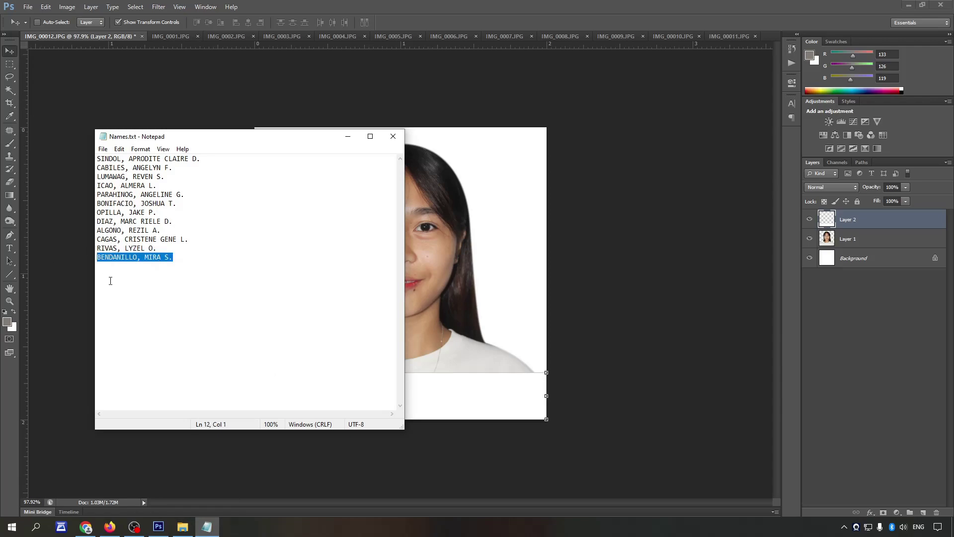
click(486, 156)
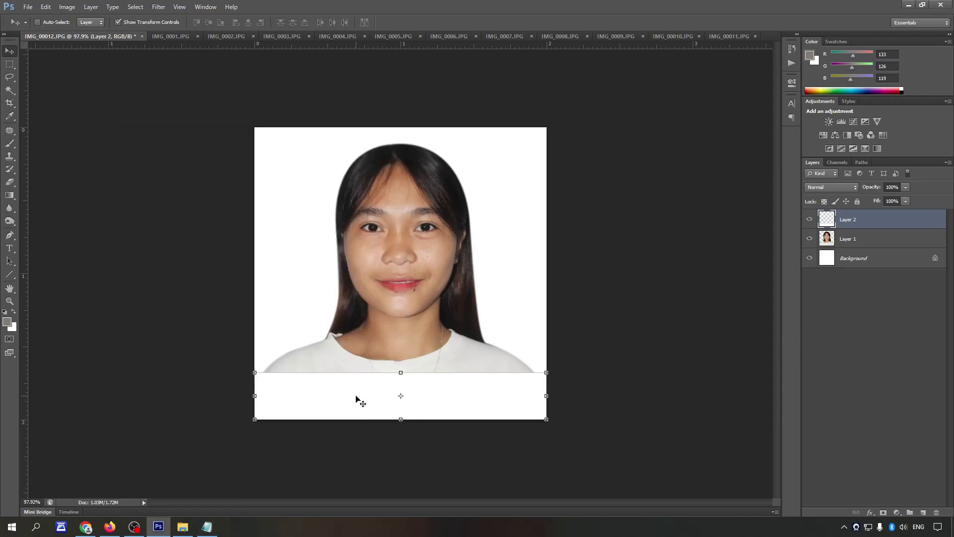
key(t)
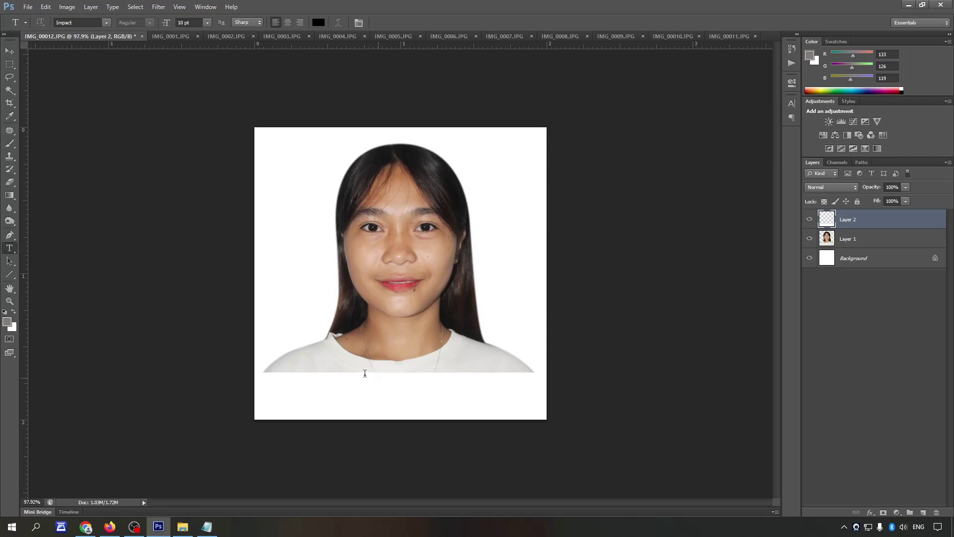
click(295, 391)
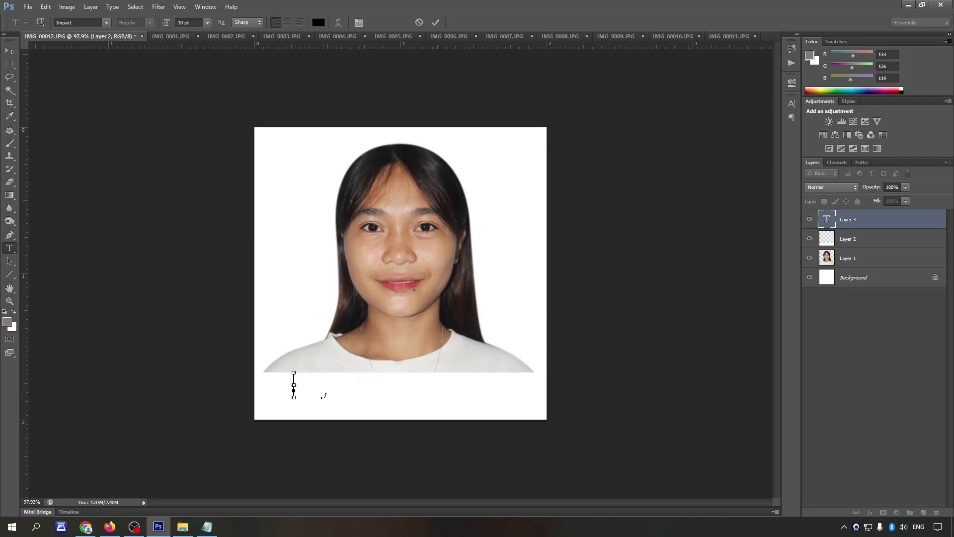
Step: Add the pasted name caption in the white band below the portrait
text(BENDANILLO, MIRA S.)
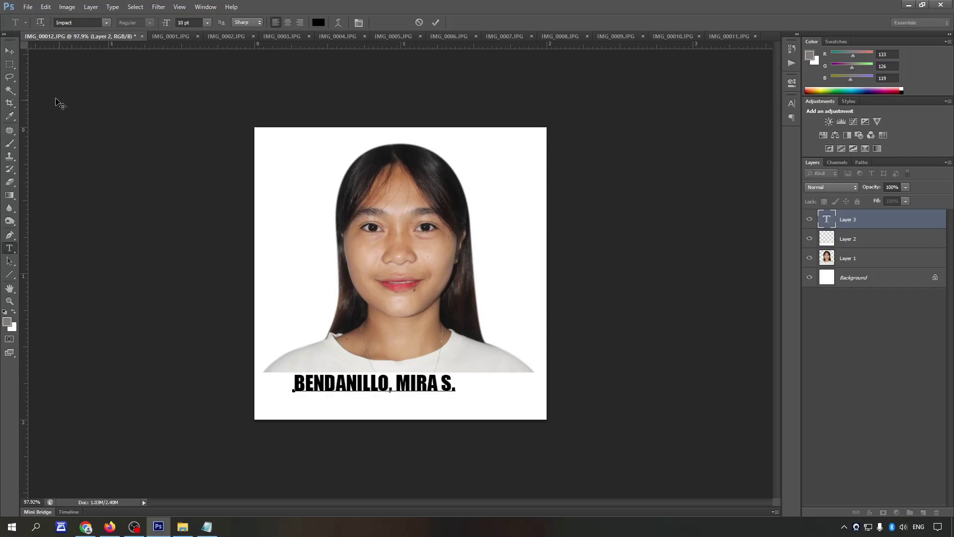
click(10, 51)
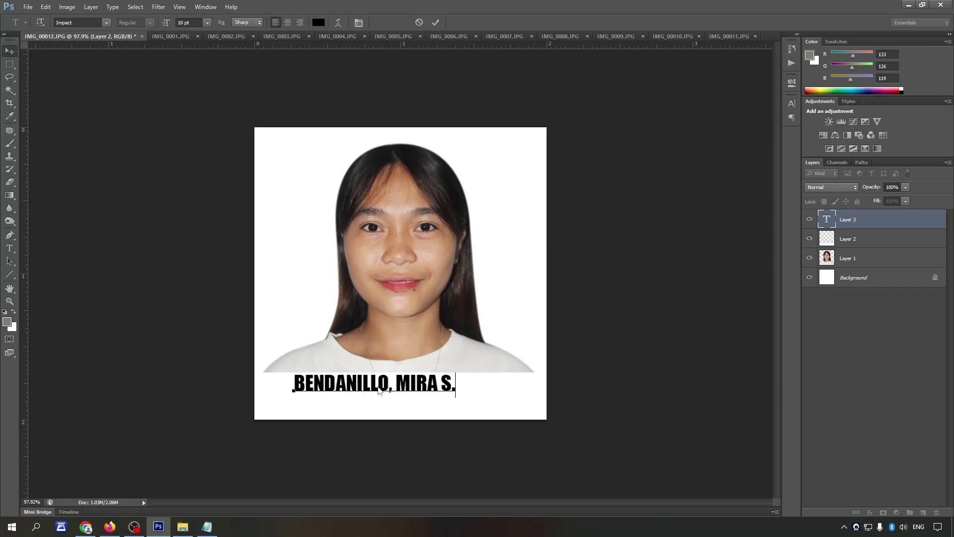
drag(346, 384, 310, 388)
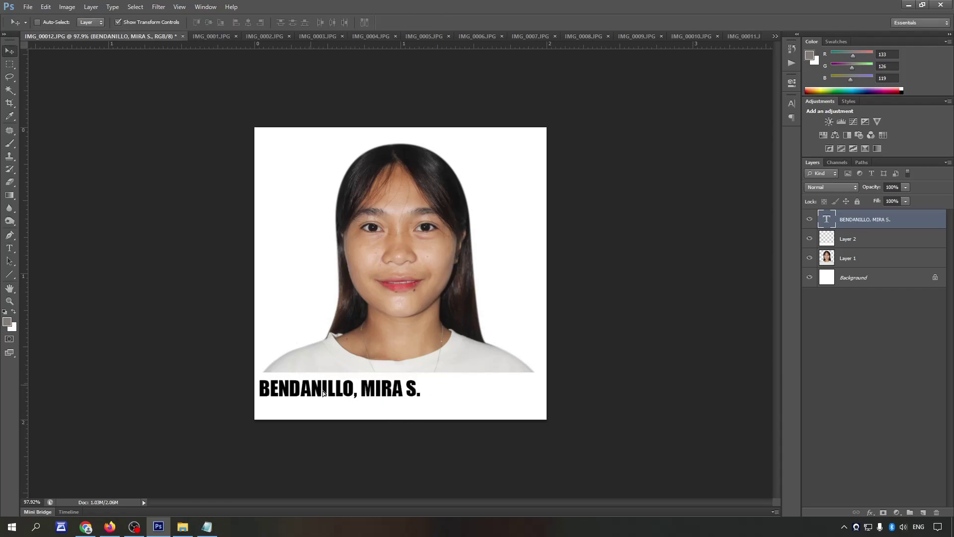
Step: Enlarge the caption to span the band and centre it horizontally with the band
key(ctrl+t)
mouse_move(421, 401)
mouse_down()
mouse_move(536, 461)
mouse_move(532, 454)
mouse_up()
key(Return)
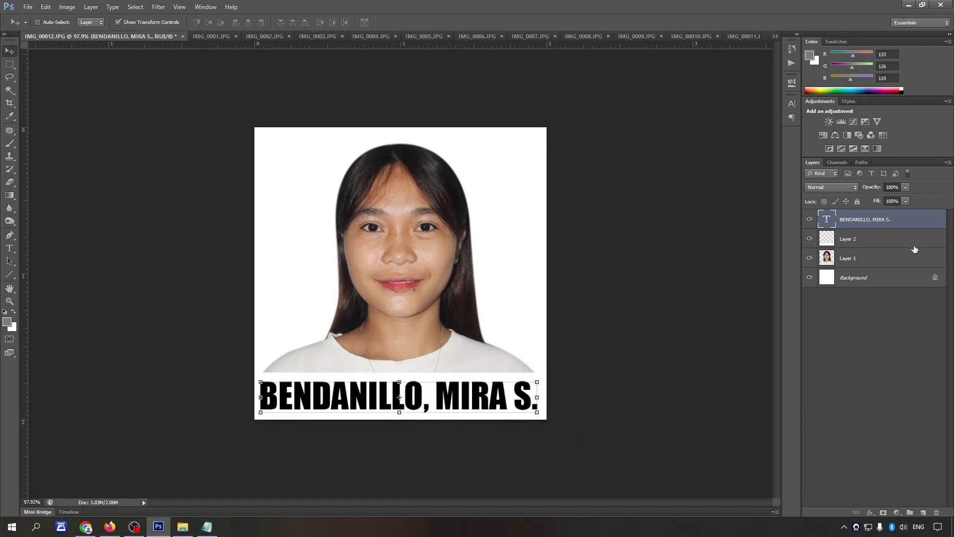
shift+click(888, 244)
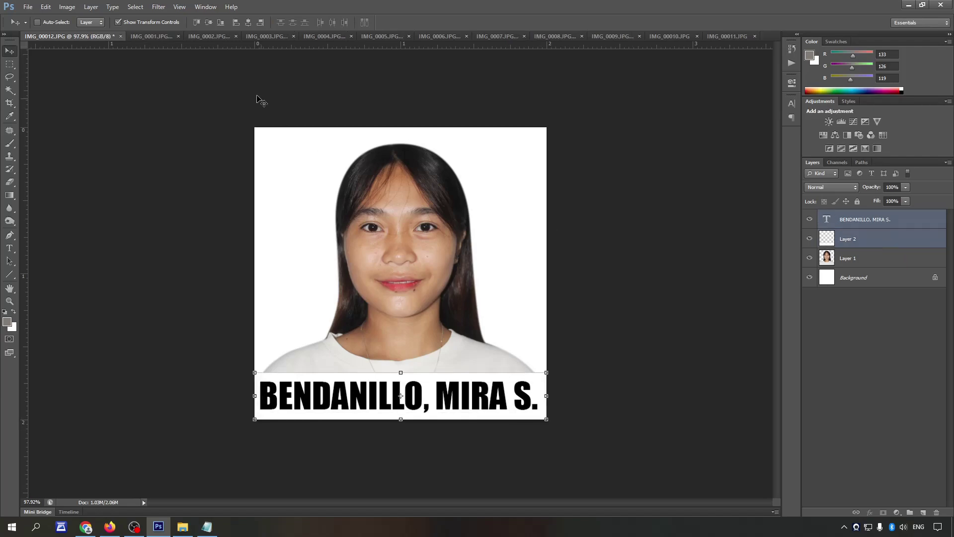
click(248, 23)
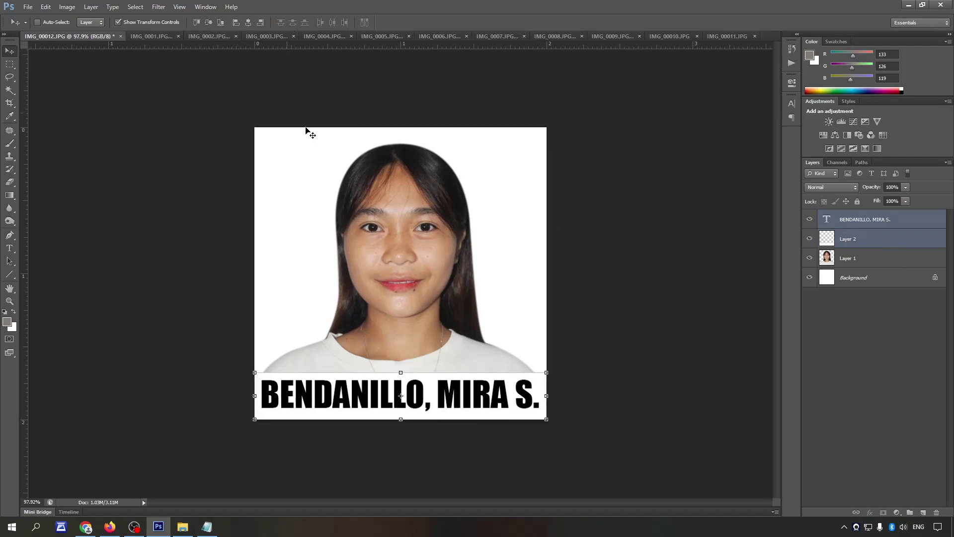
click(876, 279)
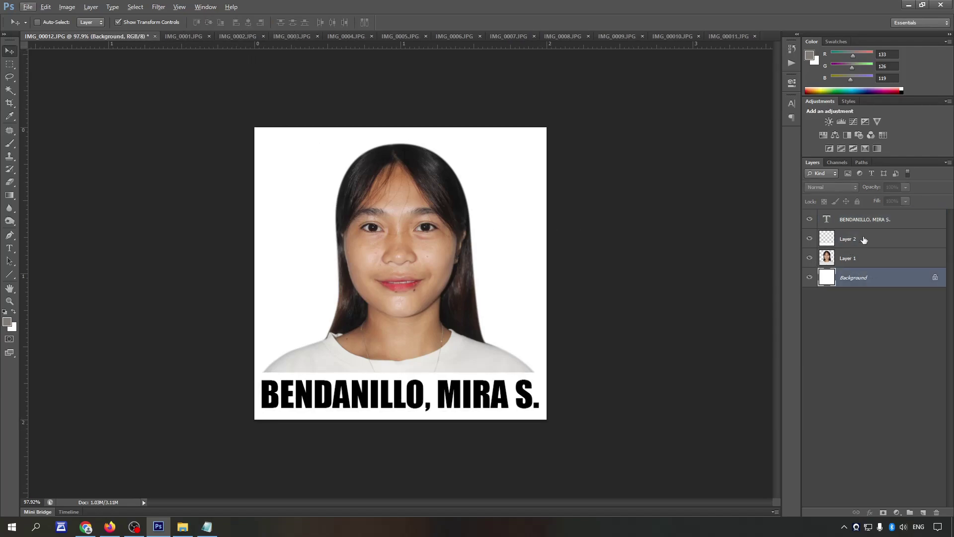
Step: Merge the portrait, white band and caption layers into one, then select the whole canvas
shift+click(875, 220)
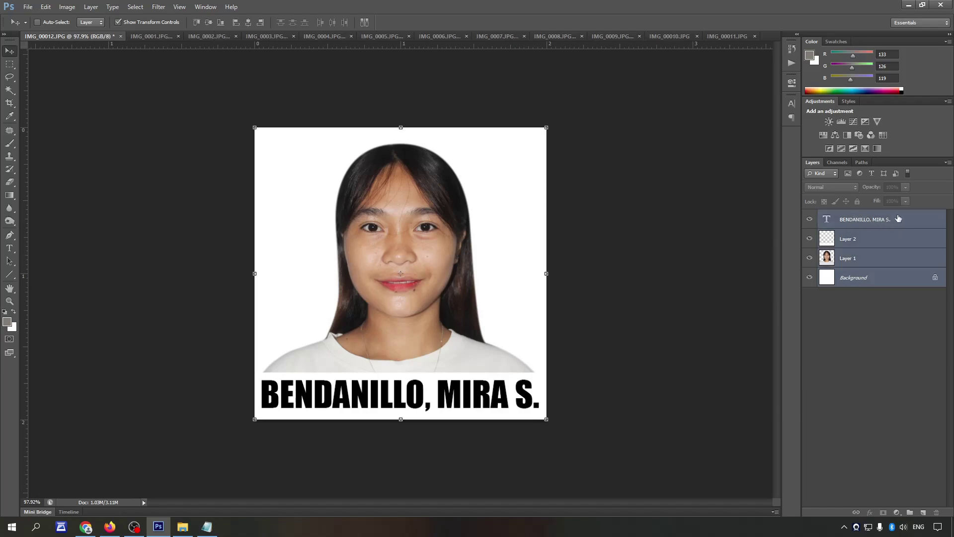
right_click(867, 220)
click(907, 245)
right_click(907, 244)
click(614, 233)
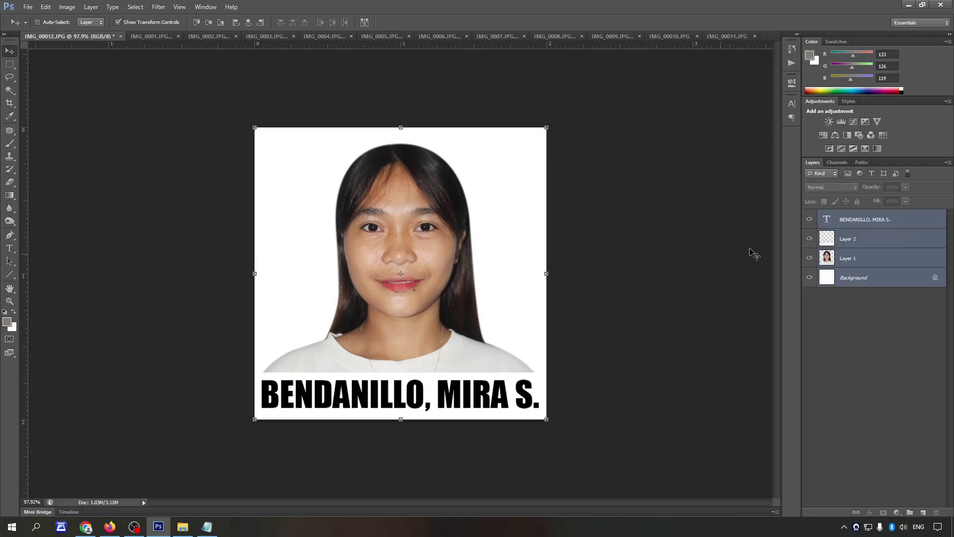
right_click(811, 220)
click(737, 209)
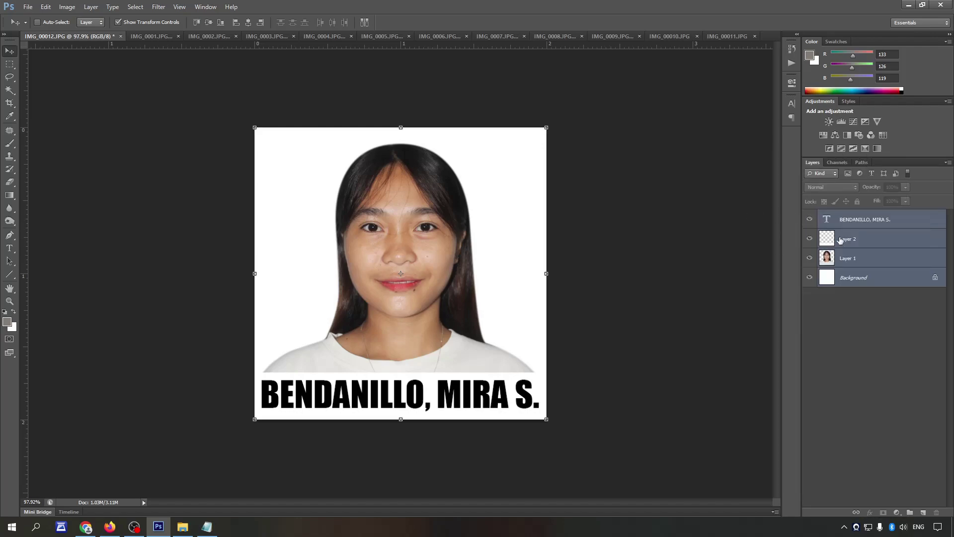
right_click(874, 221)
right_click(918, 241)
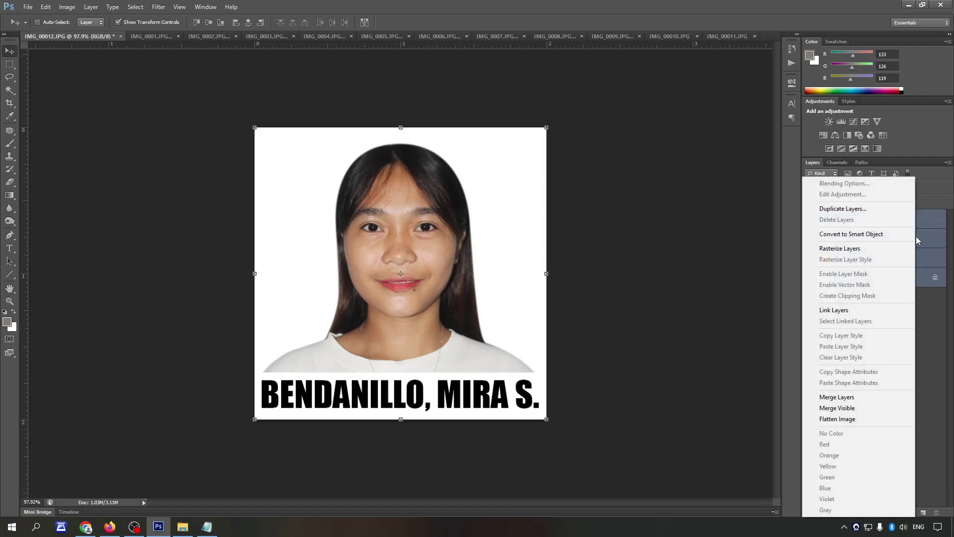
click(860, 401)
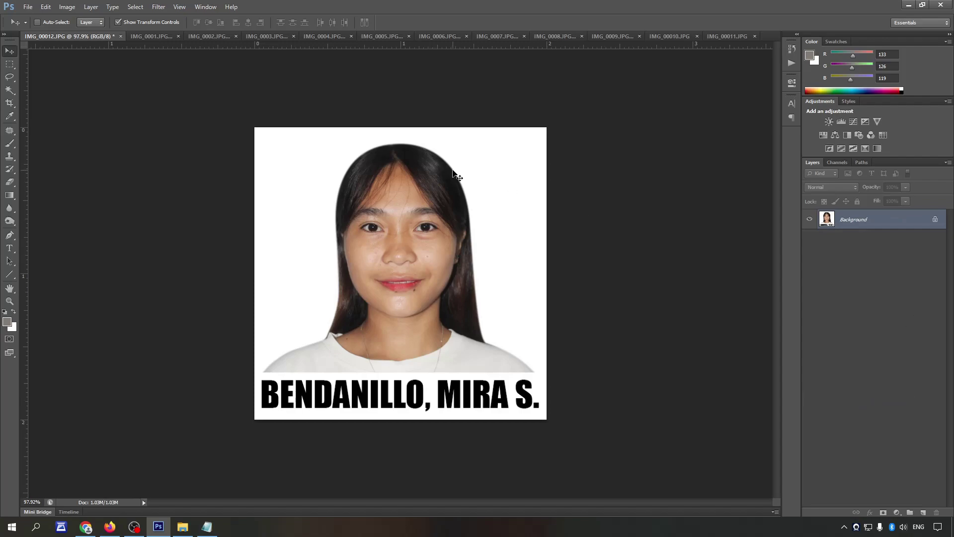
key(ctrl+a)
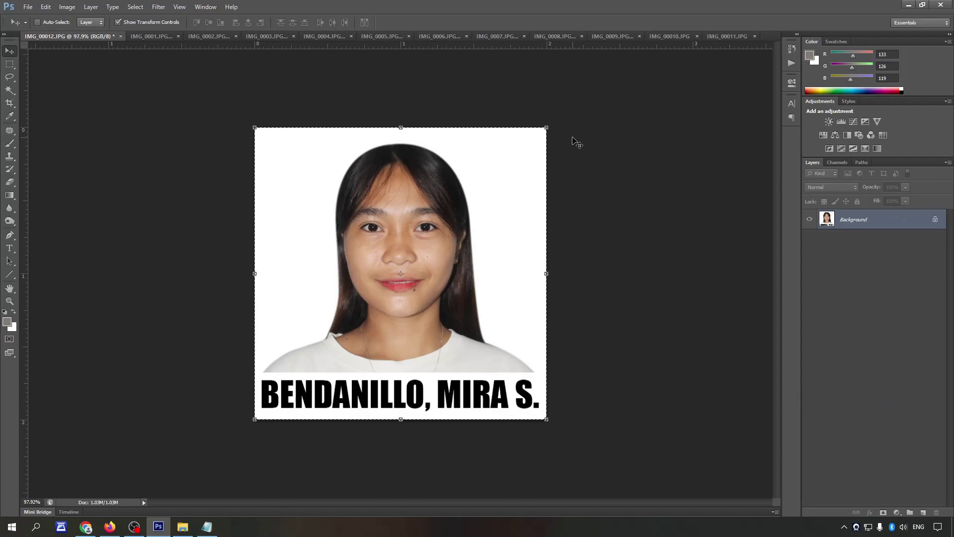
Step: Resize the captioned portrait to 1 × 1 inch in Image Size
key(ctrl+alt+i)
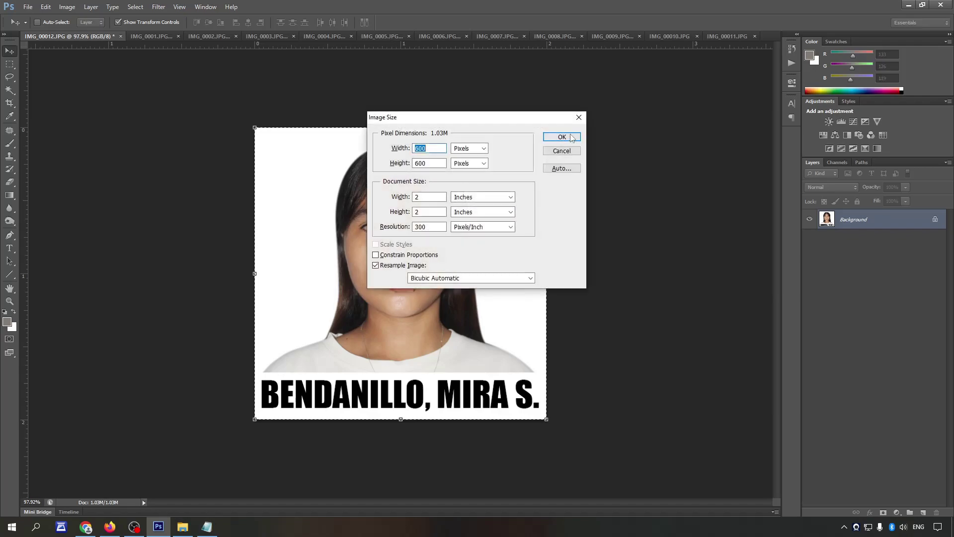
text(1)
key(Tab)
text(1)
key(Return)
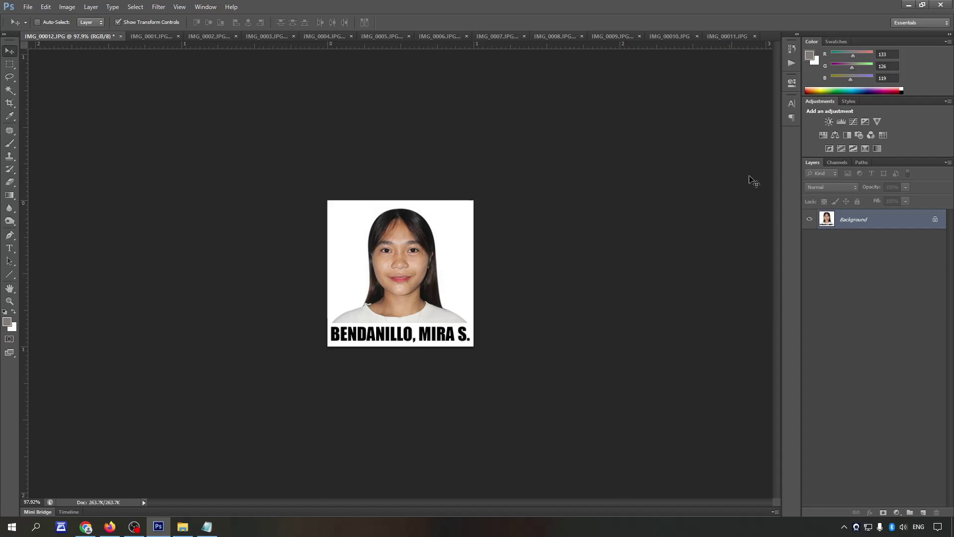
Step: Paste the copied face as a new layer and duplicate the Background layer
key(ctrl+v)
click(867, 240)
key(ctrl+j)
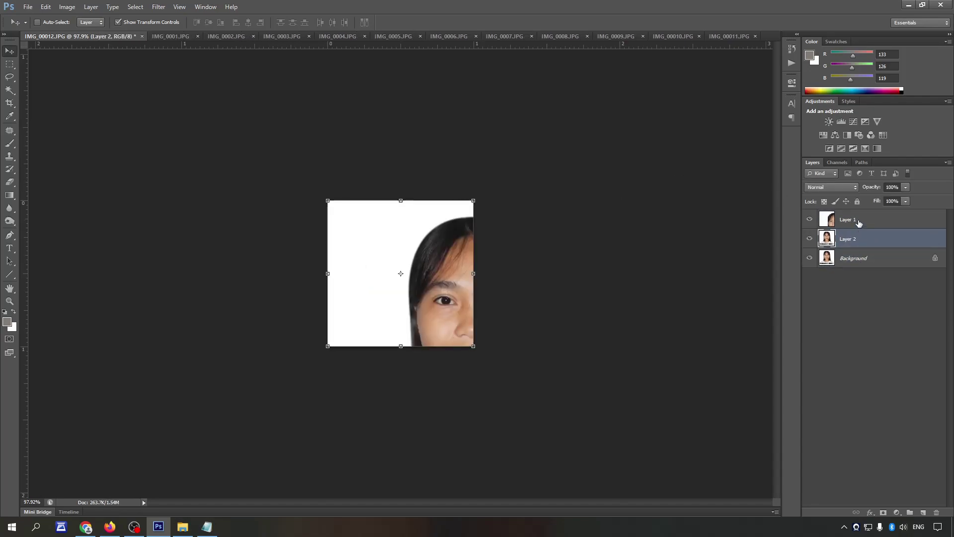
Step: Close photos IMG_0002 through IMG_00011 and switch to IMG_0001
click(859, 220)
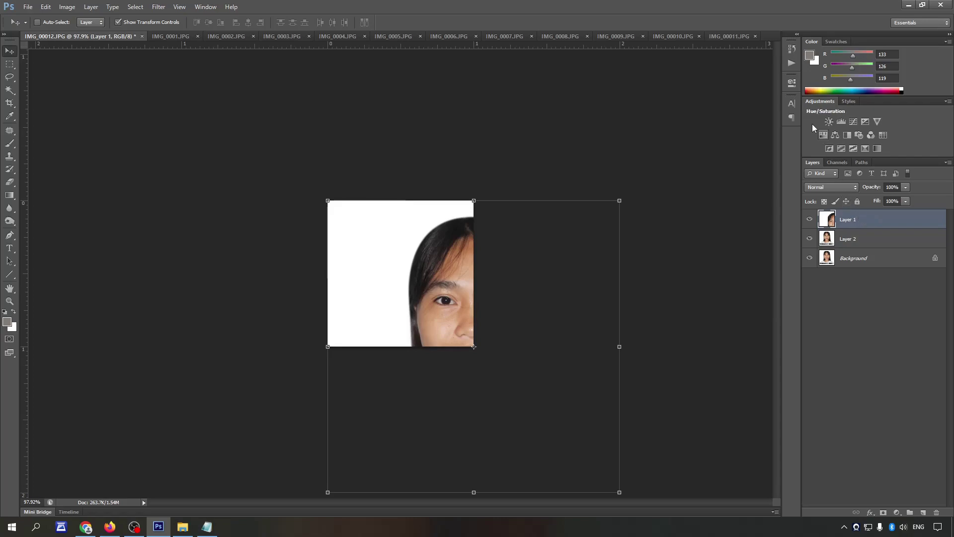
click(254, 37)
click(261, 35)
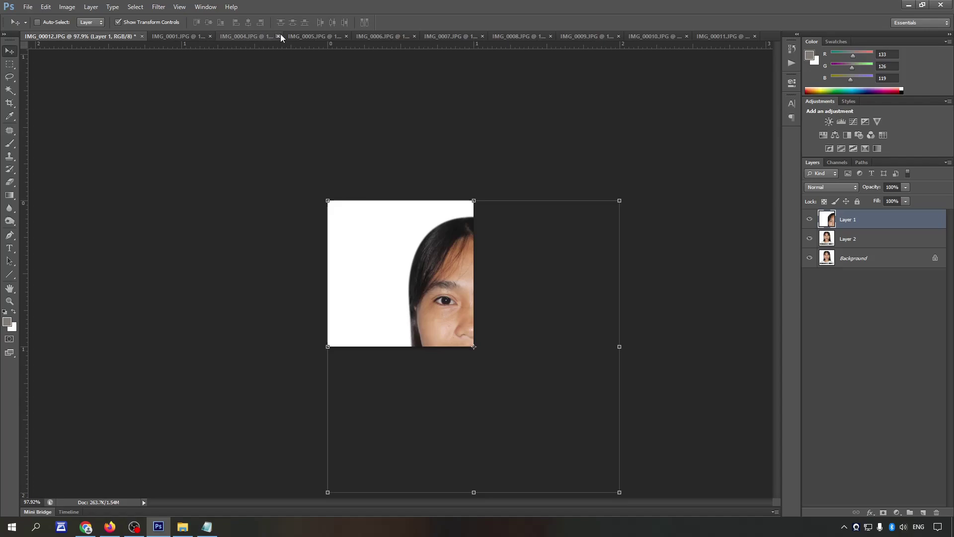
click(279, 35)
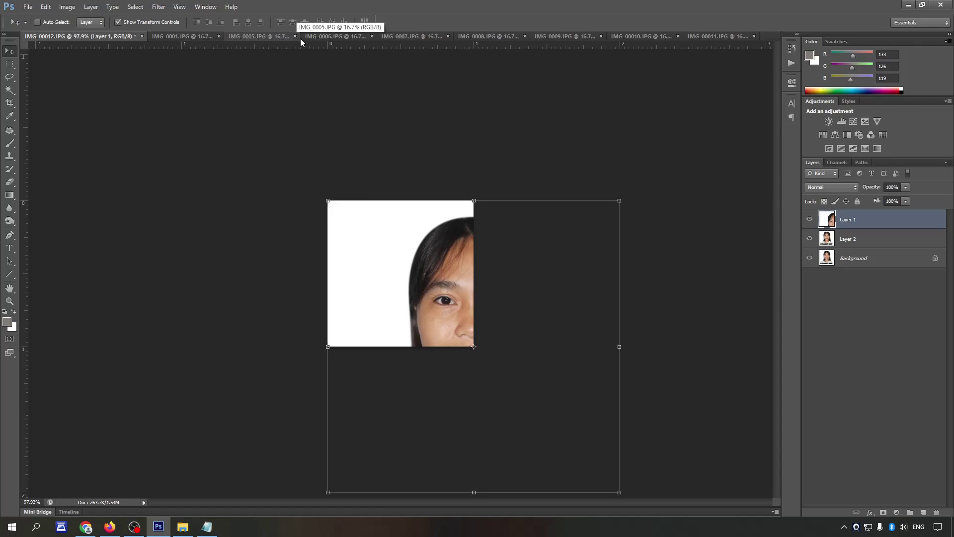
click(296, 34)
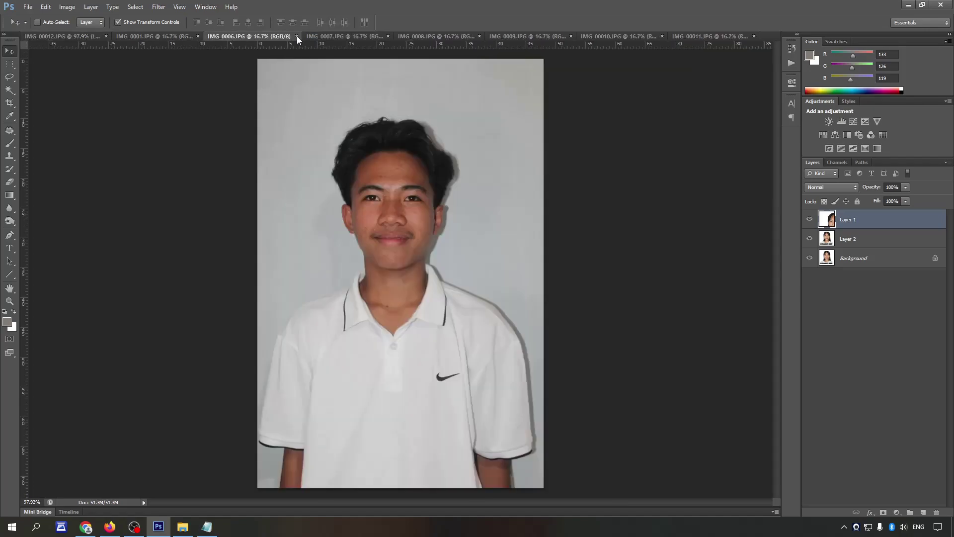
click(297, 35)
click(340, 36)
click(339, 37)
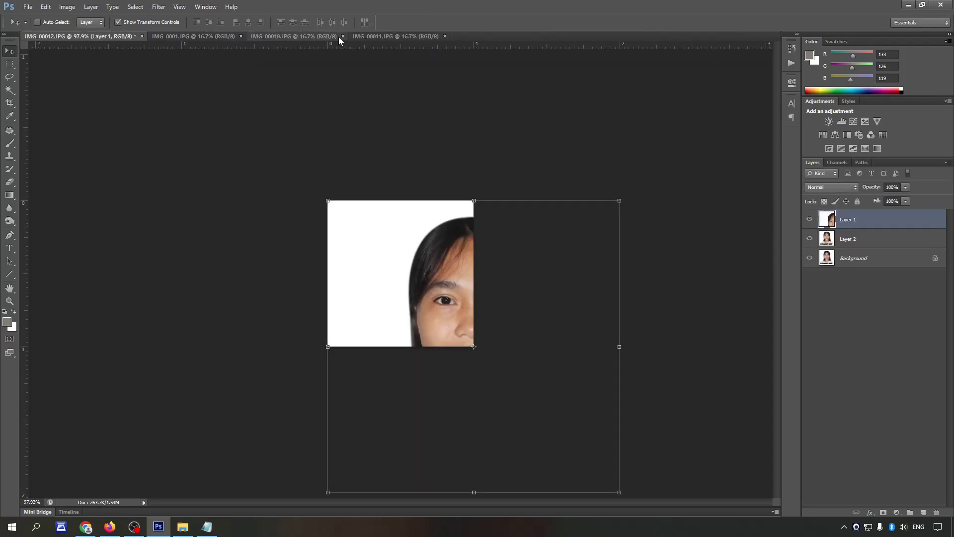
click(342, 36)
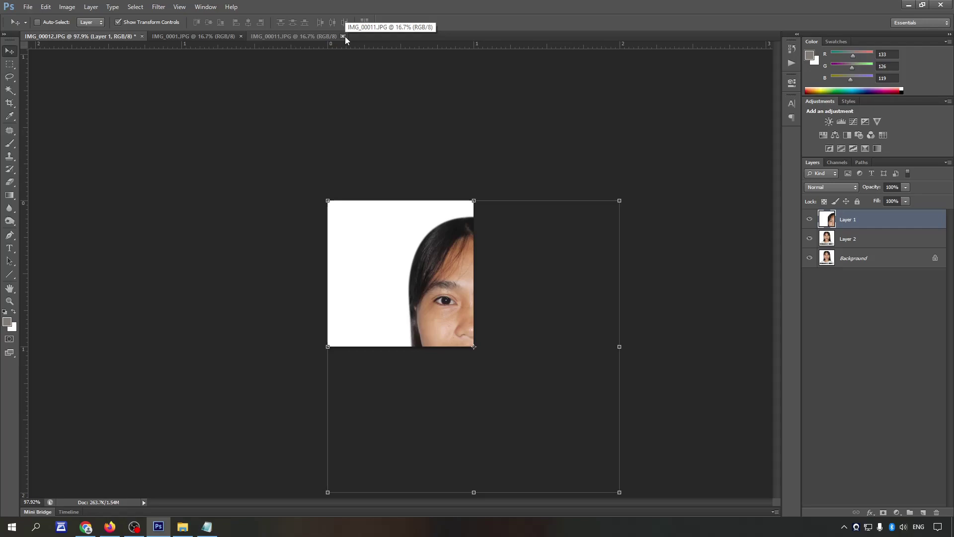
click(345, 37)
click(207, 34)
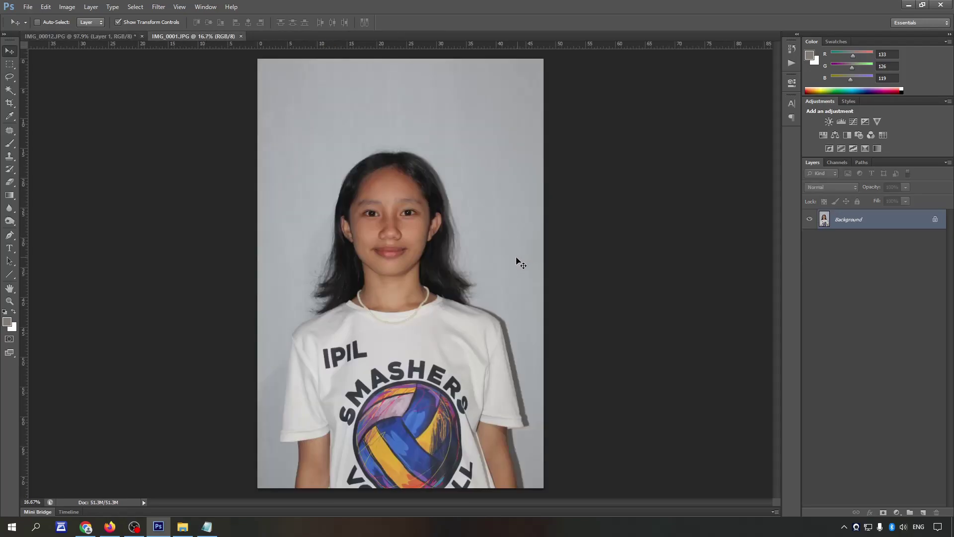
Step: Crop IMG_0001 to a slightly straightened 2 × 2 inch head-and-shoulders square
key(c)
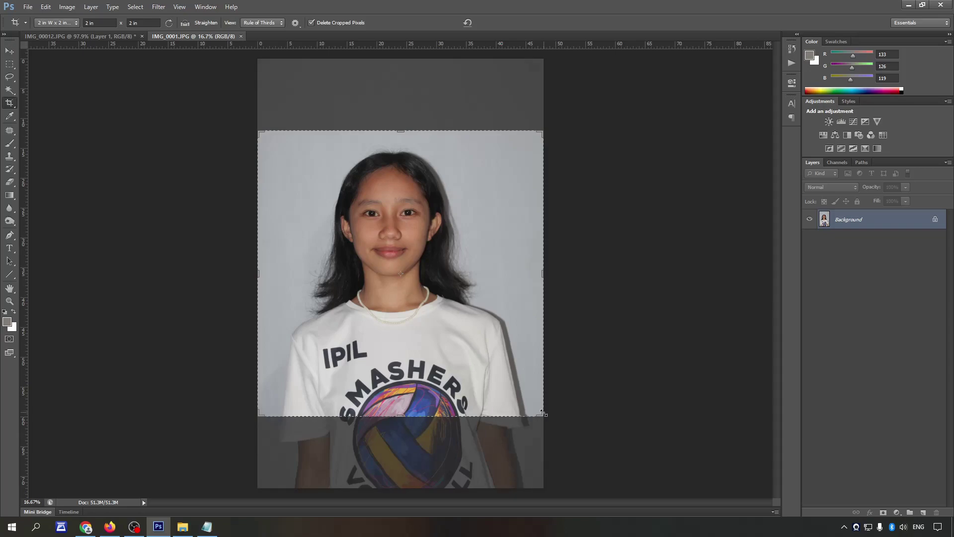
drag(543, 413, 454, 357)
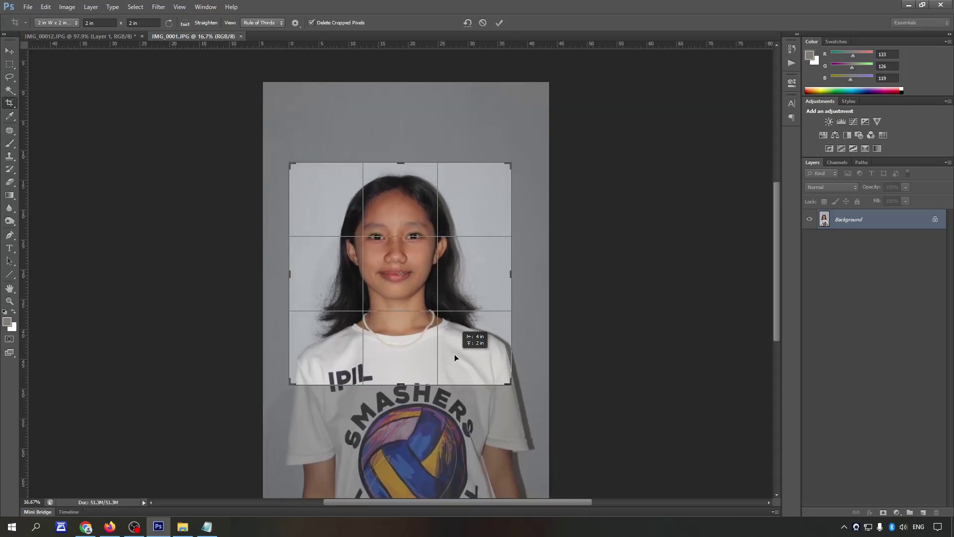
drag(510, 390, 508, 386)
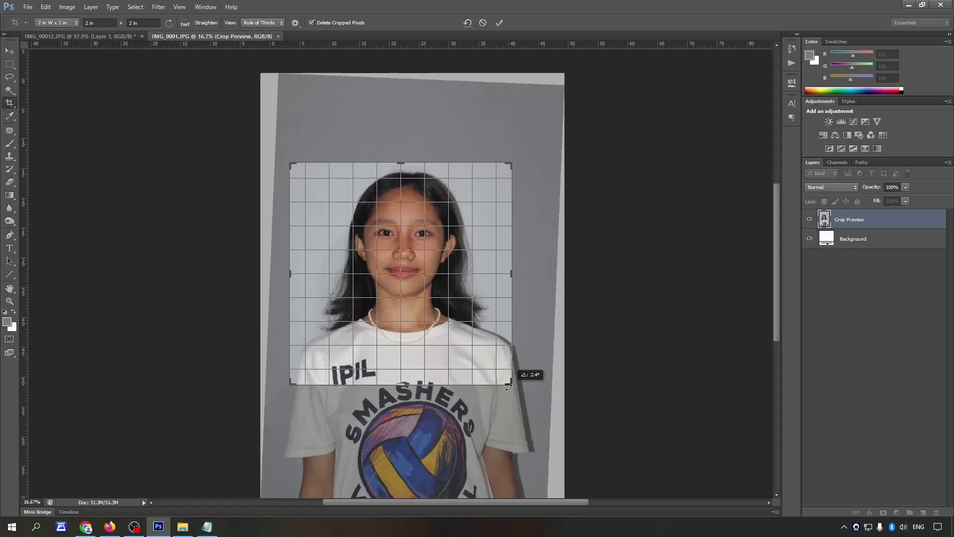
drag(480, 358, 472, 359)
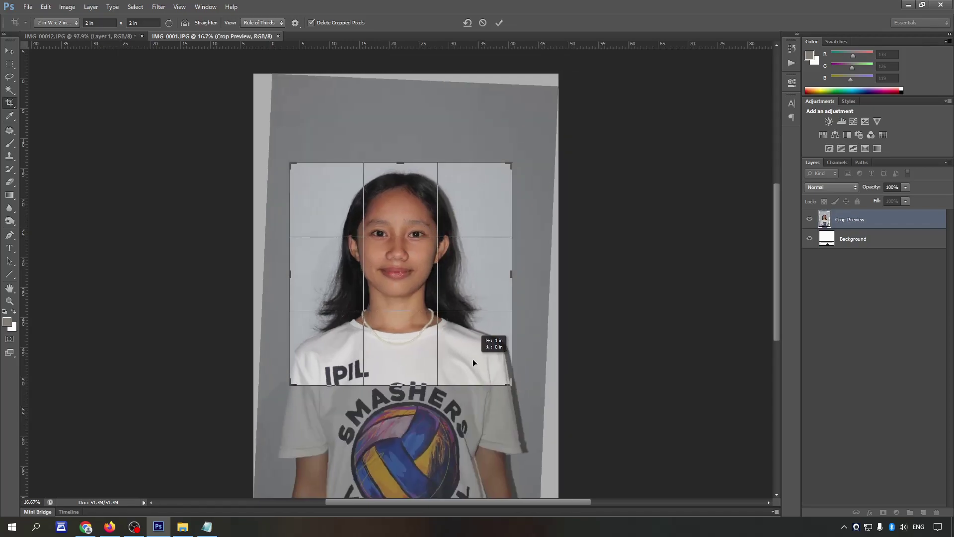
key(shift+Right)
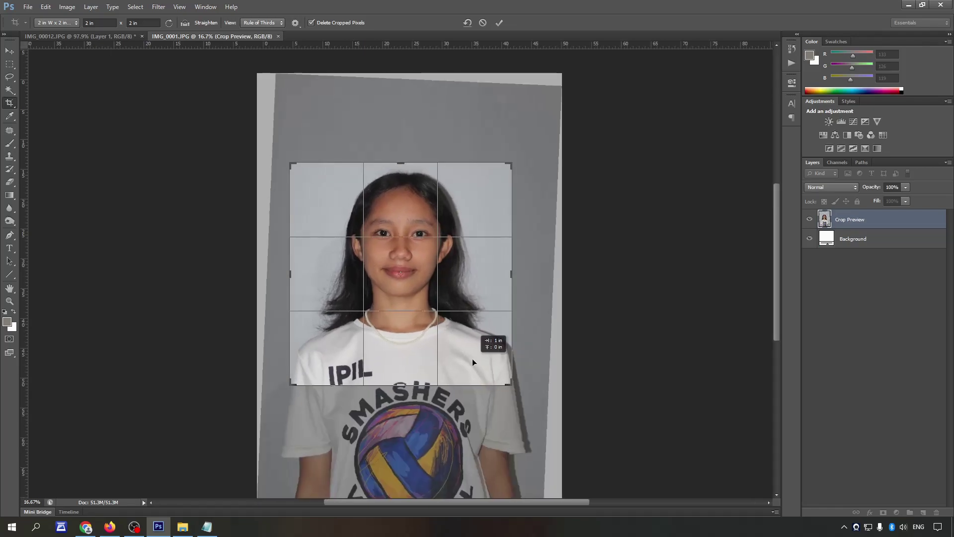
key(Return)
scroll(482, 358, up, 2)
scroll(412, 310, up, 3)
scroll(411, 310, up, 3)
key(p)
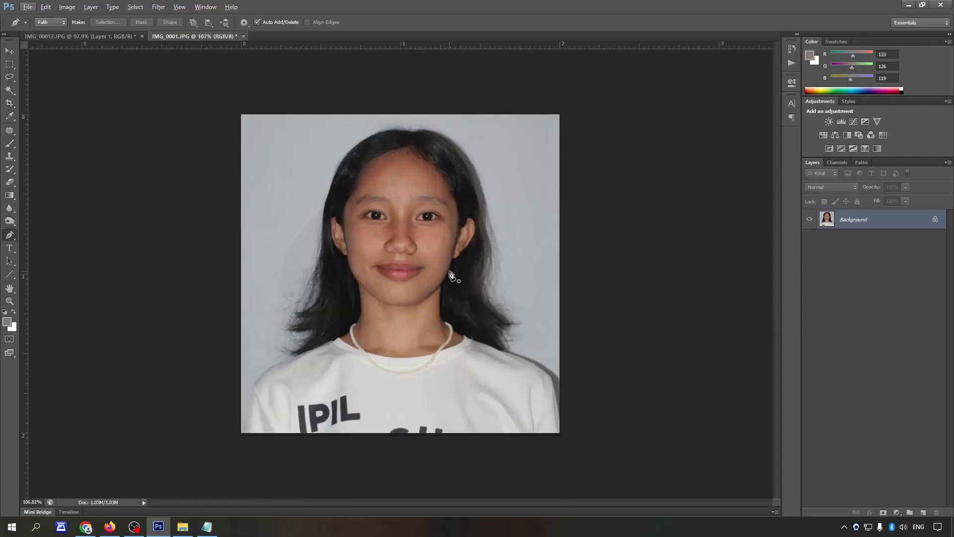
Step: Hide the panels, zoom in and start the pen path at the girl's left shoulder
key(super+d)
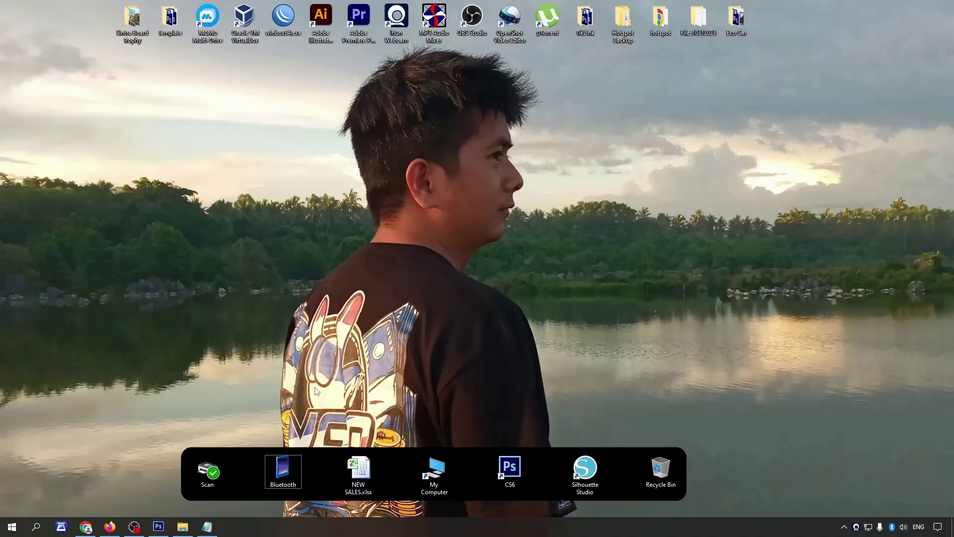
click(158, 526)
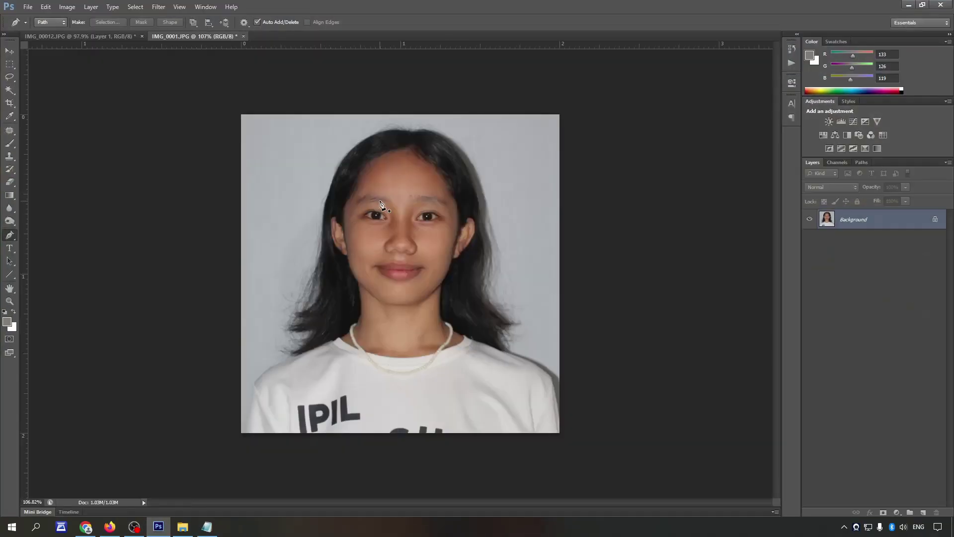
scroll(238, 378, up, 3)
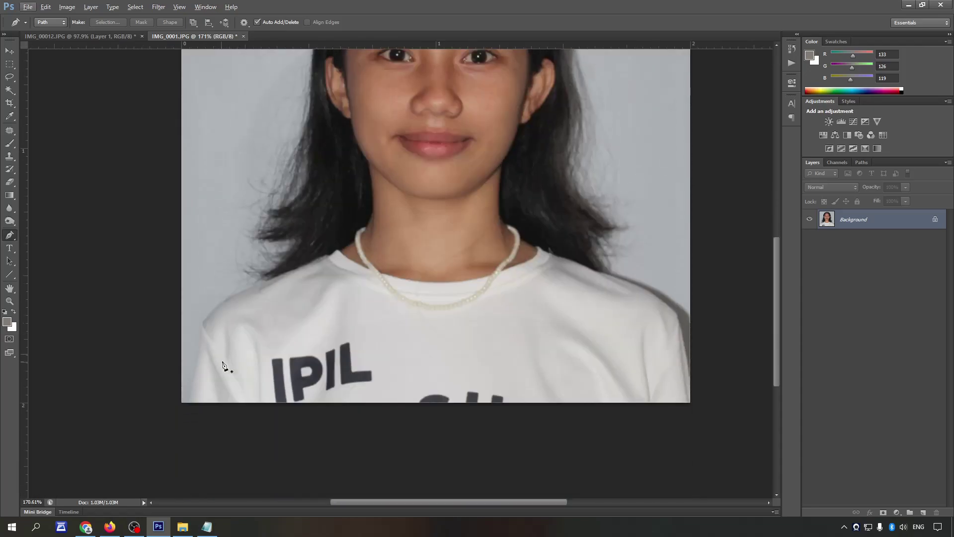
key(Tab)
scroll(228, 365, up, 2)
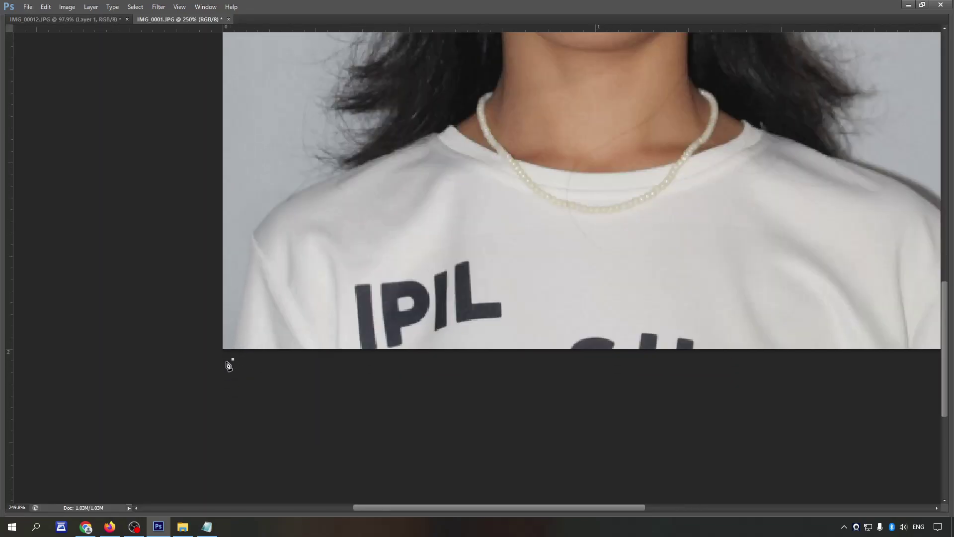
scroll(229, 365, up, 2)
drag(266, 289, 295, 256)
drag(367, 229, 389, 205)
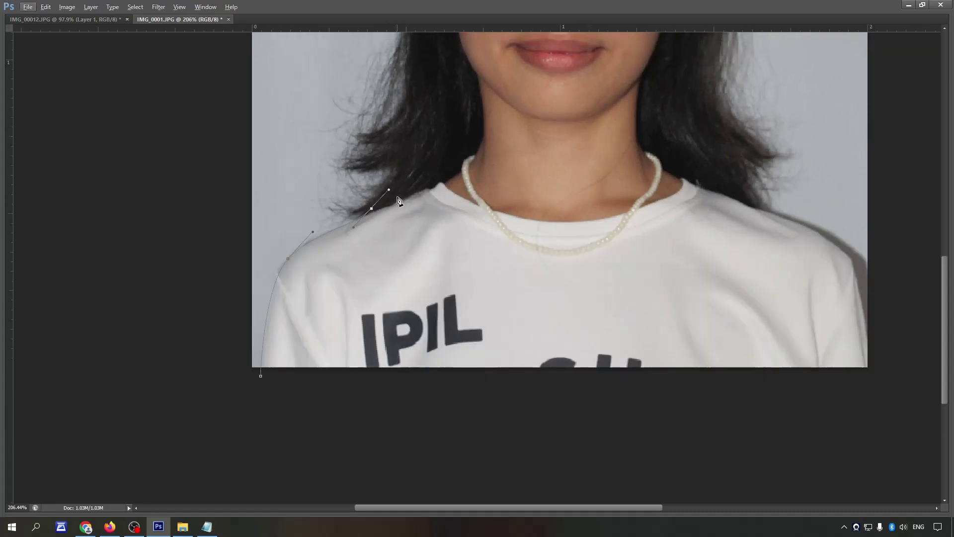
Step: Trace the path up the left hair, over the head and down the right hair
scroll(393, 201, down, 2)
scroll(394, 198, up, 1)
scroll(393, 198, down, 2)
drag(385, 222, 382, 170)
key(ctrl+z)
drag(384, 269, 384, 209)
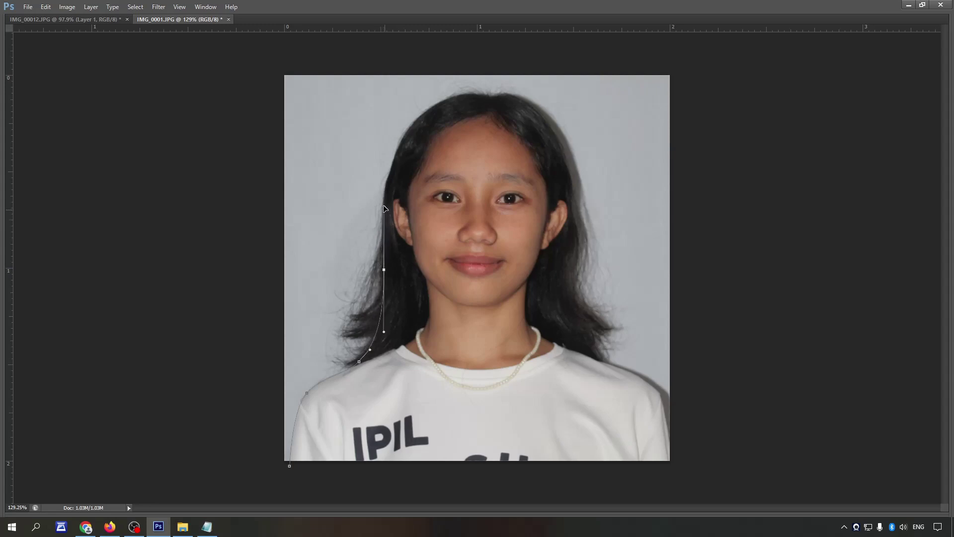
drag(482, 94, 573, 98)
drag(573, 237, 574, 279)
drag(583, 92, 577, 97)
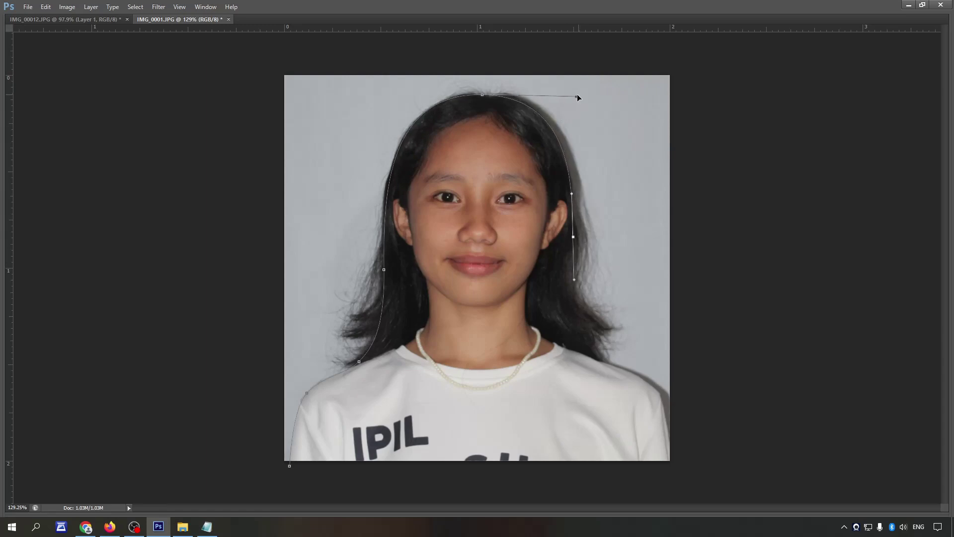
drag(600, 361, 625, 371)
Step: Extend the path past the bottom-right corner and back along below the photo's bottom edge
drag(671, 444, 685, 512)
scroll(666, 463, down, 1)
click(596, 466)
click(490, 468)
click(371, 461)
drag(351, 457, 342, 453)
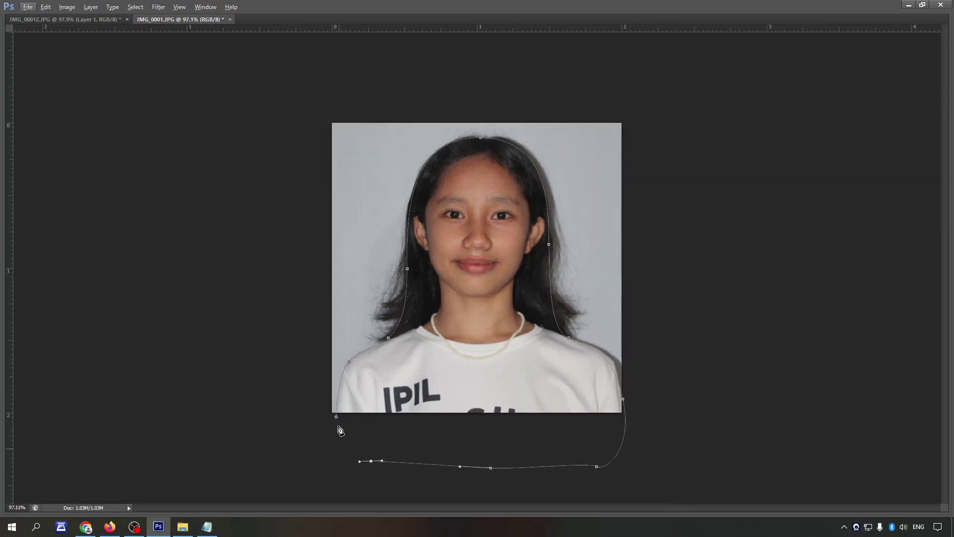
Step: Turn the path into a selection and copy the girl onto a new layer
right_click(409, 387)
click(408, 180)
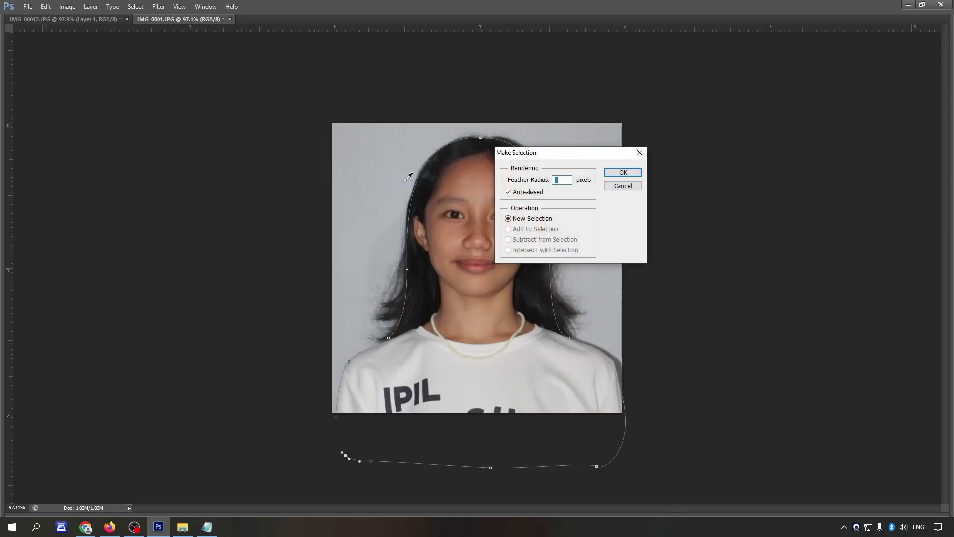
key(Return)
key(Tab)
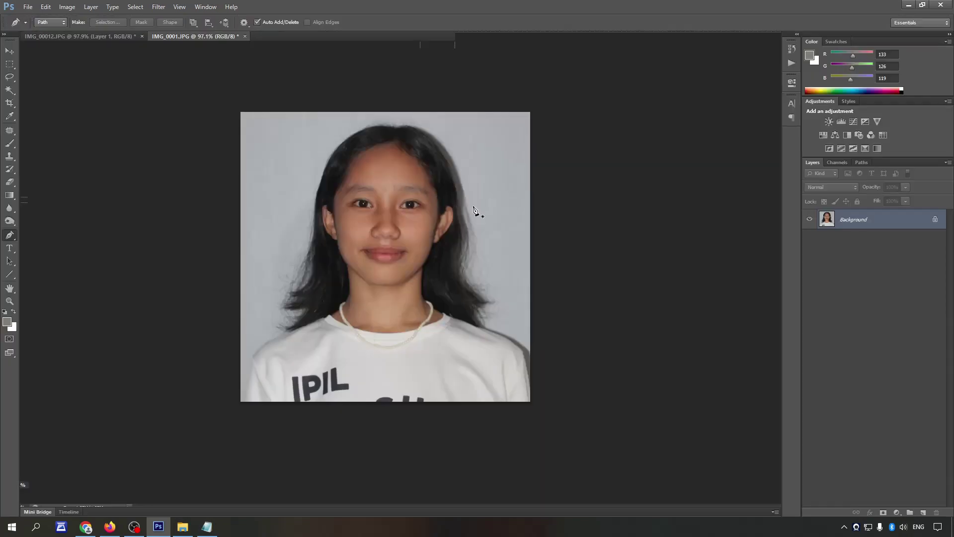
key(ctrl+j)
Step: Fill the Background layer with white and reselect the girl's layer
click(865, 238)
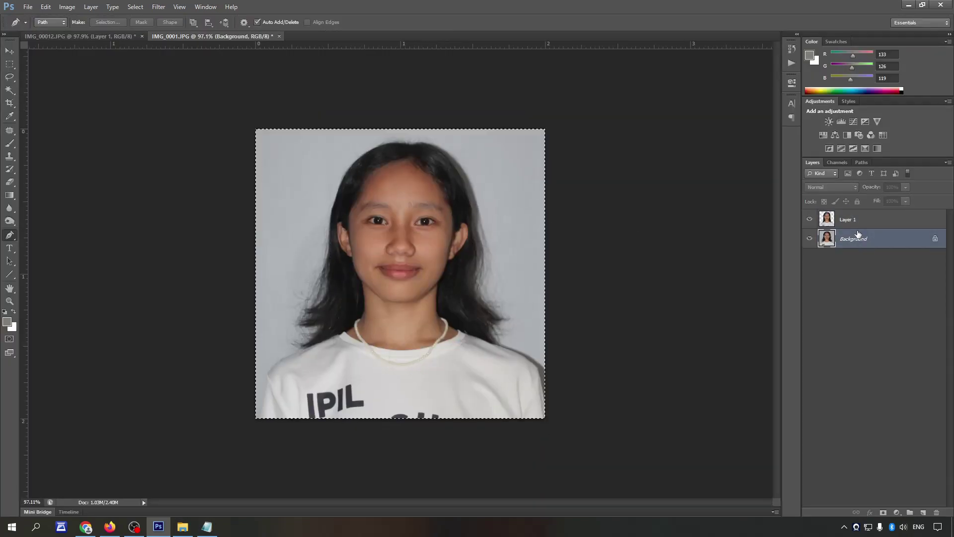
key(ctrl+BackSpace)
click(865, 219)
key(v)
key(m)
scroll(544, 207, down, 1)
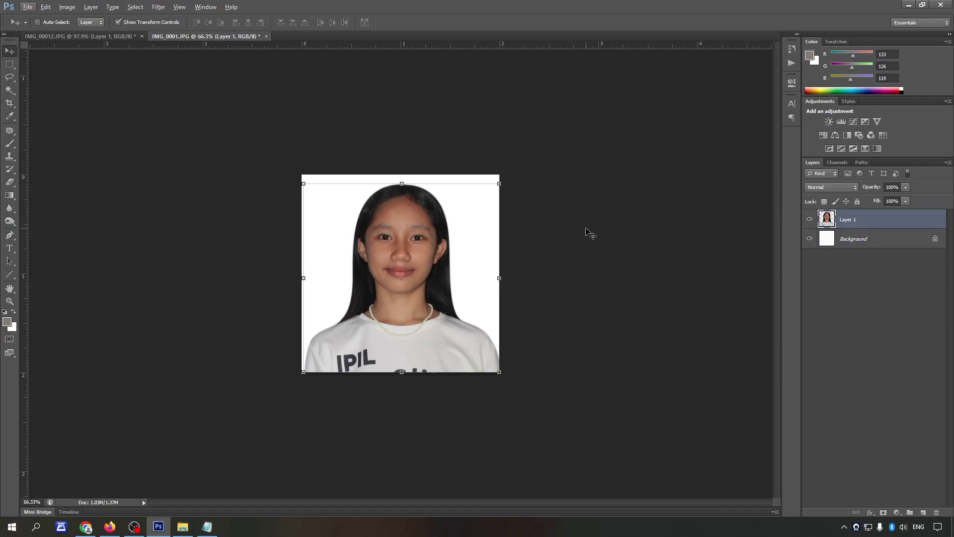
click(68, 9)
mouse_move(81, 32)
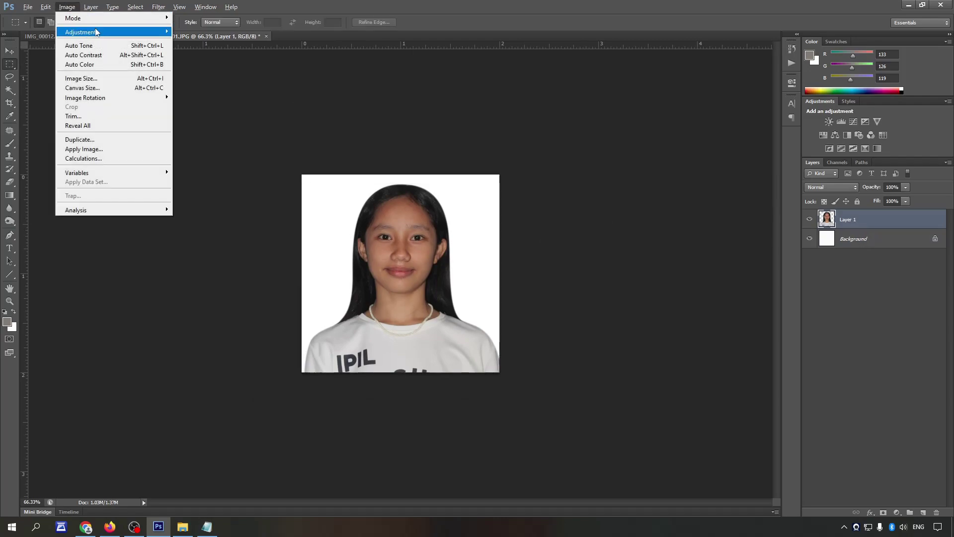
Step: Raise brightness by 10 and lift the midtones with a Curves point at 123→137
click(190, 36)
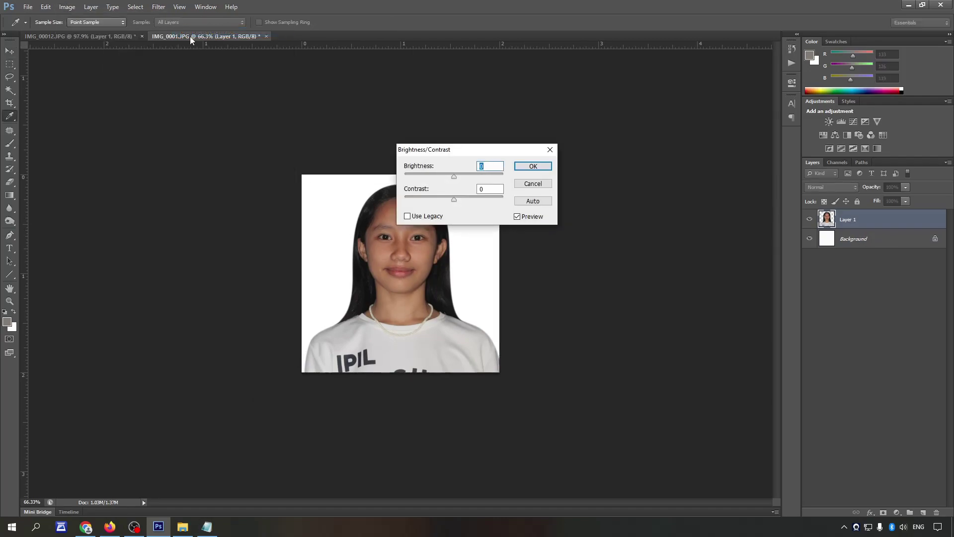
text(10)
key(Return)
key(ctrl+m)
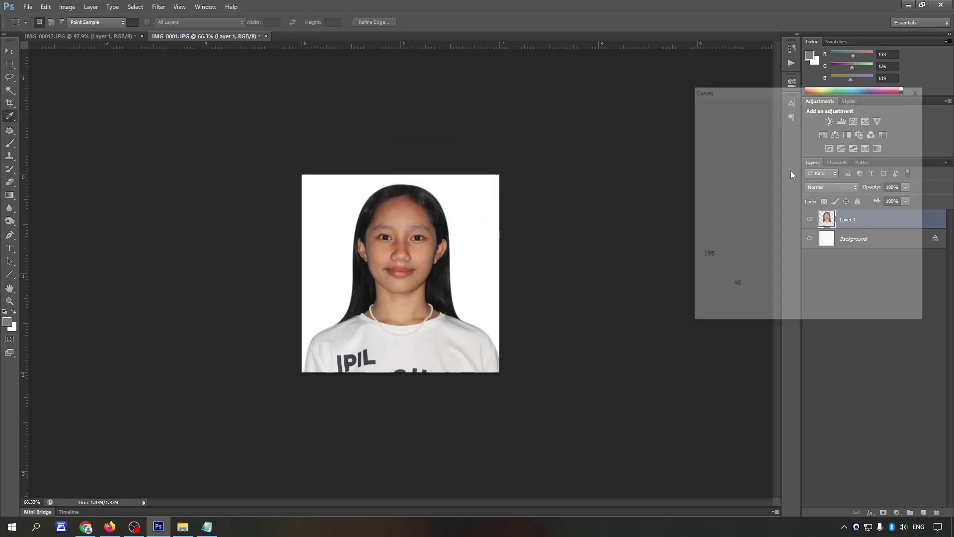
drag(796, 189, 795, 195)
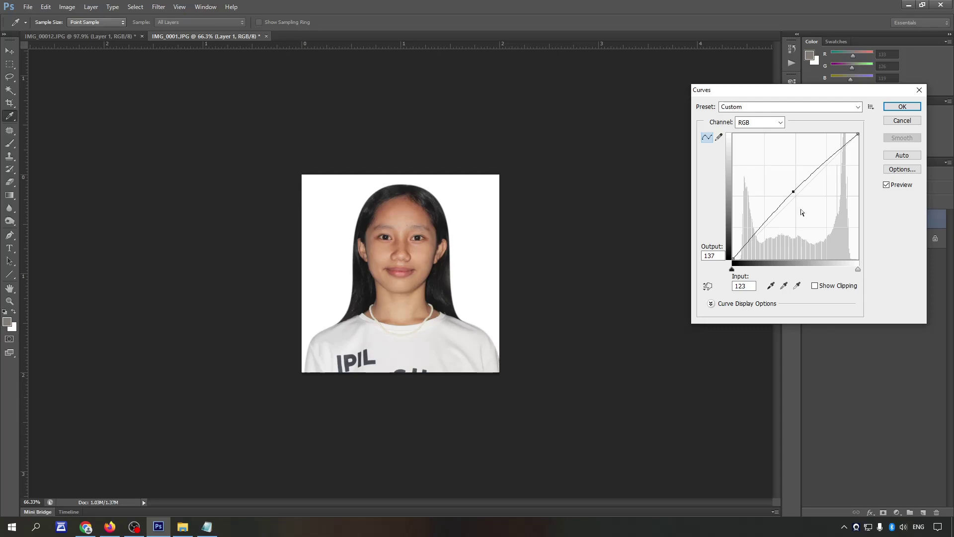
click(894, 106)
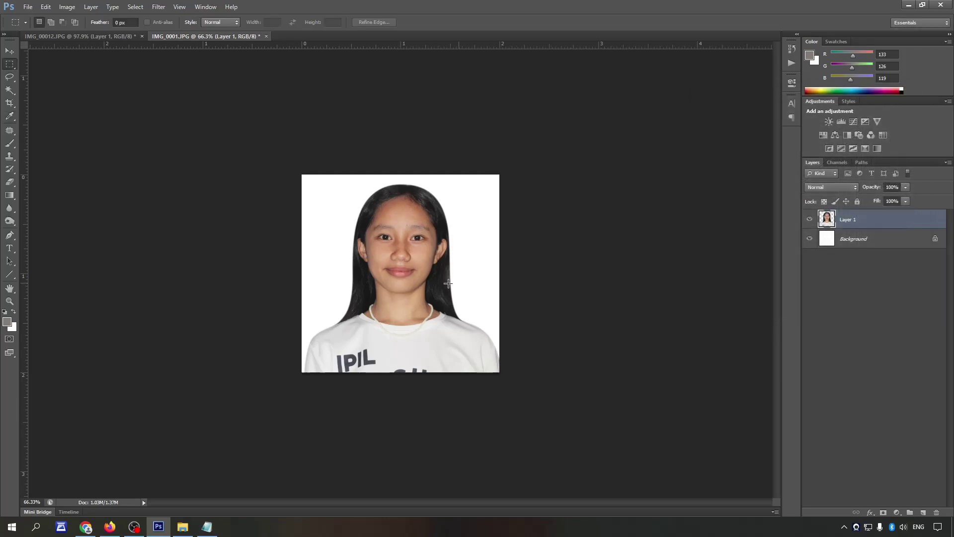
Step: Copy a white strip from the Background along the photo's bottom onto a layer above the girl
scroll(419, 265, up, 3)
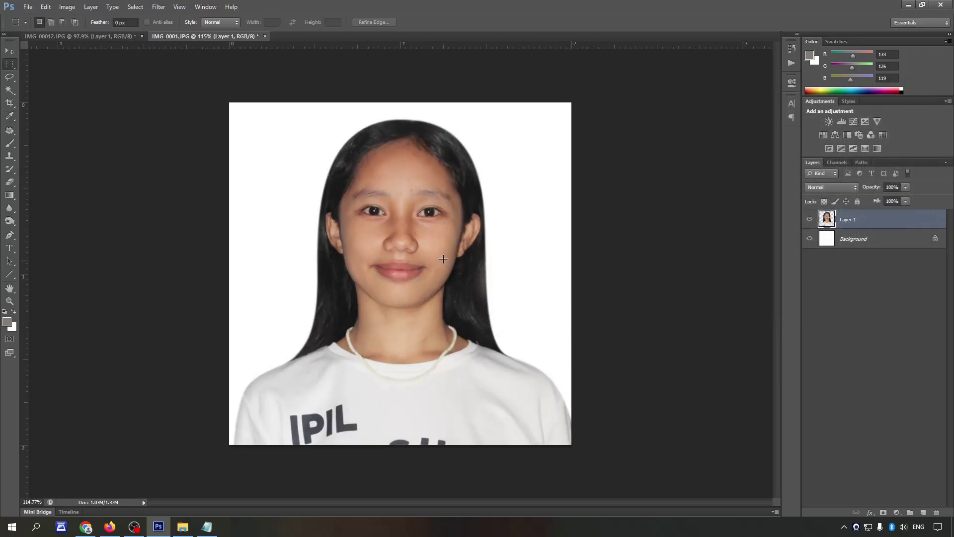
scroll(496, 294, down, 2)
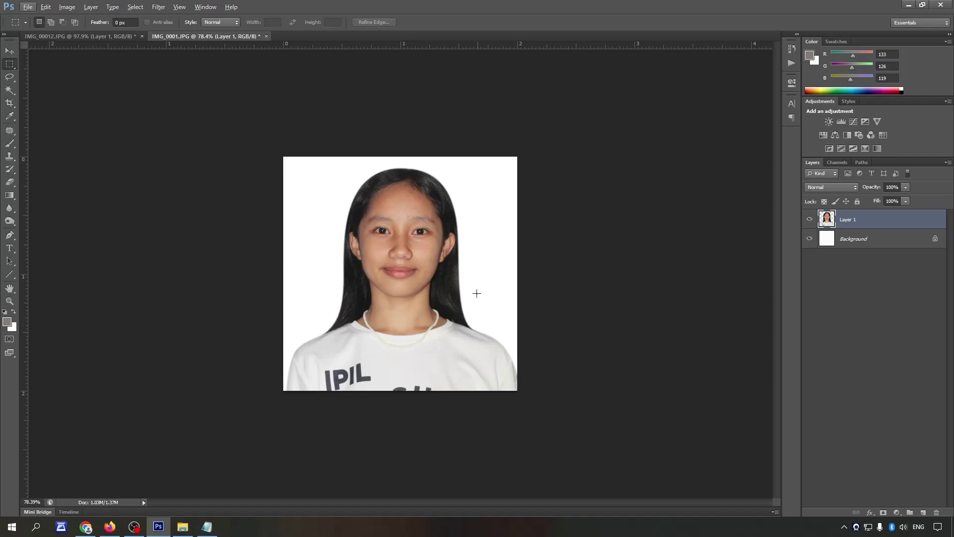
drag(285, 350, 571, 431)
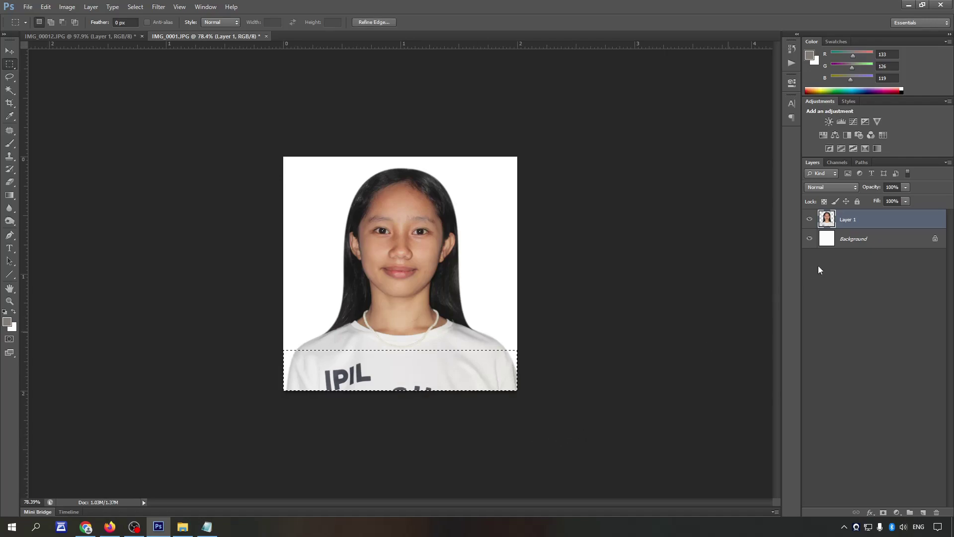
click(862, 237)
key(ctrl+j)
drag(863, 237, 863, 213)
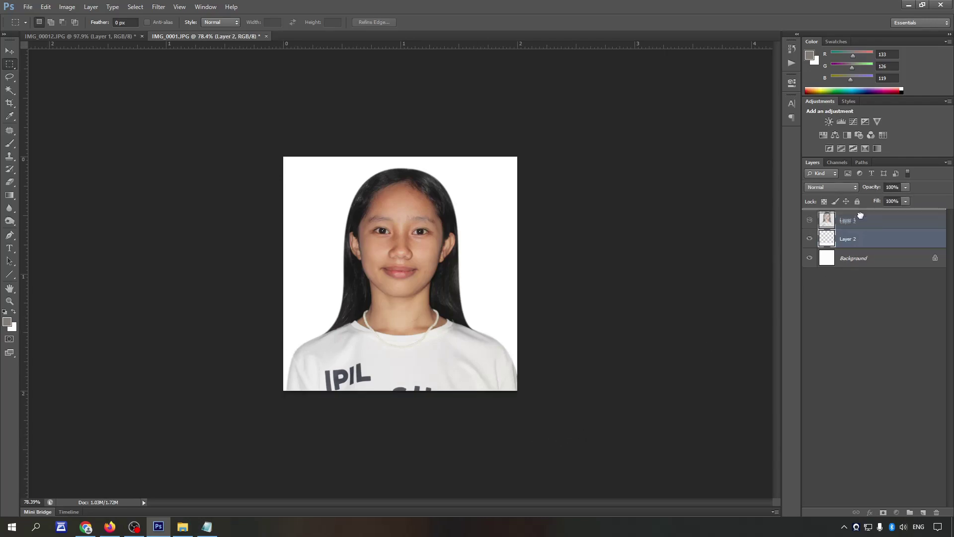
key(v)
click(207, 527)
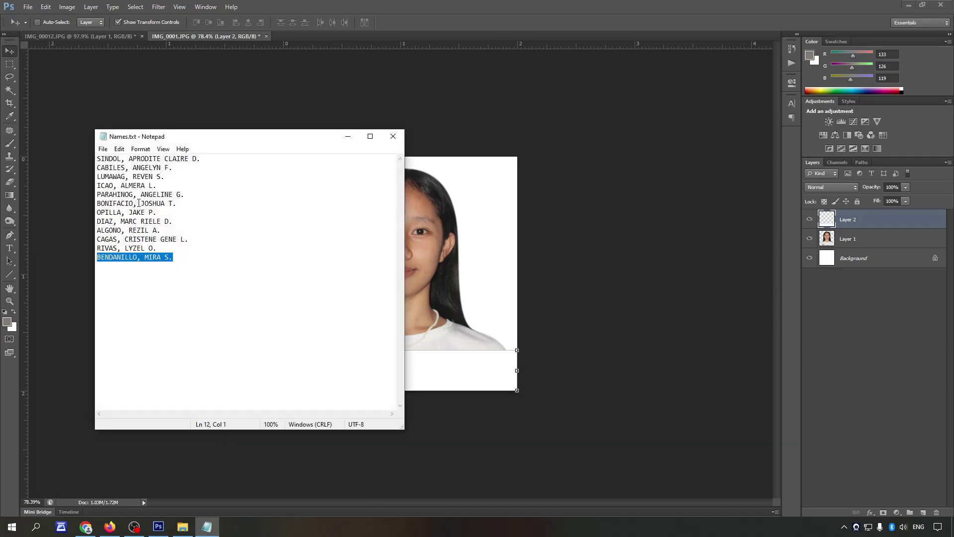
Step: Copy the first name from the Notepad list and start a Type line in the white strip
drag(203, 158, 23, 157)
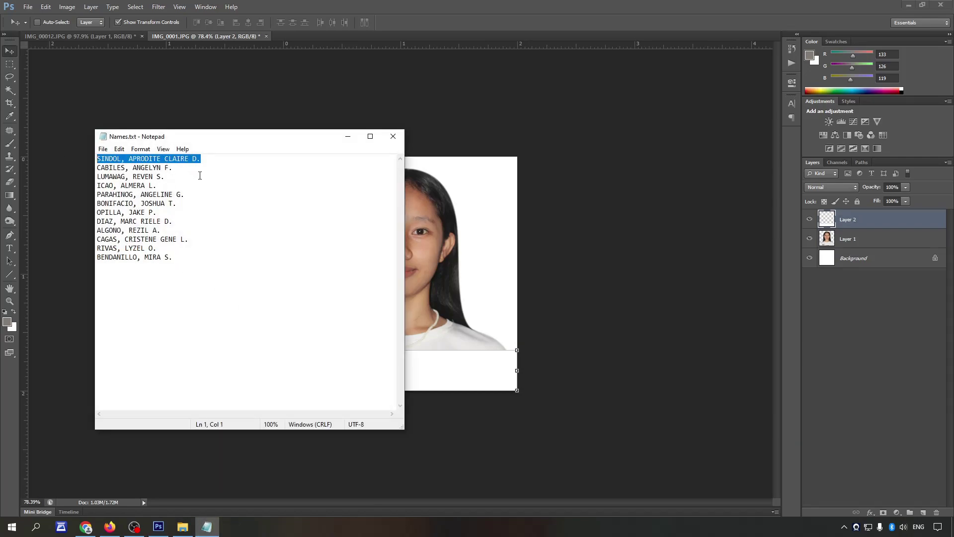
key(alt+Tab)
key(t)
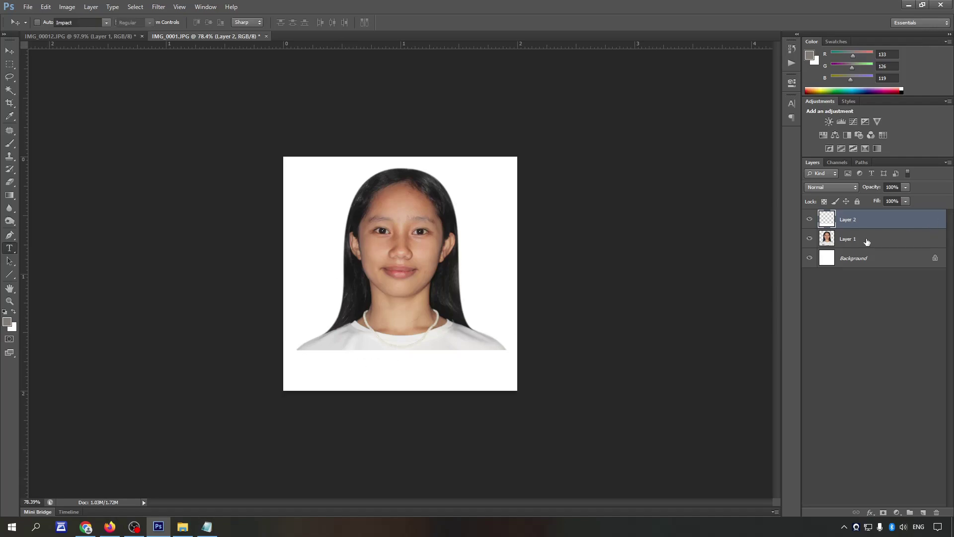
click(348, 363)
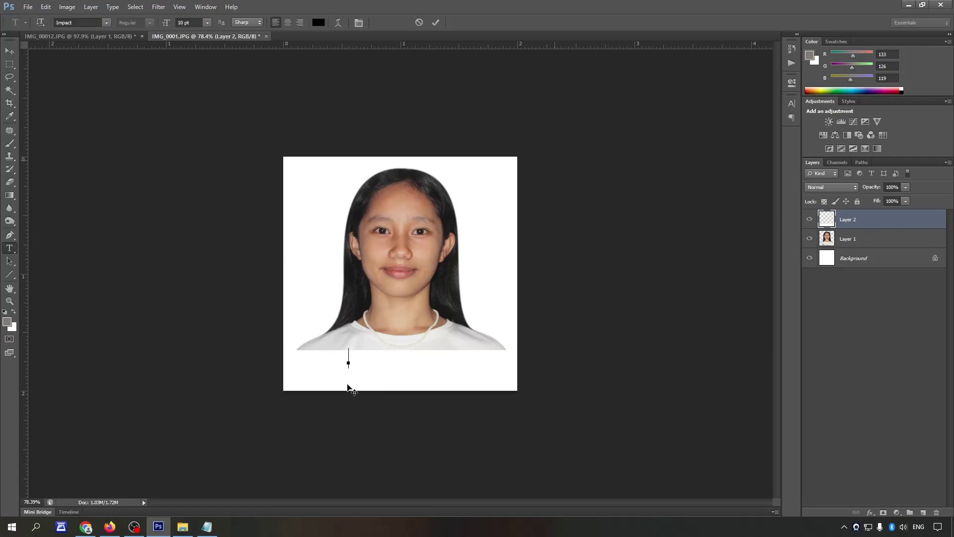
key(ctrl+v)
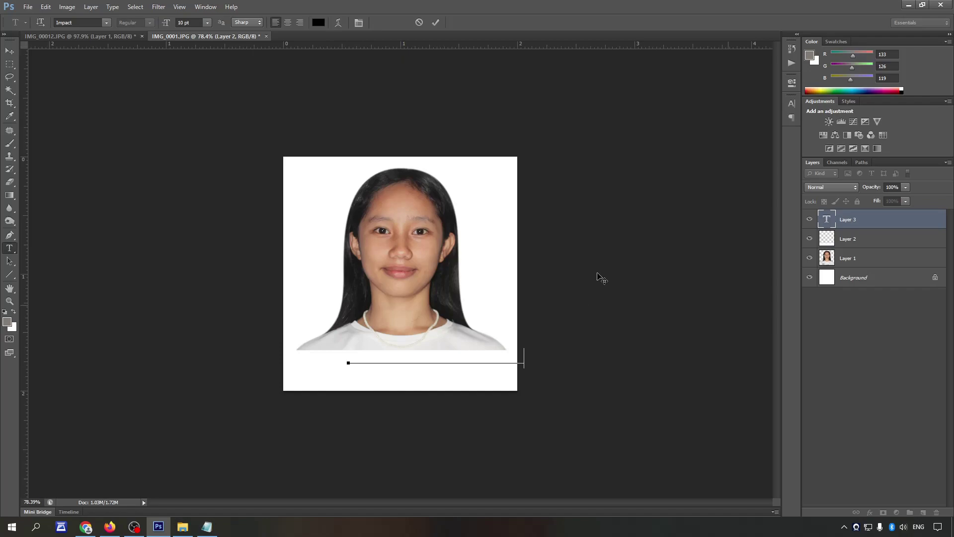
key(ctrl+Return)
click(10, 53)
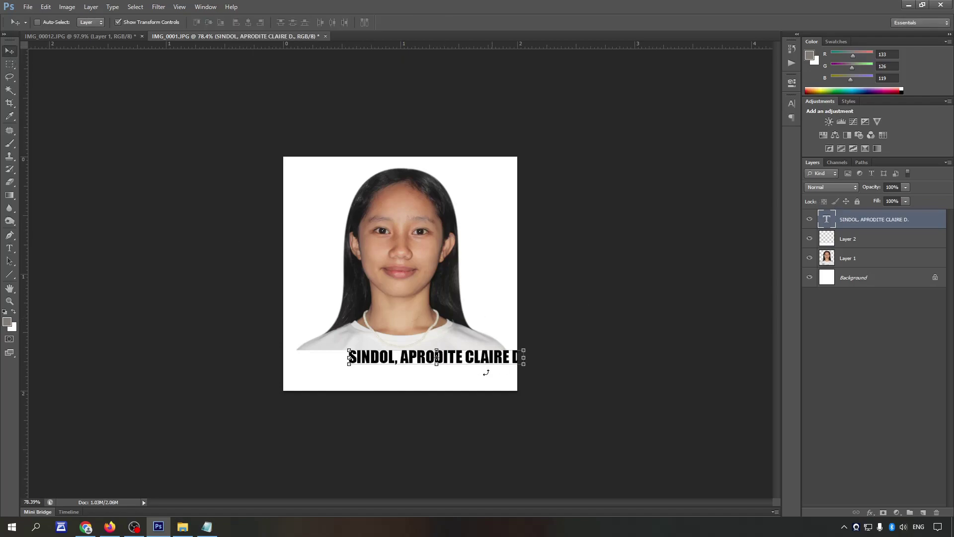
drag(396, 357, 340, 365)
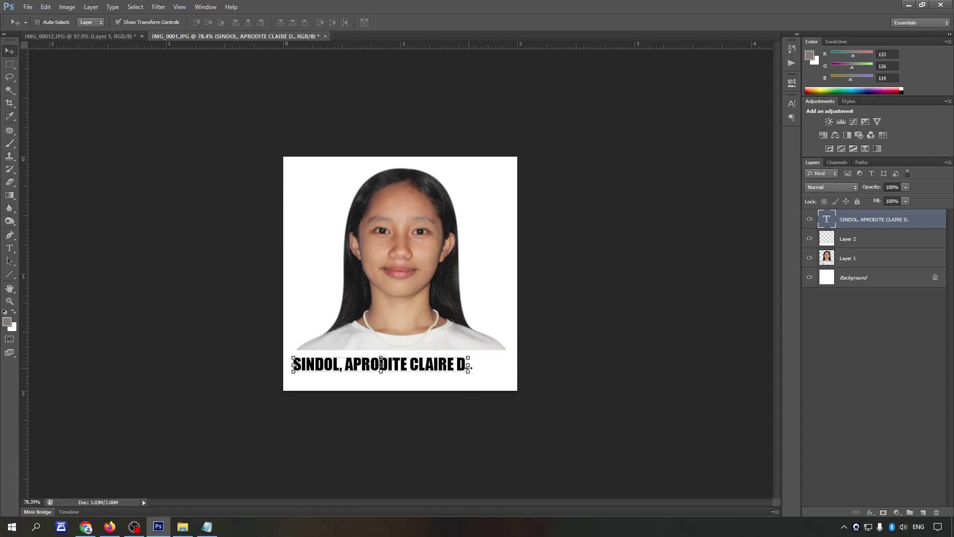
Step: Enlarge the caption so it stretches across the white strip
click(468, 378)
drag(469, 377, 513, 390)
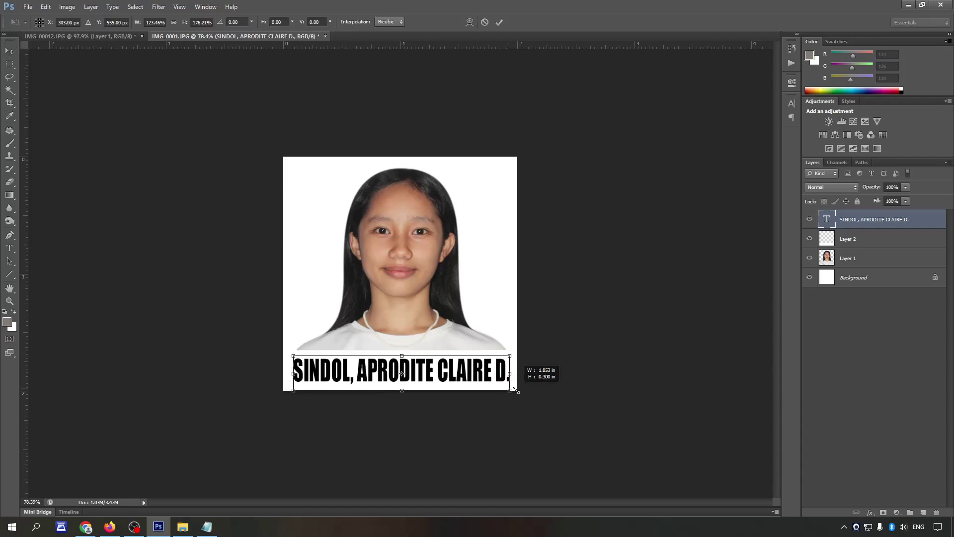
key(Return)
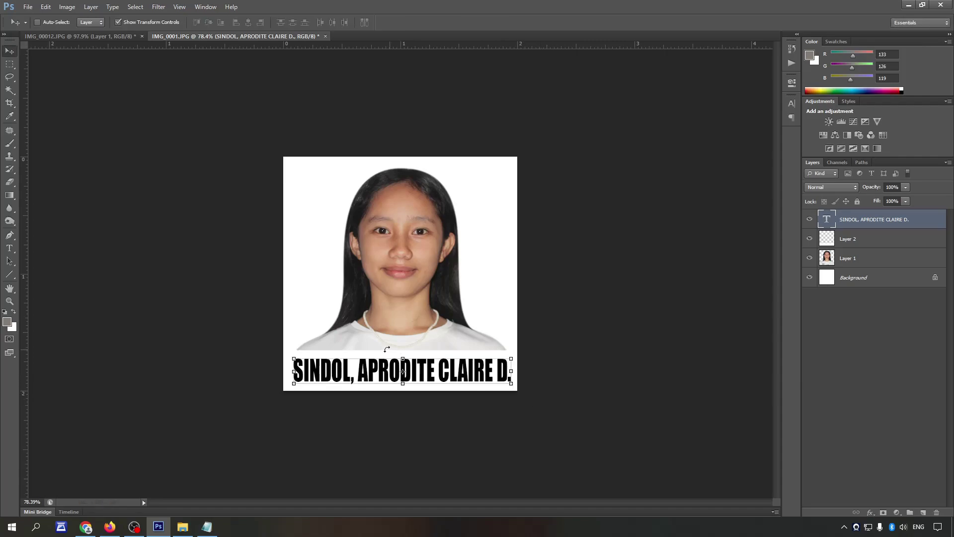
drag(294, 372, 285, 372)
key(Return)
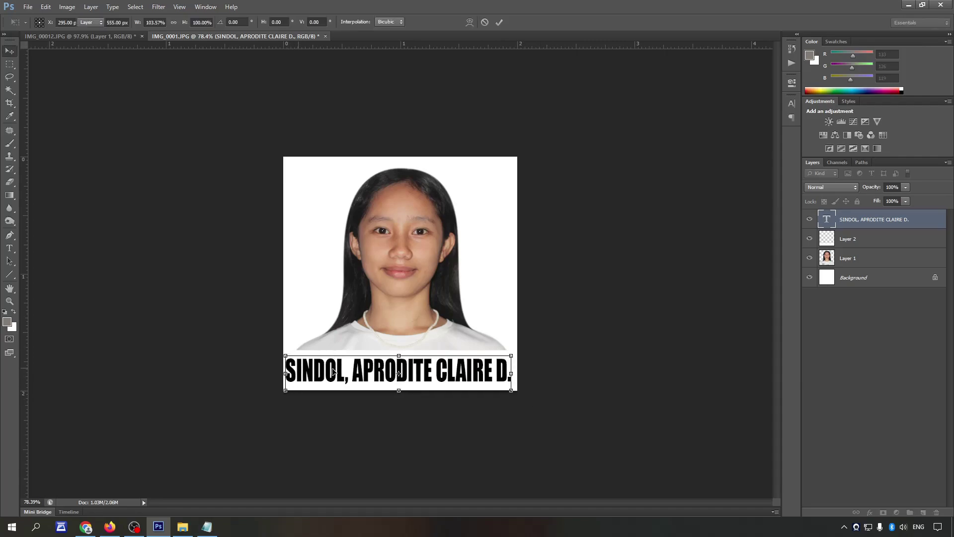
Step: Centre the caption horizontally on the white strip layer and pick the bottom layer
ctrl+click(872, 243)
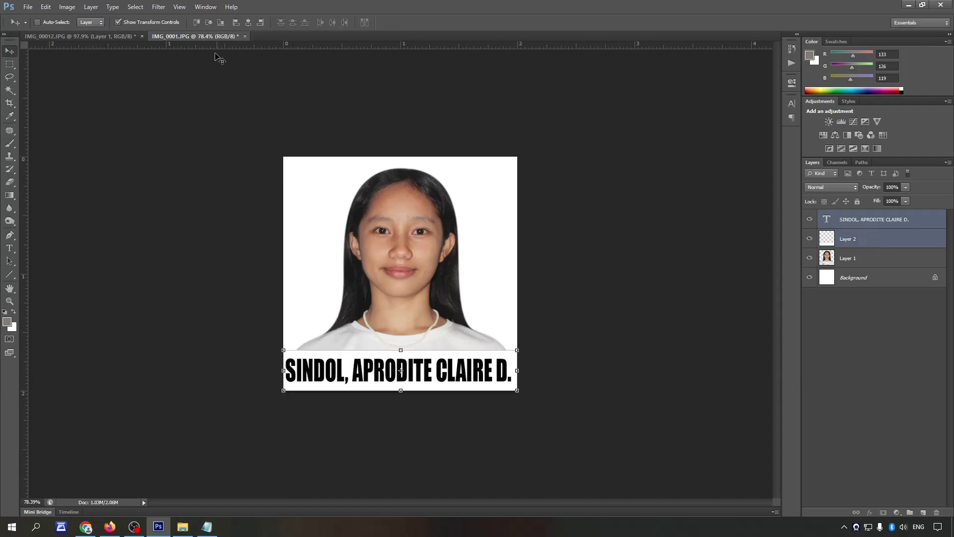
click(248, 22)
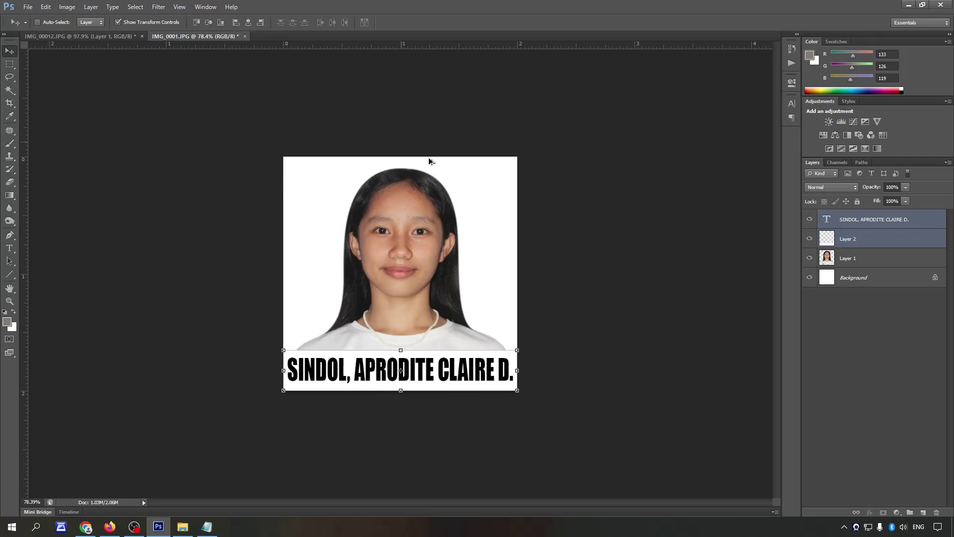
key(ctrl+0)
click(854, 278)
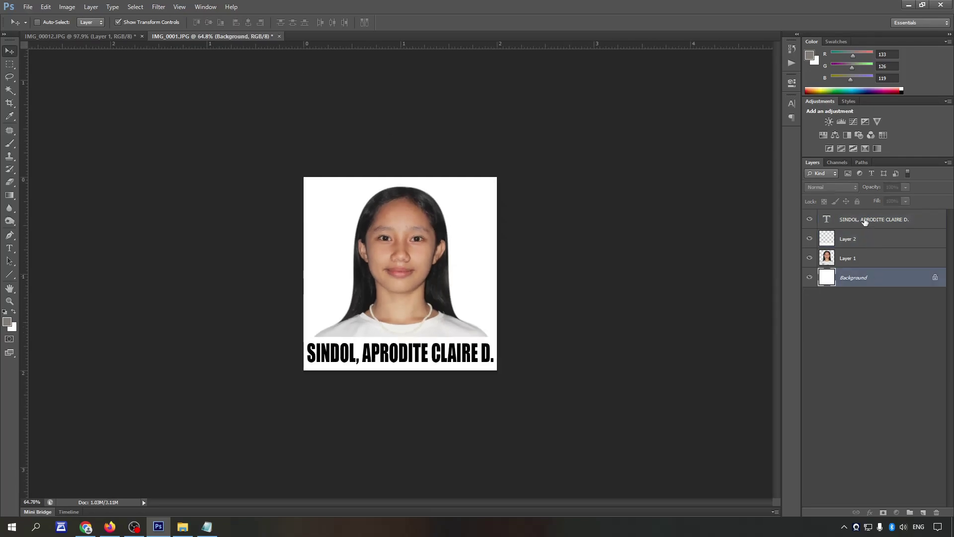
Step: Flatten the captioned portrait into one layer and select the whole image
key(ctrl+shift+e)
scroll(416, 248, down, 2)
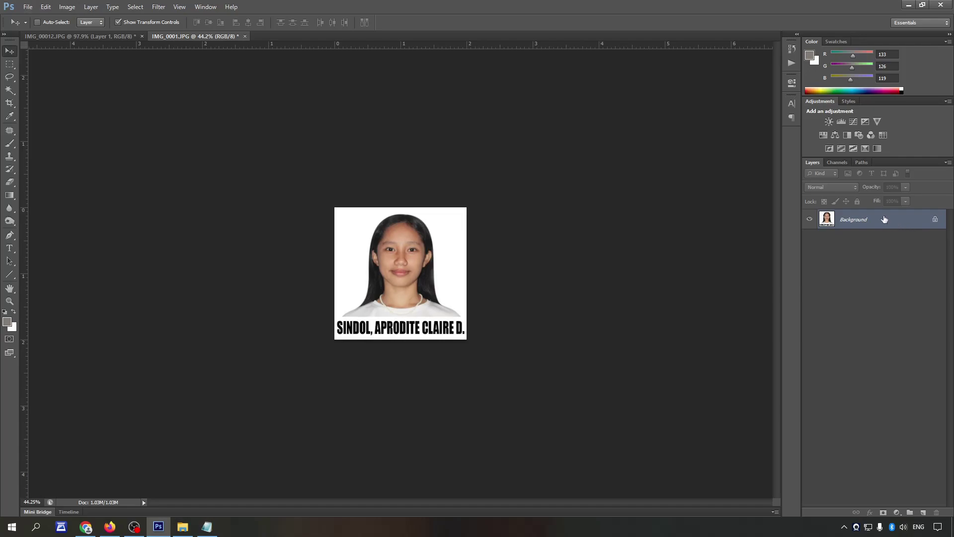
scroll(558, 275, up, 1)
scroll(558, 275, up, 2)
key(ctrl+a)
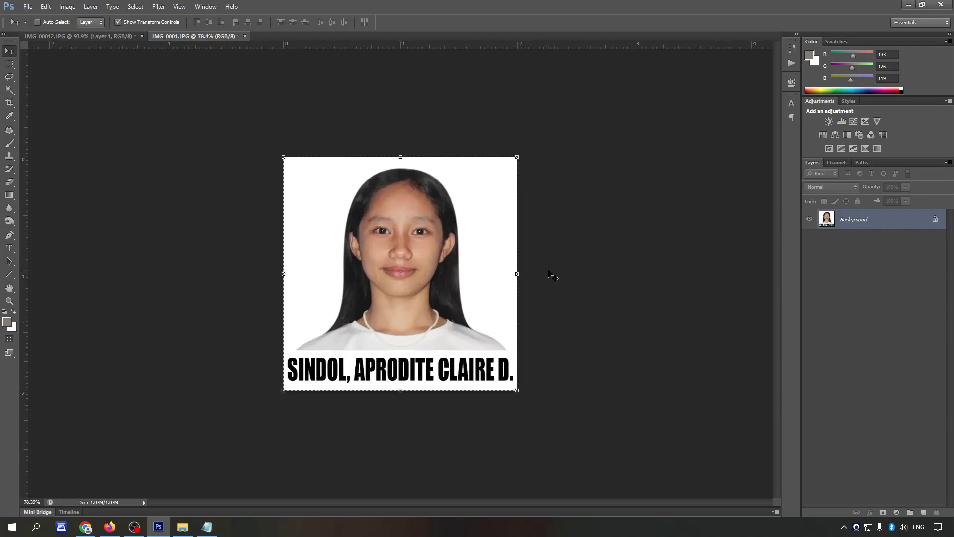
Step: Resize the image to a 1 × 1 inch square with Image Size
key(ctrl+alt+i)
text(300)
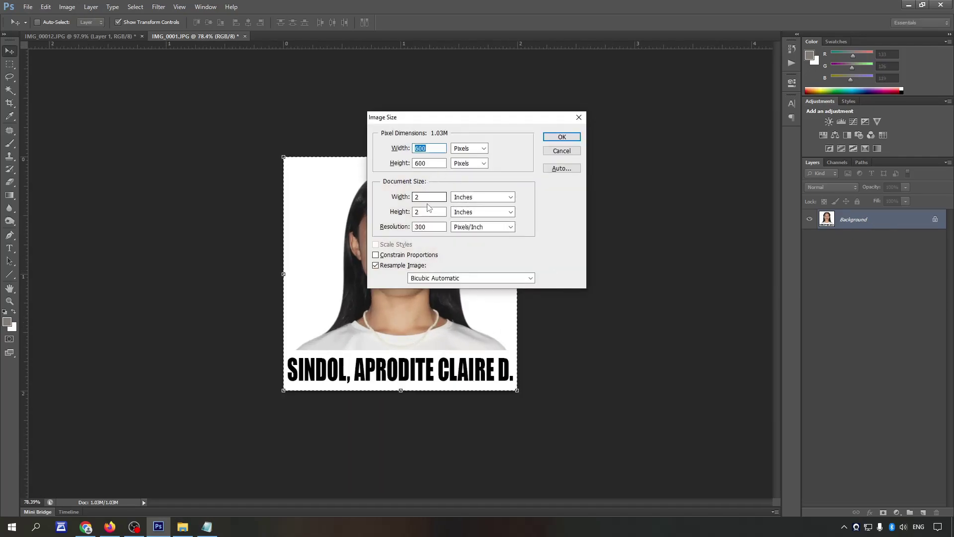
key(Tab)
key(Tab)
key(Tab)
text(4)
key(BackSpace)
text(1)
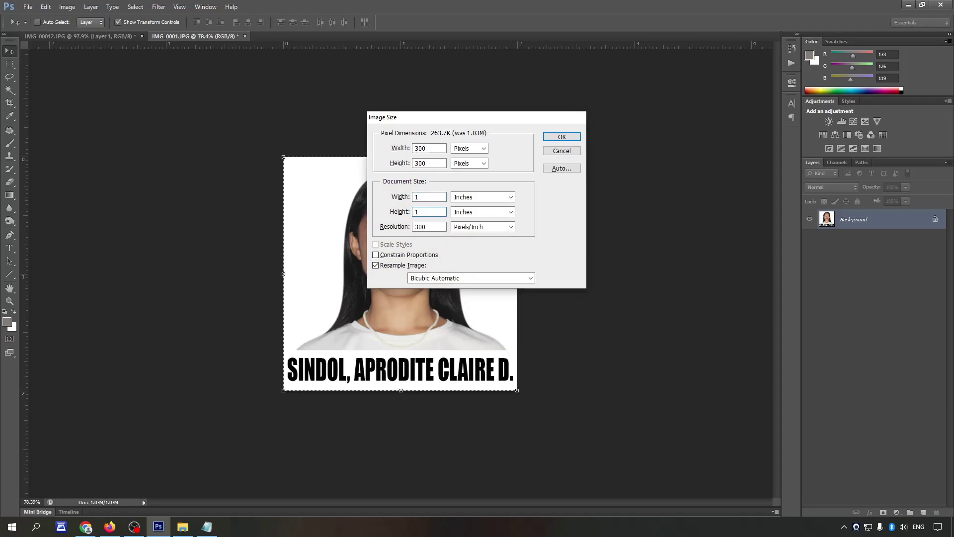
key(Return)
Step: Paste the full-size portrait back, duplicate the small layer, select both, and reopen the photo folder
key(ctrl+v)
click(874, 242)
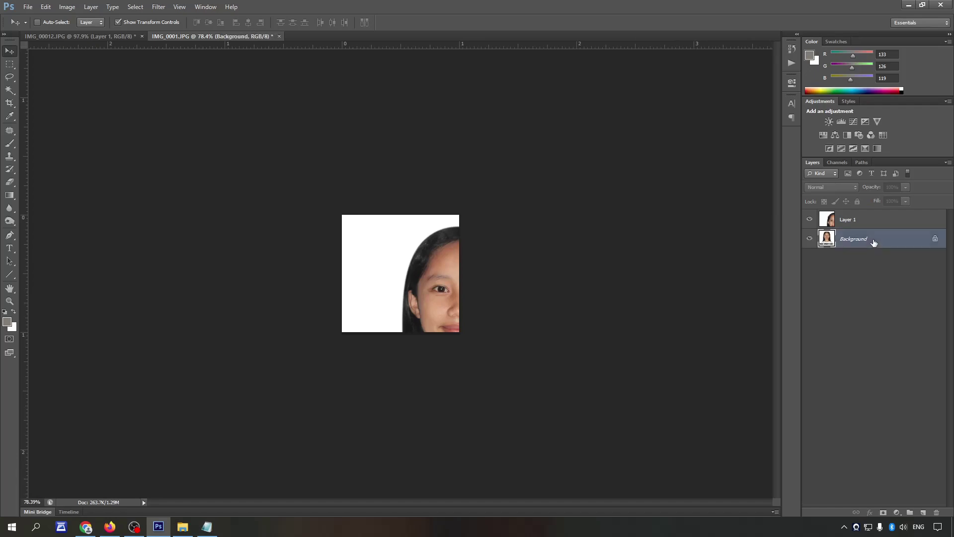
key(ctrl+j)
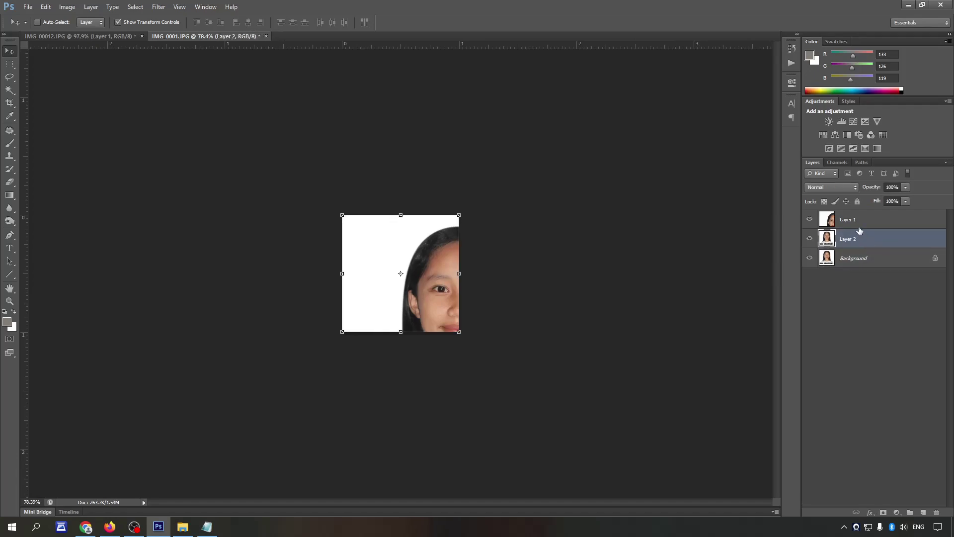
shift+click(866, 220)
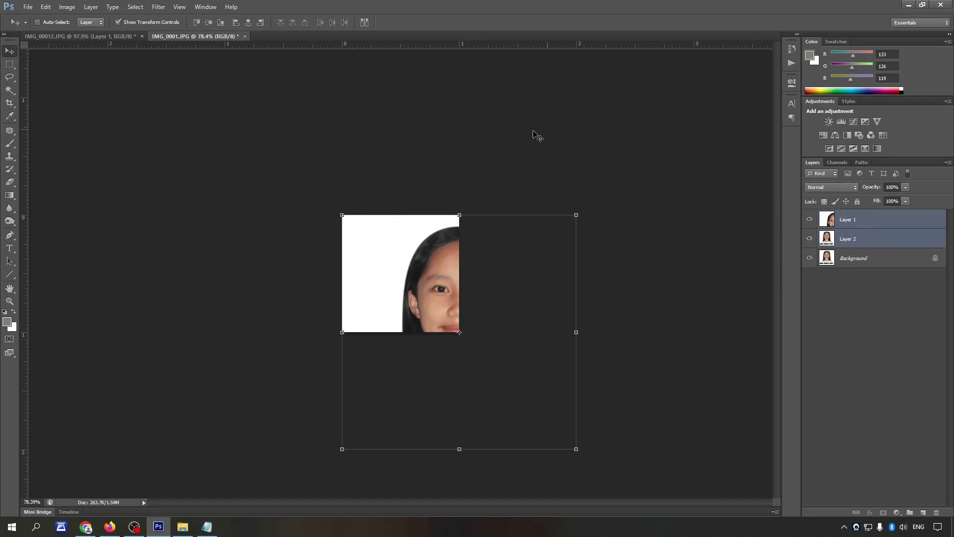
click(182, 526)
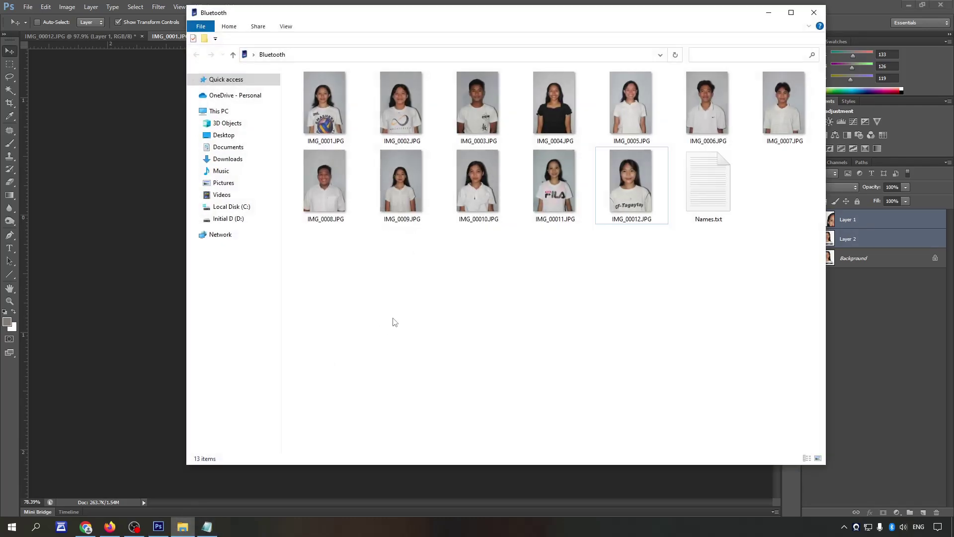
Step: Open IMG_0002.JPG from the Bluetooth folder as a new Photoshop document
click(404, 102)
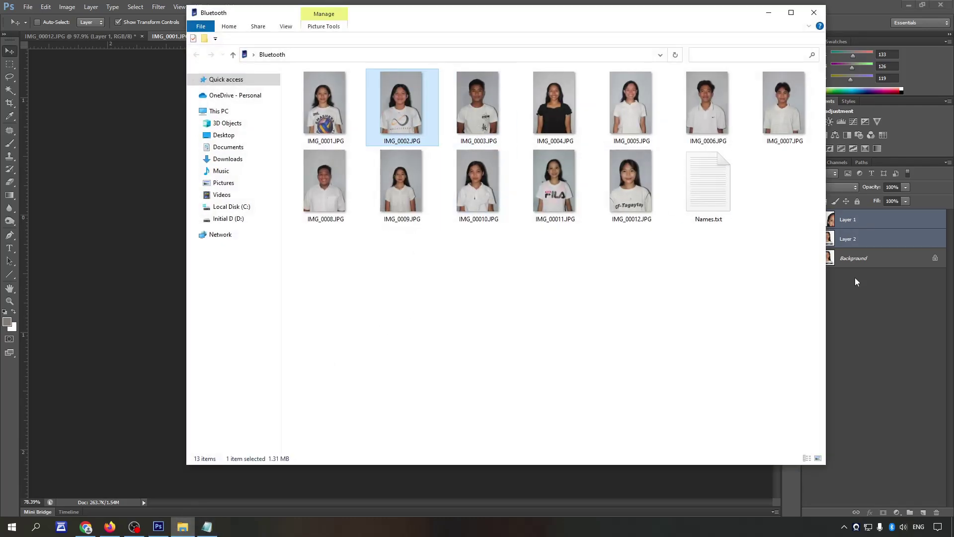
drag(908, 319, 908, 319)
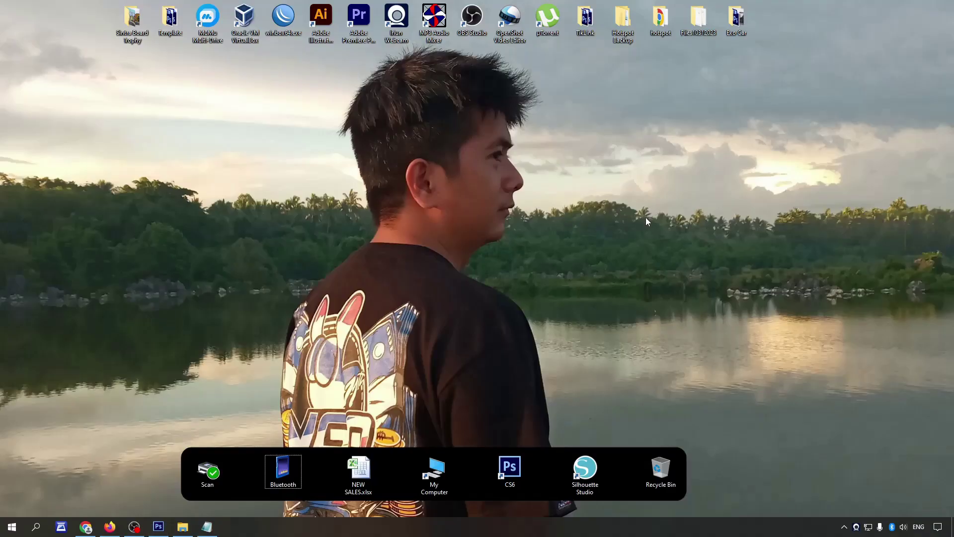
click(158, 526)
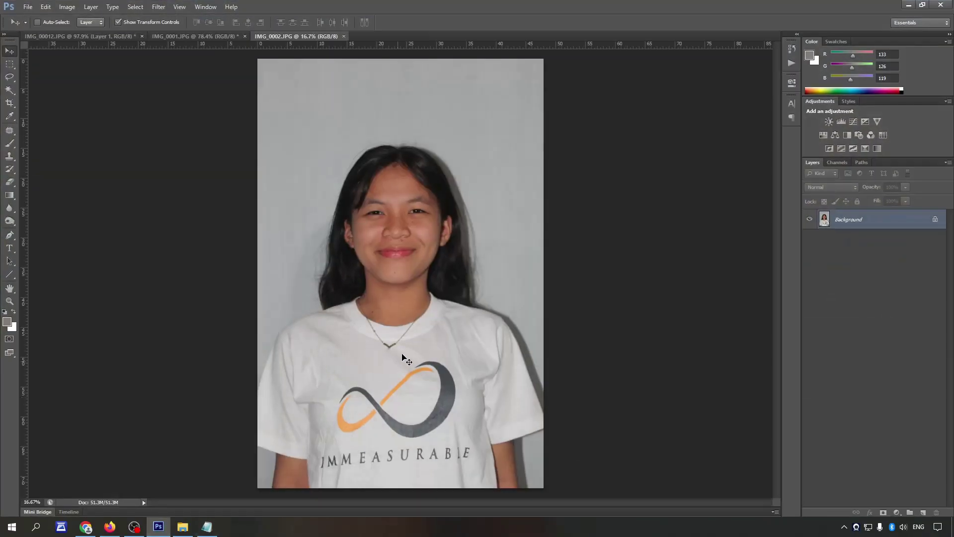
Step: Crop IMG_0002 to a 2 × 2 in square around head and shoulders, rotated slightly to straighten
key(c)
scroll(502, 383, up, 1)
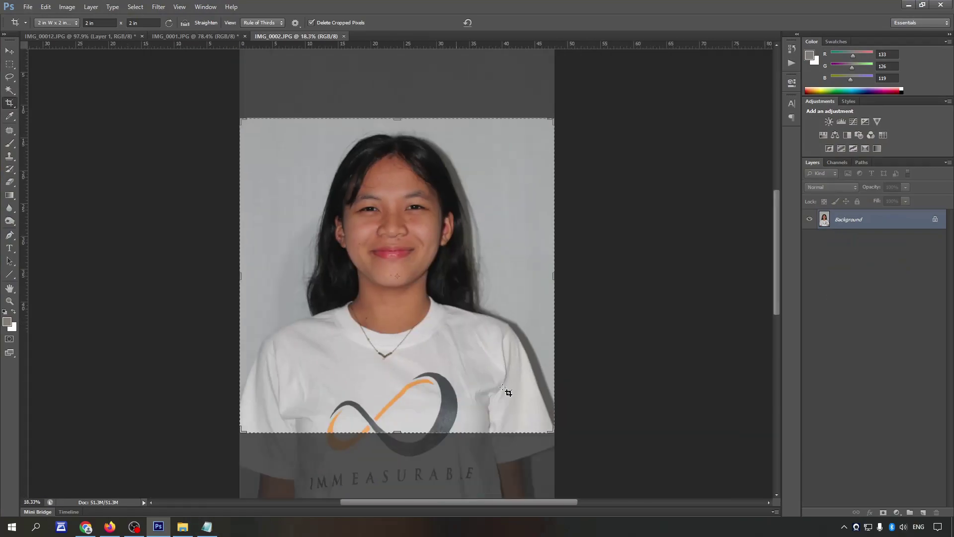
drag(552, 431, 462, 353)
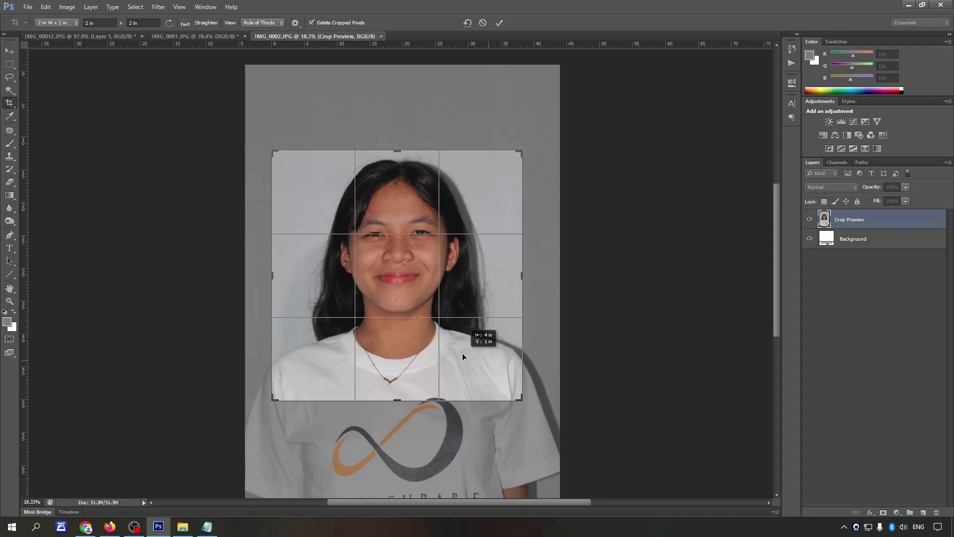
scroll(457, 350, up, 4)
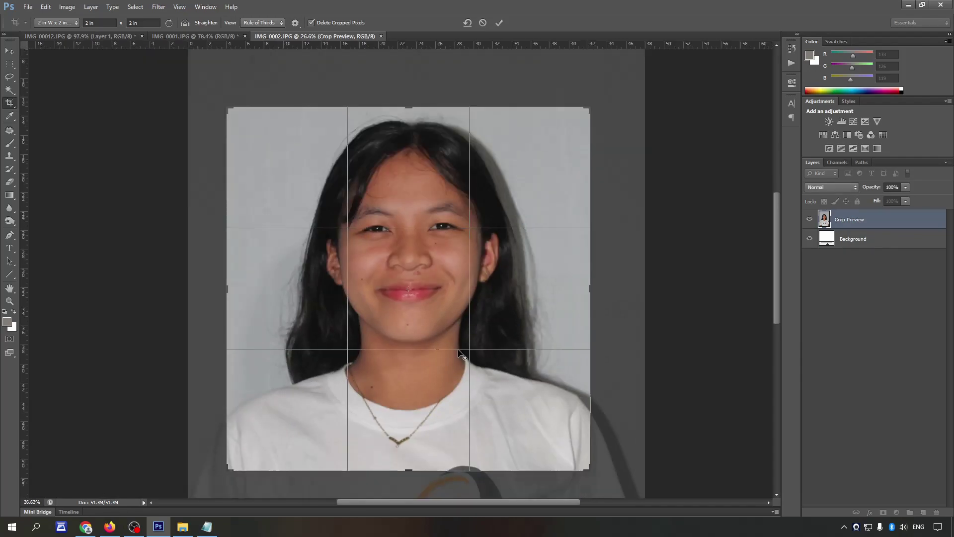
scroll(458, 352, down, 2)
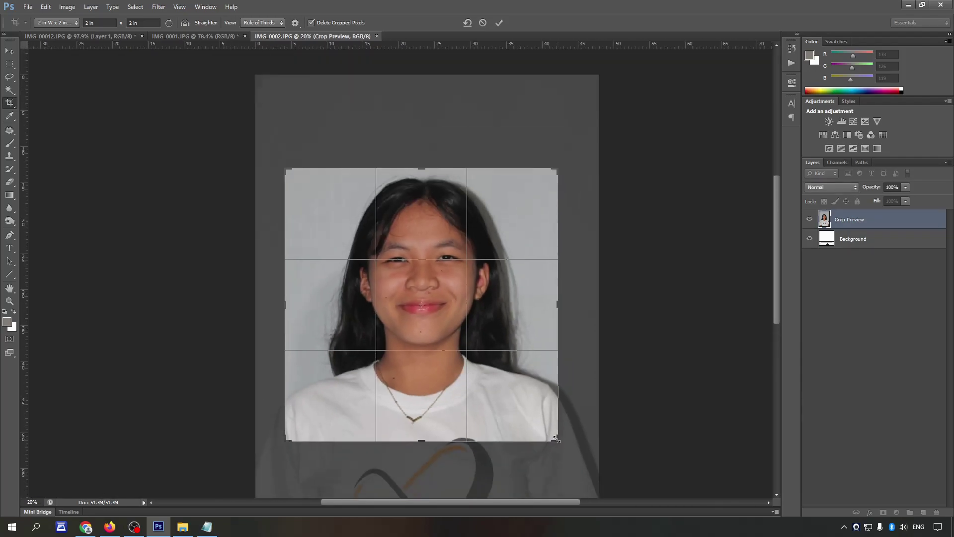
drag(556, 438, 571, 441)
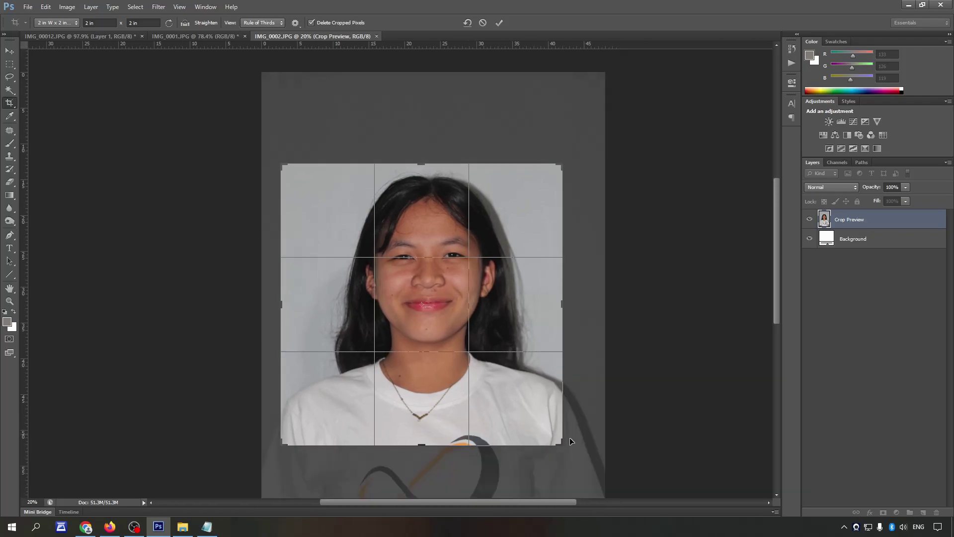
drag(570, 442, 562, 443)
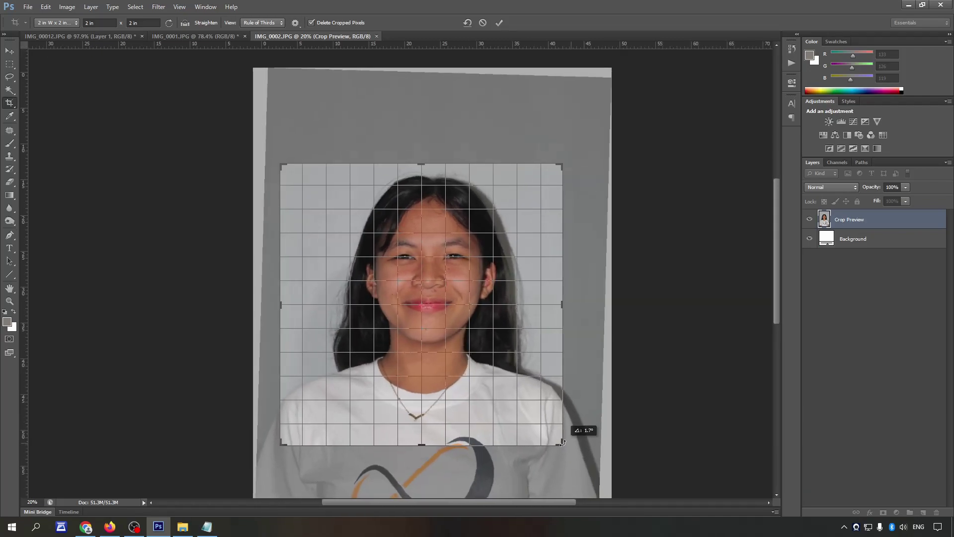
key(Return)
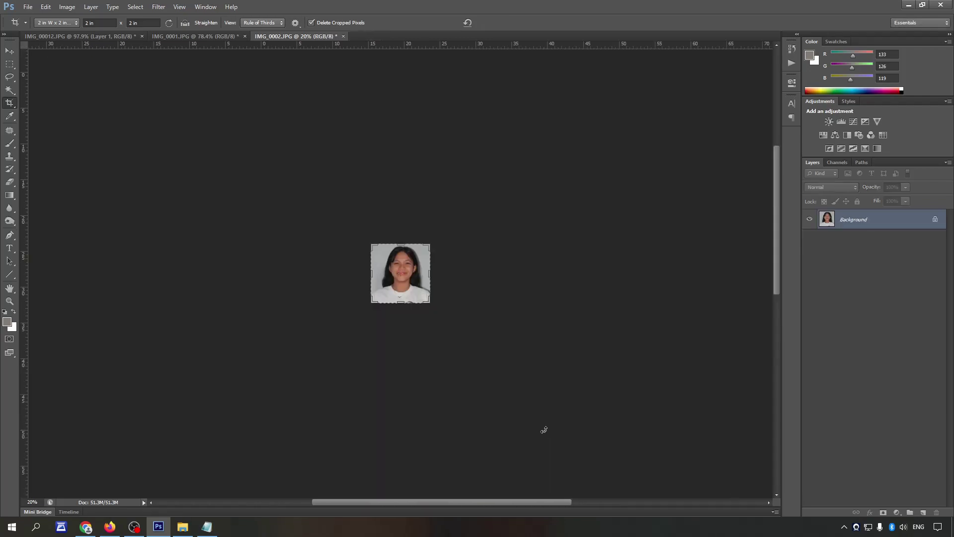
key(ctrl+0)
Step: Start a Pen path at the left shoulder and trace up the left hair edge and over the top
key(p)
scroll(223, 435, up, 3)
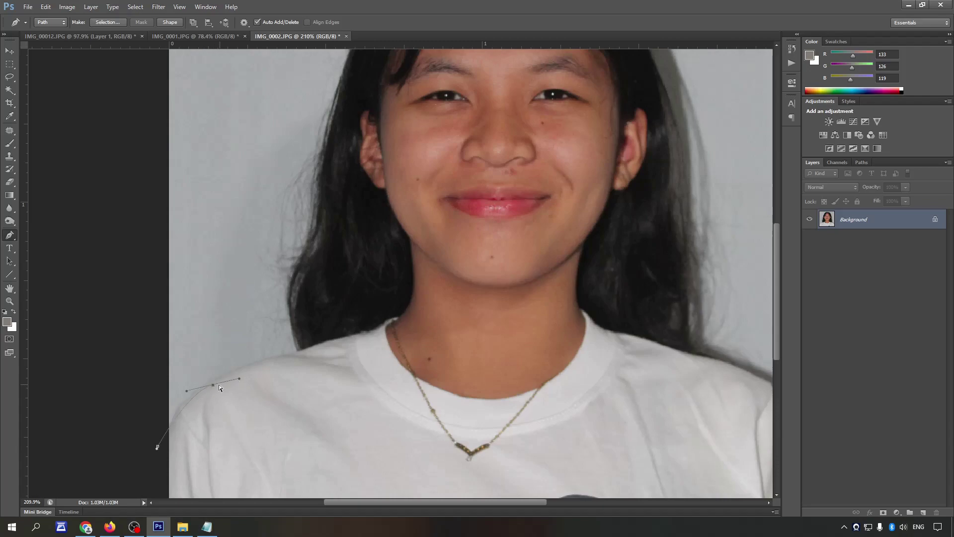
click(299, 351)
scroll(301, 358, down, 3)
scroll(301, 370, up, 1)
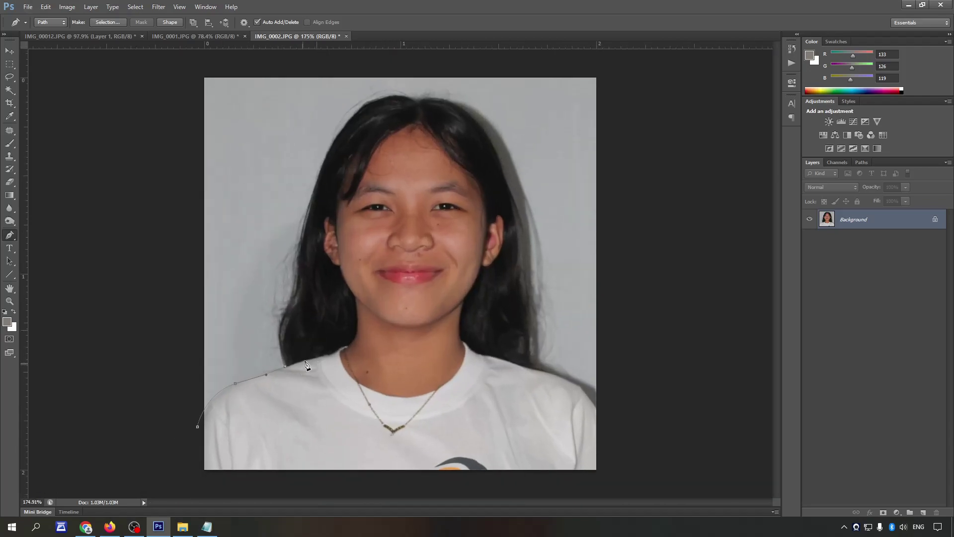
scroll(303, 368, up, 2)
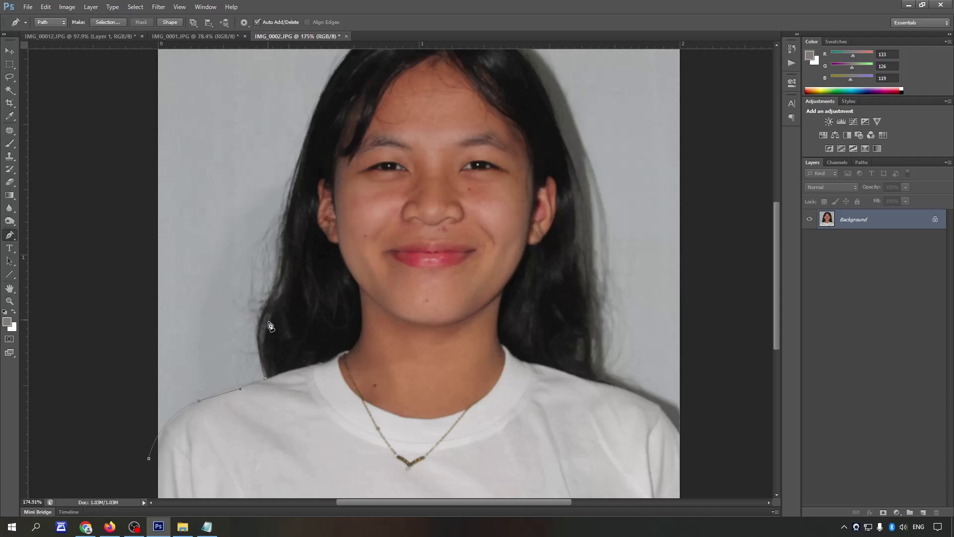
scroll(274, 338, up, 3)
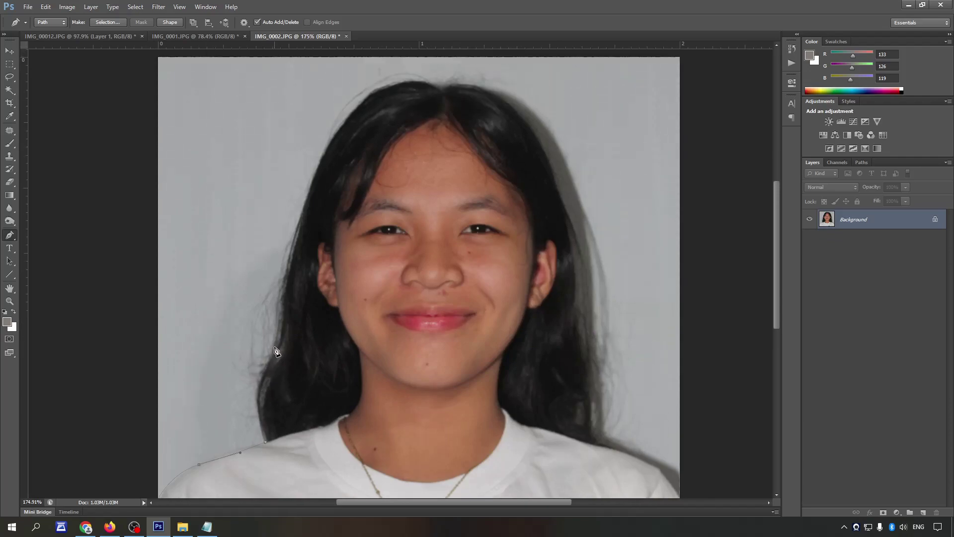
scroll(284, 349, up, 1)
scroll(284, 346, down, 2)
scroll(281, 363, up, 1)
scroll(280, 379, down, 1)
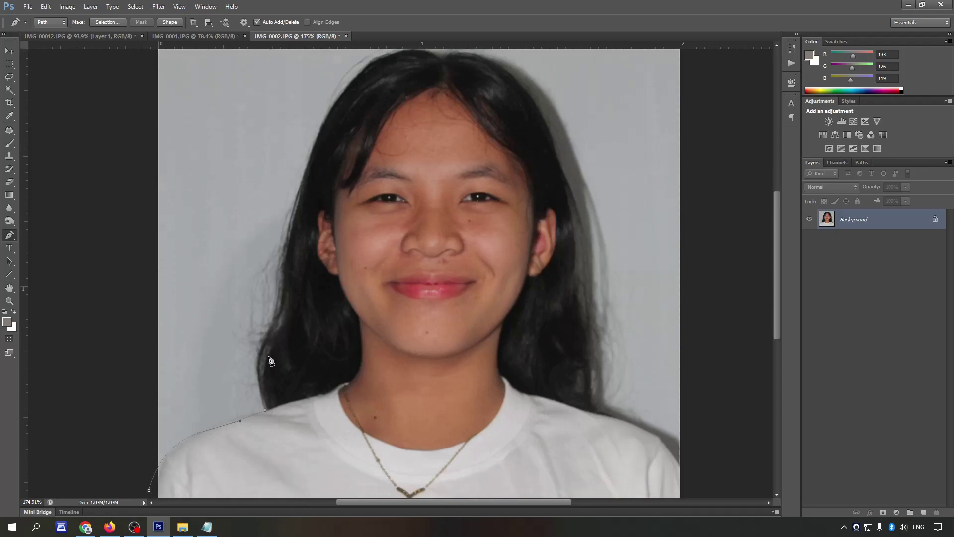
drag(267, 351, 280, 324)
drag(290, 257, 293, 214)
scroll(313, 206, up, 1)
scroll(365, 171, up, 2)
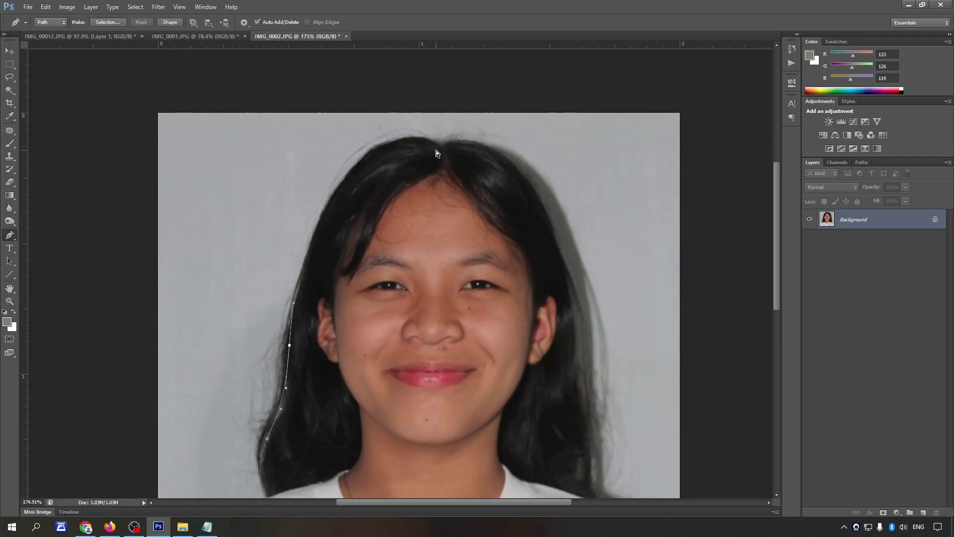
drag(366, 159, 423, 117)
click(442, 148)
drag(422, 116, 409, 125)
Step: Continue the path down the right hair edge to the right shoulder and shirt edge
drag(558, 249, 595, 387)
scroll(564, 417, down, 3)
scroll(565, 419, down, 2)
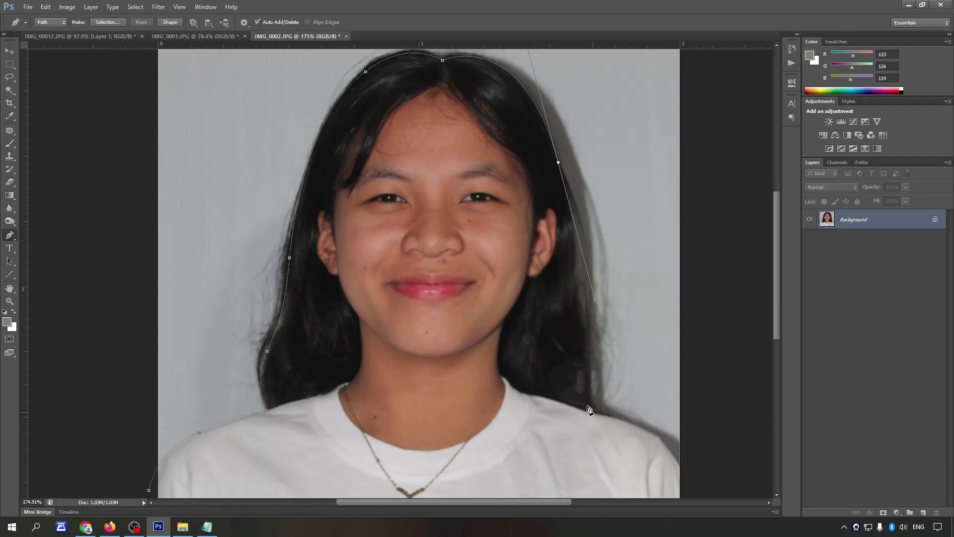
alt+click(558, 163)
drag(575, 270, 576, 297)
drag(592, 413, 614, 419)
scroll(595, 336, down, 2)
scroll(681, 401, down, 2)
drag(685, 407, 704, 453)
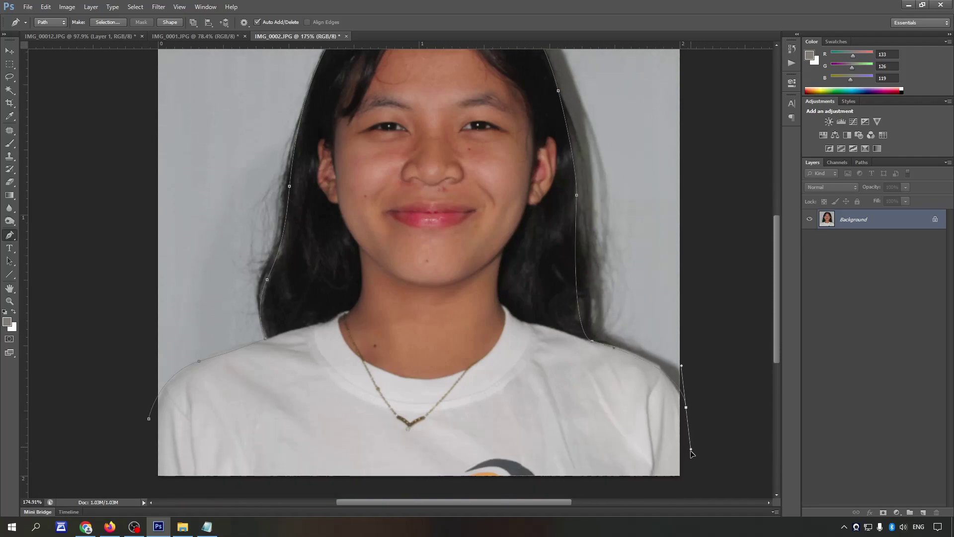
Step: Close the path by looping below the photo's bottom edge back up the left side
scroll(703, 453, down, 2)
click(592, 470)
click(568, 487)
click(419, 465)
click(324, 468)
click(238, 459)
click(209, 432)
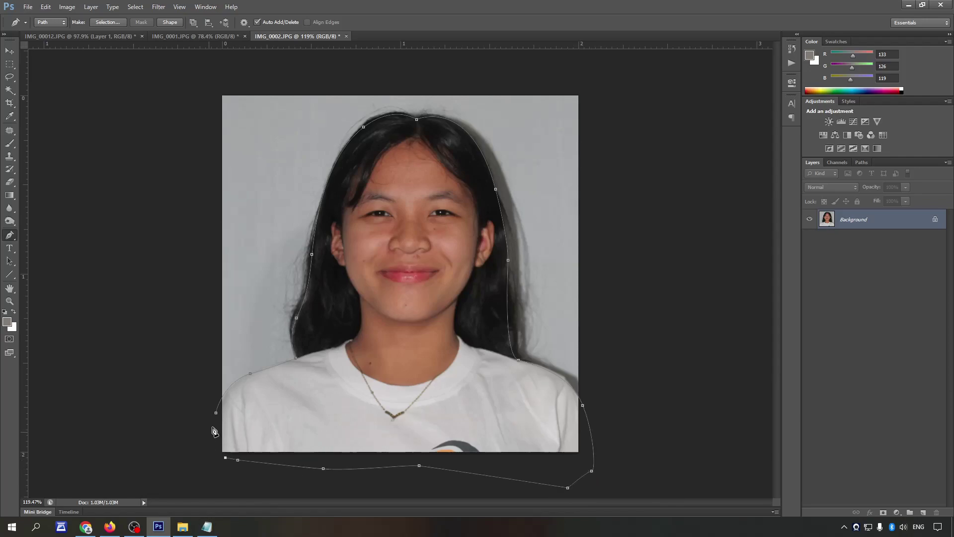
right_click(265, 339)
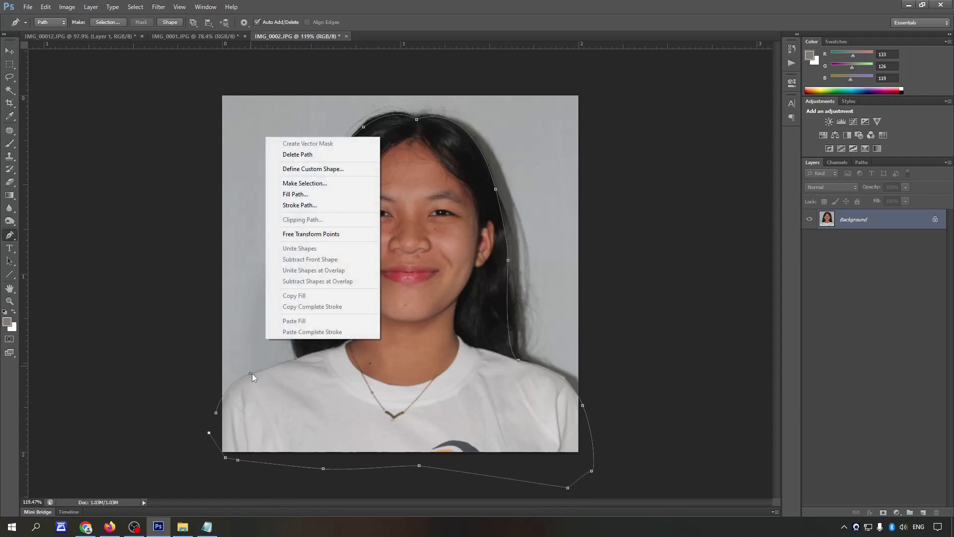
Step: Turn the path into a selection, copy the figure to a new layer, and fill the Background white
click(341, 183)
key(Return)
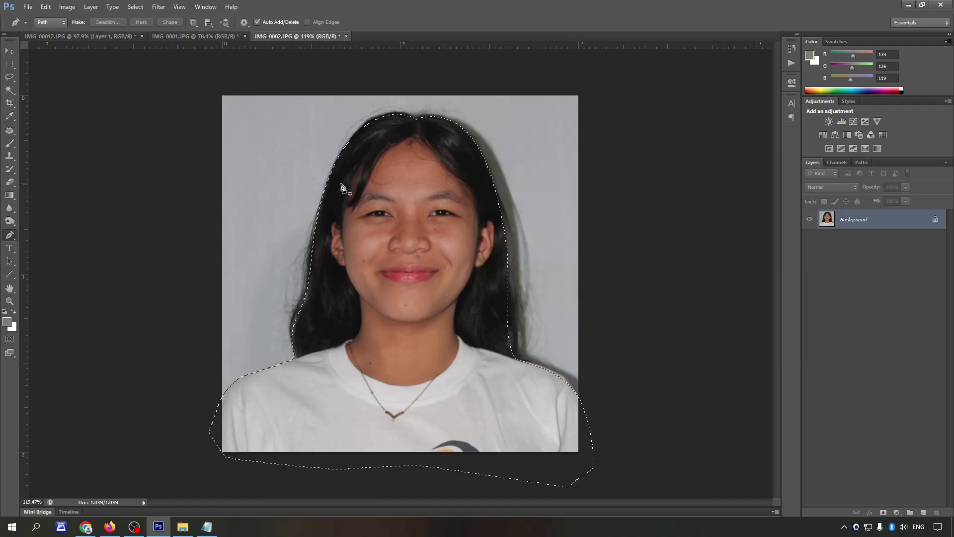
key(ctrl+j)
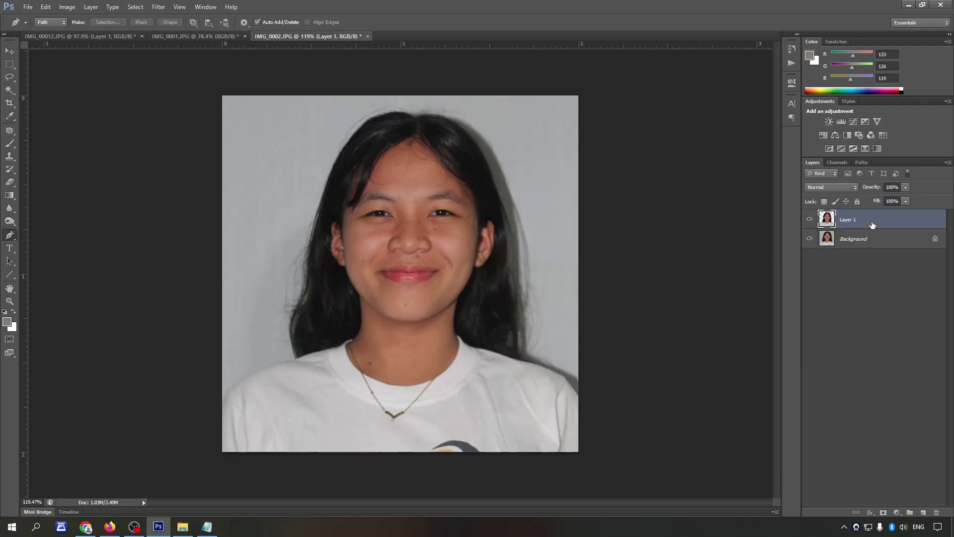
click(879, 246)
key(ctrl+BackSpace)
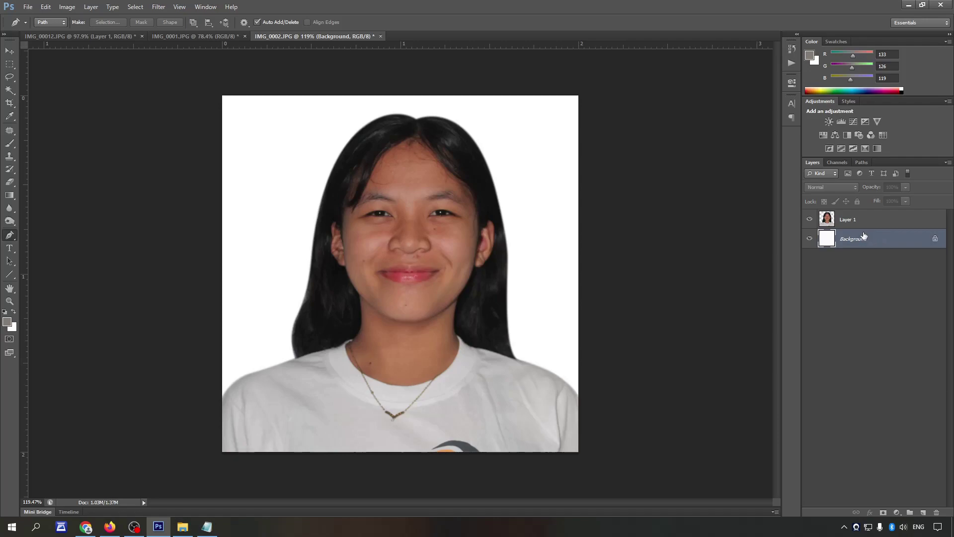
Step: Brighten the figure on Layer 1 by lifting the midtones with Curves
scroll(494, 256, down, 3)
scroll(503, 255, up, 4)
key(v)
scroll(502, 255, down, 4)
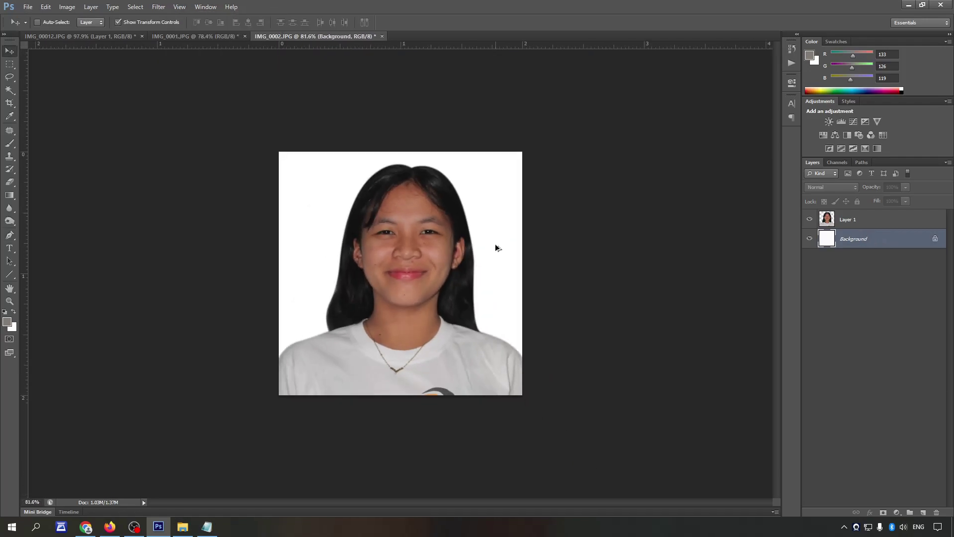
scroll(494, 255, up, 3)
click(883, 220)
key(ctrl+m)
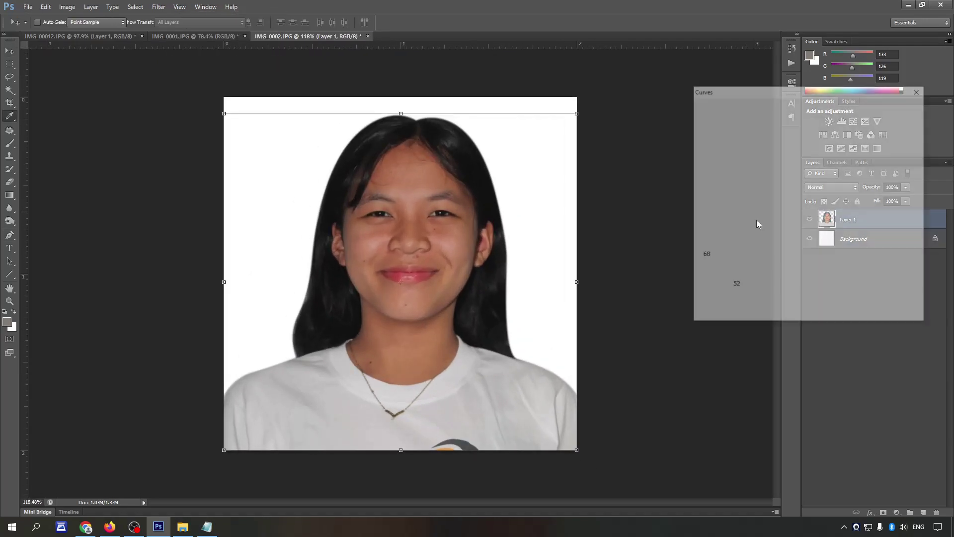
drag(789, 201, 788, 194)
key(Return)
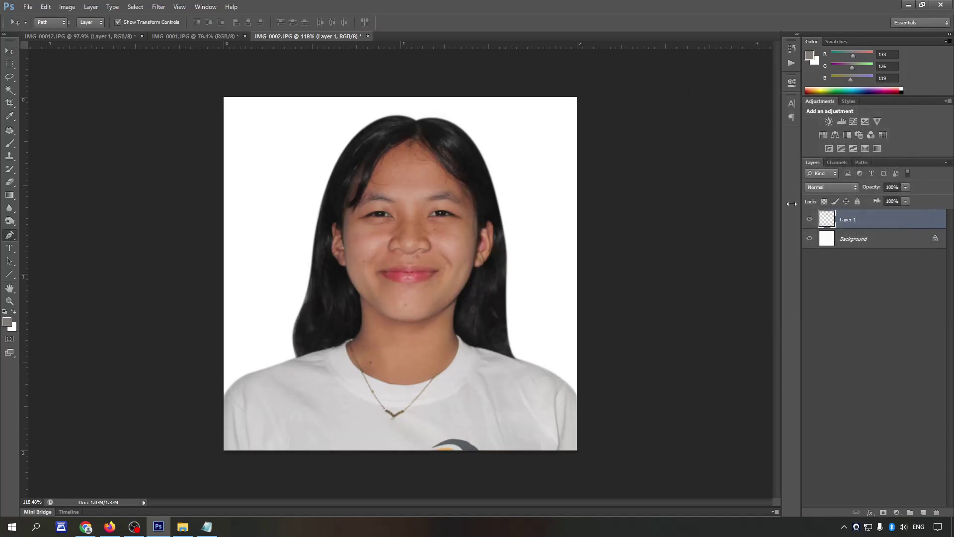
Step: Remove the spot under the nose with the Patch tool
key(p)
scroll(526, 301, up, 3)
scroll(526, 302, up, 2)
scroll(526, 302, up, 2)
key(j)
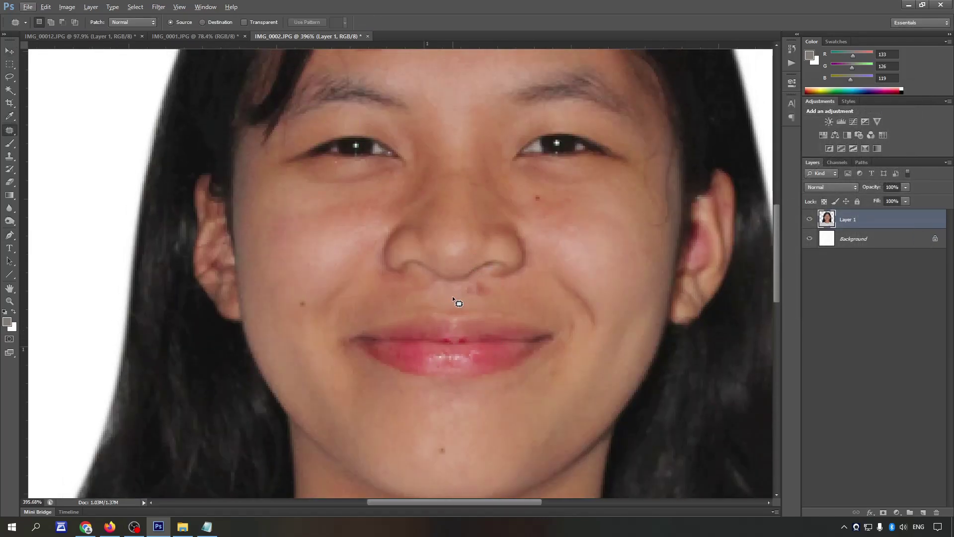
drag(479, 286, 455, 280)
key(ctrl+d)
right_click(10, 130)
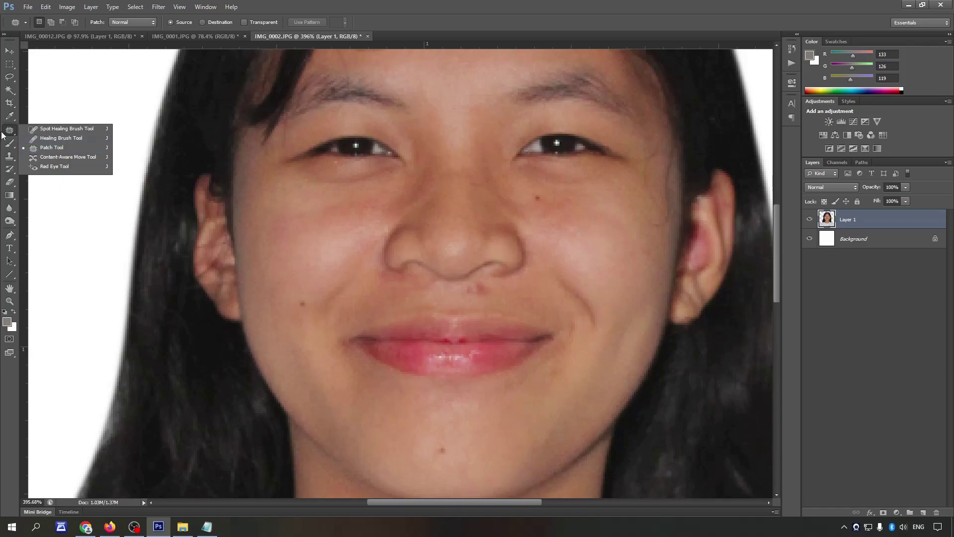
click(10, 133)
mouse_move(482, 281)
mouse_down()
mouse_move(481, 294)
mouse_move(524, 299)
mouse_up()
key(ctrl+d)
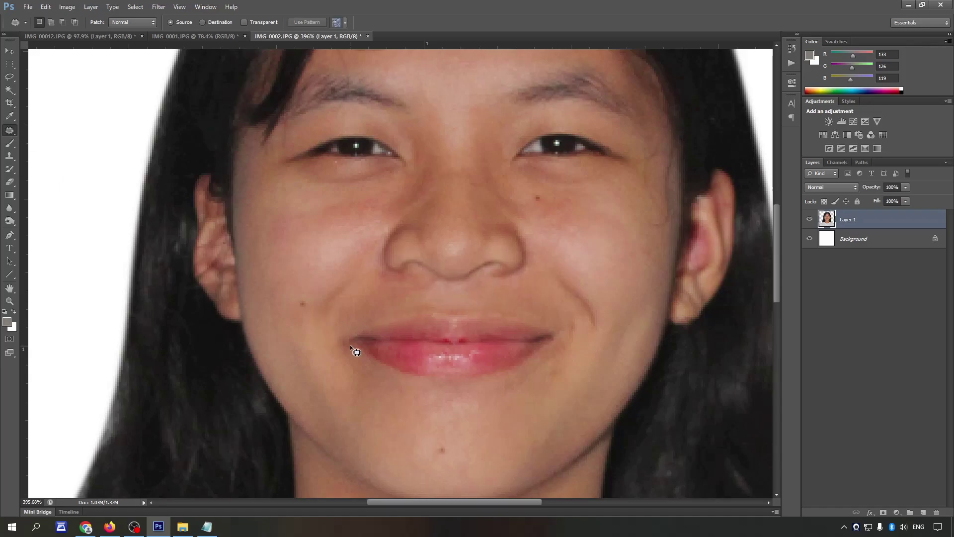
scroll(491, 315, down, 8)
Step: Raise brightness by 10 with Brightness/Contrast, then select the background layer
click(67, 7)
mouse_move(114, 32)
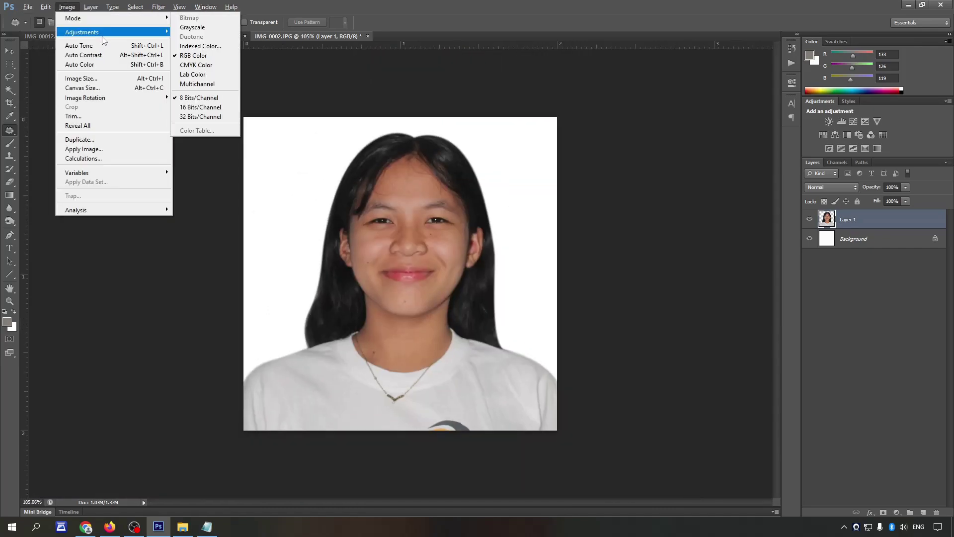
click(183, 32)
text(10)
key(Return)
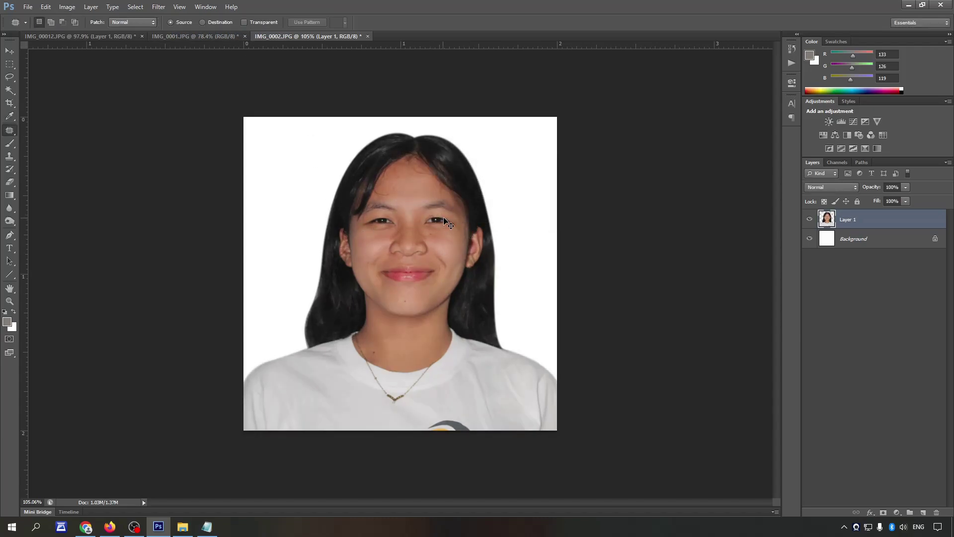
click(875, 239)
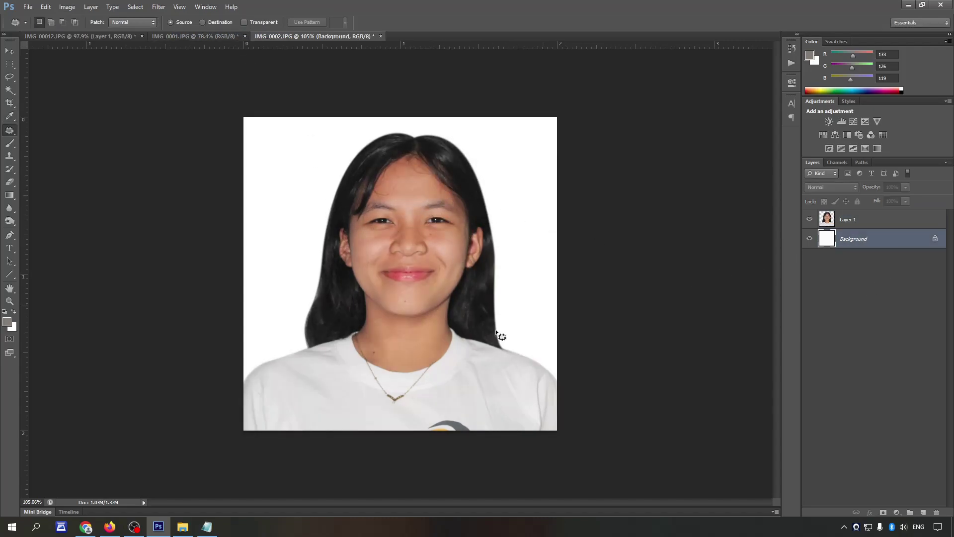
Step: Copy a white strip across the photo's bottom onto its own layer above the portrait layer
key(m)
drag(240, 379, 617, 431)
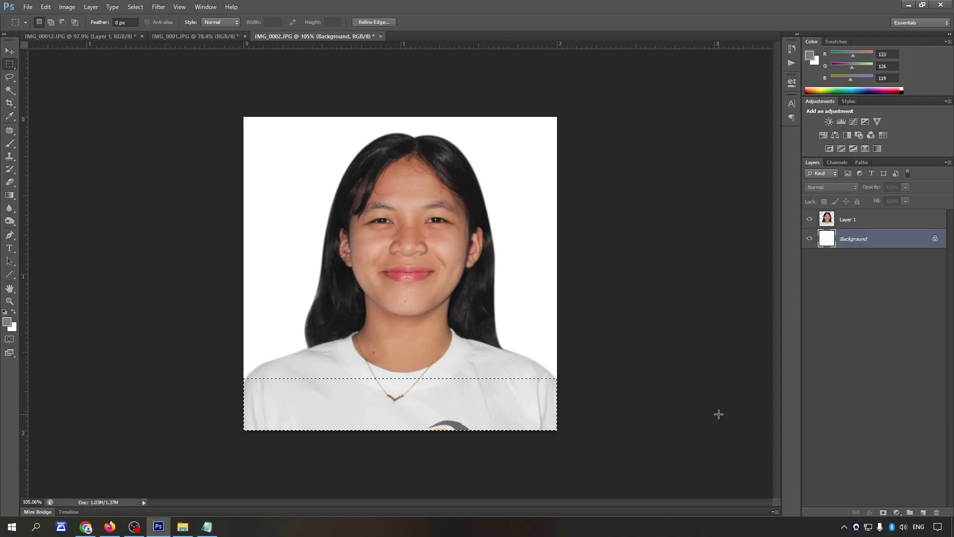
key(ctrl+j)
key(v)
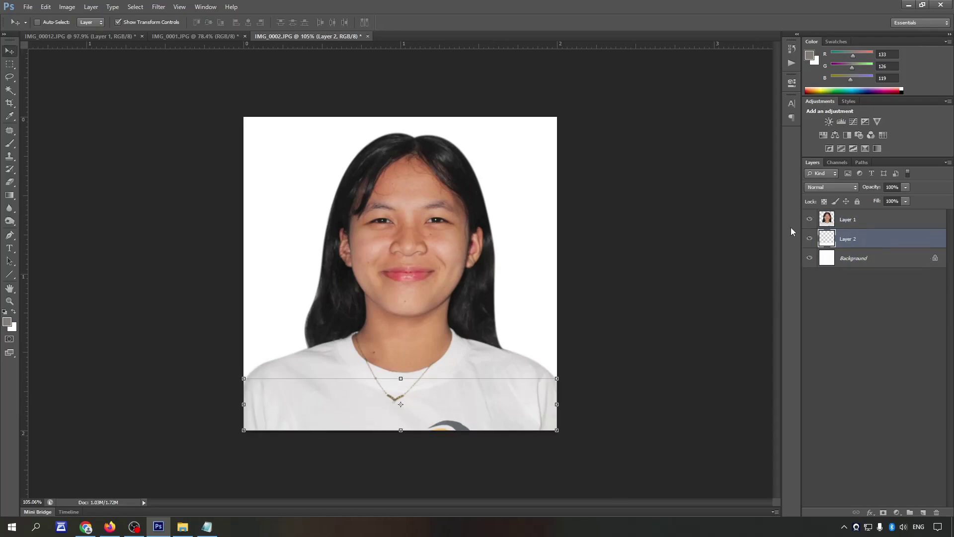
drag(875, 240, 863, 220)
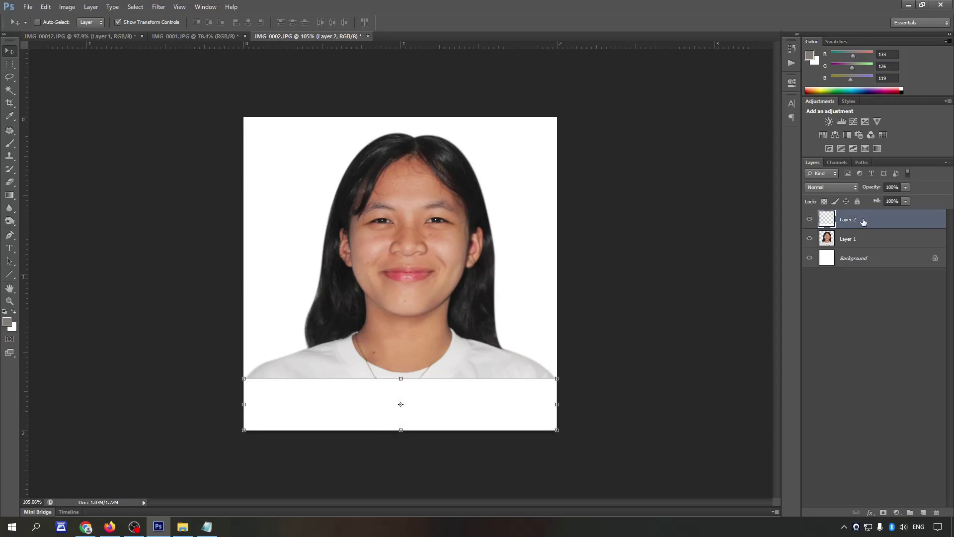
key(ctrl+0)
click(207, 526)
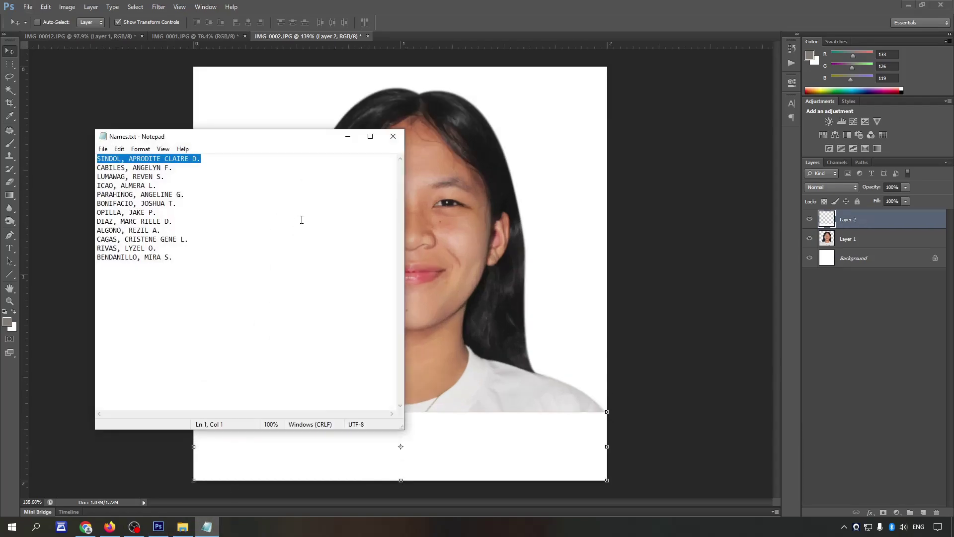
drag(184, 169, 97, 168)
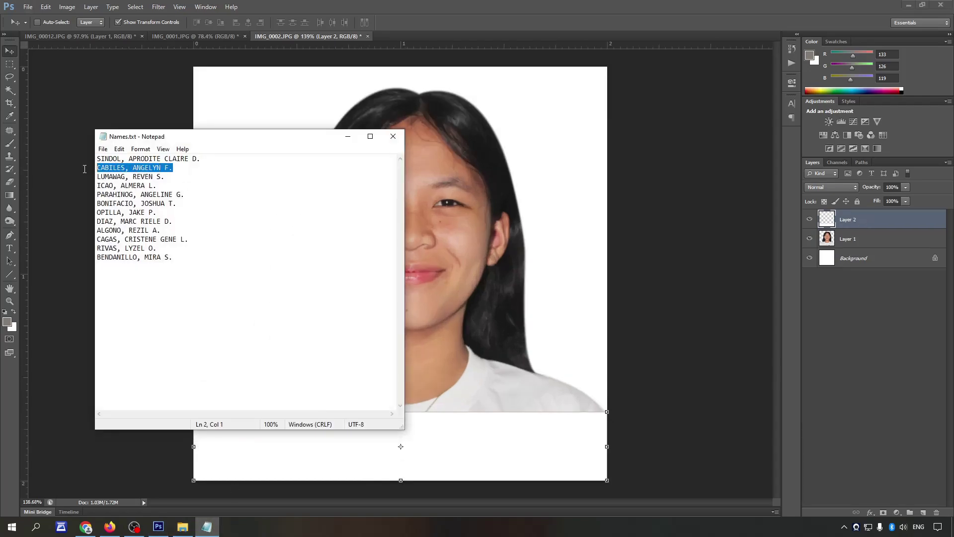
click(475, 195)
key(t)
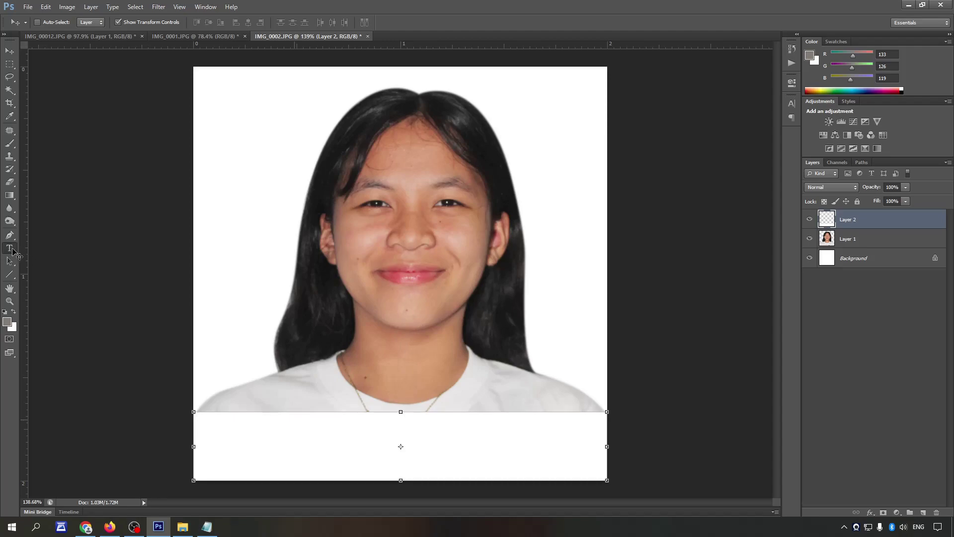
click(10, 248)
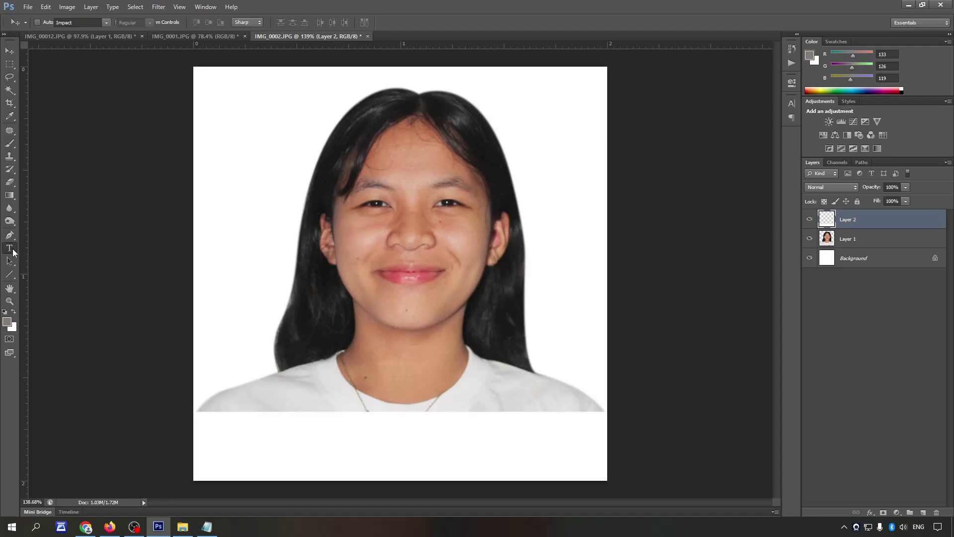
click(234, 436)
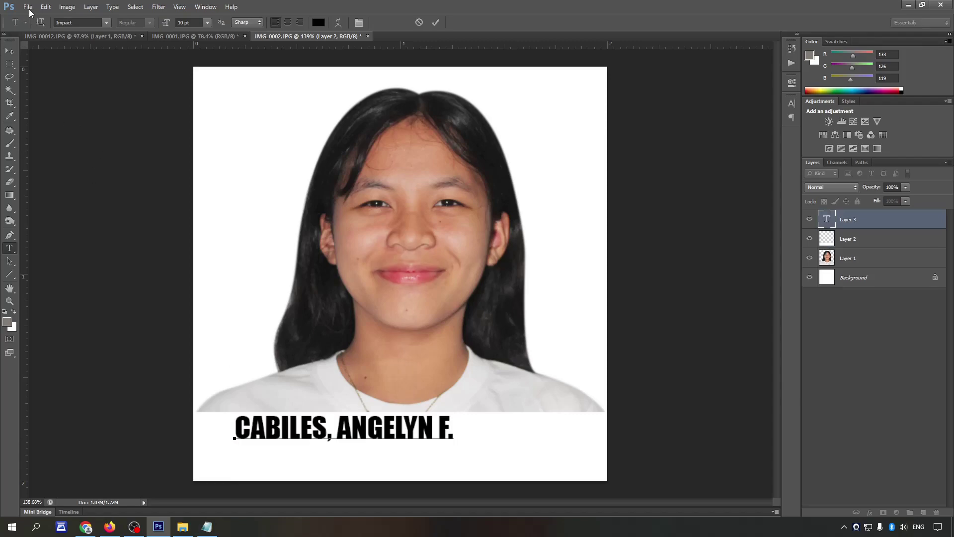
click(10, 51)
Step: Enlarge the caption to fill the strip and centre it horizontally on the band
mouse_move(453, 440)
mouse_down()
mouse_move(588, 468)
mouse_move(519, 463)
mouse_move(600, 480)
mouse_up()
drag(425, 482, 426, 488)
key(Return)
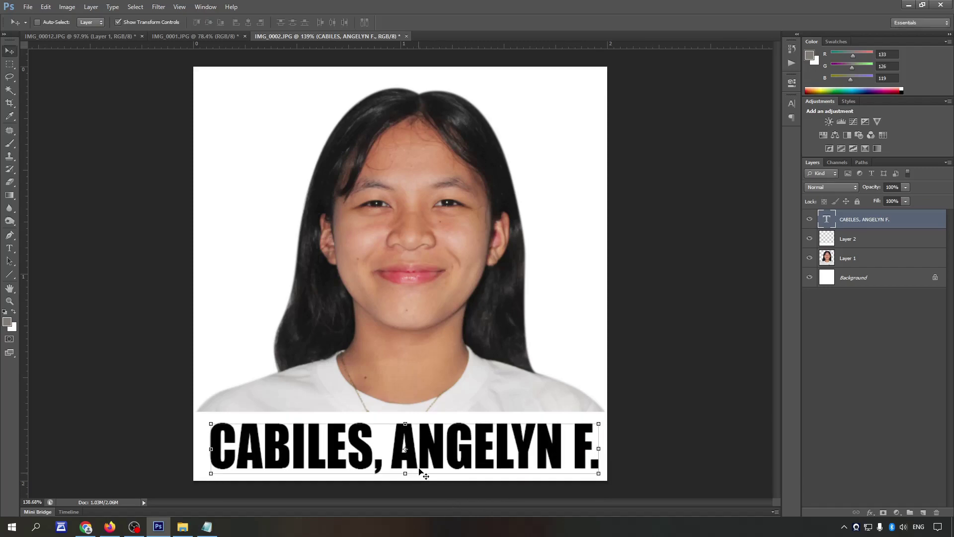
shift+click(871, 239)
click(209, 22)
click(248, 22)
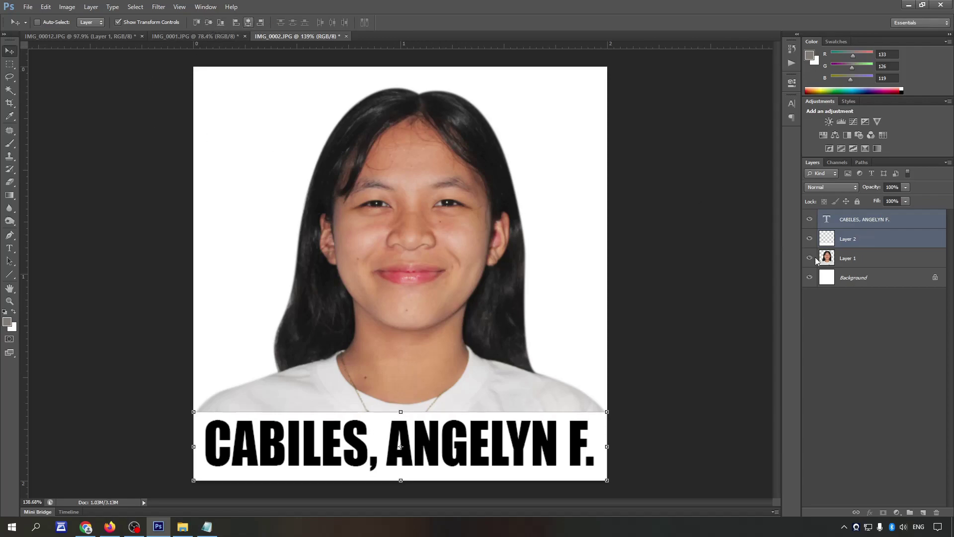
key(alt+comma)
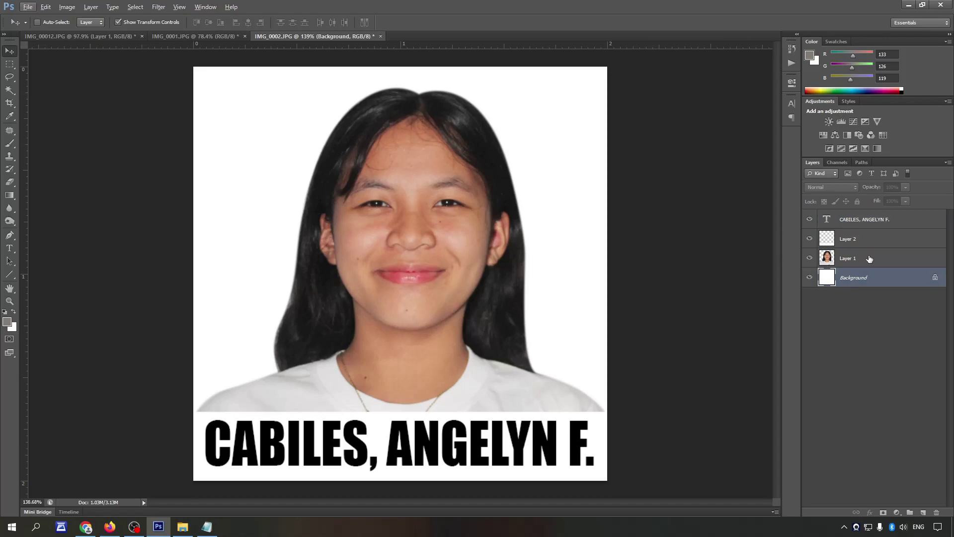
Step: Flatten the captioned portrait and resize it to a 1 × 1 inch square
scroll(684, 203, down, 3)
shift+click(878, 222)
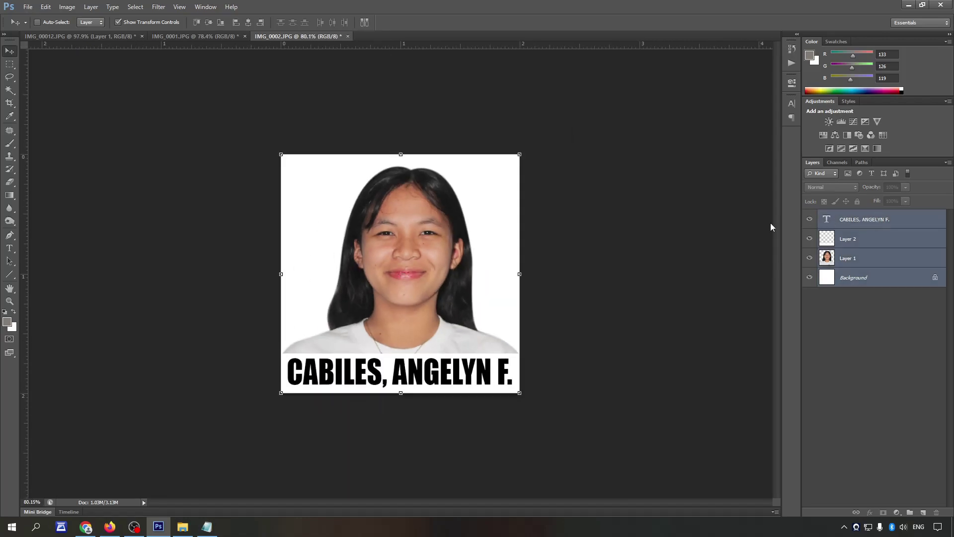
key(ctrl+e)
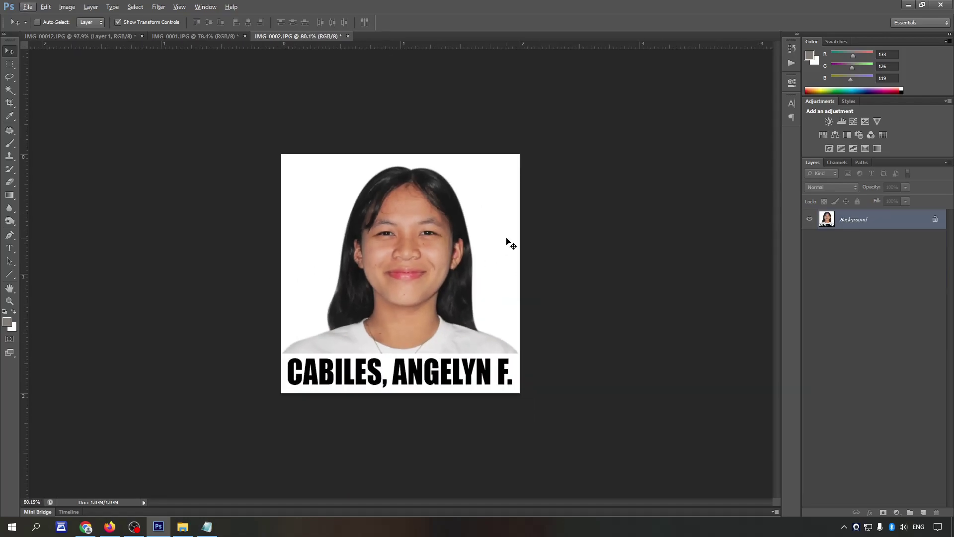
key(ctrl+a)
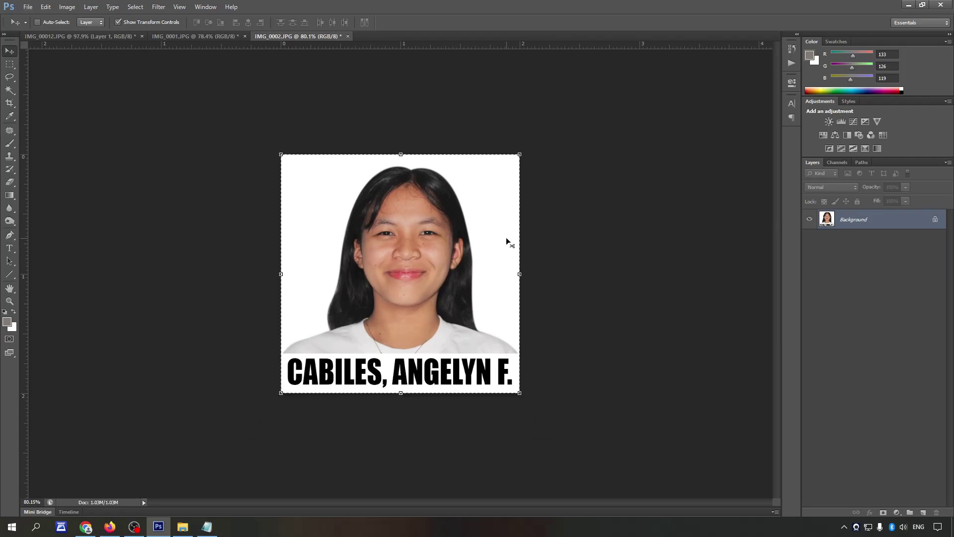
key(ctrl+alt+i)
key(Tab)
key(Tab)
text(1)
key(Tab)
text(1)
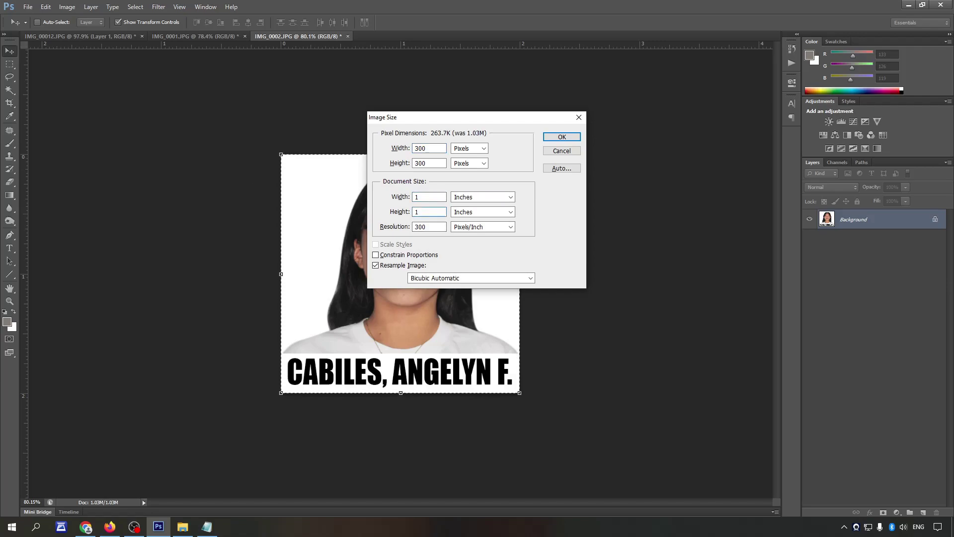
key(Return)
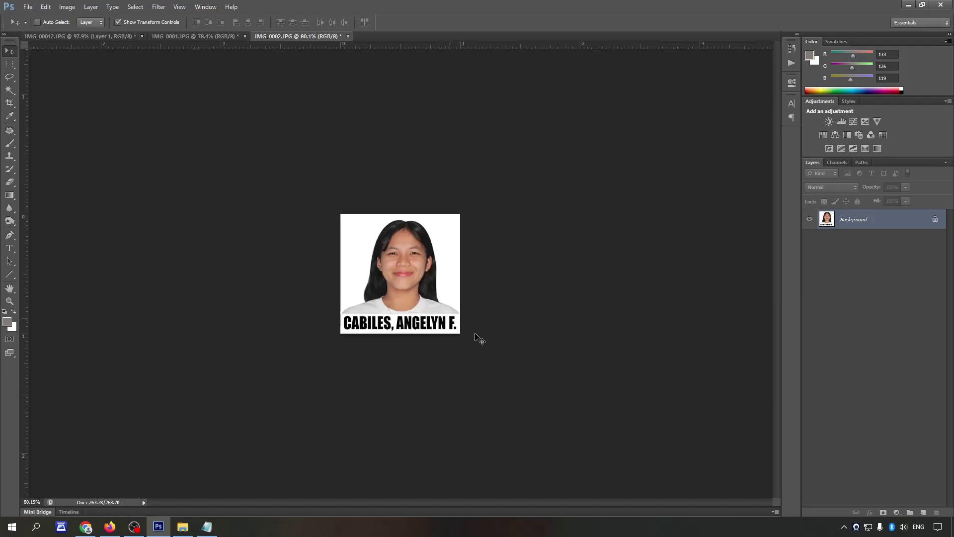
Step: Paste the large copy as a new layer, duplicate the small Background, and select both layers
key(ctrl+v)
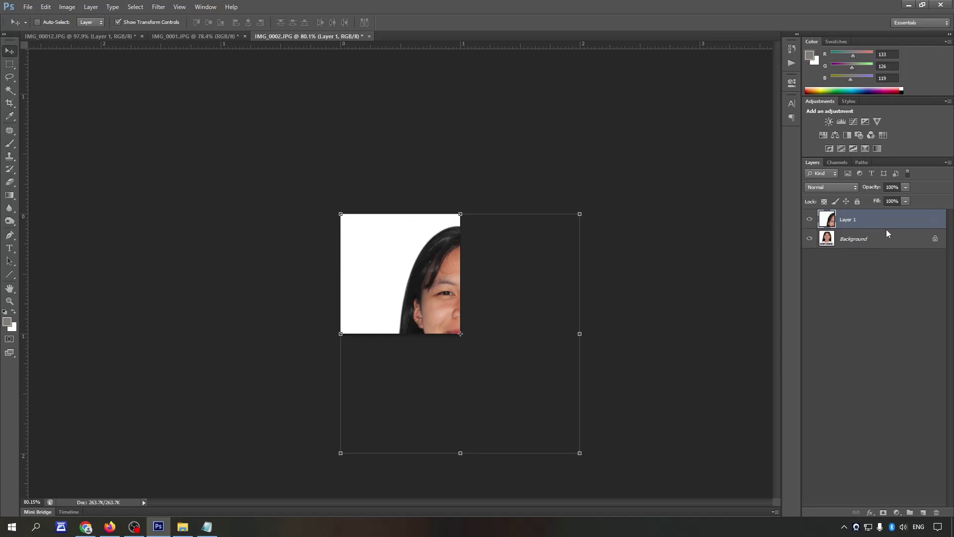
click(874, 238)
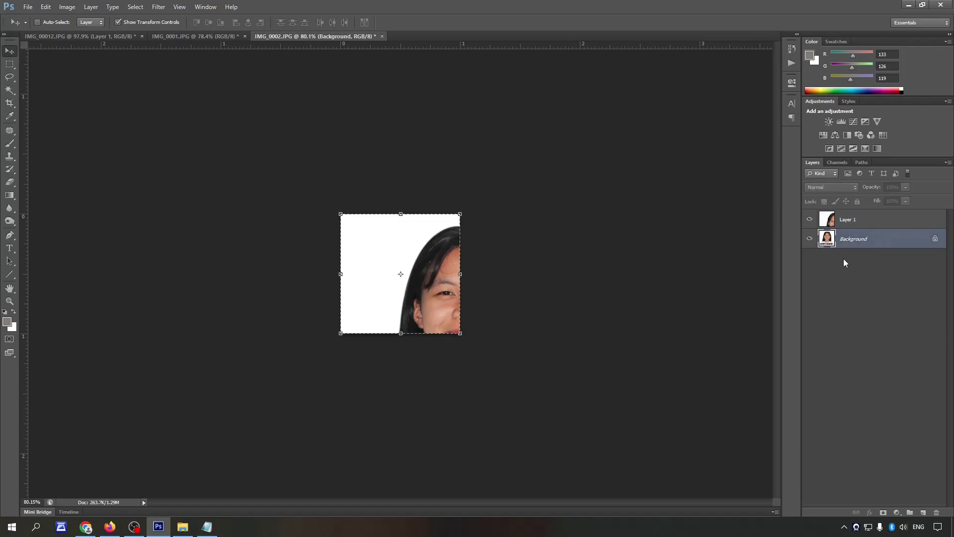
key(ctrl+j)
shift+click(870, 220)
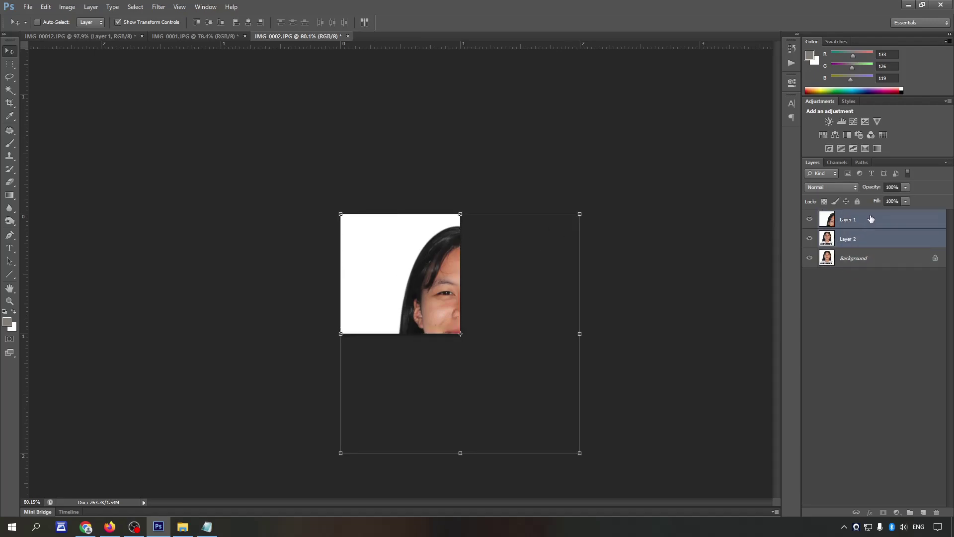
alt+scroll(600, 208, down, 2)
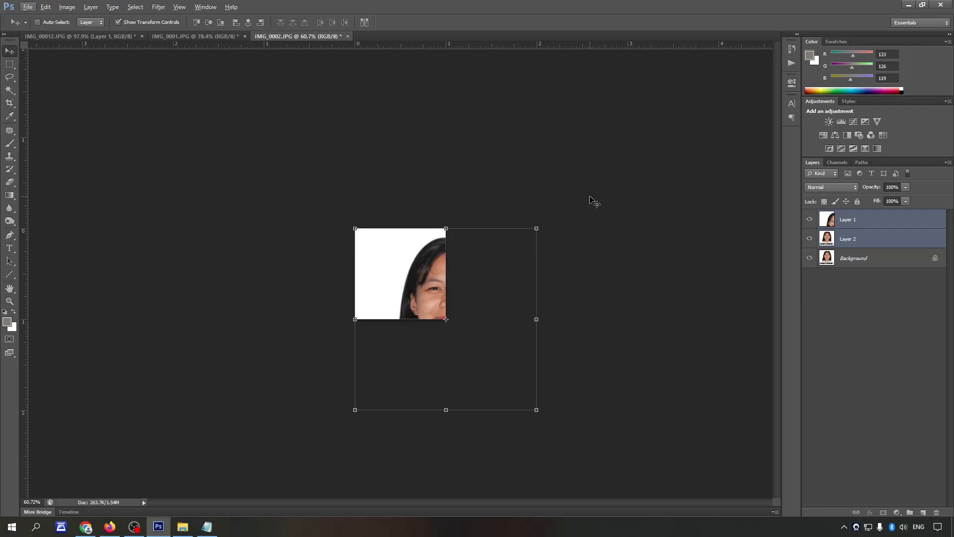
key(ctrl+n)
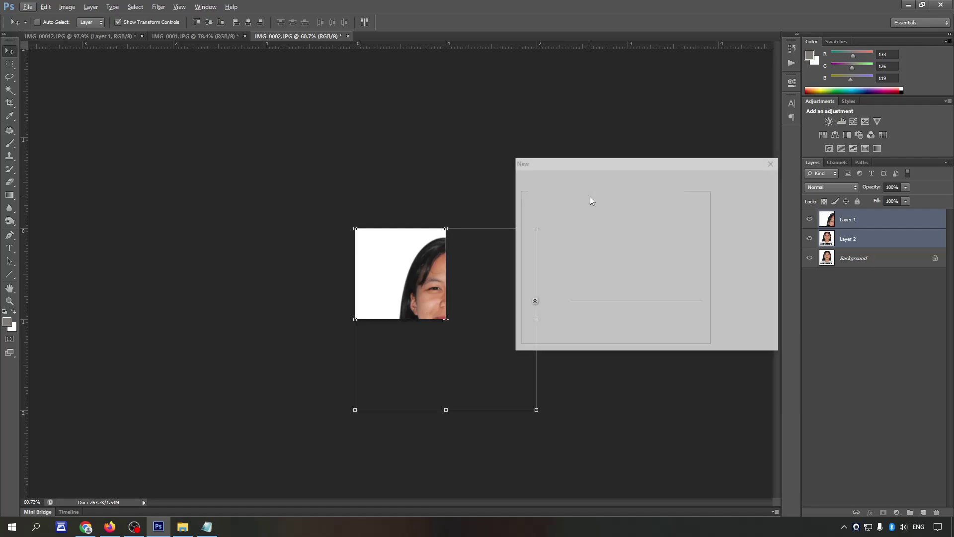
Step: Create a blank A4 Photopaper document, 8.27 × 11.69 inches at 300 ppi
click(676, 222)
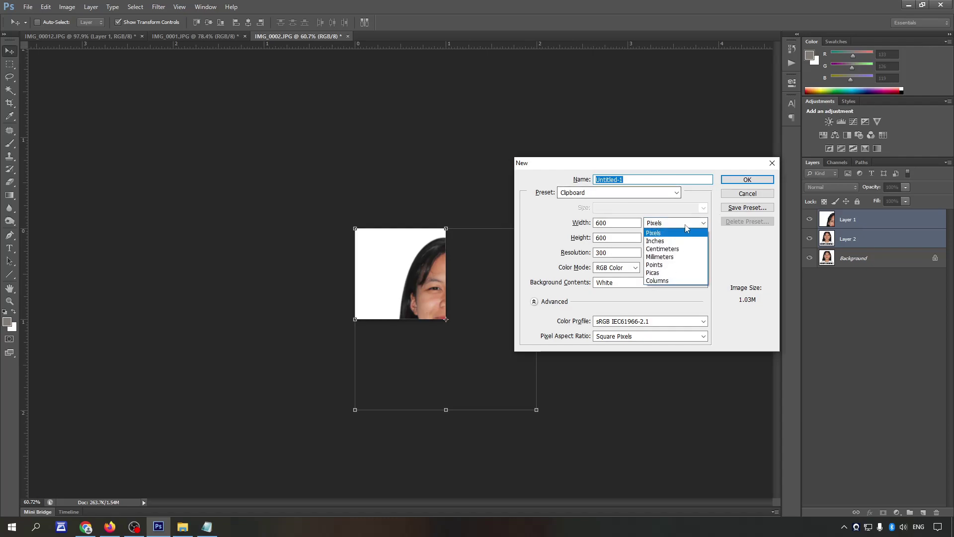
click(666, 241)
click(619, 179)
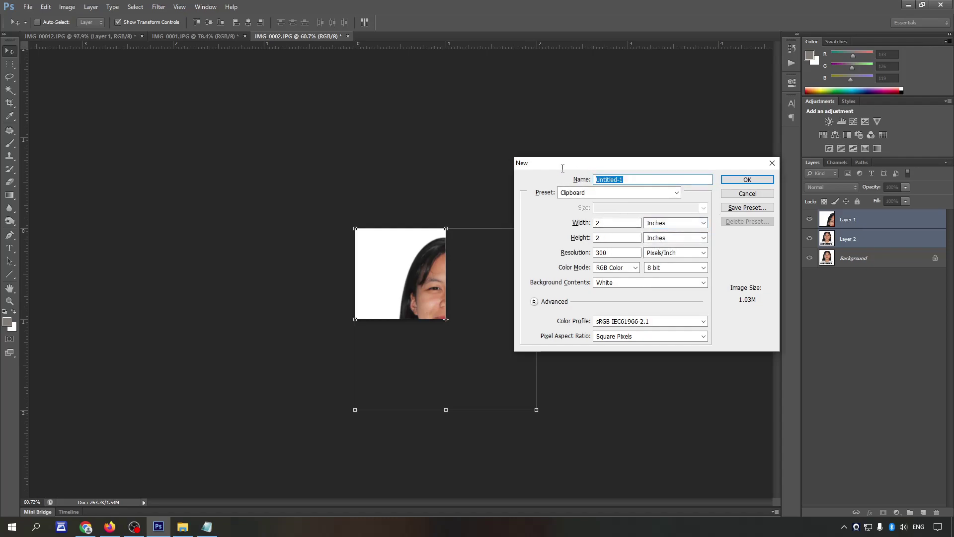
text(A)
text(8.27)
key(Tab)
key(Tab)
text(11)
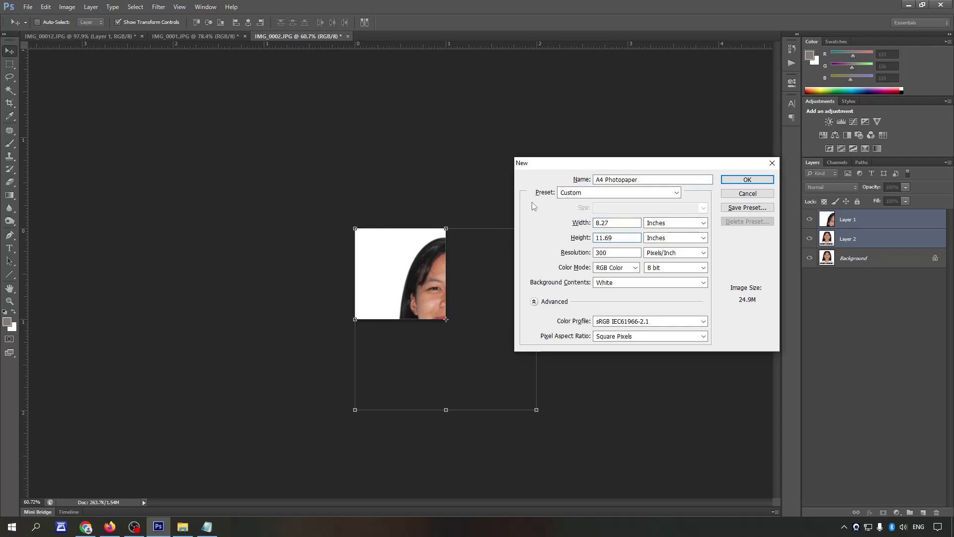
key(Return)
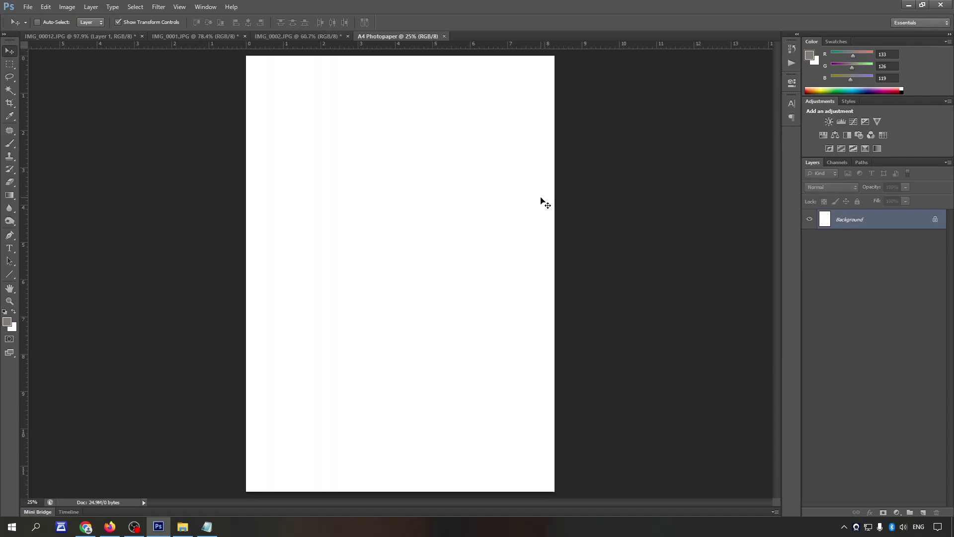
key(ctrl+Tab)
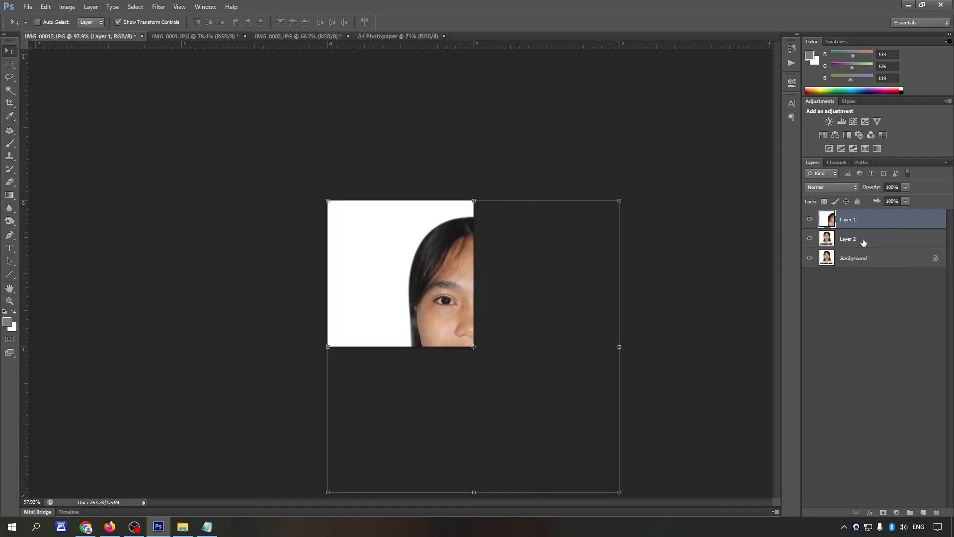
Step: Copy all three portraits' layers onto the A4 sheet and open the large CABILES layer's style
shift+click(863, 241)
drag(399, 245, 322, 93)
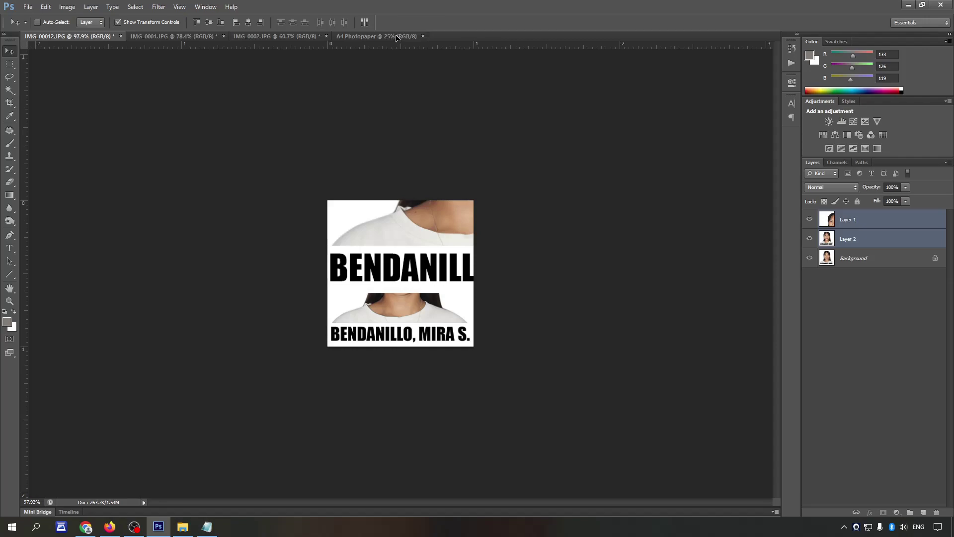
drag(321, 93, 324, 94)
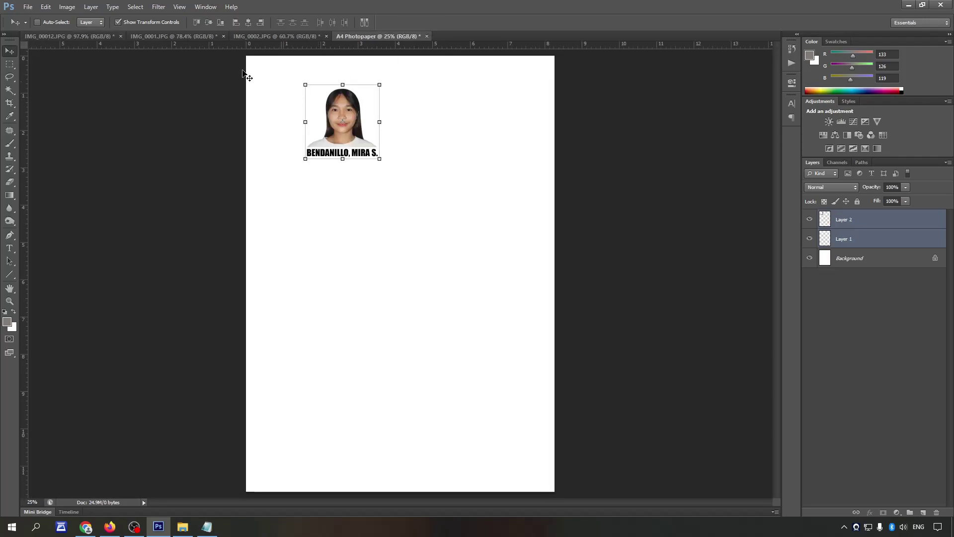
click(163, 36)
mouse_move(426, 264)
mouse_down()
mouse_move(398, 41)
mouse_move(431, 234)
mouse_up()
click(269, 35)
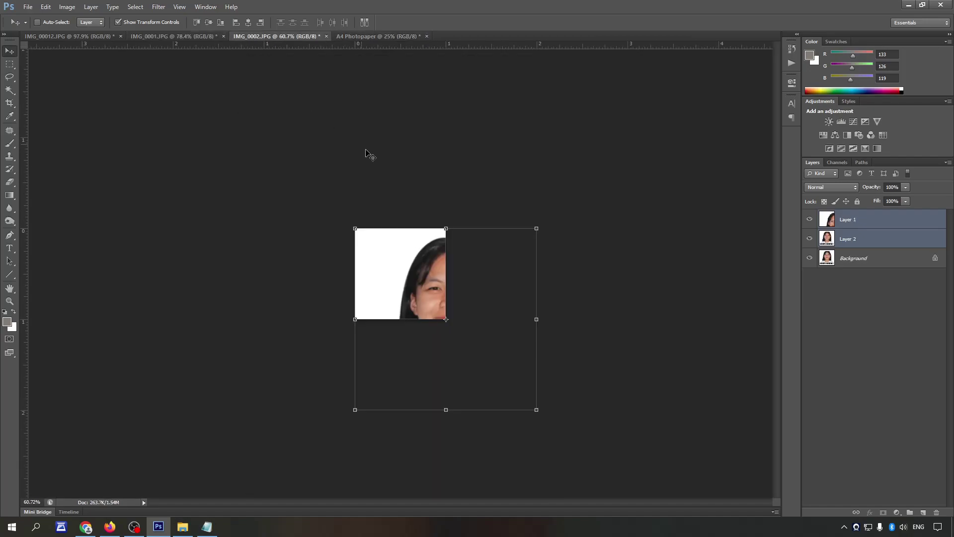
drag(409, 255, 345, 234)
click(853, 219)
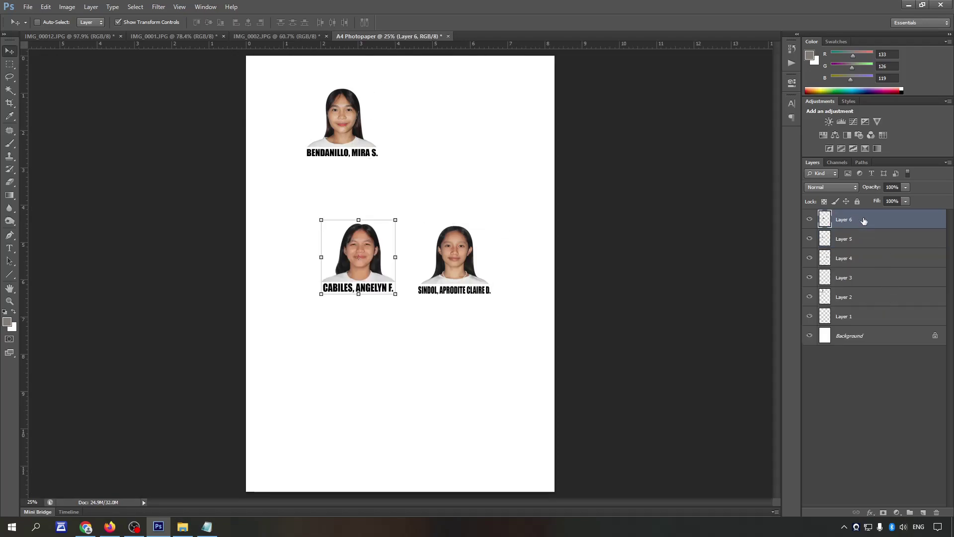
double_click(873, 221)
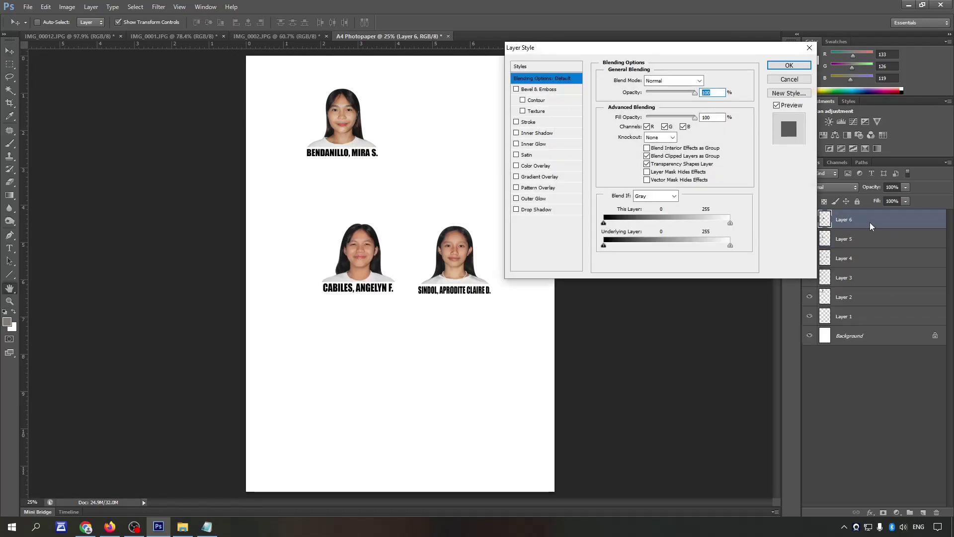
Step: Give the large and small CABILES portraits a black stroke at 50% opacity
click(552, 125)
key(Tab)
key(Tab)
text(50)
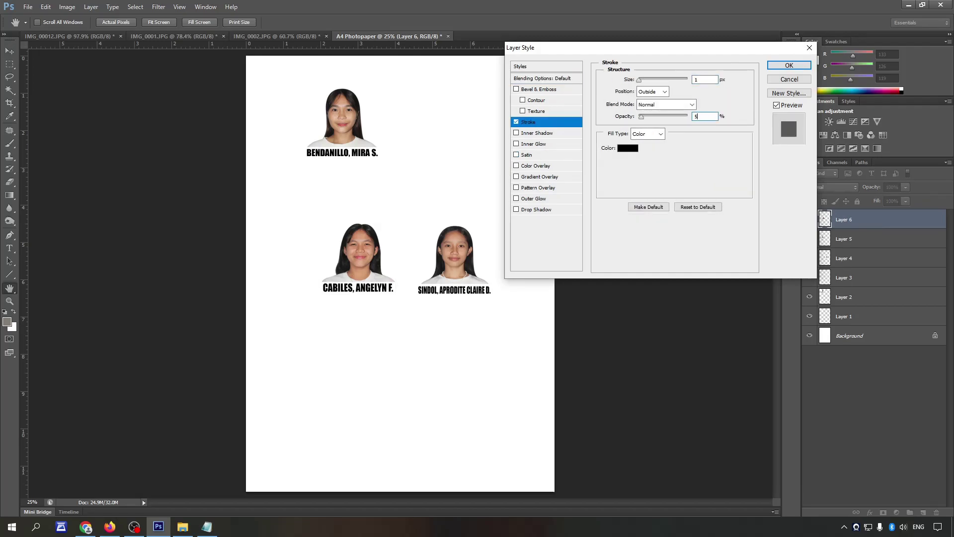
key(Return)
click(890, 258)
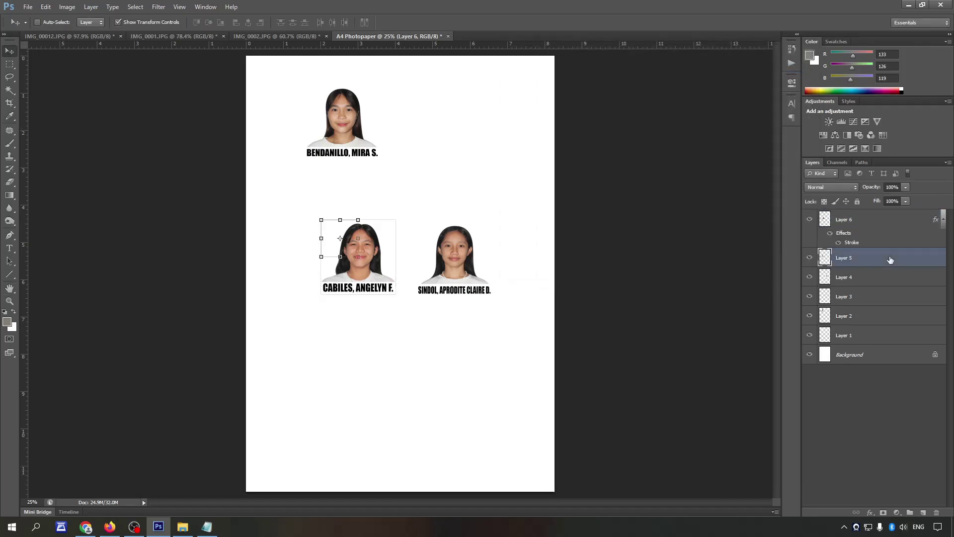
double_click(889, 258)
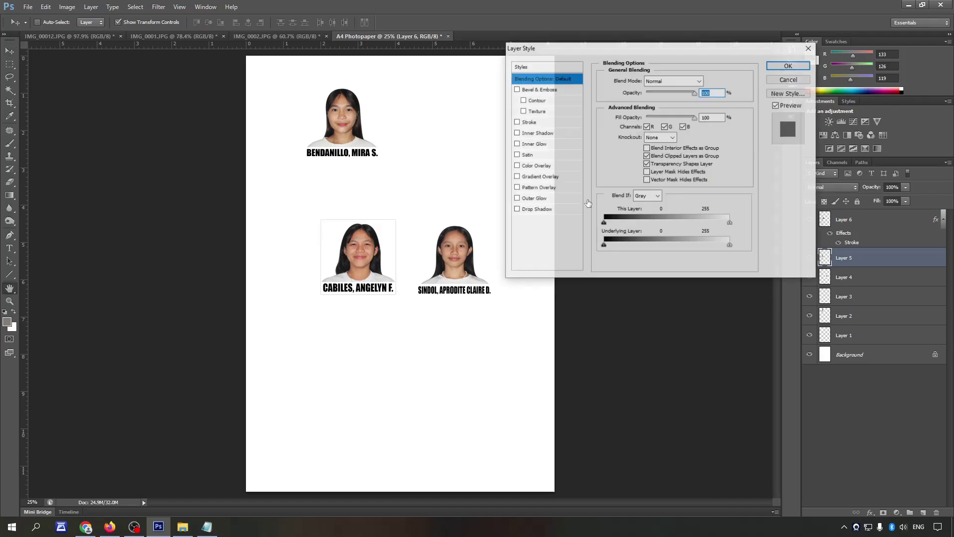
click(528, 122)
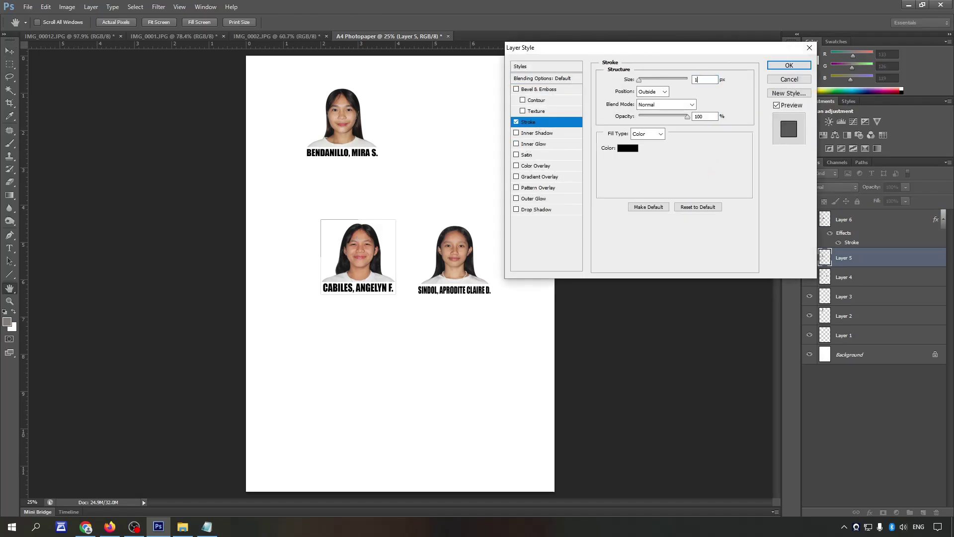
key(Tab)
key(Tab)
key(Tab)
text(50)
click(789, 65)
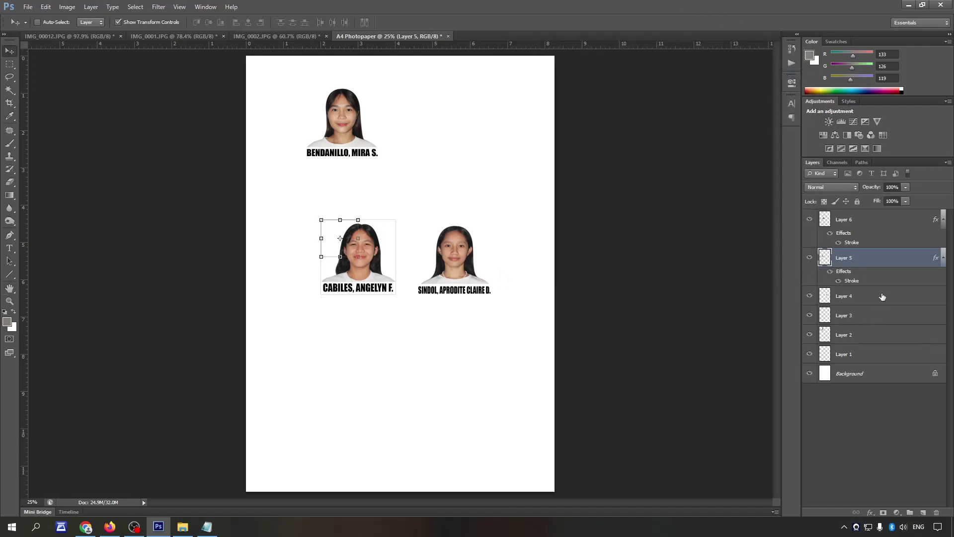
Step: Add the 1 px, 50% opacity stroke to the large and small SINDOL portraits
click(882, 296)
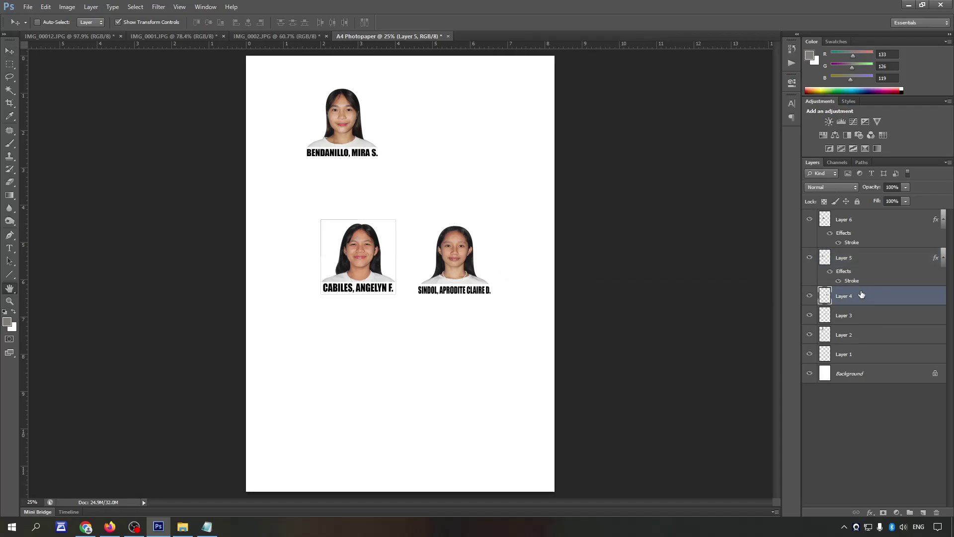
double_click(882, 297)
click(528, 122)
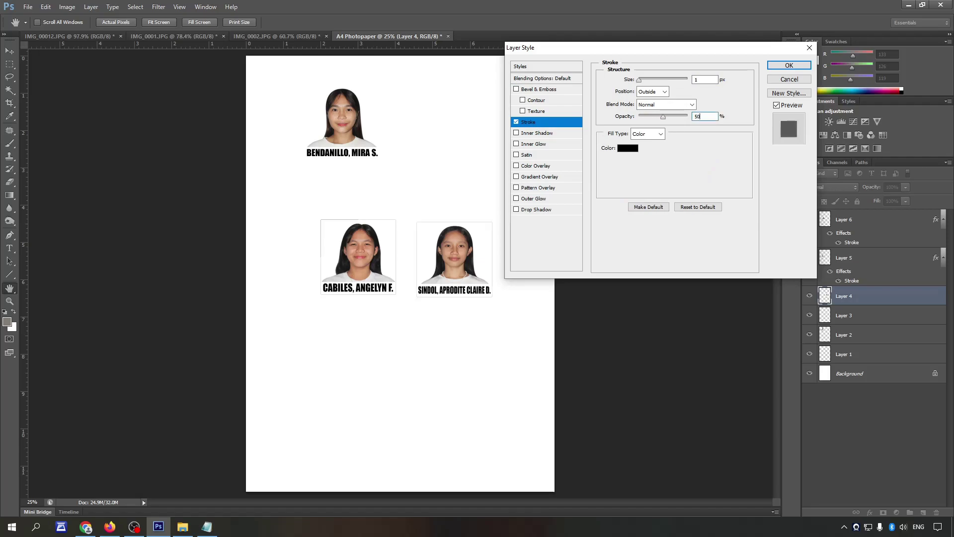
key(Escape)
key(v)
click(864, 333)
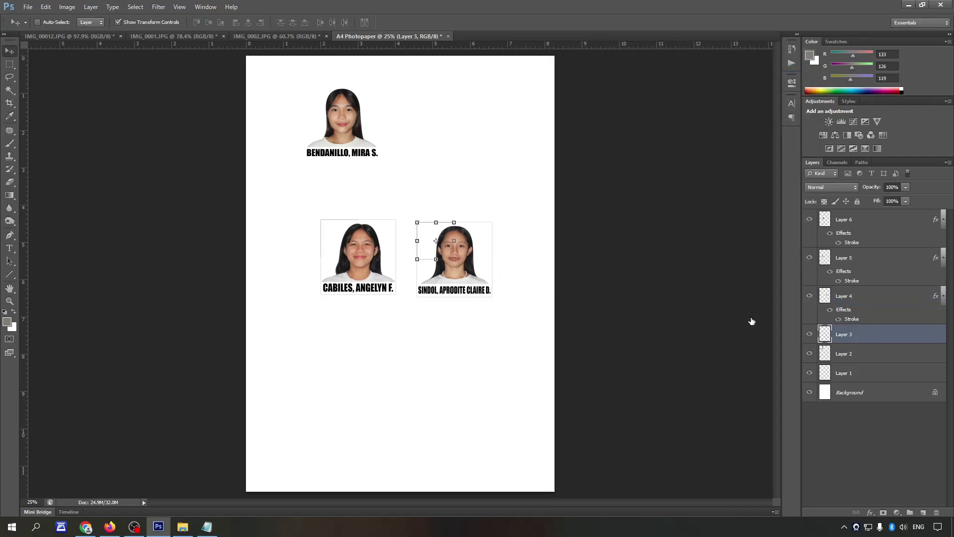
double_click(875, 334)
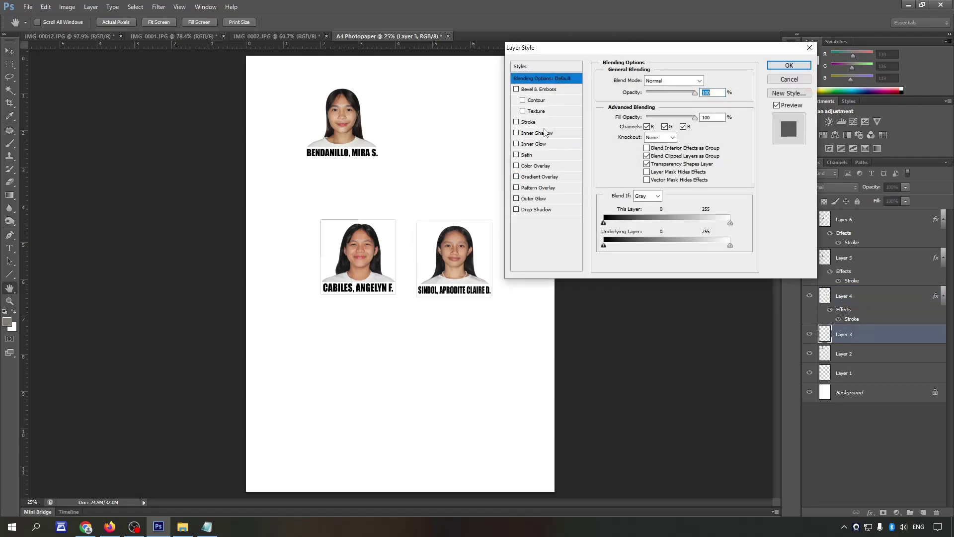
click(529, 122)
text(1)
key(Tab)
key(Tab)
key(Tab)
text(50)
key(Return)
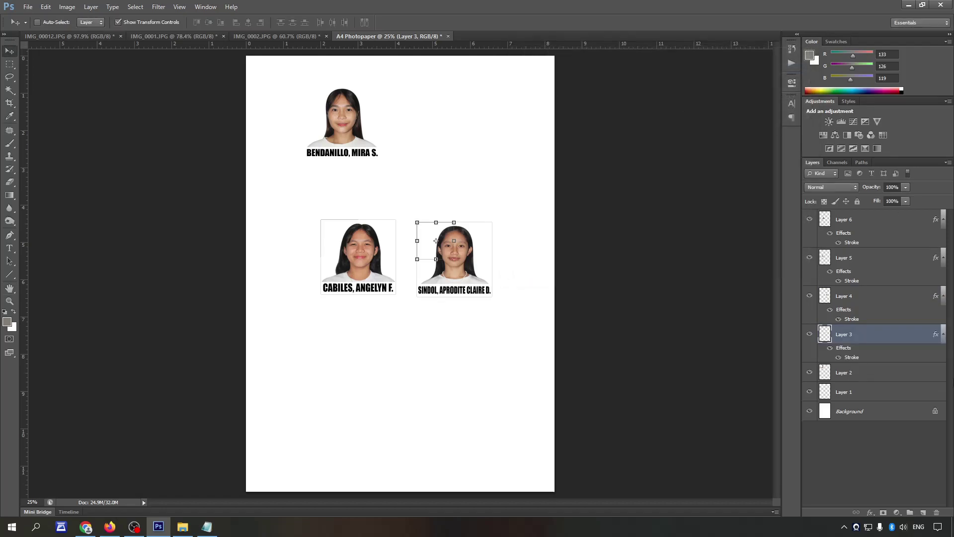
Step: Stroke the large and small BENDANILLO portraits with the same thin black outline
click(876, 370)
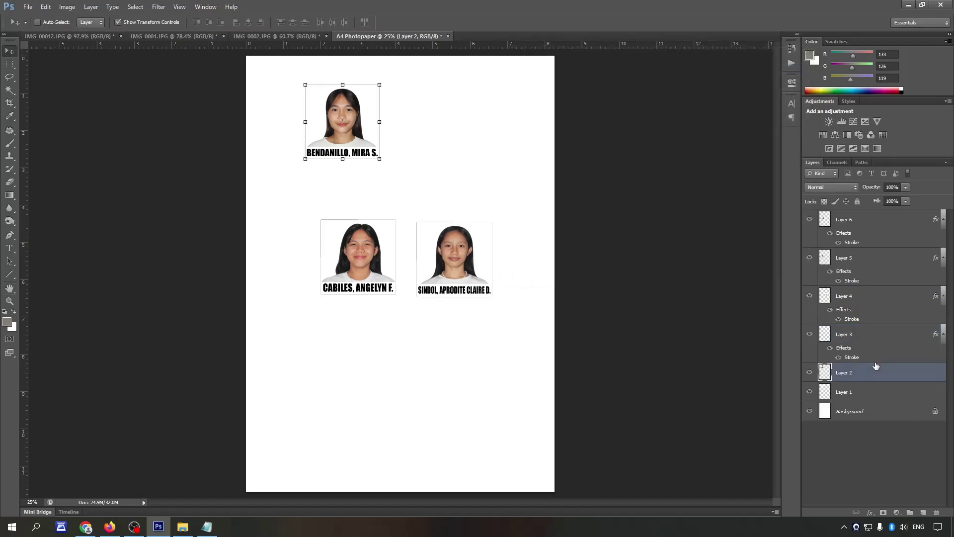
double_click(846, 364)
click(558, 124)
text(1)
key(Tab)
key(Tab)
key(Tab)
text(50)
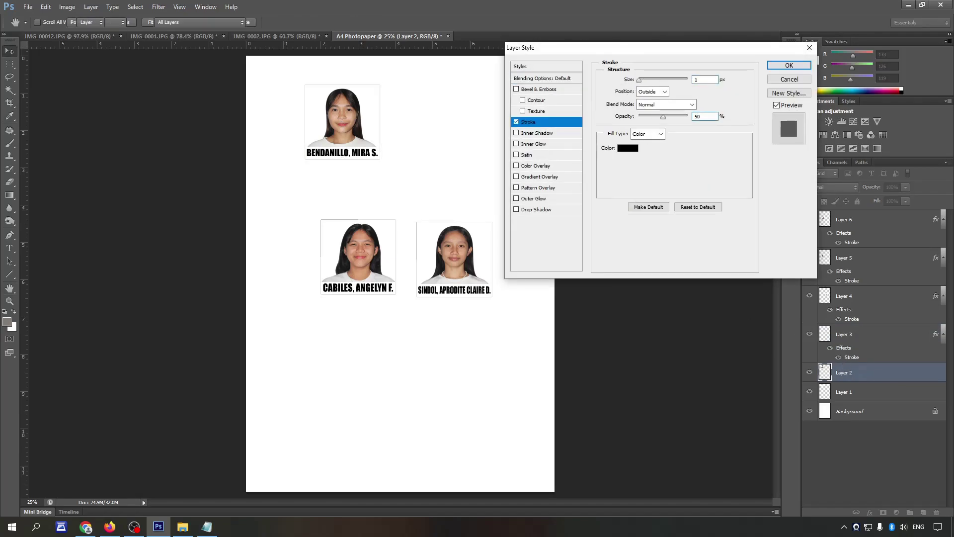
key(Return)
click(871, 414)
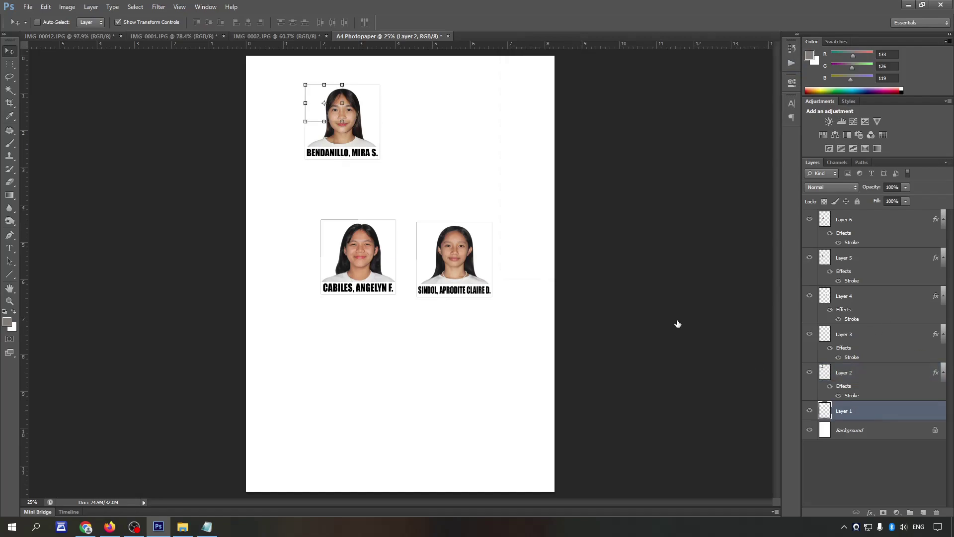
double_click(875, 411)
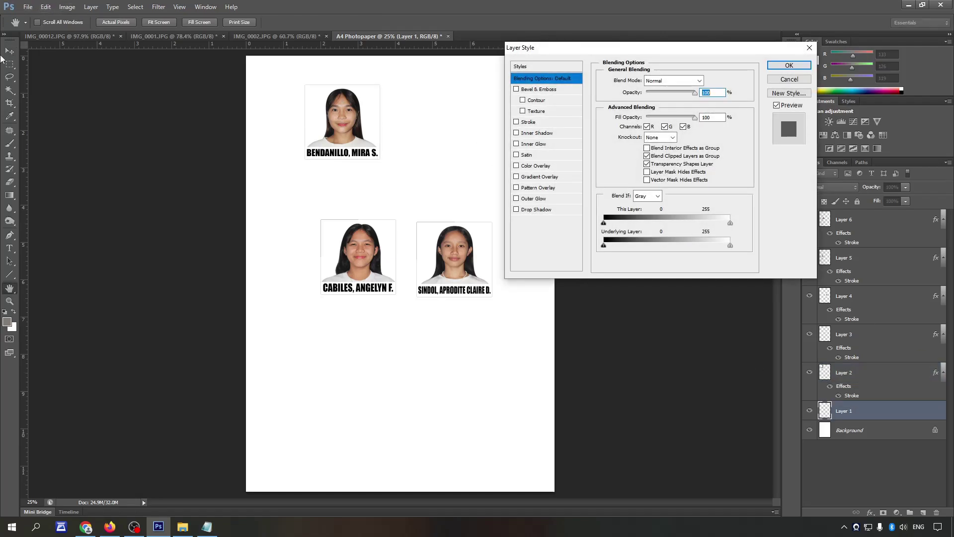
click(528, 122)
key(Tab)
key(Tab)
key(Tab)
text(5)
key(Return)
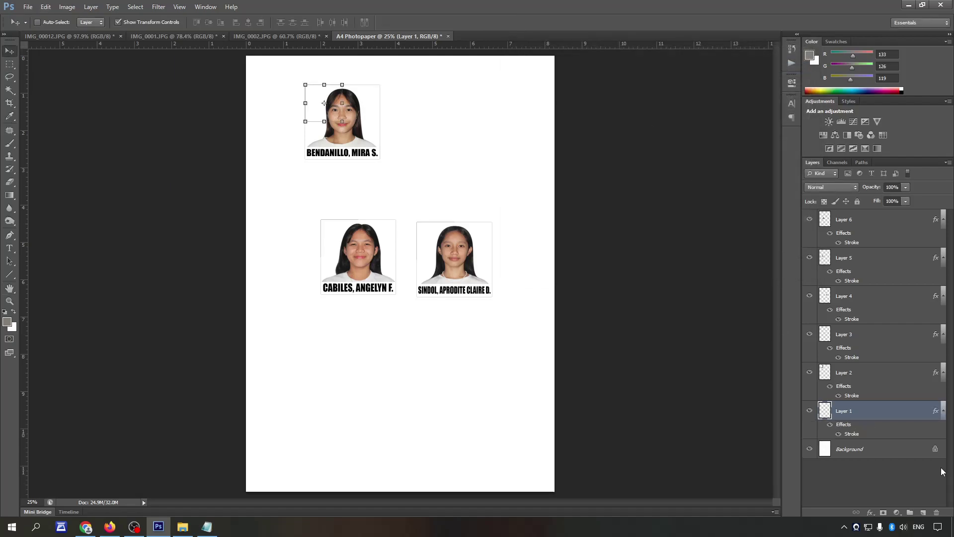
click(38, 22)
Step: Move both BENDANILLO portraits lower and the large SINDOL portrait to the top-left
click(271, 195)
drag(343, 122, 369, 322)
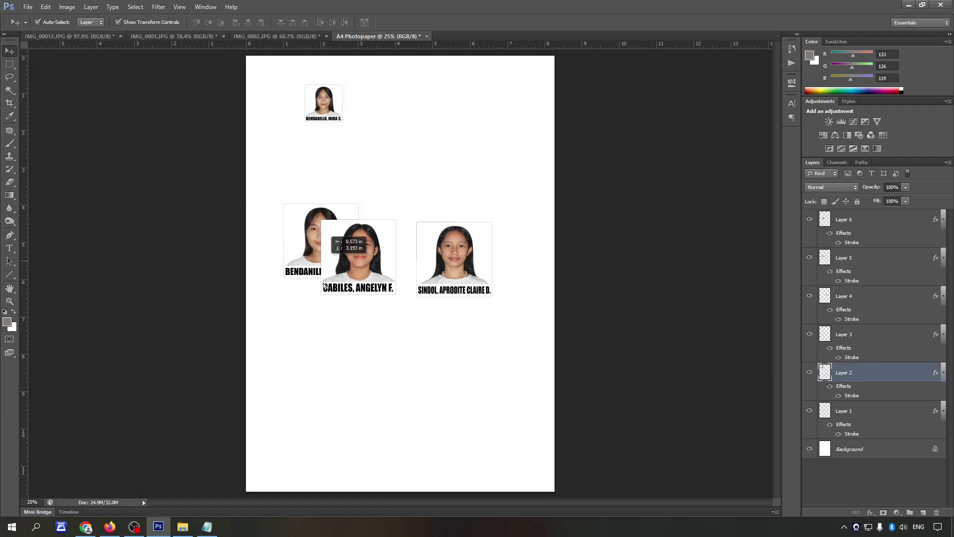
drag(330, 105, 480, 406)
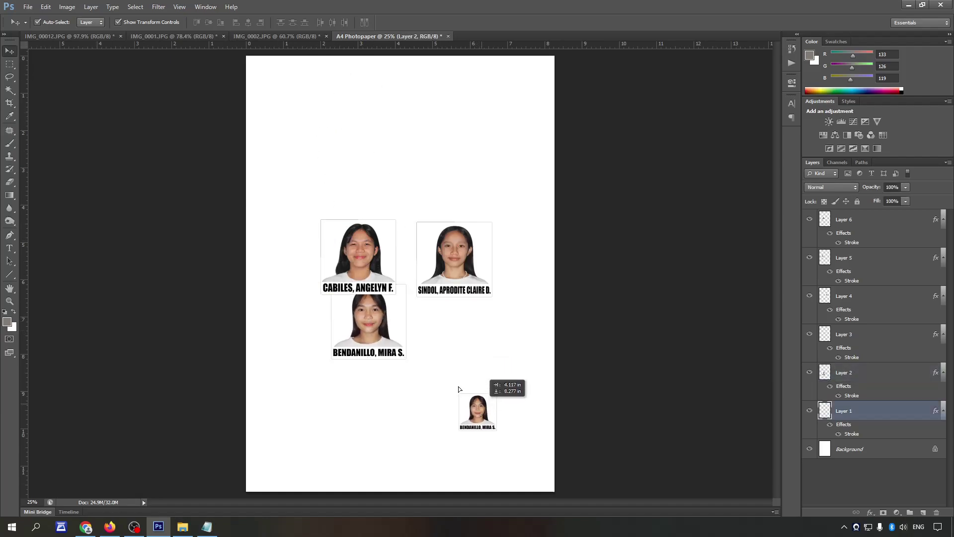
mouse_move(374, 339)
mouse_down()
mouse_move(460, 457)
mouse_move(440, 413)
mouse_up()
mouse_move(453, 276)
mouse_down()
mouse_move(301, 109)
mouse_move(290, 113)
mouse_up()
scroll(348, 224, up, 1)
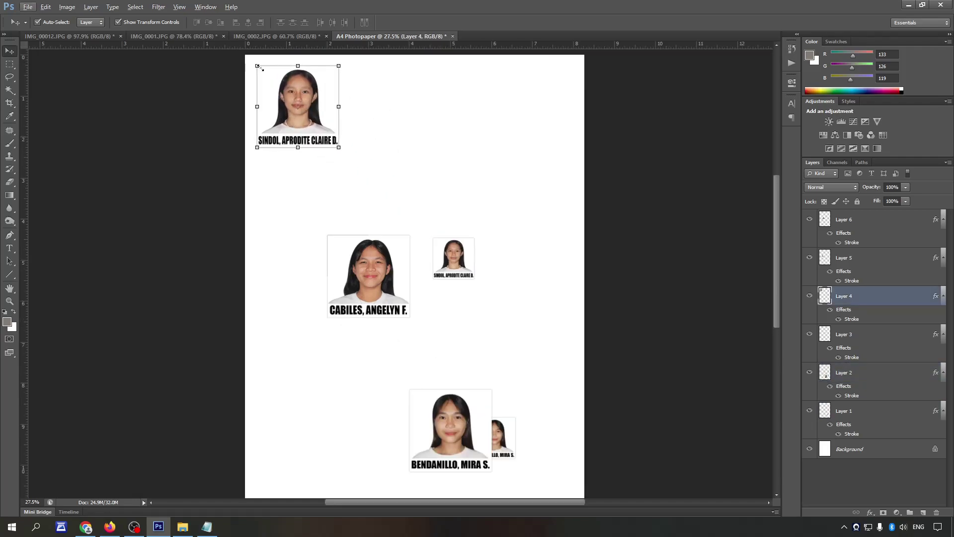
scroll(362, 248, up, 2)
Step: Place the small SINDOL portrait directly beneath the large one
drag(460, 325, 277, 229)
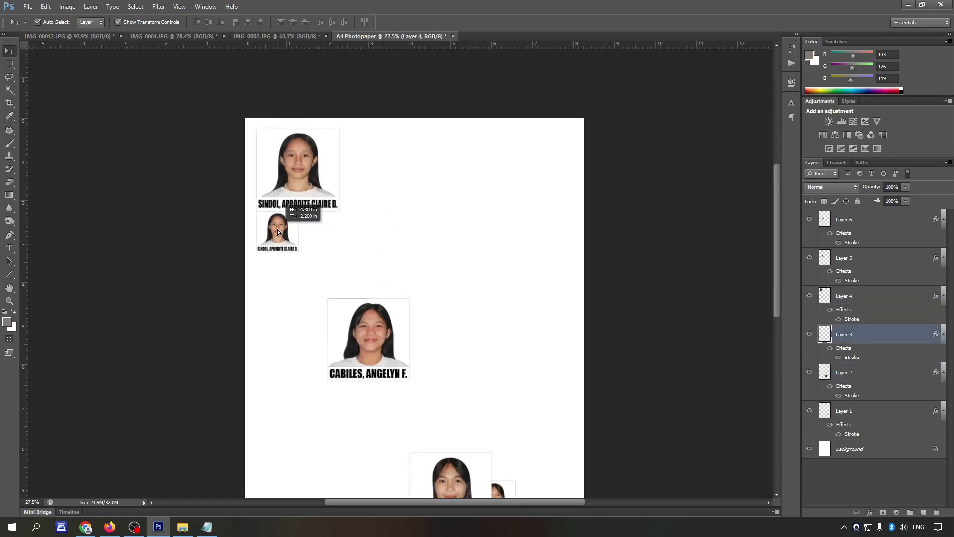
scroll(278, 228, up, 3)
scroll(279, 199, up, 2)
scroll(280, 164, up, 1)
click(306, 154)
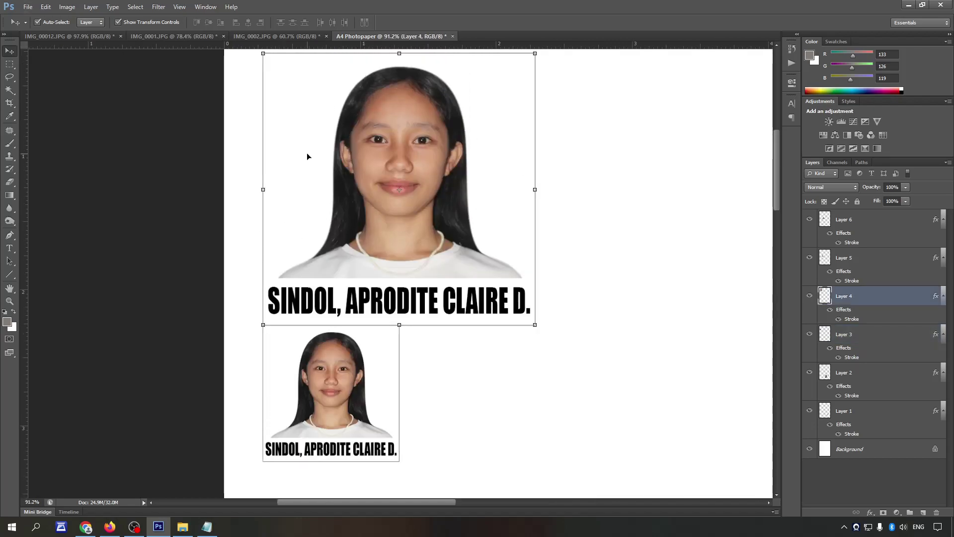
key(Tab)
scroll(273, 301, up, 2)
scroll(299, 293, down, 1)
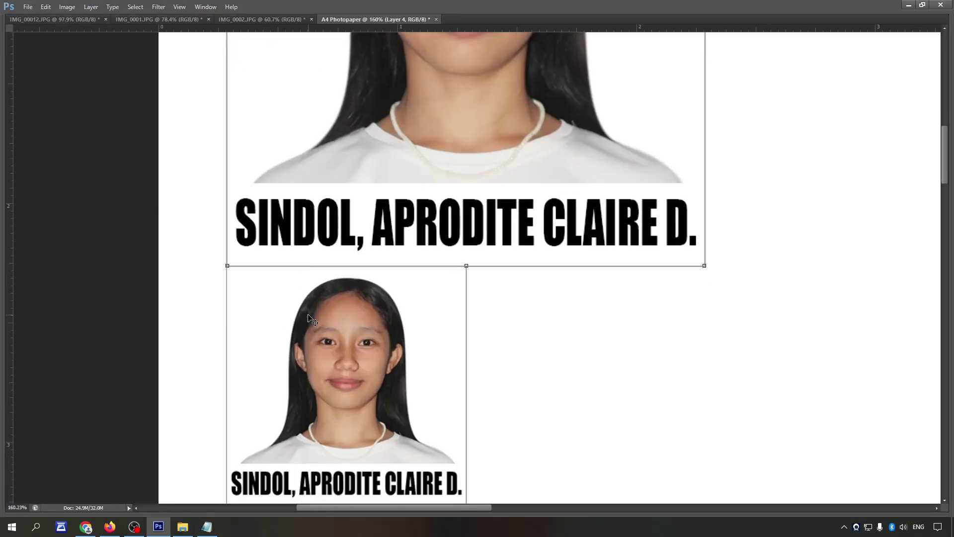
Step: Alt-drag a duplicate of the small SINDOL portrait to its right and commit it
click(345, 296)
scroll(345, 296, up, 1)
scroll(345, 296, up, 1)
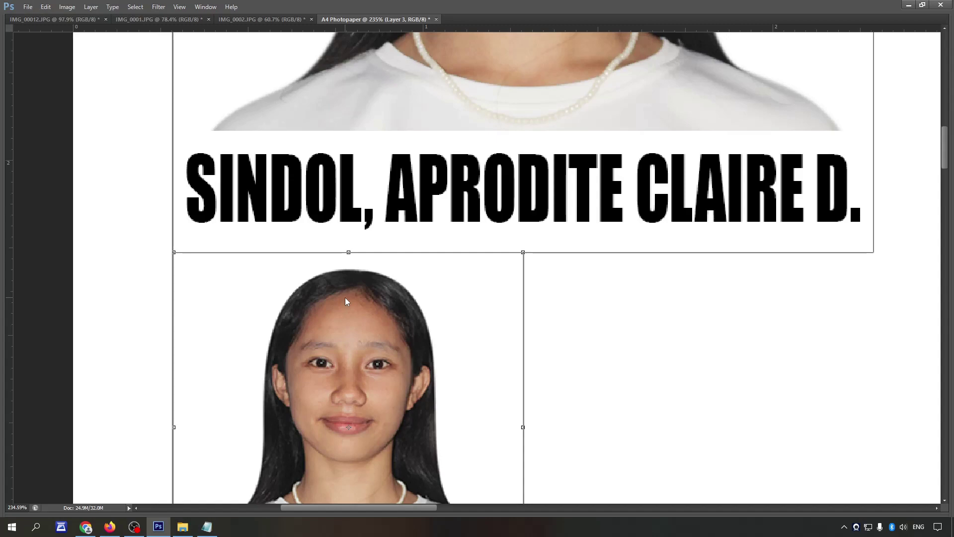
scroll(343, 297, up, 1)
scroll(458, 192, down, 1)
scroll(459, 196, down, 1)
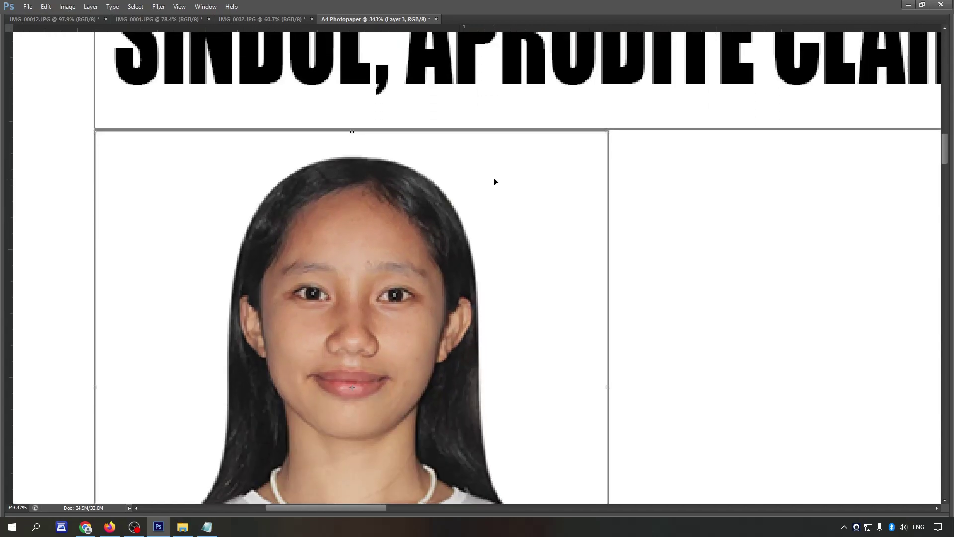
scroll(377, 171, down, 1)
drag(244, 198, 570, 202)
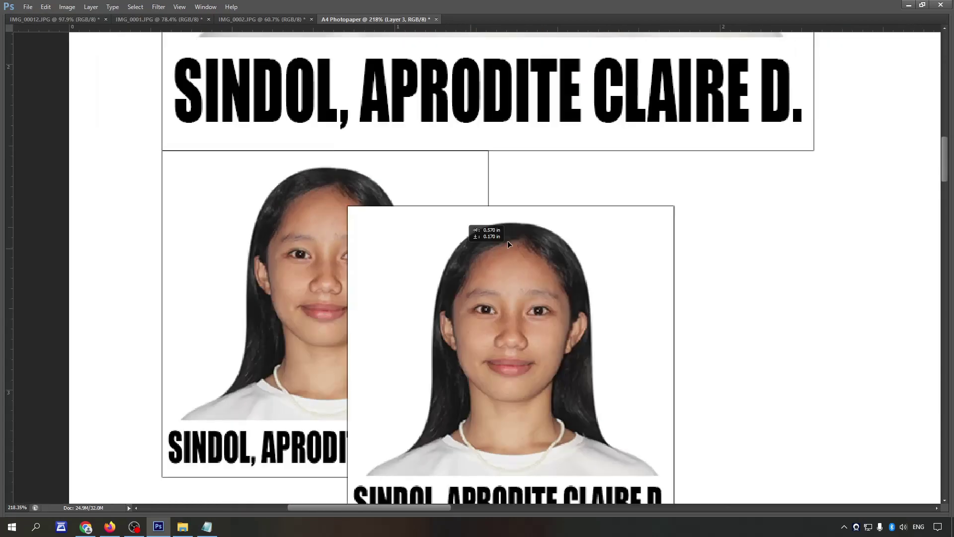
scroll(570, 203, down, 1)
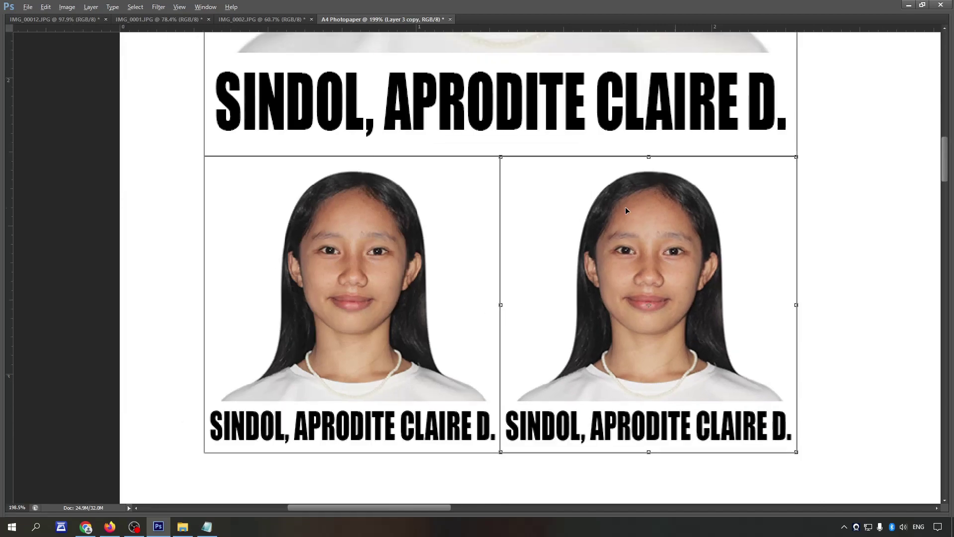
key(Tab)
key(Tab)
scroll(694, 201, down, 1)
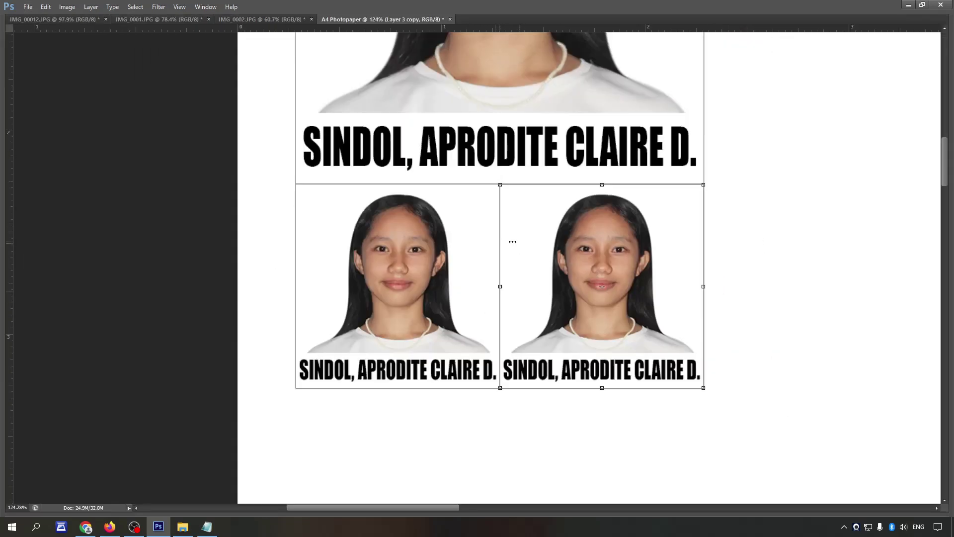
scroll(694, 202, down, 2)
scroll(693, 201, down, 1)
key(ctrl+shift+e)
scroll(640, 249, down, 1)
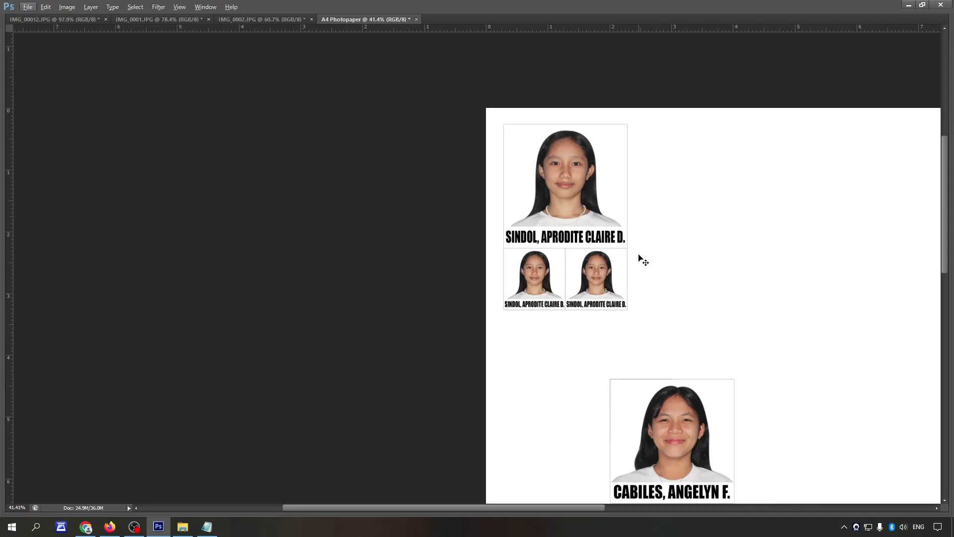
key(Tab)
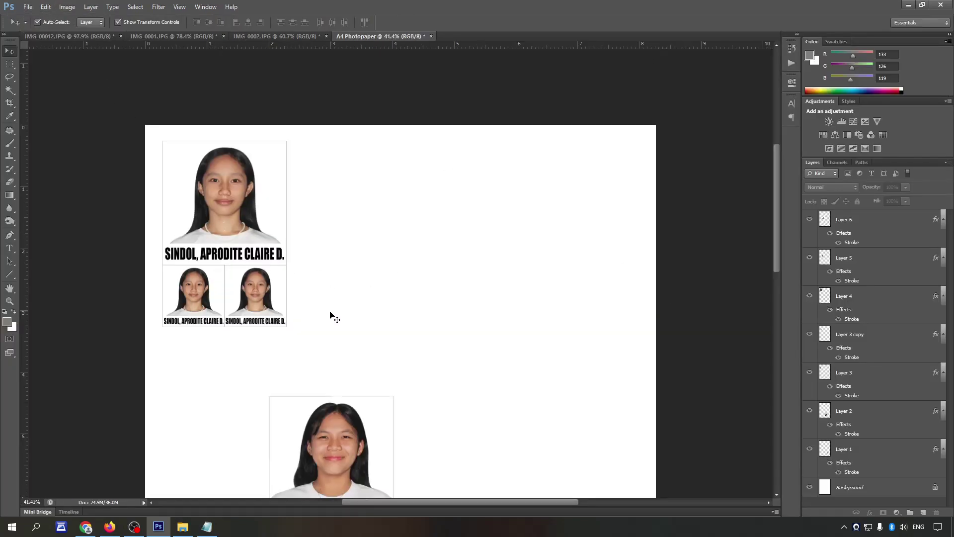
Step: Alt-drag a copy of the three-photo SINDOL group to its right and nudge it flush
drag(330, 315, 163, 149)
drag(253, 186, 377, 186)
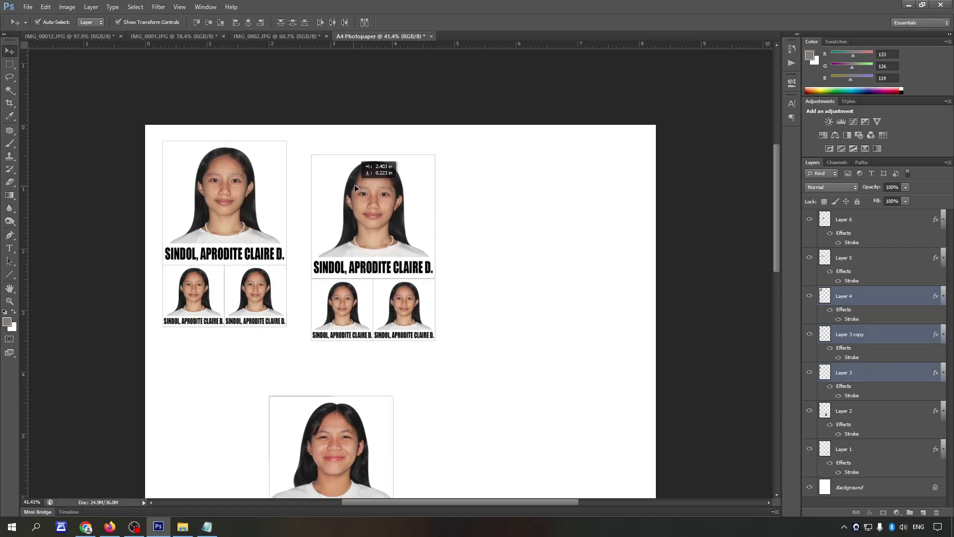
key(Tab)
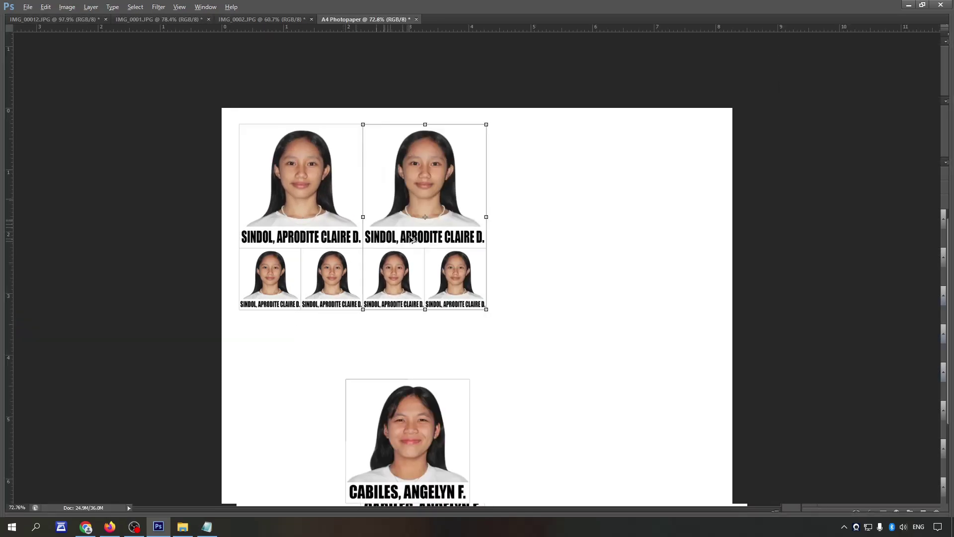
scroll(327, 284, up, 5)
scroll(327, 285, up, 3)
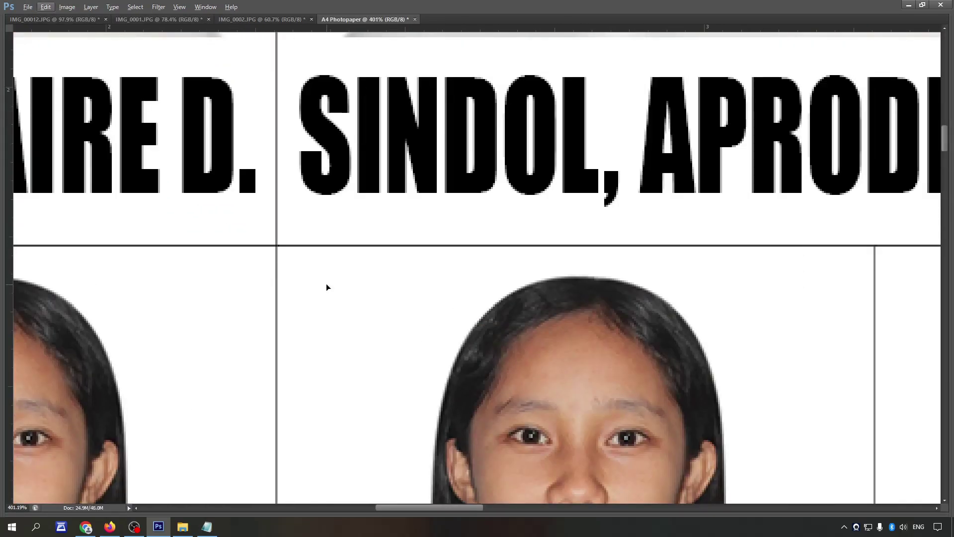
scroll(314, 275, up, 1)
key(Right)
key(Right)
key(Left)
scroll(377, 254, down, 3)
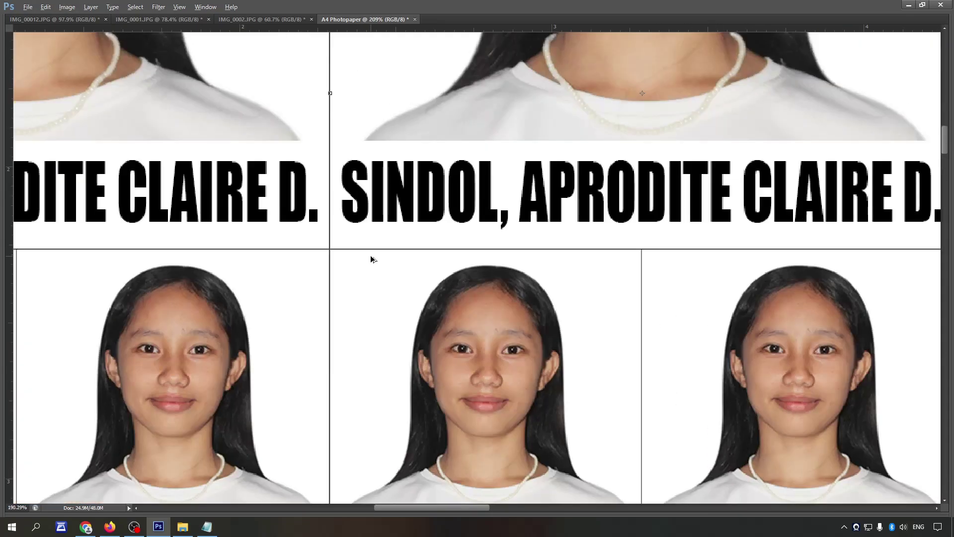
scroll(378, 254, down, 2)
scroll(378, 254, down, 3)
Step: Merge both SINDOL photo groups into a single layer with Ctrl+E
drag(576, 297, 283, 143)
key(Tab)
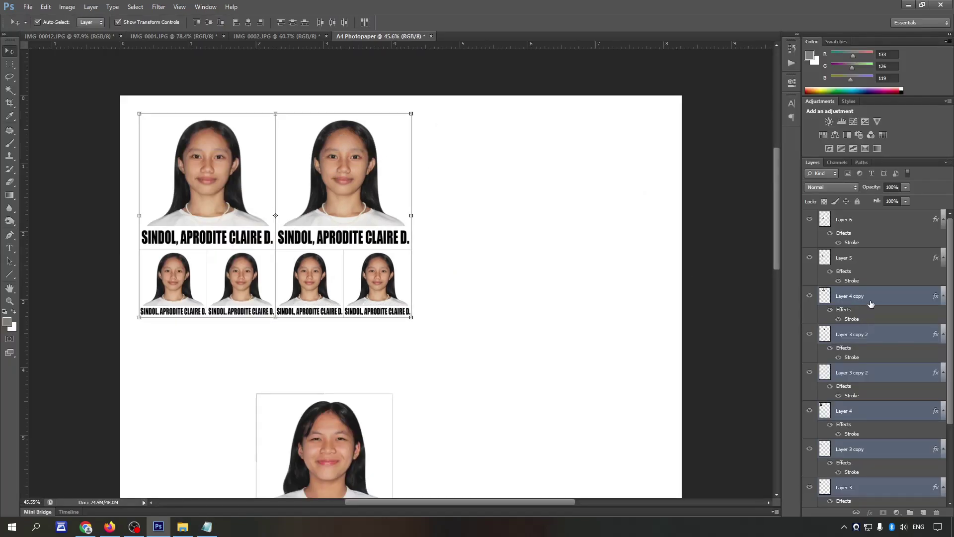
scroll(871, 304, down, 3)
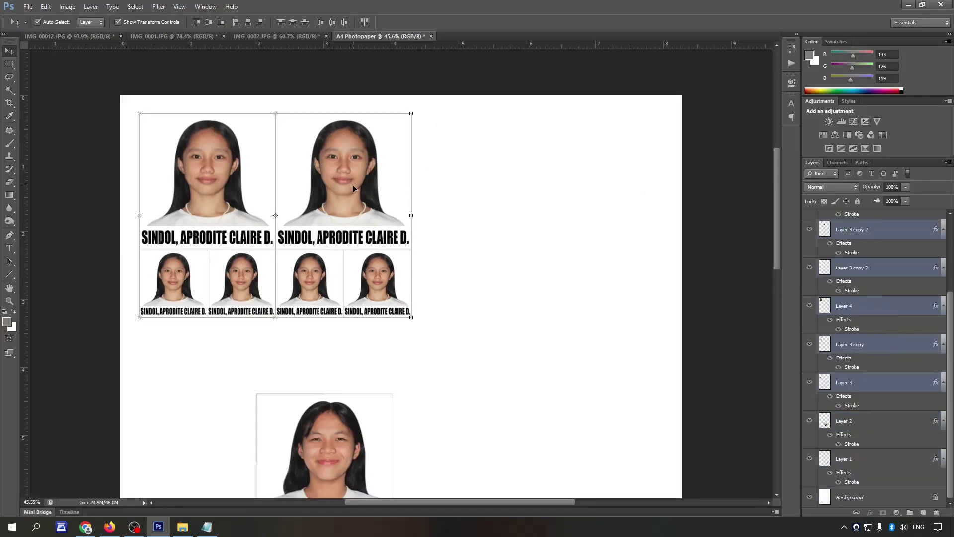
key(ctrl+e)
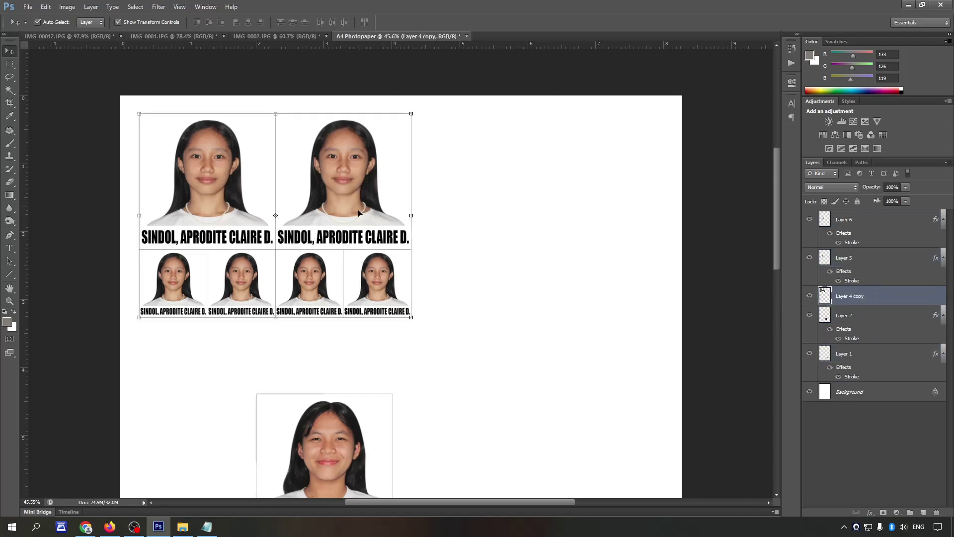
right_click(893, 299)
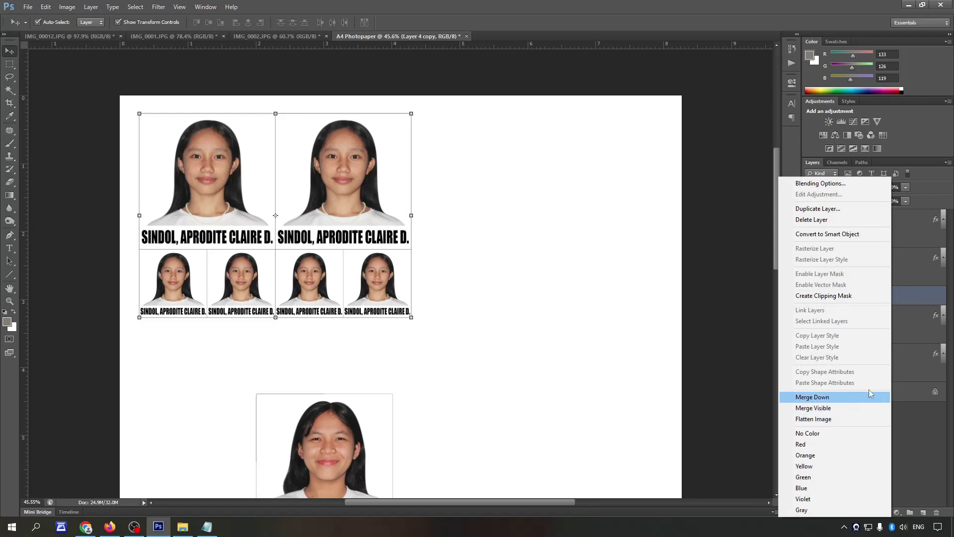
click(566, 178)
alt+scroll(394, 271, down, 3)
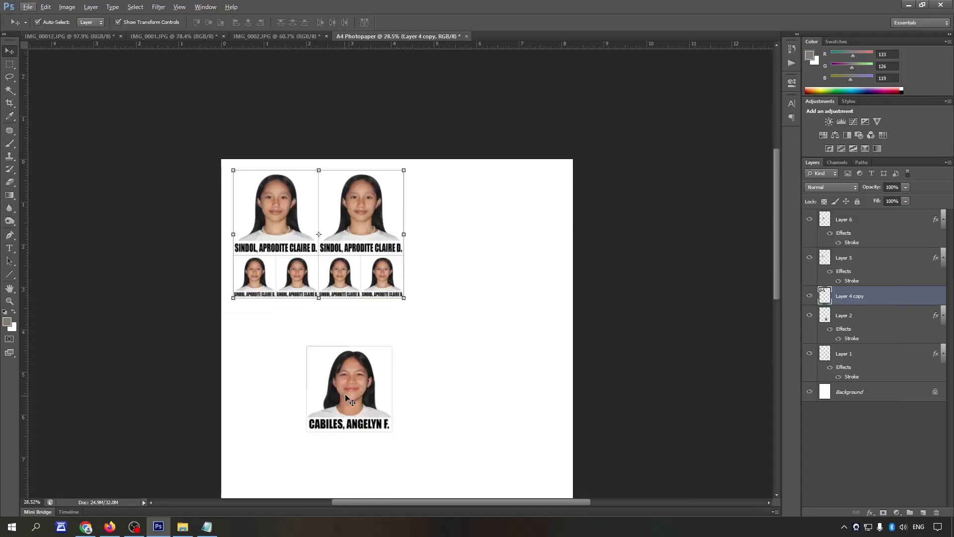
Step: Place the large CABILES portrait beside the SINDOL photos
drag(349, 400, 445, 223)
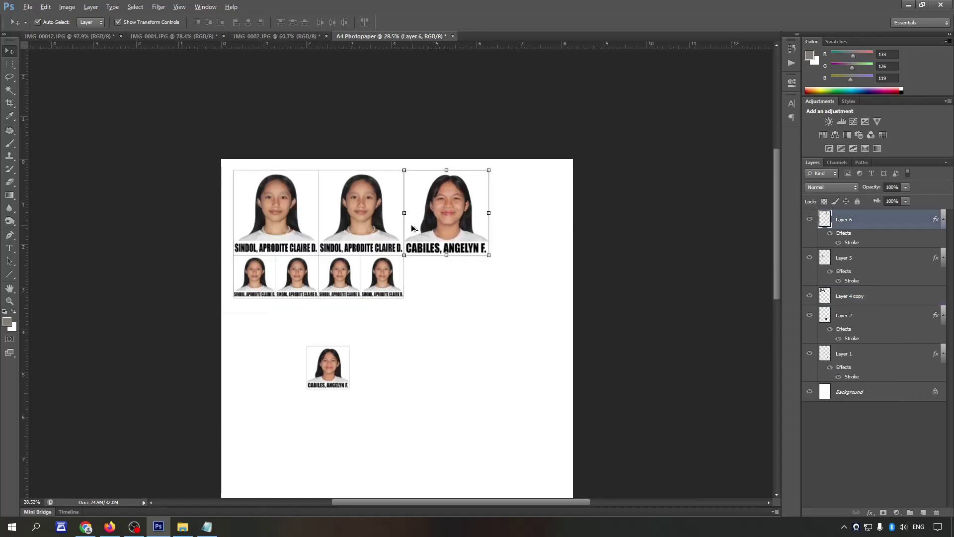
alt+scroll(411, 224, up, 3)
alt+scroll(410, 206, up, 3)
key(Tab)
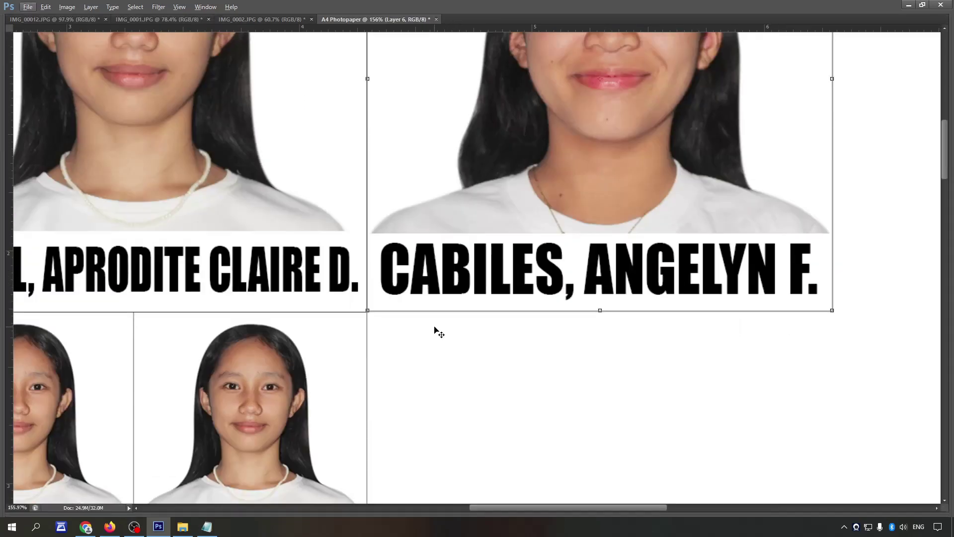
click(437, 331)
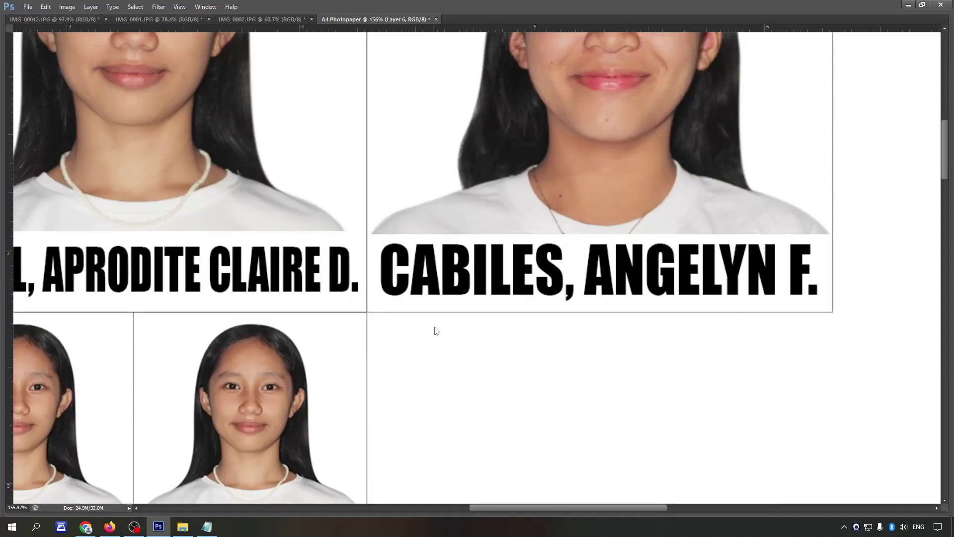
alt+scroll(400, 287, down, 2)
alt+scroll(400, 287, down, 2)
alt+scroll(392, 282, down, 1)
Step: Align the small CABILES portrait next to the small SINDOL photos in the grid
mouse_move(261, 452)
mouse_down()
mouse_move(432, 326)
mouse_move(419, 312)
mouse_up()
scroll(395, 309, up, 1)
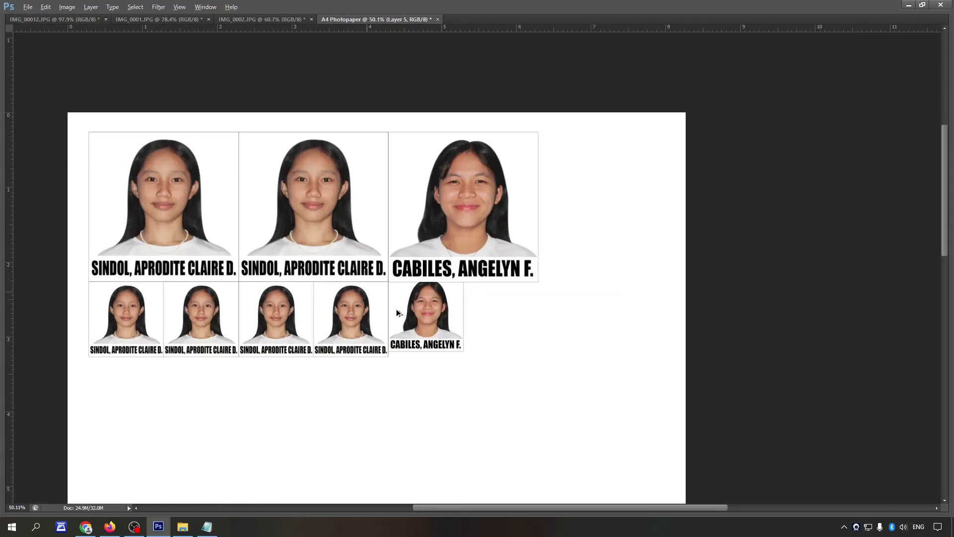
scroll(392, 298, up, 5)
scroll(386, 217, up, 2)
drag(411, 237, 391, 250)
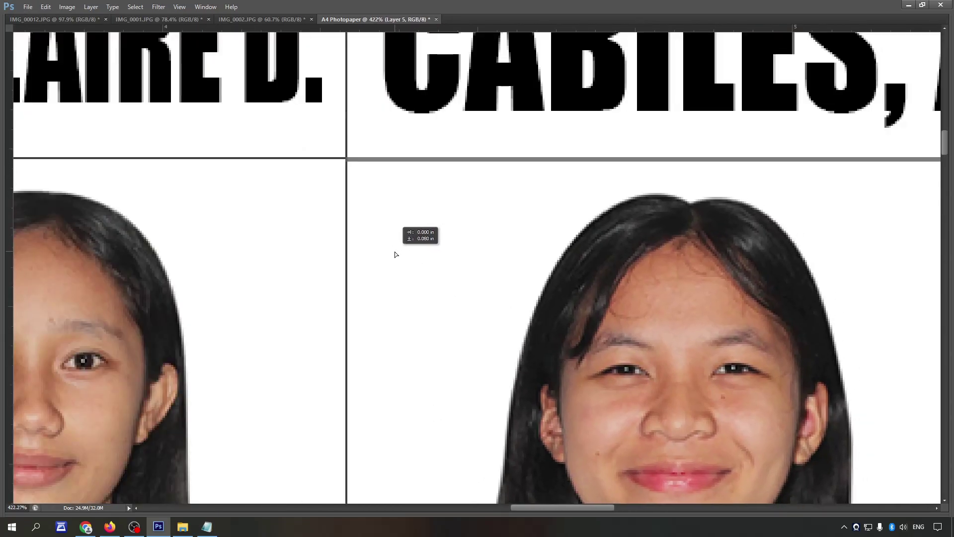
key(Up)
scroll(393, 254, down, 2)
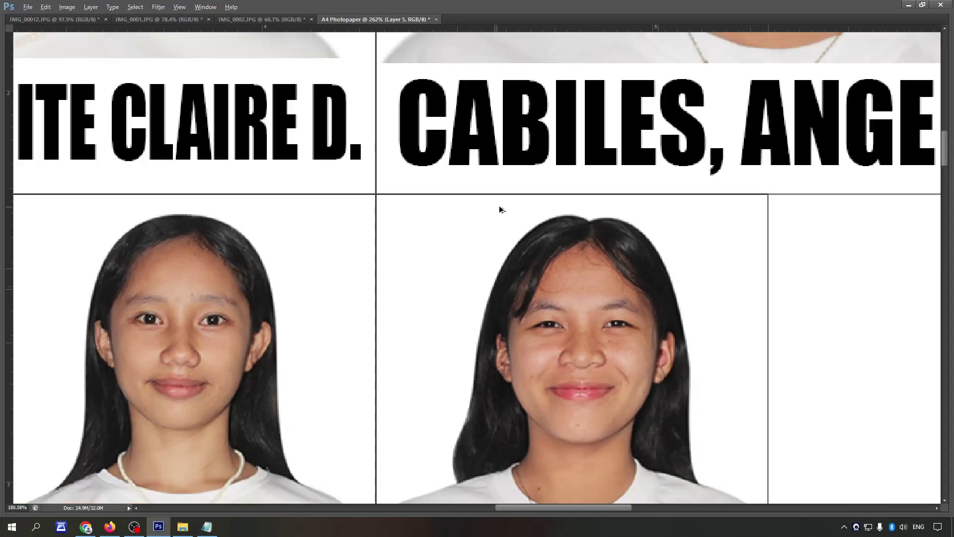
scroll(500, 206, down, 1)
Step: Duplicate the small CABILES portrait one inch to the right
drag(504, 242, 772, 242)
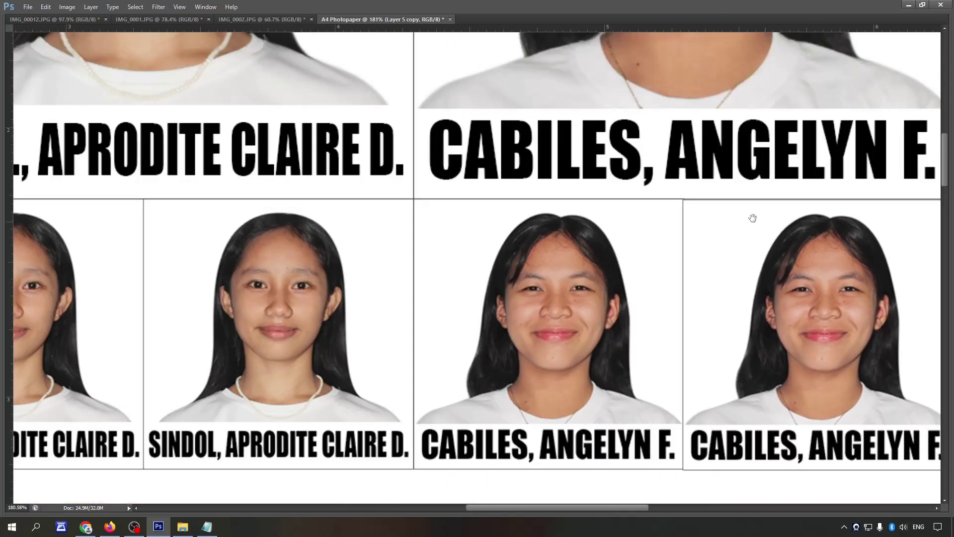
scroll(646, 199, up, 2)
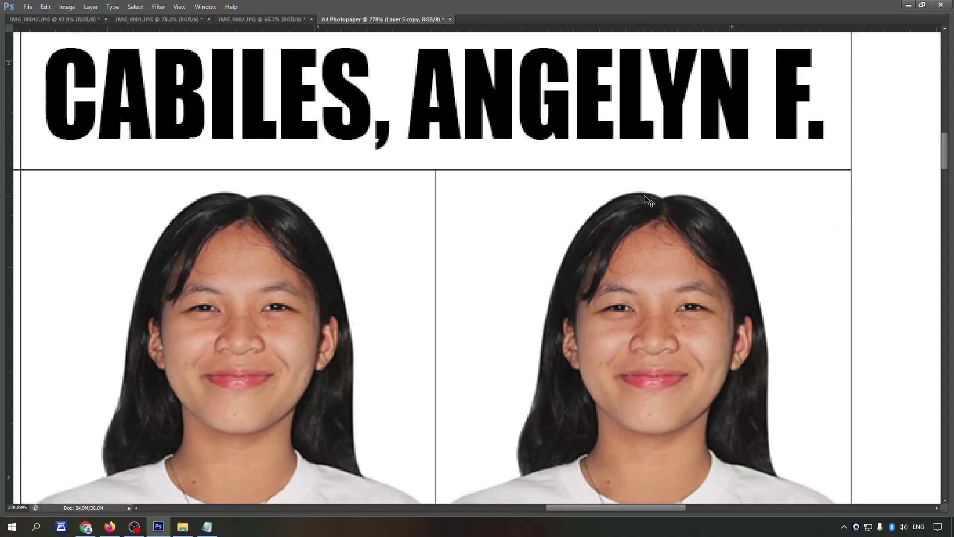
scroll(619, 196, down, 1)
scroll(556, 229, down, 2)
scroll(625, 236, down, 3)
scroll(625, 236, down, 1)
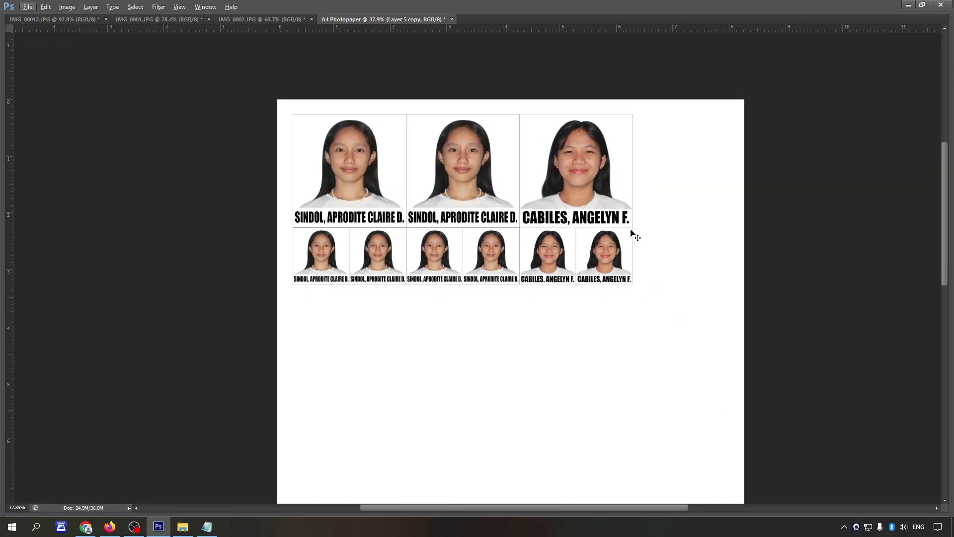
Step: Duplicate the whole CABILES photo set into the empty right area
click(303, 187)
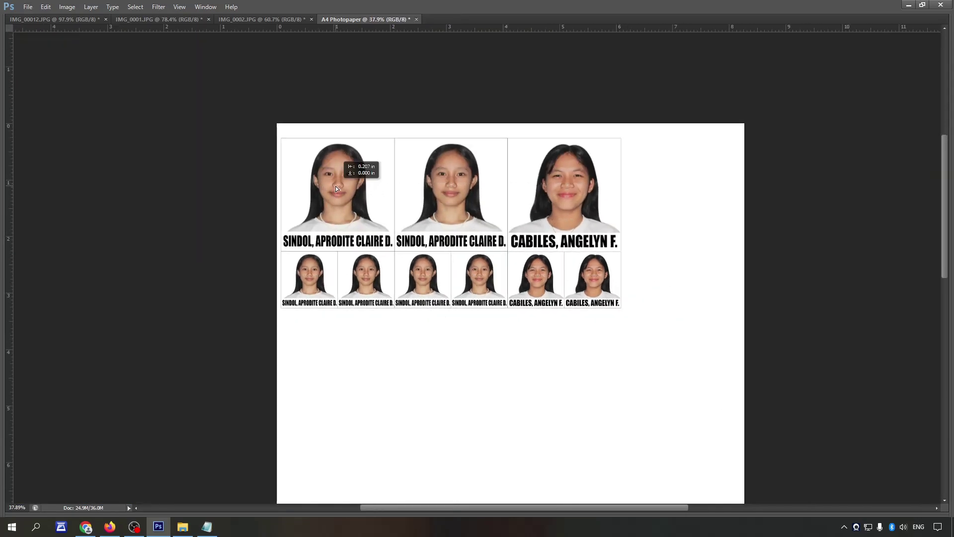
key(Tab)
drag(499, 352, 449, 230)
key(alt)
drag(468, 201, 556, 198)
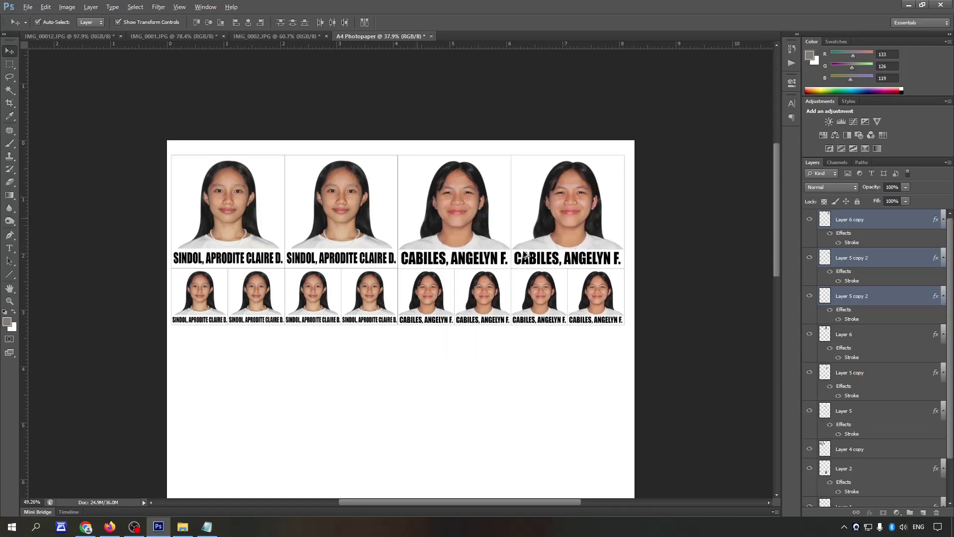
Step: Nudge the copied CABILES set right to close the gap in the grid
scroll(519, 293, up, 5)
key(Tab)
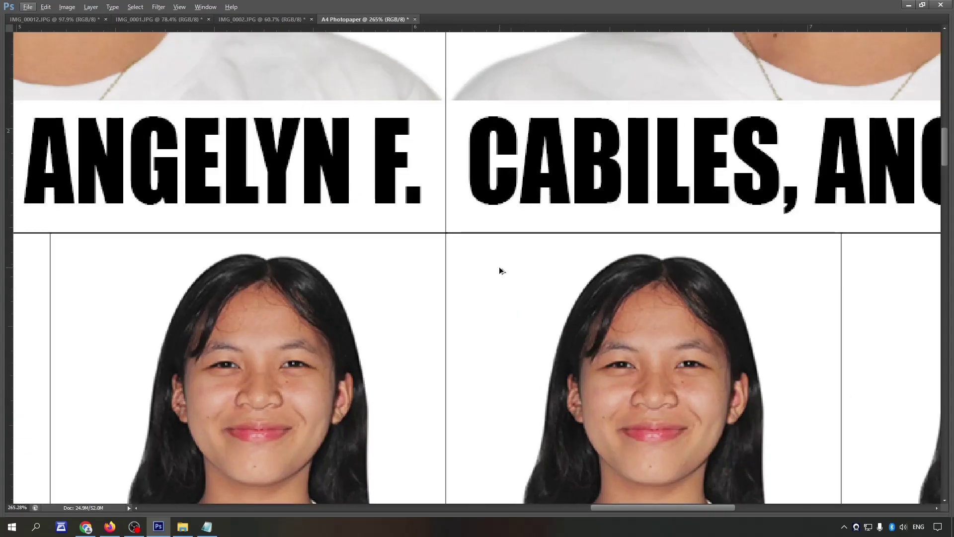
scroll(500, 269, up, 3)
key(Right)
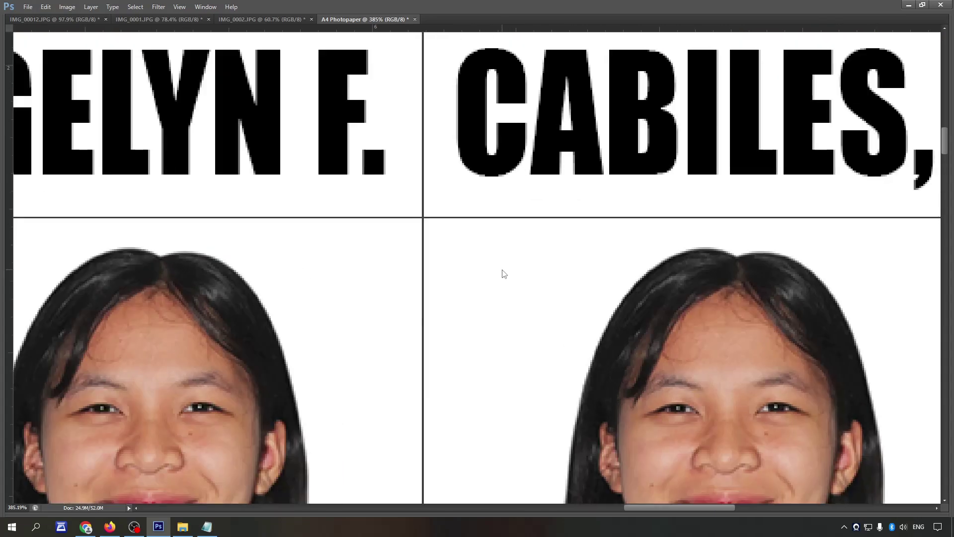
scroll(502, 270, down, 3)
scroll(593, 239, down, 3)
scroll(647, 225, down, 3)
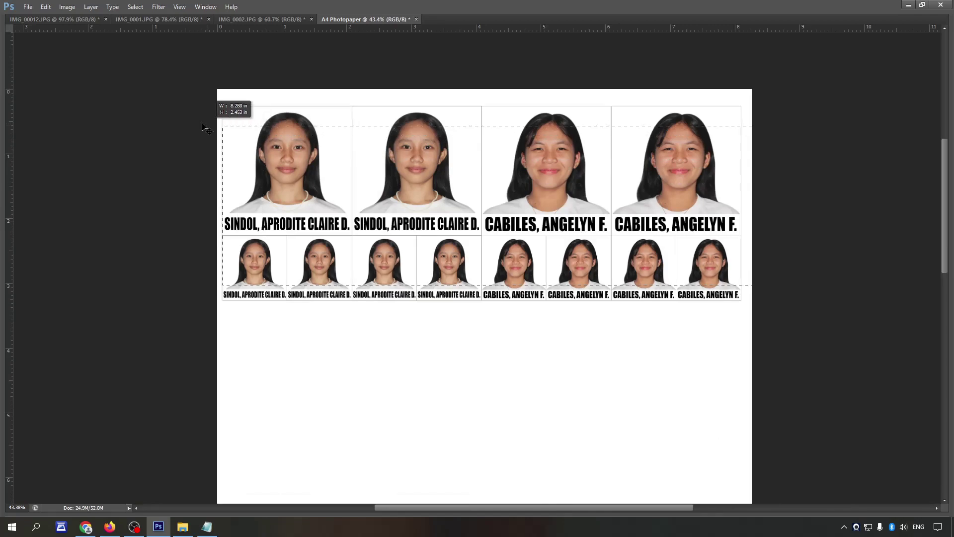
key(Tab)
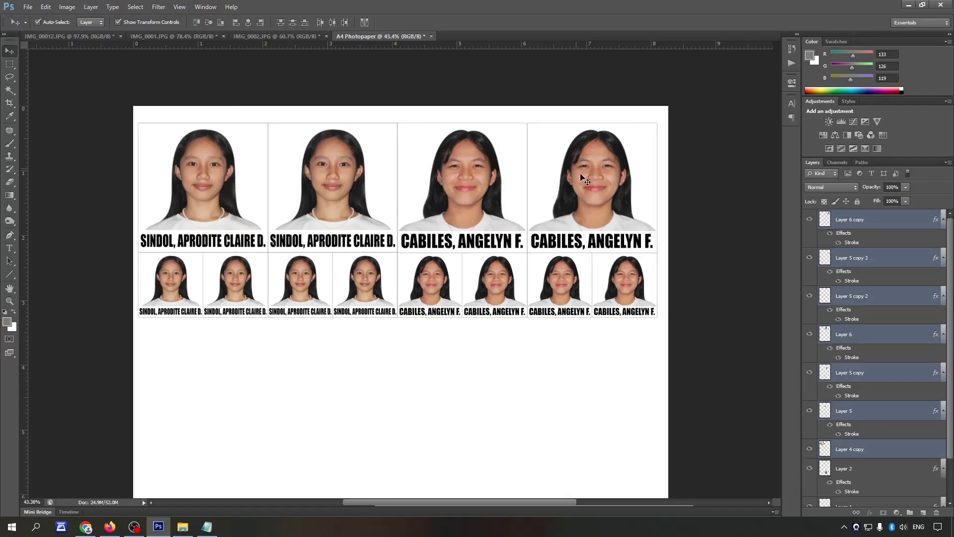
Step: Merge all portrait layers and centre the grid horizontally against the Background
key(ctrl+e)
ctrl+click(885, 315)
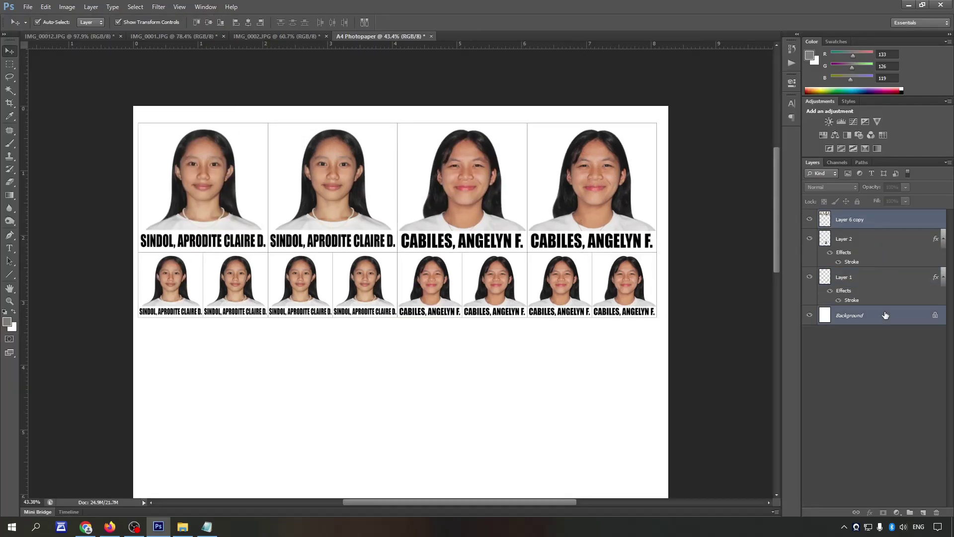
click(249, 23)
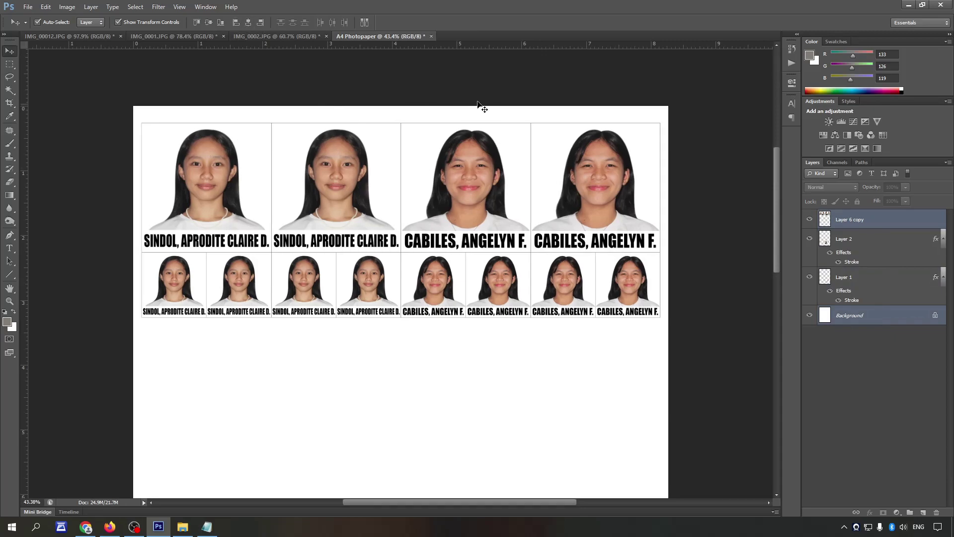
click(484, 102)
scroll(484, 101, down, 1)
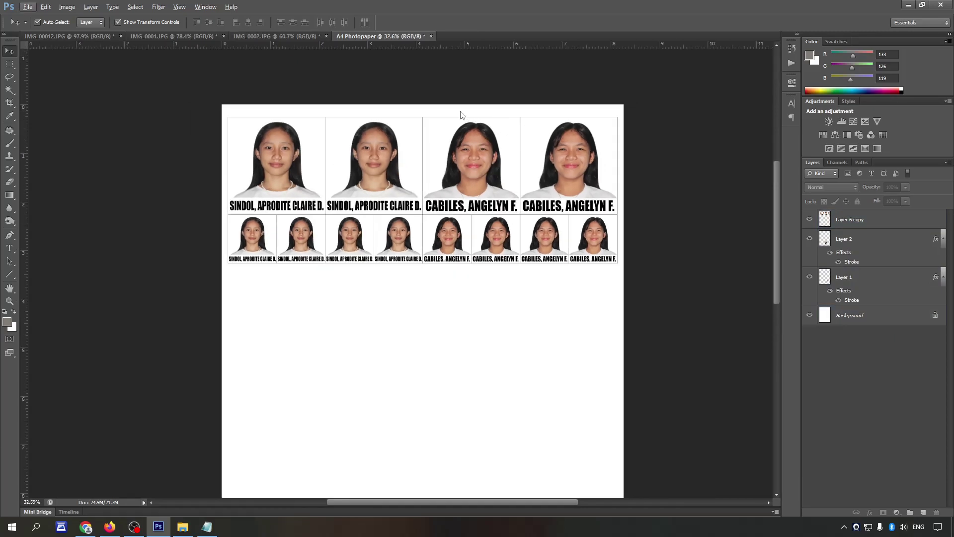
key(ctrl+s)
Step: Save the sheet as A4 Photopaper.psd on the Desktop, accepting compatibility
click(271, 99)
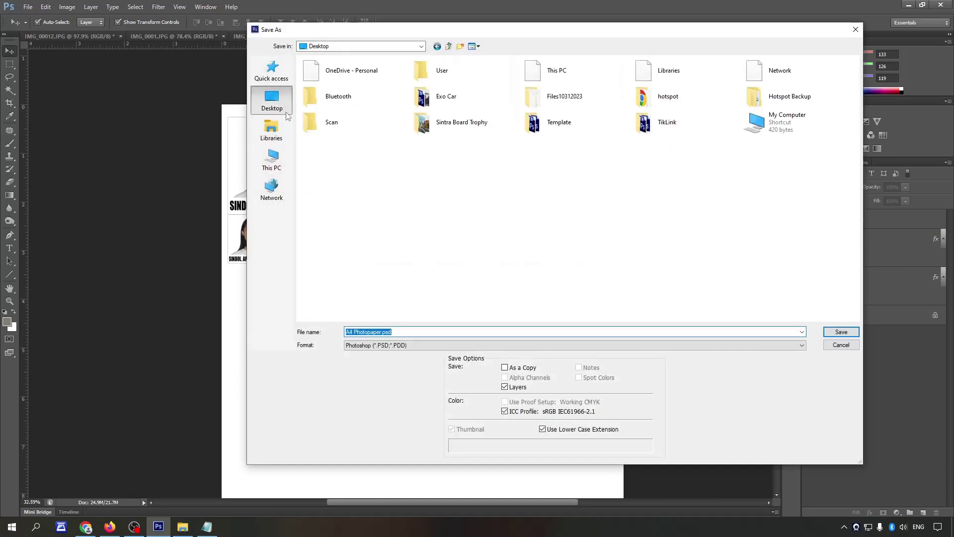
click(839, 332)
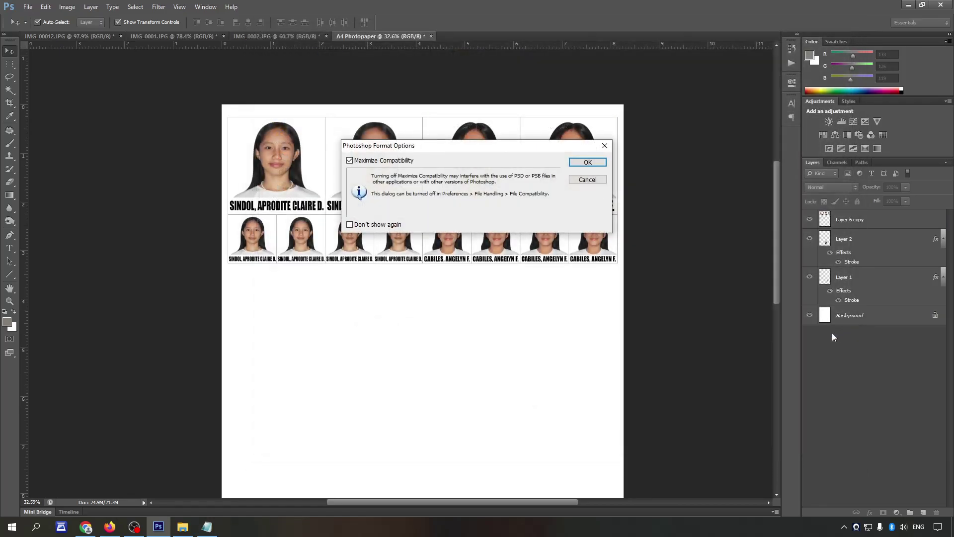
click(576, 164)
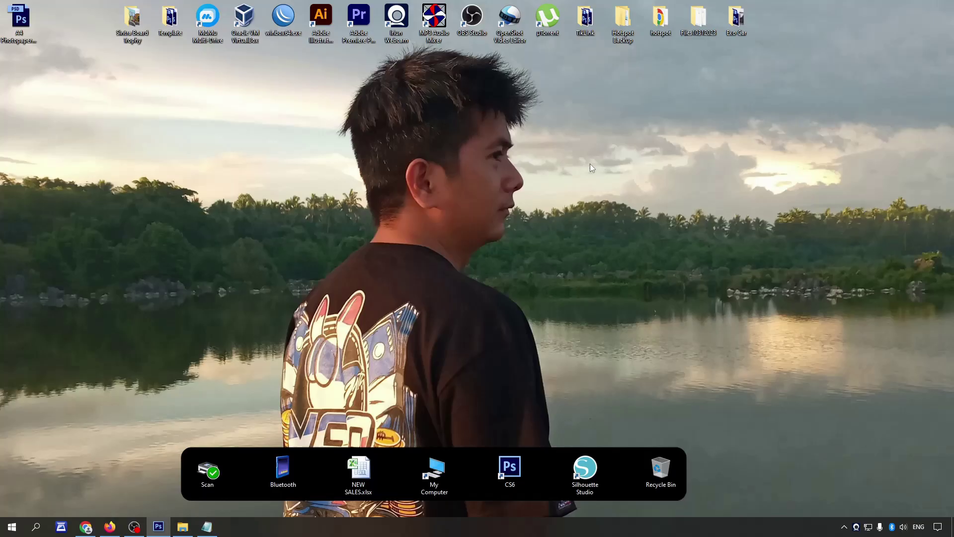
Step: Check the saved file on the Desktop, then return to the A4 Photopaper sheet in Photoshop
key(super+d)
click(22, 19)
click(164, 529)
click(268, 33)
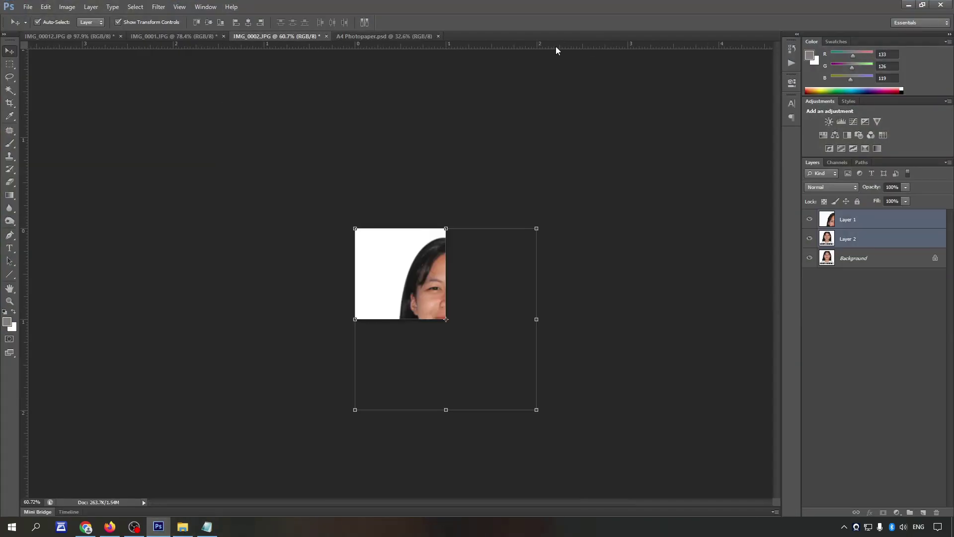
scroll(443, 183, up, 2)
click(374, 37)
click(308, 37)
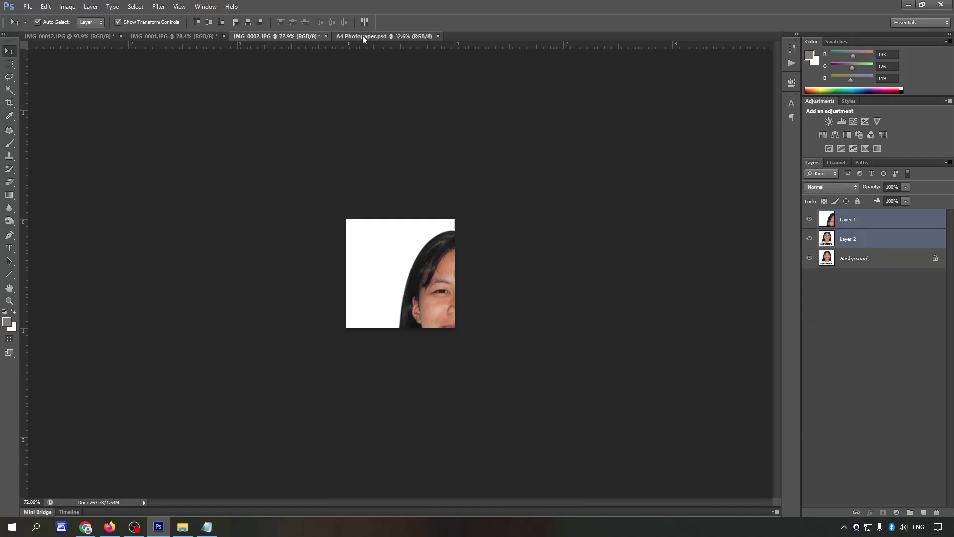
click(363, 37)
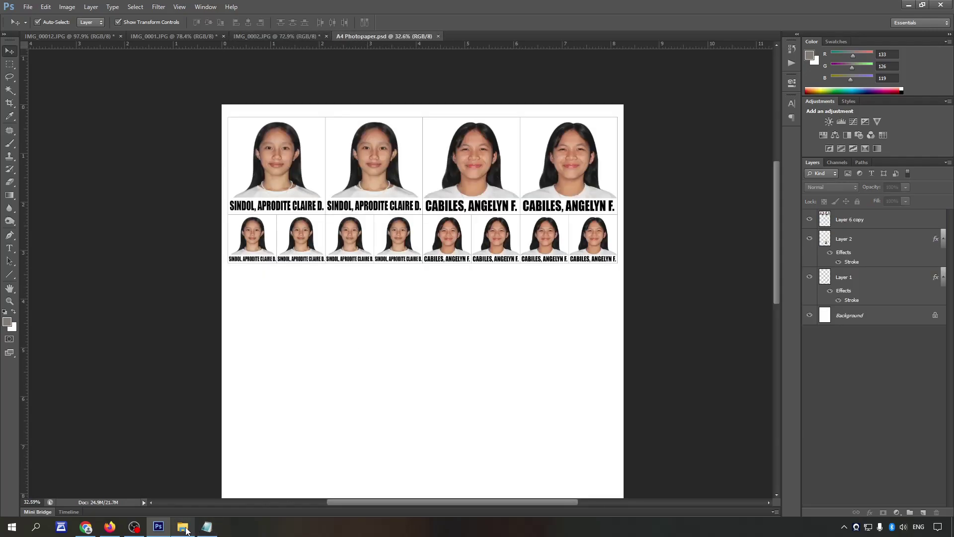
click(183, 528)
Step: Open IMG_0003.JPG and crop it to a slightly rotated 2 x 2 in head-and-shoulders square
click(483, 116)
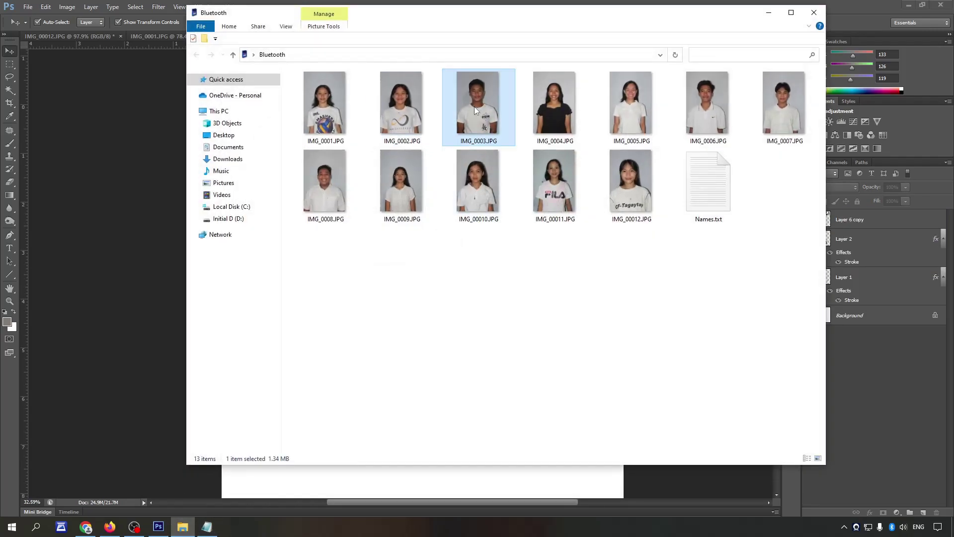
drag(474, 107, 888, 409)
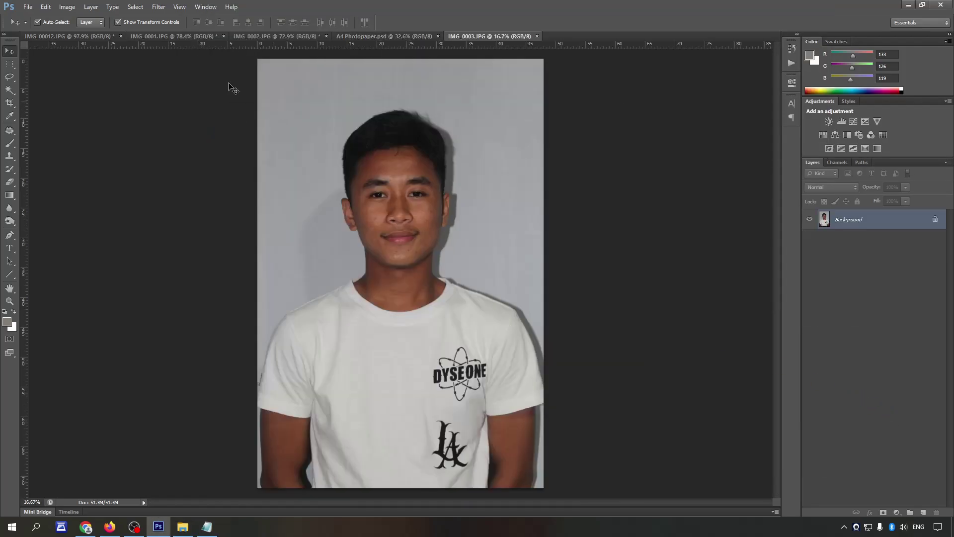
key(c)
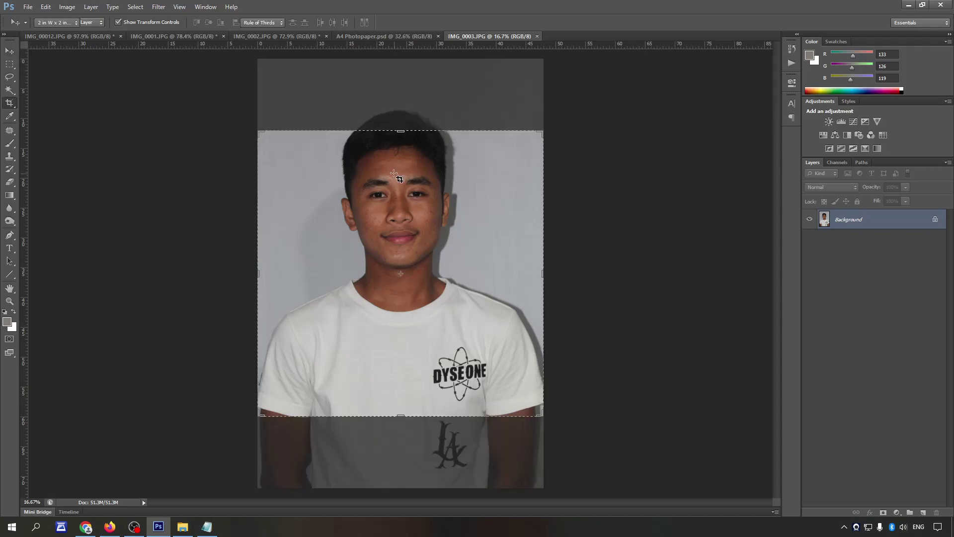
drag(542, 420, 544, 417)
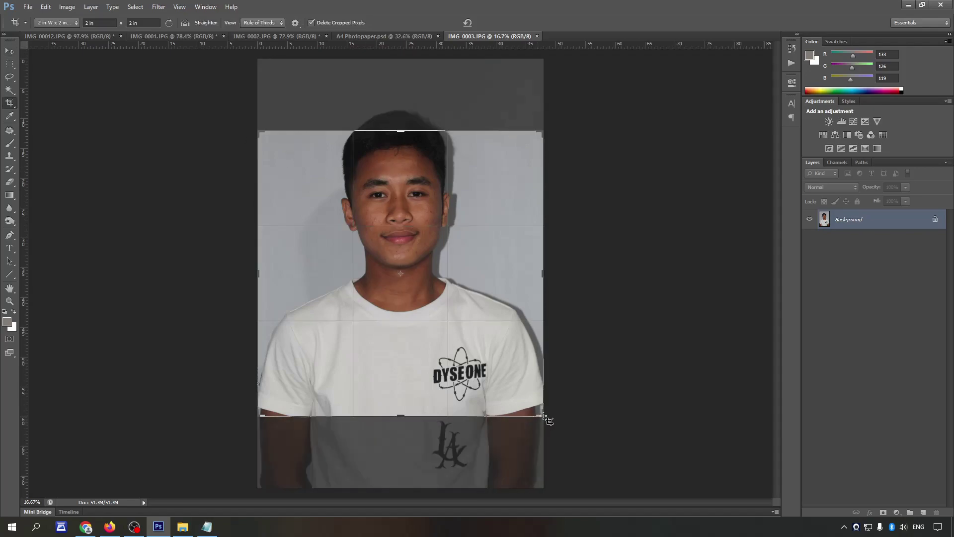
key(Escape)
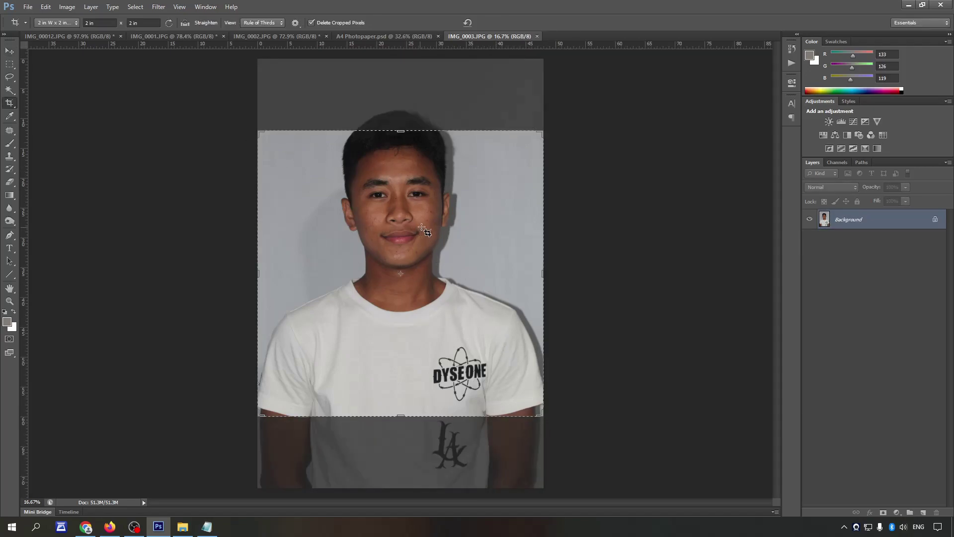
drag(547, 420, 463, 362)
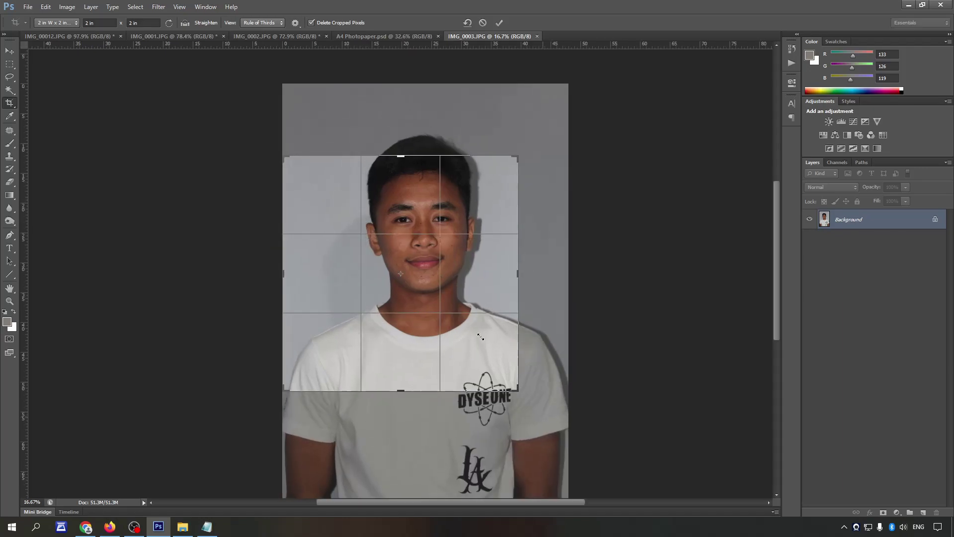
mouse_move(533, 392)
mouse_down()
mouse_move(519, 397)
mouse_move(528, 400)
mouse_move(515, 377)
mouse_move(546, 403)
mouse_up()
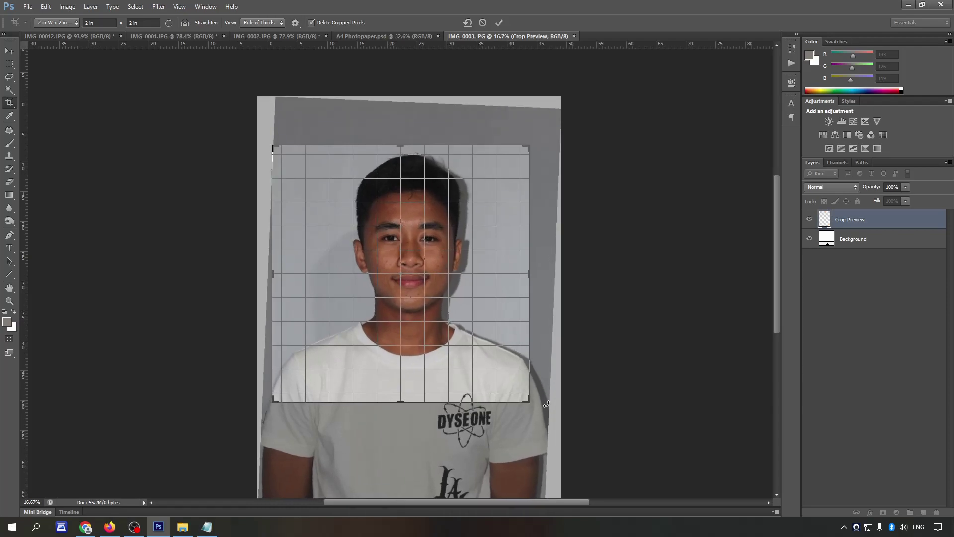
key(Return)
scroll(447, 281, up, 5)
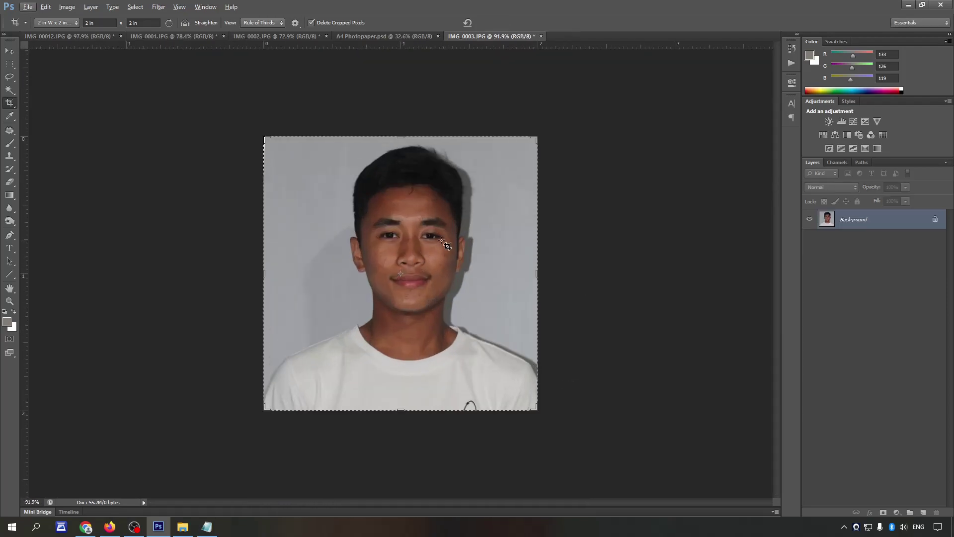
Step: With the Pen tool, place anchors along the left shoulder up to the neck
key(p)
scroll(441, 284, up, 2)
scroll(373, 323, up, 3)
scroll(245, 378, down, 1)
drag(244, 378, 496, 177)
key(Tab)
scroll(149, 335, down, 2)
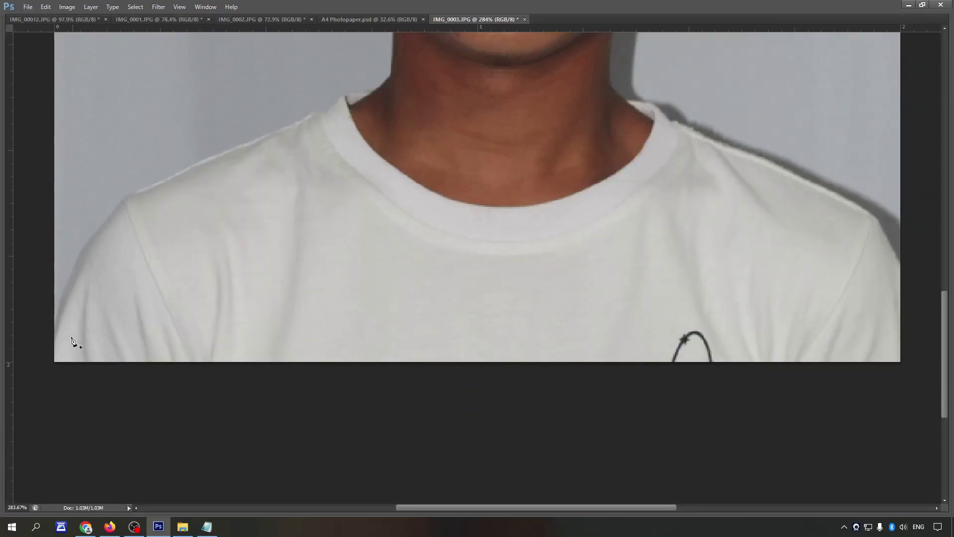
click(49, 337)
scroll(82, 299, up, 2)
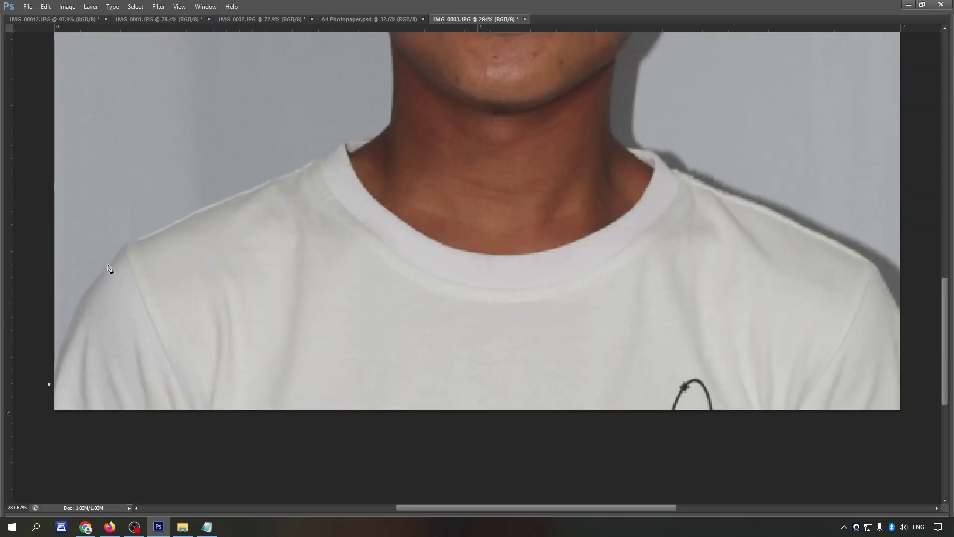
click(142, 239)
click(167, 225)
click(222, 204)
click(278, 183)
click(335, 153)
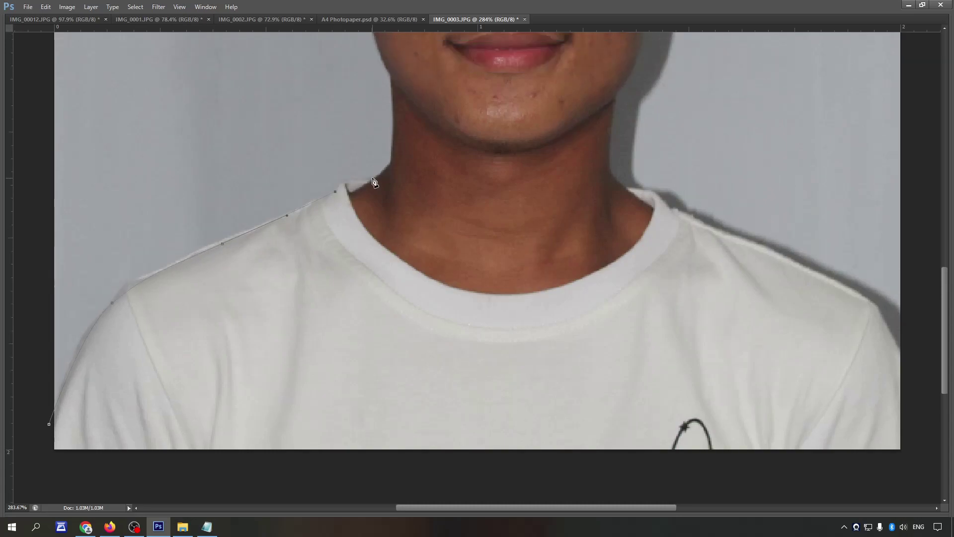
scroll(335, 156, up, 2)
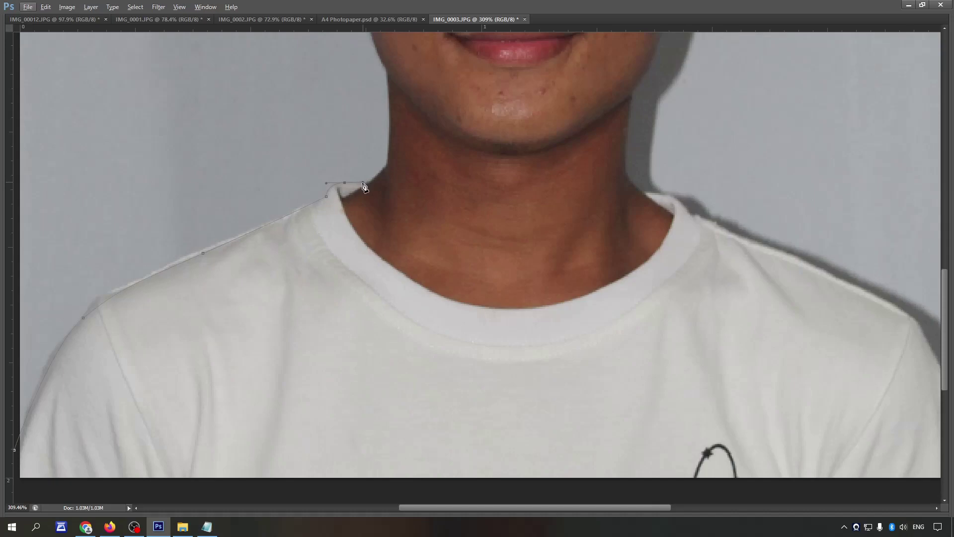
scroll(391, 164, up, 4)
Step: Extend the path up the jaw, curve it around the ear, and reach beside the hair
click(386, 162)
click(369, 116)
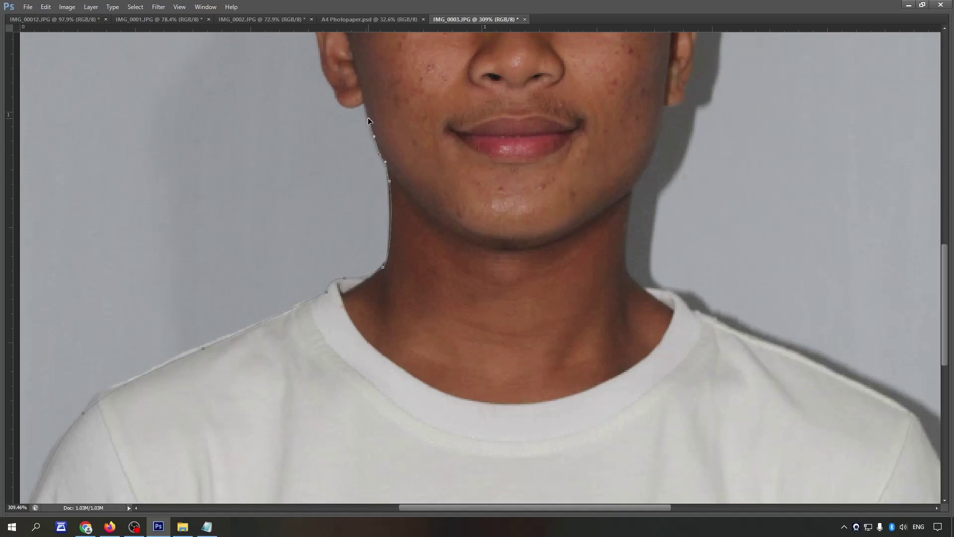
scroll(368, 117, up, 2)
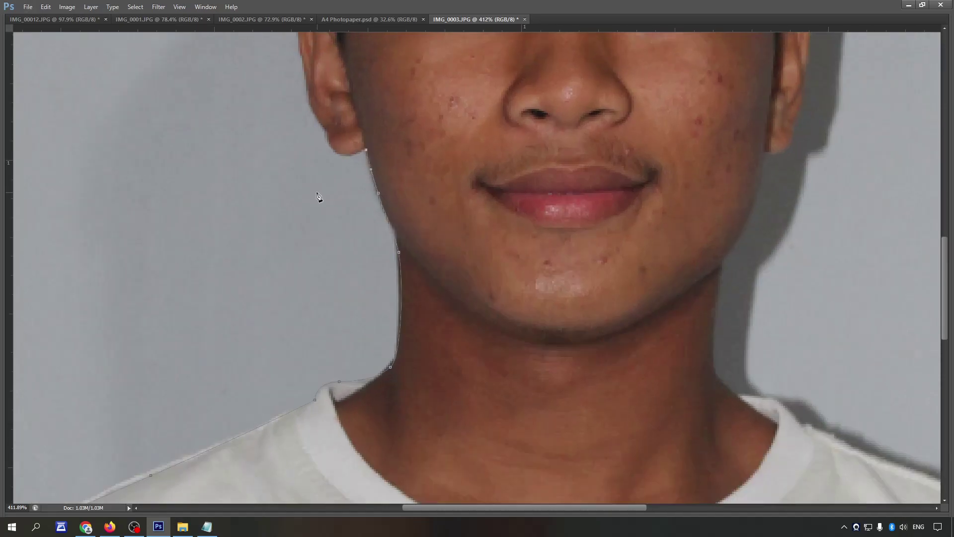
scroll(318, 199, up, 4)
drag(313, 211, 314, 209)
mouse_move(300, 153)
mouse_down()
mouse_move(295, 123)
mouse_move(359, 132)
mouse_up()
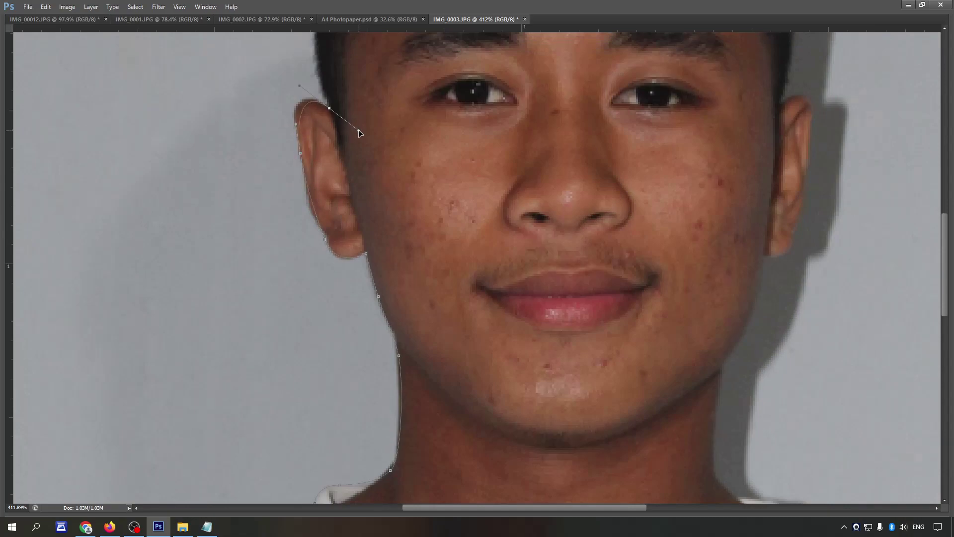
alt+click(329, 107)
scroll(301, 116, down, 3)
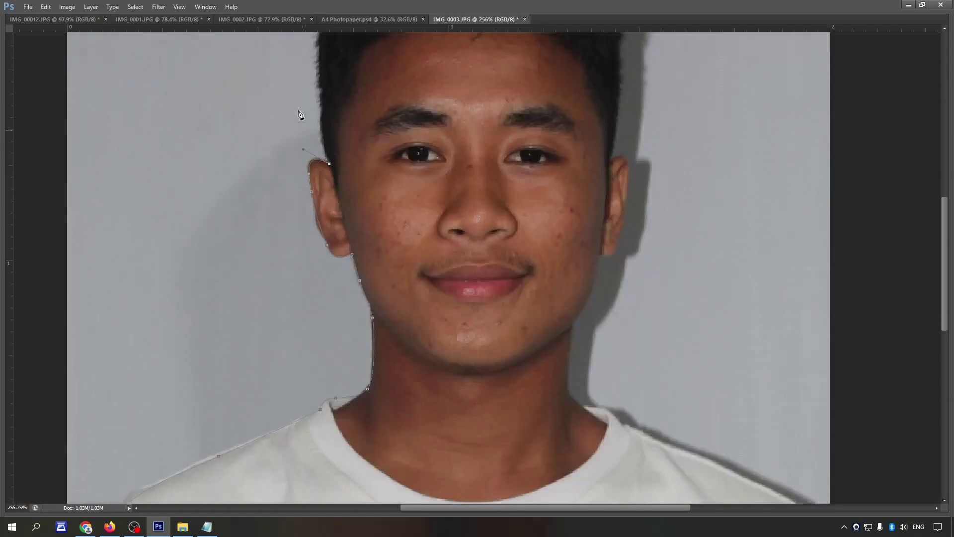
scroll(302, 116, up, 3)
drag(298, 154, 309, 66)
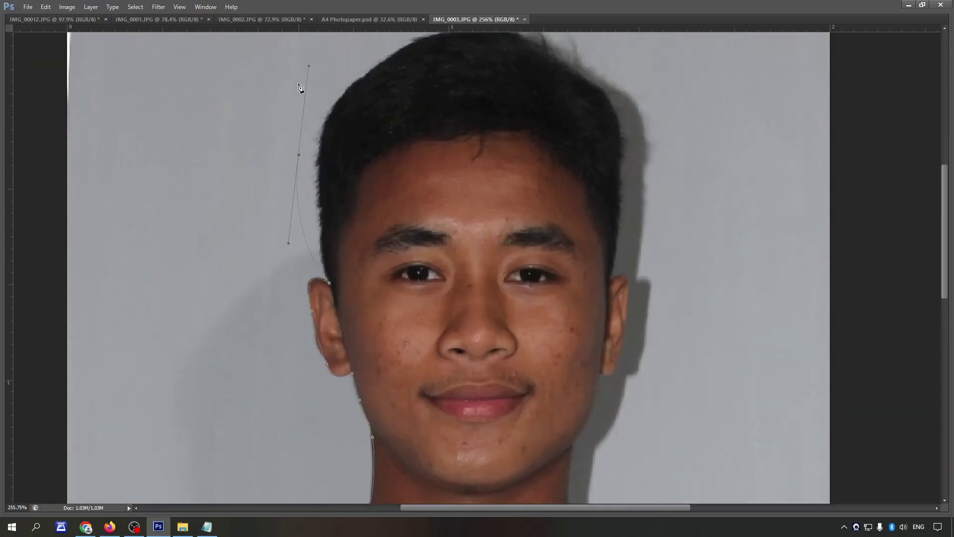
scroll(299, 87, up, 2)
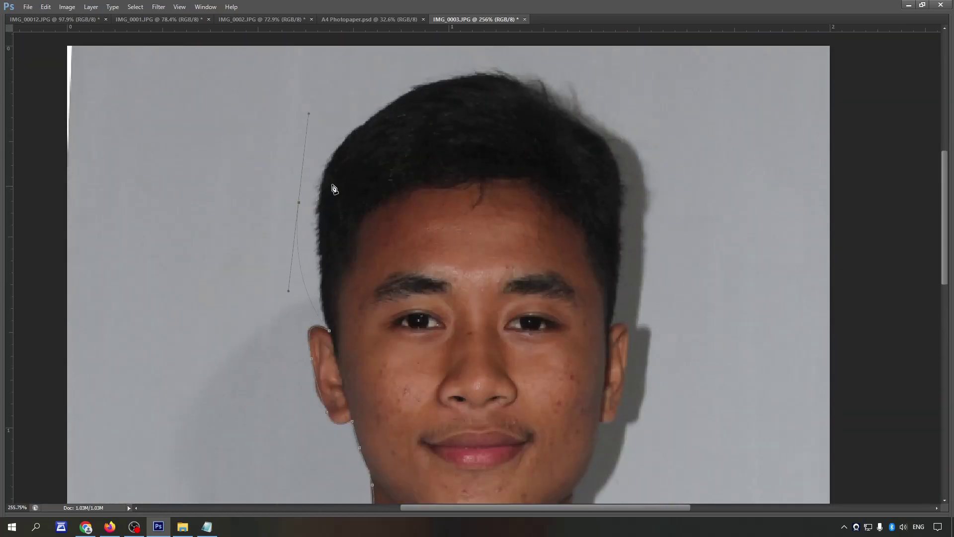
scroll(392, 158, up, 1)
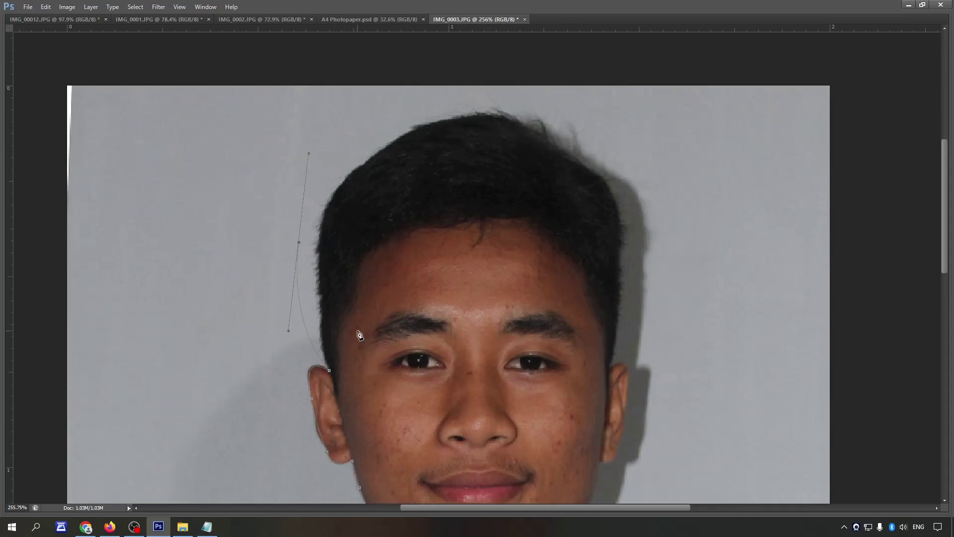
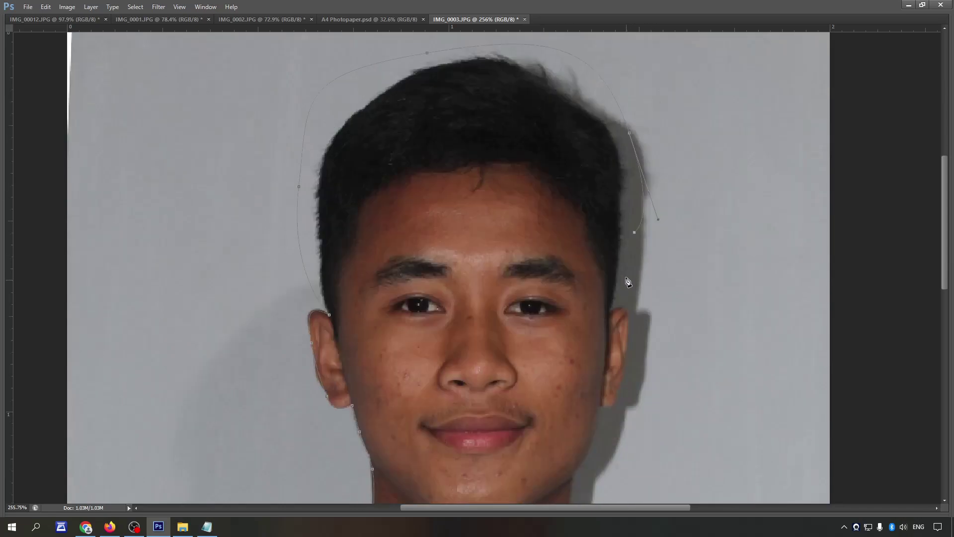
Step: Place pen anchors from the right temple down the ear to its bottom
scroll(631, 251, up, 2)
scroll(621, 192, down, 1)
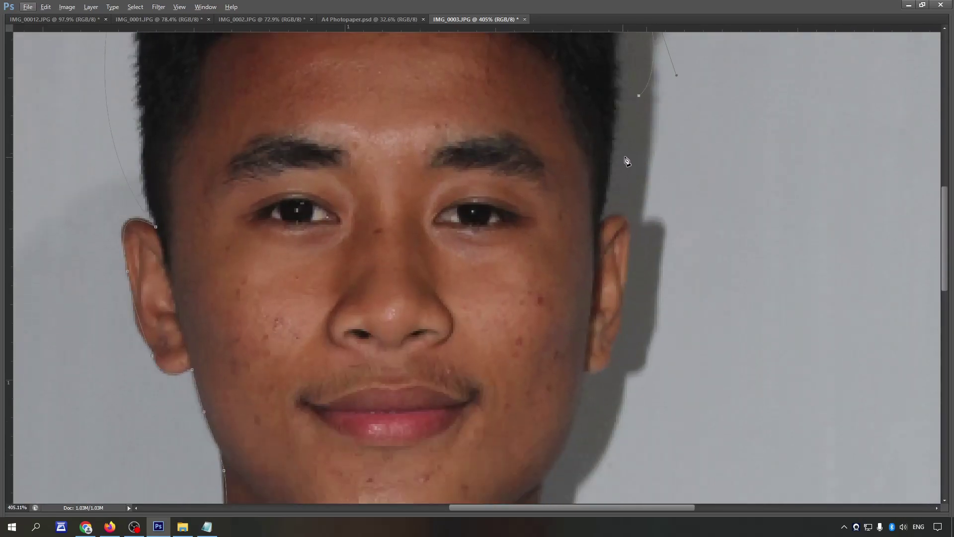
scroll(627, 160, down, 1)
click(612, 136)
click(600, 175)
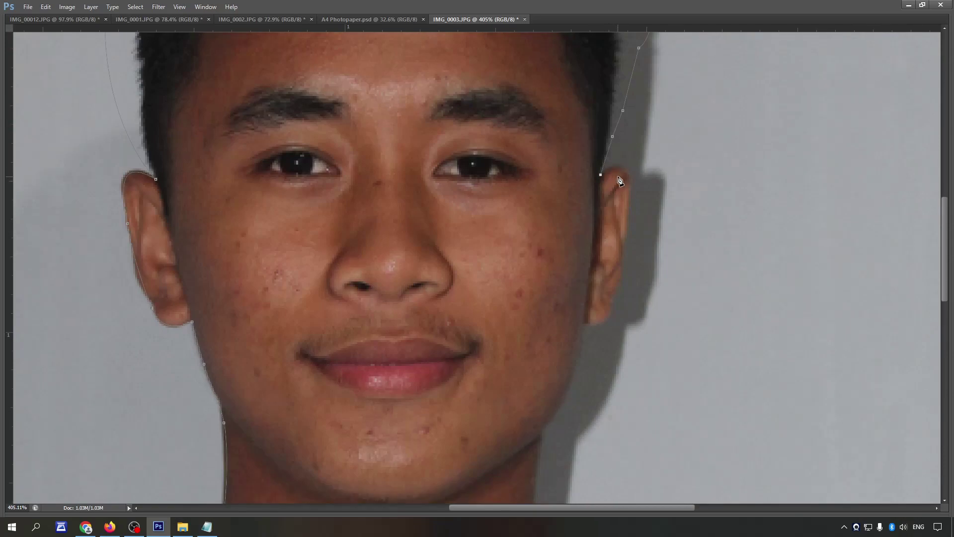
click(629, 225)
scroll(620, 273, down, 1)
mouse_move(613, 259)
mouse_down()
mouse_move(610, 277)
mouse_move(573, 292)
mouse_up()
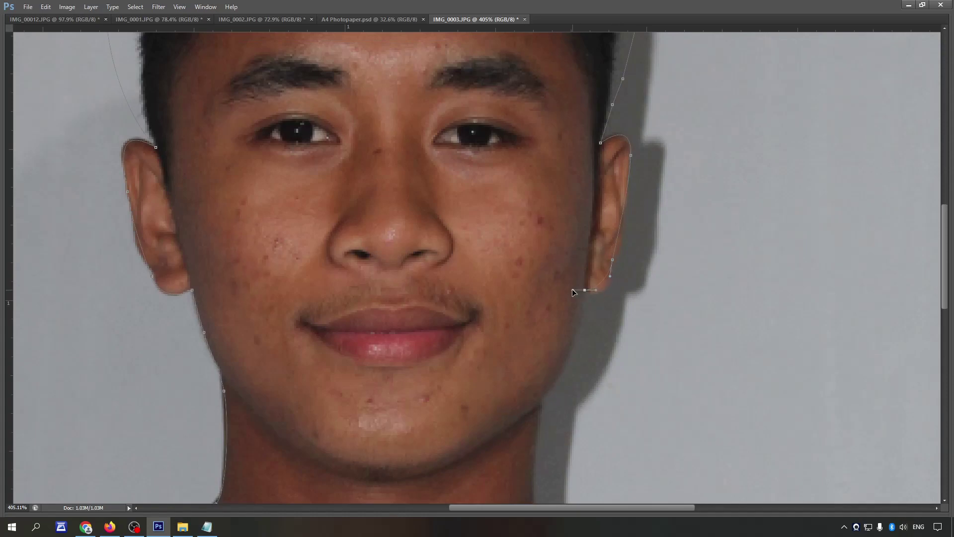
Step: Continue the pen path with curved anchors along the right jawline
mouse_move(564, 342)
mouse_down()
mouse_move(537, 162)
mouse_move(523, 220)
mouse_up()
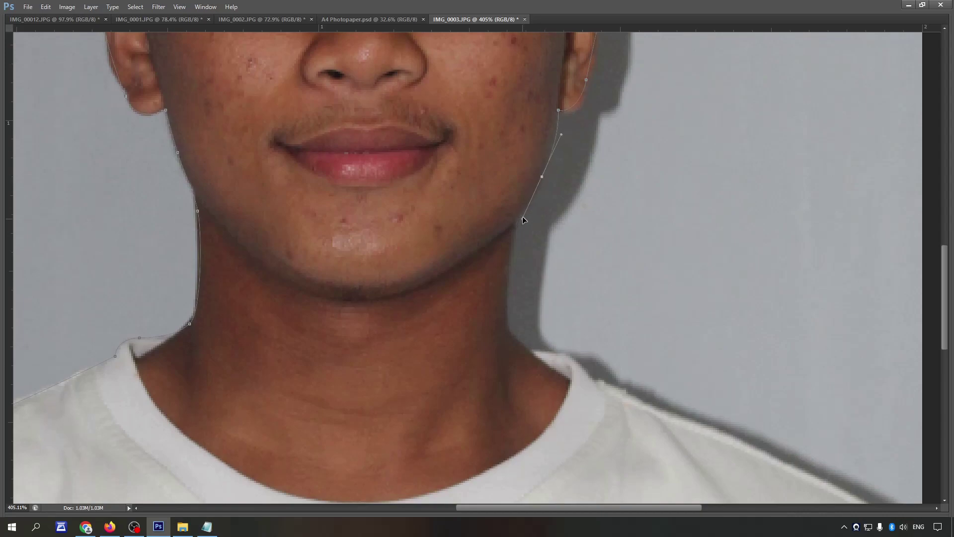
drag(542, 176, 536, 187)
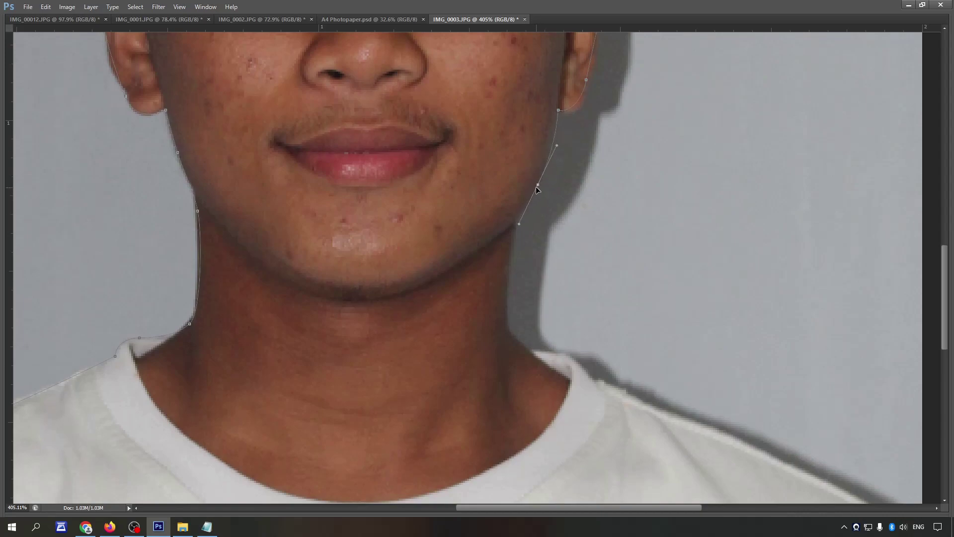
click(515, 227)
scroll(522, 263, down, 2)
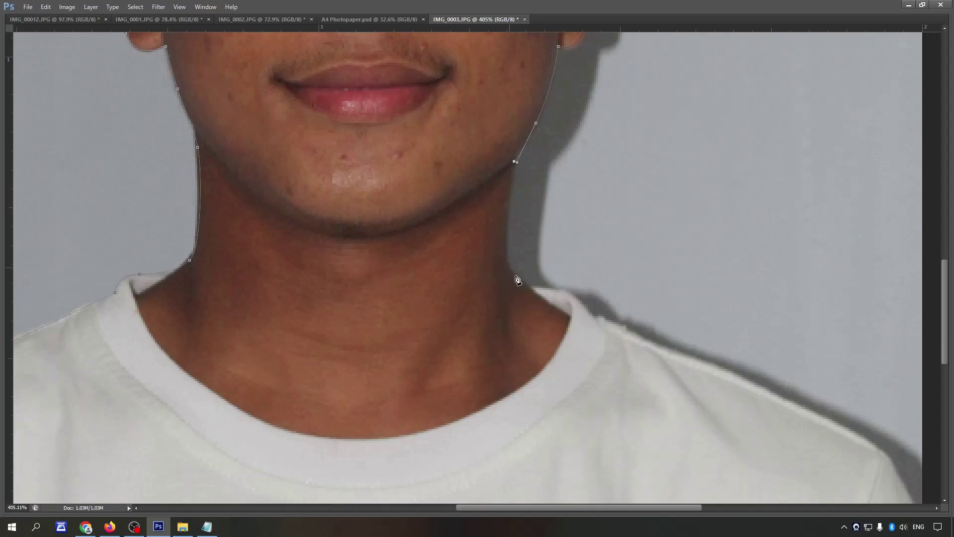
scroll(585, 269, down, 2)
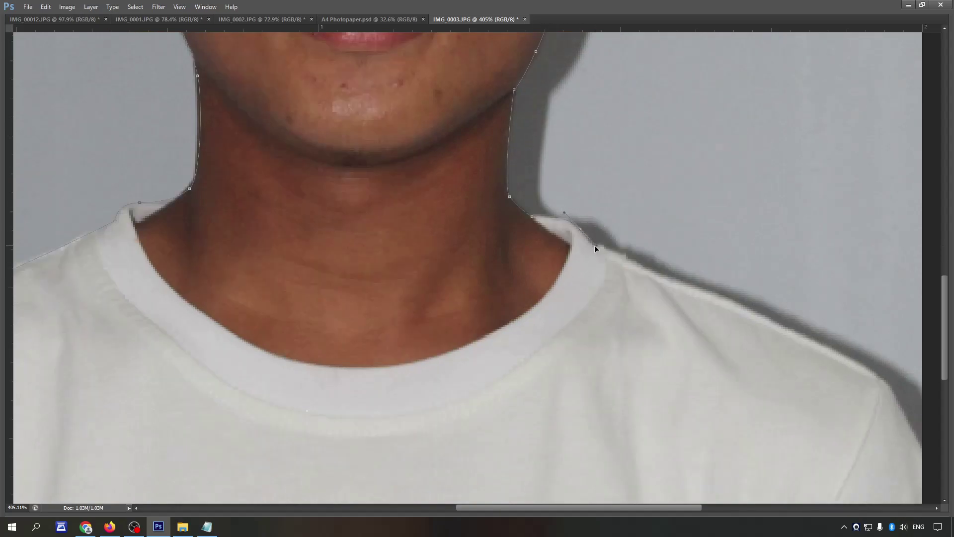
Step: Extend the path around the right shoulder and below the bottom of the photo
drag(625, 208, 454, 151)
click(536, 193)
scroll(676, 237, down, 2)
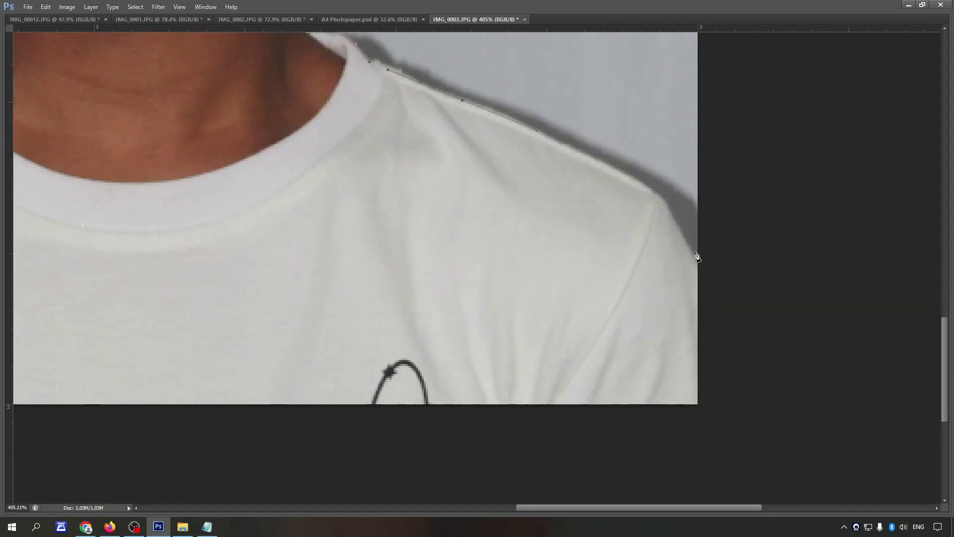
drag(700, 281, 719, 375)
scroll(669, 330, down, 8)
click(507, 426)
click(457, 413)
Step: Close the outline and turn the path into a selection with 0 feather
click(400, 402)
click(364, 377)
right_click(485, 297)
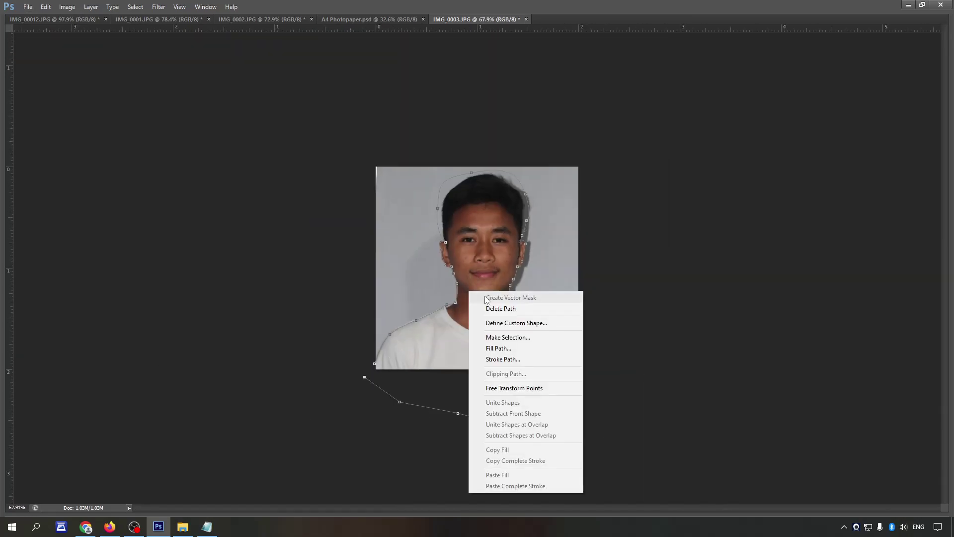
click(517, 337)
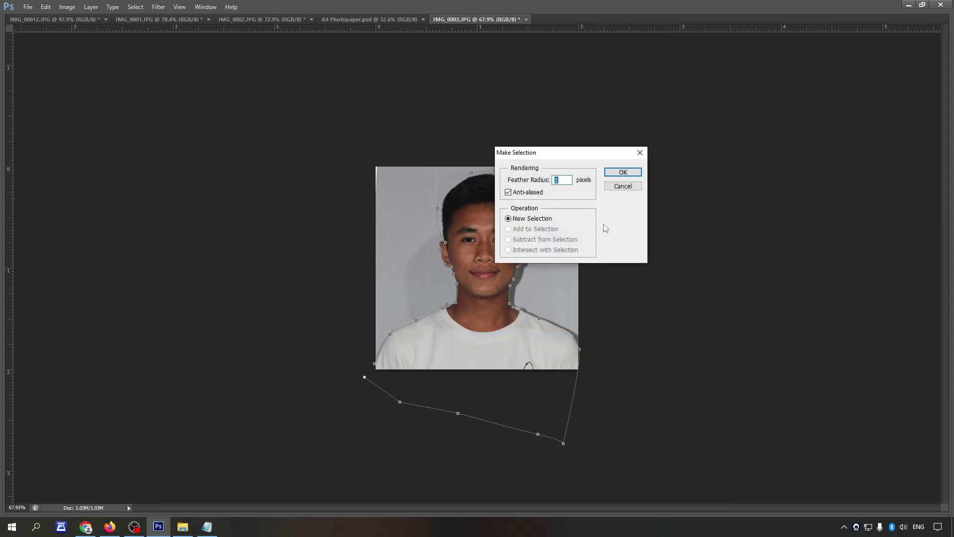
click(626, 173)
Step: Copy the selected person to Layer 1, fill the Background white and deselect
key(Tab)
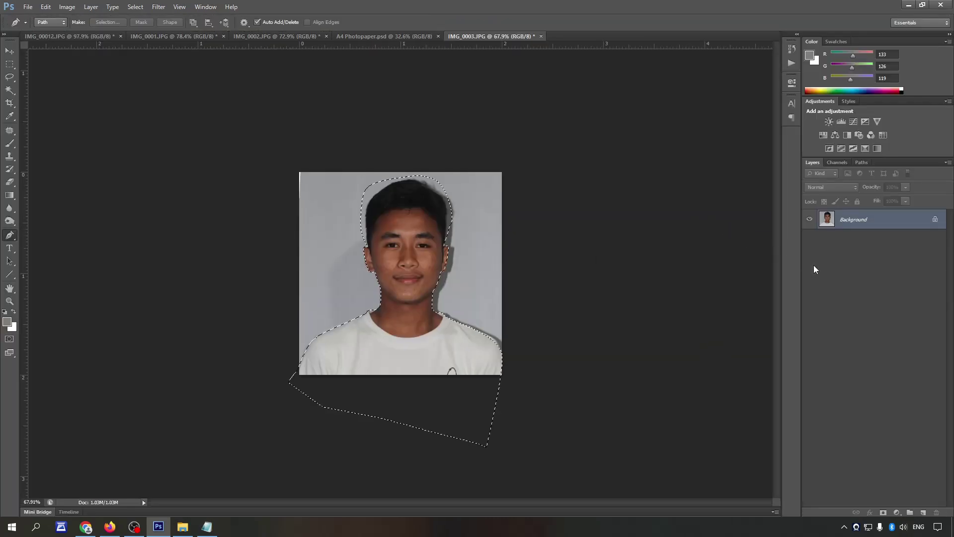
key(ctrl+j)
click(846, 239)
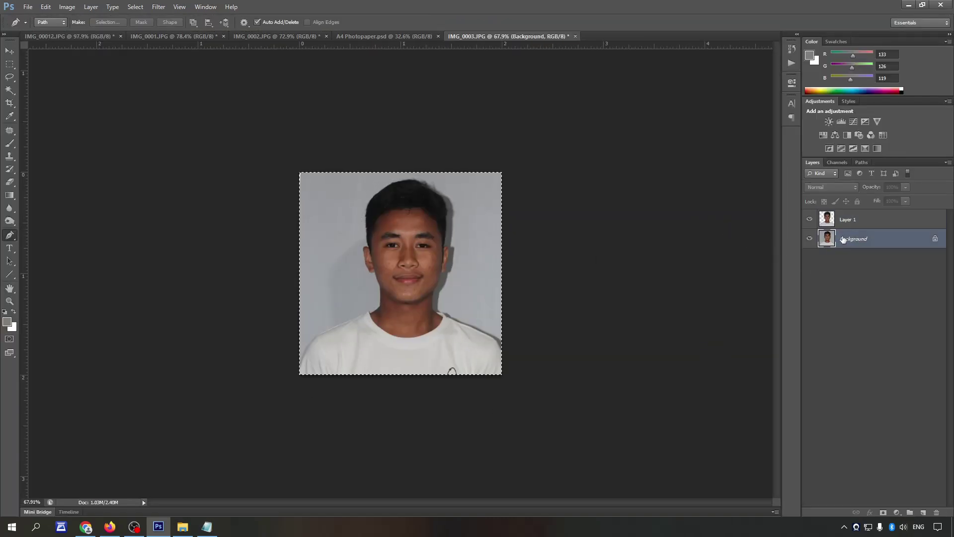
key(ctrl+BackSpace)
key(ctrl+d)
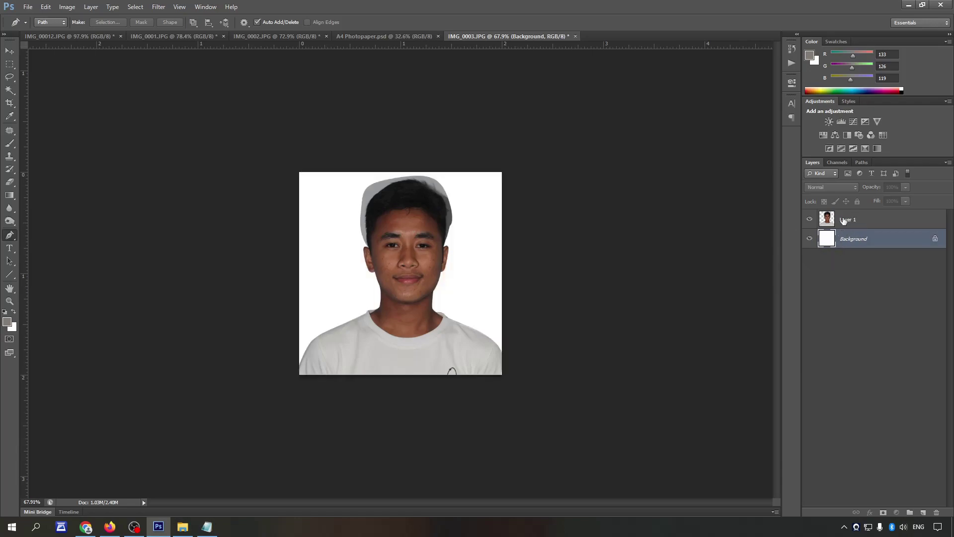
Step: Duplicate the cut-out Layer 1 into Layer 1 copy
click(843, 220)
key(v)
scroll(472, 220, up, 2)
scroll(467, 159, up, 1)
scroll(466, 153, up, 1)
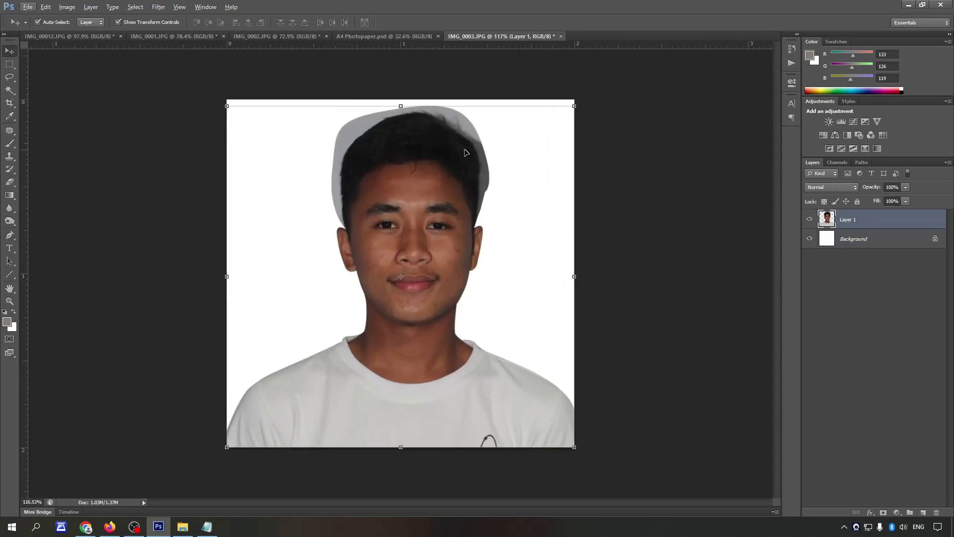
key(ctrl+j)
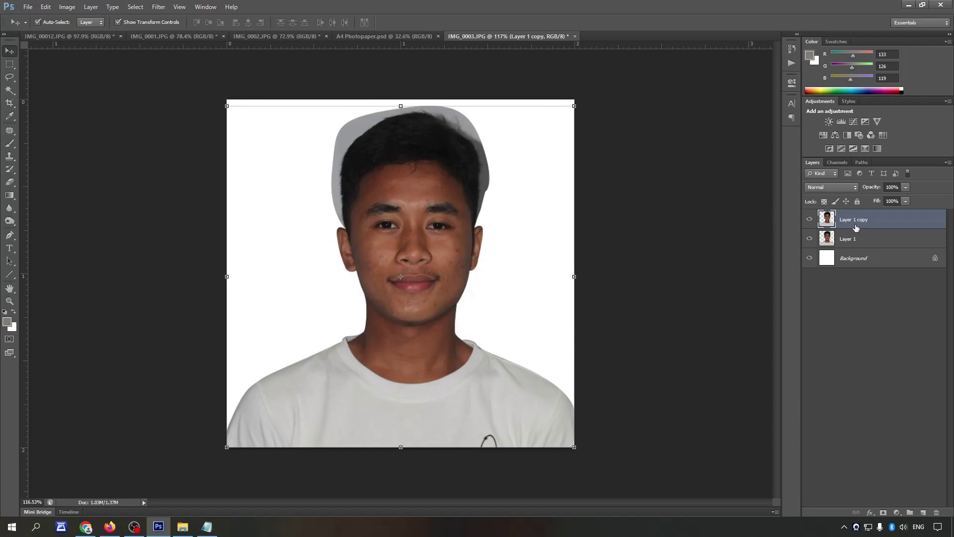
Step: Apply Curves to Layer 1, setting the grey hat as the white point
click(815, 232)
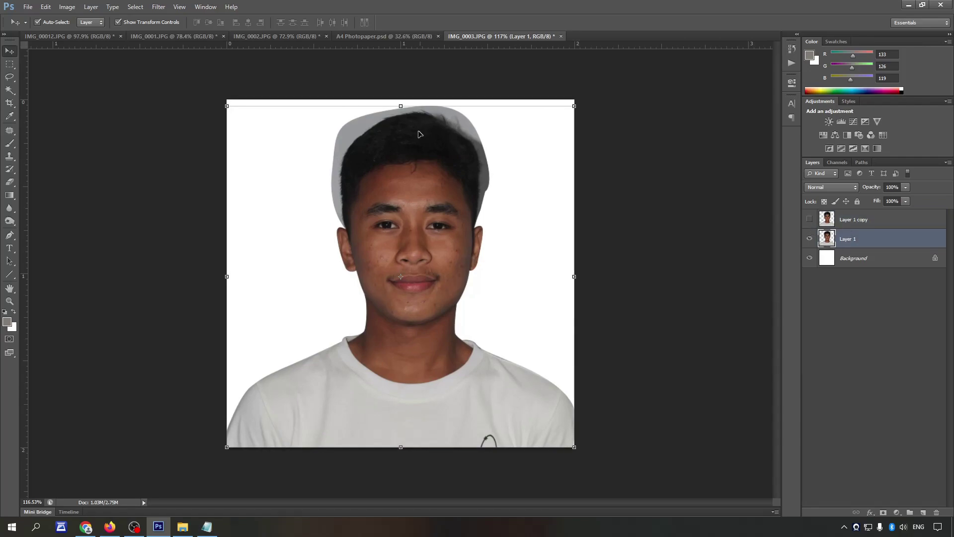
key(ctrl+m)
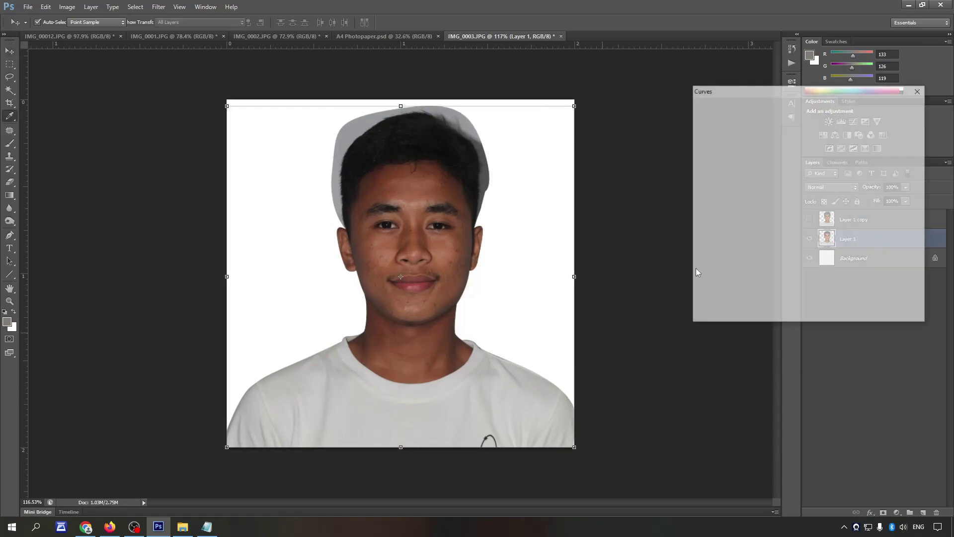
click(796, 285)
scroll(422, 201, up, 2)
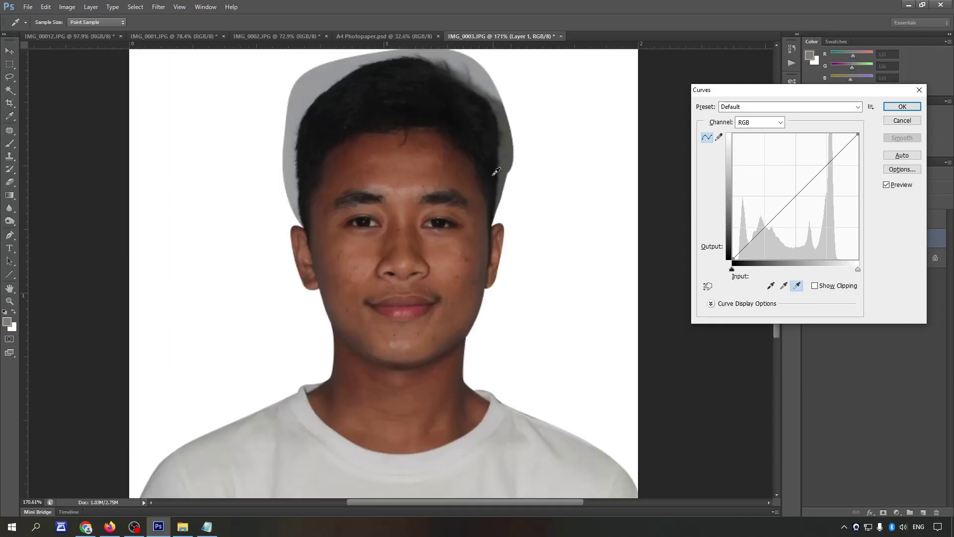
click(503, 145)
click(508, 130)
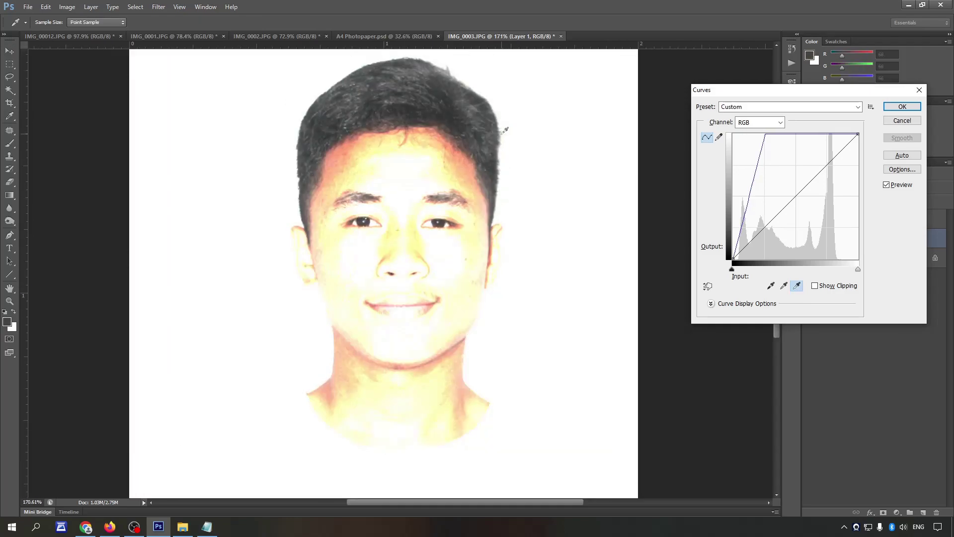
Step: Select Layer 1 copy and set up a soft 30-pixel Eraser brush
scroll(507, 138, down, 2)
key(Return)
key(v)
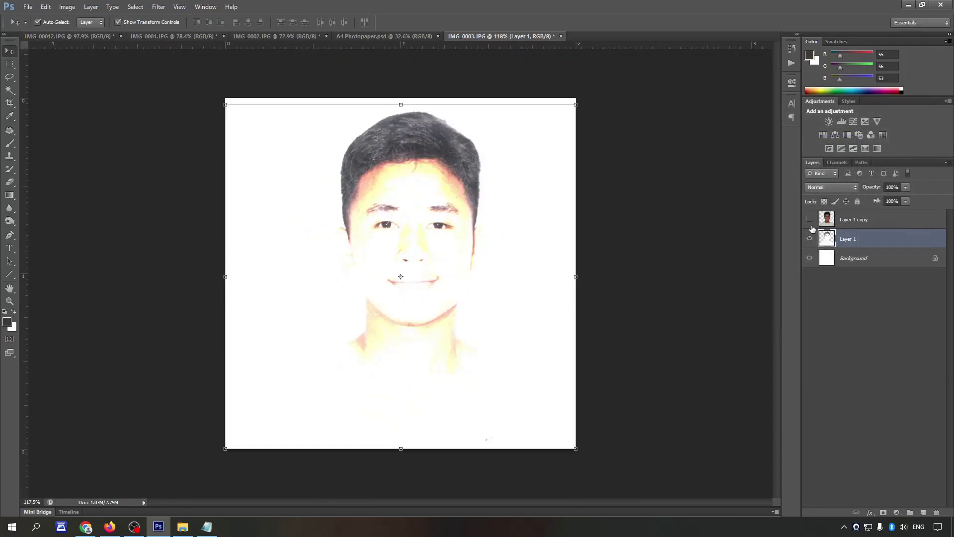
click(834, 225)
key(e)
scroll(505, 167, up, 3)
right_click(505, 147)
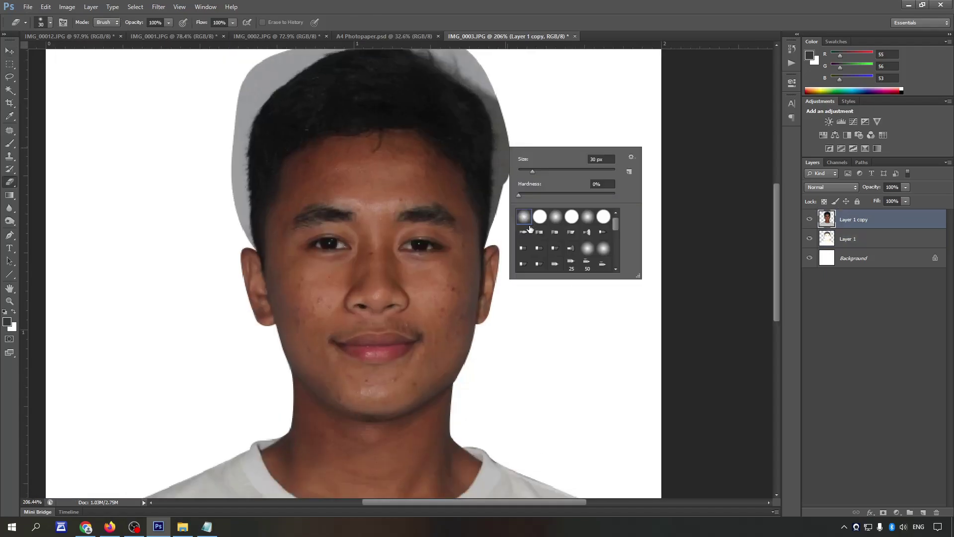
Step: Erase the grey halo to the right of the hair, resizing the brush as needed
click(499, 136)
drag(499, 115, 510, 197)
scroll(512, 180, down, 1)
key(bracketleft)
key(bracketleft)
key(bracketleft)
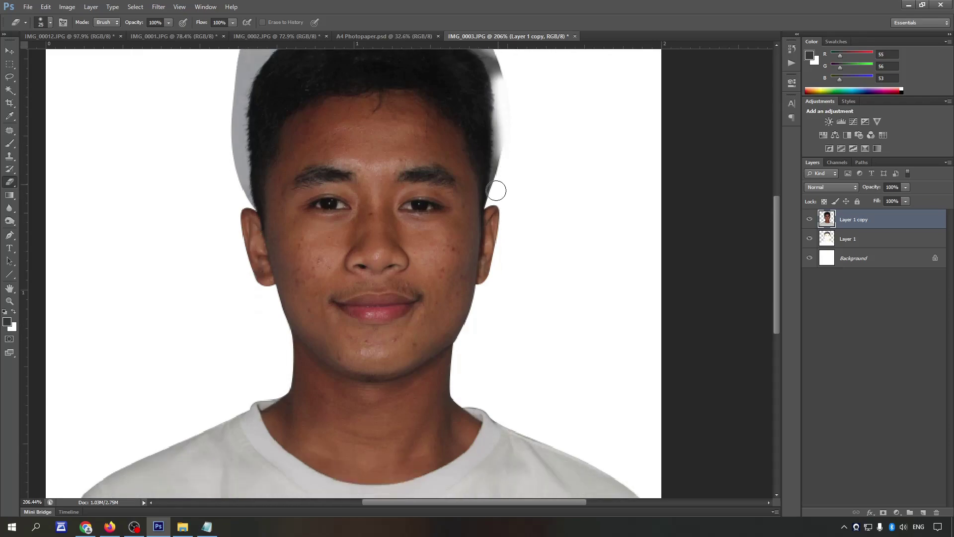
key(bracketleft)
key(bracketleft)
scroll(489, 197, up, 1)
key(bracketright)
key(bracketright)
key(bracketright)
drag(501, 188, 501, 119)
Step: Erase the grey halo above the hair and redo a stroke along its edge
scroll(501, 119, up, 1)
key(bracketright)
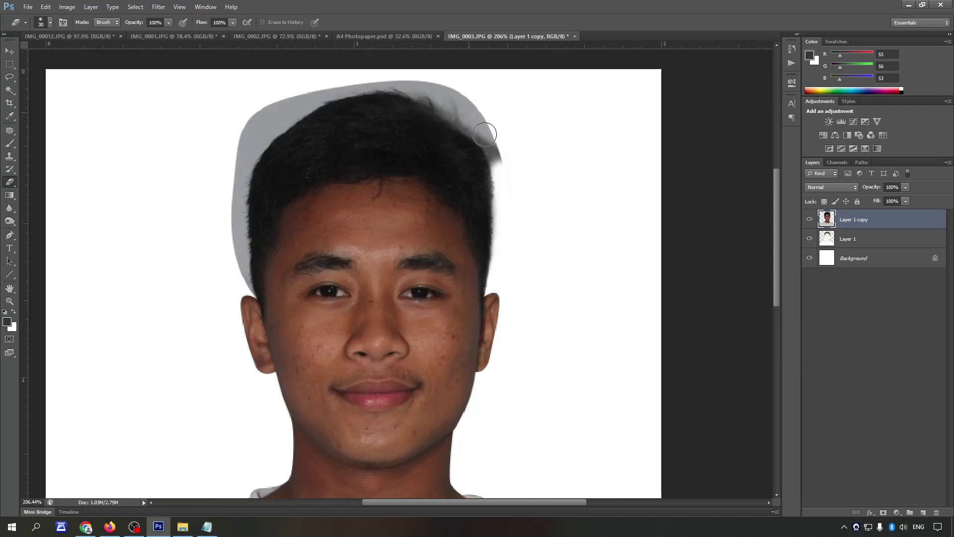
mouse_move(513, 172)
mouse_down()
mouse_move(424, 77)
mouse_move(443, 75)
mouse_move(472, 132)
mouse_move(456, 111)
mouse_move(402, 86)
mouse_move(434, 85)
mouse_move(255, 102)
mouse_up()
scroll(242, 172, down, 2)
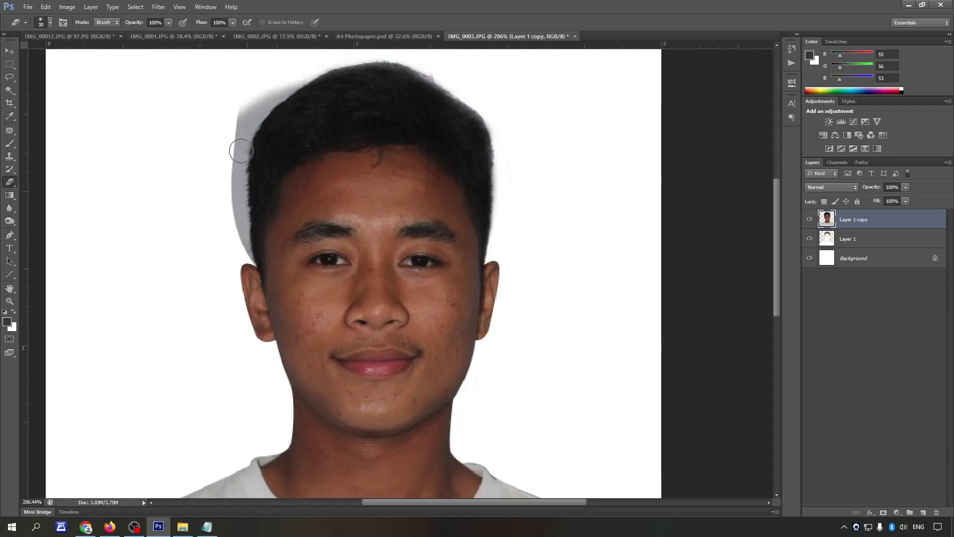
key(bracketleft)
key(bracketleft)
key(bracketleft)
key(bracketleft)
scroll(254, 180, up, 1)
scroll(256, 194, up, 3)
scroll(260, 211, down, 1)
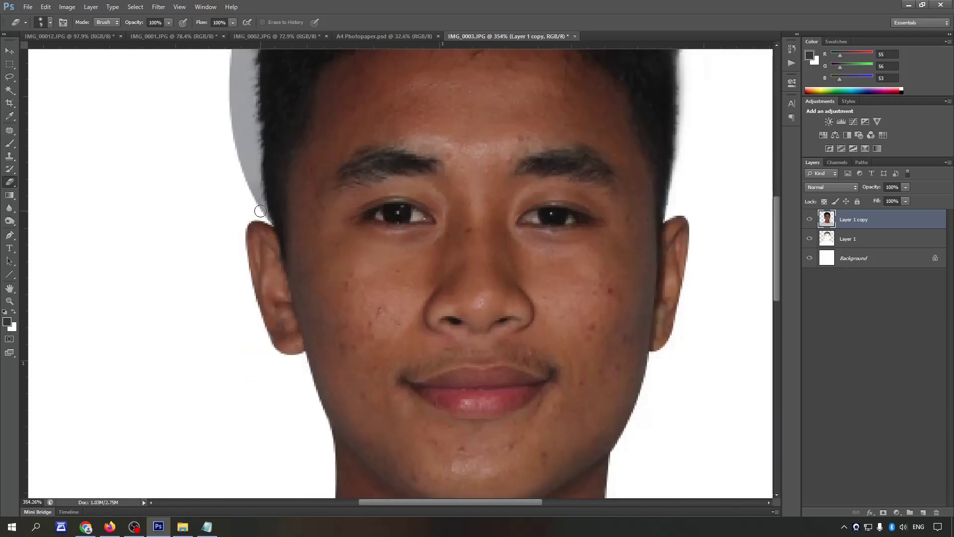
scroll(280, 200, down, 1)
mouse_move(268, 200)
mouse_down()
mouse_move(255, 173)
mouse_move(261, 188)
mouse_up()
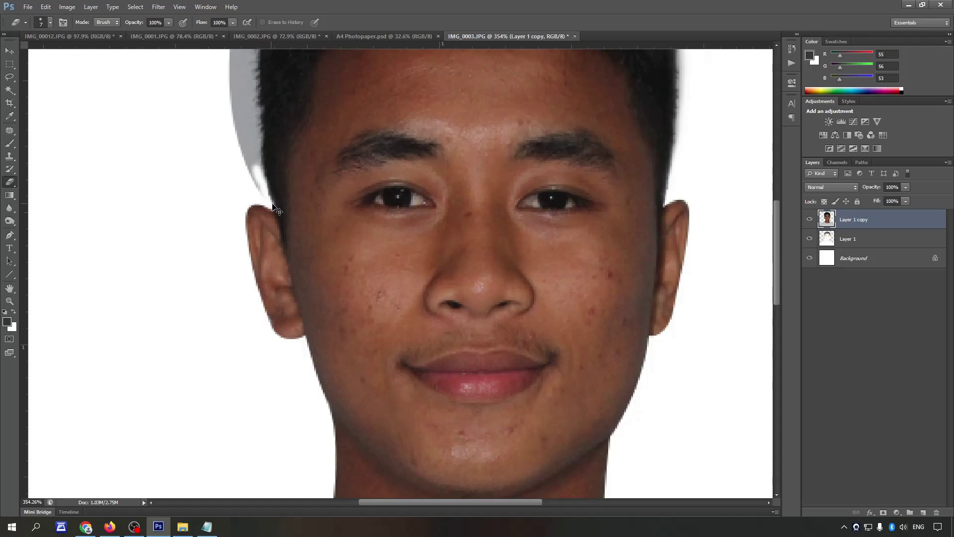
key(ctrl+z)
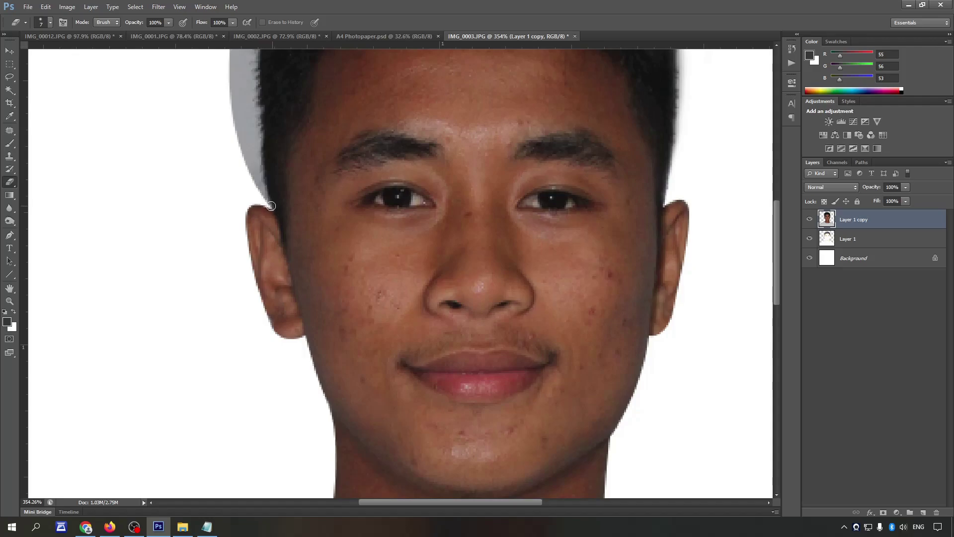
drag(269, 200, 253, 160)
Step: Erase the grey fringe on the left side of the hair with a smaller brush
scroll(274, 179, down, 3)
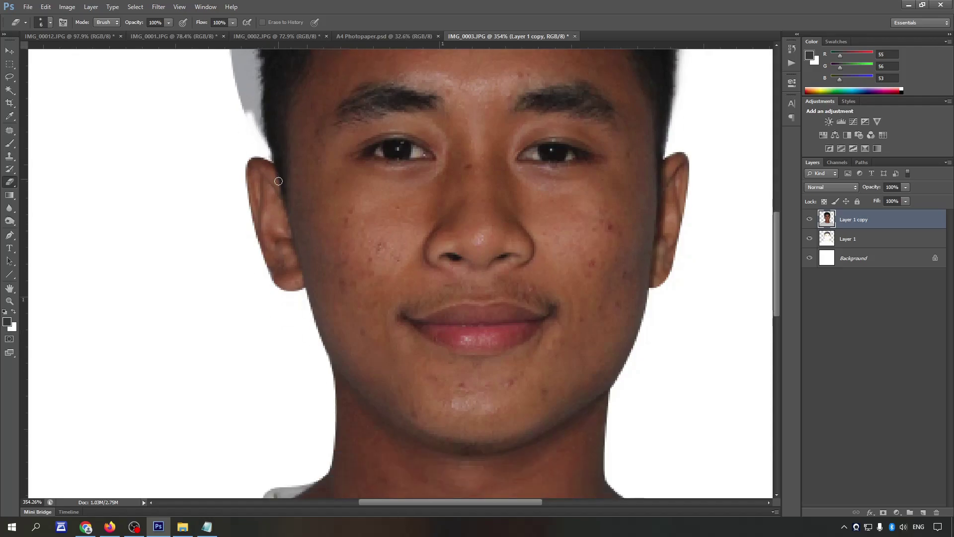
scroll(260, 139, up, 3)
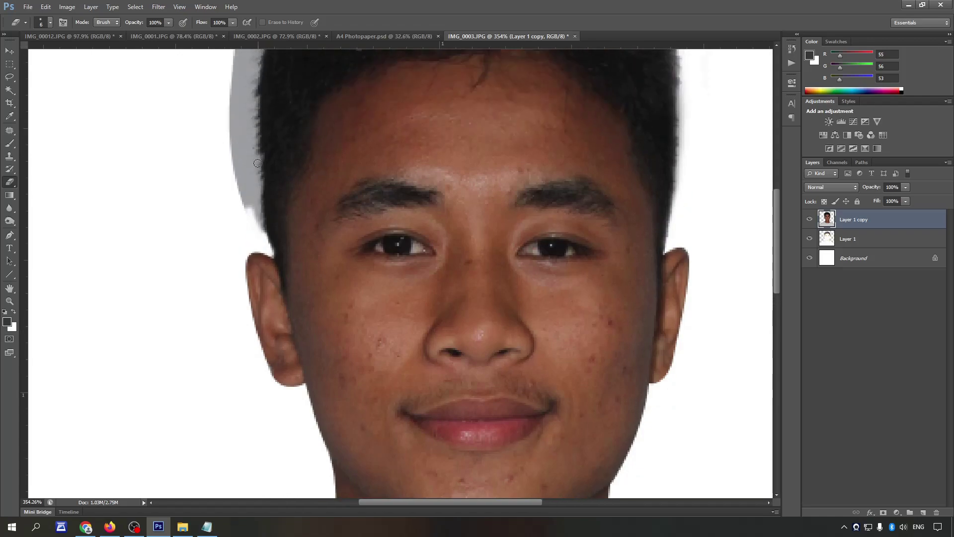
key(bracketright)
mouse_move(252, 215)
mouse_down()
mouse_move(237, 145)
mouse_move(253, 191)
mouse_up()
key(ctrl+z)
scroll(262, 199, down, 1)
key(bracketleft)
key(bracketleft)
key(bracketleft)
key(bracketright)
mouse_move(246, 165)
mouse_down()
mouse_move(250, 189)
mouse_move(240, 133)
mouse_move(245, 166)
mouse_up()
scroll(245, 166, down, 1)
key(bracketleft)
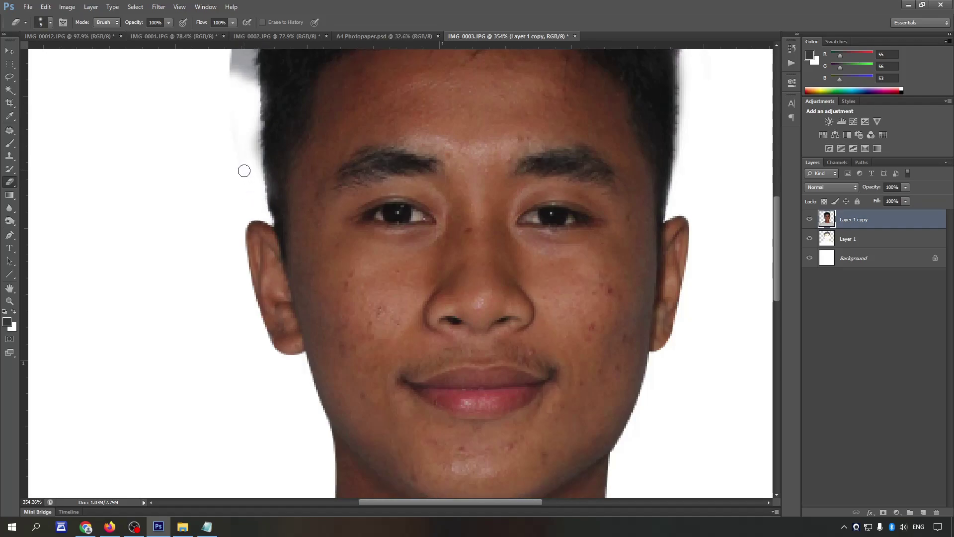
scroll(243, 168, up, 3)
key(bracketright)
key(bracketright)
key(bracketright)
mouse_move(237, 119)
mouse_down()
mouse_move(236, 183)
mouse_move(230, 135)
mouse_move(241, 153)
mouse_up()
Step: Erase the remaining grey fringe along the top of the hair
scroll(239, 149, up, 2)
scroll(233, 174, up, 2)
mouse_move(321, 131)
mouse_down()
mouse_move(424, 79)
mouse_move(515, 65)
mouse_up()
scroll(596, 112, down, 1)
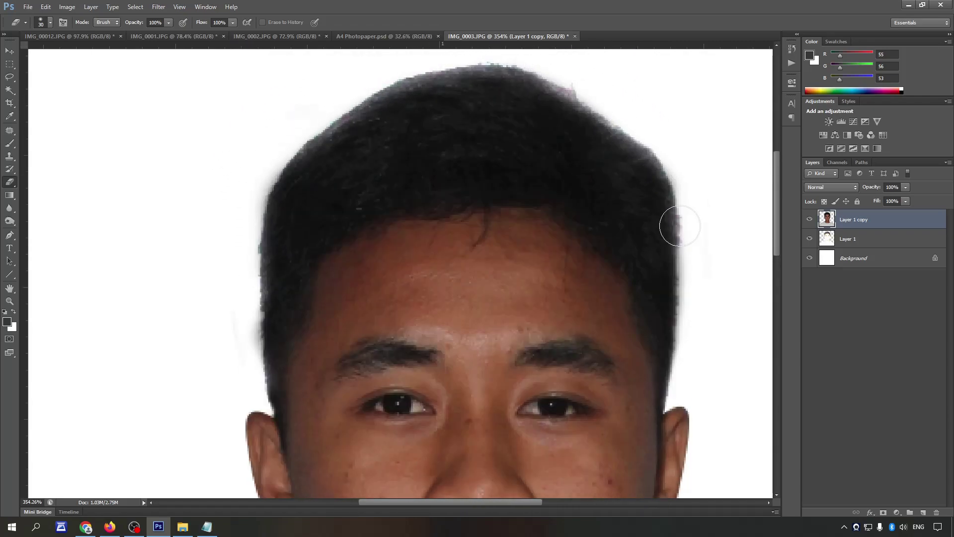
scroll(697, 292, down, 3)
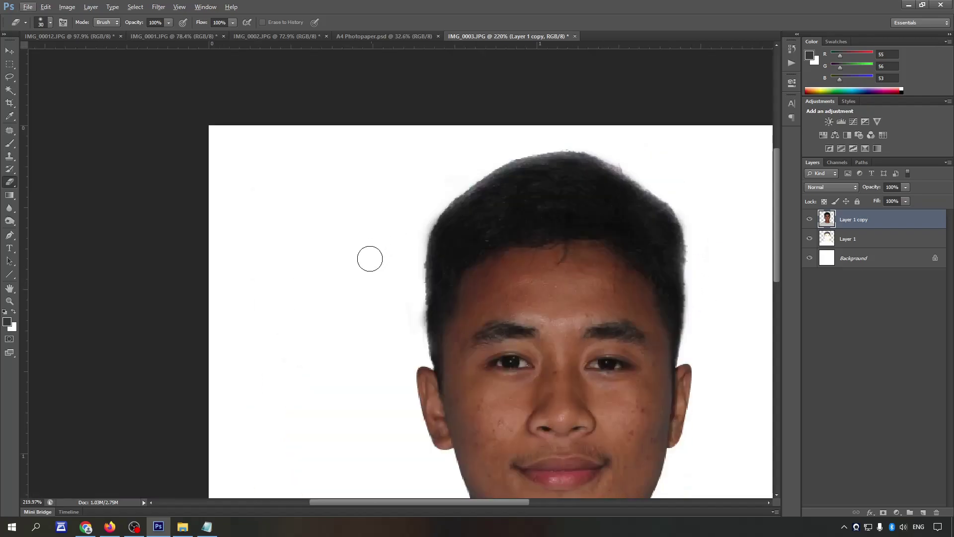
scroll(415, 272, up, 3)
scroll(525, 230, down, 3)
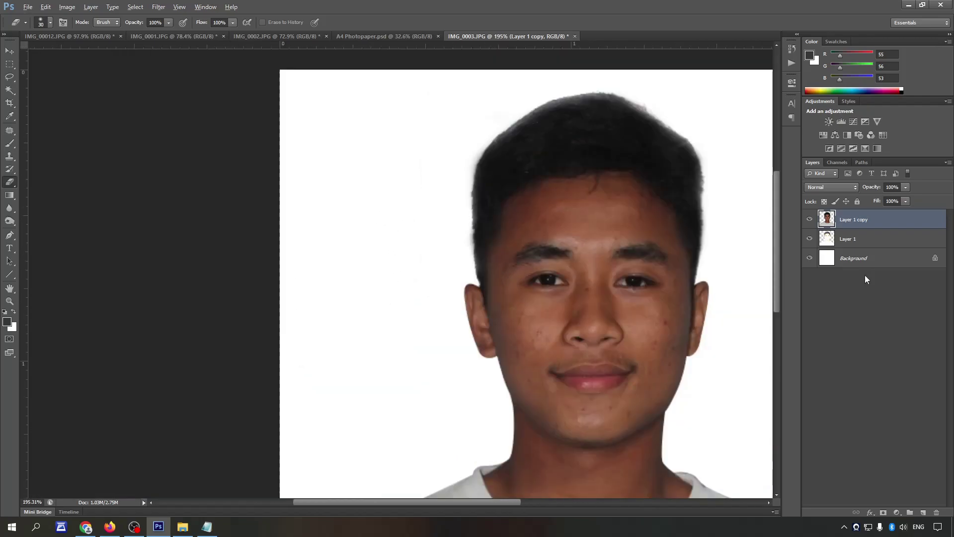
click(852, 238)
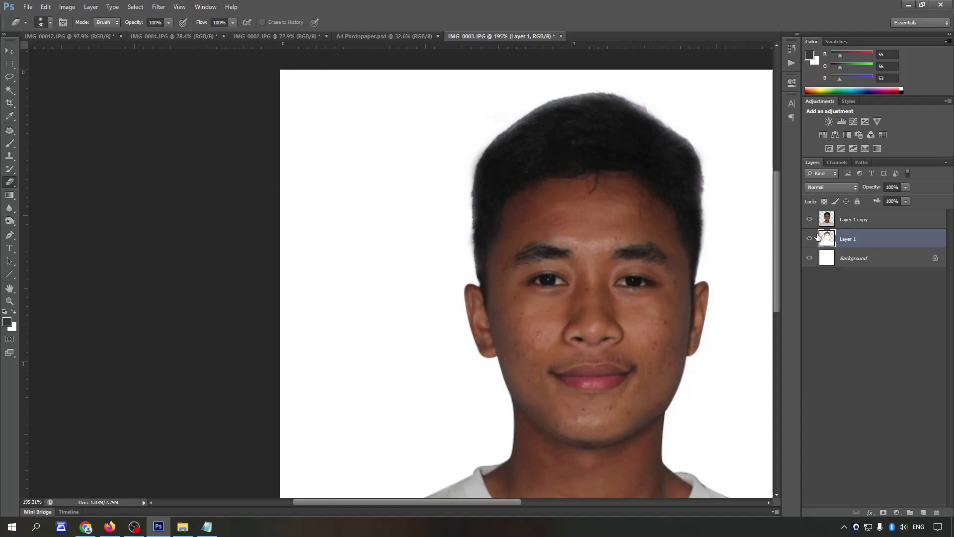
Step: Darken the top and right hair edges on Layer 1 with the Burn Tool
key(alt+shift+ctrl+b)
click(553, 111)
key(o)
click(10, 221)
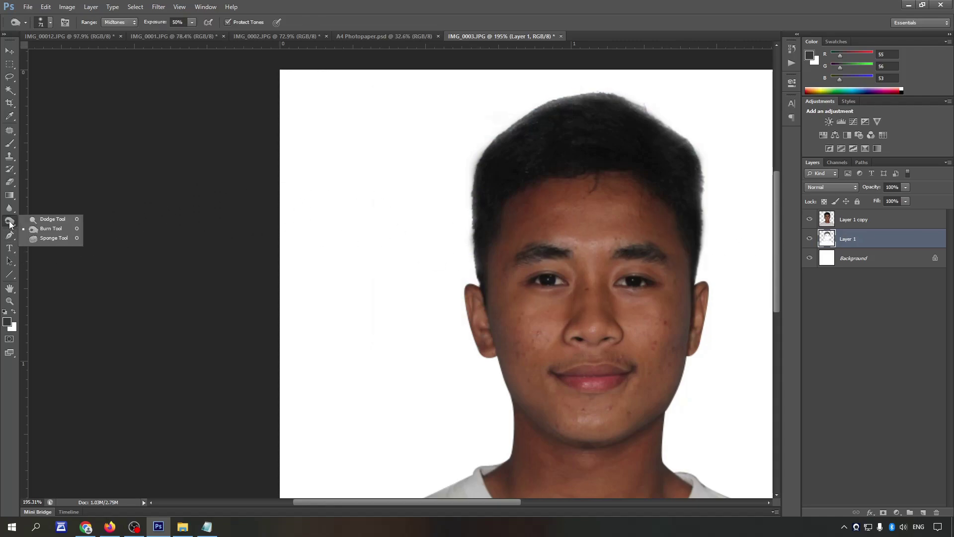
click(28, 228)
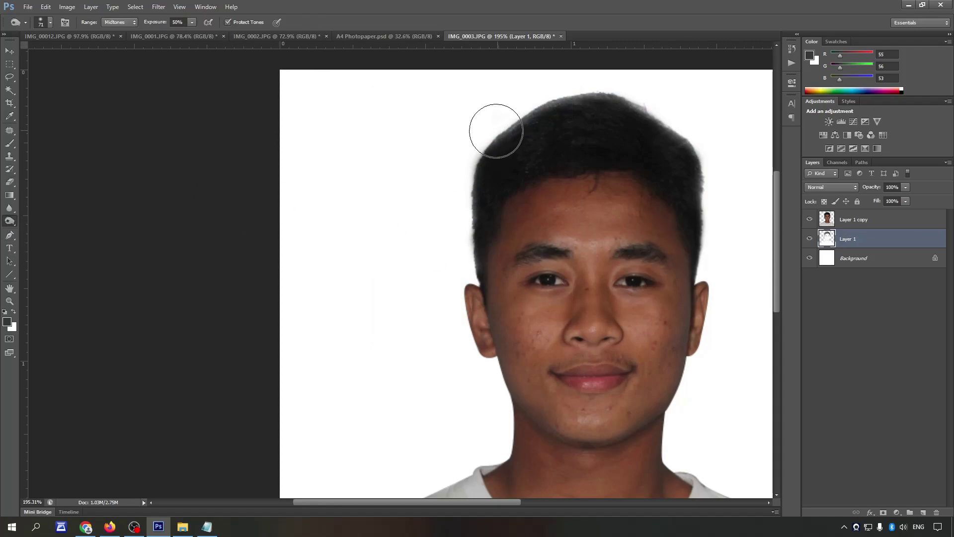
mouse_move(560, 97)
mouse_down()
mouse_move(718, 196)
mouse_move(479, 156)
mouse_up()
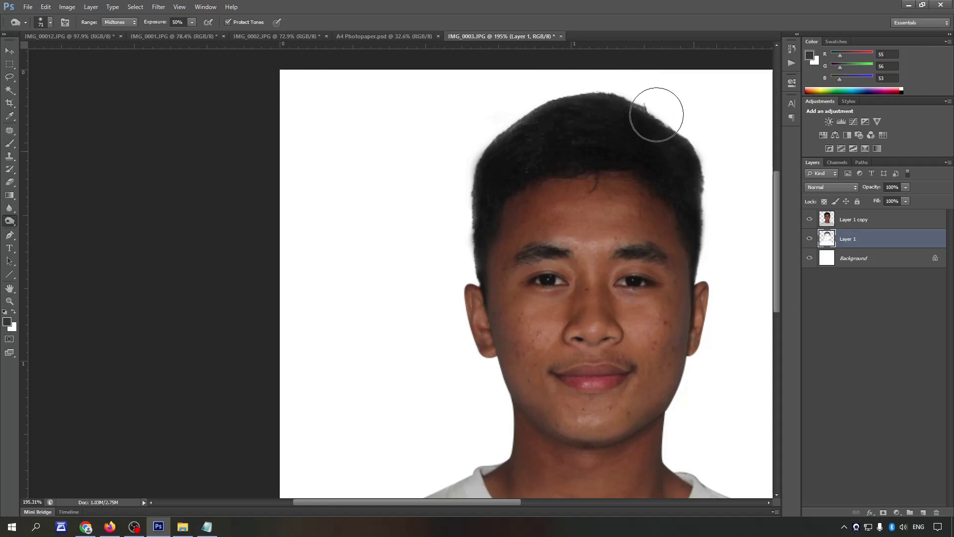
scroll(489, 149, down, 3)
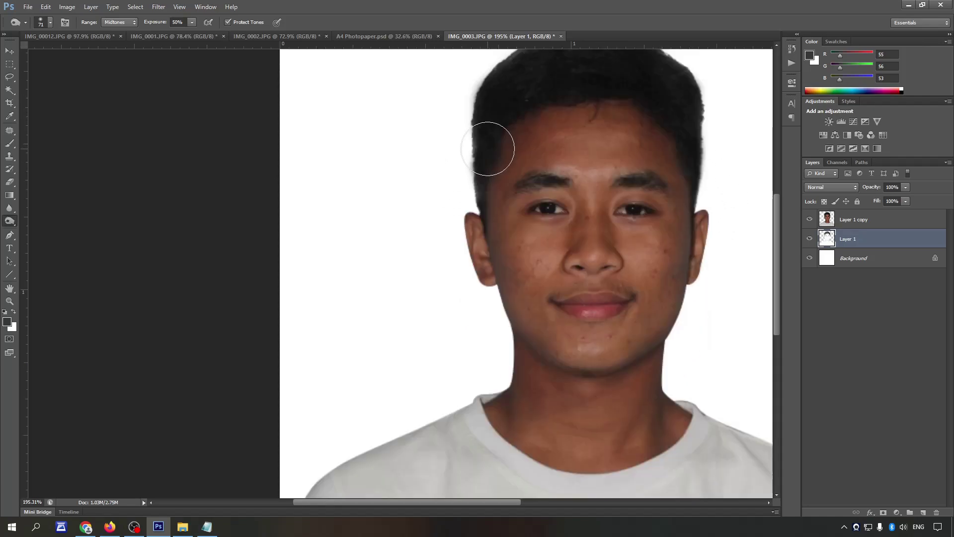
drag(473, 187, 472, 106)
scroll(767, 265, up, 2)
click(861, 227)
Step: Erase the leftover grey fringe along the left hair edge on Layer 1 copy
key(e)
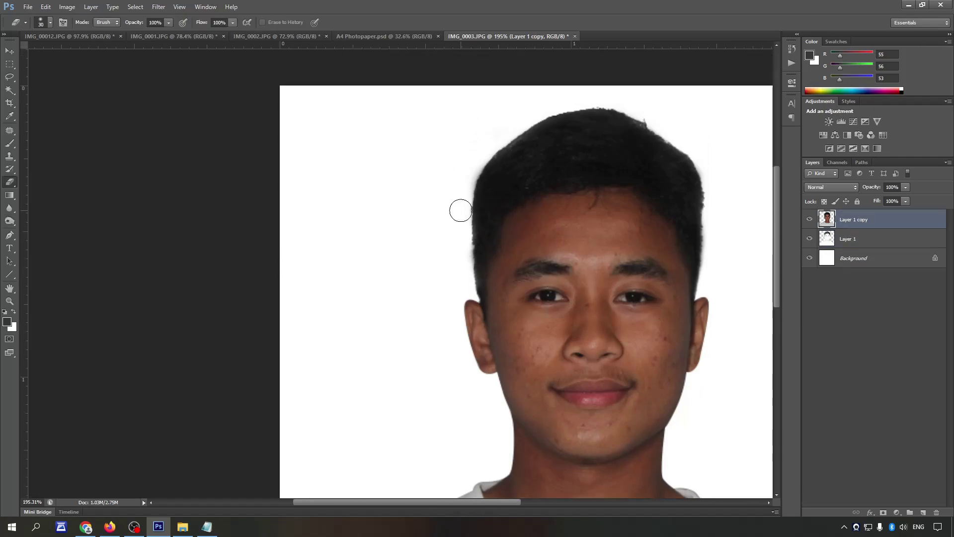
scroll(488, 175, up, 2)
mouse_move(464, 197)
mouse_down()
mouse_move(495, 149)
mouse_move(485, 144)
mouse_up()
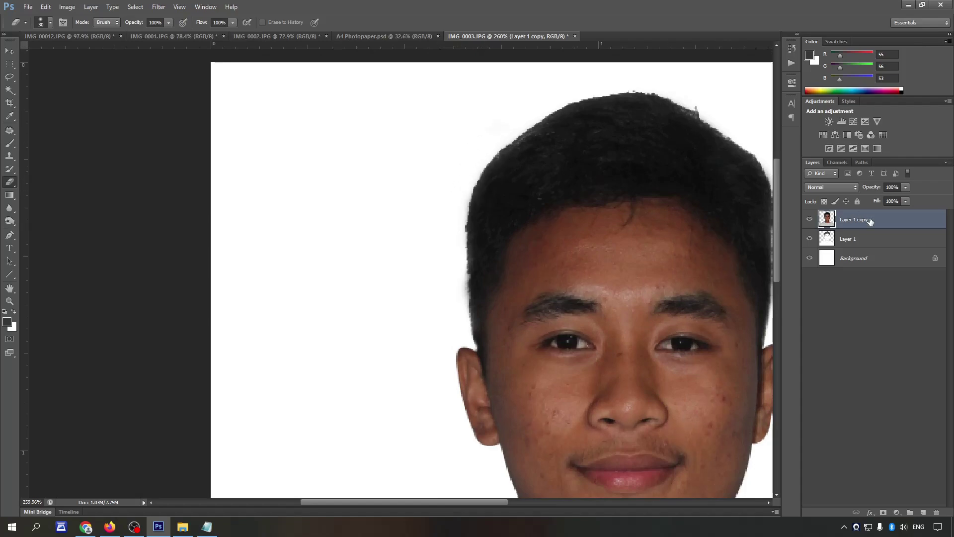
scroll(452, 221, down, 1)
scroll(452, 238, down, 2)
key(bracketleft)
key(bracketleft)
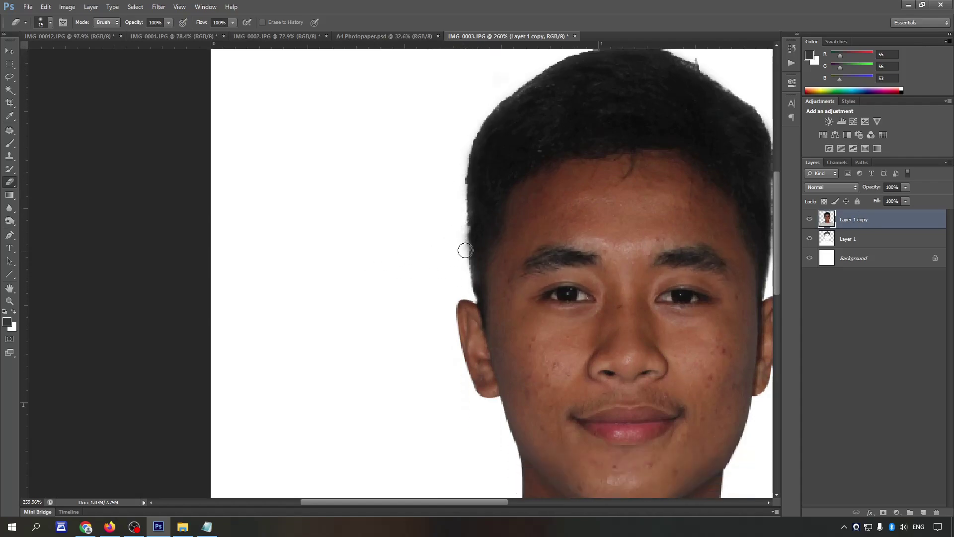
scroll(564, 187, up, 1)
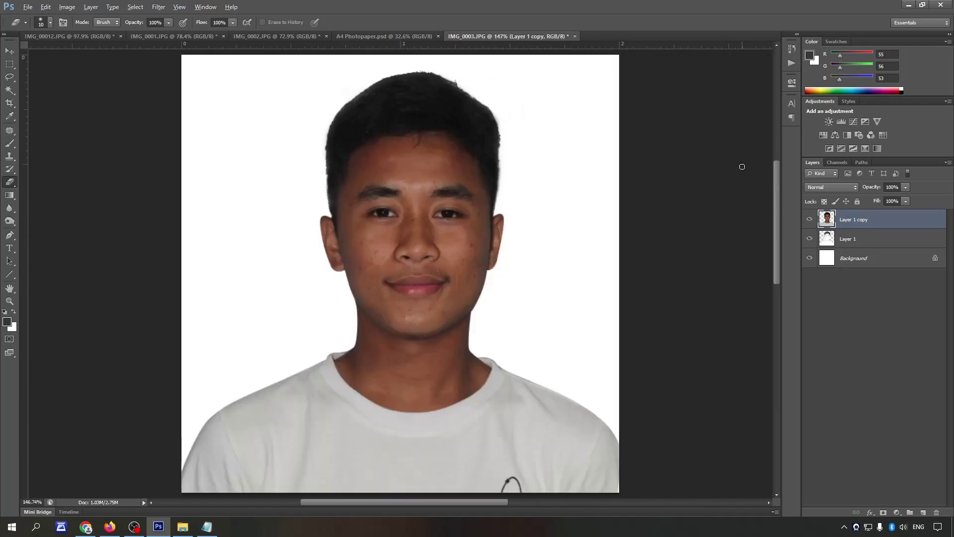
scroll(564, 188, down, 3)
scroll(499, 201, up, 4)
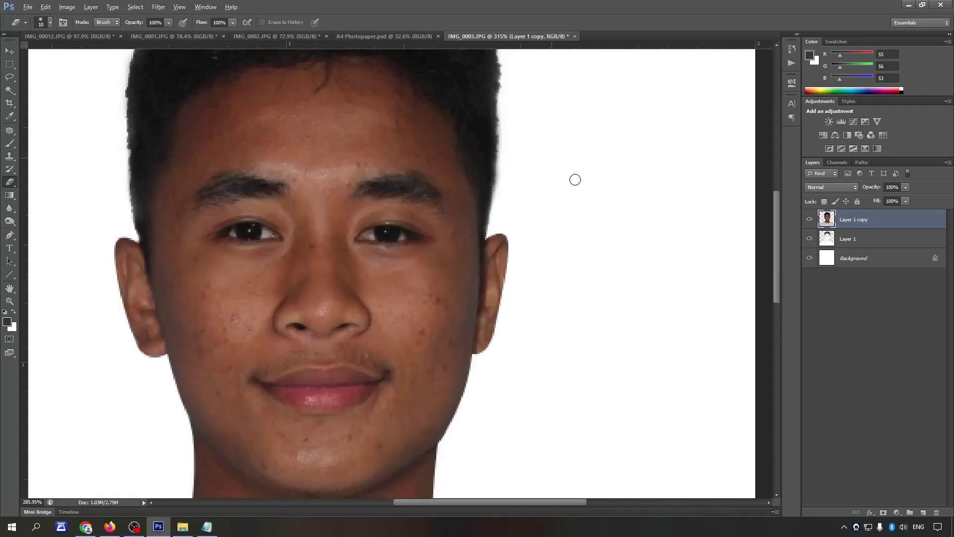
scroll(575, 179, down, 3)
Step: Merge Layer 1 copy with Layer 1 and apply a slight Curves adjustment
shift+click(865, 240)
key(ctrl+e)
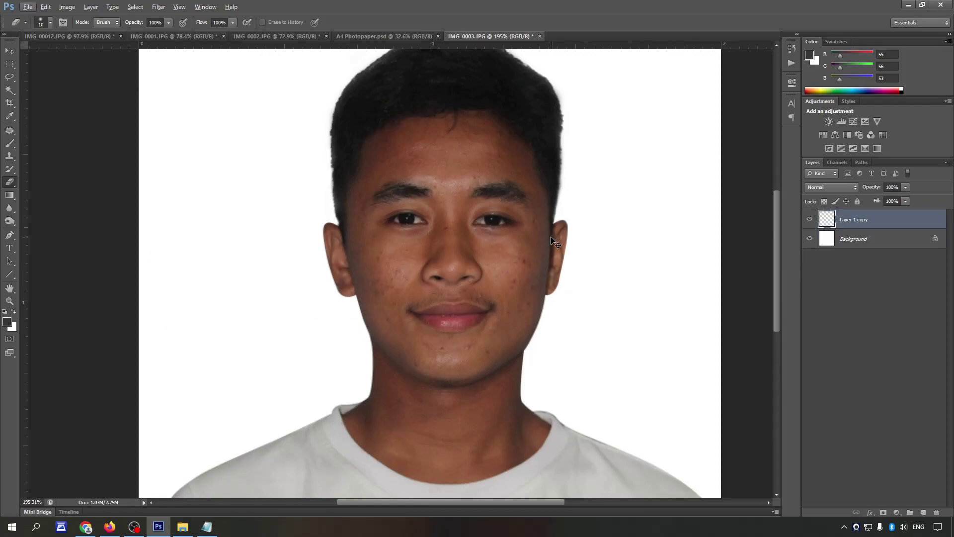
scroll(375, 273, down, 3)
key(ctrl+m)
drag(785, 201, 788, 195)
key(Return)
Step: Raise the photo's brightness by 10 with Brightness/Contrast
click(67, 6)
mouse_move(89, 48)
click(187, 34)
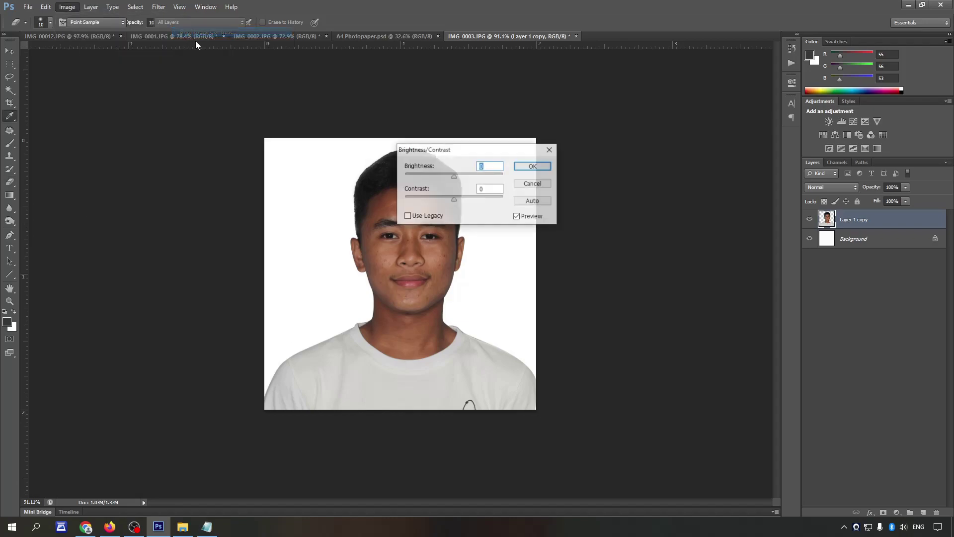
text(10)
key(Return)
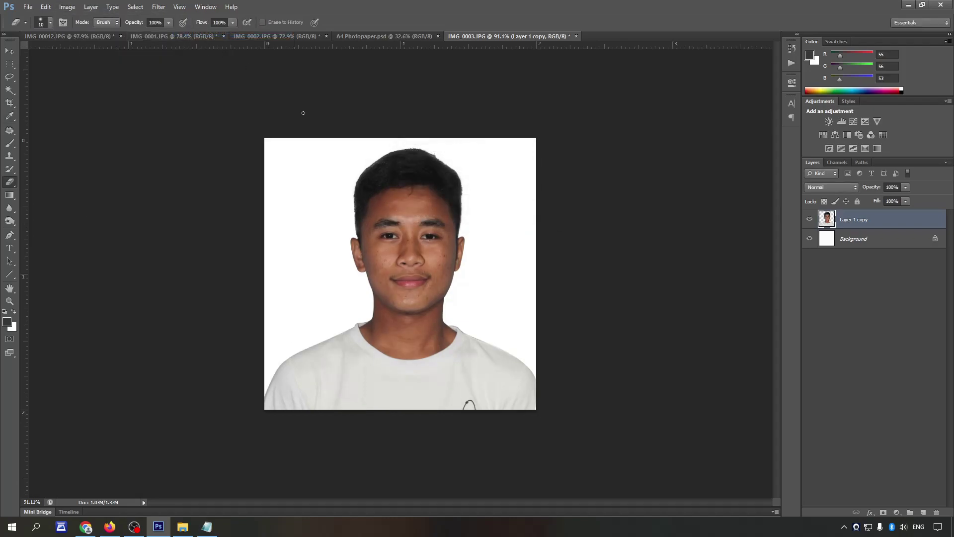
scroll(493, 187, up, 3)
key(v)
scroll(493, 186, down, 3)
Step: Copy a full-width white strip from the Background's bottom onto a new layer
click(858, 242)
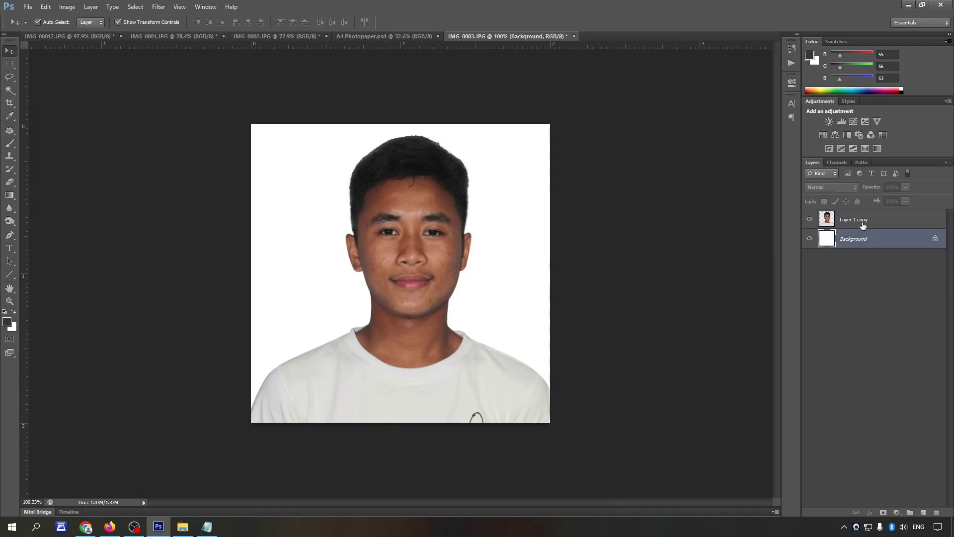
click(855, 219)
scroll(603, 241, up, 1)
scroll(438, 221, up, 2)
scroll(436, 217, down, 1)
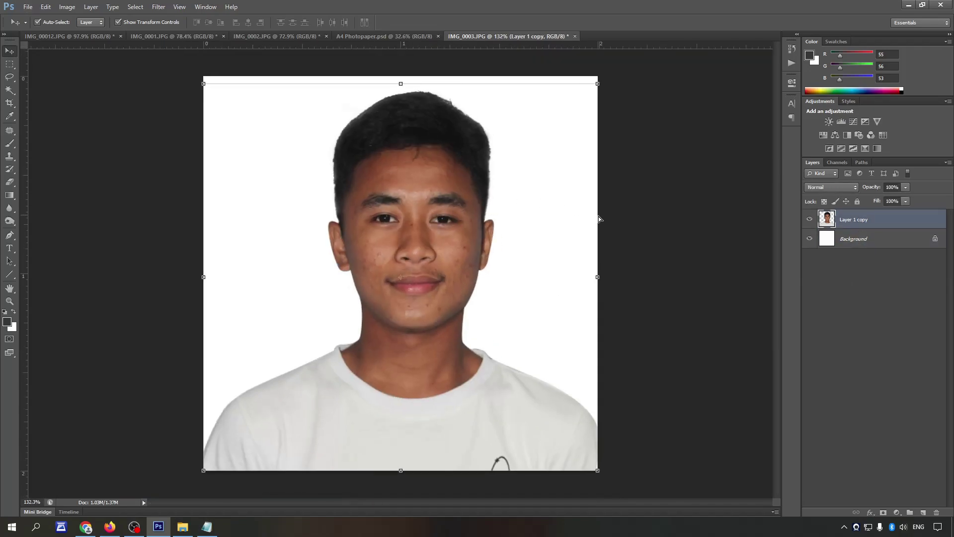
key(e)
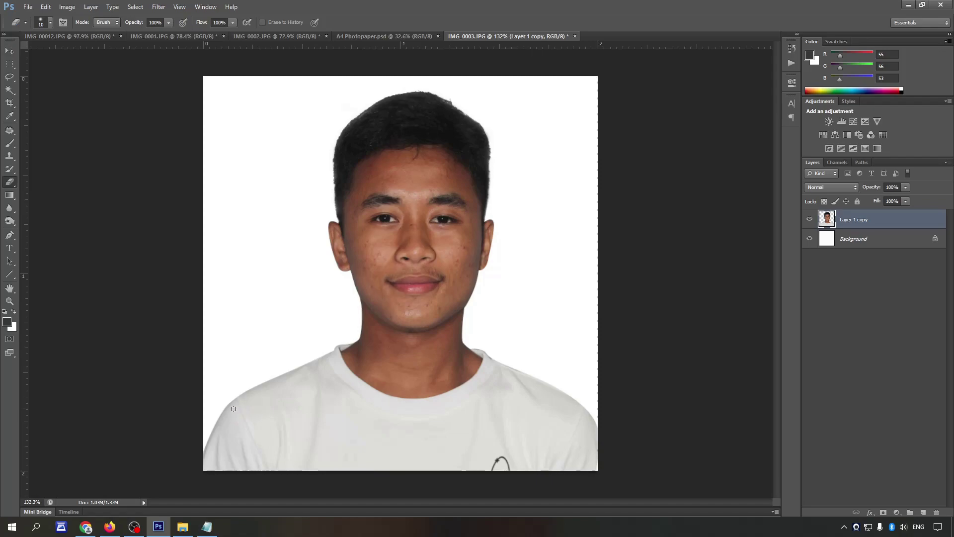
key(m)
drag(584, 487, 641, 485)
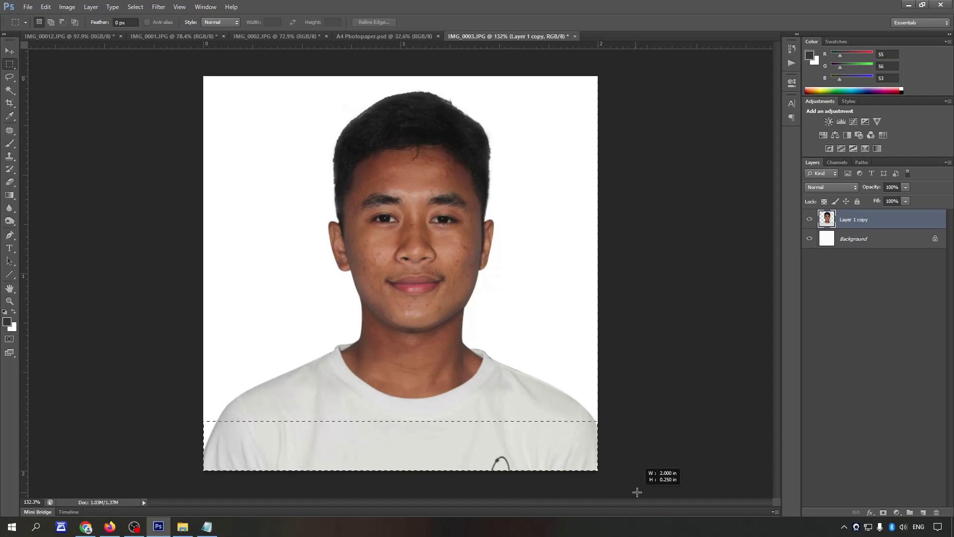
click(864, 239)
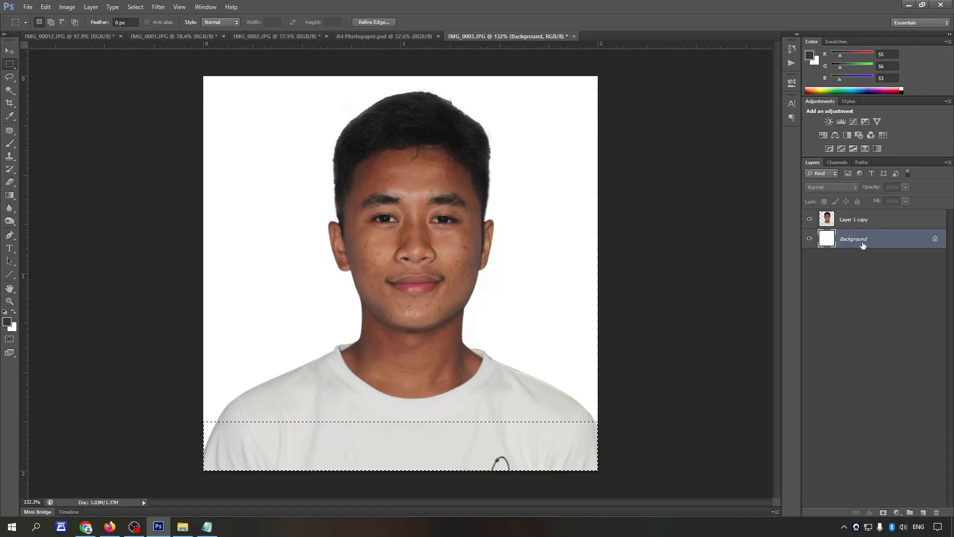
key(ctrl+j)
Step: Move the white strip layer to the top and stretch it up over the shirt bottom
drag(863, 240, 869, 218)
key(v)
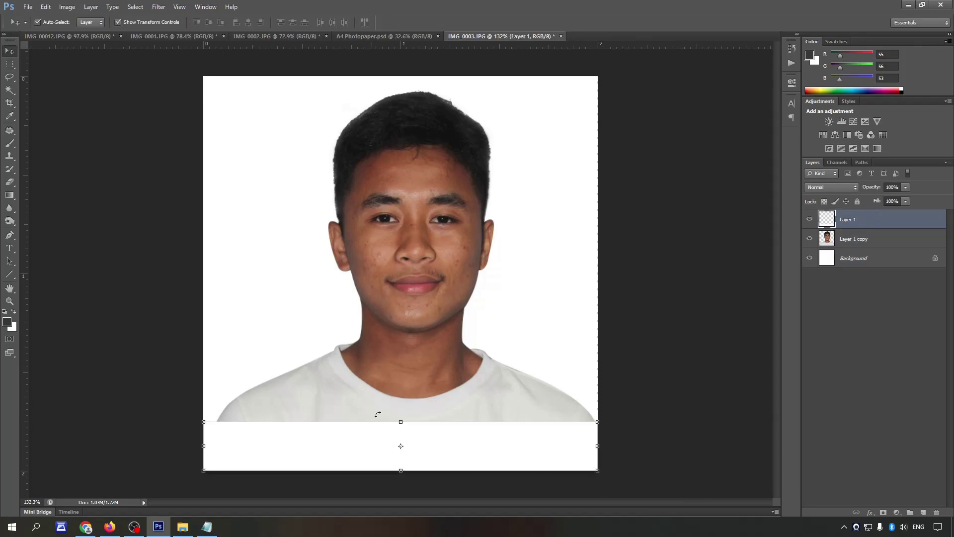
drag(400, 420, 400, 414)
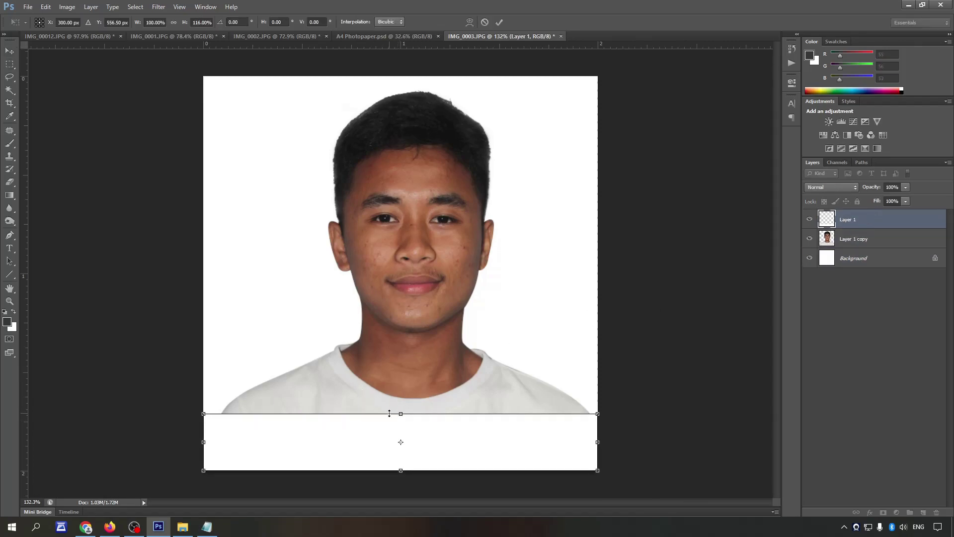
key(Return)
click(207, 527)
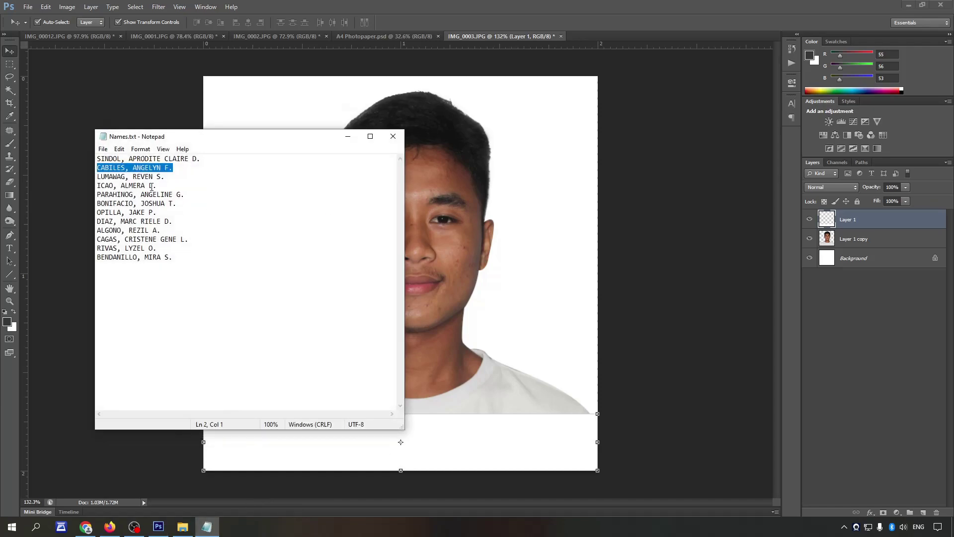
Step: Select the third name line in Names.txt and copy it
key(Down)
key(End)
key(shift+Up)
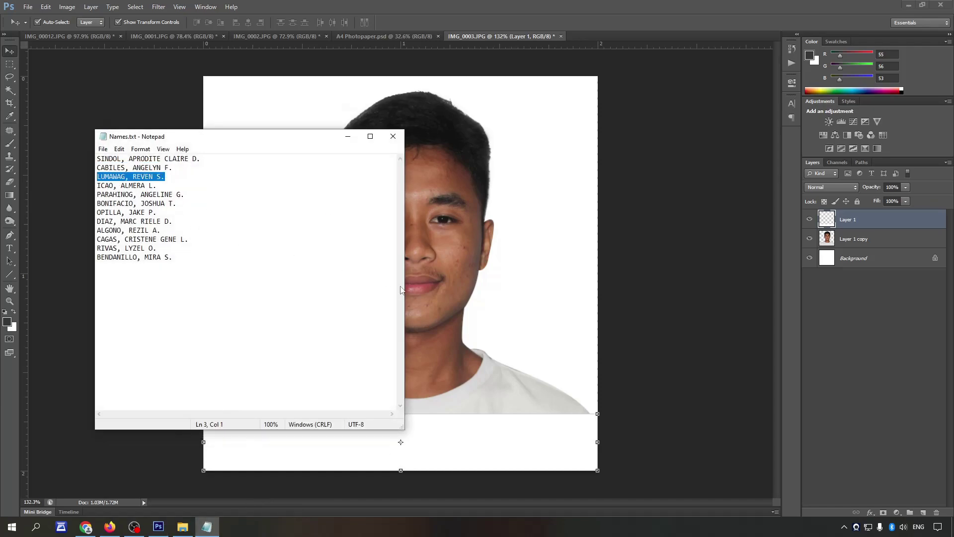
Step: Return to the photo in Photoshop with the Type tool active
click(547, 296)
key(t)
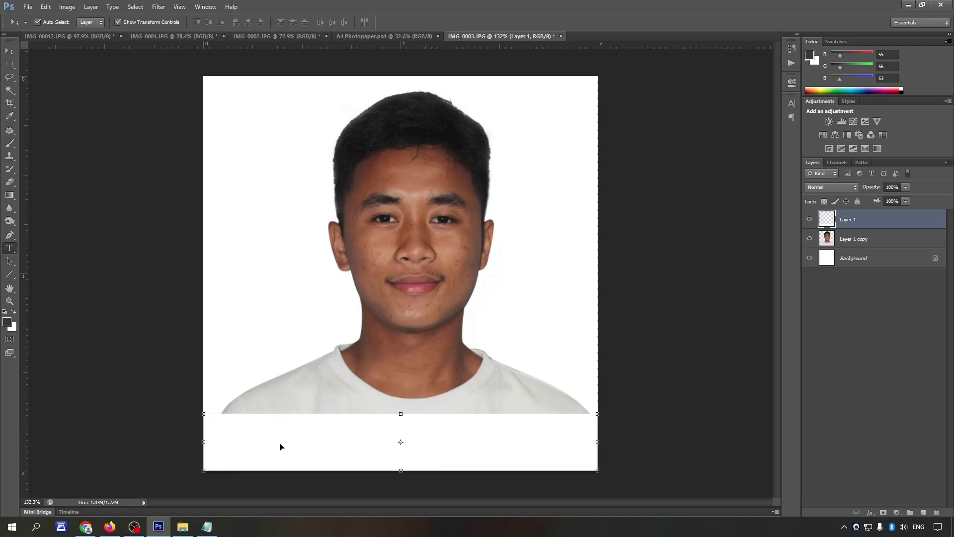
key(ctrl)
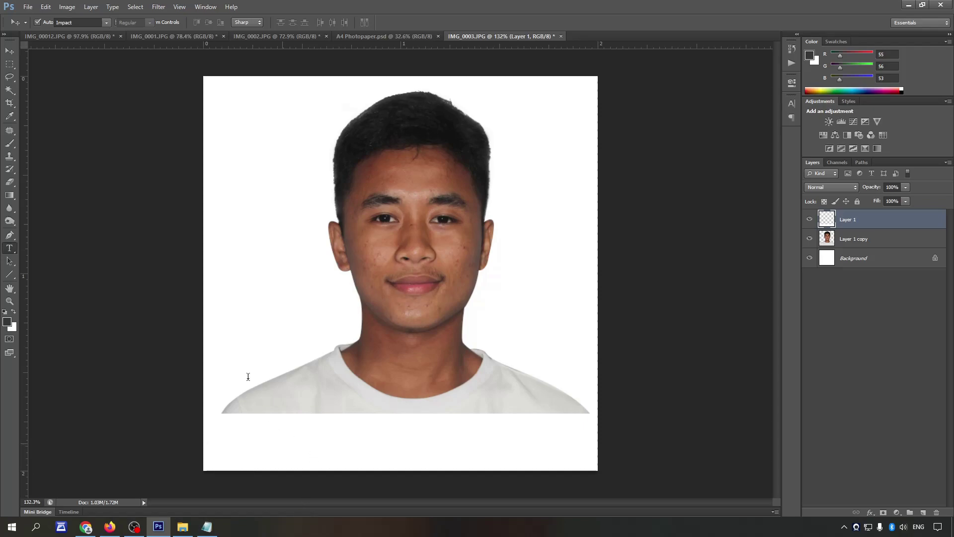
Step: Set the caption text in the white strip to solid black (000000)
click(281, 442)
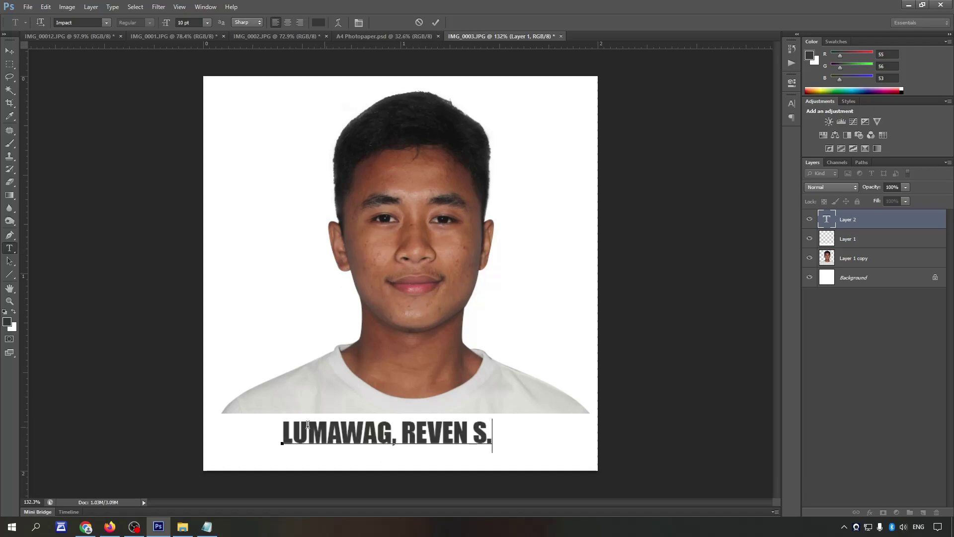
key(ctrl+a)
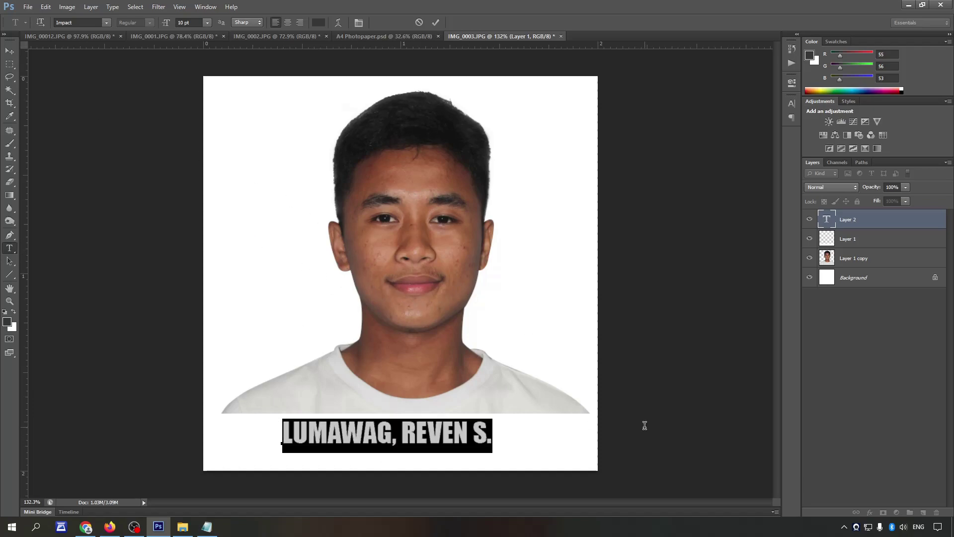
click(317, 23)
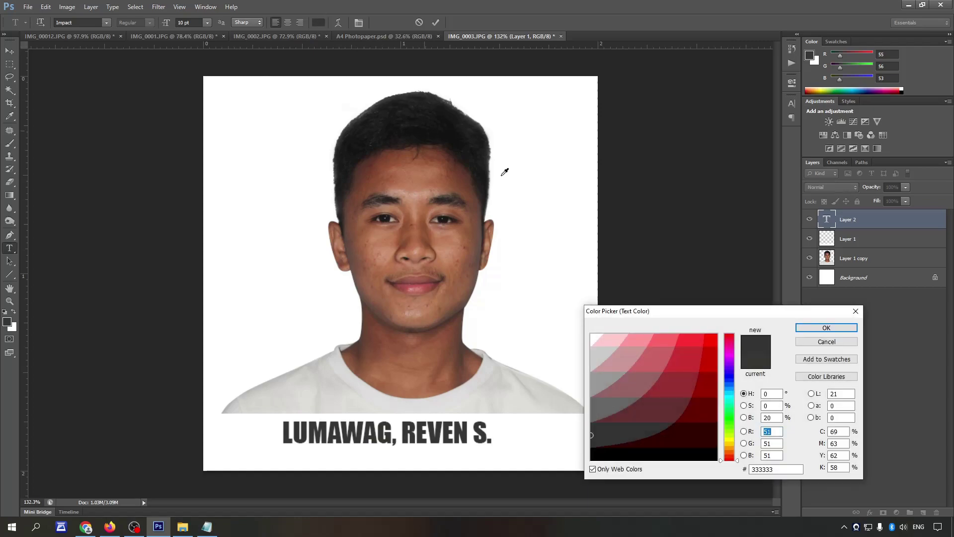
drag(626, 445, 624, 453)
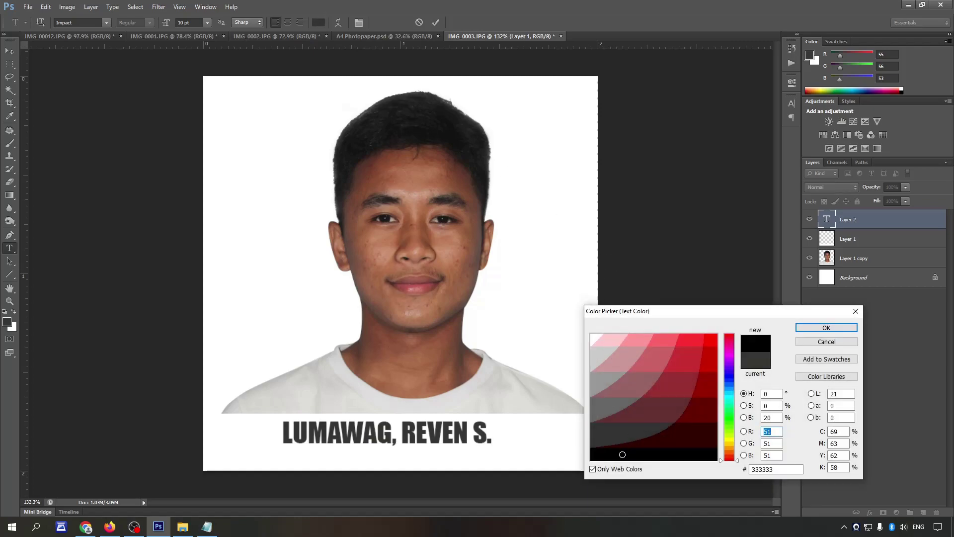
click(816, 328)
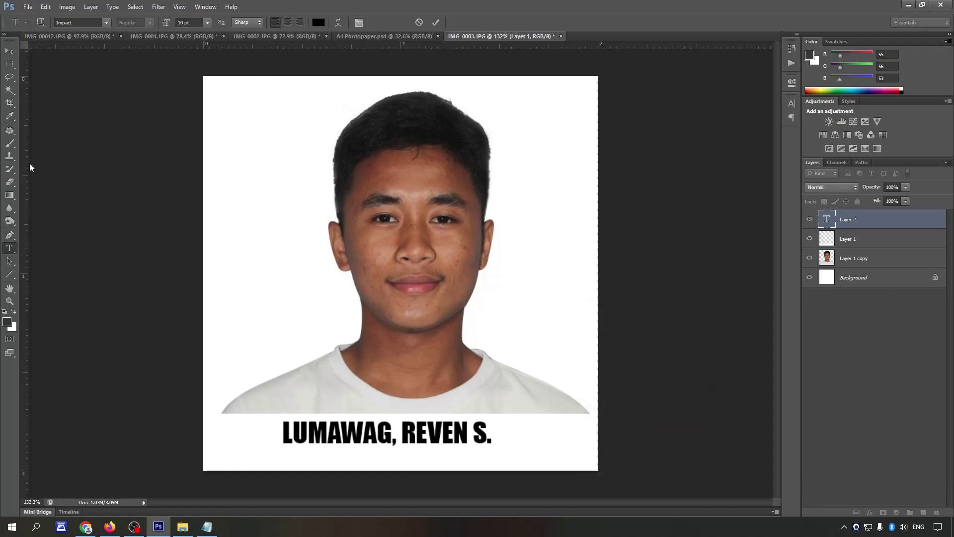
click(9, 51)
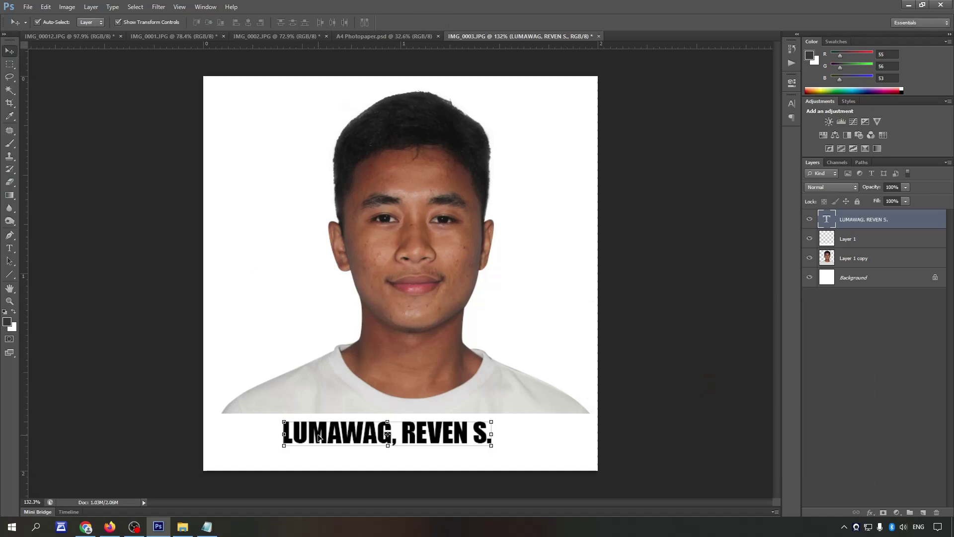
Step: Scale the caption up to span the photo width and centre it horizontally
drag(318, 433, 247, 434)
key(ctrl+t)
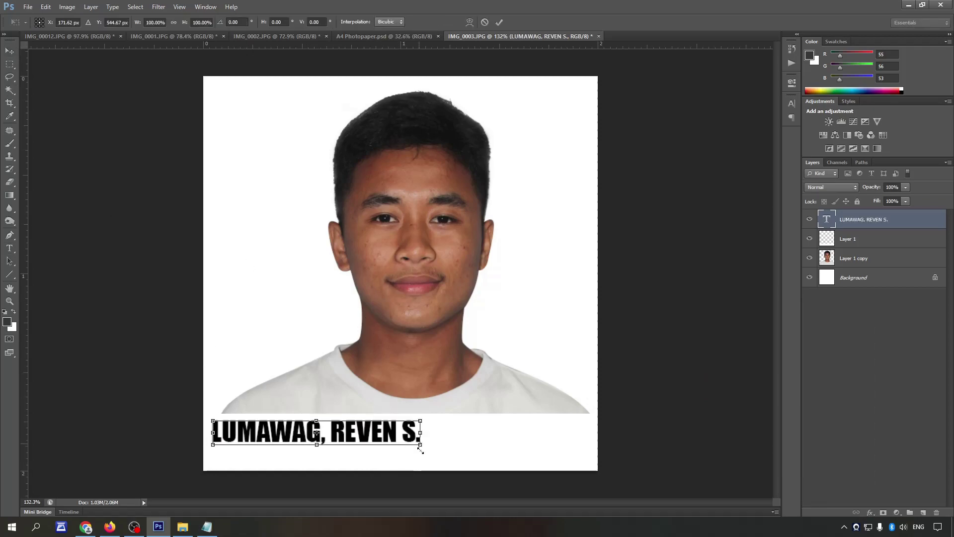
drag(421, 456, 589, 466)
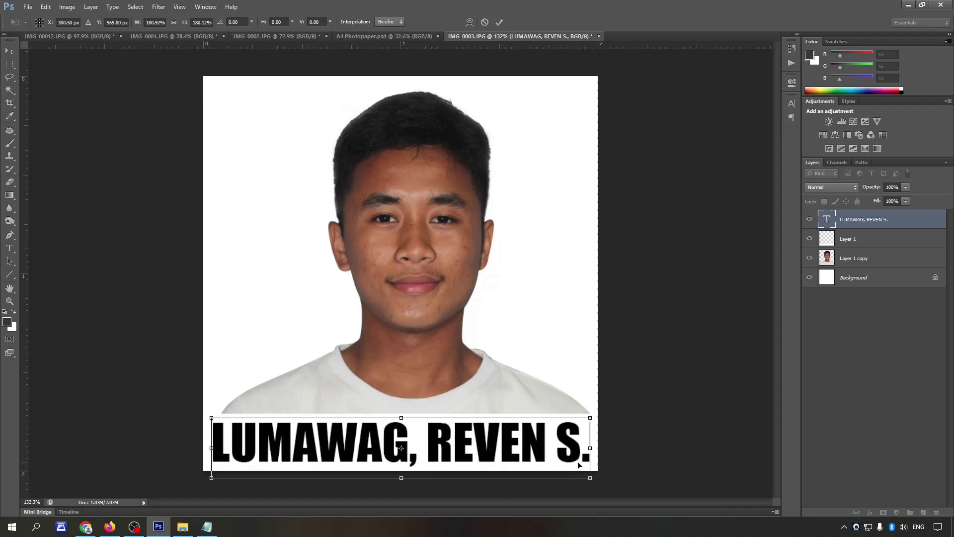
key(Return)
shift+click(875, 238)
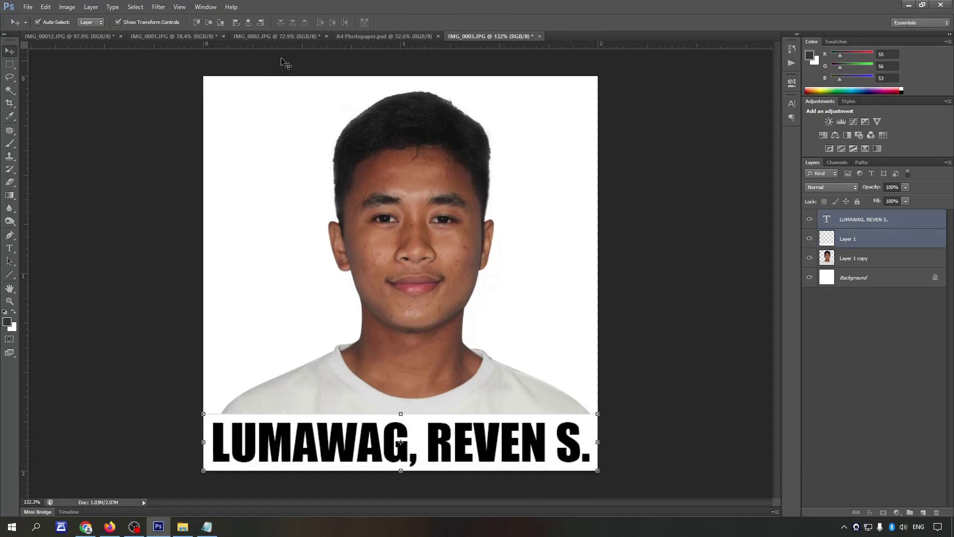
click(207, 24)
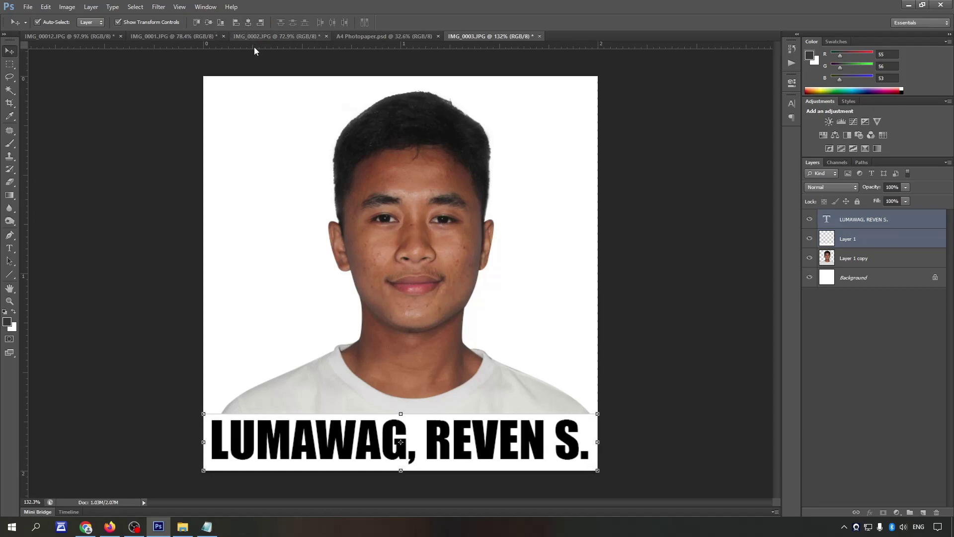
click(857, 277)
scroll(586, 298, down, 1)
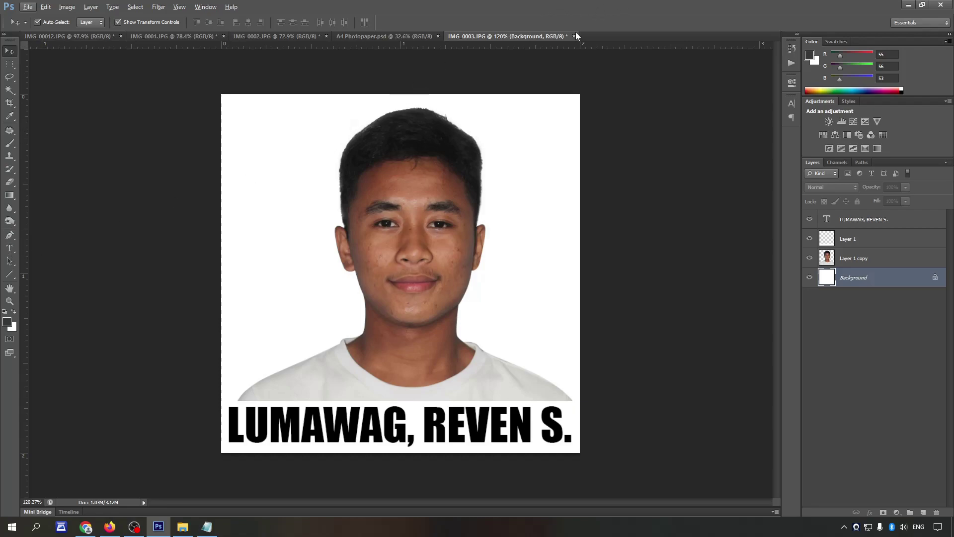
Step: Merge all layers and resize the image to 1 x 1 inch
shift+click(896, 219)
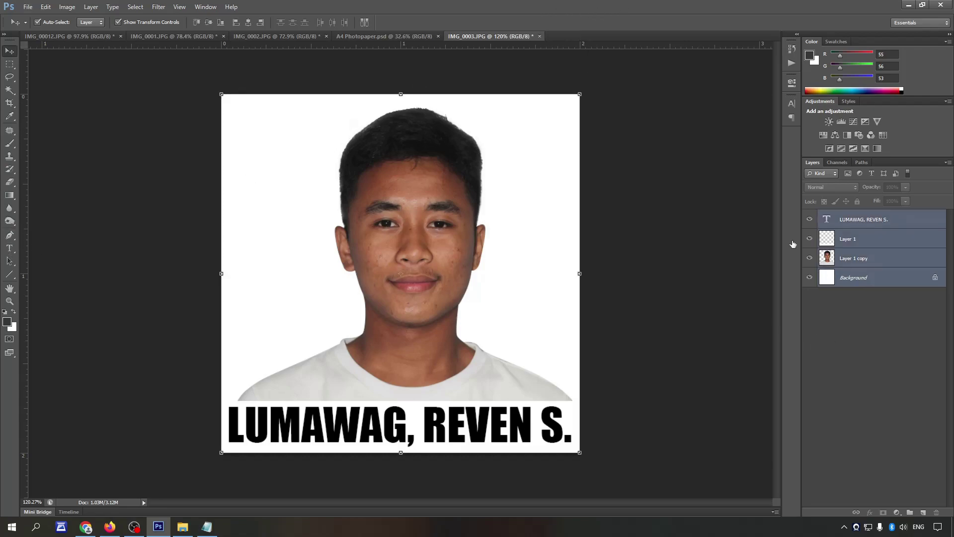
key(ctrl+e)
key(ctrl+a)
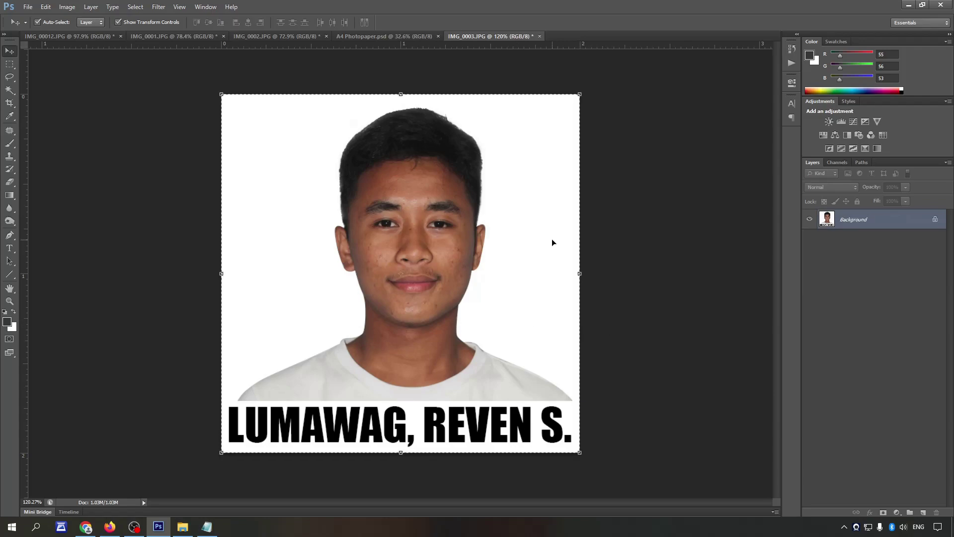
key(ctrl+alt+i)
click(417, 198)
text(1)
key(Tab)
key(Tab)
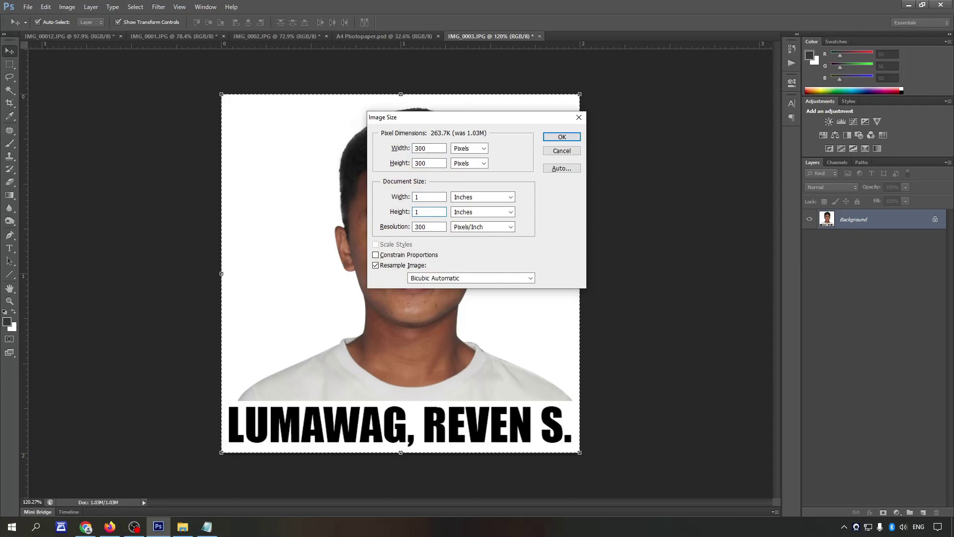
key(Return)
Step: Paste the copied image as a layer and duplicate the Background layer
key(ctrl+v)
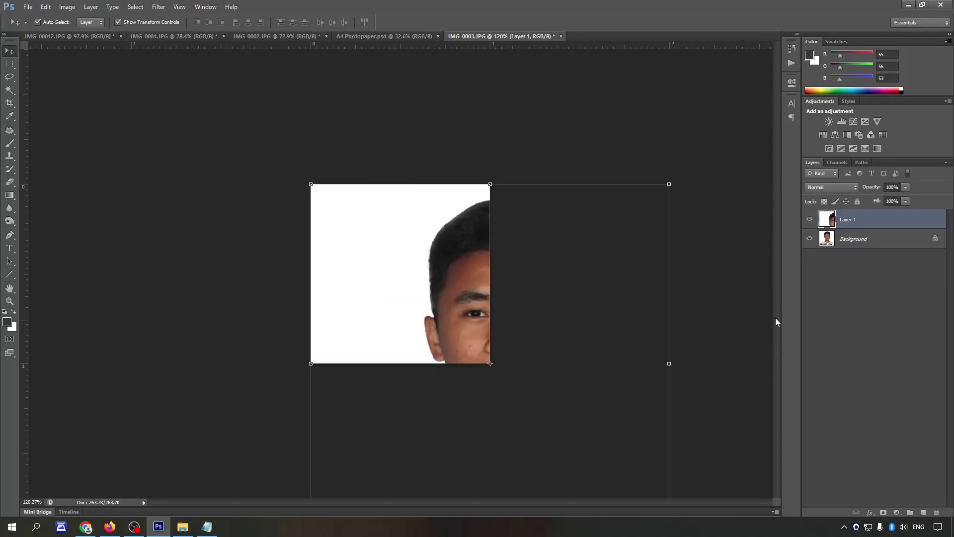
click(855, 239)
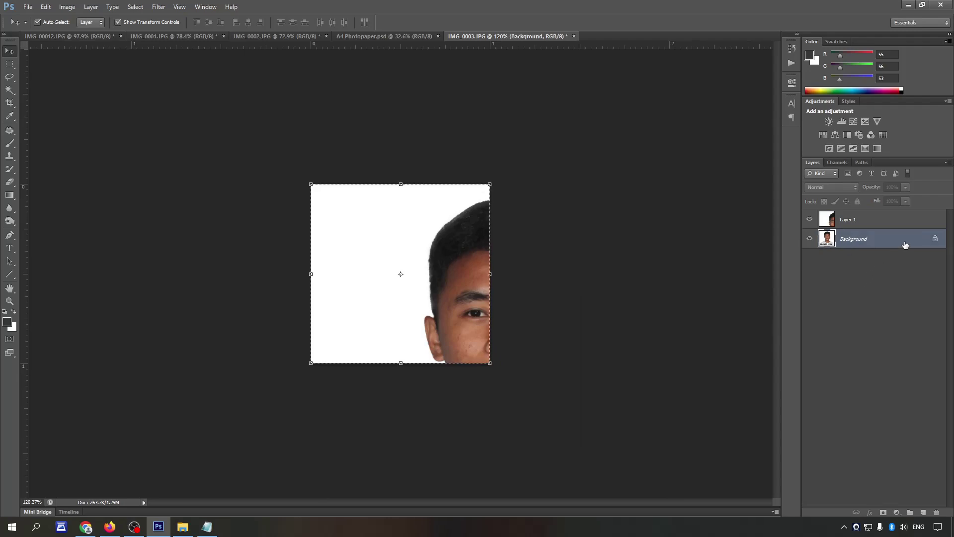
key(ctrl+j)
shift+click(882, 223)
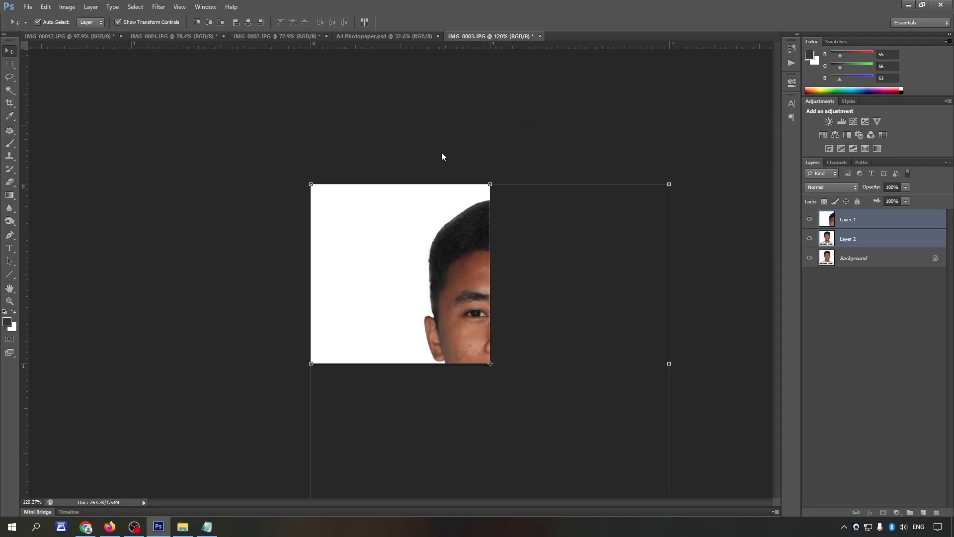
Step: Save the photo as IMG_0003.psd and drag its layers onto A4 Photopaper
key(ctrl+shift+s)
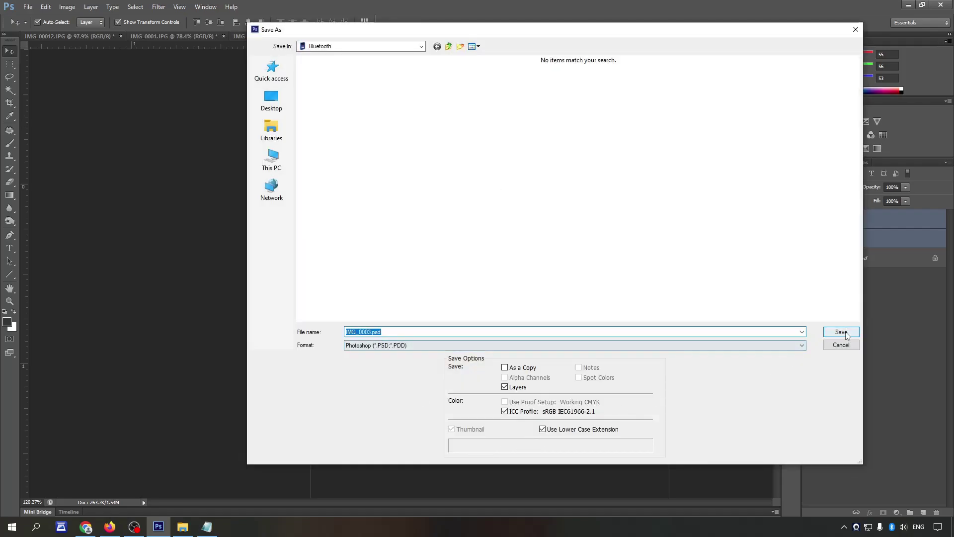
click(825, 332)
key(Return)
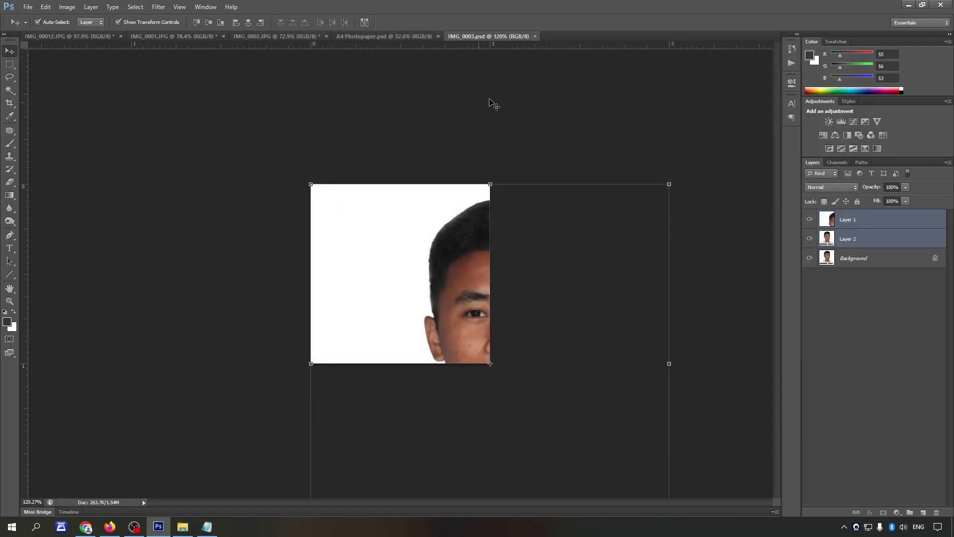
drag(430, 154, 307, 304)
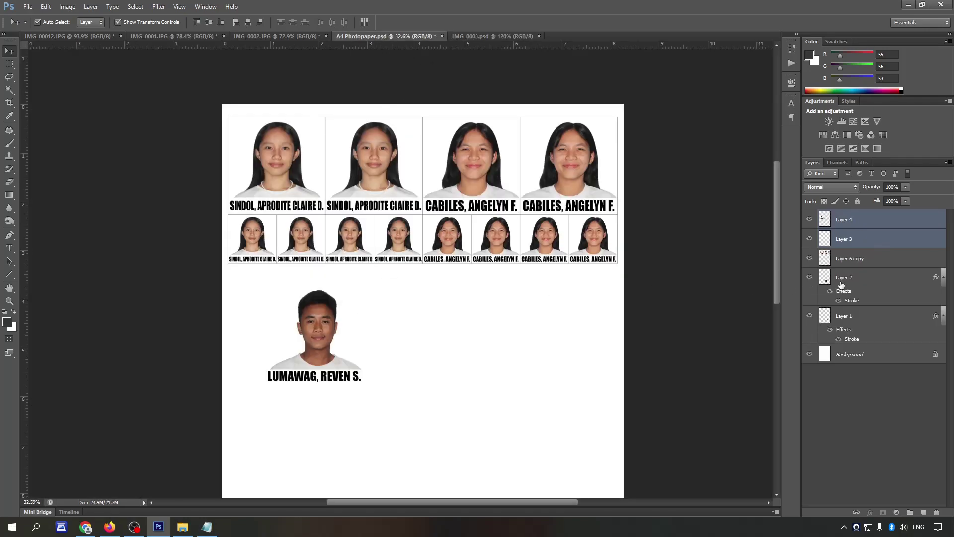
Step: Add a Stroke layer style to Layer 4 with its opacity set to 5
click(879, 221)
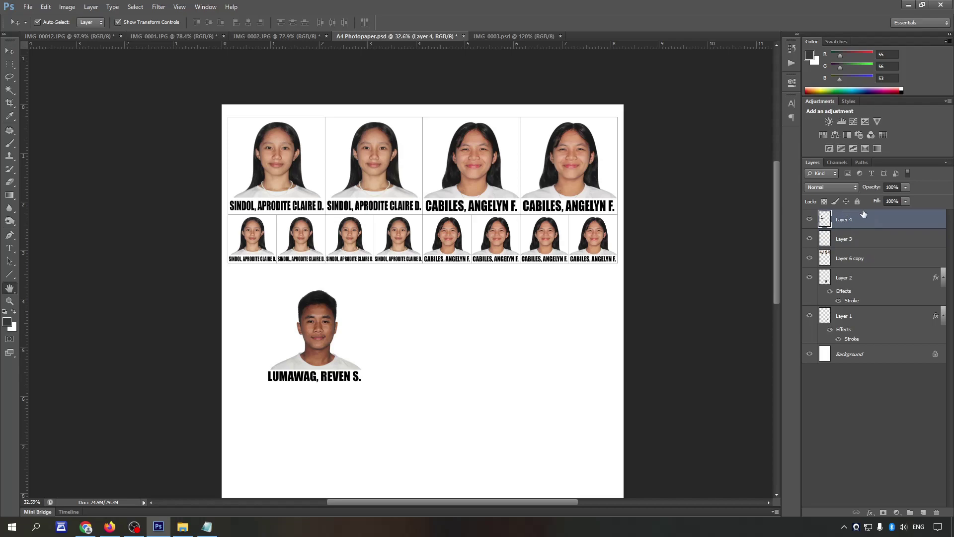
double_click(859, 220)
click(528, 122)
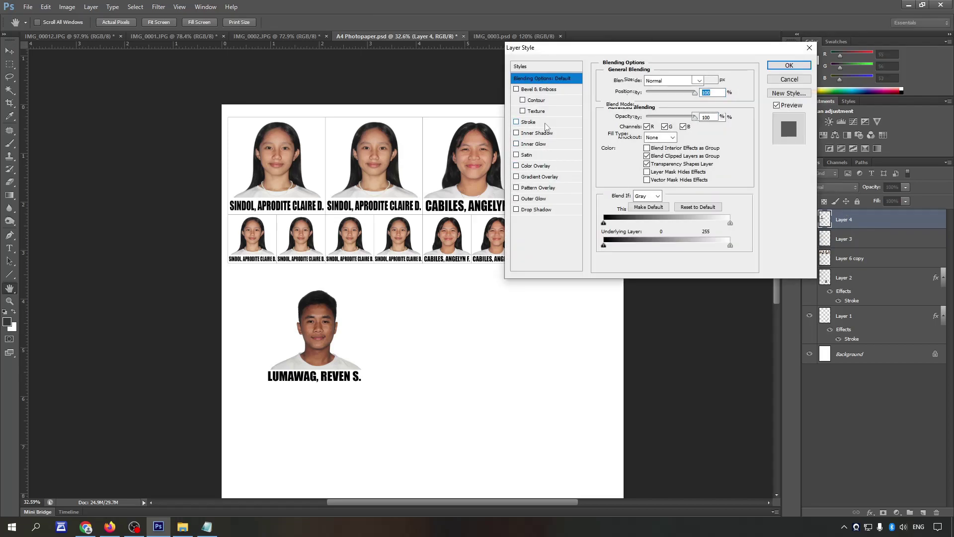
double_click(705, 116)
text(50)
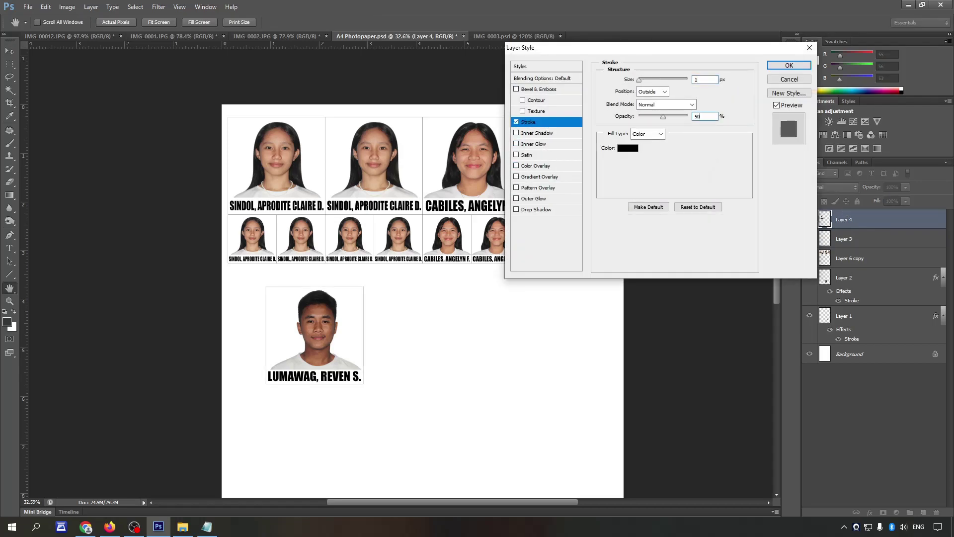
key(Return)
Step: Add a 1 px Stroke with low opacity (5) to Layer 3
click(899, 262)
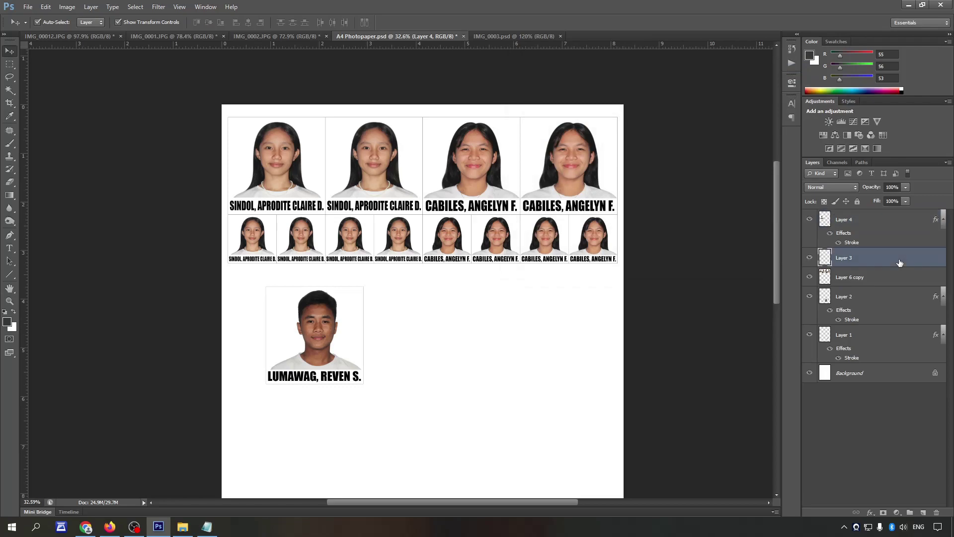
double_click(906, 261)
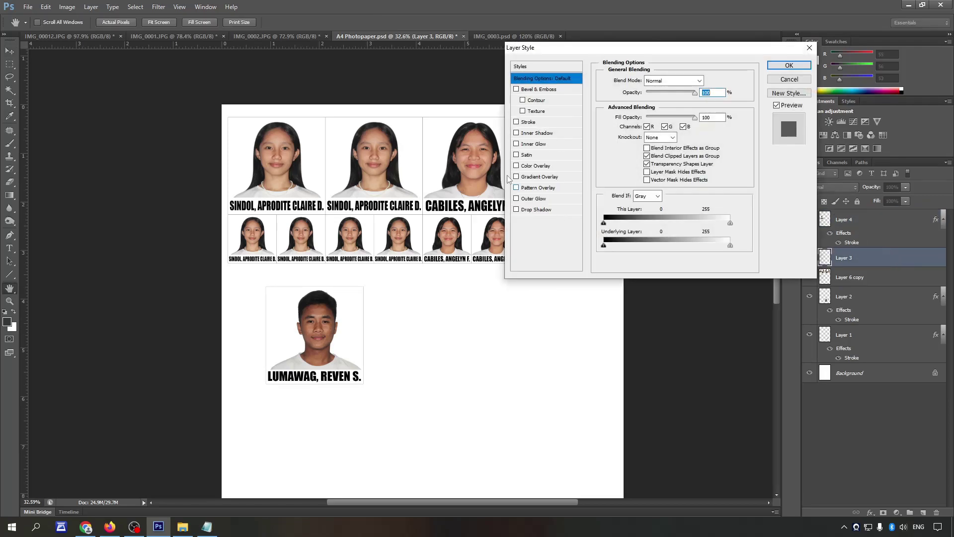
click(529, 122)
text(1)
key(Tab)
key(Tab)
key(Tab)
text(5)
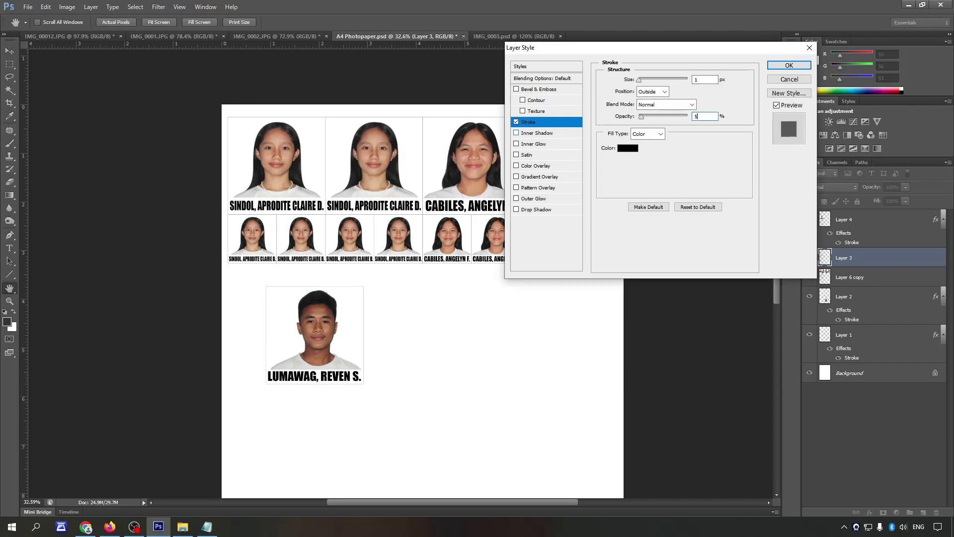
key(Return)
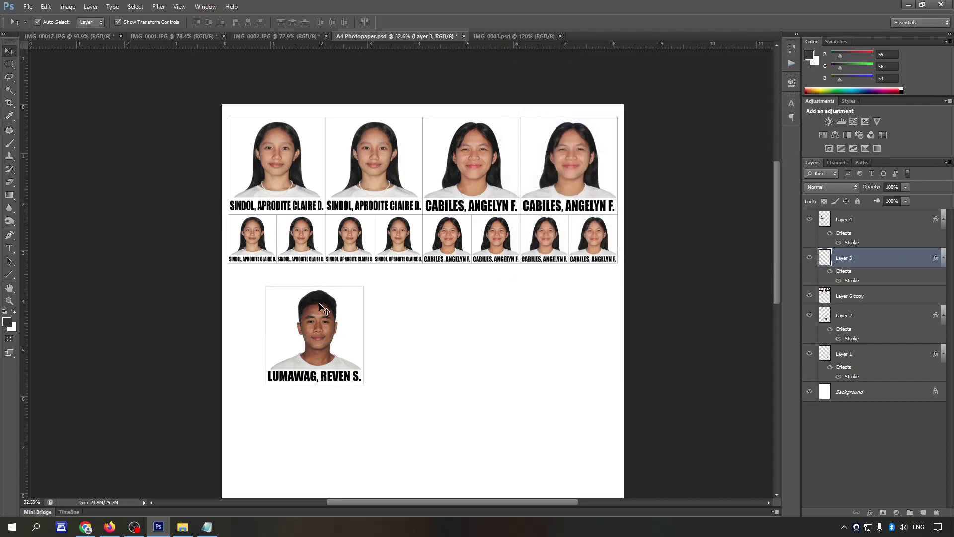
Step: Save IMG_00012 as IMG_00012.psd and close it
click(83, 36)
scroll(397, 235, down, 2)
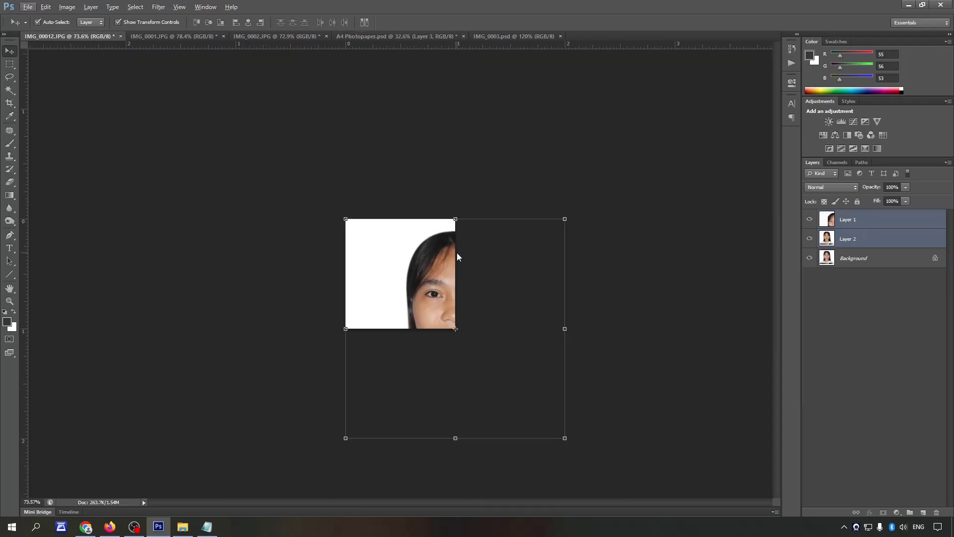
key(ctrl+shift+s)
key(Return)
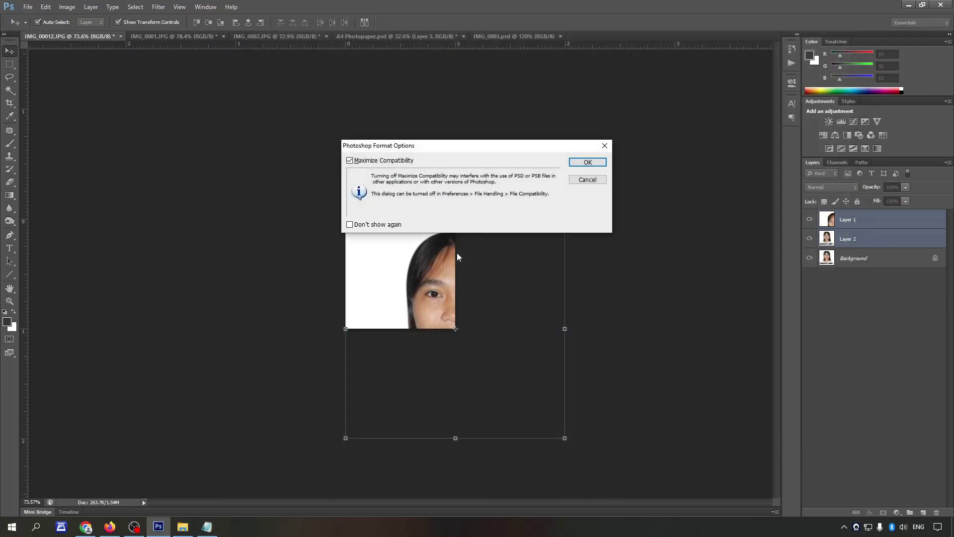
key(Return)
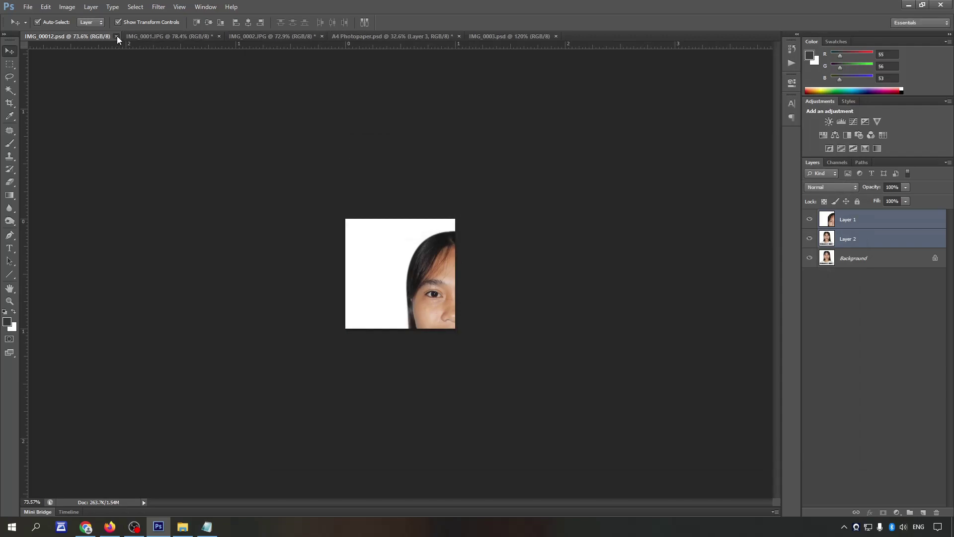
click(116, 36)
Step: Save IMG_0001 as a Photoshop file with maximized compatibility and close it
click(80, 38)
key(ctrl+shift+s)
key(Return)
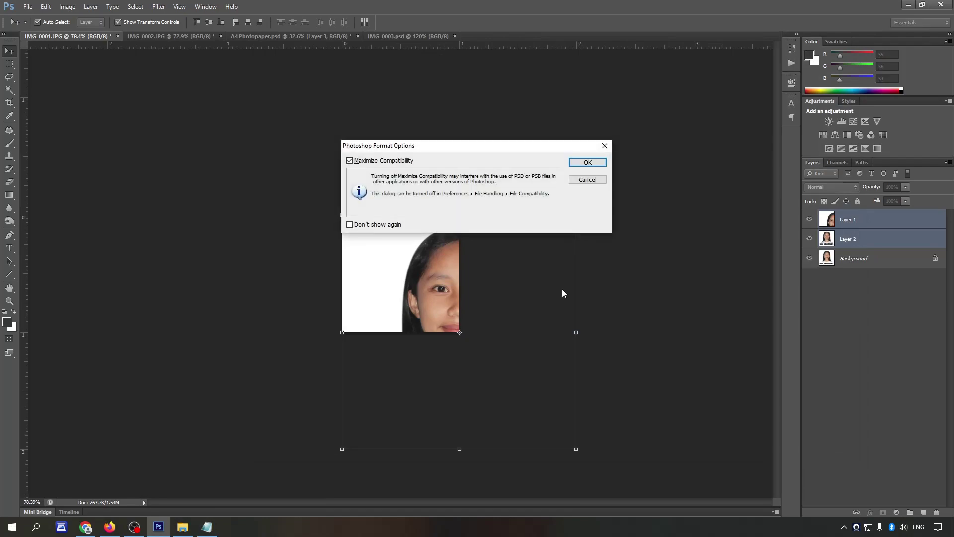
key(Return)
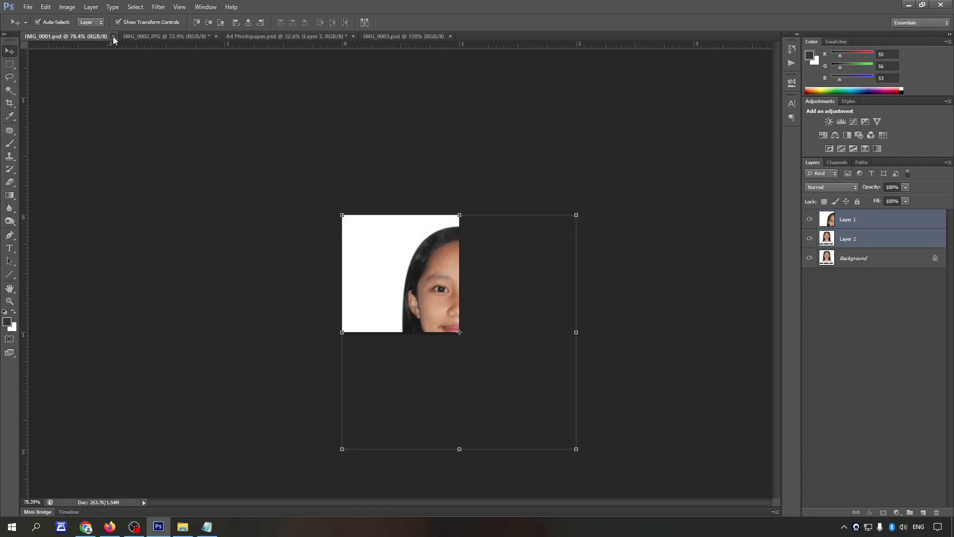
click(113, 36)
Step: Save IMG_0002 as a PSD, then close it and the IMG_0003 document
key(ctrl+shift+Tab)
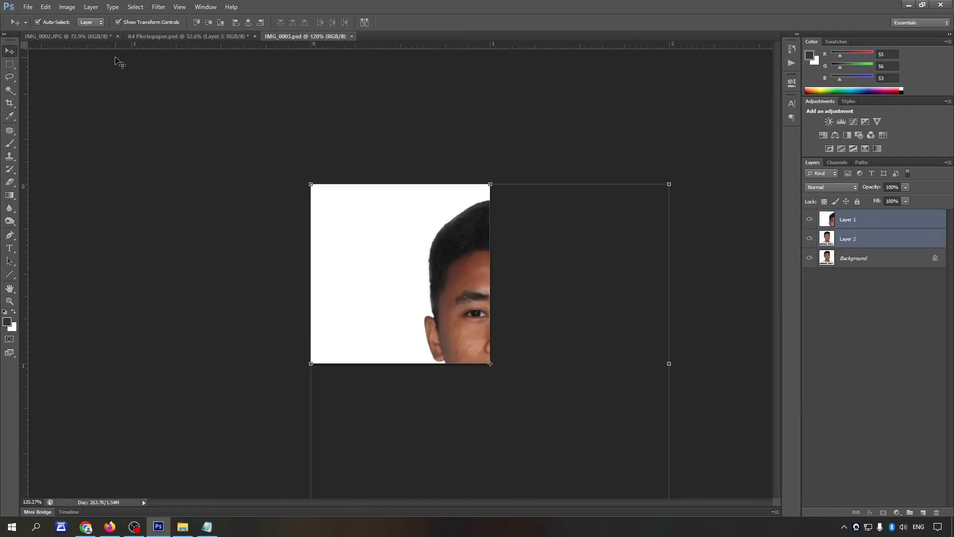
key(ctrl+shift+s)
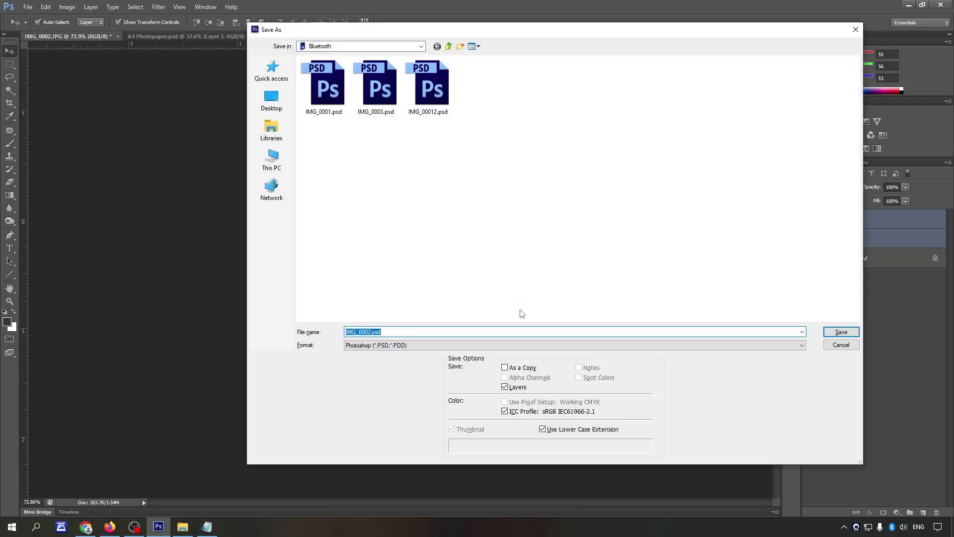
key(Return)
key(Return)
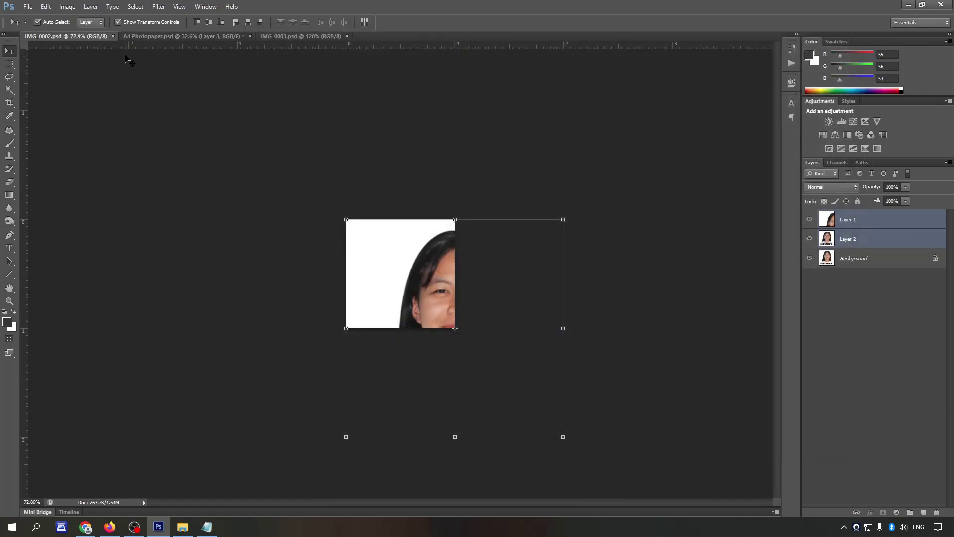
key(ctrl+w)
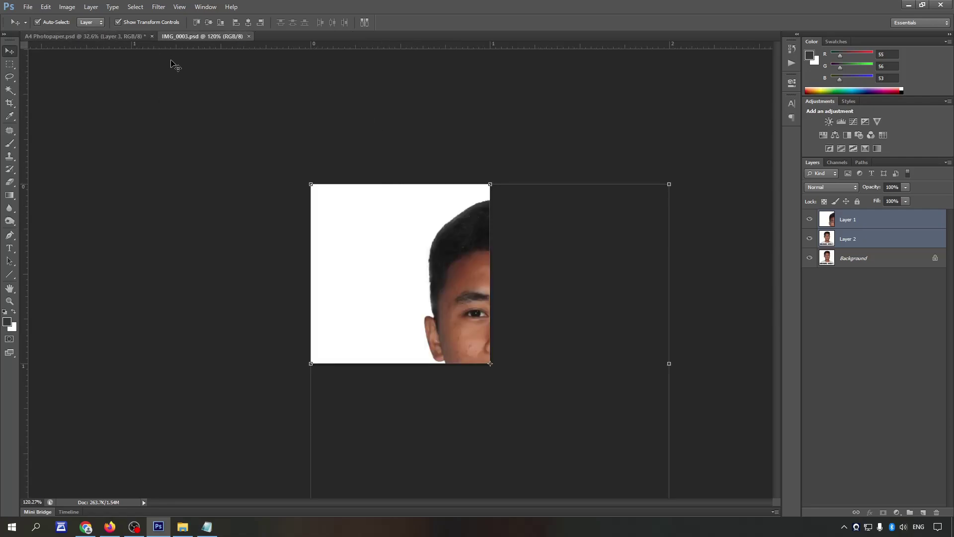
key(ctrl+w)
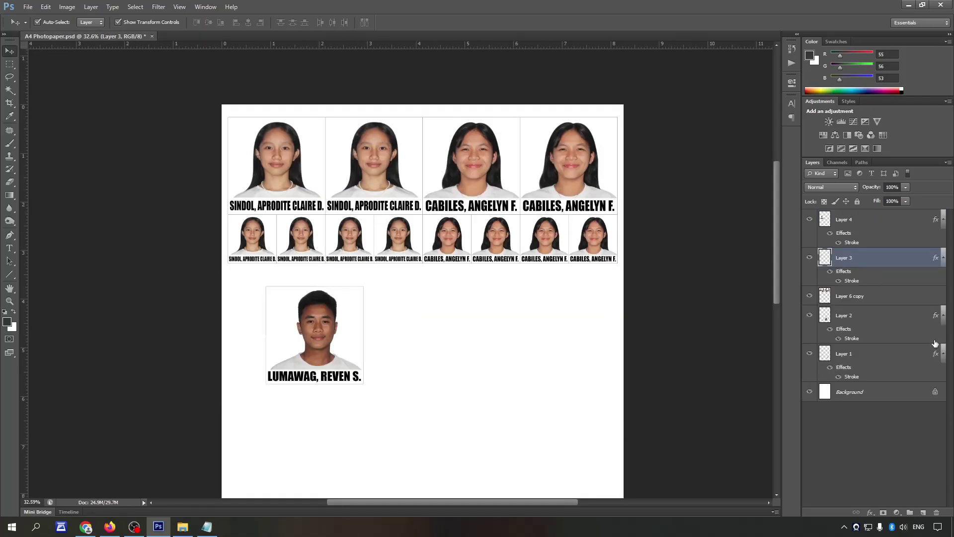
Step: Move the large portrait up under the existing rows and nudge it right
drag(343, 334, 392, 382)
drag(281, 304, 293, 425)
click(368, 381)
drag(368, 370, 287, 301)
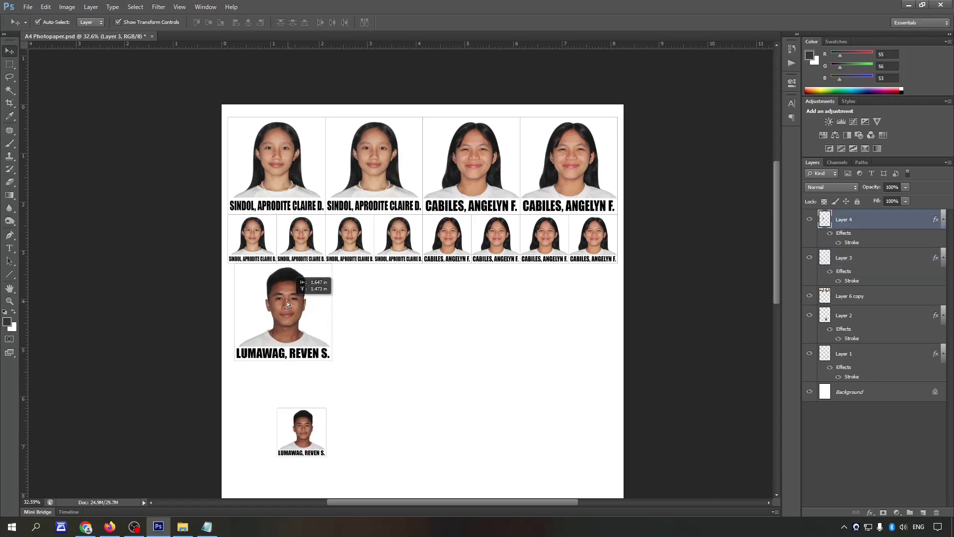
scroll(237, 274, up, 5)
key(Tab)
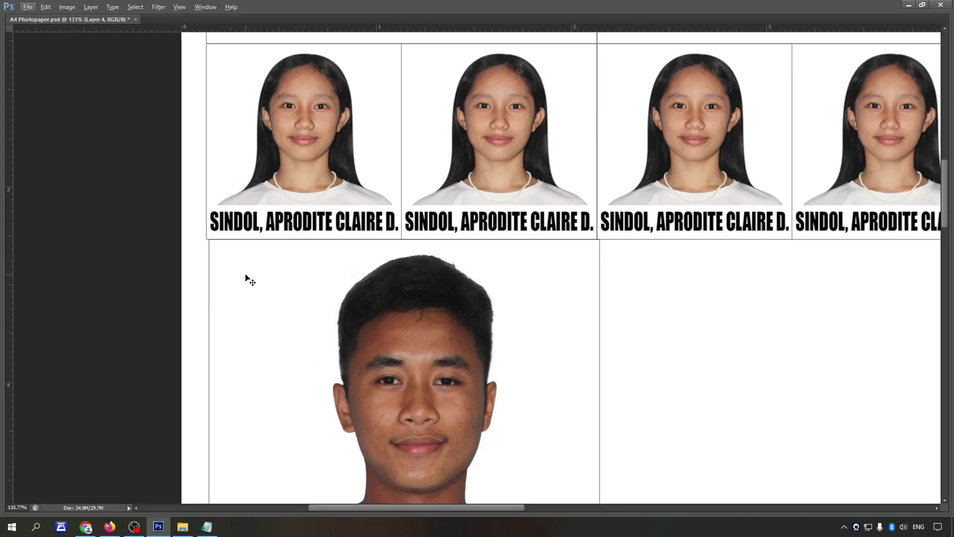
scroll(241, 273, up, 3)
key(Right)
scroll(284, 258, down, 4)
scroll(323, 213, down, 1)
scroll(320, 245, down, 2)
Step: Position the small portrait directly beneath the large one
drag(396, 447, 333, 382)
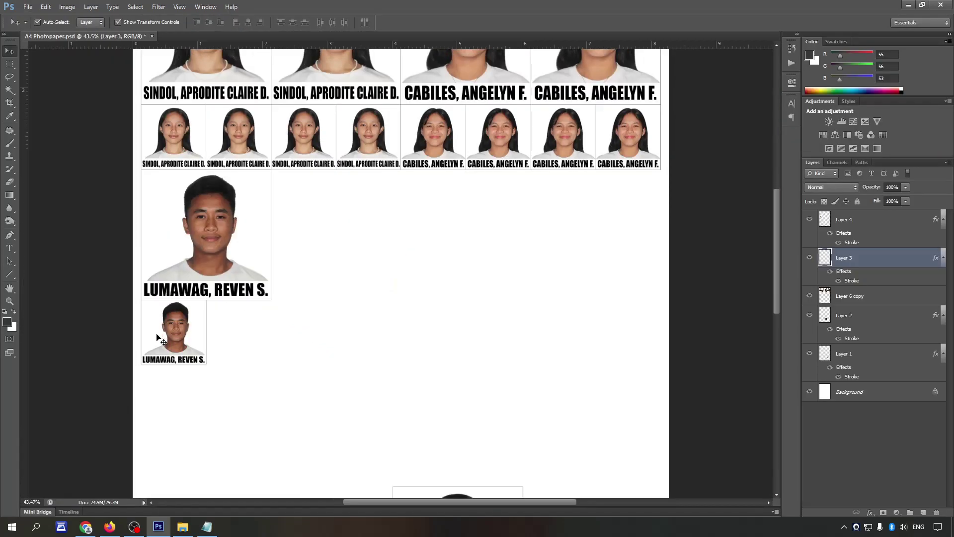
scroll(142, 313, up, 3)
scroll(143, 313, up, 2)
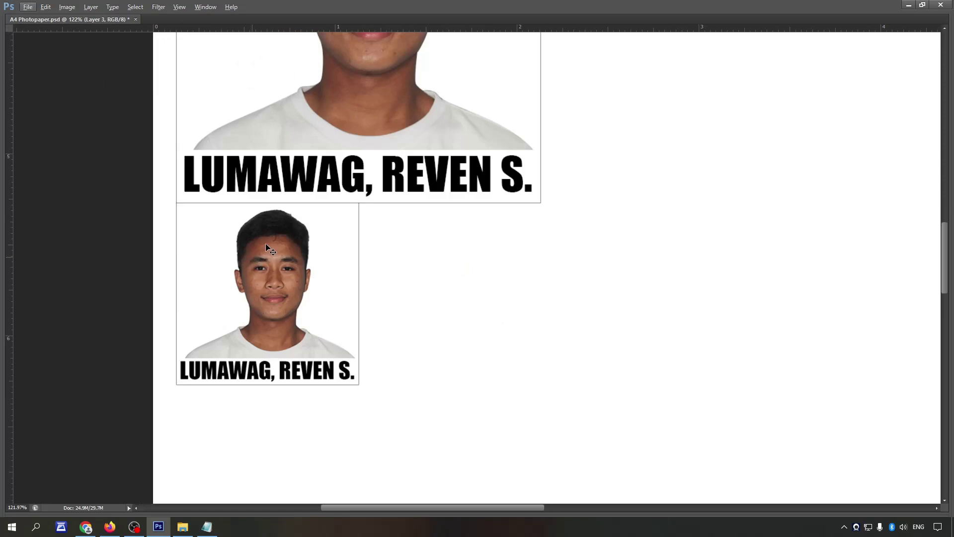
scroll(292, 230, up, 2)
key(Down)
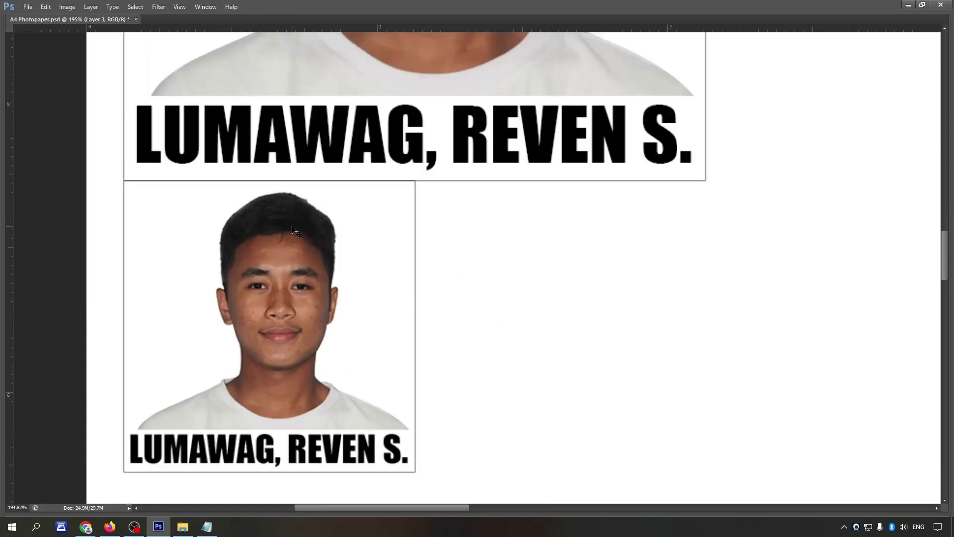
drag(465, 260, 536, 239)
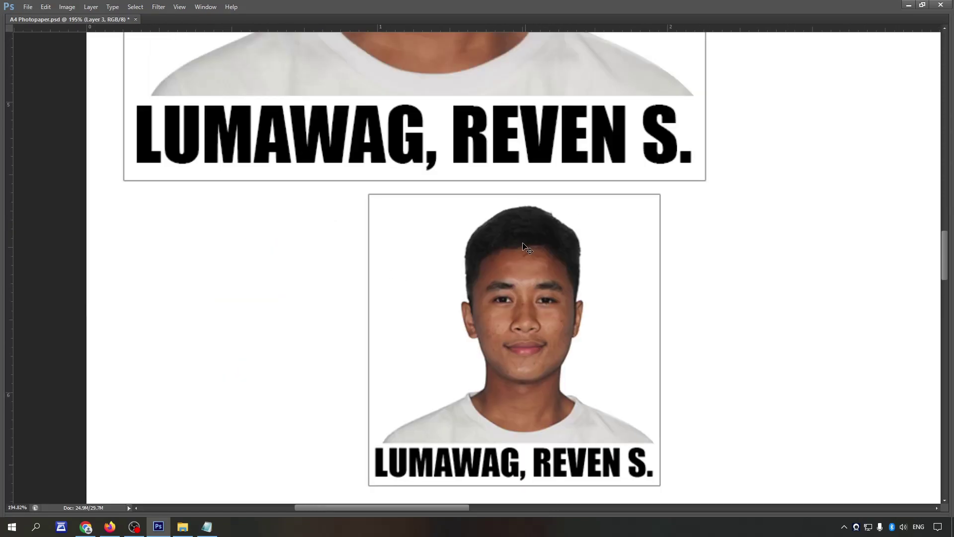
key(ctrl+z)
Step: Duplicate the small portrait beside the original and marquee-select the photos
drag(235, 261, 435, 226)
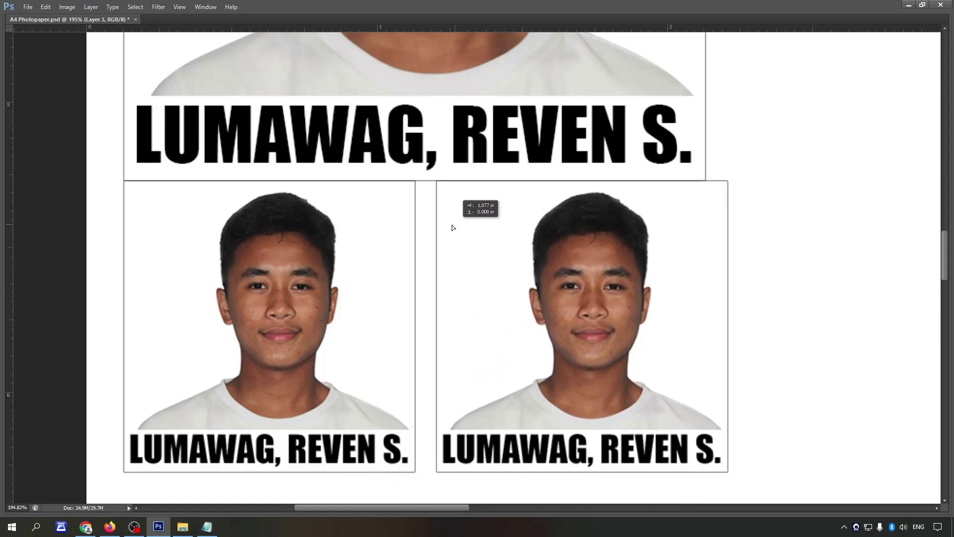
scroll(667, 192, up, 2)
scroll(665, 189, down, 3)
drag(792, 315, 347, 241)
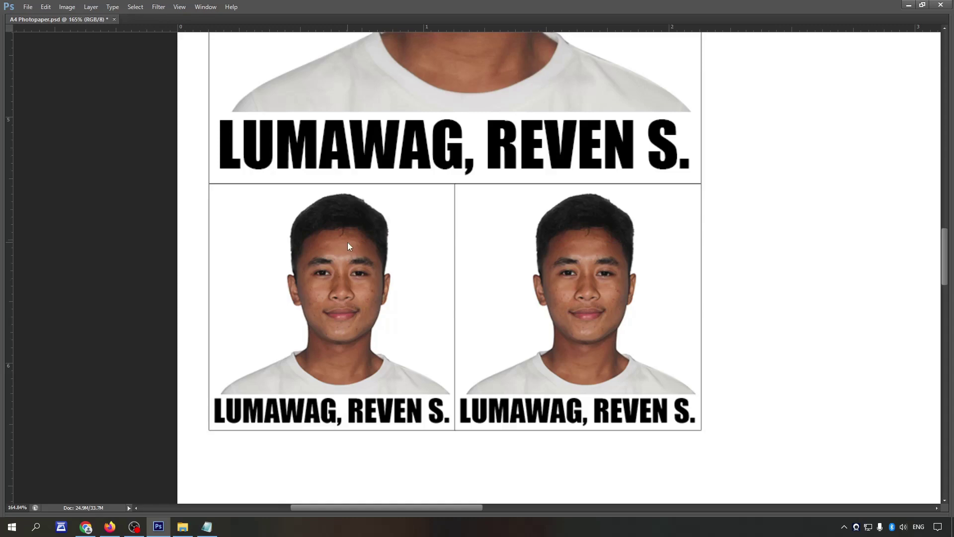
scroll(348, 246, up, 2)
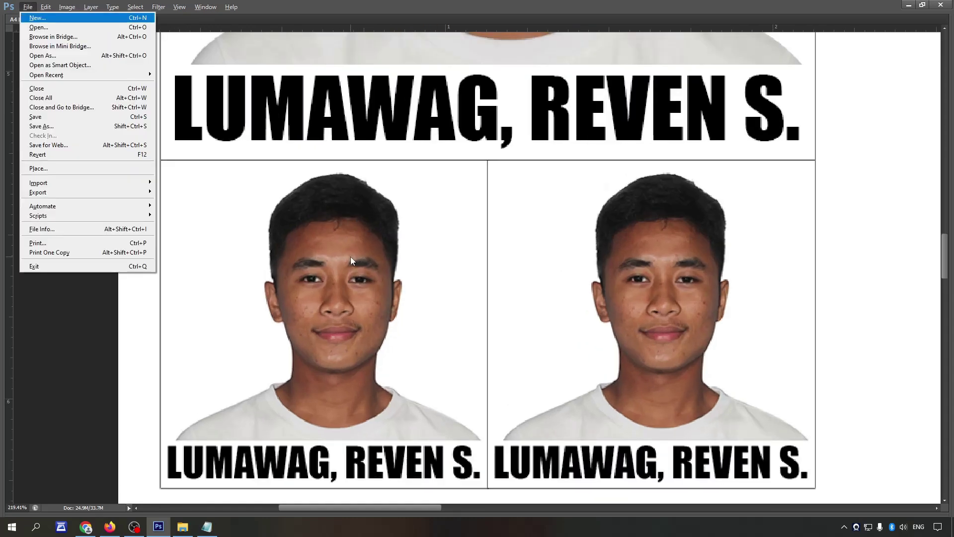
scroll(422, 309, up, 2)
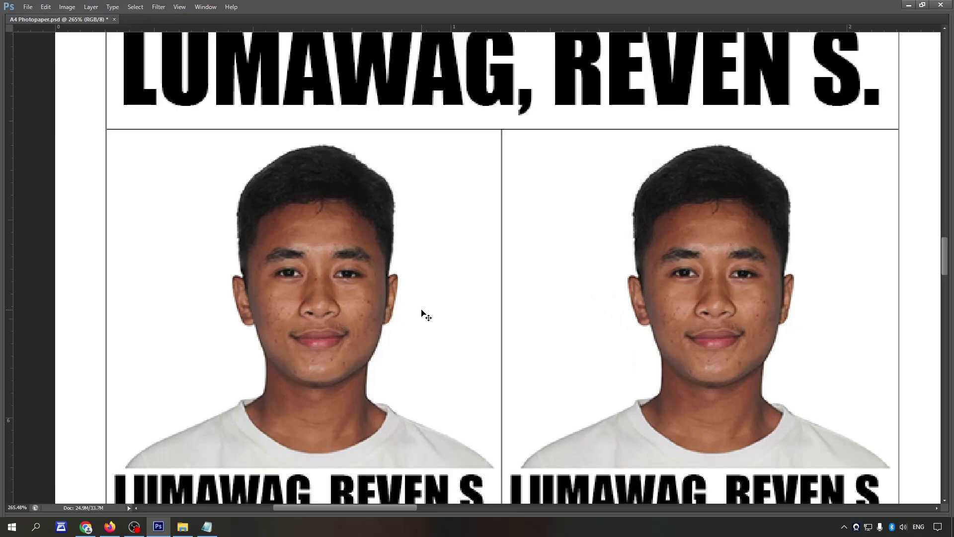
scroll(422, 309, down, 2)
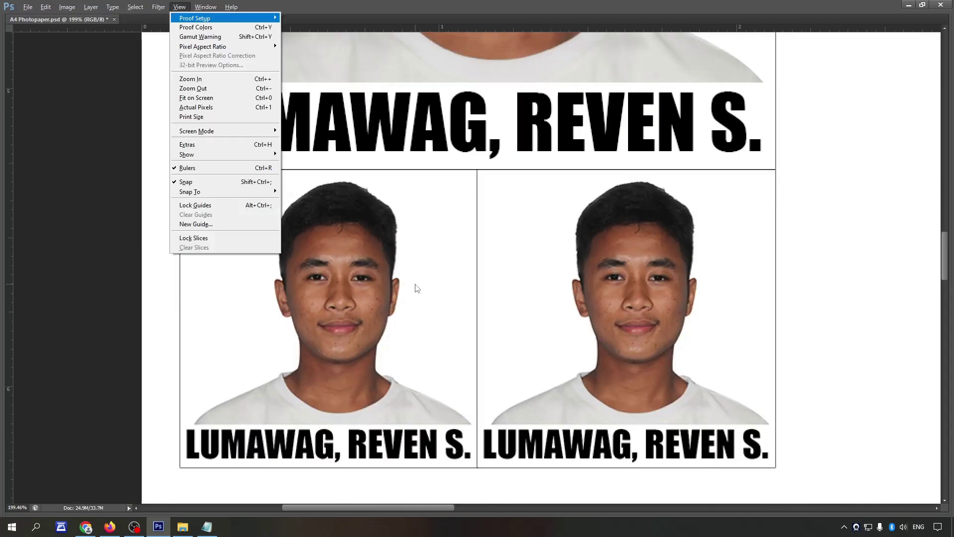
scroll(545, 362, down, 2)
Step: Select the large portrait and both small portrait layers together
key(Tab)
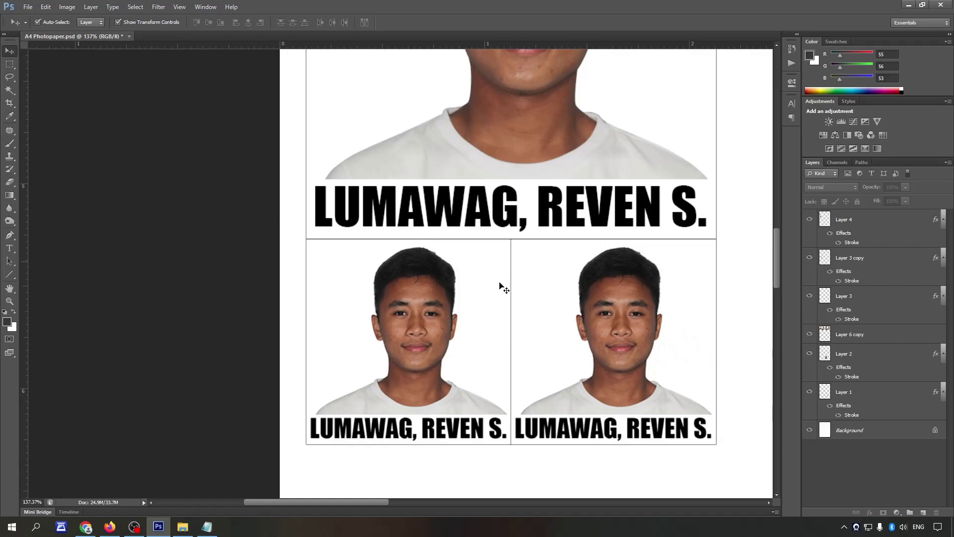
click(855, 219)
ctrl+click(868, 259)
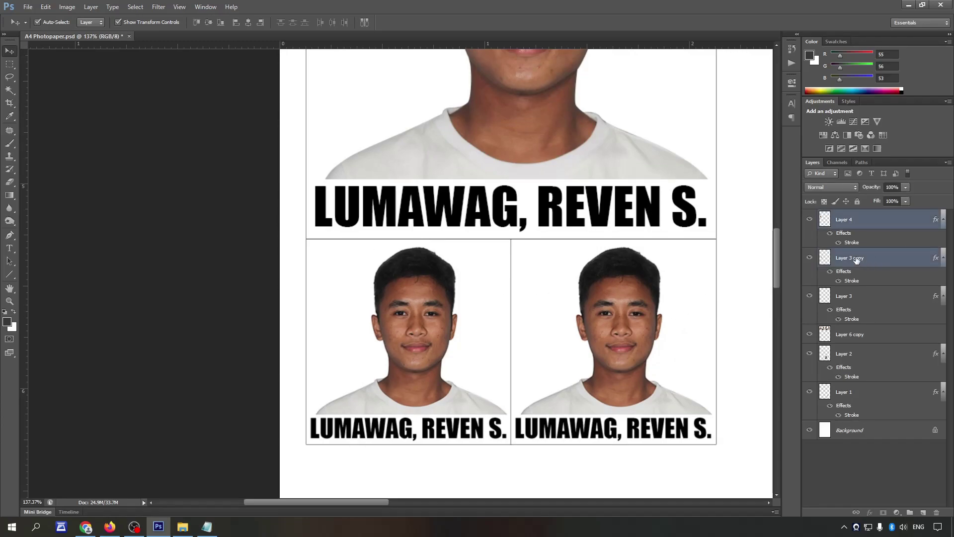
click(664, 271)
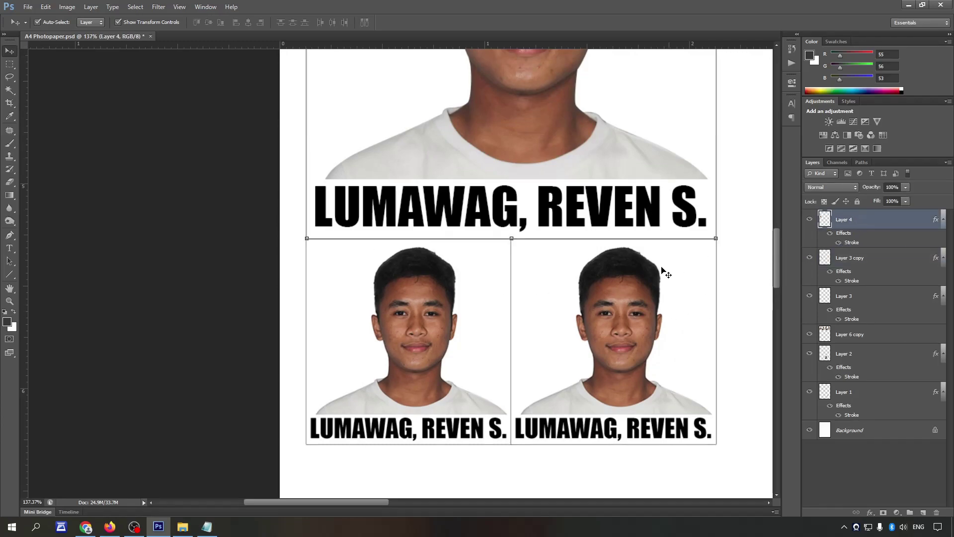
shift+click(467, 288)
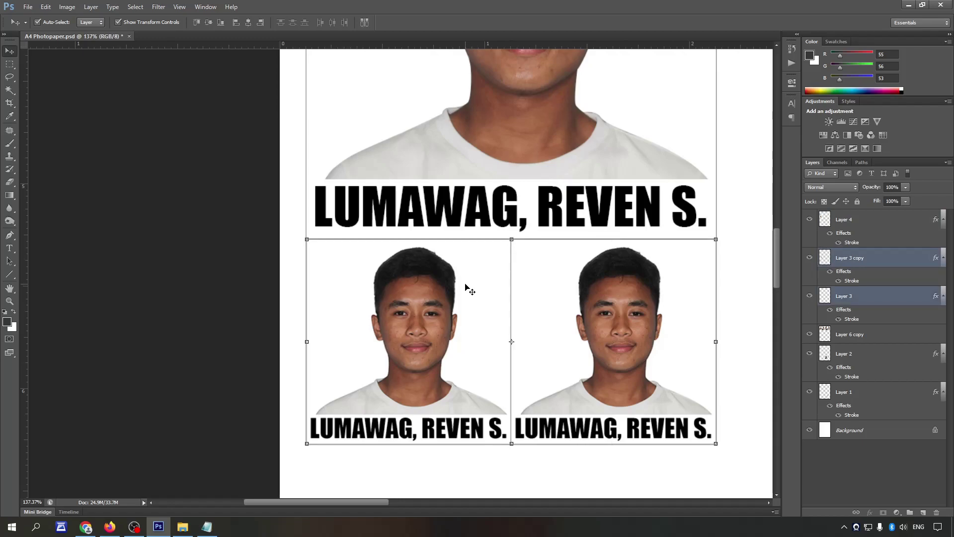
key(Tab)
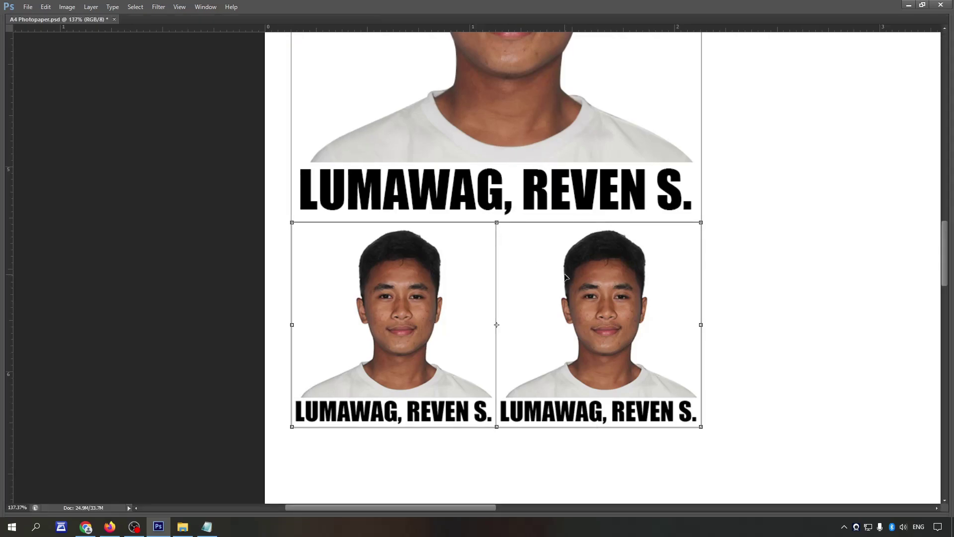
scroll(685, 344, down, 1)
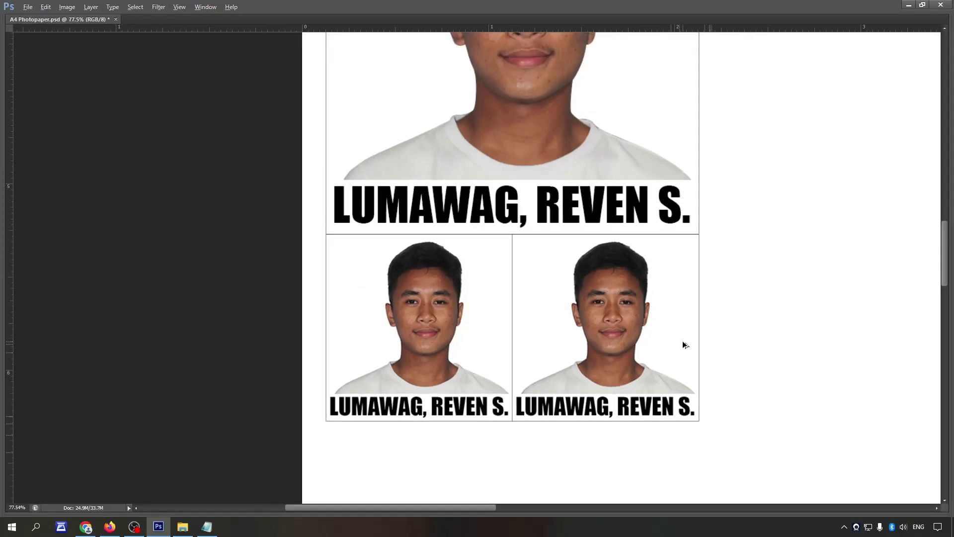
scroll(685, 344, down, 5)
scroll(463, 154, down, 5)
Step: Copy the portrait set beside the original and zoom out over the whole A4 page
drag(523, 178, 671, 241)
key(Delete)
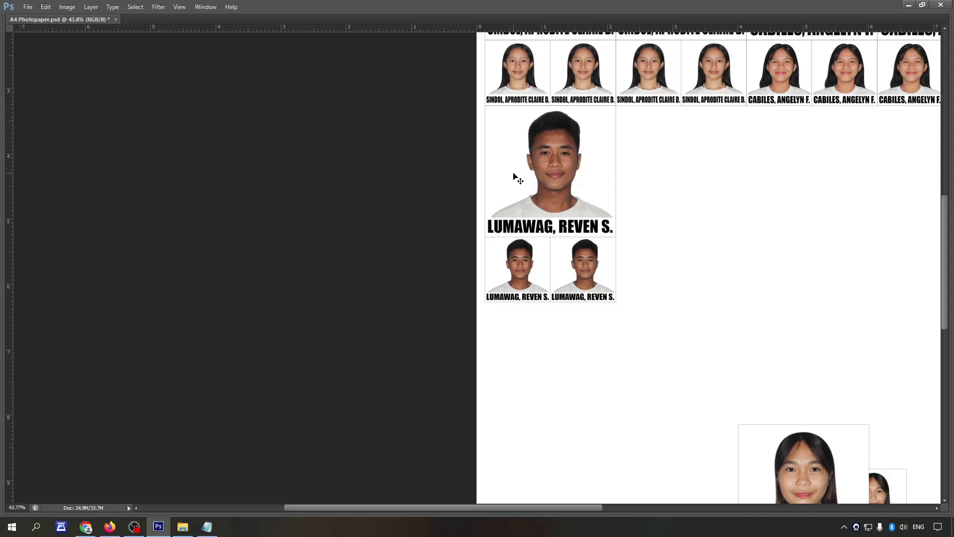
drag(621, 201, 652, 172)
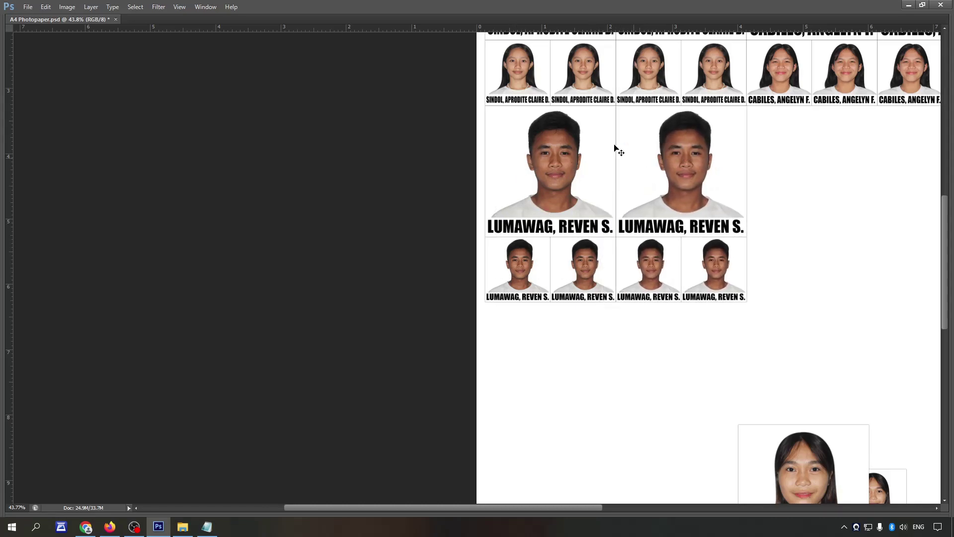
scroll(643, 133, up, 5)
scroll(644, 130, up, 4)
scroll(633, 124, up, 3)
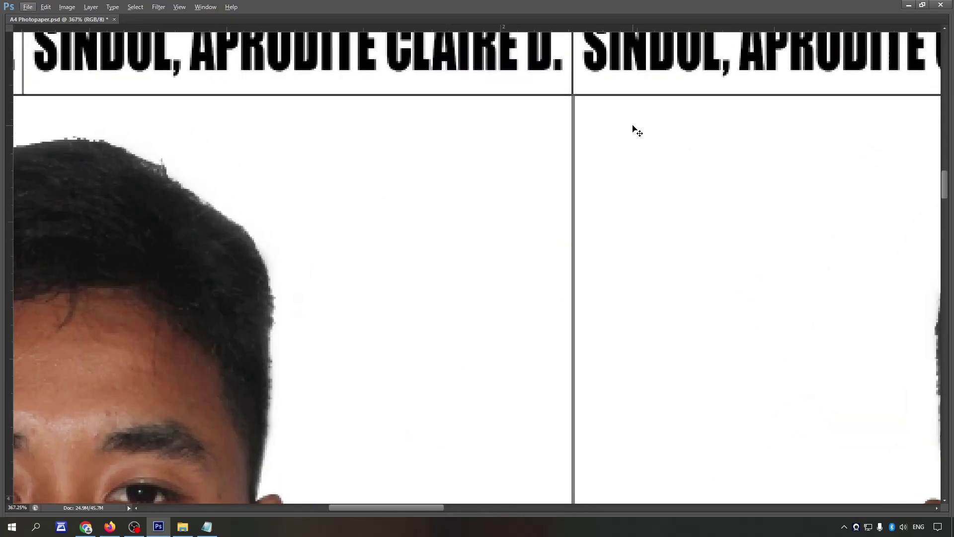
scroll(638, 128, down, 1)
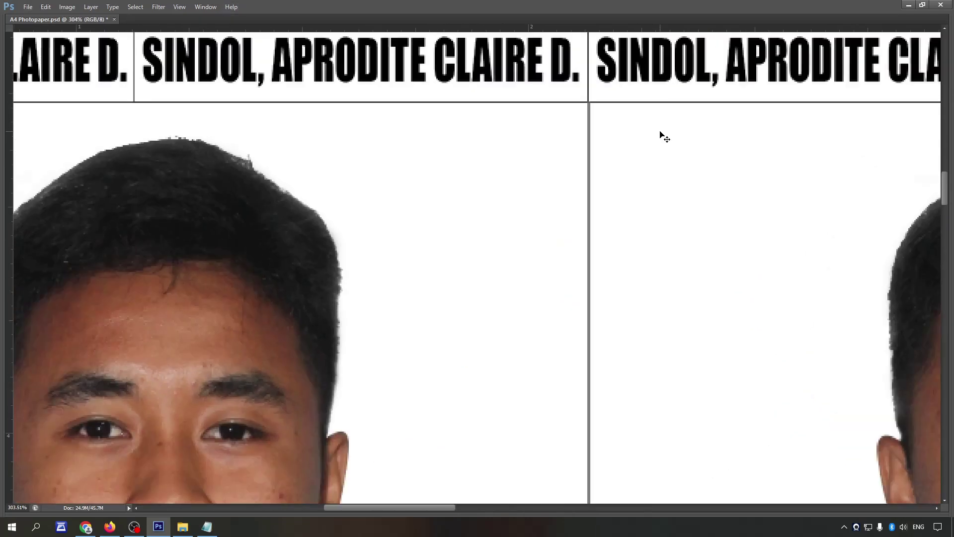
scroll(665, 136, down, 1)
scroll(698, 96, down, 1)
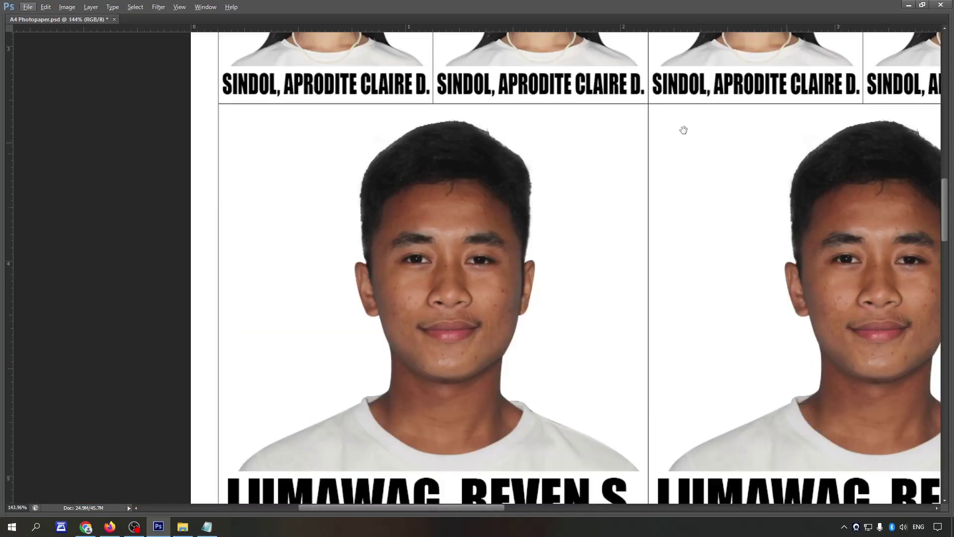
scroll(716, 132, down, 1)
scroll(460, 142, right, 2)
scroll(460, 142, right, 1)
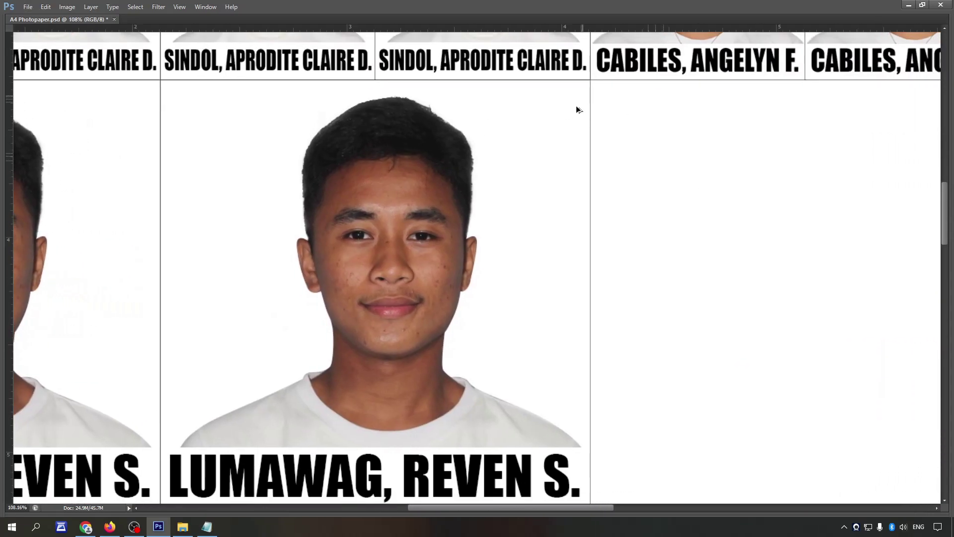
scroll(575, 109, down, 4)
scroll(543, 234, down, 4)
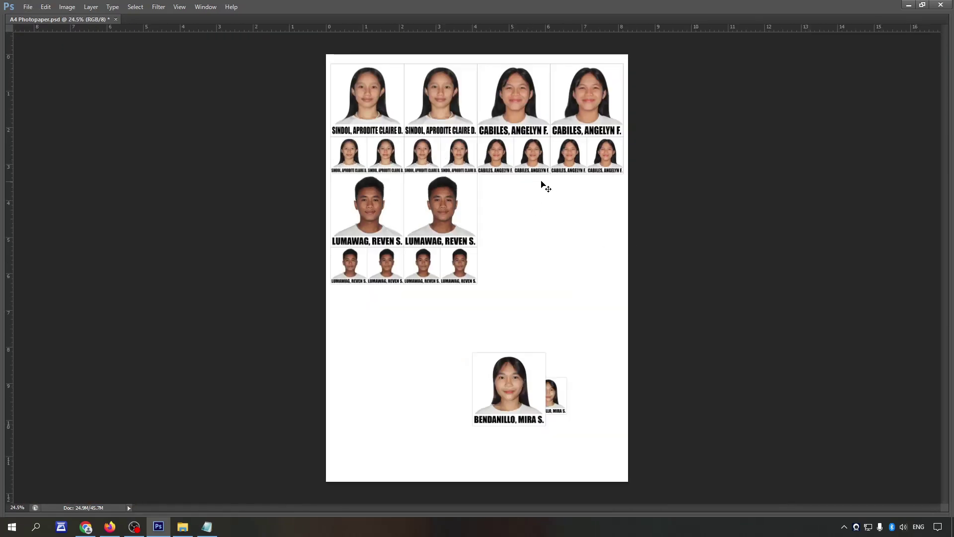
Step: Save A4 Photopaper with File > Save and minimize to the desktop with Win+D
click(28, 7)
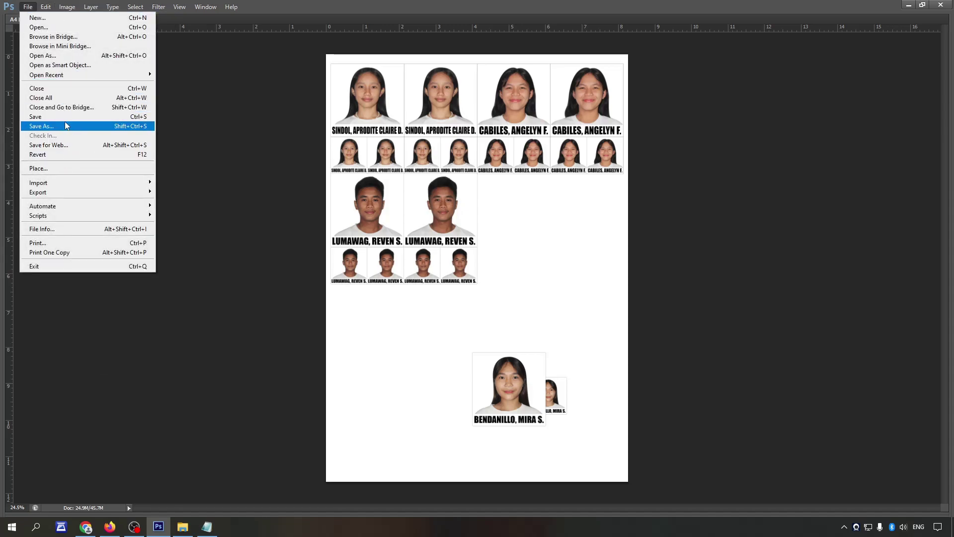
click(85, 119)
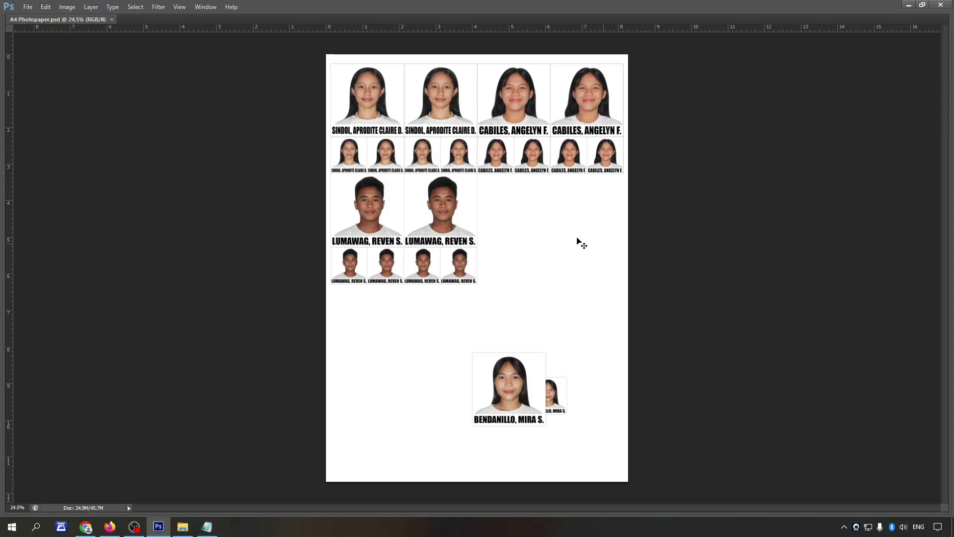
key(super+d)
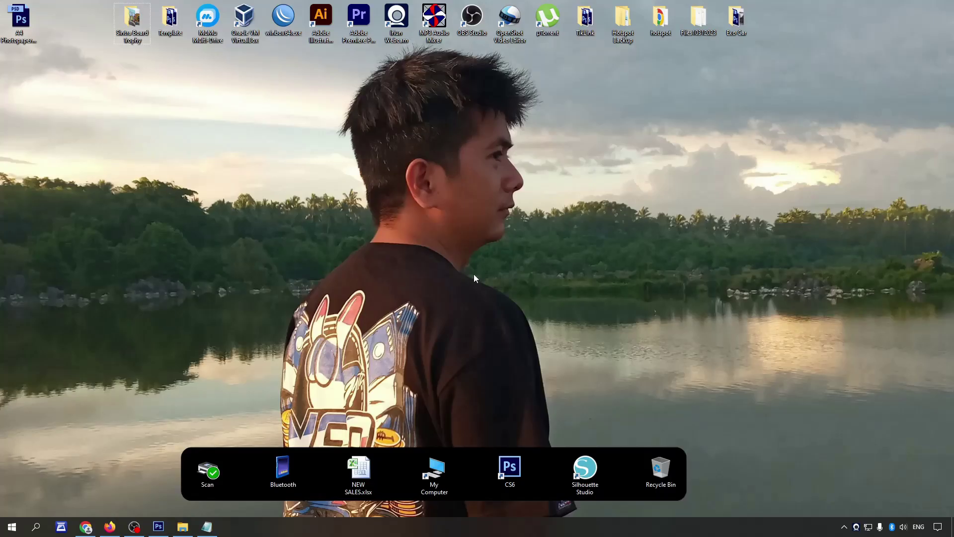
Step: Drag IMG_0004.JPG from the Bluetooth folder onto the A4 Photopaper canvas
click(159, 527)
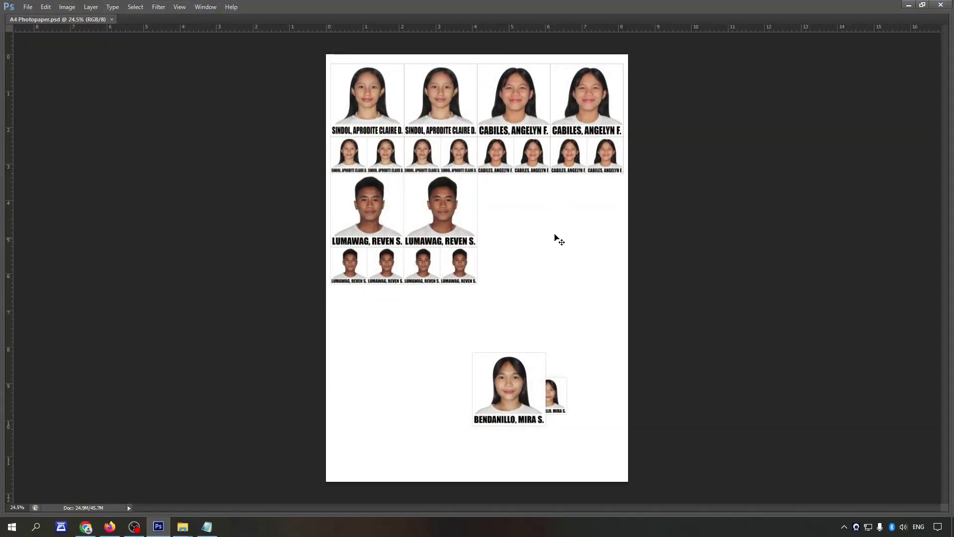
key(super+d)
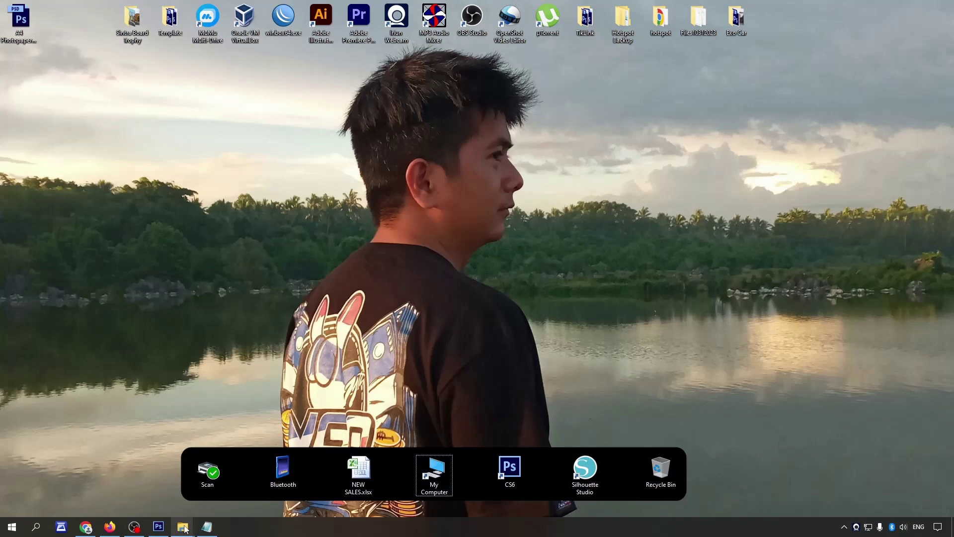
mouse_move(182, 527)
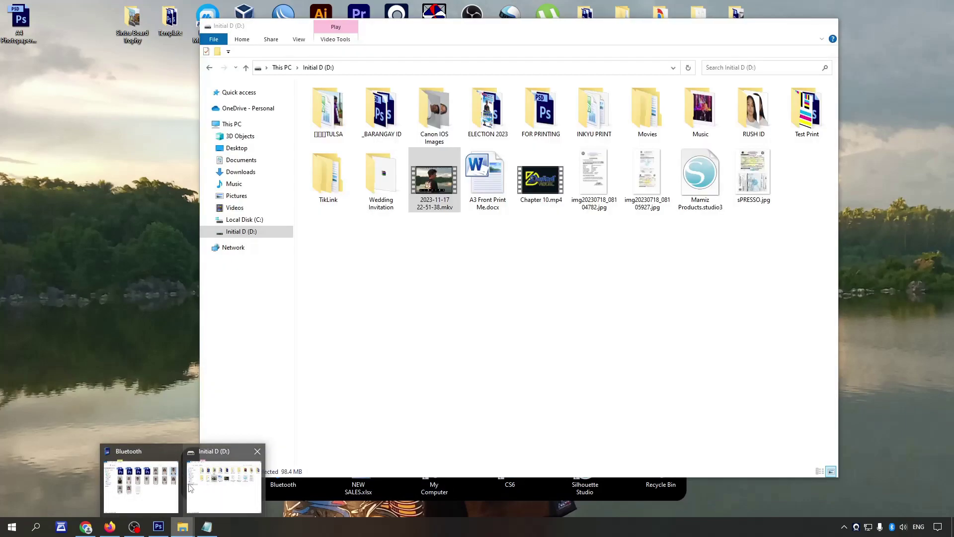
click(144, 485)
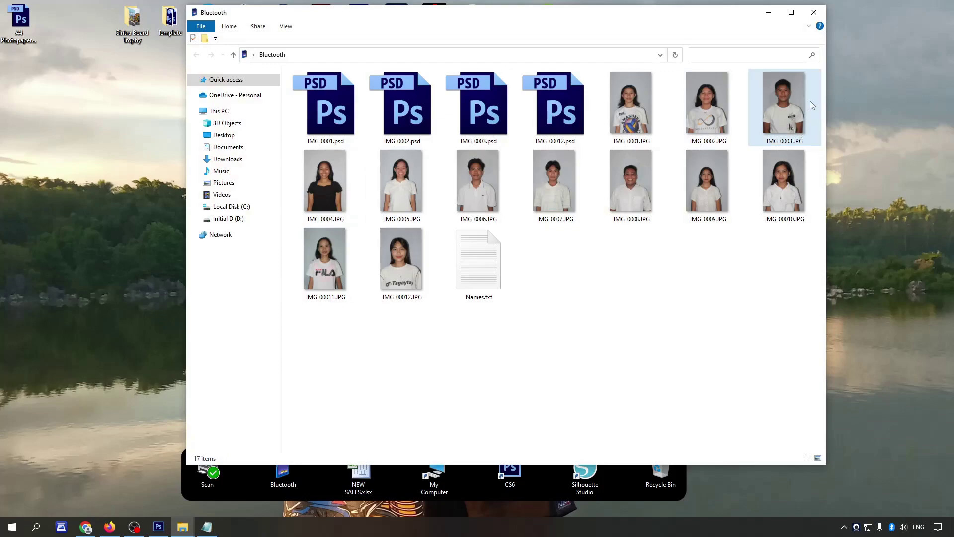
mouse_move(330, 202)
mouse_down()
mouse_move(152, 522)
mouse_move(650, 304)
mouse_up()
drag(789, 301, 795, 300)
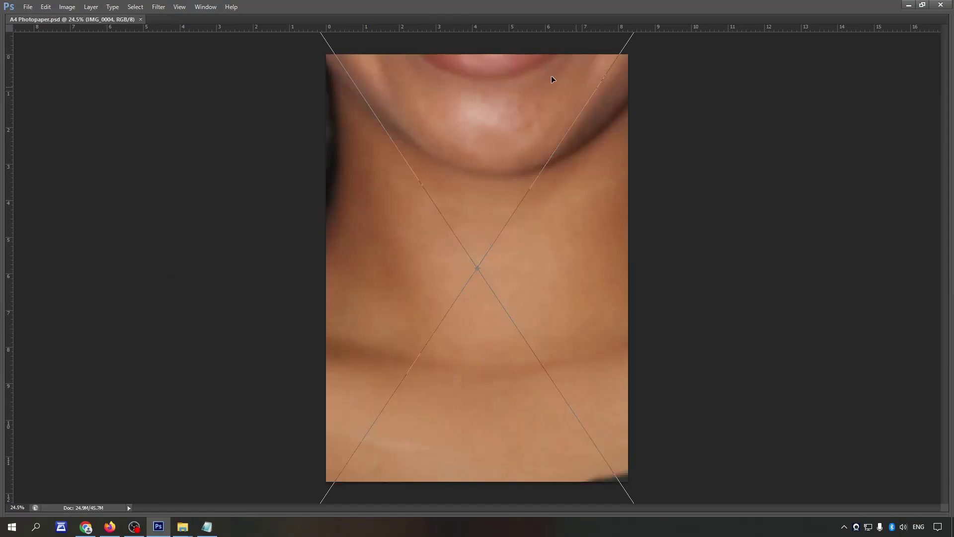
Step: Cancel placing IMG_0004 on the sheet and restore the panels
key(Escape)
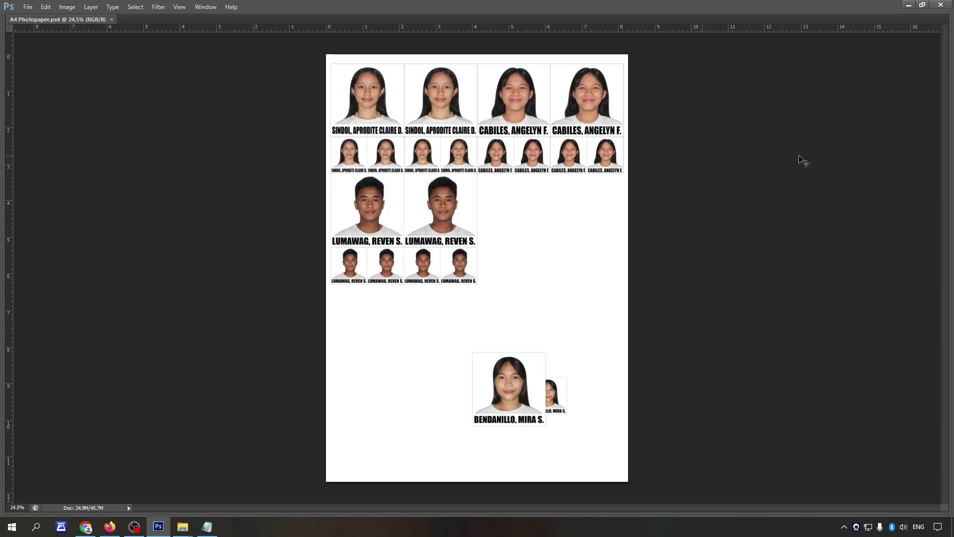
key(Tab)
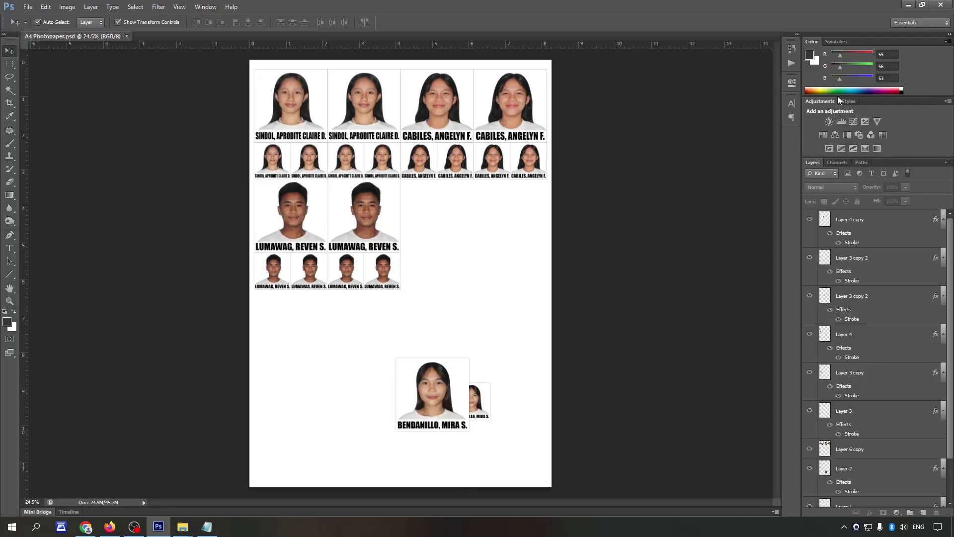
click(942, 220)
scroll(631, 204, down, 1)
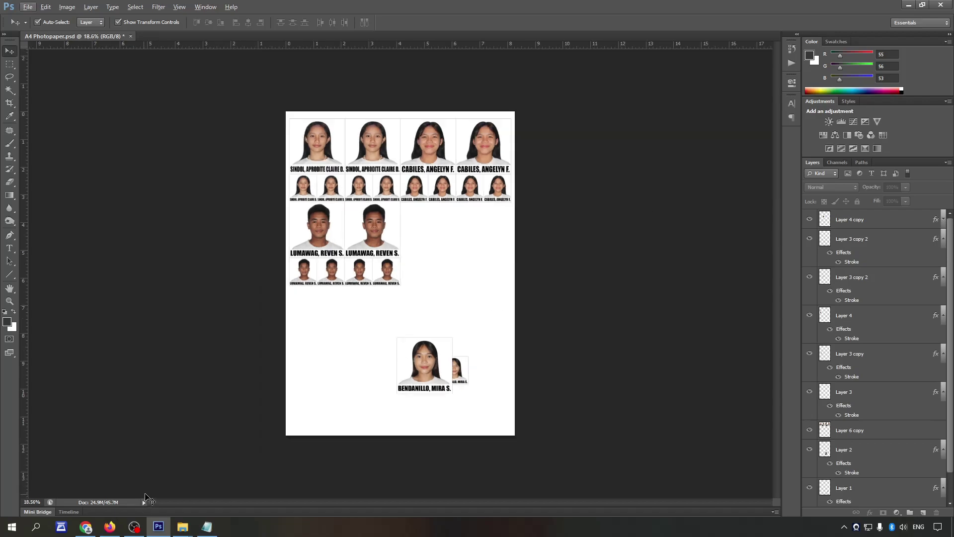
Step: Open IMG_0004.JPG and crop it to a 2 x 2 inch head-and-shoulders square
click(180, 474)
double_click(333, 198)
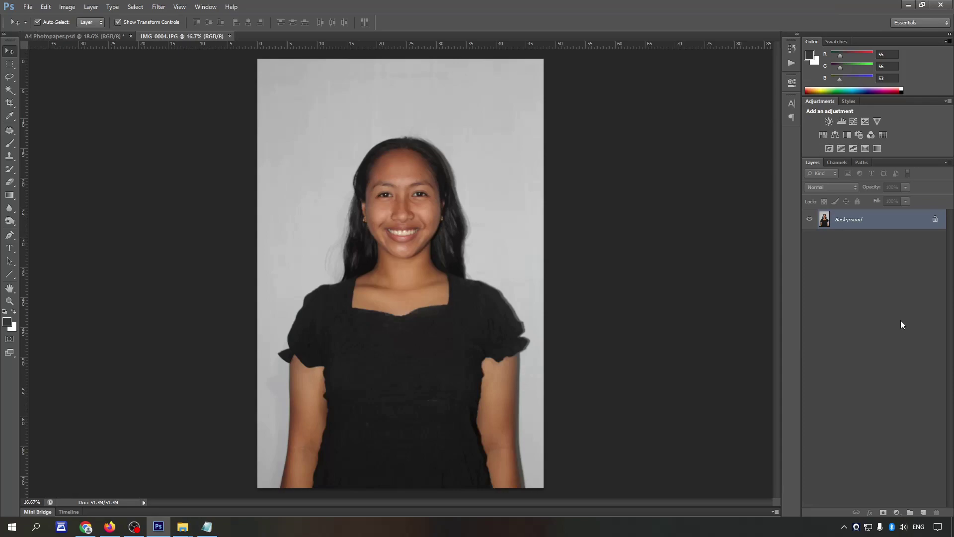
key(c)
scroll(390, 214, up, 1)
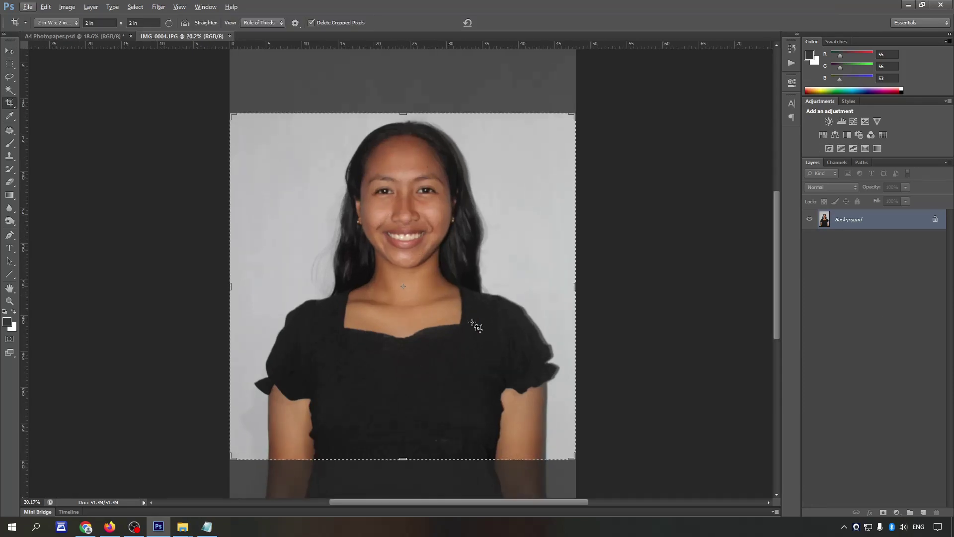
drag(572, 456, 530, 414)
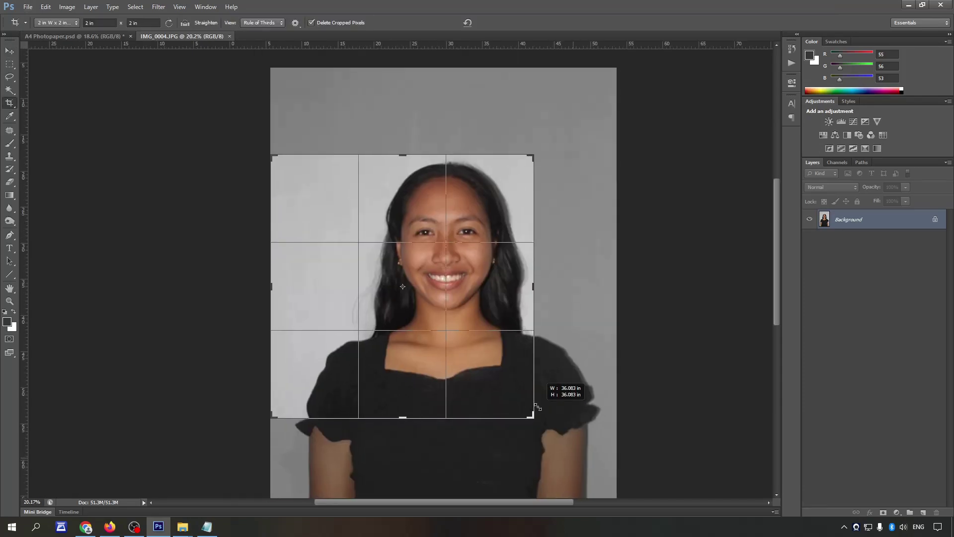
drag(460, 351, 454, 357)
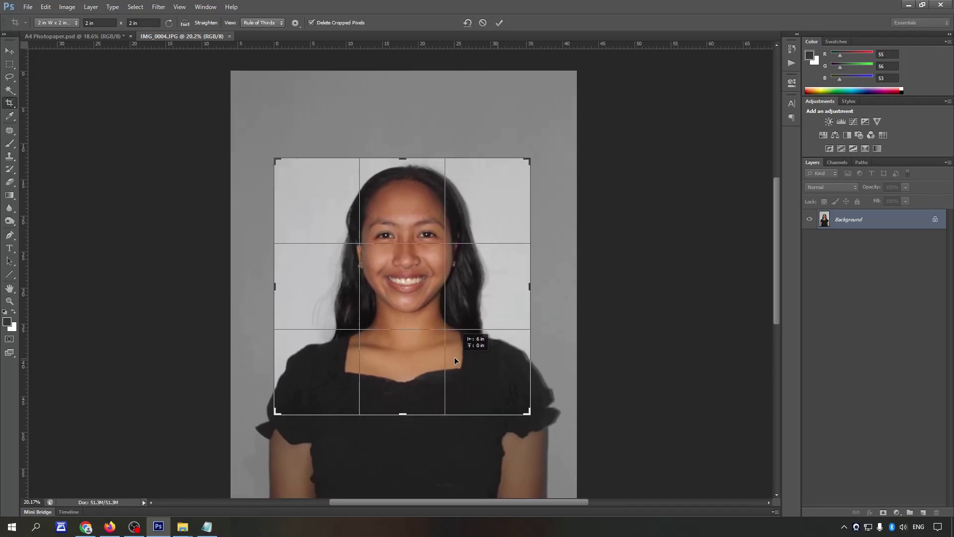
key(Return)
scroll(455, 355, up, 5)
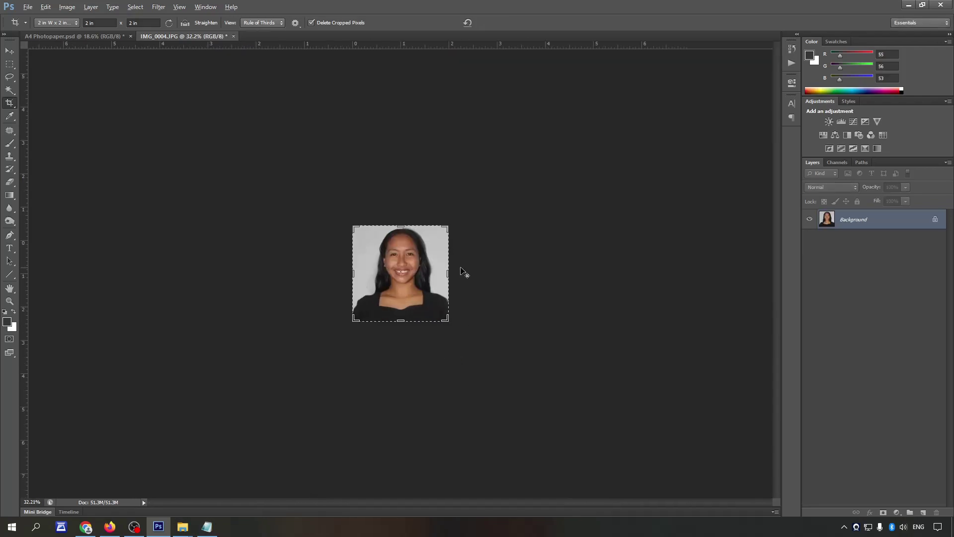
key(p)
scroll(294, 379, up, 2)
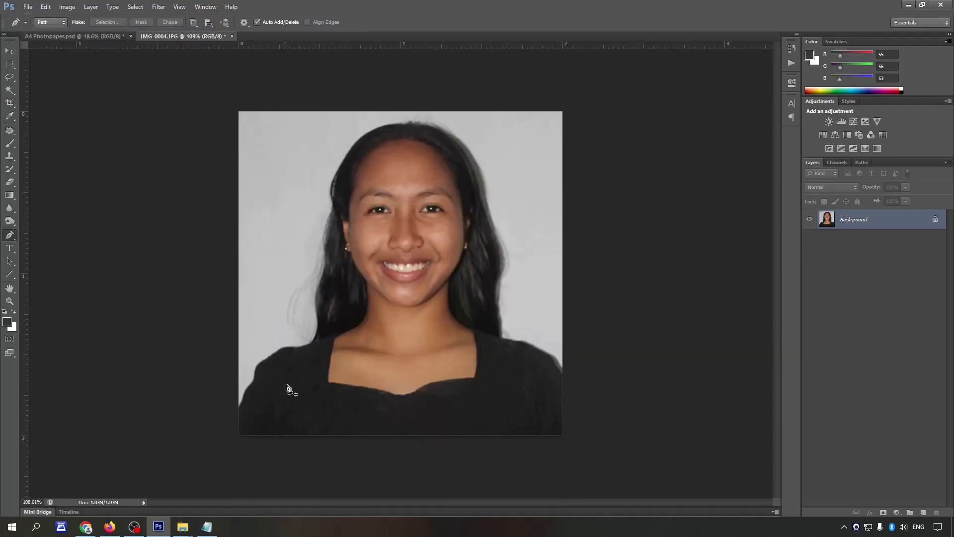
Step: Trace curved anchors up the left shoulder, along the left hair edge and over the head
scroll(285, 380, up, 2)
scroll(245, 426, down, 2)
scroll(223, 334, down, 1)
scroll(179, 360, up, 2)
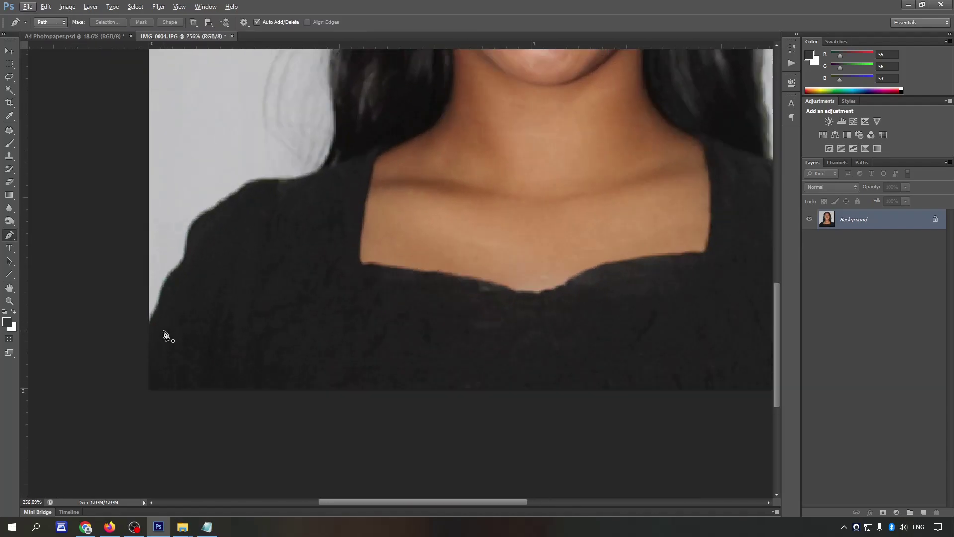
scroll(153, 332, up, 1)
scroll(152, 338, up, 1)
scroll(156, 342, up, 1)
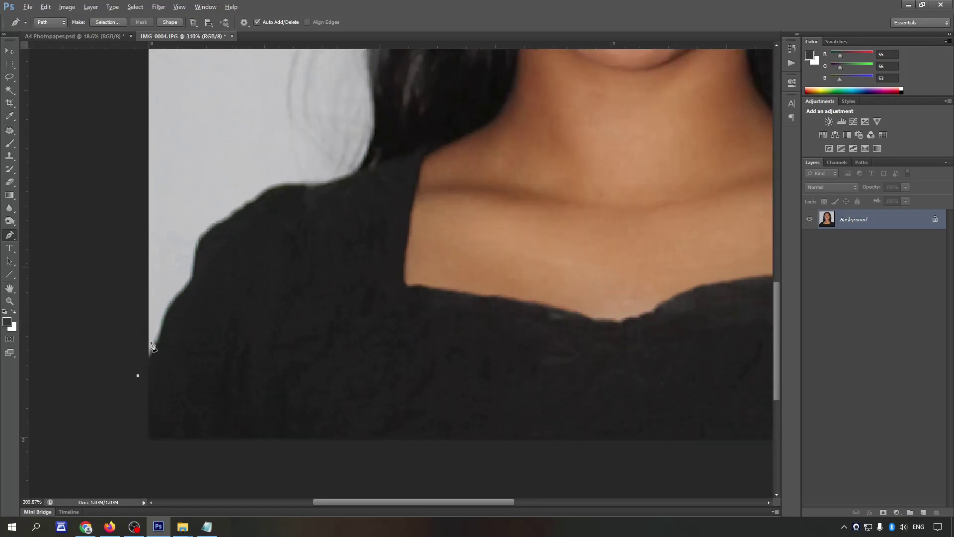
drag(165, 325, 174, 305)
drag(188, 289, 194, 284)
drag(225, 226, 252, 204)
mouse_move(308, 187)
mouse_down()
mouse_move(332, 185)
mouse_move(371, 136)
mouse_up()
scroll(372, 193, up, 3)
scroll(445, 270, down, 1)
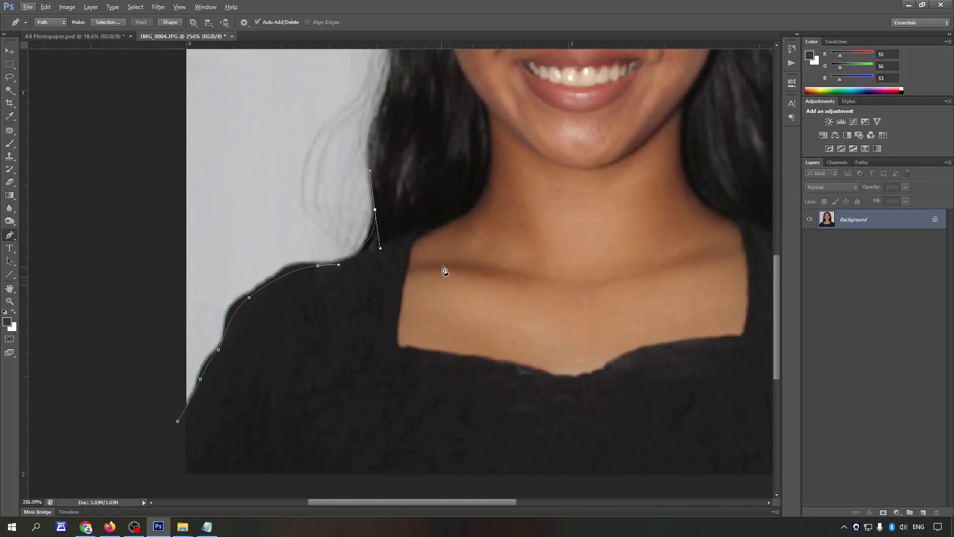
scroll(379, 223, up, 5)
drag(384, 204, 397, 170)
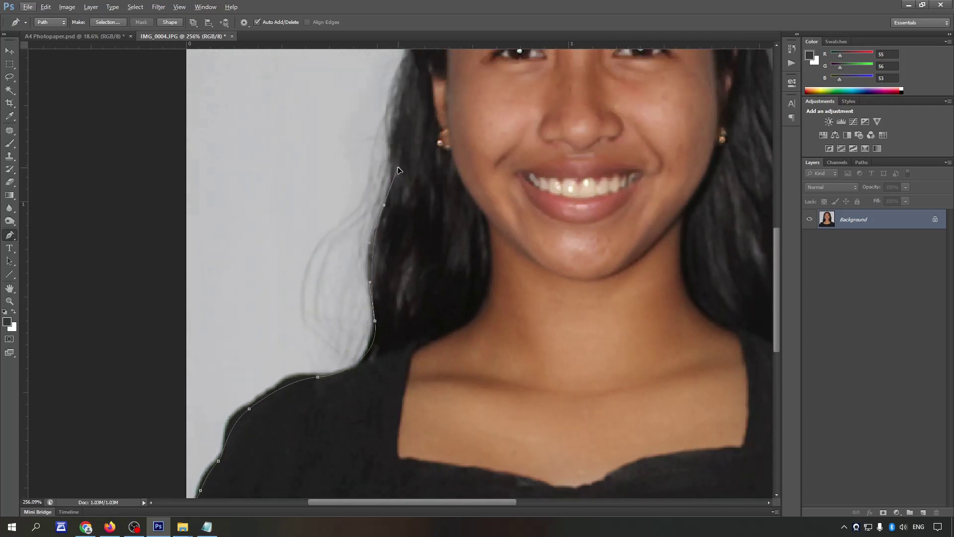
scroll(398, 170, up, 2)
scroll(400, 167, up, 4)
drag(402, 205, 416, 161)
scroll(416, 157, up, 4)
mouse_move(531, 86)
mouse_down()
mouse_move(657, 81)
mouse_move(637, 70)
mouse_up()
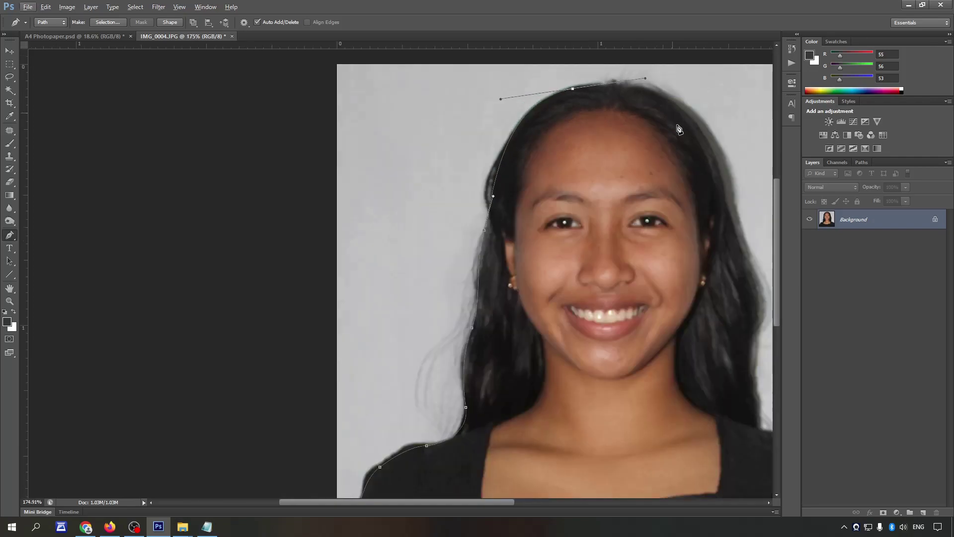
Step: Continue the path down the right side of the hair and along the right shoulder
scroll(663, 95, down, 2)
drag(723, 199, 745, 302)
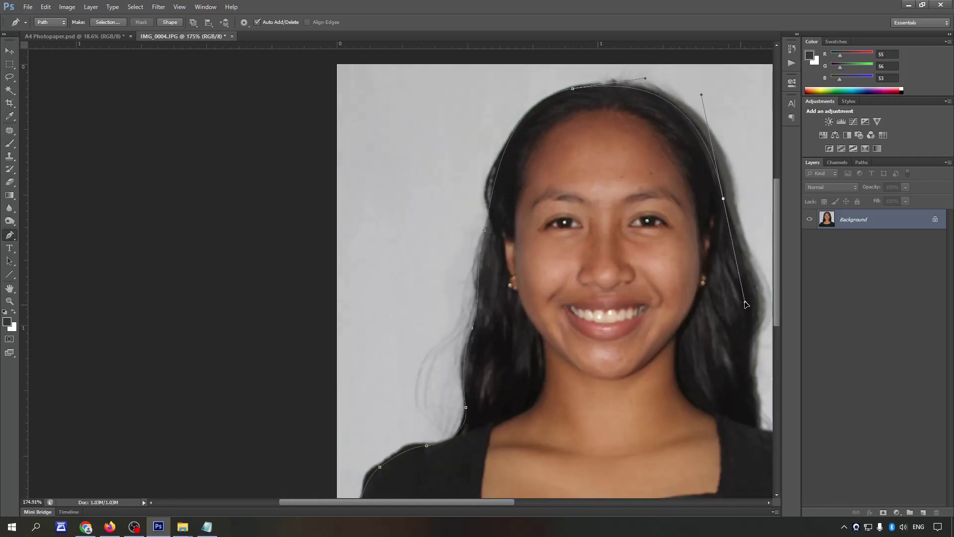
drag(596, 242, 381, 152)
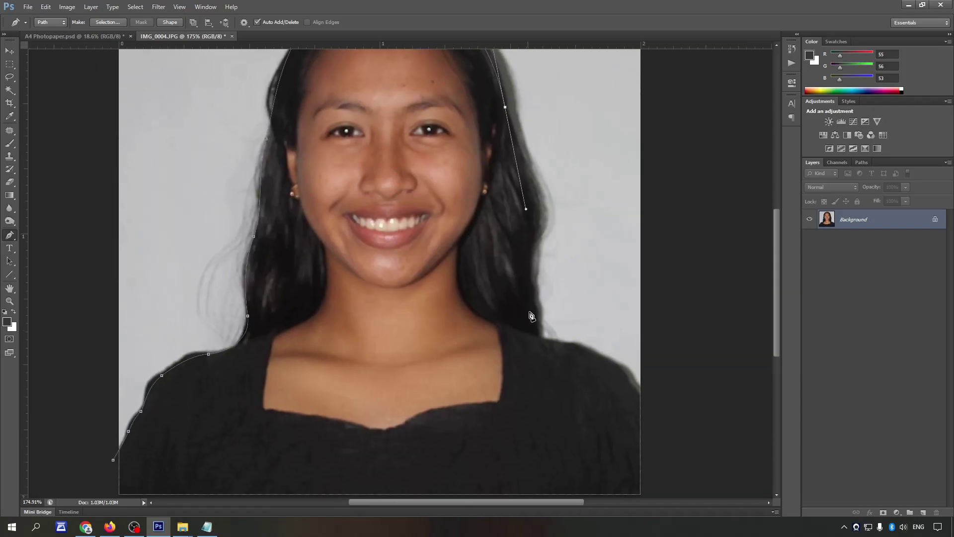
drag(529, 285, 534, 317)
key(ctrl+z)
drag(532, 239, 532, 276)
drag(543, 338, 554, 339)
scroll(596, 333, down, 2)
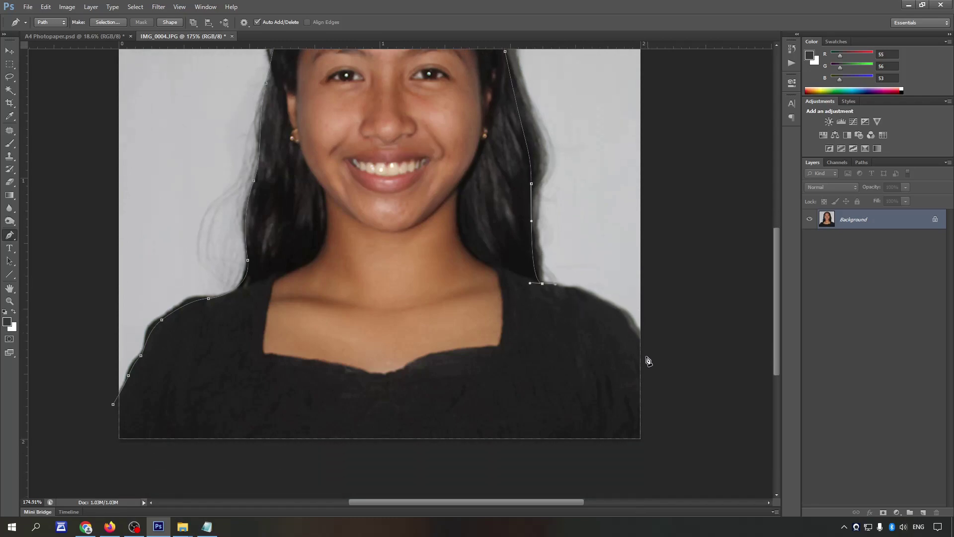
drag(646, 358, 647, 416)
scroll(638, 415, down, 3)
Step: Run corner points below the photo back to the start anchor and close the path
click(563, 447)
click(498, 458)
click(441, 455)
click(404, 456)
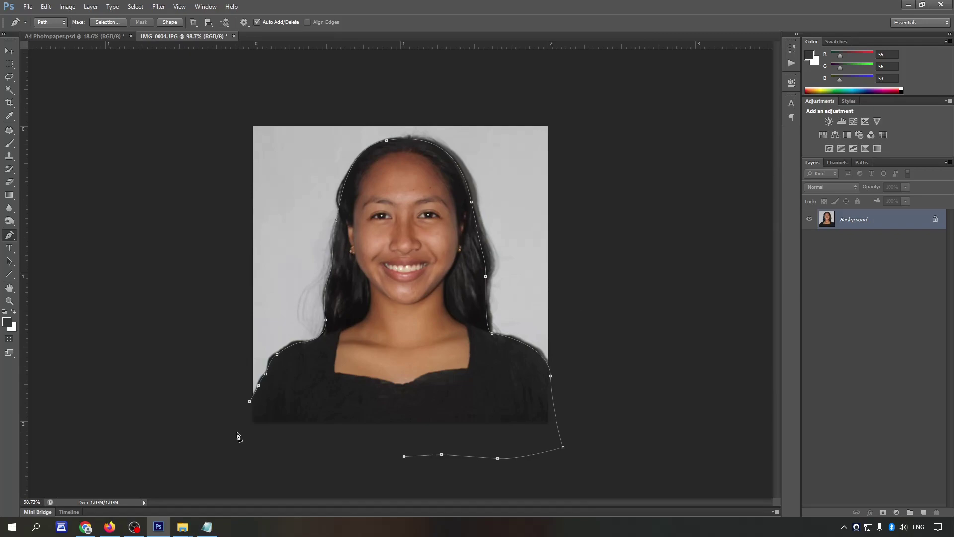
click(248, 448)
click(237, 419)
click(250, 402)
right_click(415, 265)
Step: Convert the path to a selection and copy the woman onto a new Layer 1
click(447, 309)
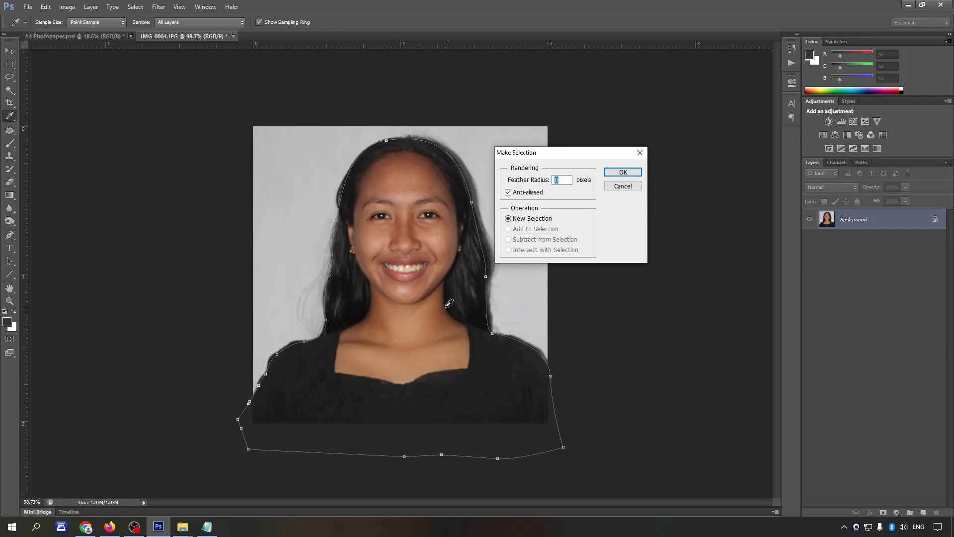
key(Return)
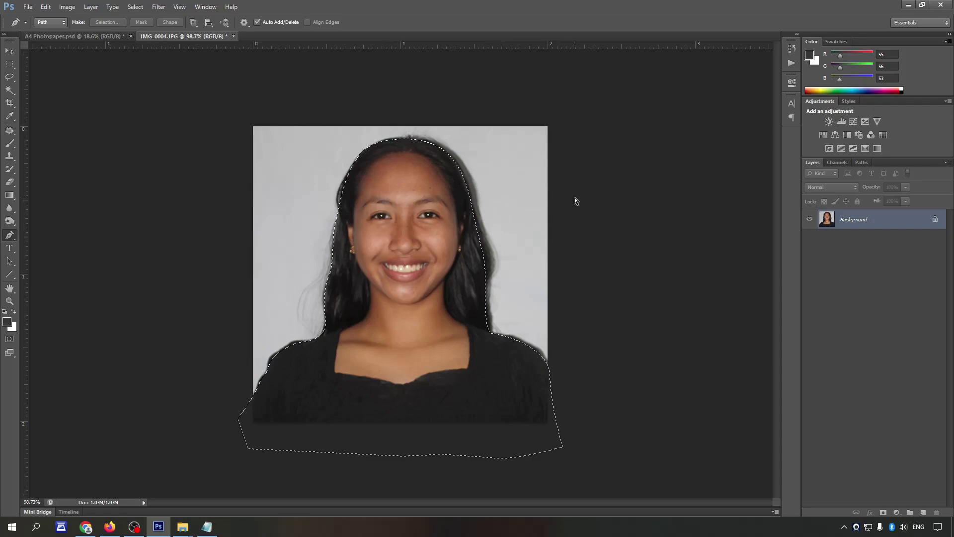
key(ctrl+j)
Step: Try a white fill on the Background, undo it, and hide Layer 1
click(813, 237)
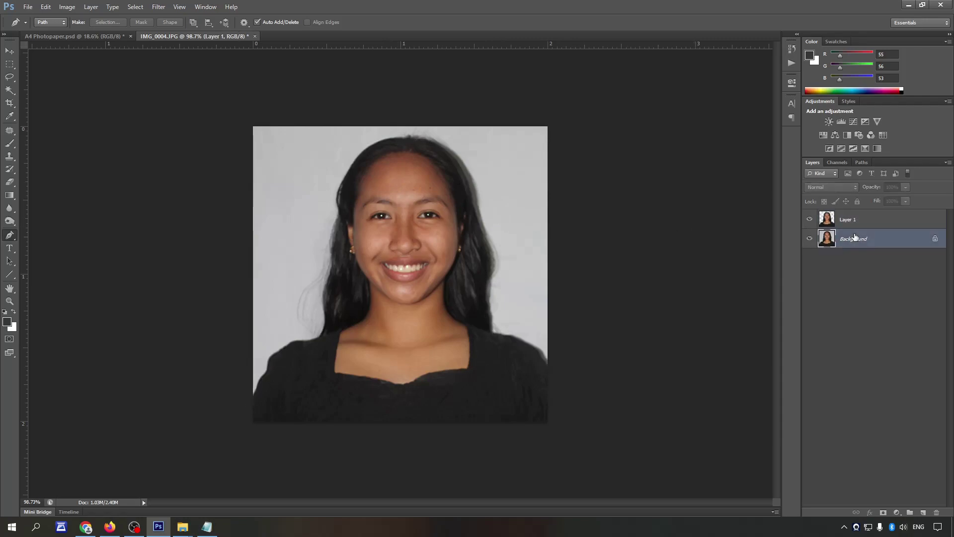
key(ctrl+BackSpace)
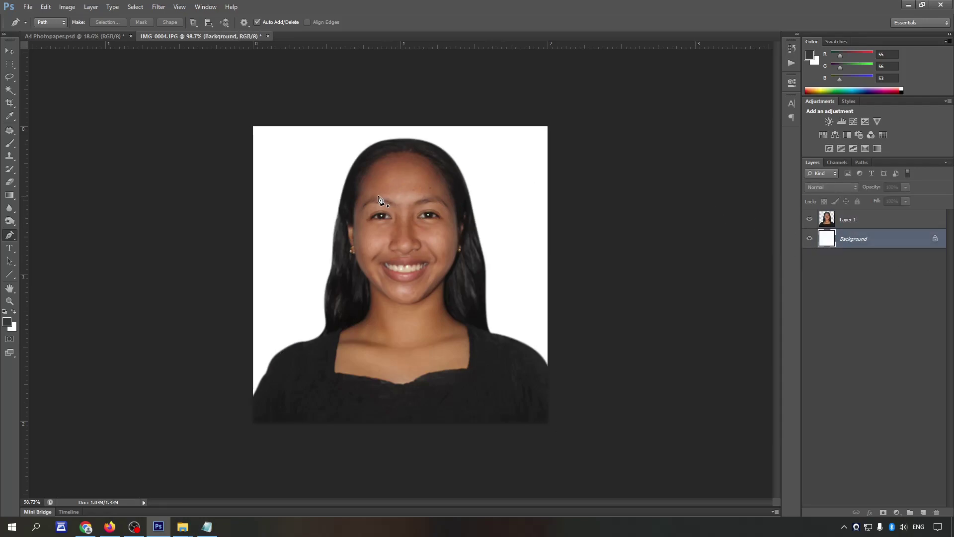
key(ctrl+z)
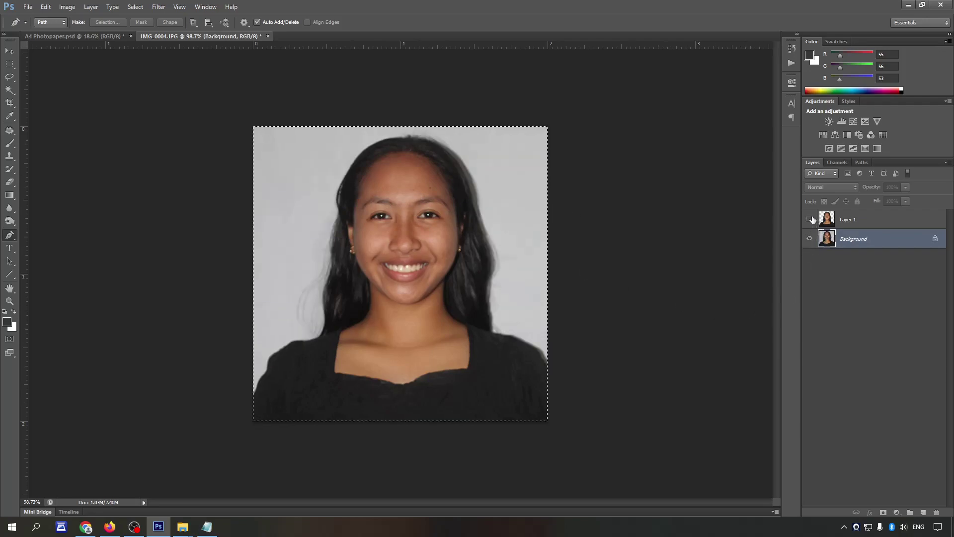
click(845, 220)
Step: Switch to the Magic Wand tool and duplicate the Background layer, working on the copy
key(m)
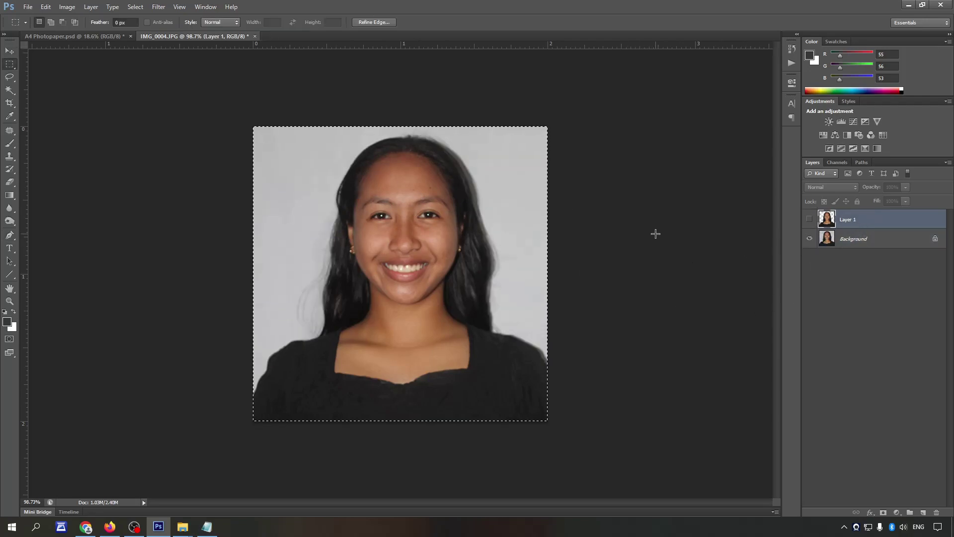
click(656, 233)
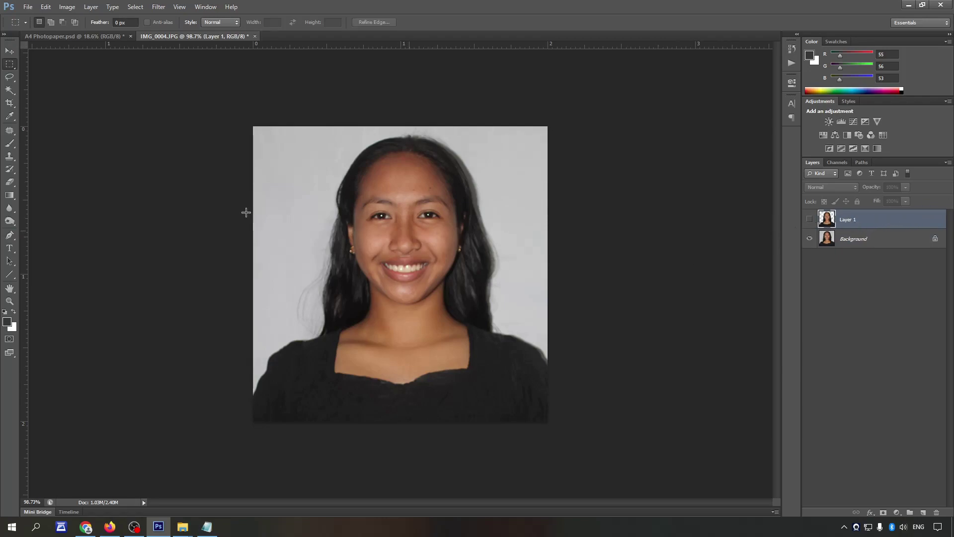
click(9, 91)
right_click(11, 92)
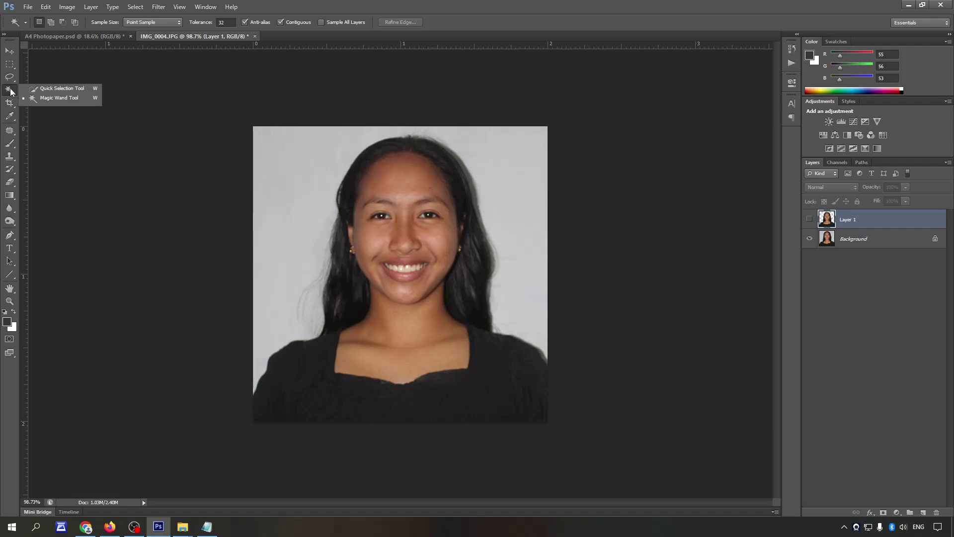
click(49, 98)
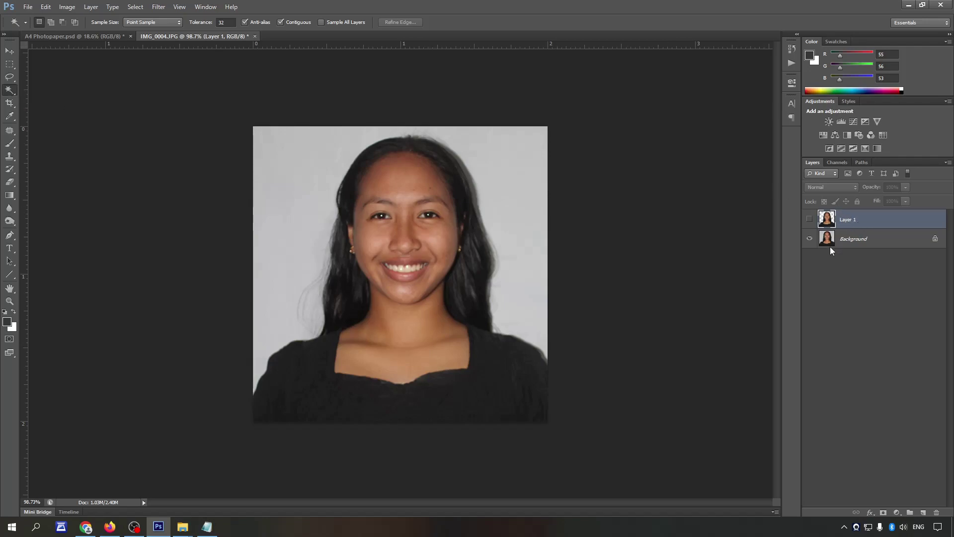
click(864, 239)
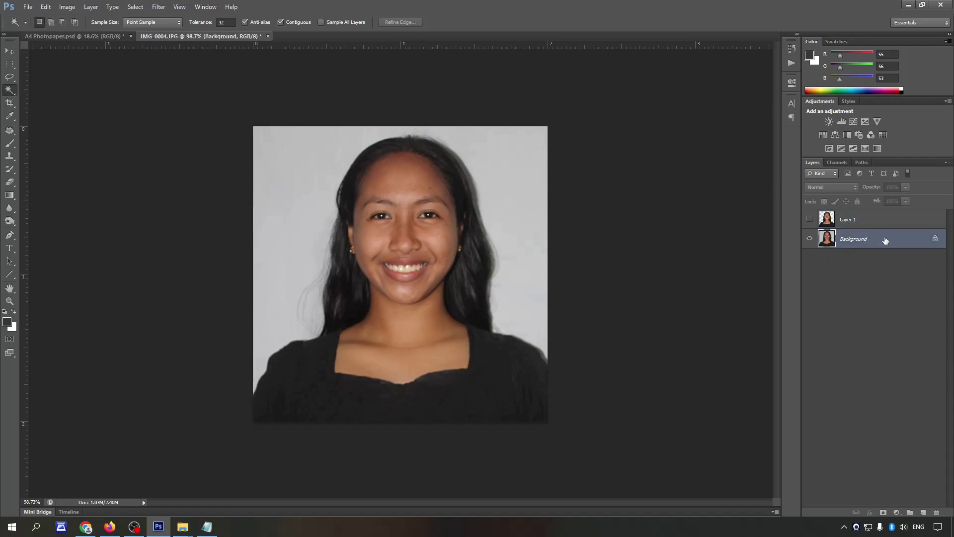
key(ctrl+j)
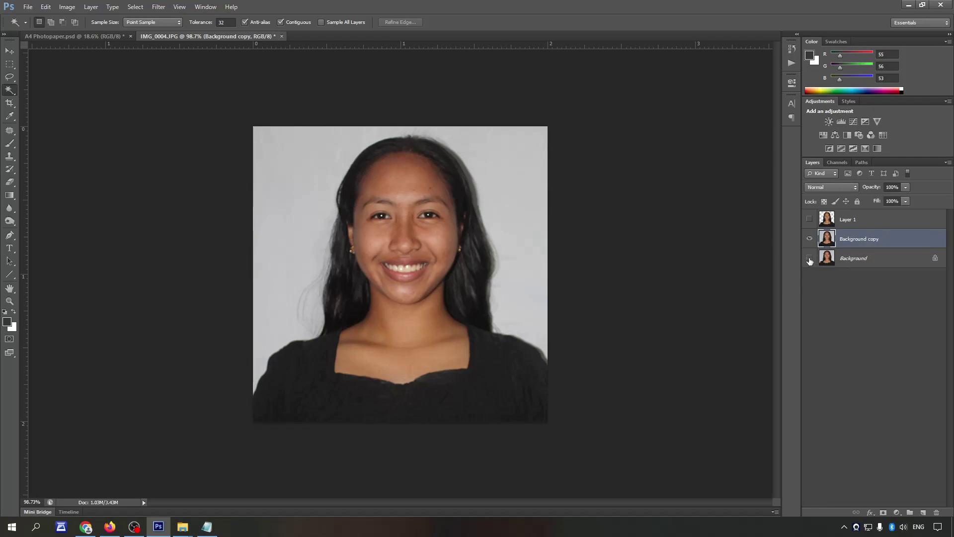
click(854, 258)
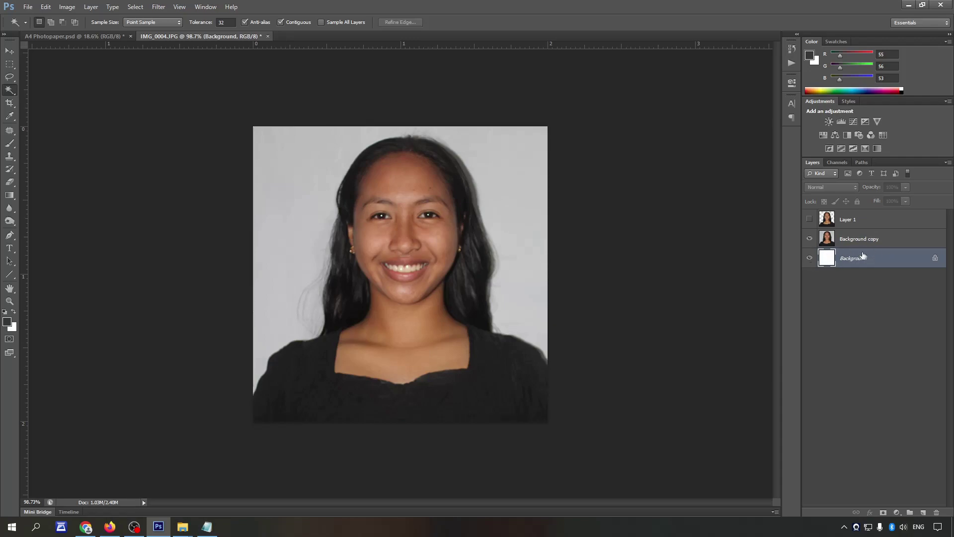
click(879, 244)
Step: Select the grey backdrop and hair fringe on the copy, delete them, and deselect
click(508, 193)
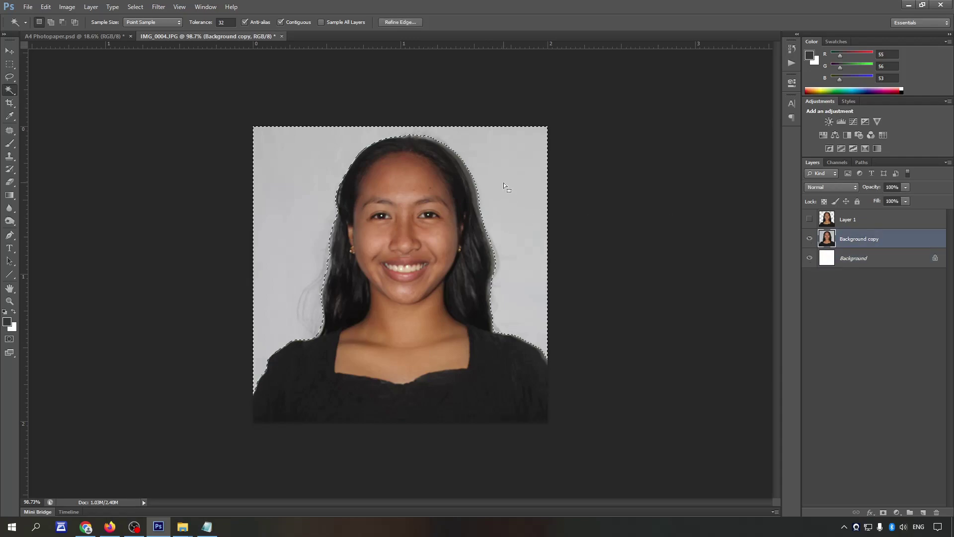
scroll(503, 183, up, 3)
scroll(500, 188, up, 2)
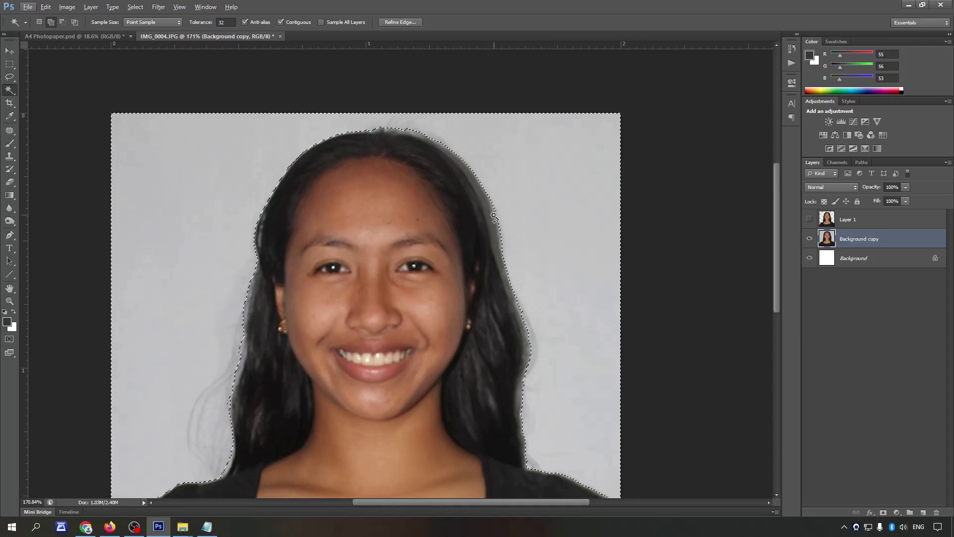
shift+click(498, 218)
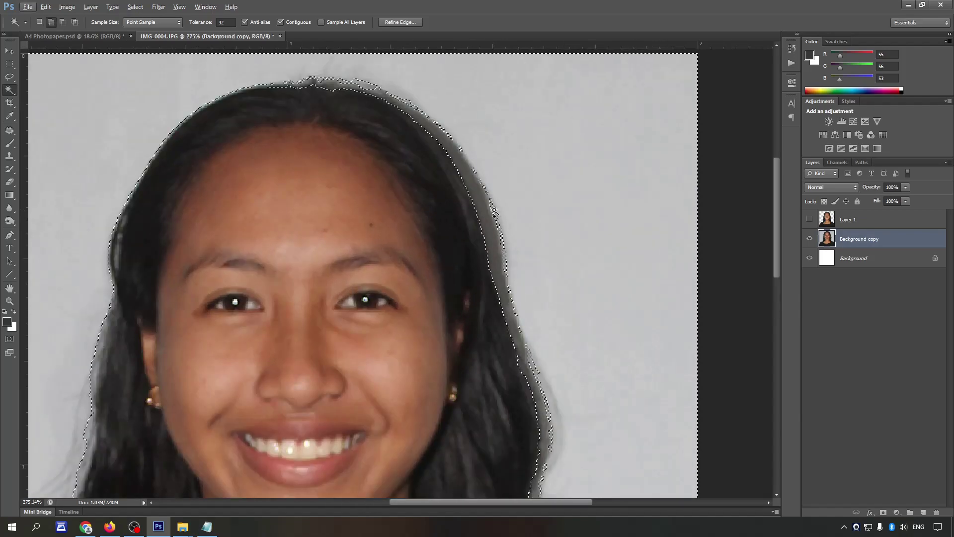
scroll(447, 179, down, 2)
scroll(408, 149, up, 3)
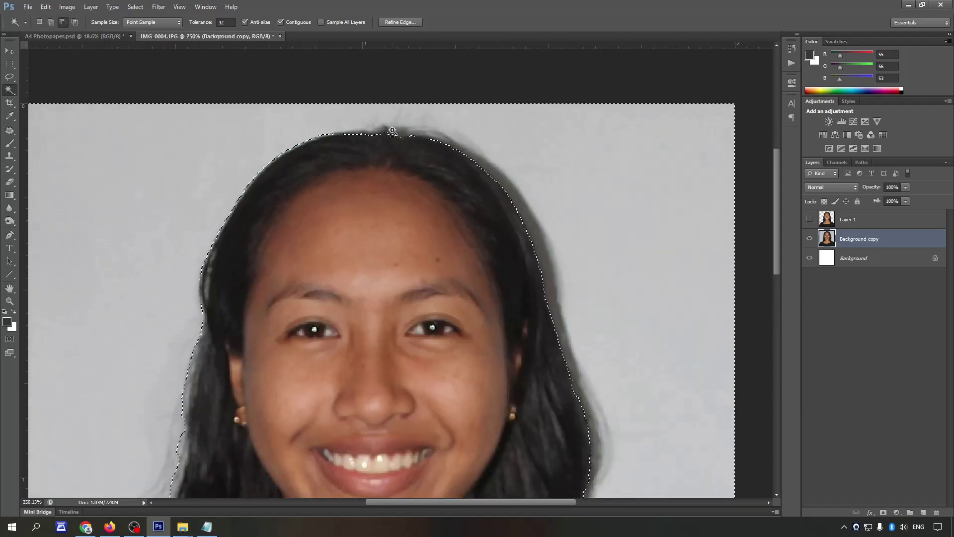
scroll(402, 145, up, 3)
scroll(385, 136, down, 2)
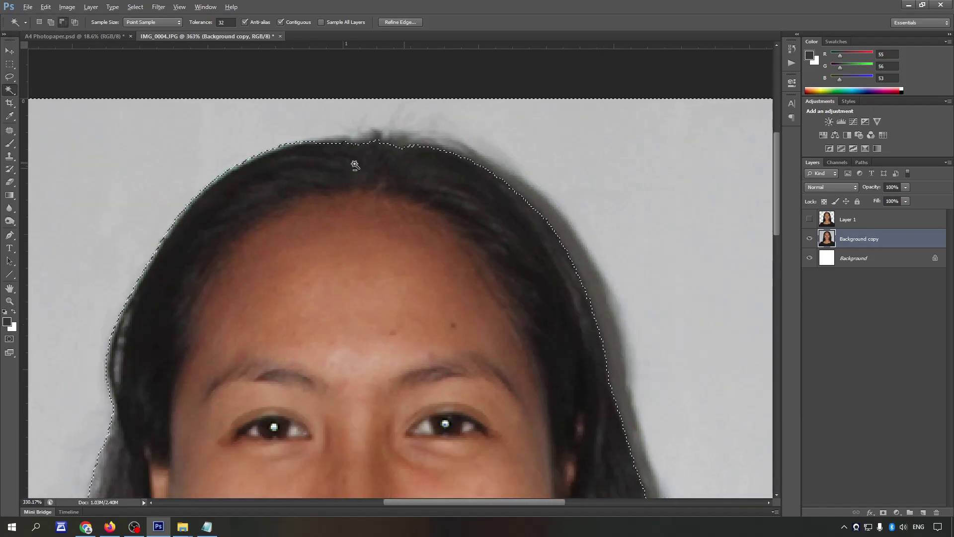
scroll(386, 135, down, 3)
key(Delete)
scroll(458, 206, up, 1)
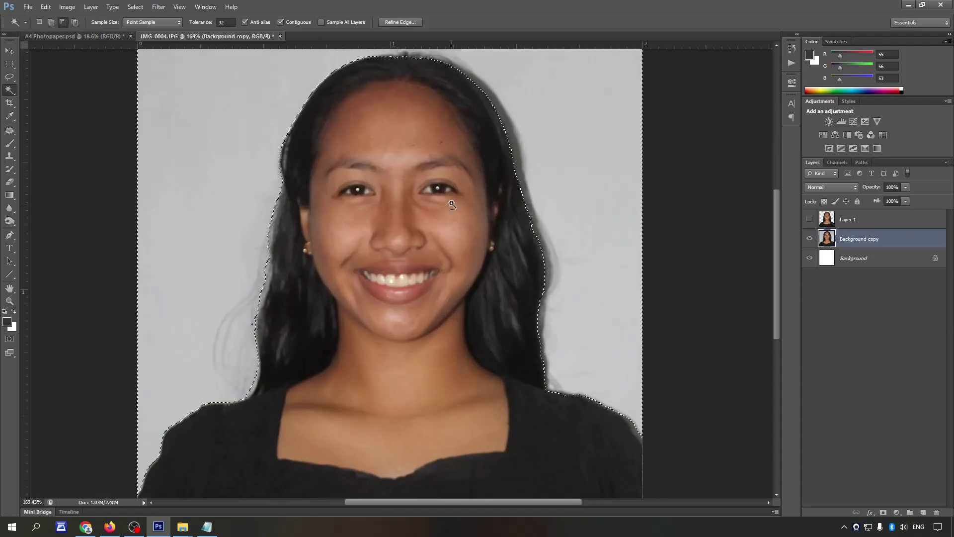
scroll(532, 205, down, 2)
key(ctrl+d)
Step: Compare the copy against Layer 1, then delete the Background copy and keep Layer 1
scroll(493, 156, up, 2)
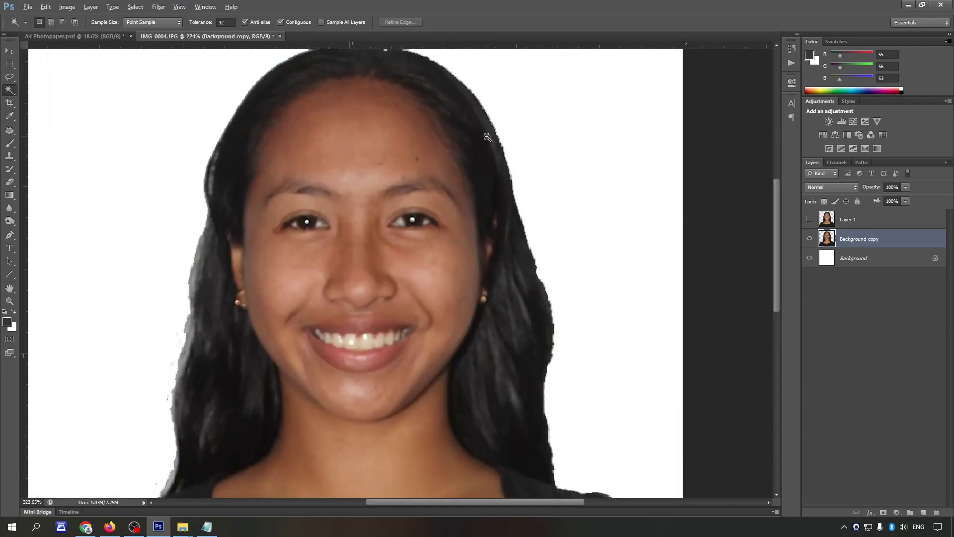
scroll(521, 145, up, 2)
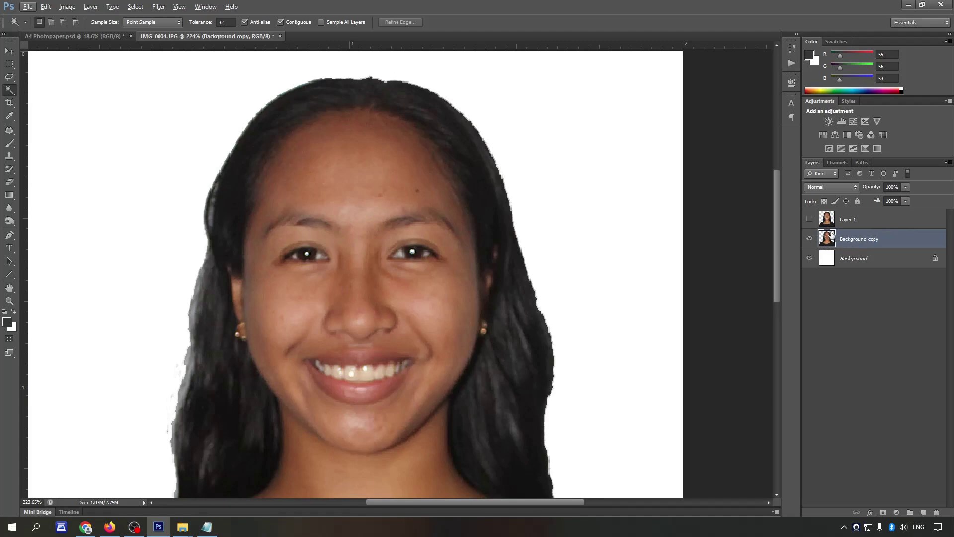
click(810, 239)
click(810, 219)
click(847, 220)
scroll(489, 205, up, 3)
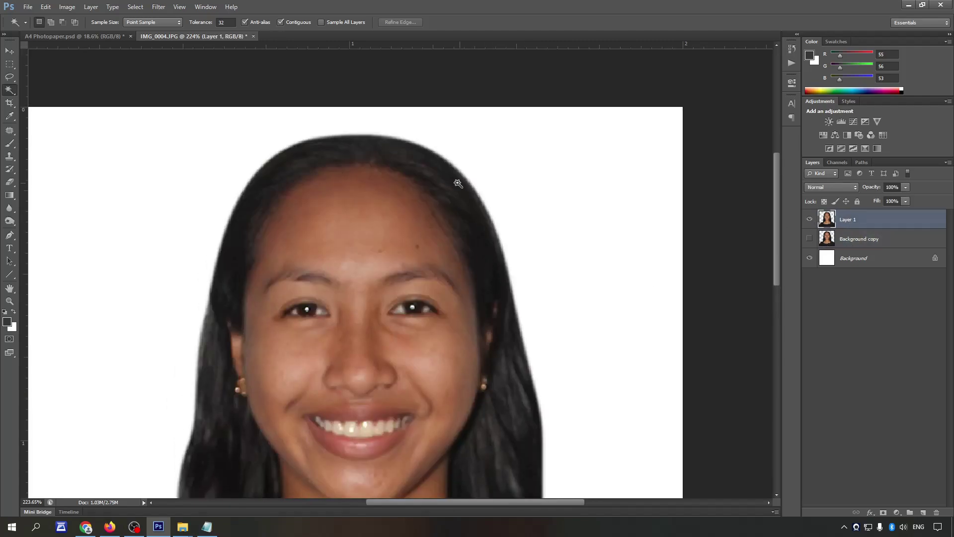
scroll(488, 206, down, 2)
scroll(556, 279, down, 2)
scroll(594, 264, down, 2)
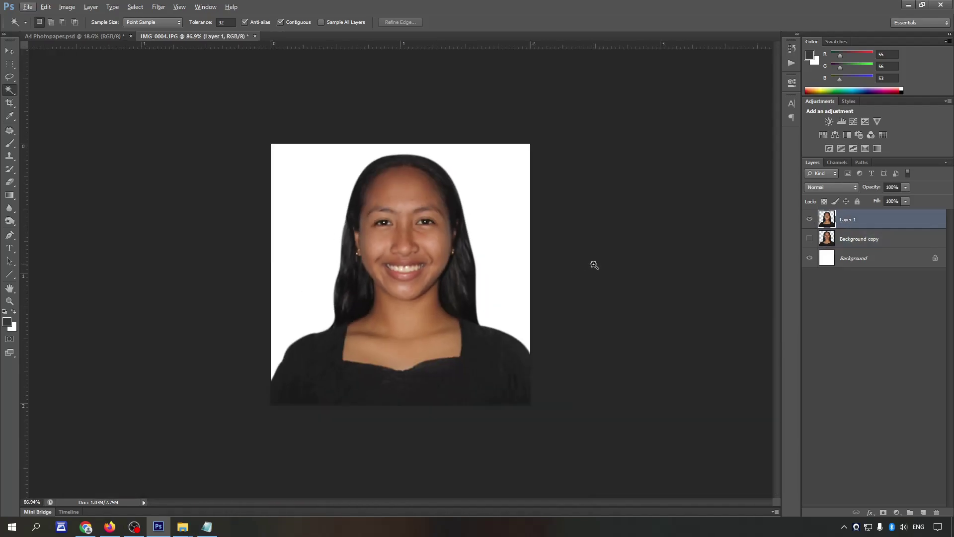
scroll(594, 264, up, 1)
click(878, 258)
click(861, 240)
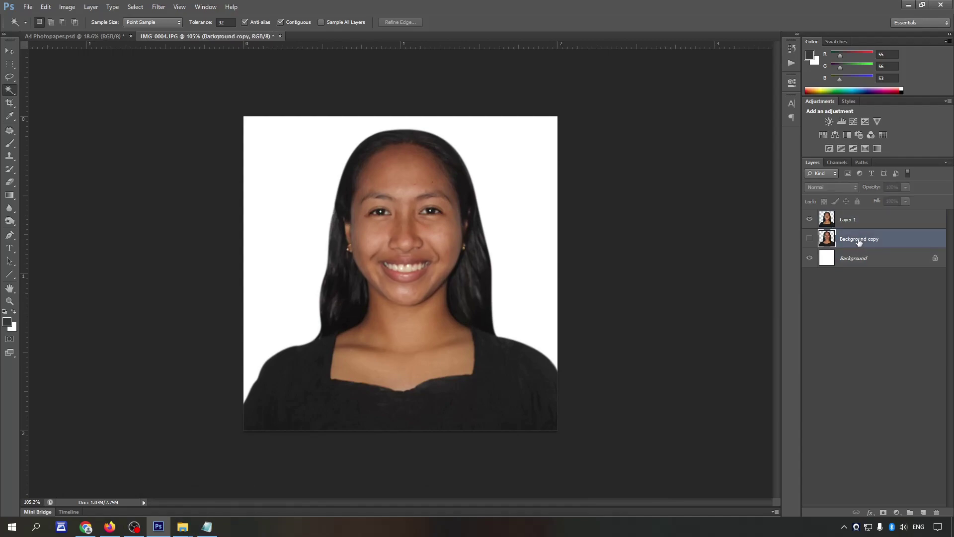
key(Delete)
click(857, 220)
scroll(512, 233, up, 1)
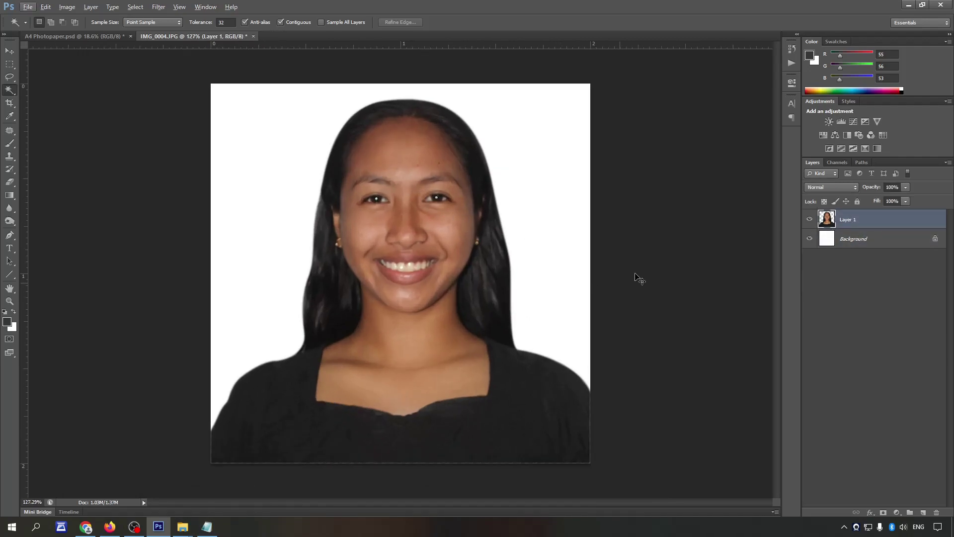
Step: Brighten Layer 1 with a slight Curves lift and a brightness increase of 10
key(ctrl+m)
drag(798, 190, 792, 187)
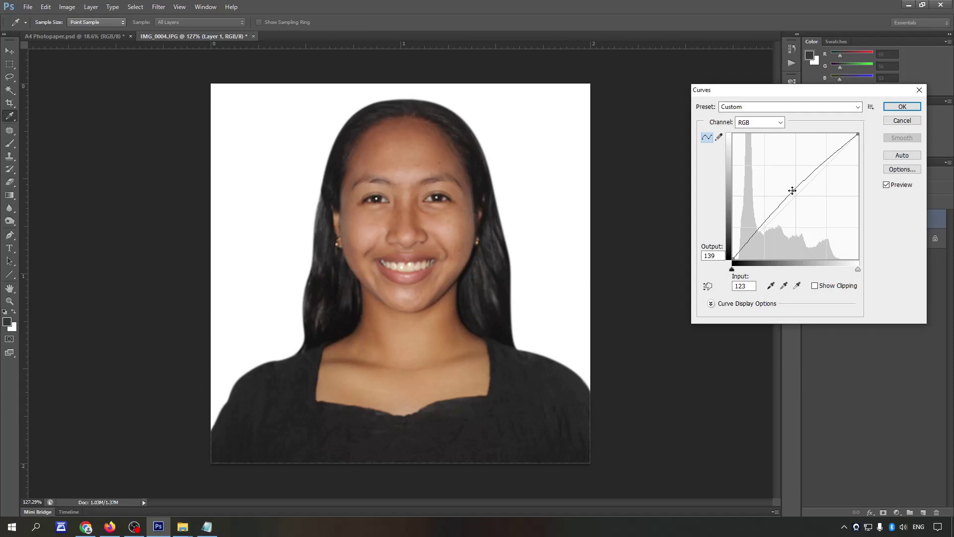
key(Return)
scroll(135, 46, down, 2)
click(67, 6)
click(182, 33)
text(10)
key(Return)
Step: Copy a white strip from the Background's bottom to a new top layer and stretch it higher
key(w)
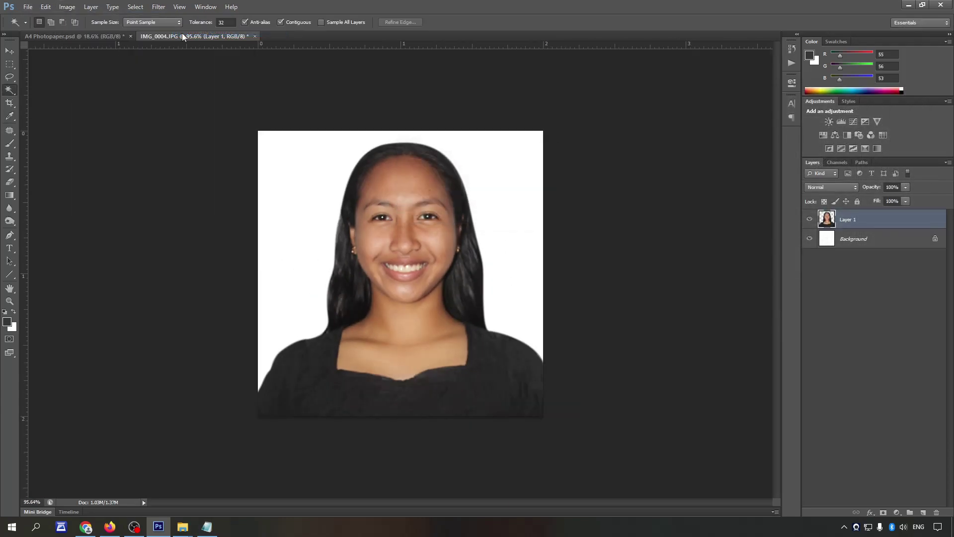
click(882, 237)
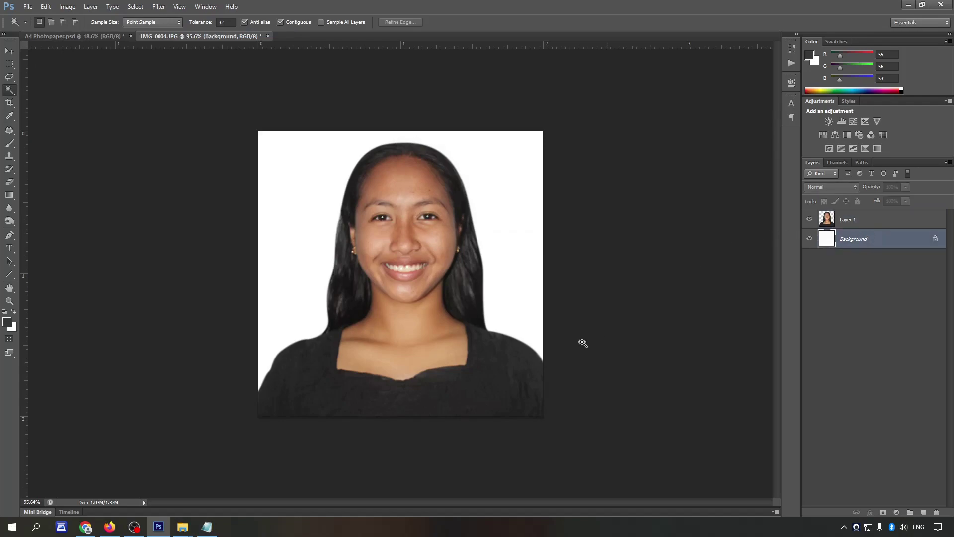
key(m)
drag(646, 437, 661, 437)
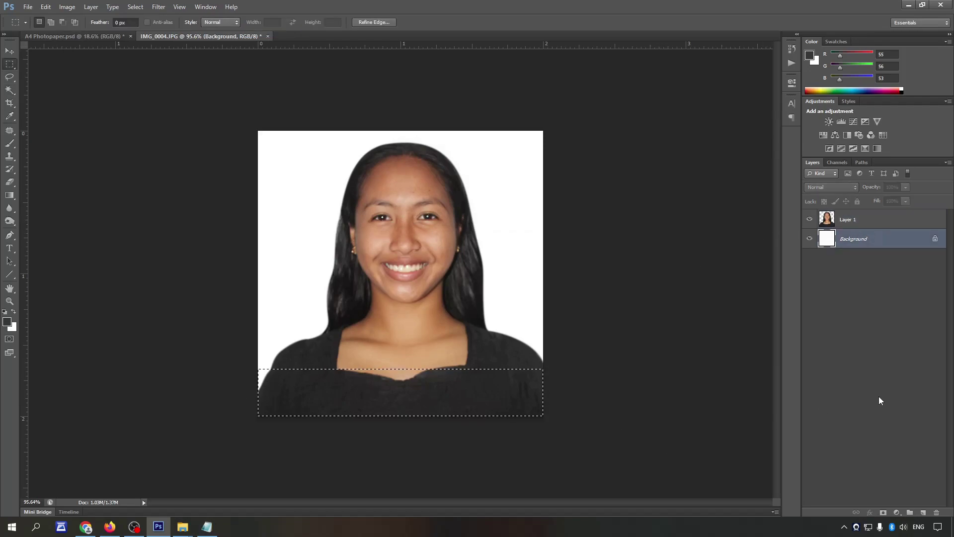
key(ctrl+shift+alt+n)
key(ctrl+bracketright)
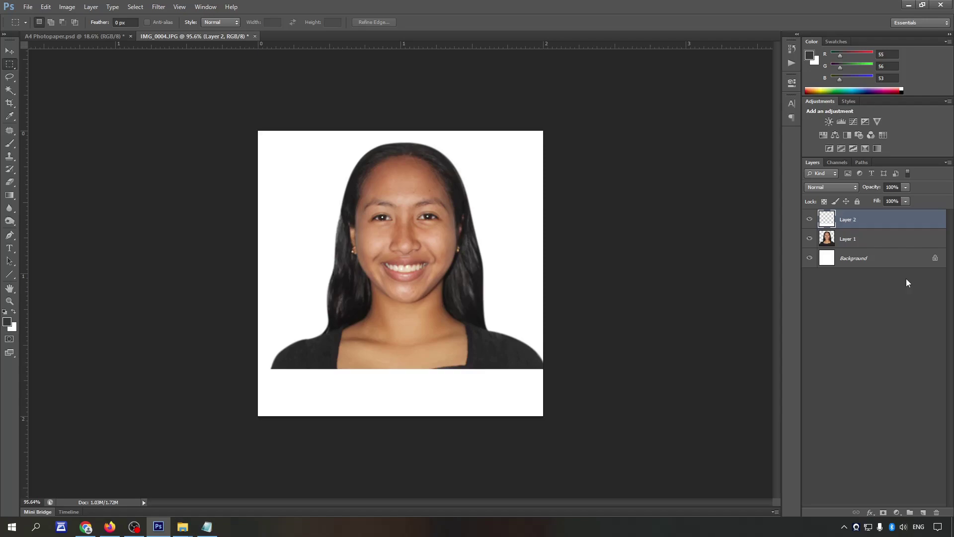
key(v)
scroll(573, 311, up, 2)
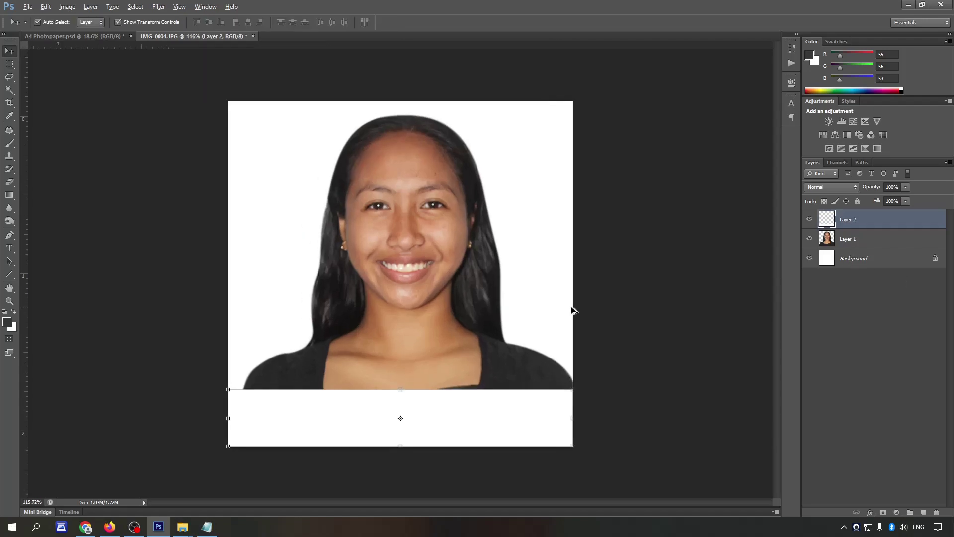
drag(401, 389, 402, 381)
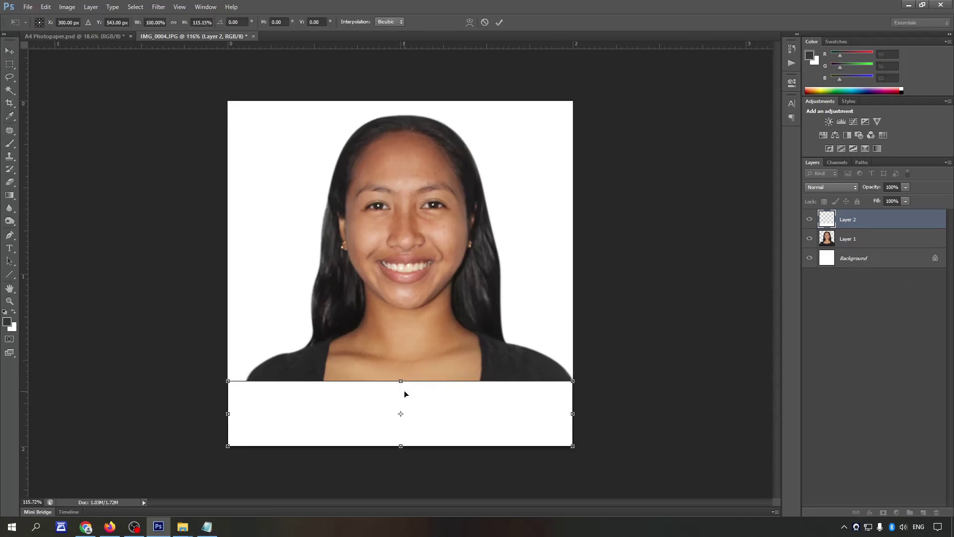
scroll(404, 394, down, 2)
click(206, 526)
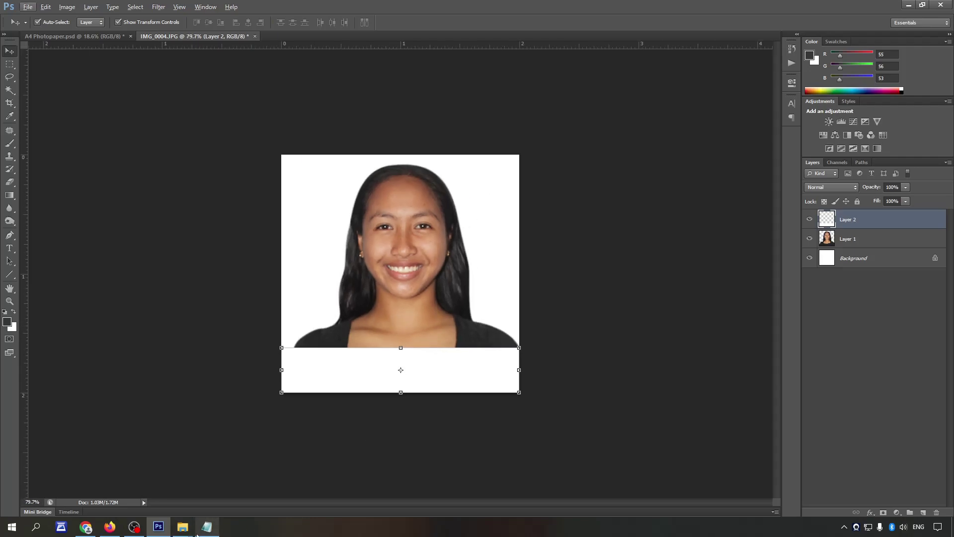
click(162, 186)
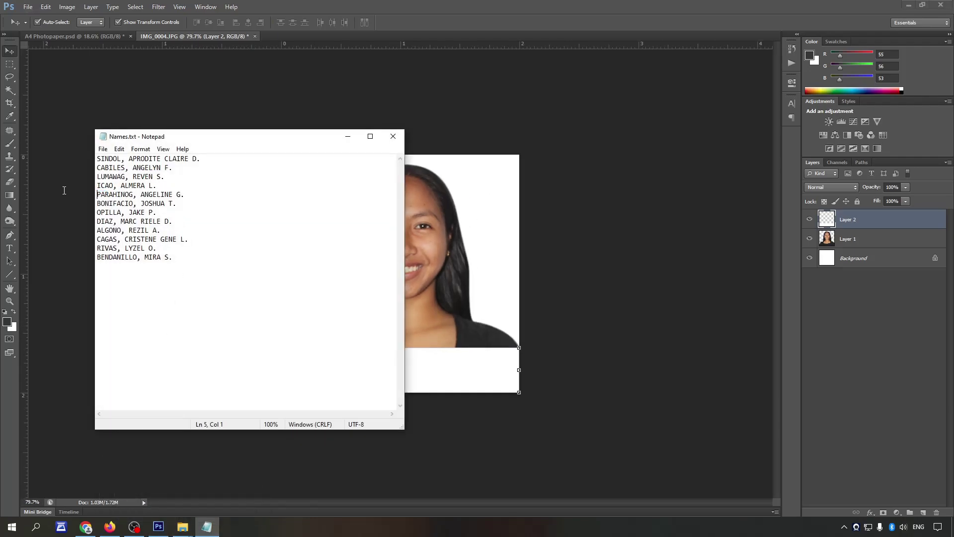
drag(64, 191, 83, 194)
click(589, 227)
key(t)
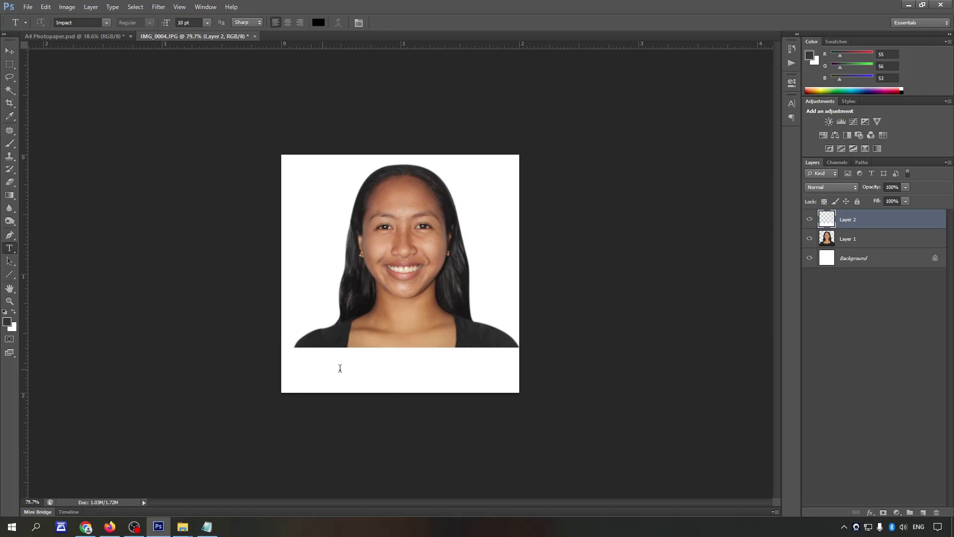
click(322, 368)
key(ctrl+v)
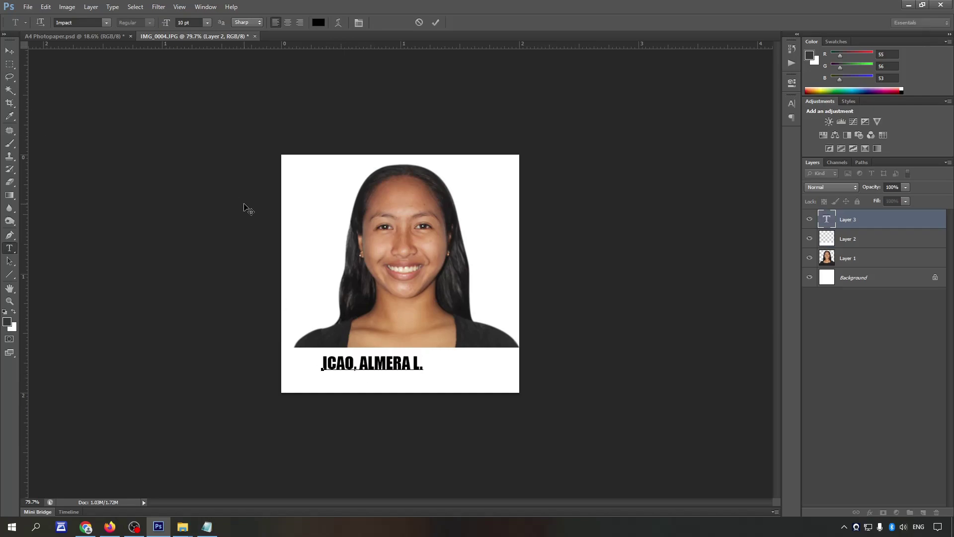
key(ctrl+Return)
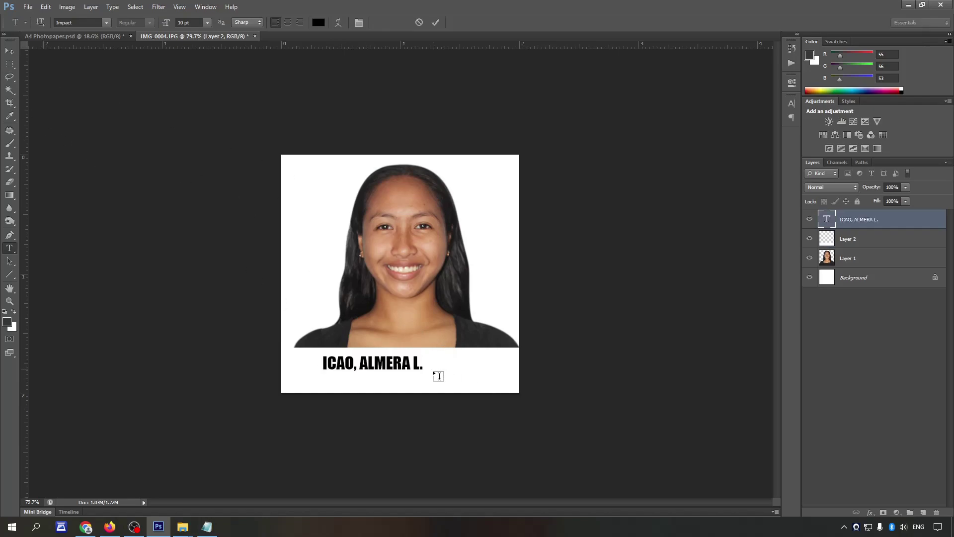
key(v)
key(ctrl+t)
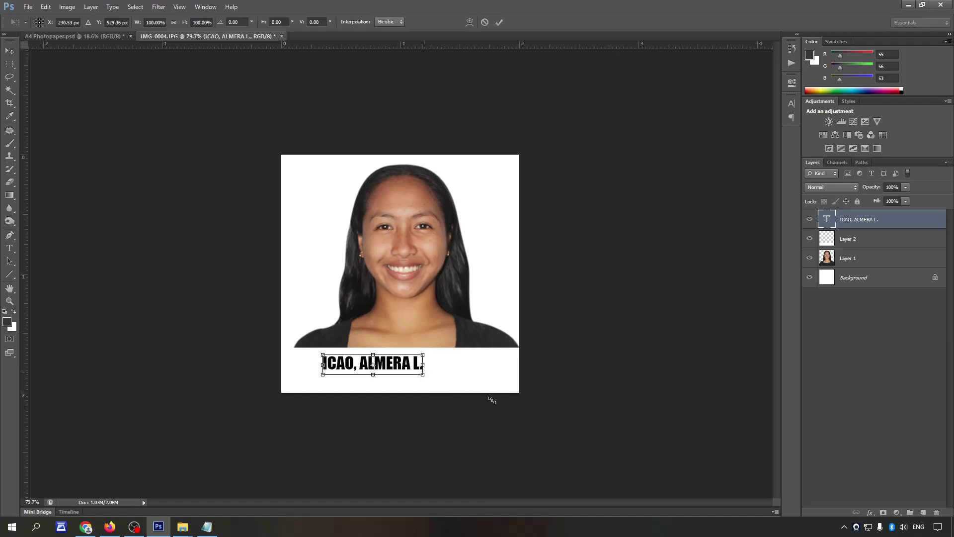
drag(492, 401, 513, 404)
drag(316, 373, 292, 372)
key(Return)
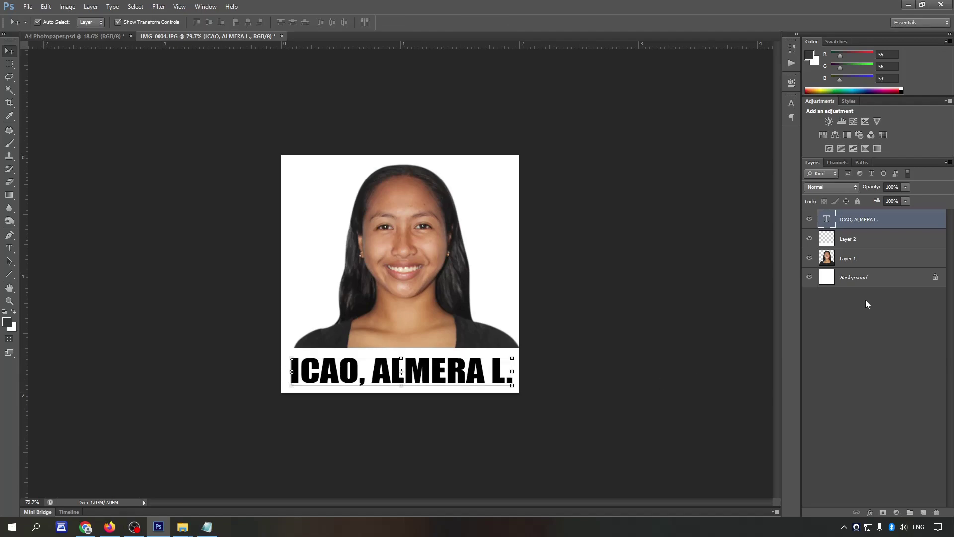
Step: Center the caption vertically on the white strip, then merge all layers into one
shift+click(876, 247)
click(209, 24)
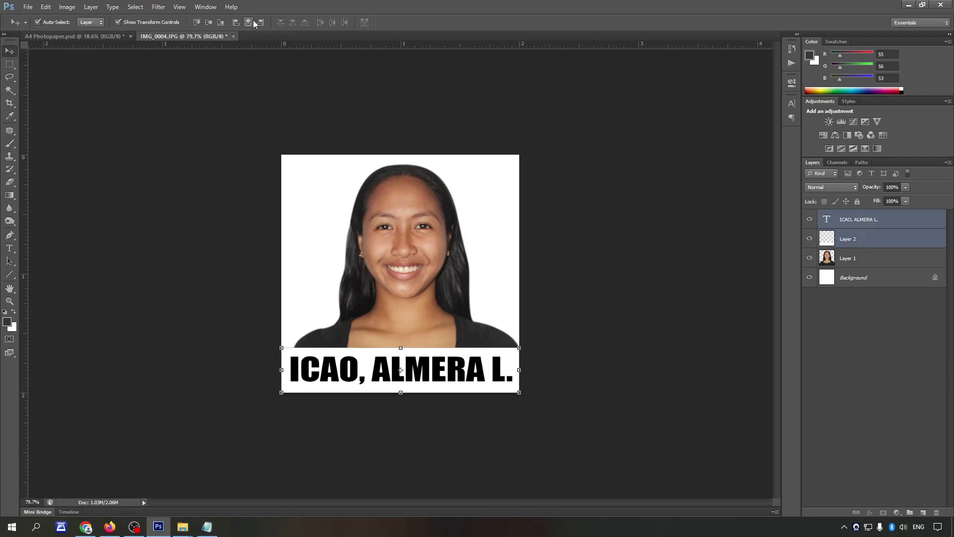
scroll(723, 233, down, 2)
click(868, 259)
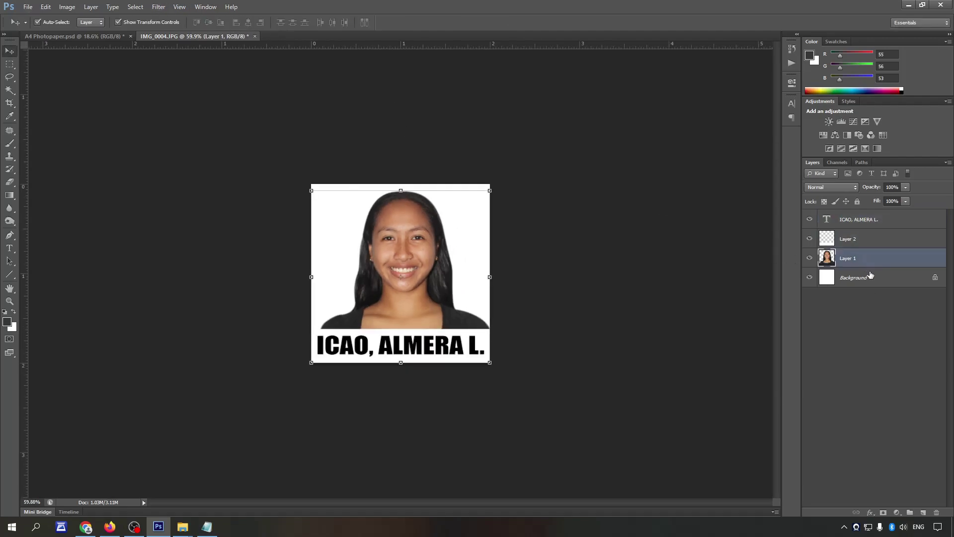
click(870, 278)
shift+click(870, 233)
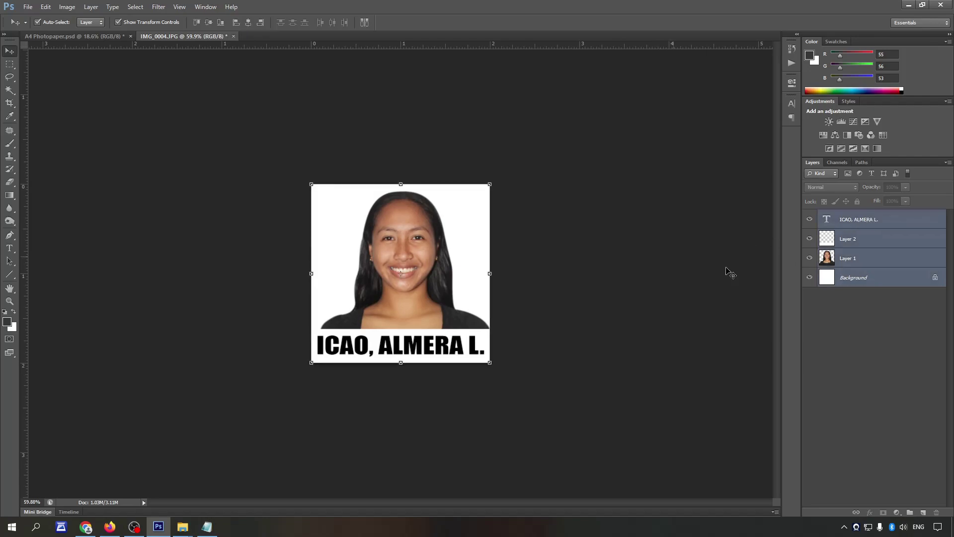
key(ctrl+e)
scroll(557, 222, up, 2)
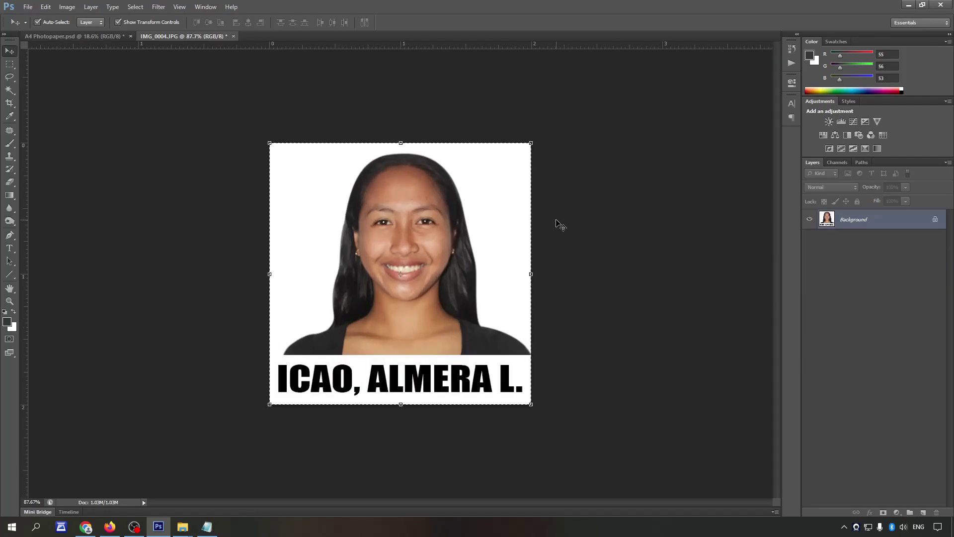
Step: Undo an accidental inversion and resize the image to 1 x 1 inch
key(ctrl+i)
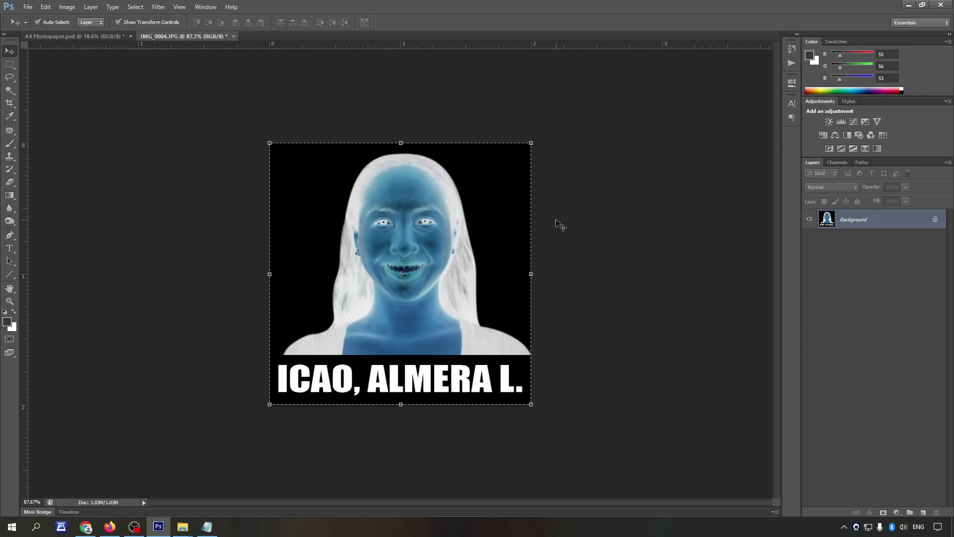
key(ctrl+i)
key(ctrl+alt+i)
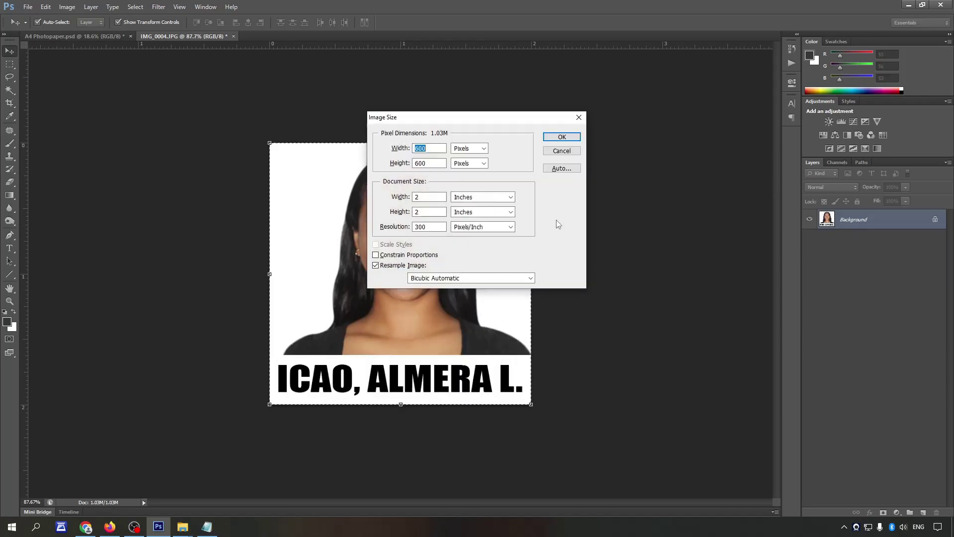
double_click(424, 196)
text(1)
key(Tab)
text(1)
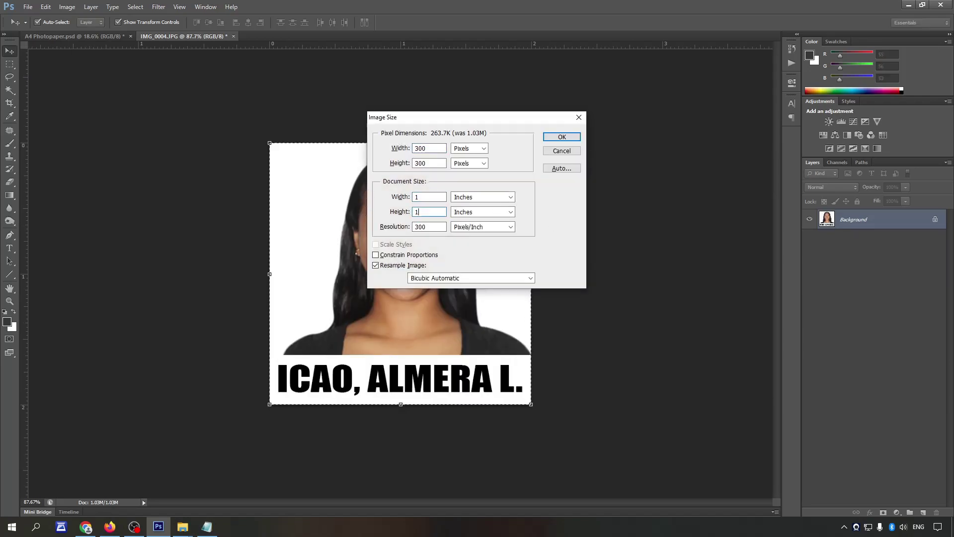
key(Return)
Step: Paste the full-size photo, duplicate the Background, save as IMG_0004.psd, and select both layers
key(ctrl+v)
click(854, 242)
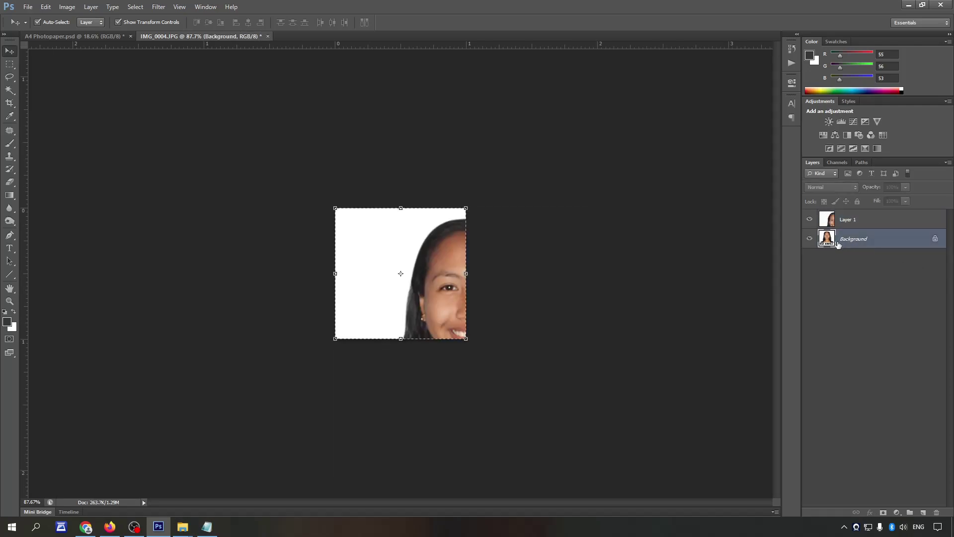
key(ctrl+j)
key(ctrl+shift+s)
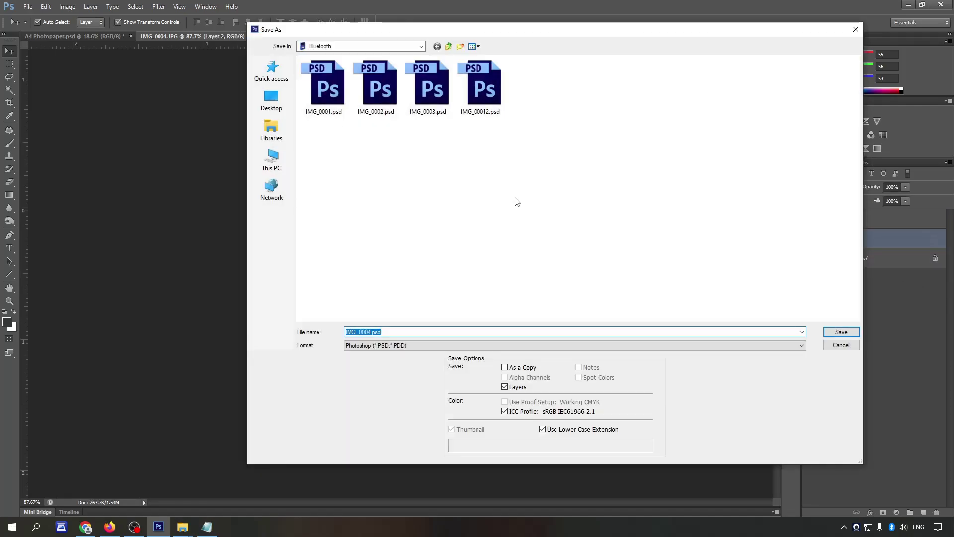
key(Return)
key(Return)
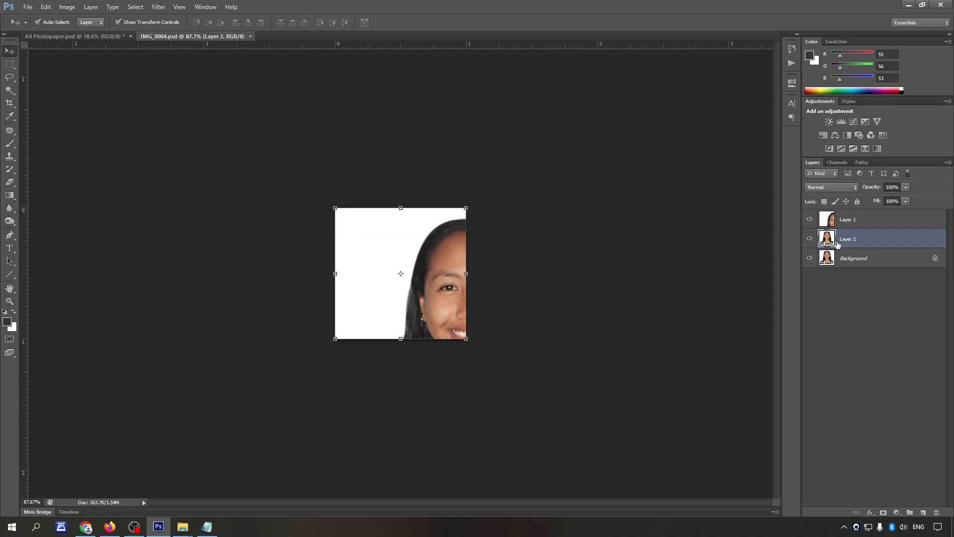
shift+click(873, 217)
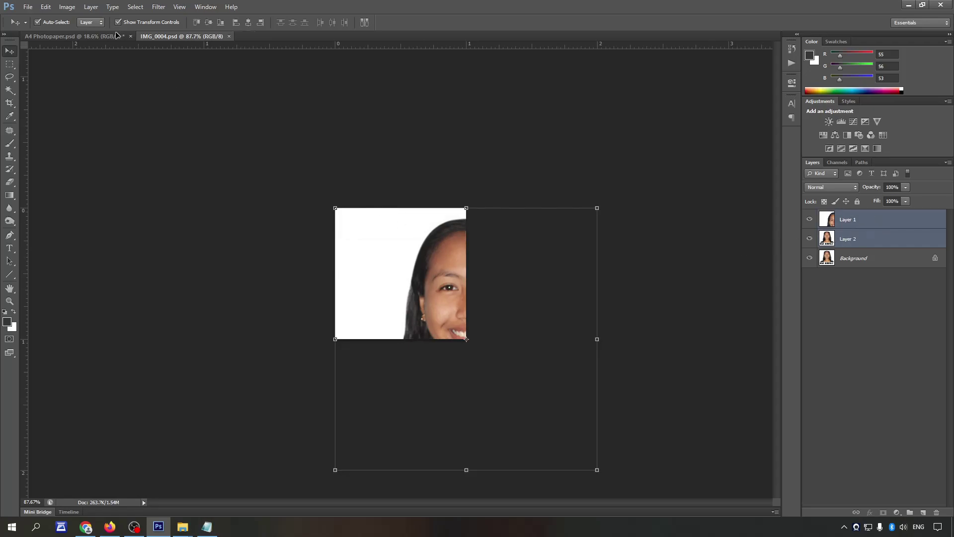
click(116, 36)
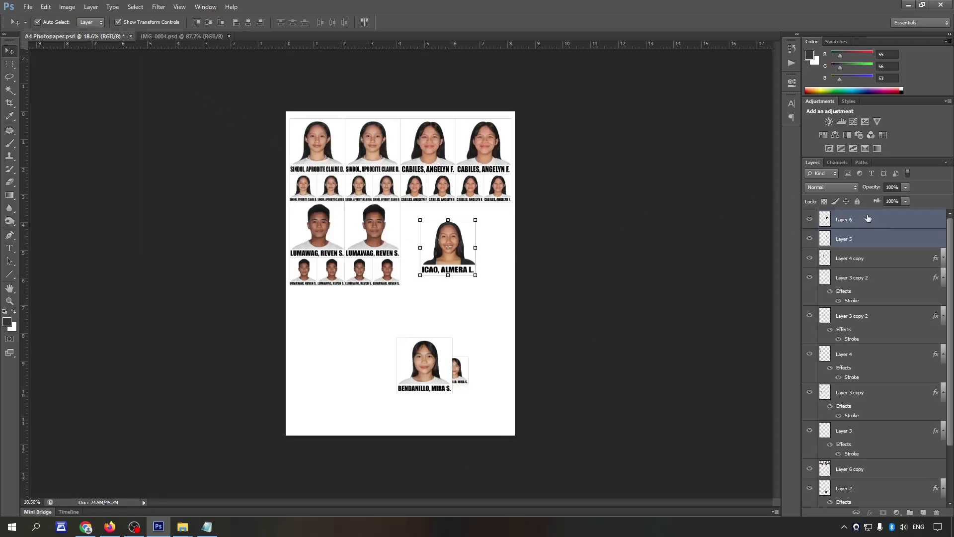
Step: Give the large ICAO photo's layer a 1 px black stroke at 50% opacity
double_click(867, 219)
click(528, 122)
key(Tab)
key(Tab)
key(Tab)
text(50)
key(Return)
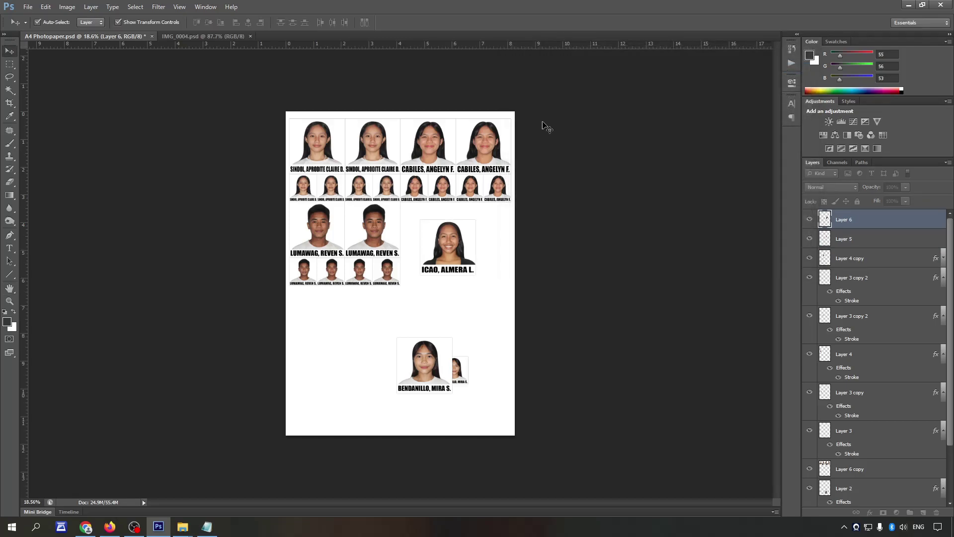
Step: Apply the same thin black outline stroke to the small ICAO photo's layer
click(910, 262)
click(528, 121)
key(Tab)
key(Tab)
key(Tab)
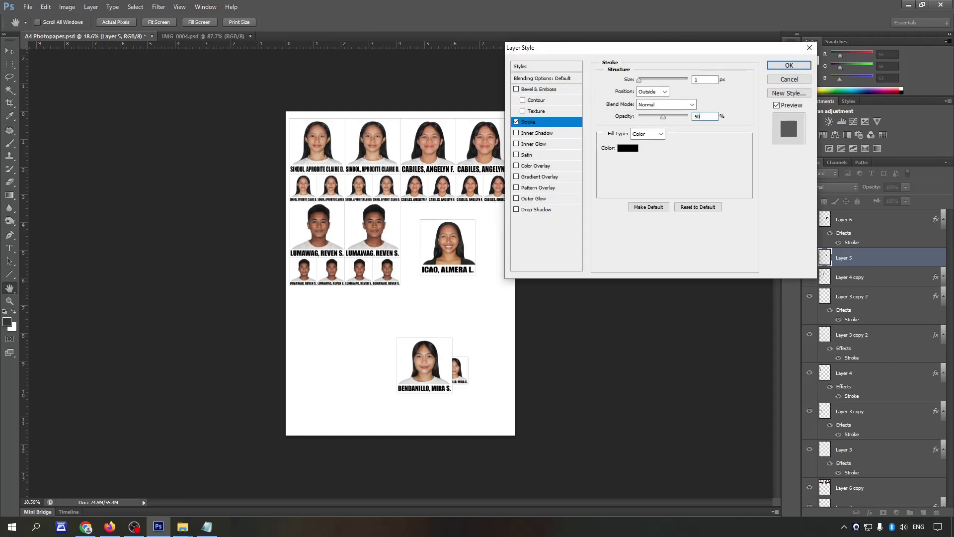
key(Return)
key(Tab)
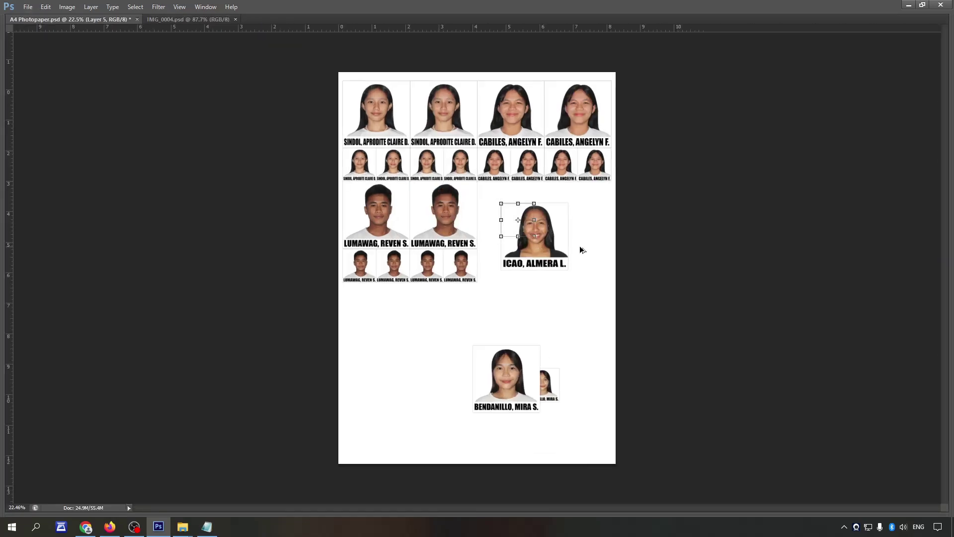
Step: Position the large ICAO photo beside LUMAWAG's photos in its grid cell
scroll(579, 245, up, 4)
drag(550, 218, 570, 286)
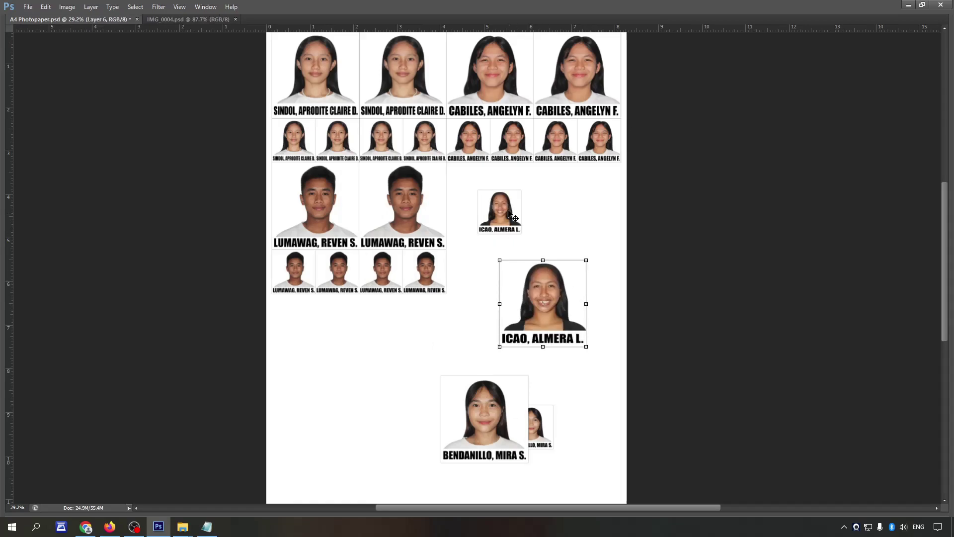
drag(465, 332, 469, 331)
drag(563, 307, 510, 211)
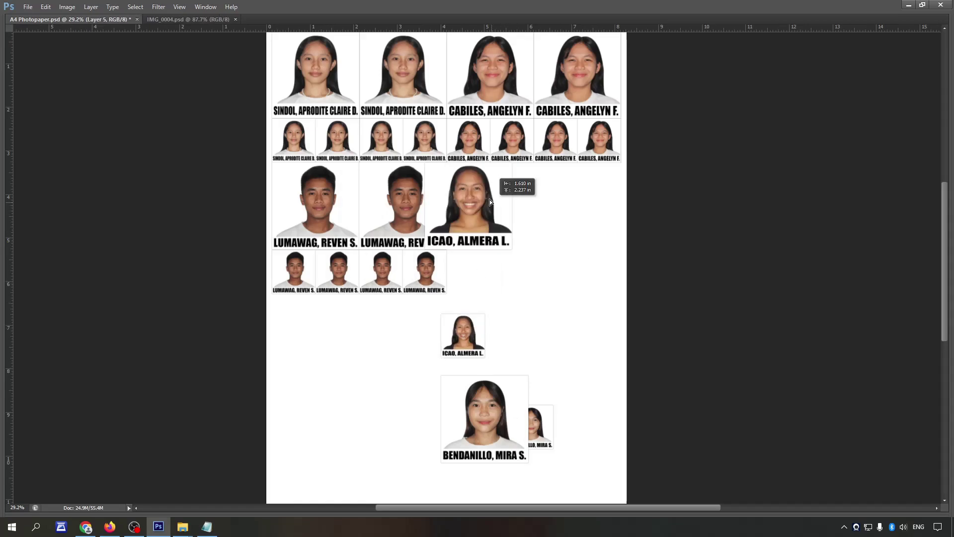
scroll(451, 164, up, 3)
scroll(442, 197, up, 2)
mouse_move(448, 157)
mouse_down()
mouse_move(458, 166)
mouse_move(449, 160)
mouse_up()
scroll(428, 136, up, 2)
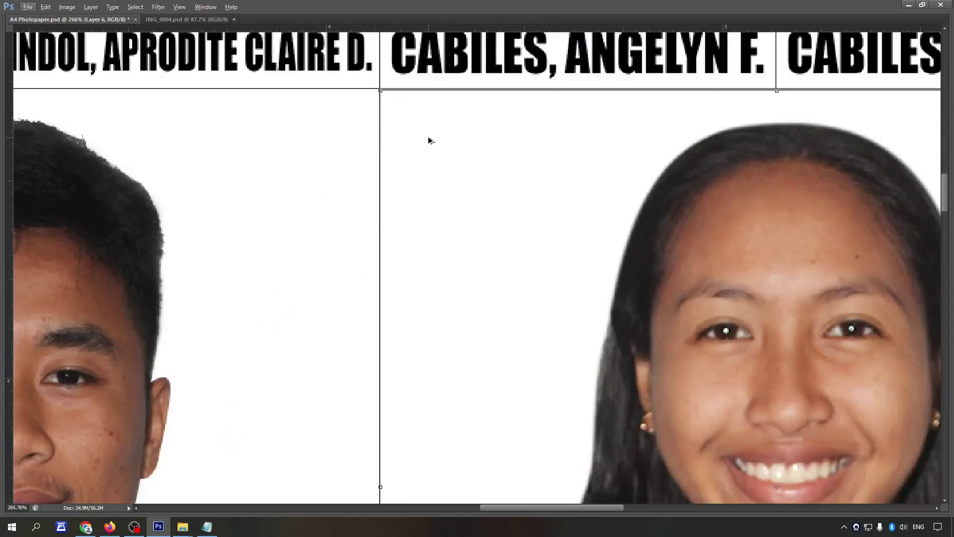
scroll(510, 167, down, 3)
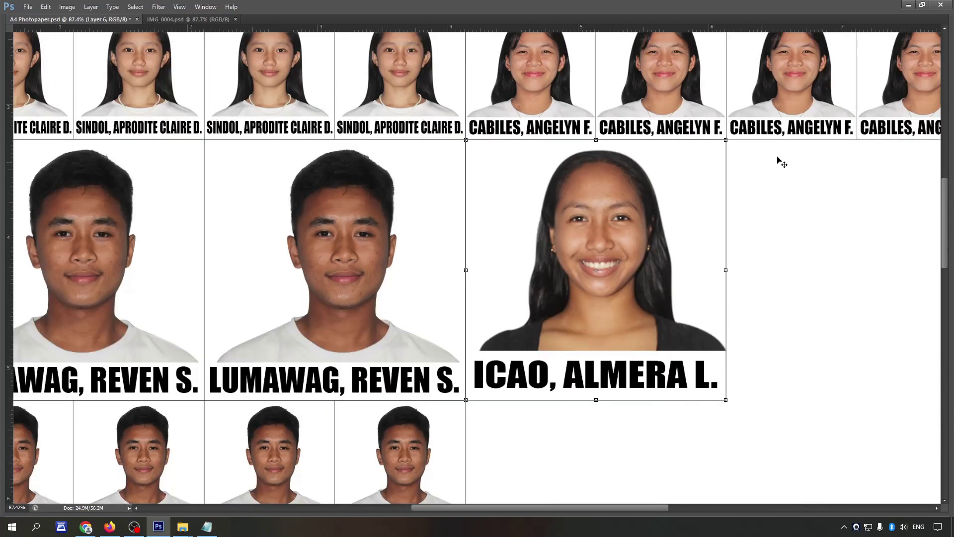
click(758, 164)
Step: Move the small ICAO photo up to line up with the LUMAWAG small-photo row
scroll(721, 144, up, 3)
scroll(740, 145, up, 3)
scroll(728, 140, down, 2)
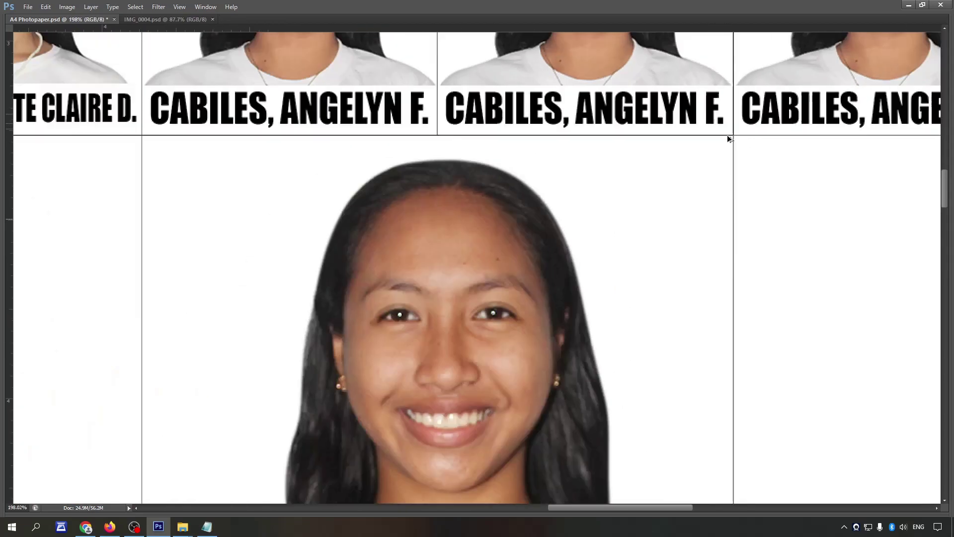
scroll(706, 184, down, 2)
scroll(556, 152, down, 4)
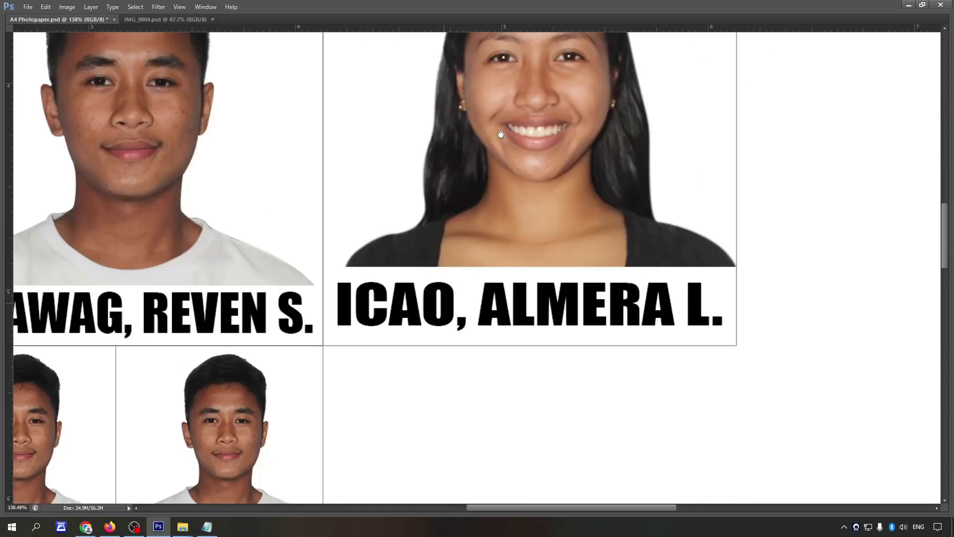
scroll(501, 134, down, 3)
scroll(529, 271, down, 3)
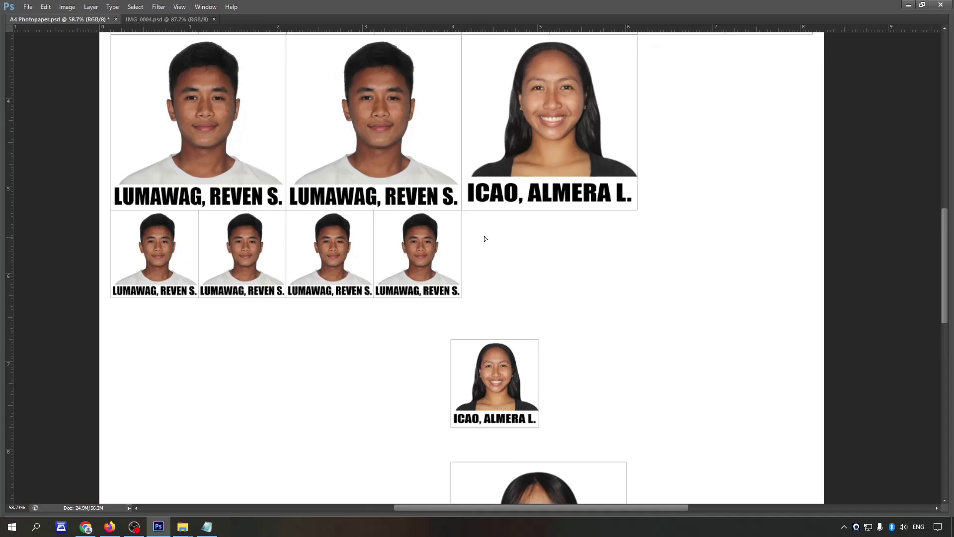
drag(486, 238, 488, 257)
scroll(469, 218, up, 2)
scroll(467, 213, up, 3)
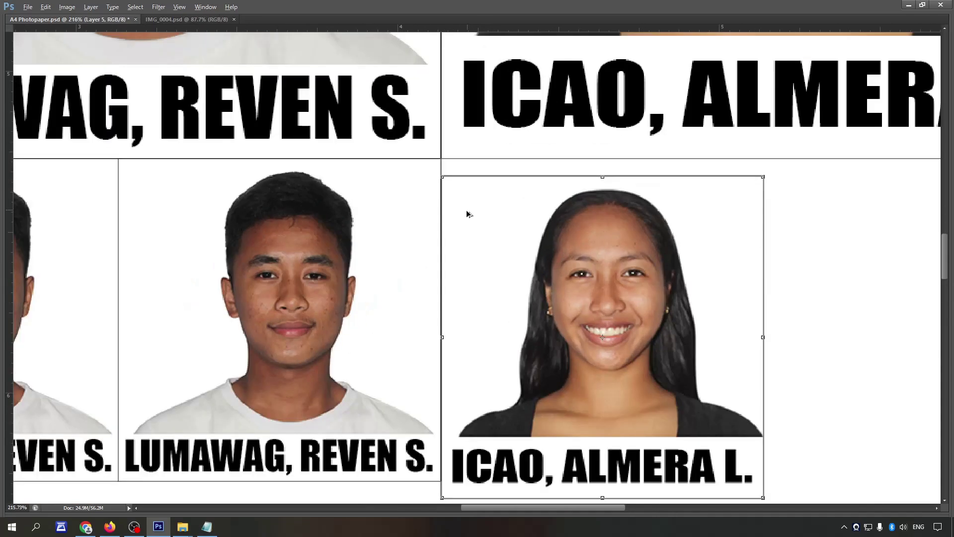
scroll(467, 213, up, 2)
drag(455, 195, 458, 174)
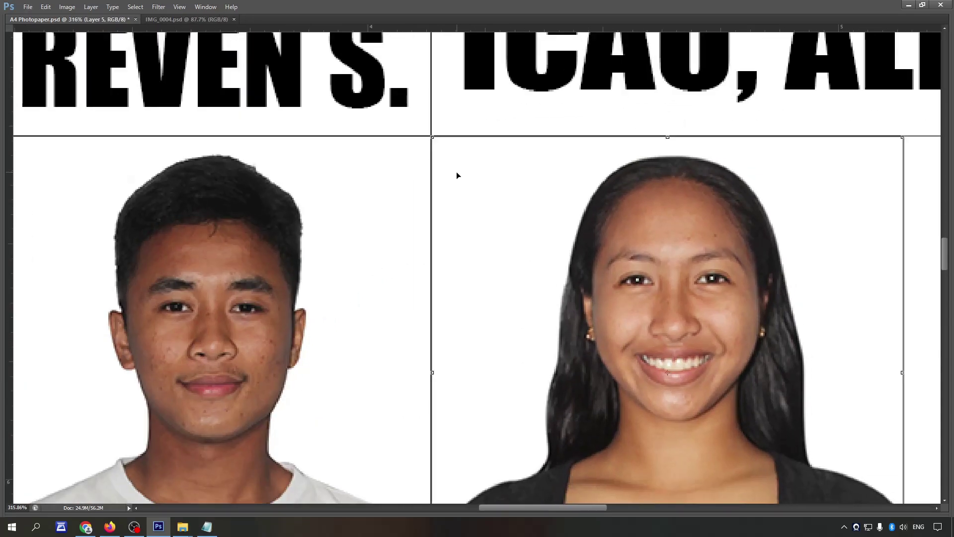
Step: Alt-drag a duplicate of the small photo beside the original, then deselect
scroll(457, 175, down, 2)
scroll(450, 204, down, 2)
scroll(448, 204, right, 3)
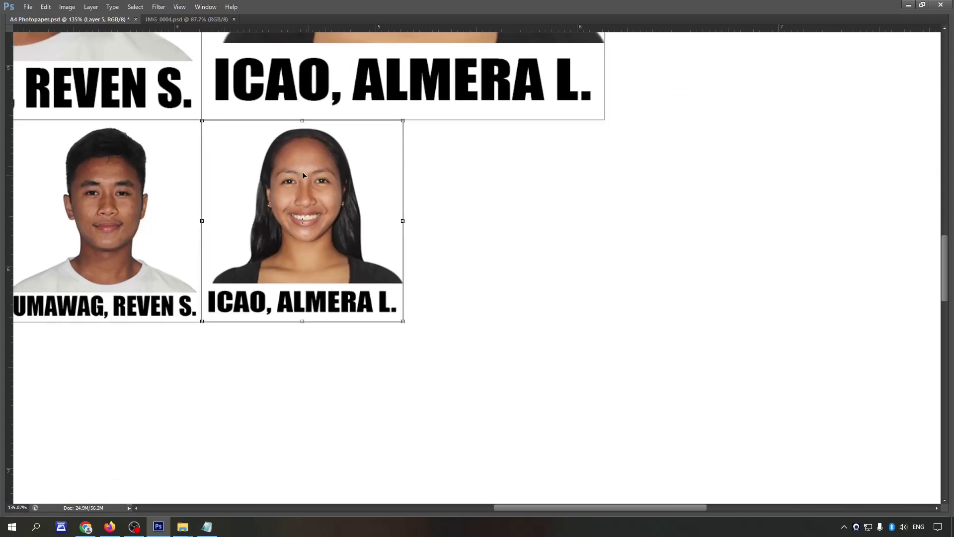
drag(286, 171, 485, 164)
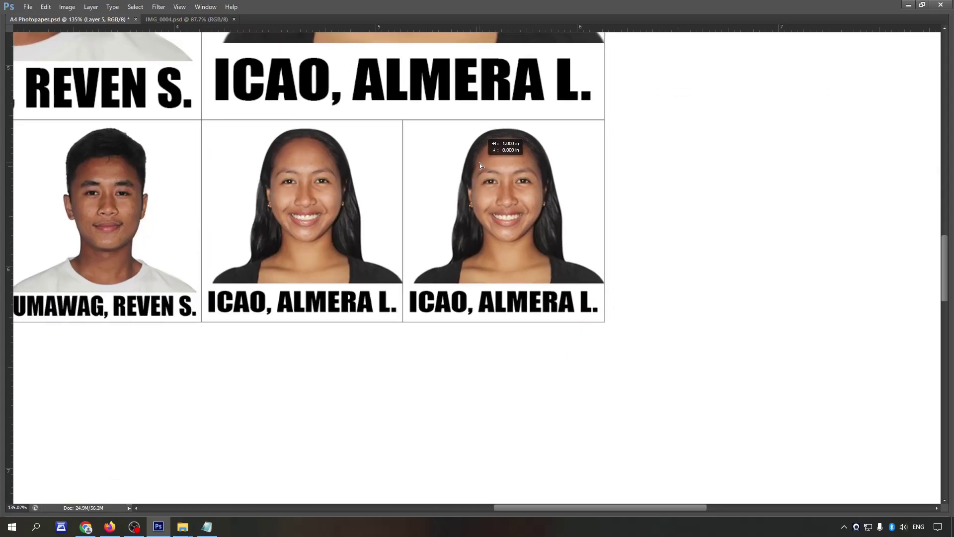
scroll(485, 162, up, 1)
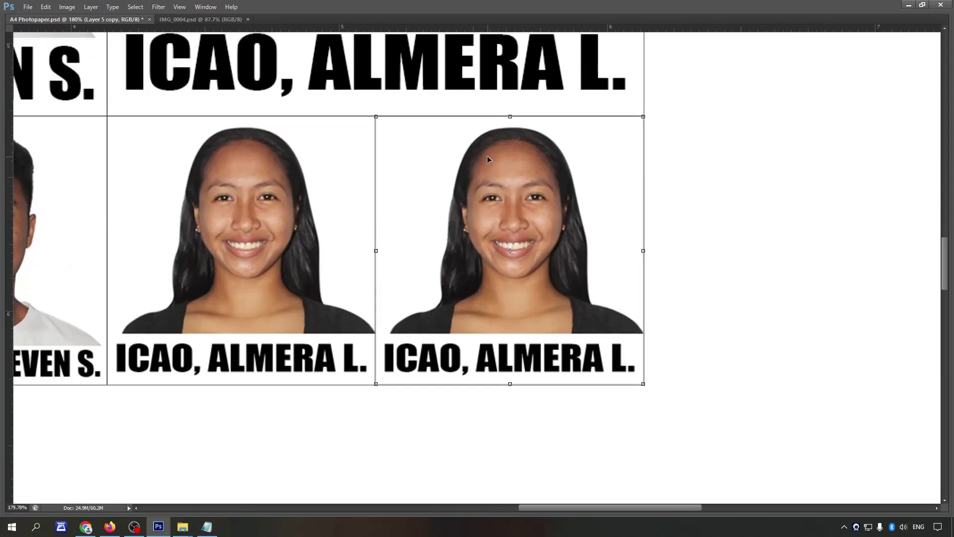
scroll(686, 207, up, 2)
scroll(686, 209, up, 1)
scroll(656, 214, down, 3)
click(654, 217)
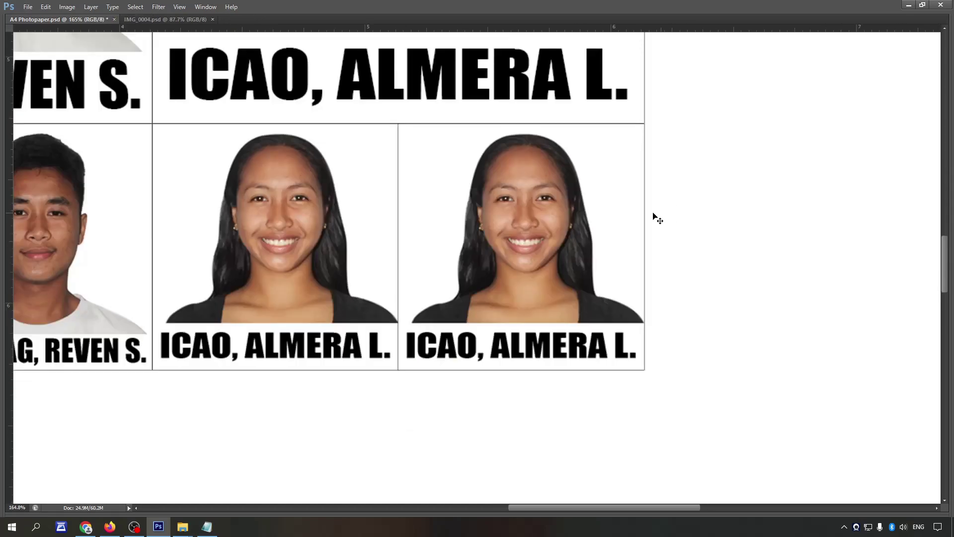
scroll(601, 224, down, 2)
scroll(621, 243, down, 2)
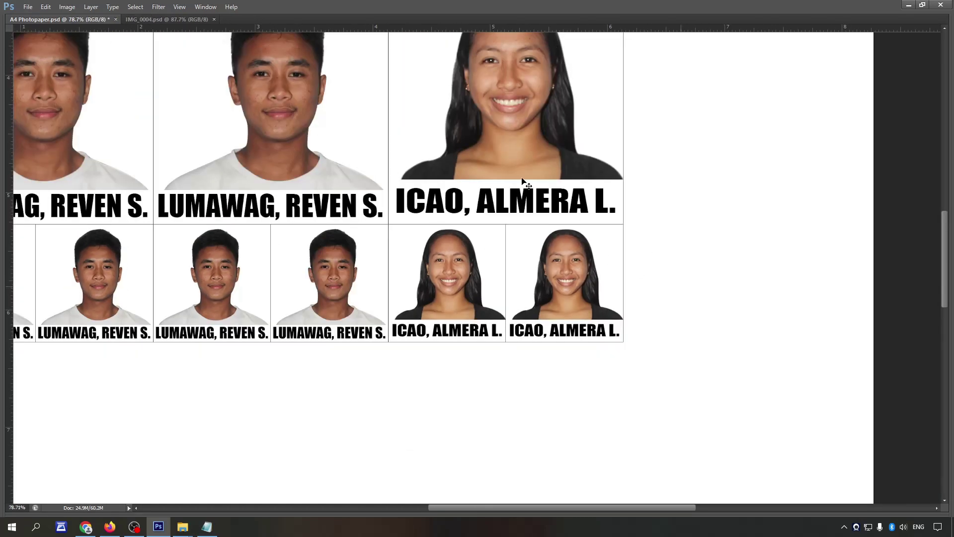
key(Tab)
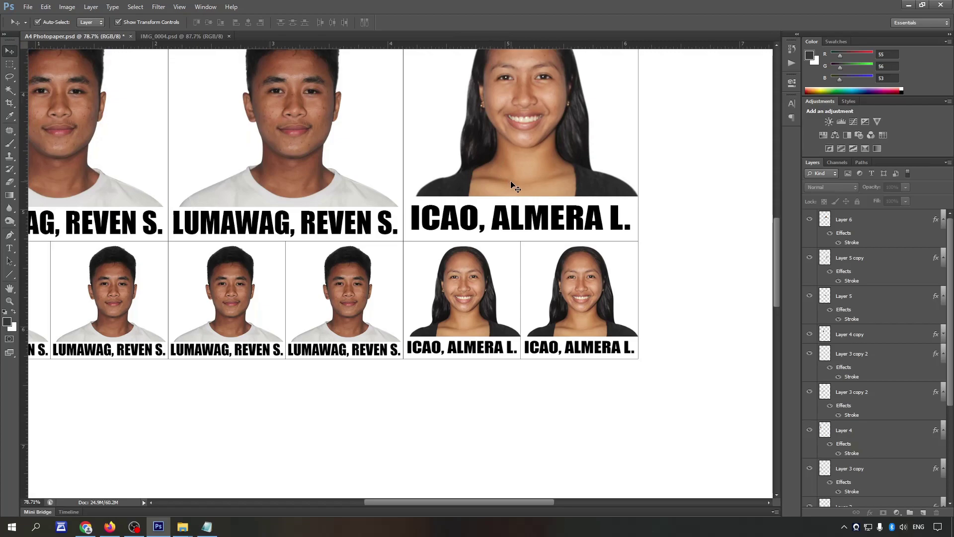
Step: Select the large ICAO photo's layer together with both small copies
click(544, 182)
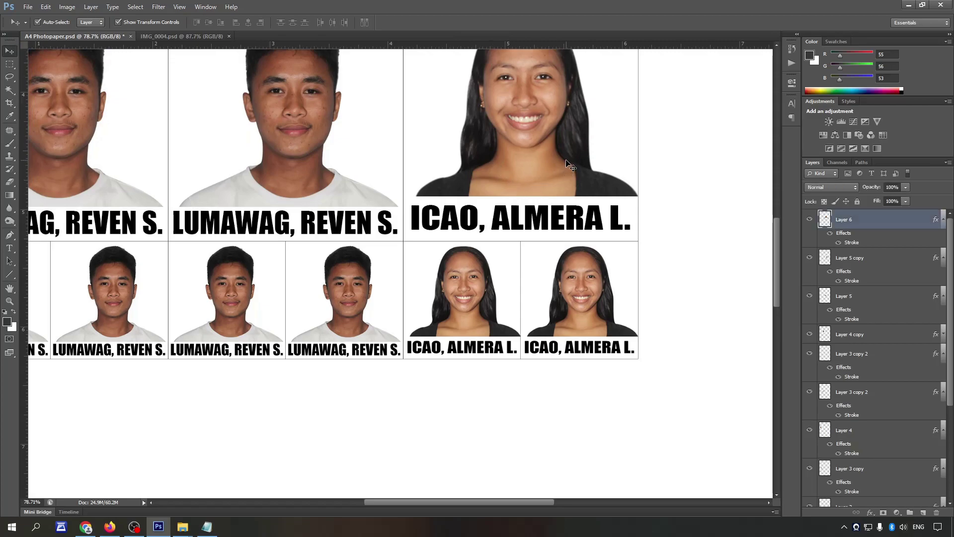
click(572, 231)
click(691, 259)
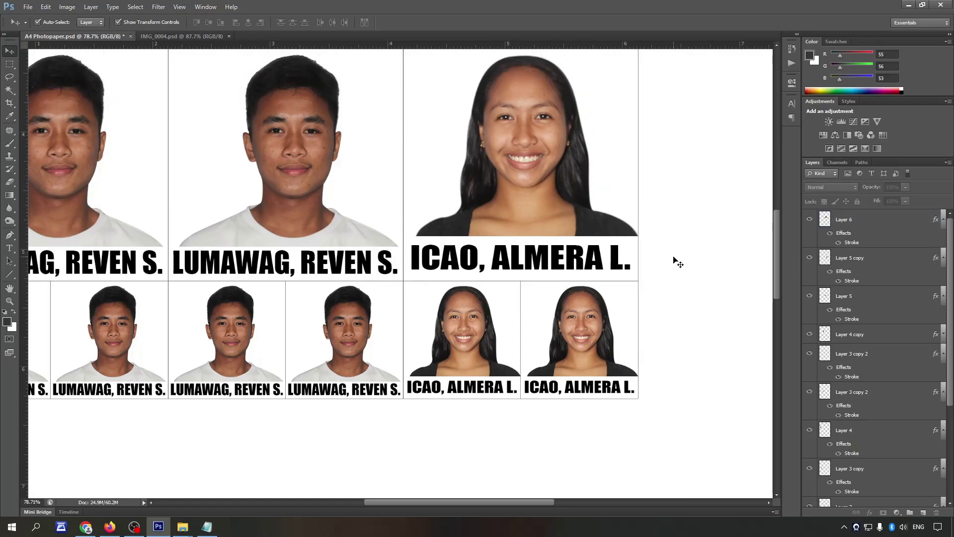
scroll(673, 260, up, 1)
alt+scroll(666, 260, down, 2)
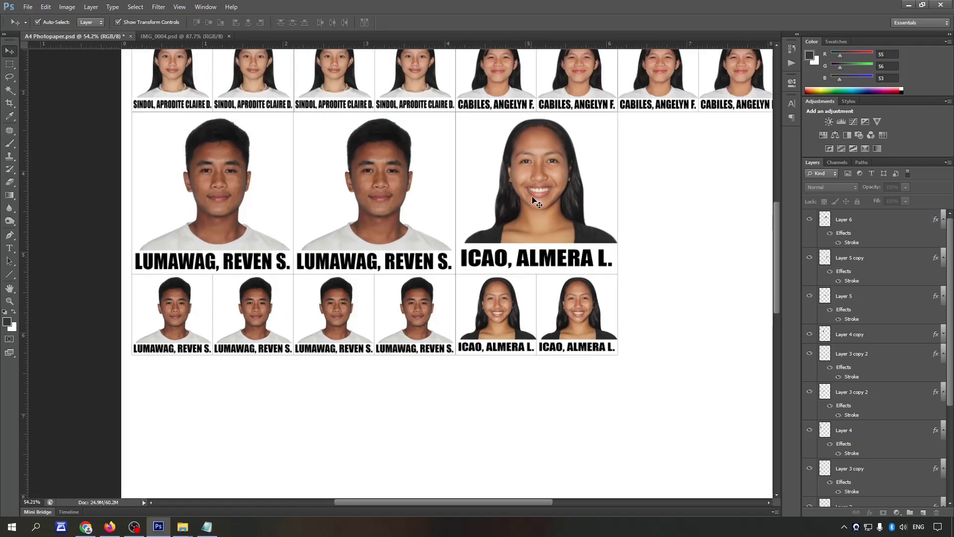
click(532, 200)
click(661, 309)
click(536, 192)
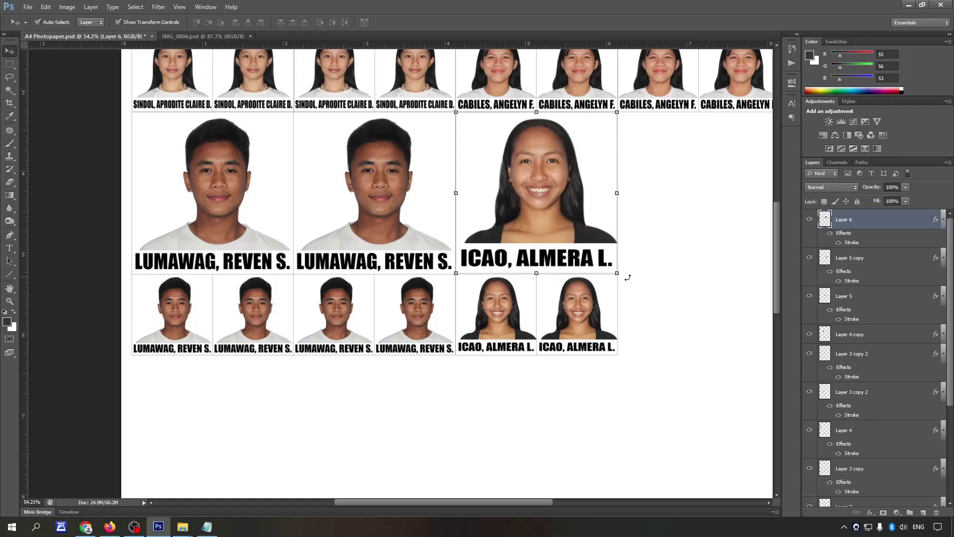
click(669, 355)
click(491, 221)
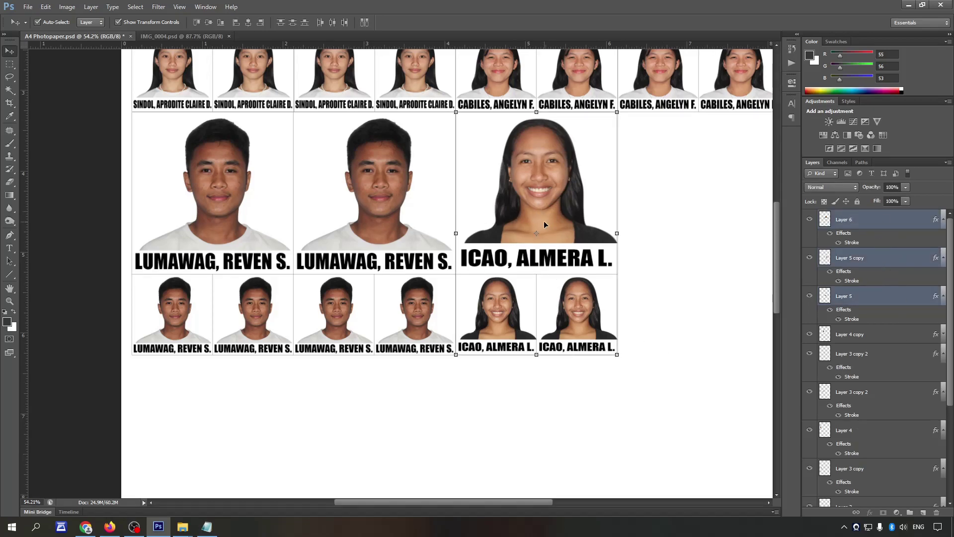
Step: Alt-drag a copy of the whole photo block to the right of the original
key(Tab)
drag(549, 162, 711, 163)
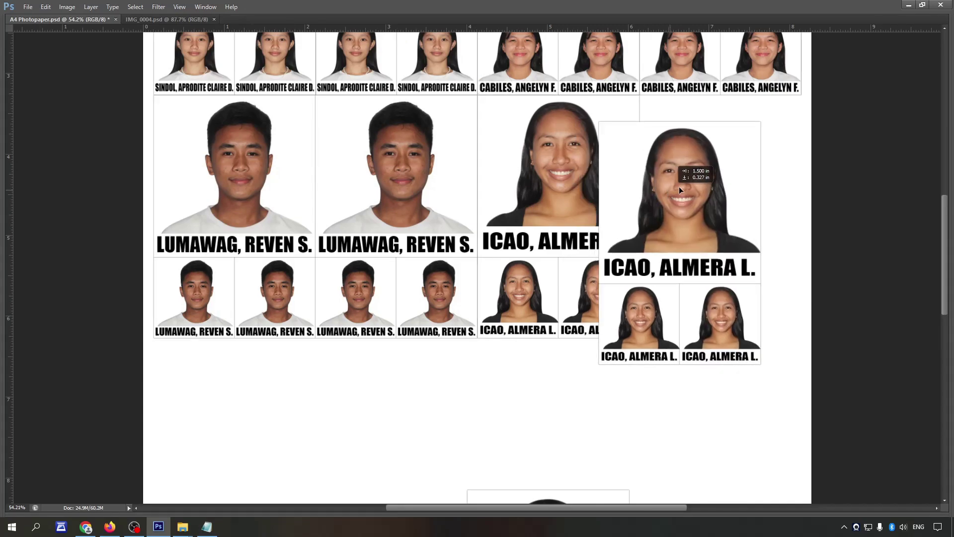
scroll(625, 106, up, 1)
scroll(625, 106, up, 4)
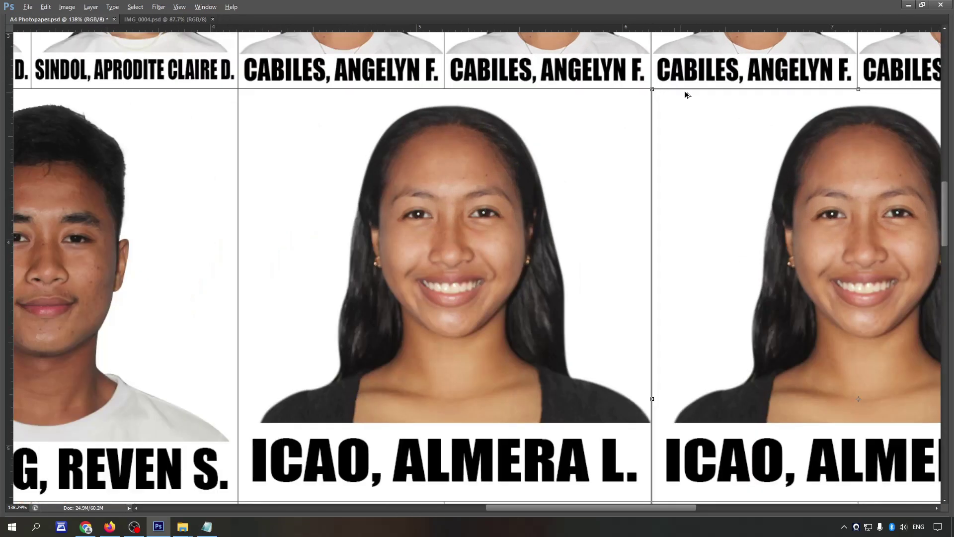
scroll(682, 94, up, 3)
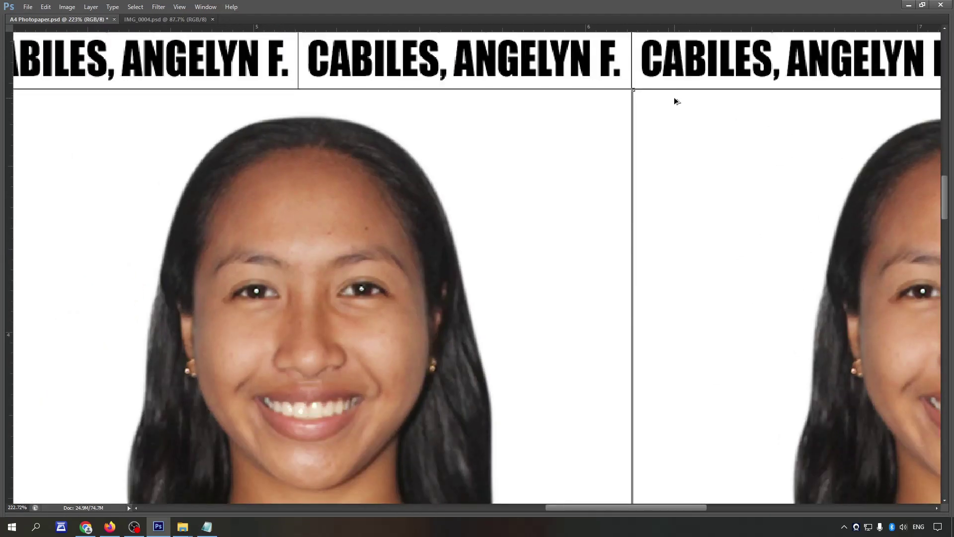
scroll(676, 100, up, 2)
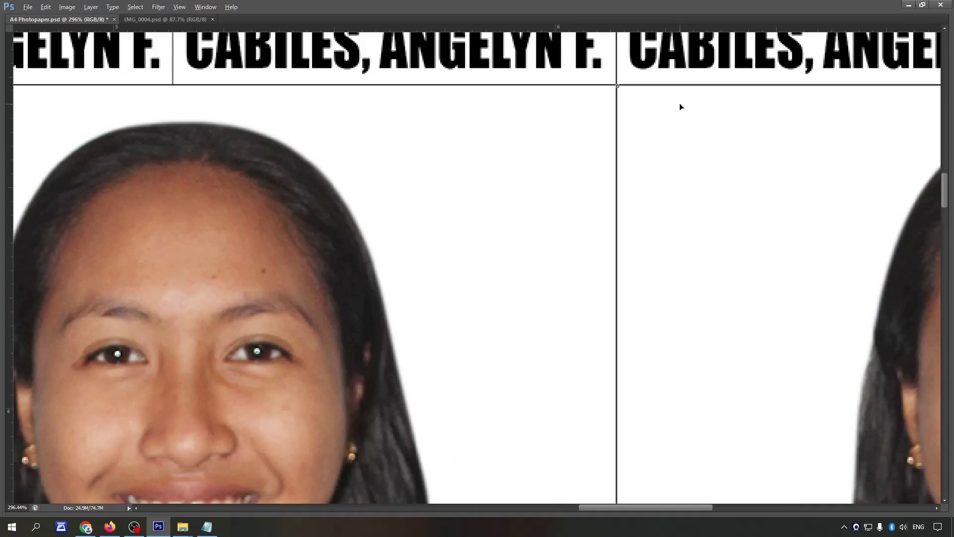
scroll(696, 99, down, 2)
scroll(736, 89, down, 4)
scroll(752, 86, down, 1)
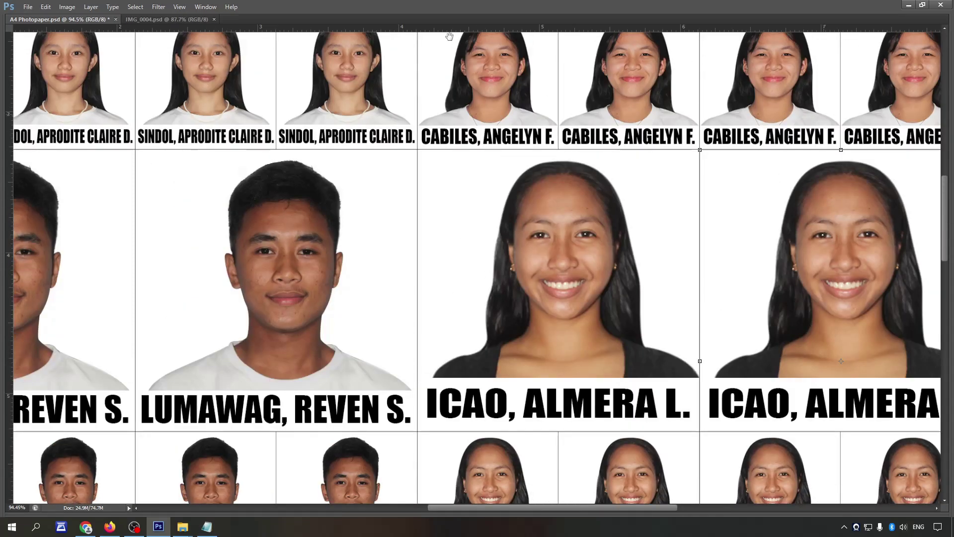
Step: Commit the copied photos and merge all the photo grid layers into one
scroll(729, 168, right, 2)
key(Return)
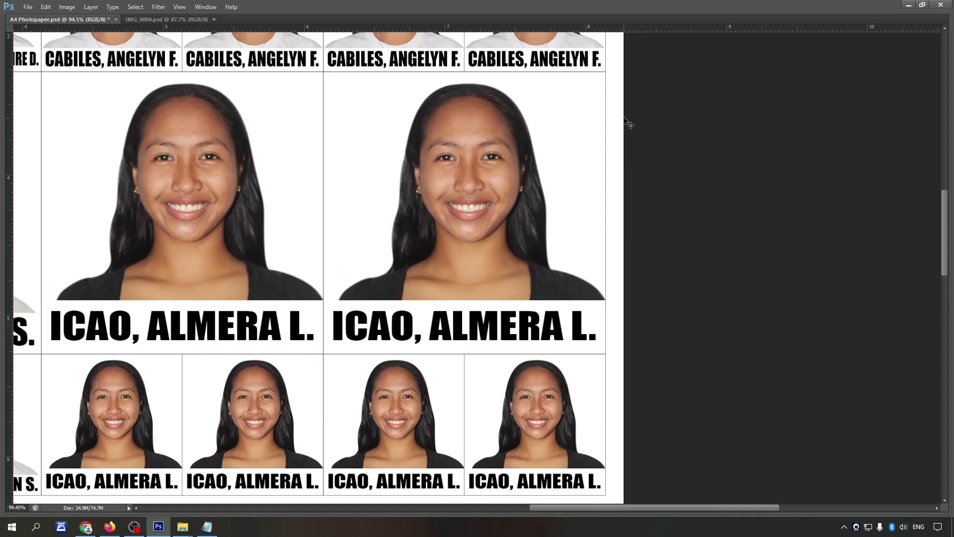
scroll(612, 95, up, 2)
scroll(579, 315, down, 2)
scroll(537, 321, down, 3)
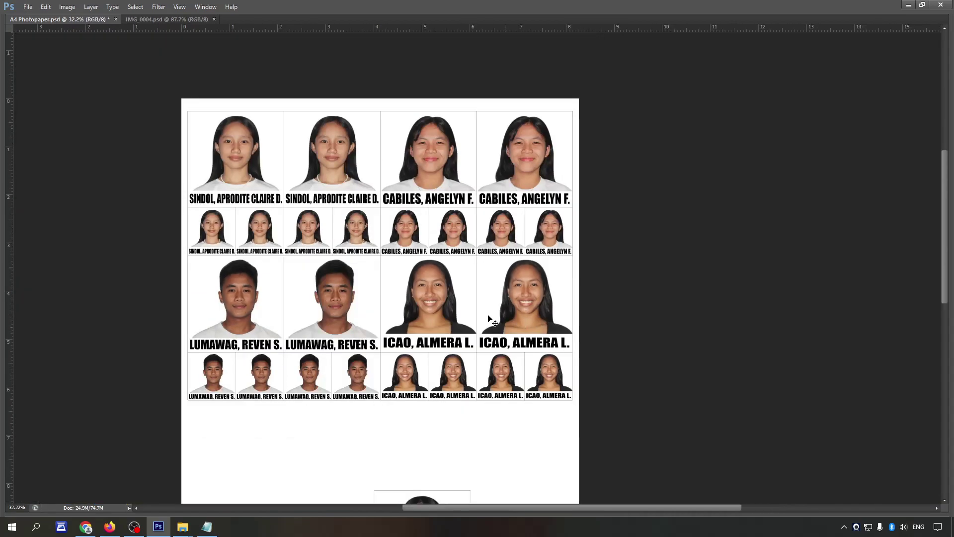
scroll(489, 319, down, 1)
key(Tab)
scroll(535, 316, down, 2)
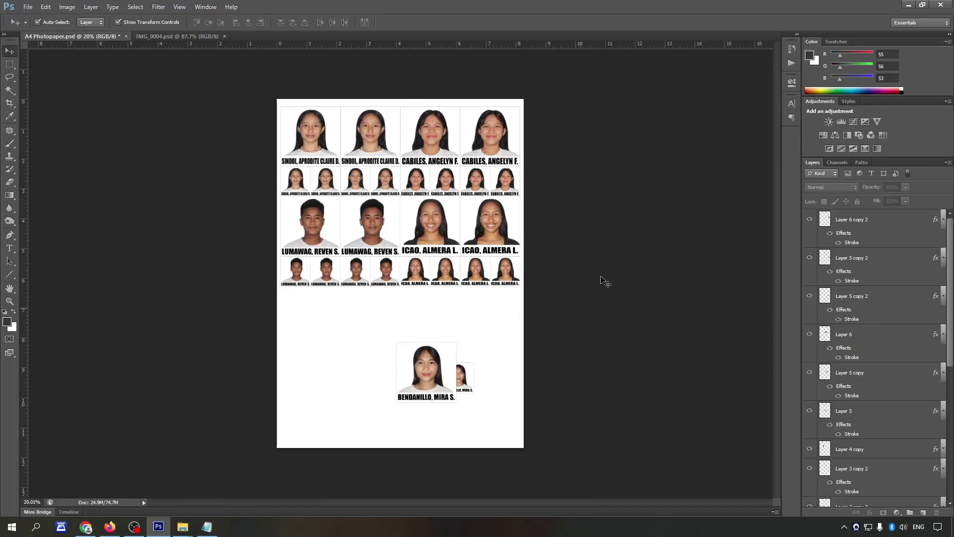
drag(525, 289, 279, 104)
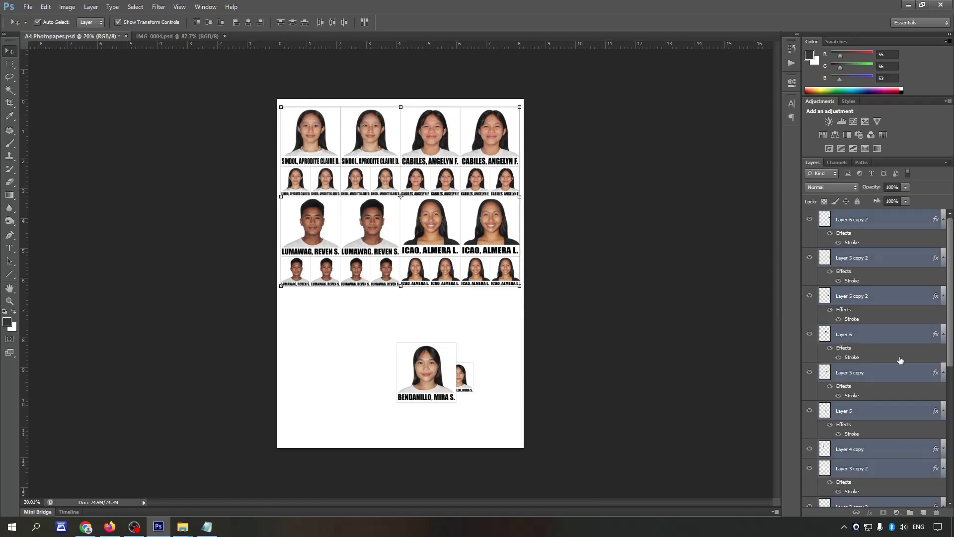
key(ctrl+e)
Step: Hide the two loose bottom photo layers and save the A4 sheet
click(943, 239)
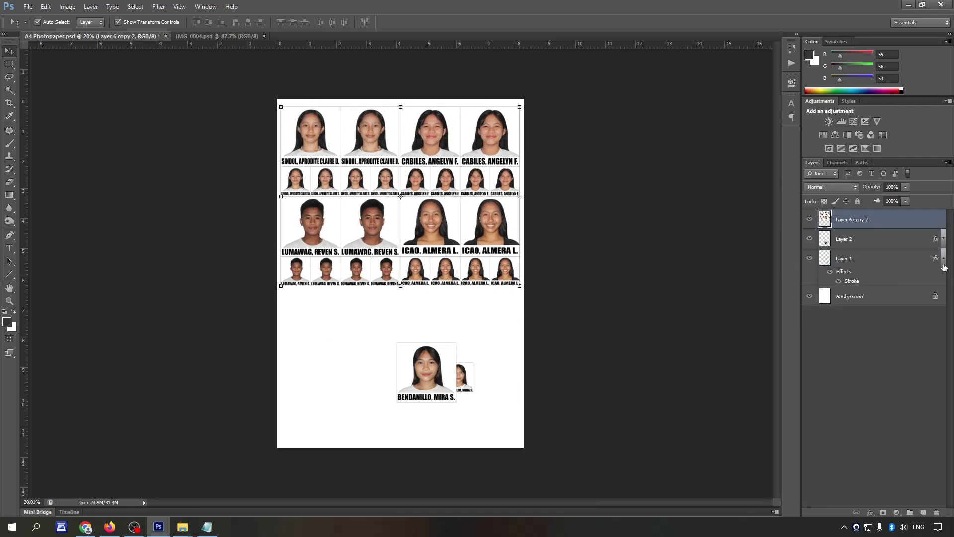
click(943, 258)
click(887, 276)
click(865, 241)
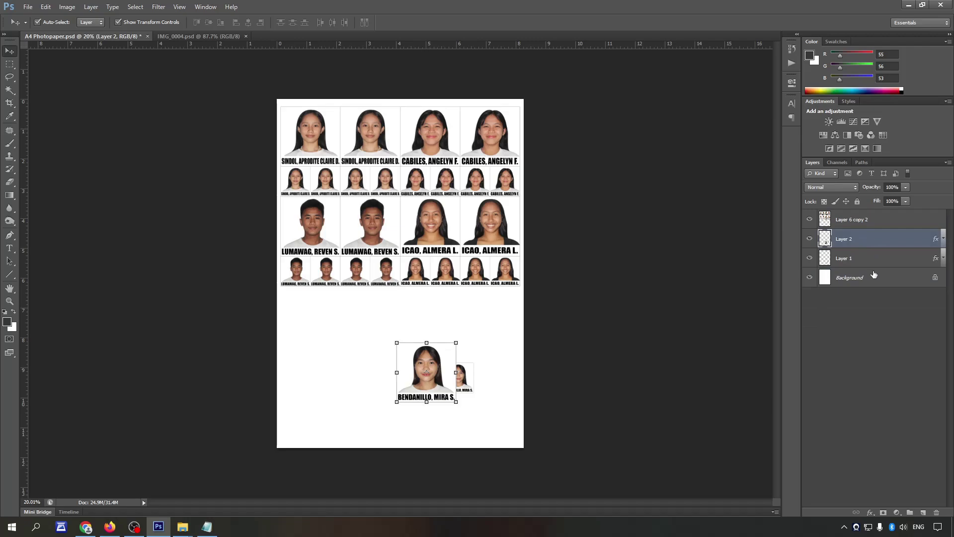
click(855, 276)
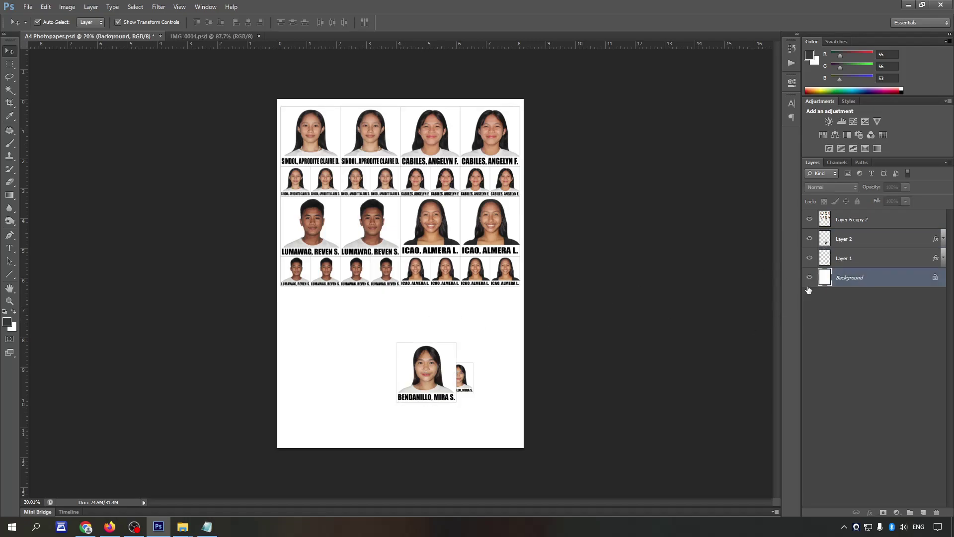
click(810, 258)
click(809, 239)
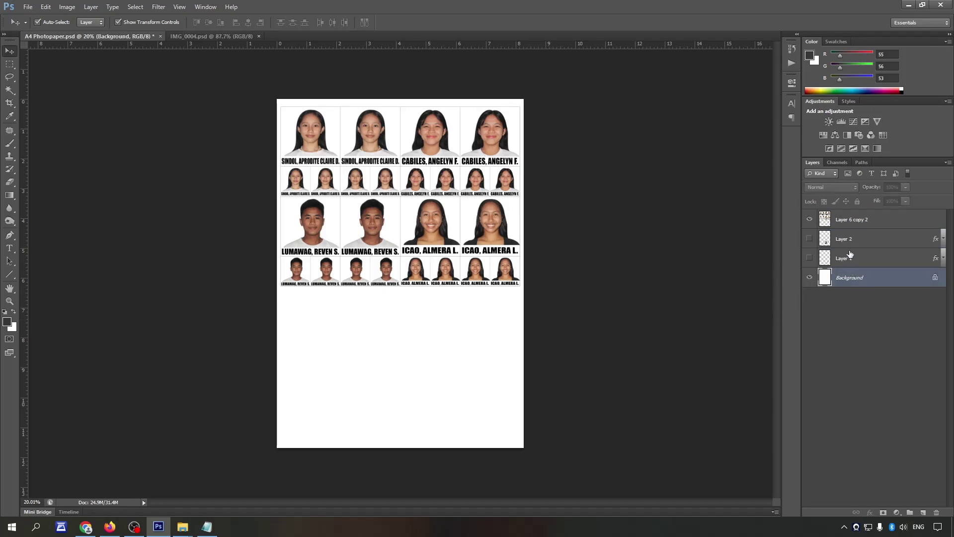
key(ctrl+s)
Step: Open IMG_0005.JPG from the source-photo folder as a new document
mouse_move(182, 526)
click(151, 492)
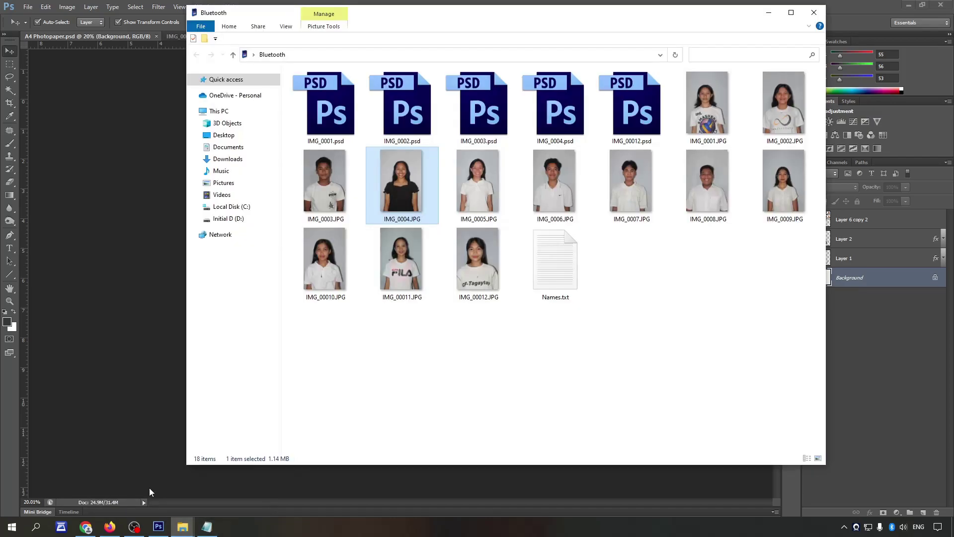
click(481, 185)
drag(855, 361, 855, 361)
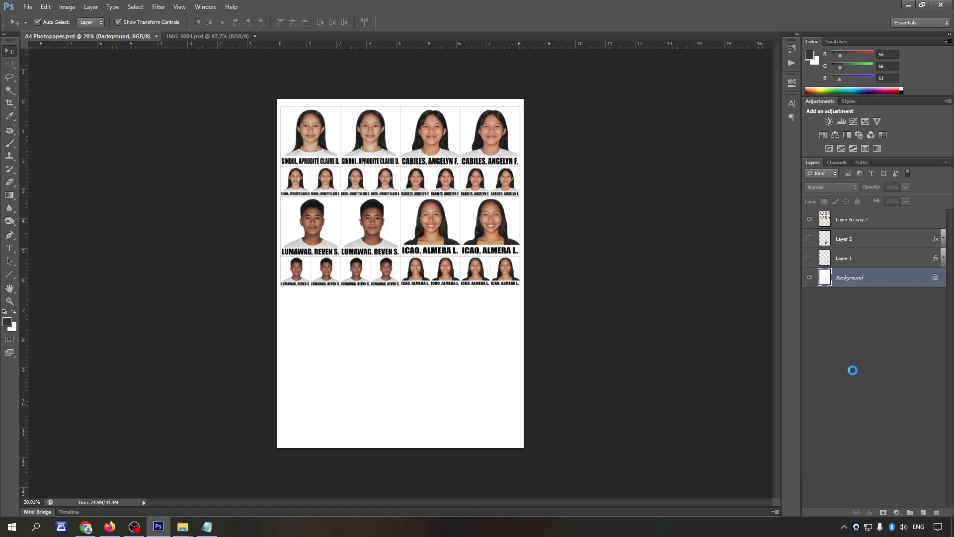
Step: Crop IMG_0005 to a 2 x 2 inch square framing her head and shoulders
key(c)
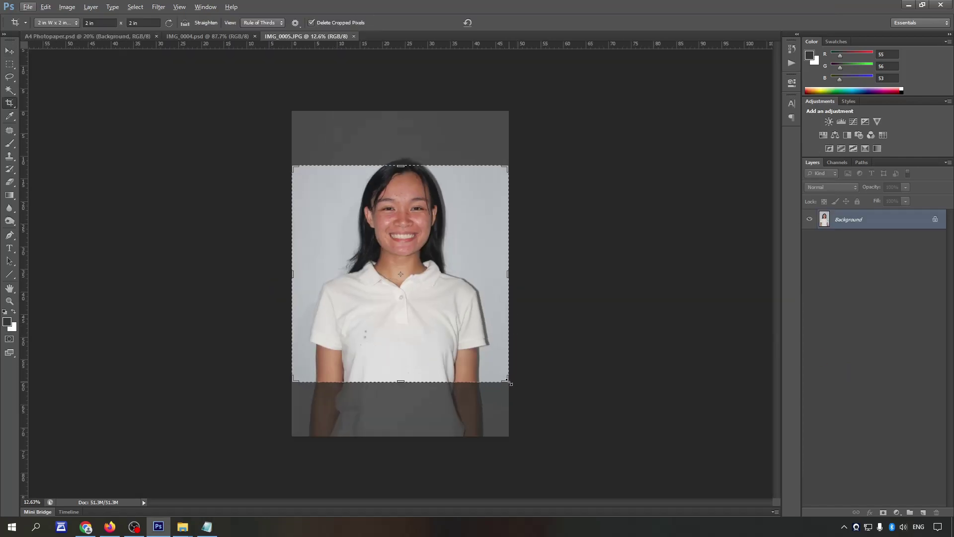
drag(509, 382, 493, 358)
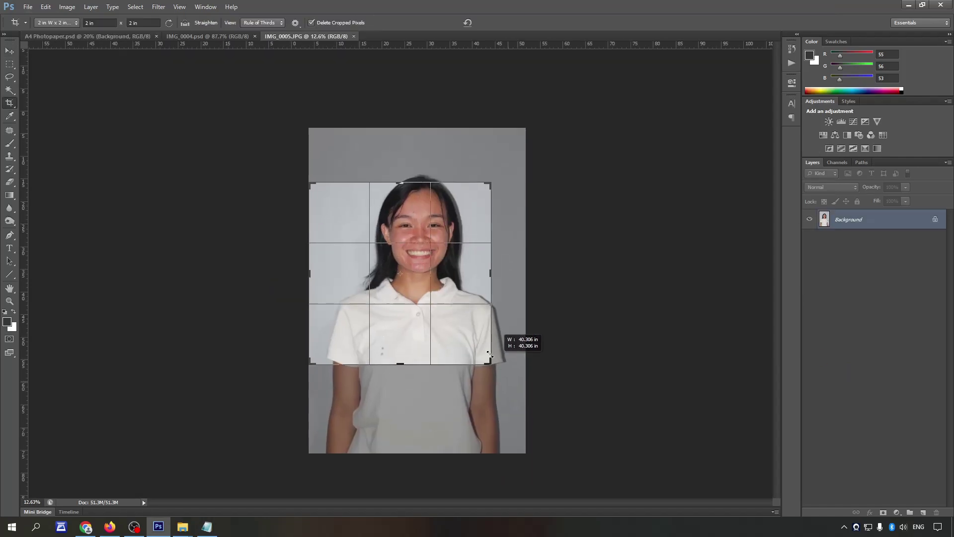
drag(443, 333, 440, 331)
drag(478, 357, 462, 343)
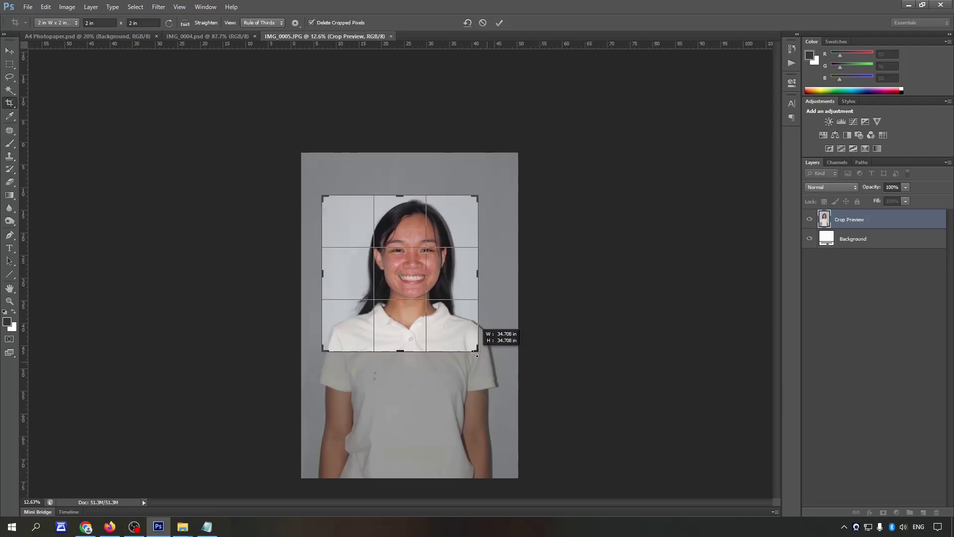
drag(478, 351, 485, 358)
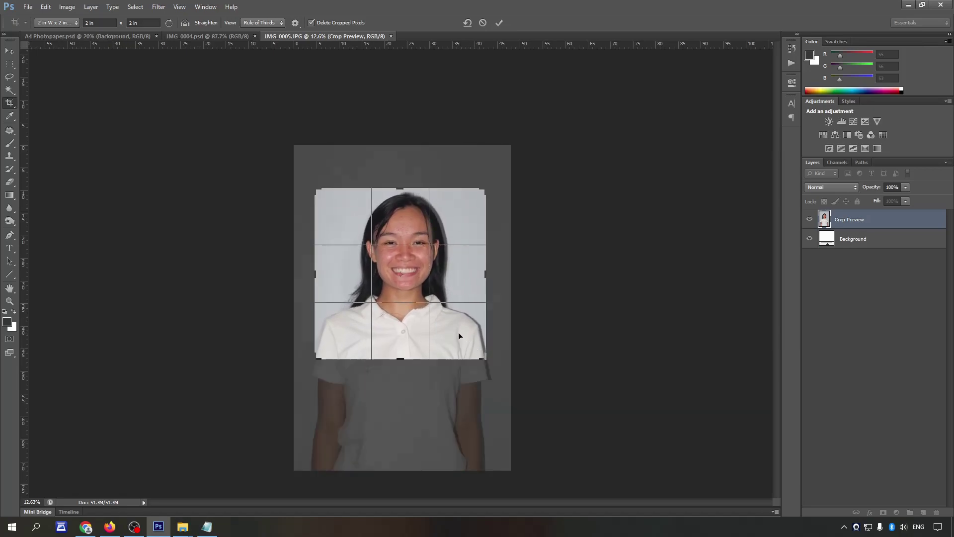
key(Return)
scroll(463, 318, up, 3)
scroll(449, 313, up, 2)
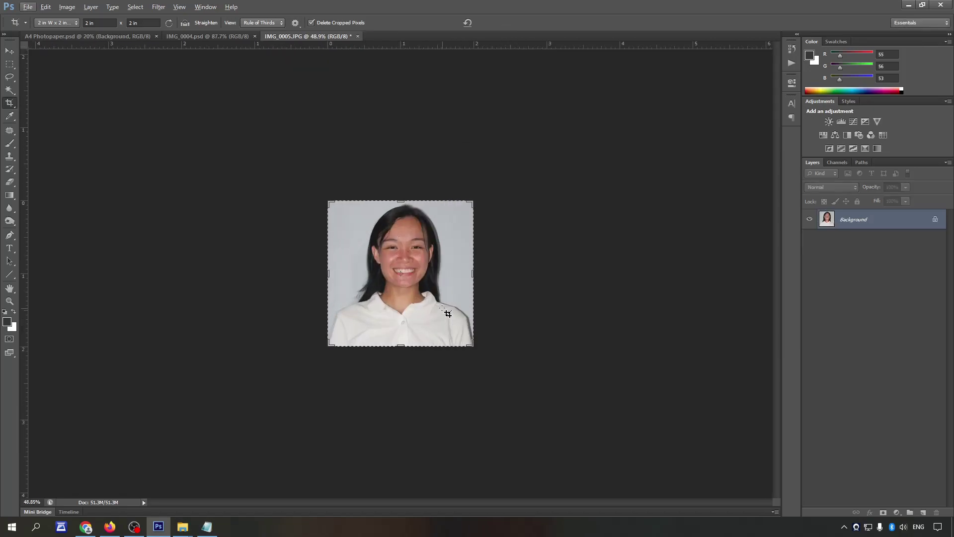
key(p)
scroll(385, 333, up, 3)
scroll(293, 382, up, 2)
drag(252, 348, 309, 241)
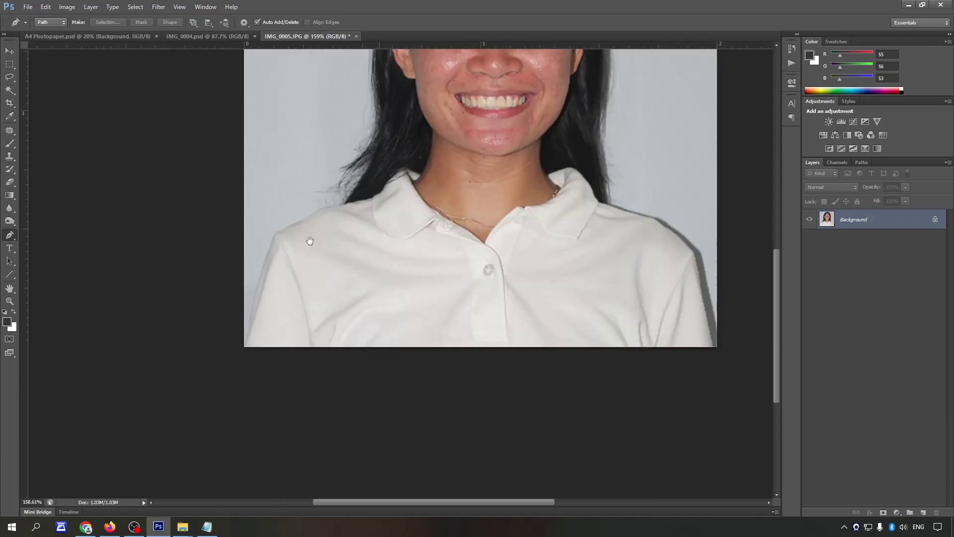
Step: Trace a Pen path from the shirt's bottom-left corner up the left shoulder to the hair
scroll(299, 258, down, 1)
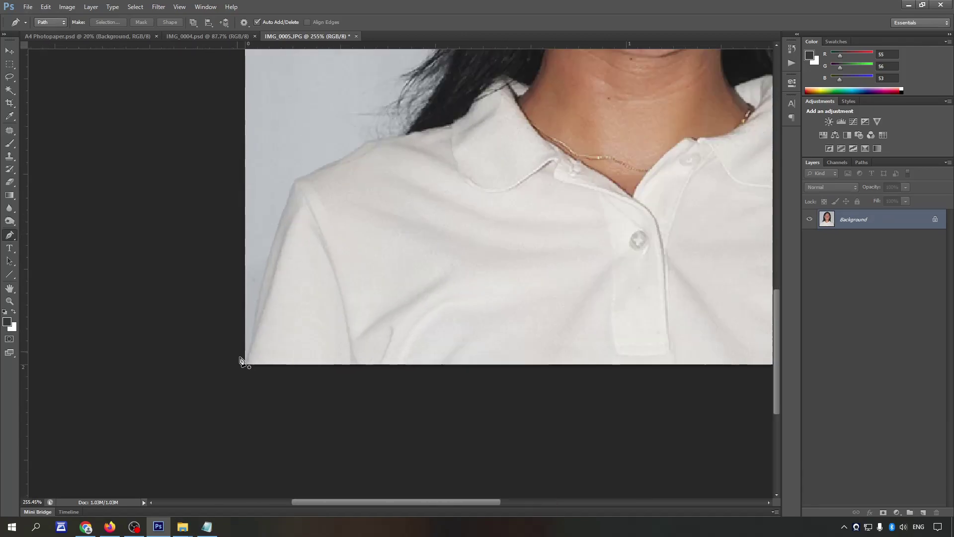
click(238, 351)
scroll(260, 346, up, 2)
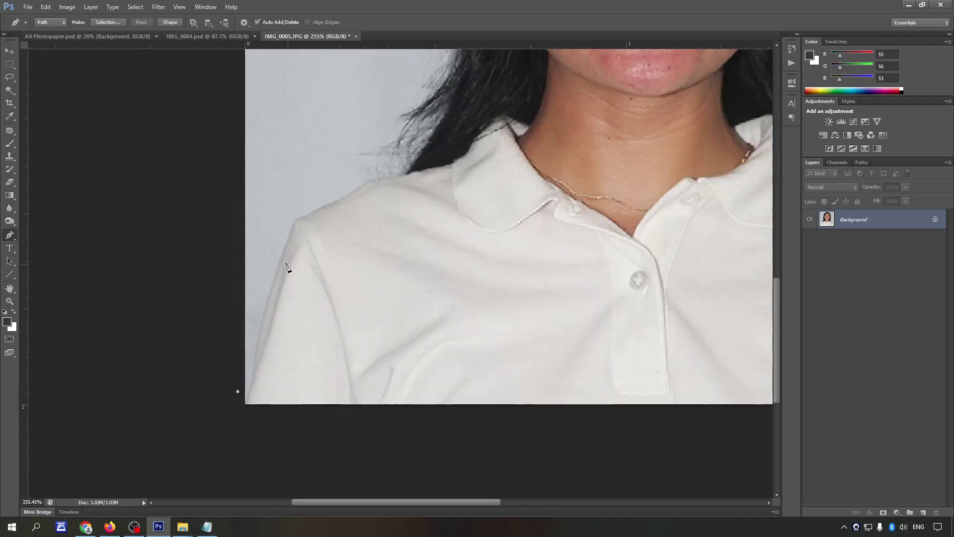
drag(284, 254, 296, 225)
click(375, 186)
drag(414, 164, 430, 144)
scroll(437, 149, down, 1)
scroll(445, 161, down, 1)
scroll(455, 176, down, 1)
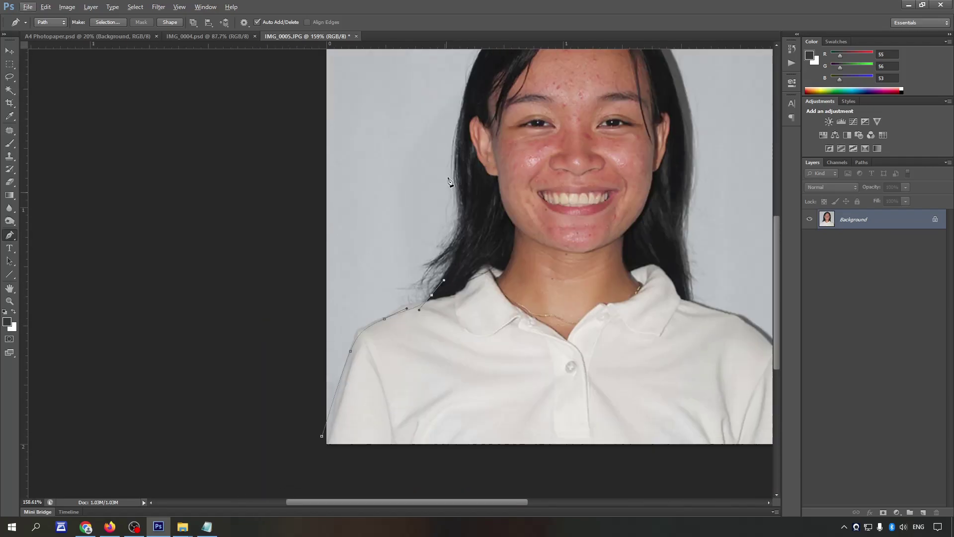
scroll(464, 190, down, 1)
drag(461, 185, 456, 137)
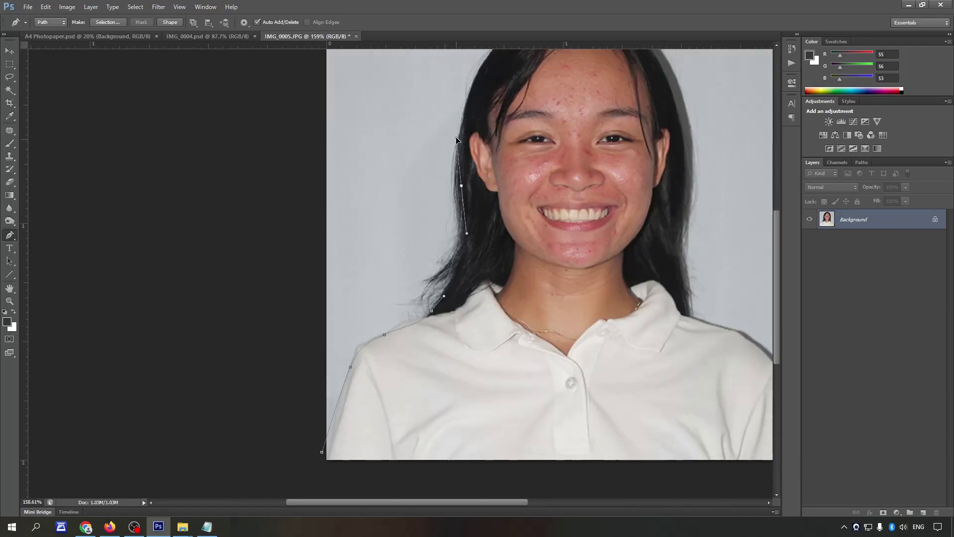
Step: Continue the path around the hair and down the right shoulder, closing along the bottom edge
scroll(462, 144, up, 2)
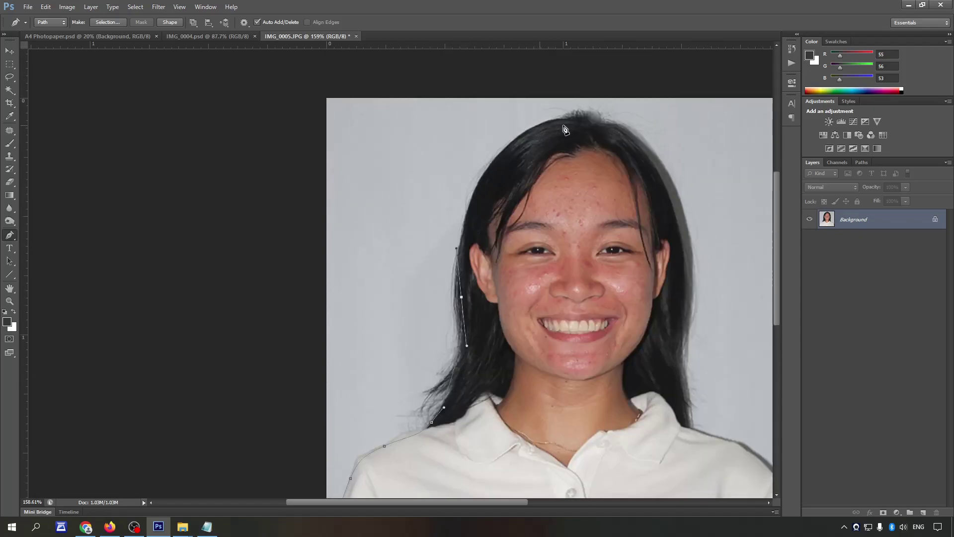
drag(539, 126, 610, 107)
scroll(669, 229, down, 1)
mouse_move(681, 210)
mouse_down()
mouse_move(682, 284)
mouse_move(407, 152)
mouse_move(429, 194)
mouse_up()
drag(403, 130, 403, 140)
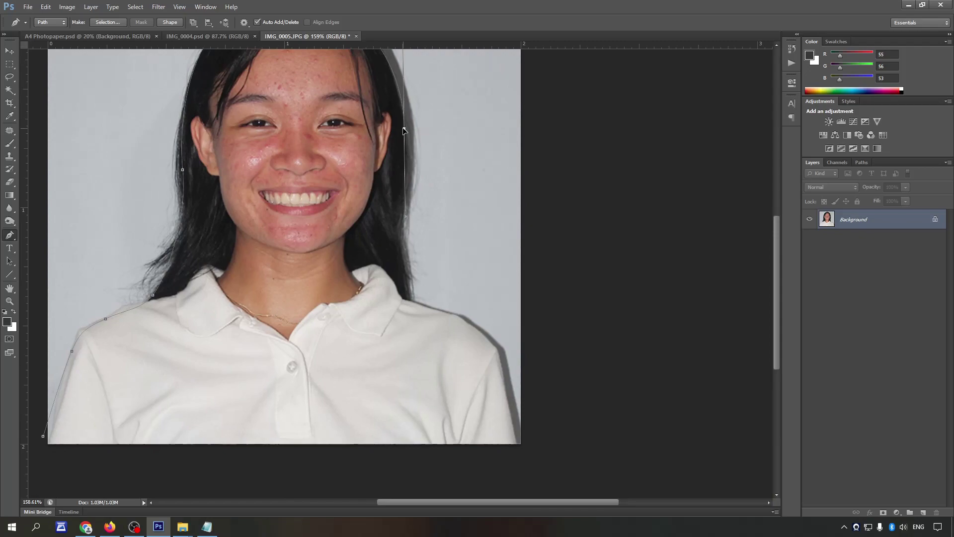
click(408, 300)
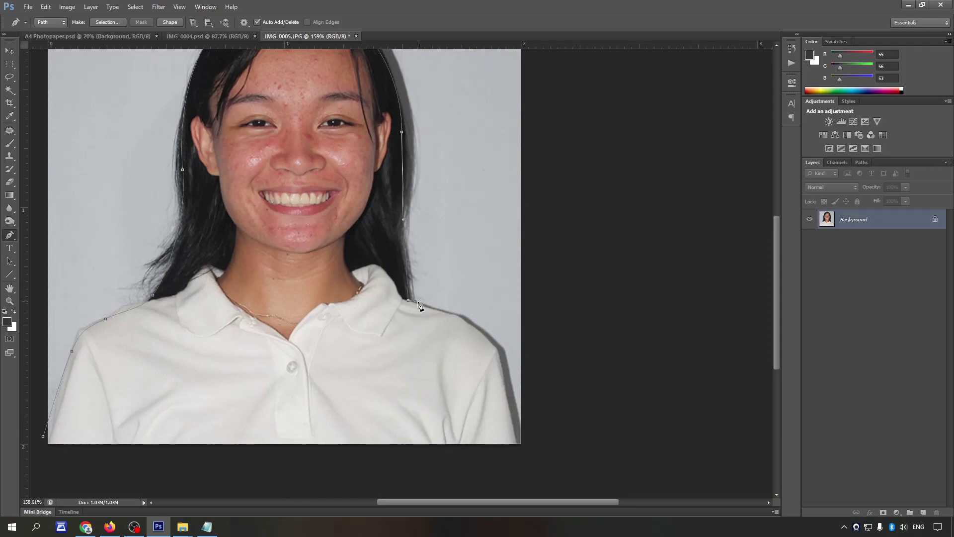
key(ctrl+z)
drag(409, 300, 426, 304)
scroll(497, 288, down, 3)
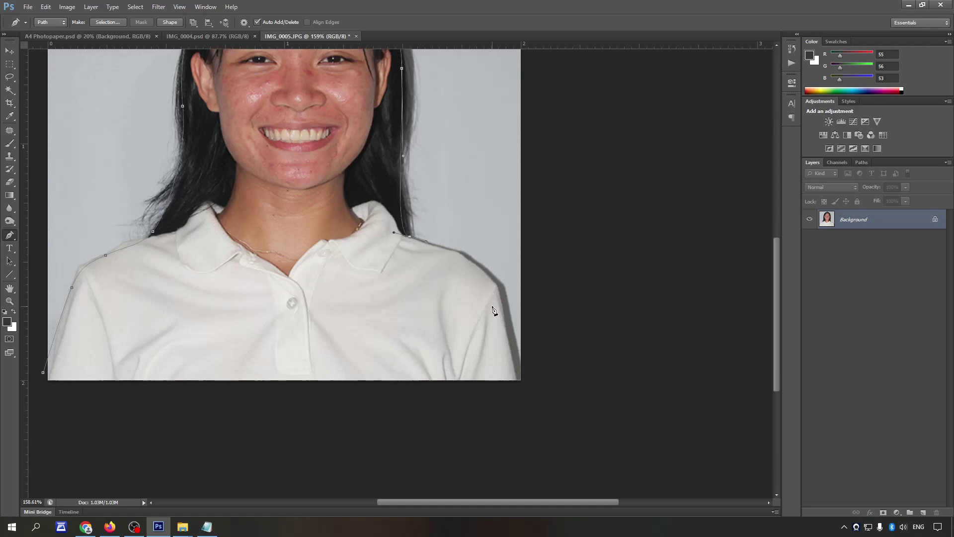
drag(499, 283, 509, 314)
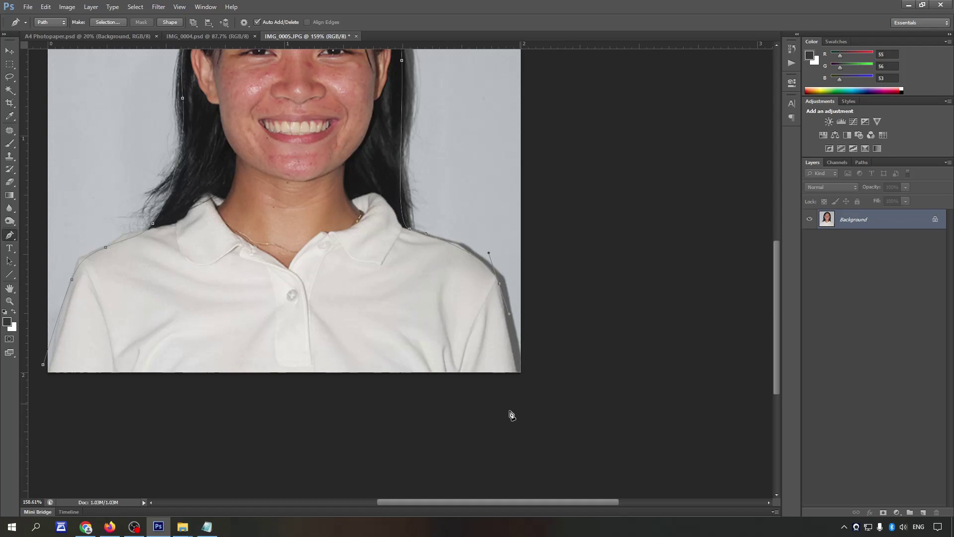
drag(521, 404, 510, 411)
alt+scroll(509, 414, down, 3)
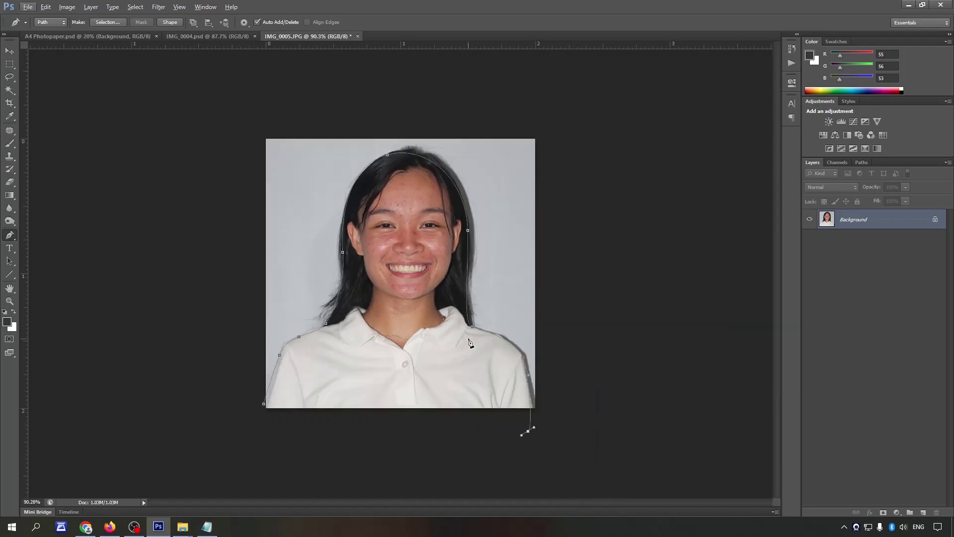
click(244, 416)
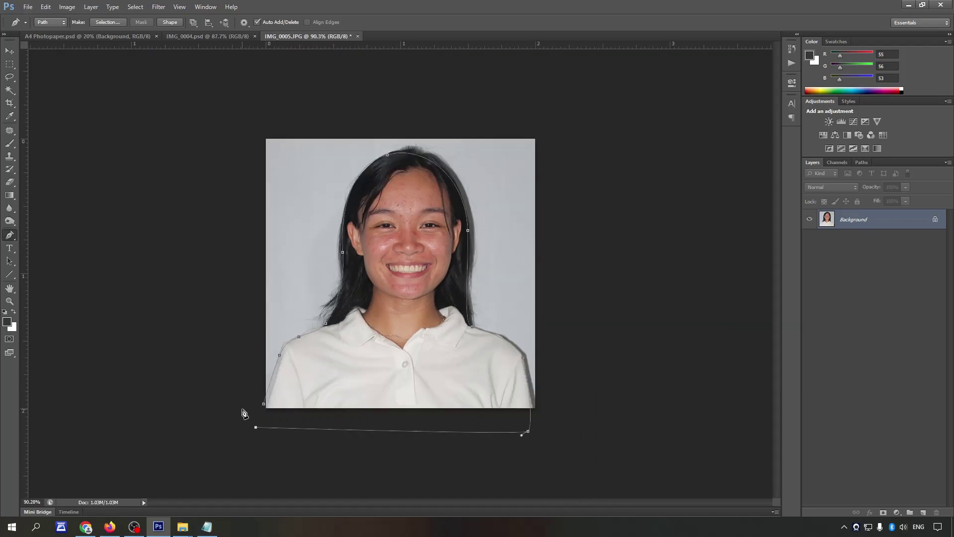
Step: Convert the path to a selection and copy the woman onto her own layer
right_click(333, 276)
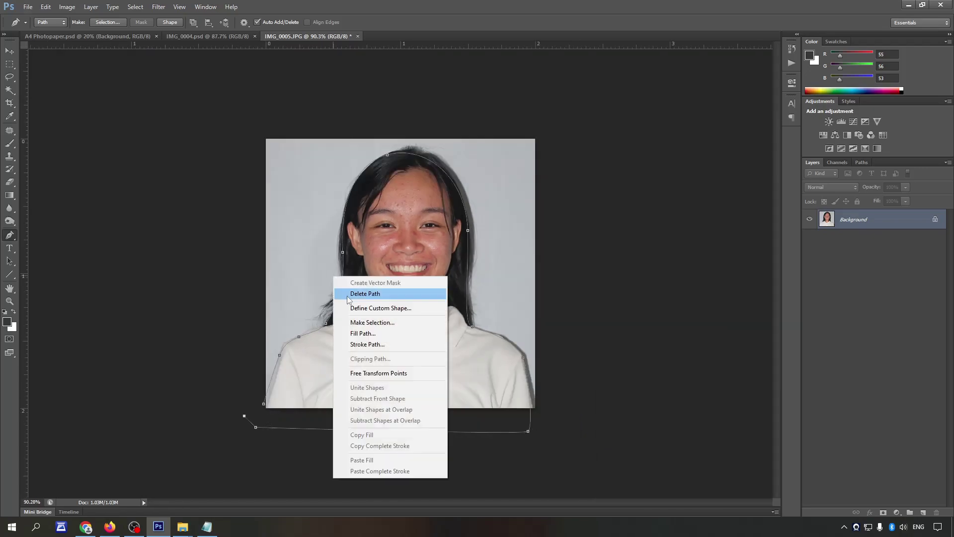
click(365, 322)
key(Return)
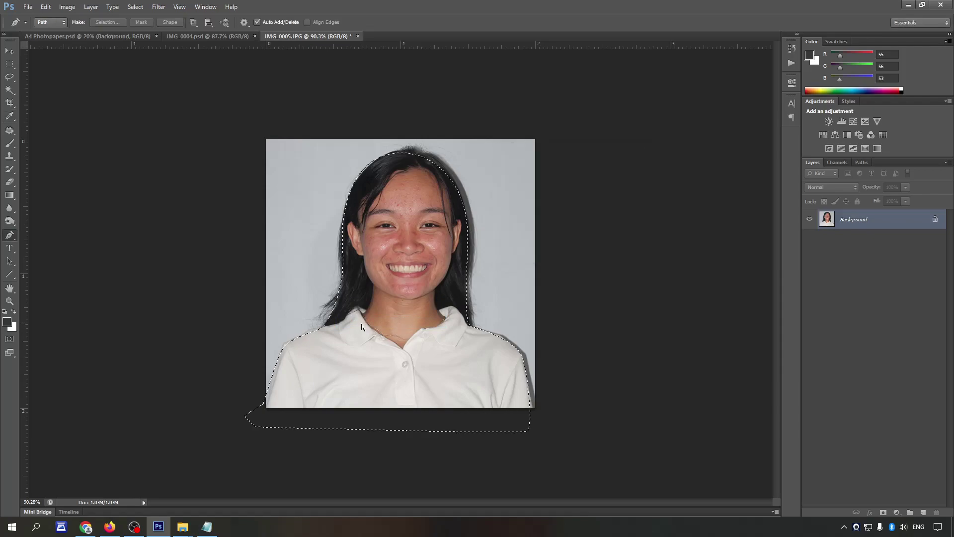
key(ctrl+j)
click(854, 238)
Step: Fill the background white and lift the cut-out layer's midtones with Curves
key(ctrl+BackSpace)
click(848, 219)
key(v)
scroll(651, 273, down, 1)
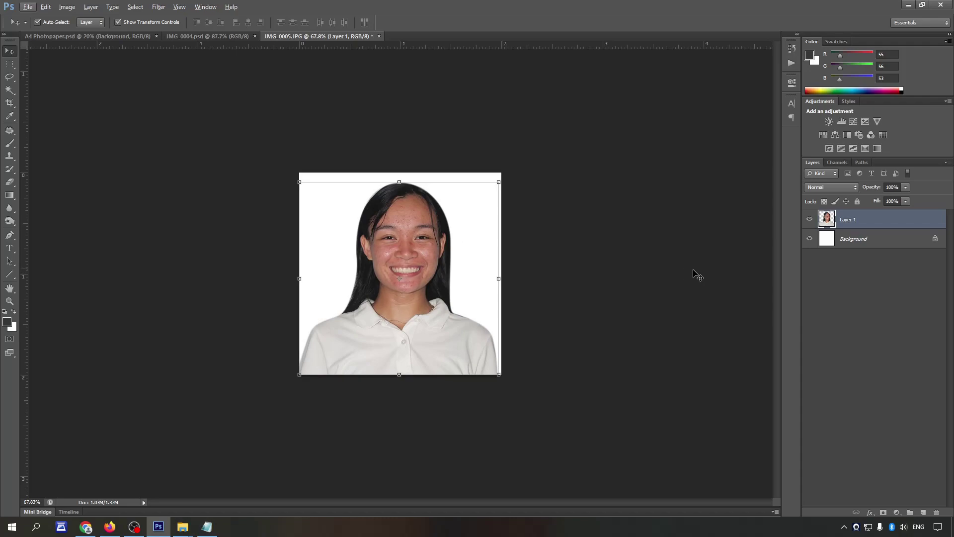
key(ctrl+m)
drag(796, 192, 786, 188)
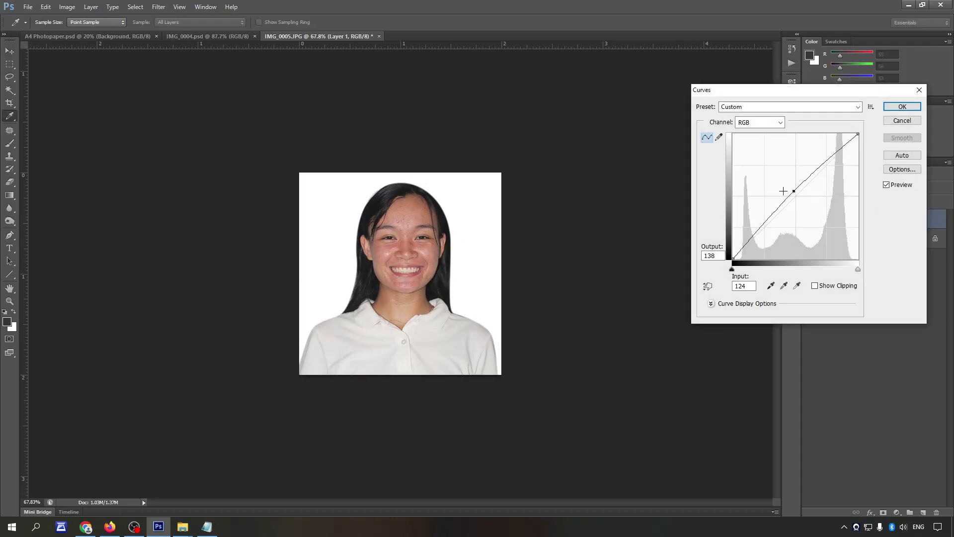
key(Return)
Step: Raise the photo's brightness to 18 with Brightness/Contrast
scroll(400, 273, up, 1)
click(71, 9)
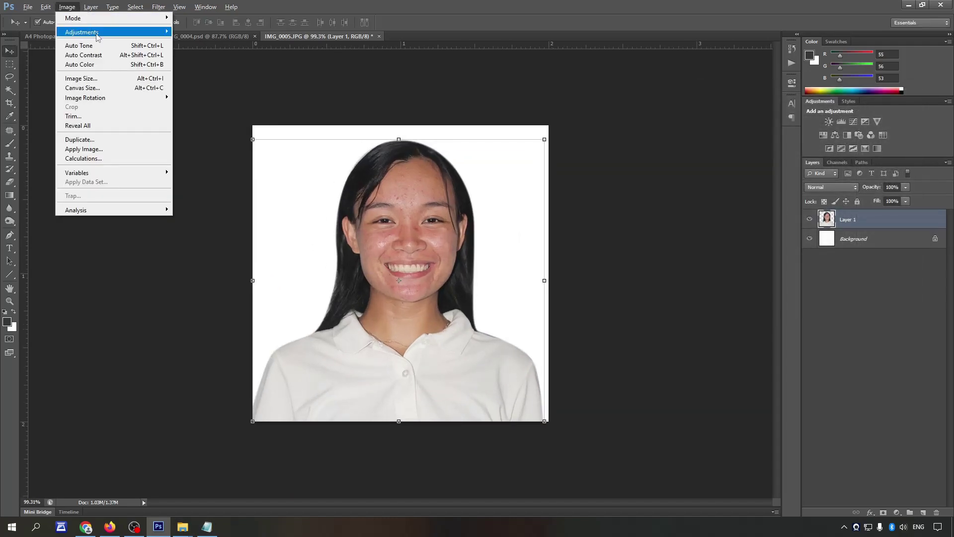
click(182, 32)
text(18)
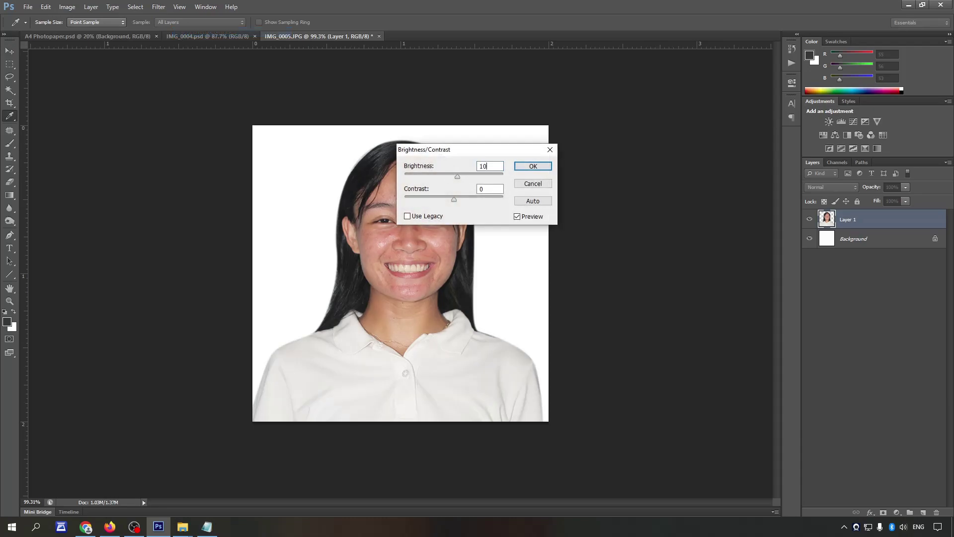
key(Return)
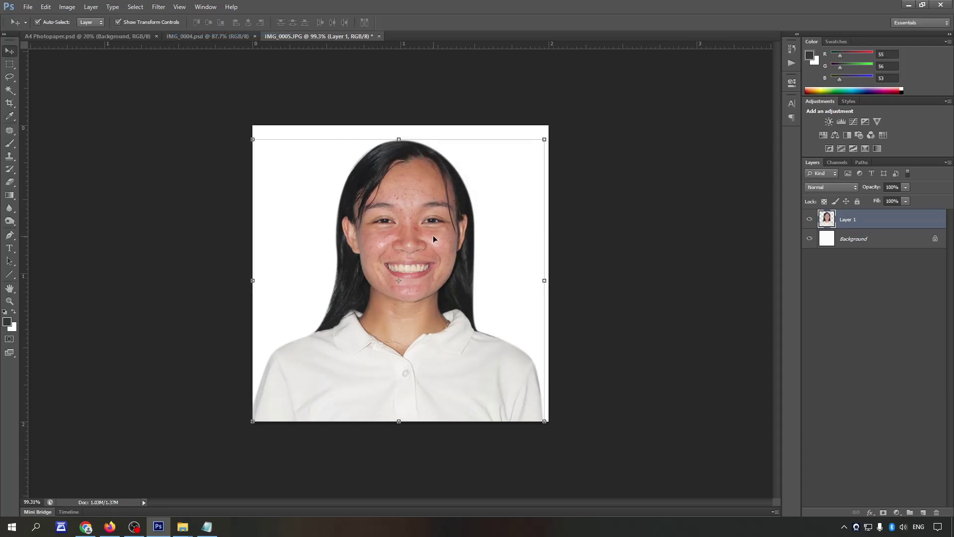
scroll(368, 239, up, 3)
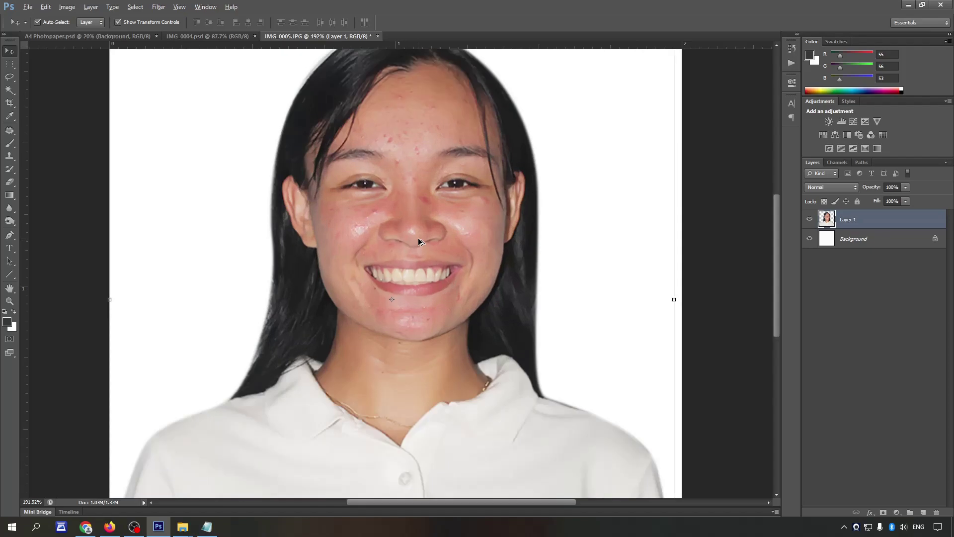
Step: Patch the blemish on the right cheek below the eye with clean nearby skin, then zoom back out
key(j)
scroll(492, 252, up, 2)
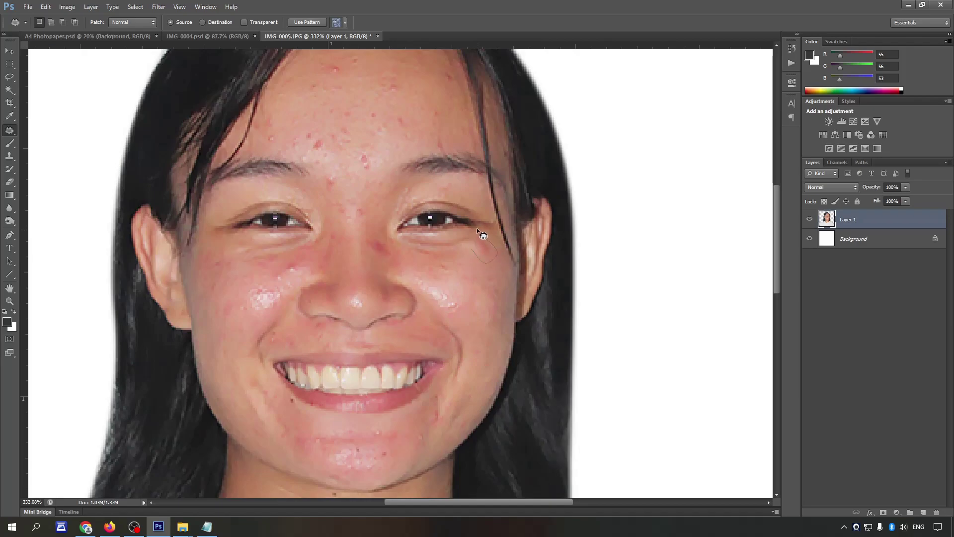
click(478, 276)
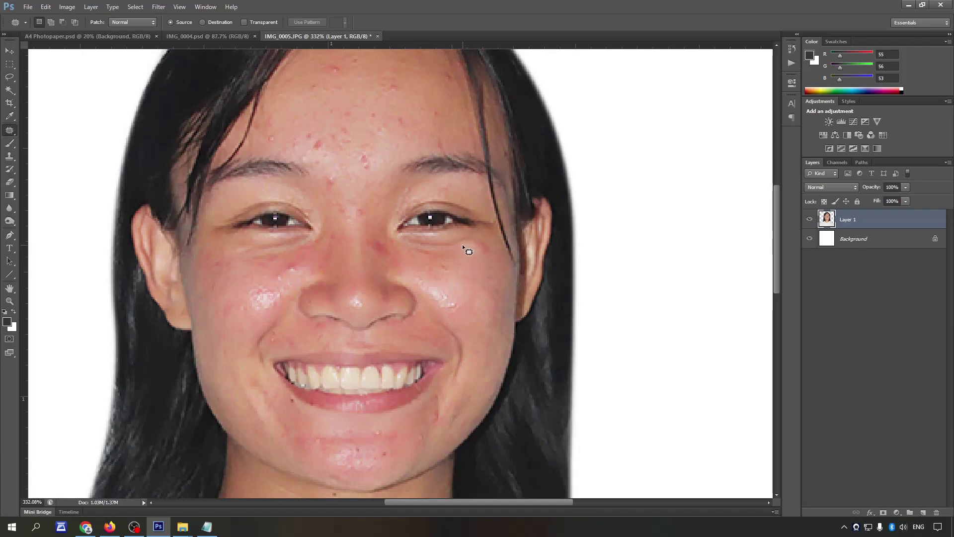
drag(495, 245, 478, 236)
click(466, 275)
scroll(300, 278, down, 3)
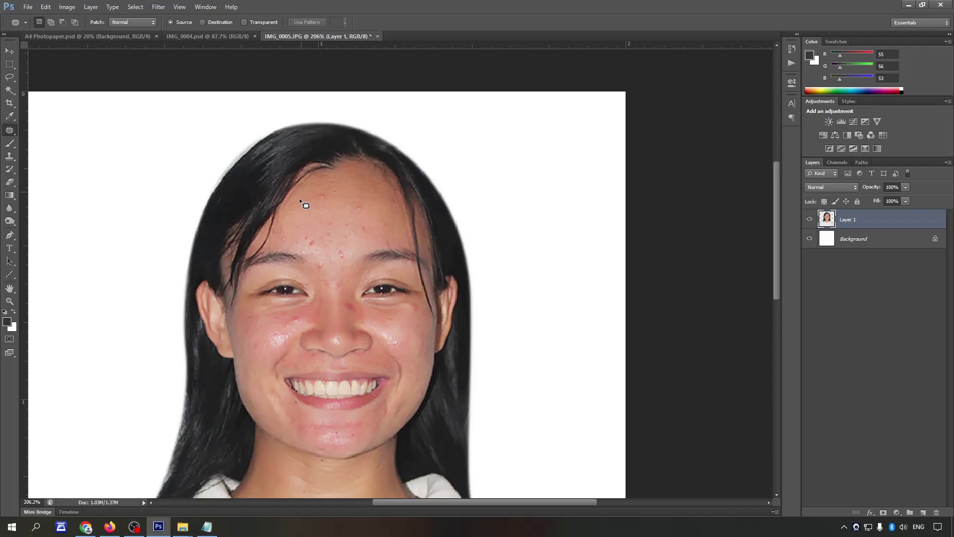
Step: Roll the History back to the Reduce Noise step
scroll(368, 244, down, 1)
scroll(379, 237, down, 2)
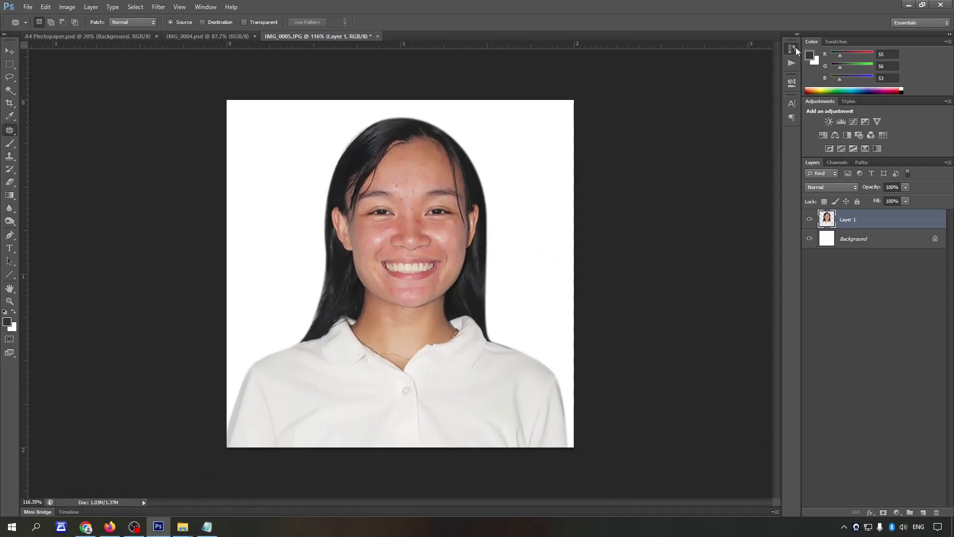
click(793, 48)
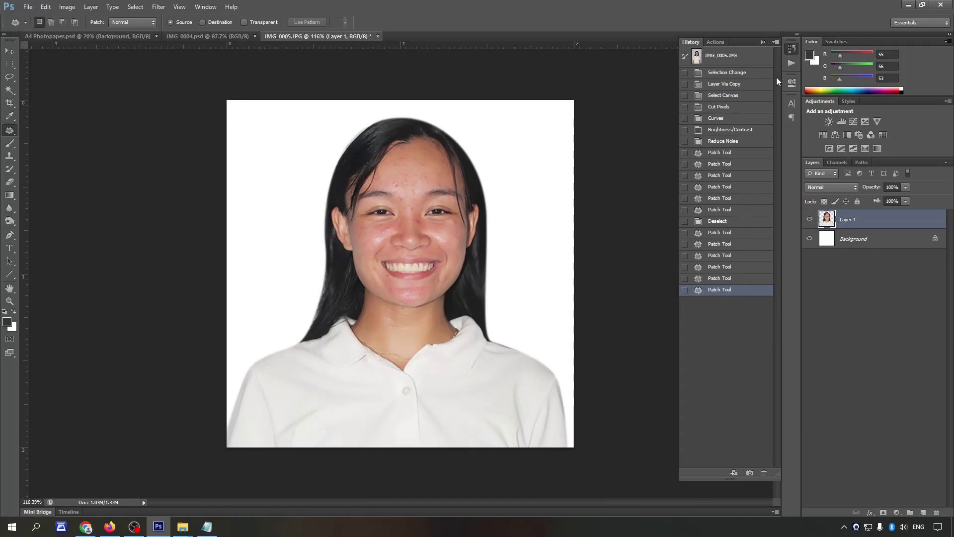
click(728, 143)
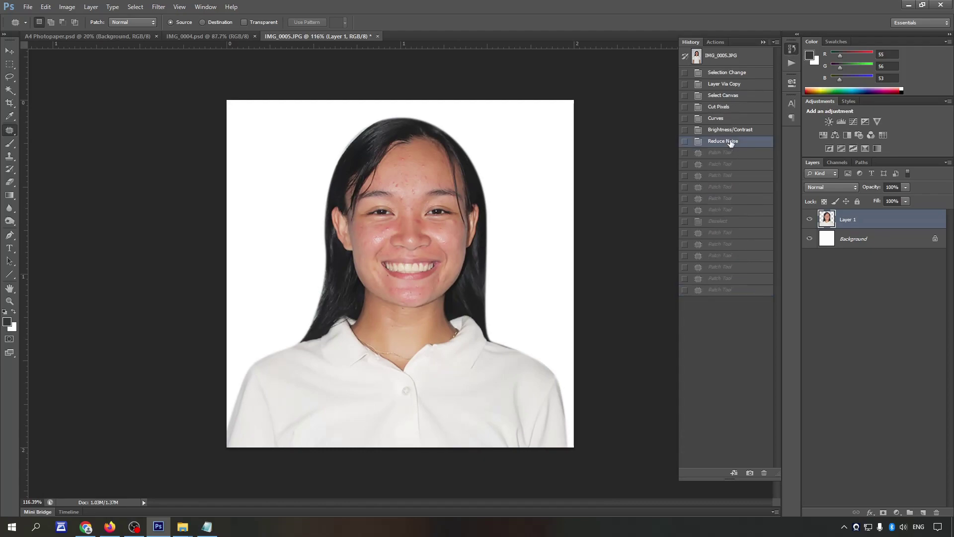
click(731, 132)
scroll(571, 138, up, 2)
scroll(615, 129, up, 1)
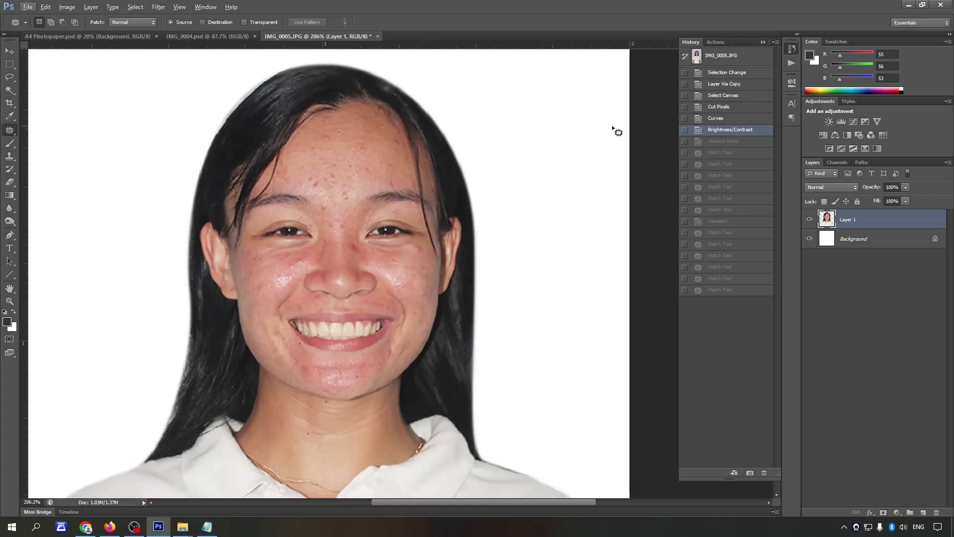
click(737, 144)
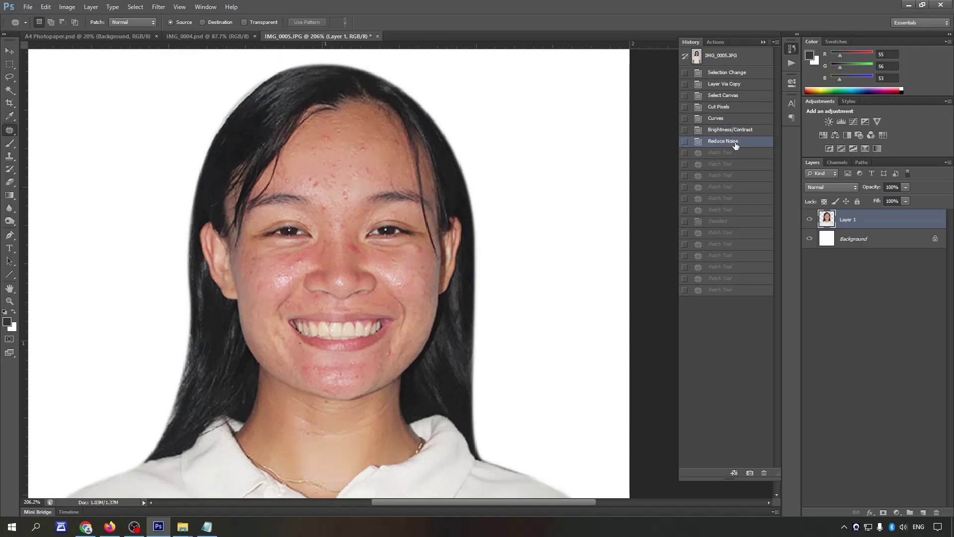
Step: Try a blemish patch on the face, then undo it back to Reduce Noise
scroll(443, 205, down, 2)
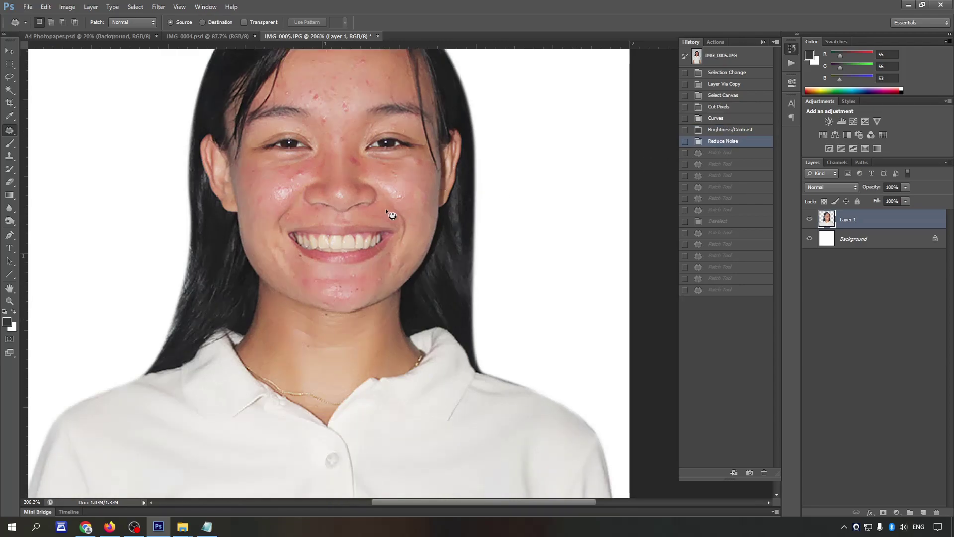
scroll(402, 209, up, 2)
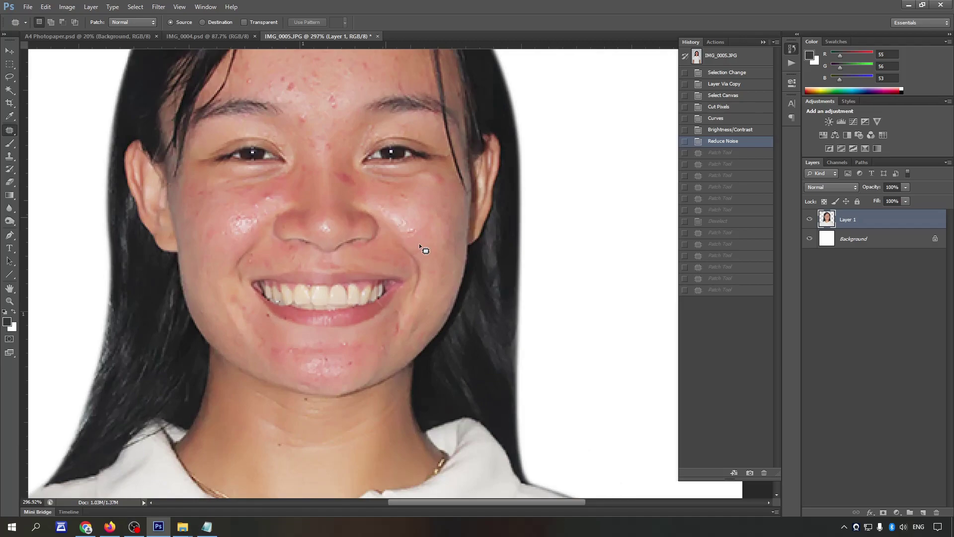
click(393, 197)
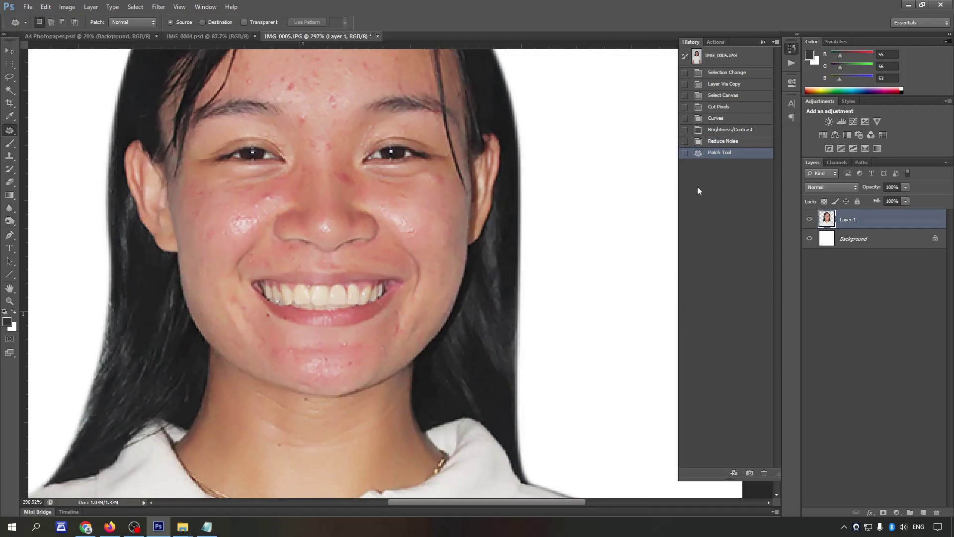
click(723, 141)
scroll(81, 251, up, 1)
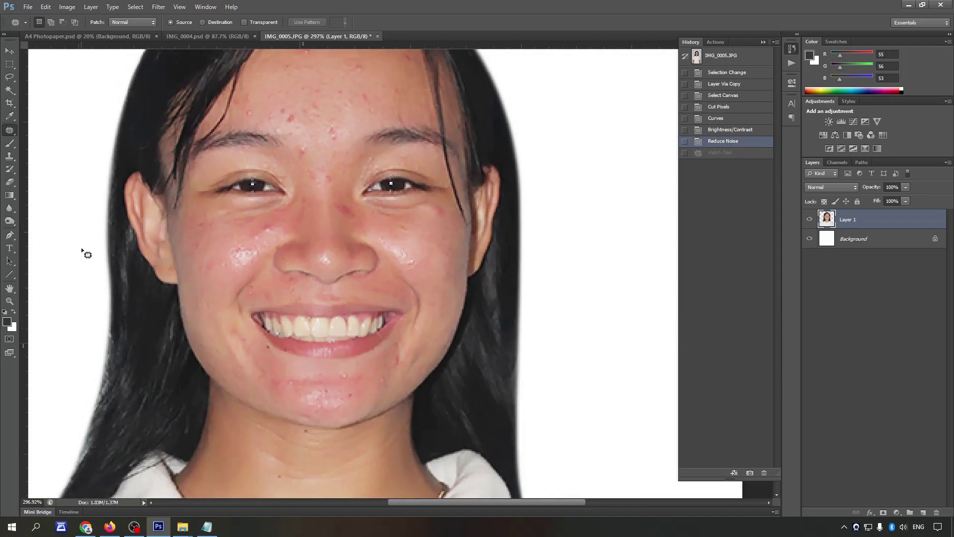
scroll(188, 241, down, 2)
scroll(512, 204, down, 1)
scroll(512, 204, down, 1)
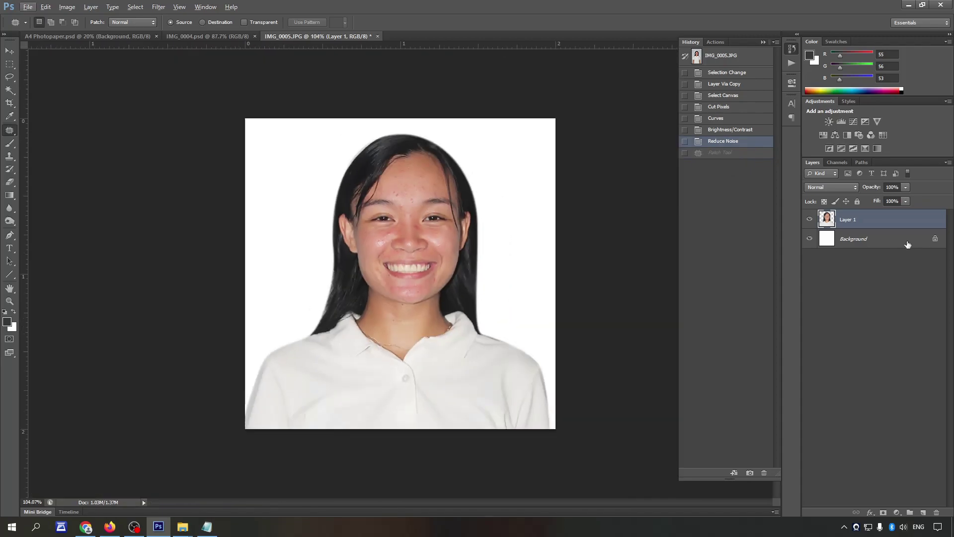
Step: Copy a bottom strip of white background to a new layer above the portrait
click(865, 238)
click(791, 49)
key(m)
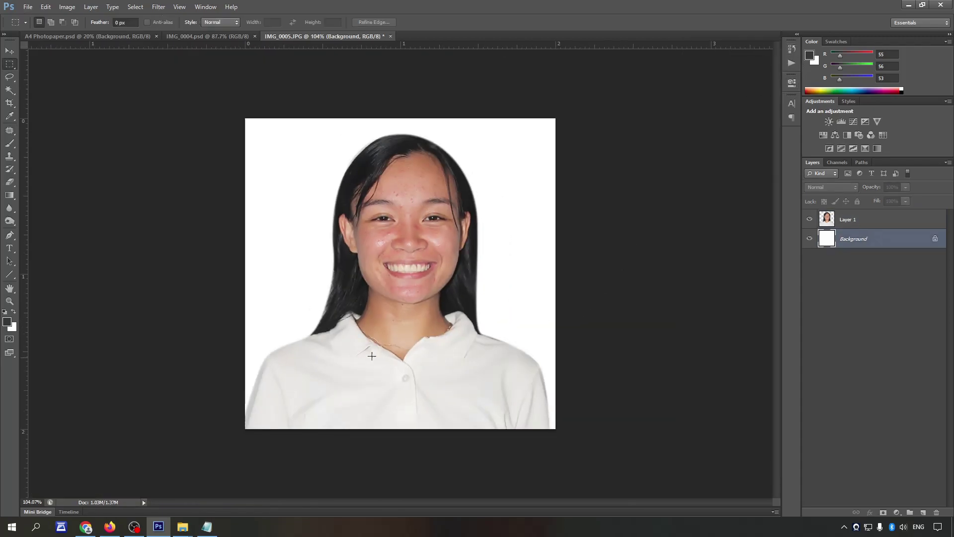
drag(616, 462, 621, 458)
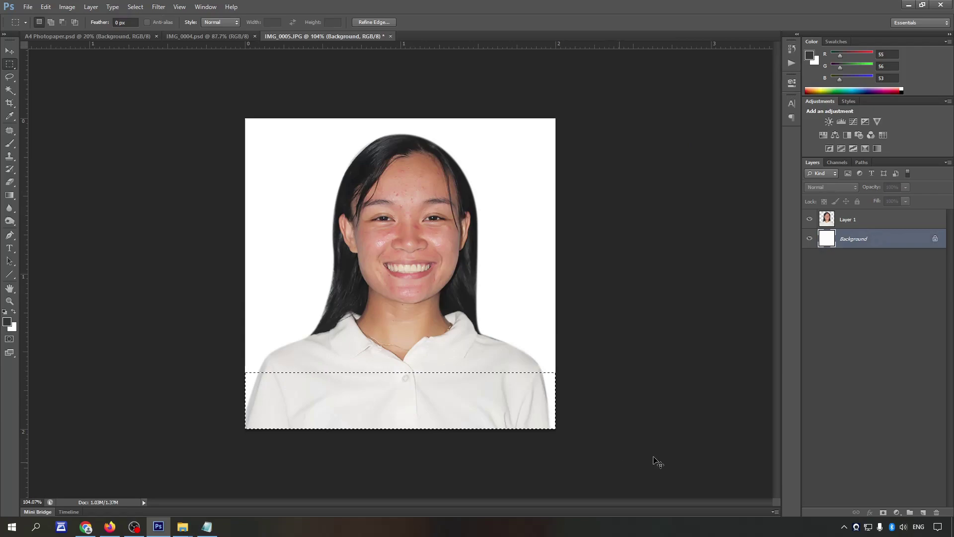
key(ctrl+j)
drag(856, 241, 855, 214)
key(v)
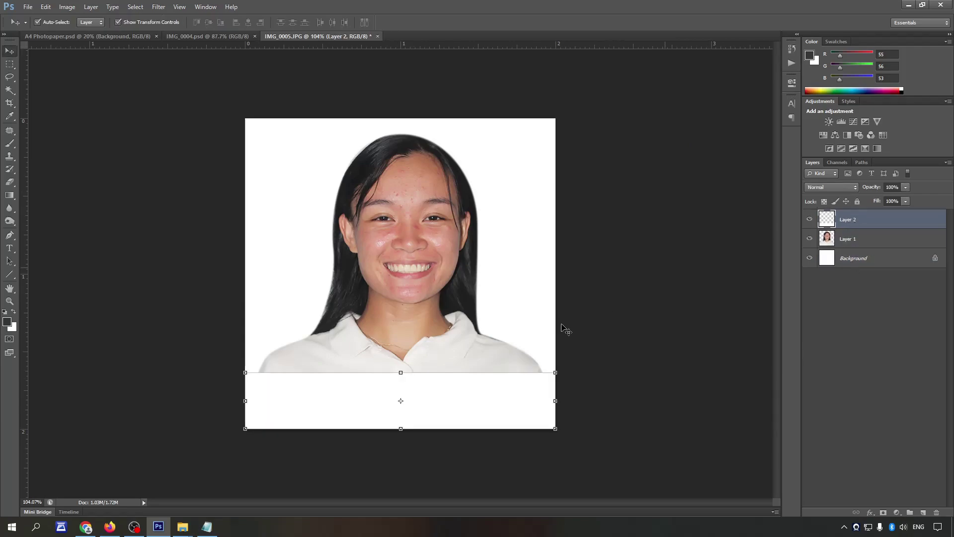
scroll(564, 328, down, 1)
click(210, 530)
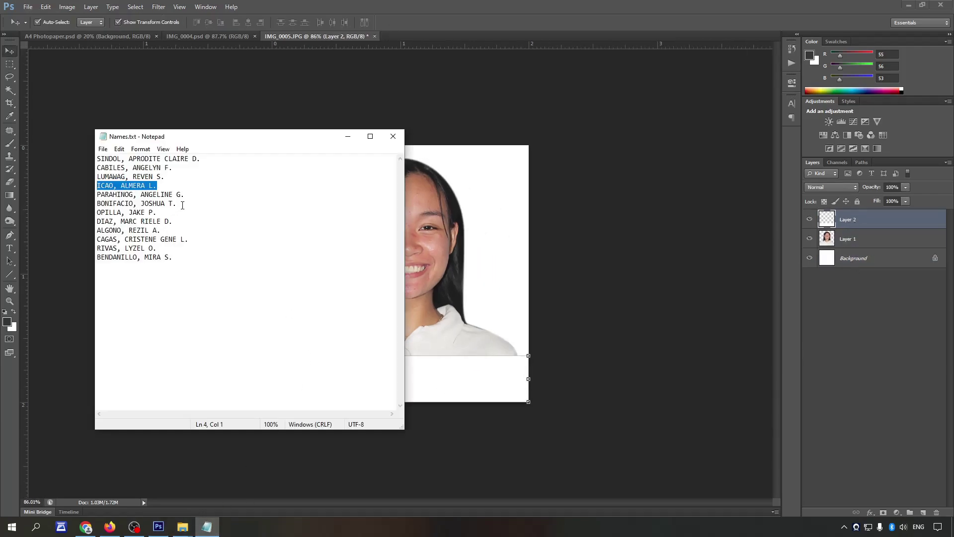
drag(185, 195, 80, 194)
key(ctrl+c)
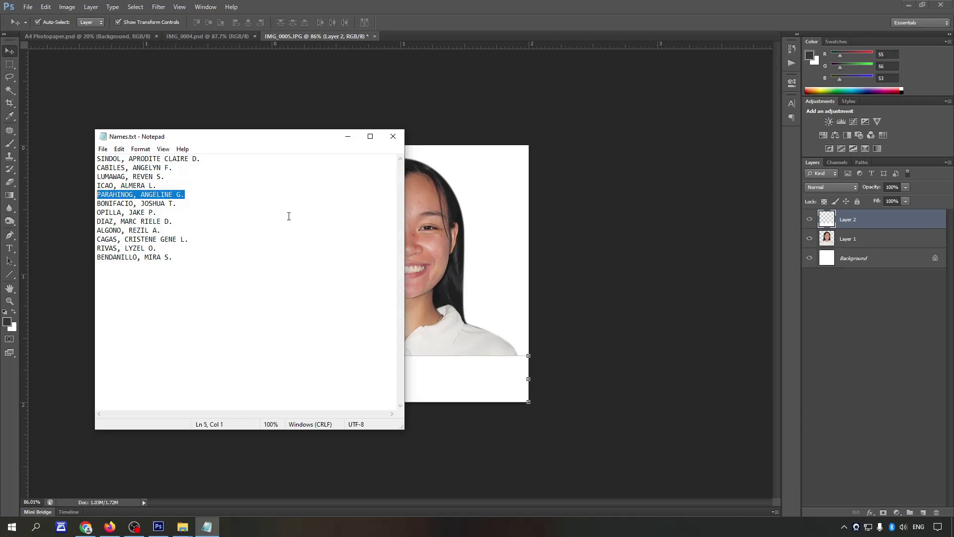
click(543, 295)
key(t)
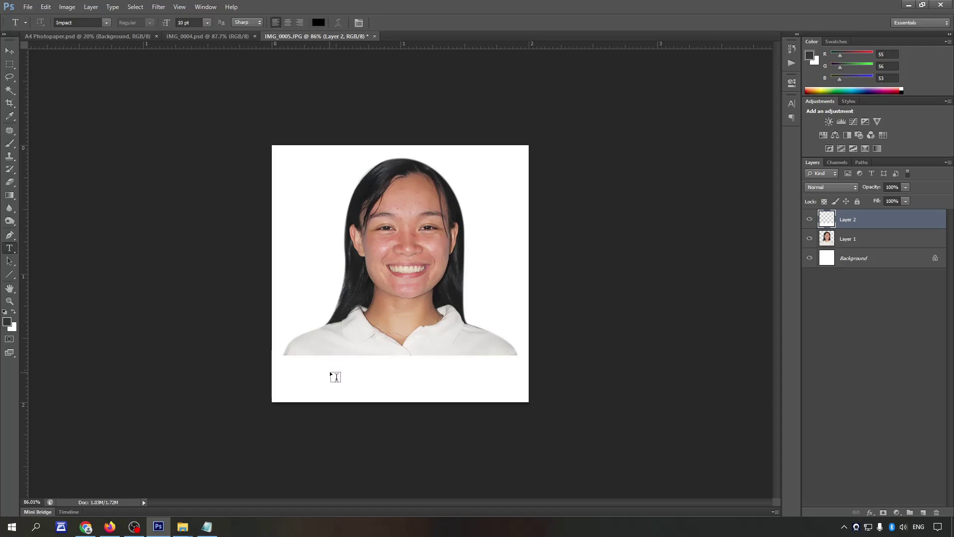
click(396, 377)
key(ctrl+v)
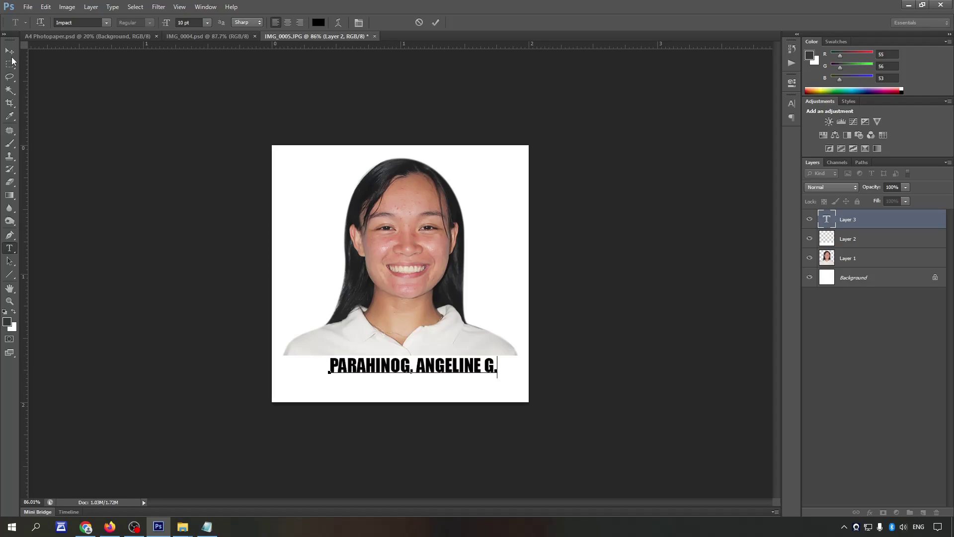
click(9, 51)
drag(348, 367, 290, 373)
Step: Scale and stretch the caption to span the photo's full width and strip height
click(437, 380)
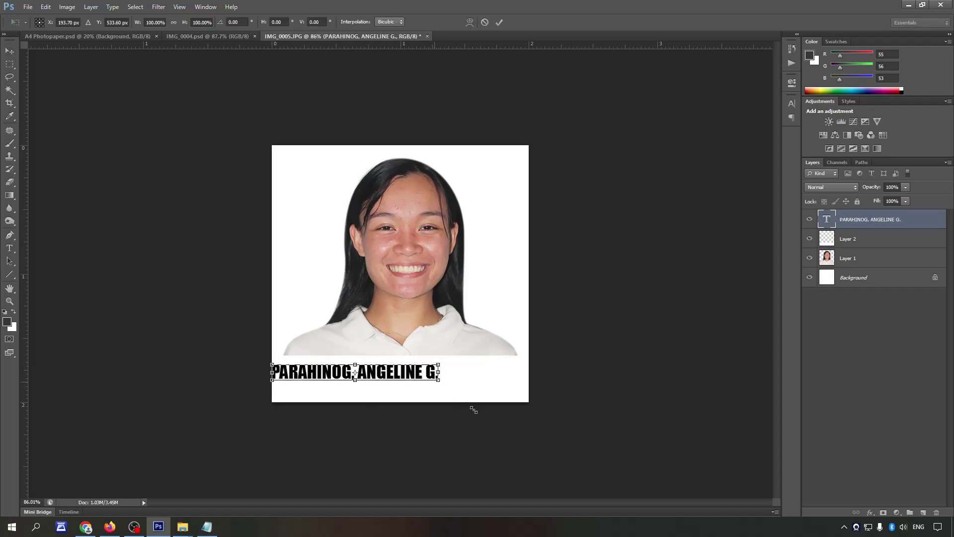
drag(474, 409, 513, 432)
key(Return)
scroll(514, 436, up, 3)
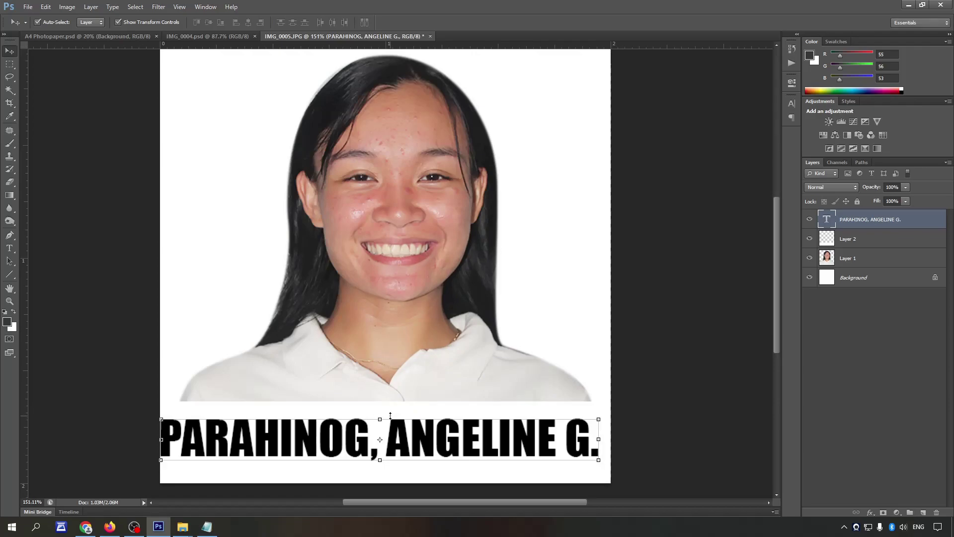
drag(390, 415, 386, 410)
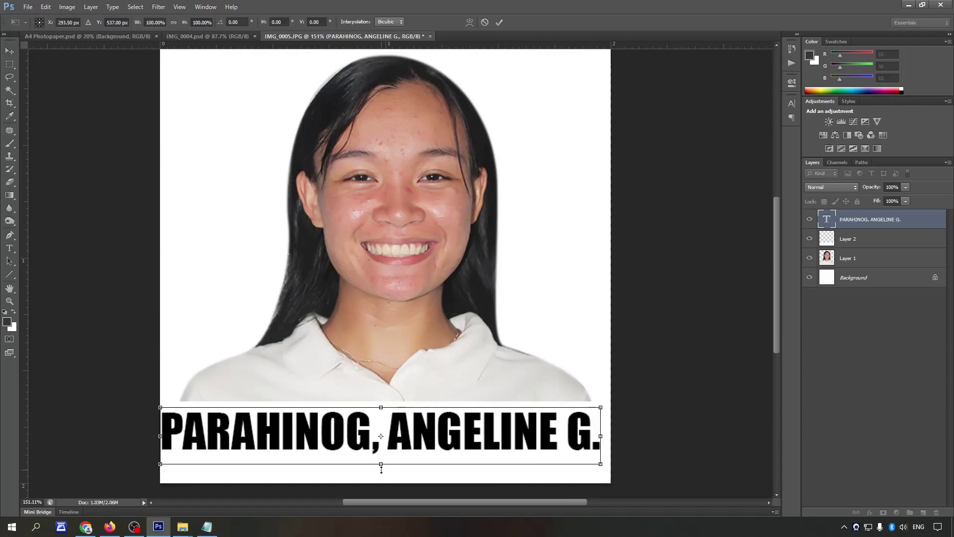
drag(381, 469, 381, 479)
scroll(457, 412, down, 3)
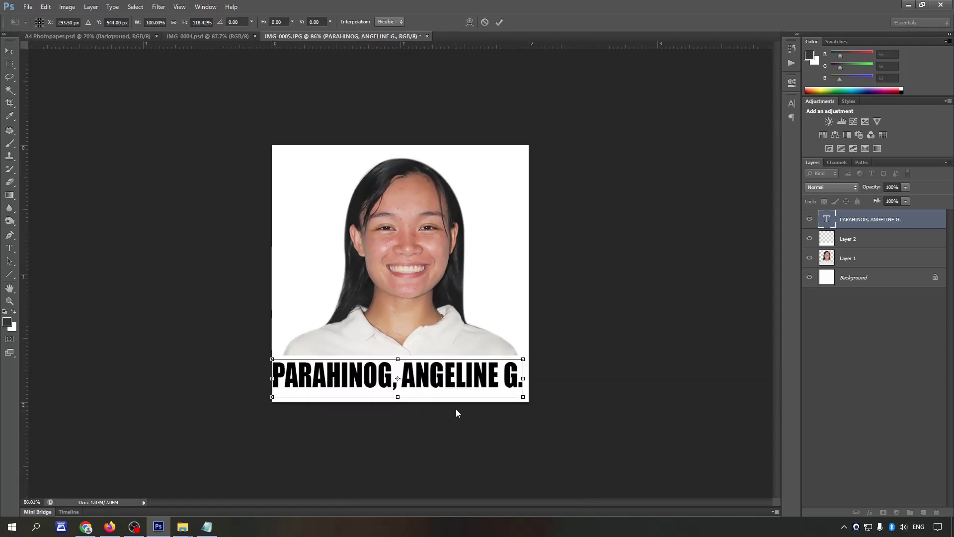
key(alt+space)
key(Escape)
key(Return)
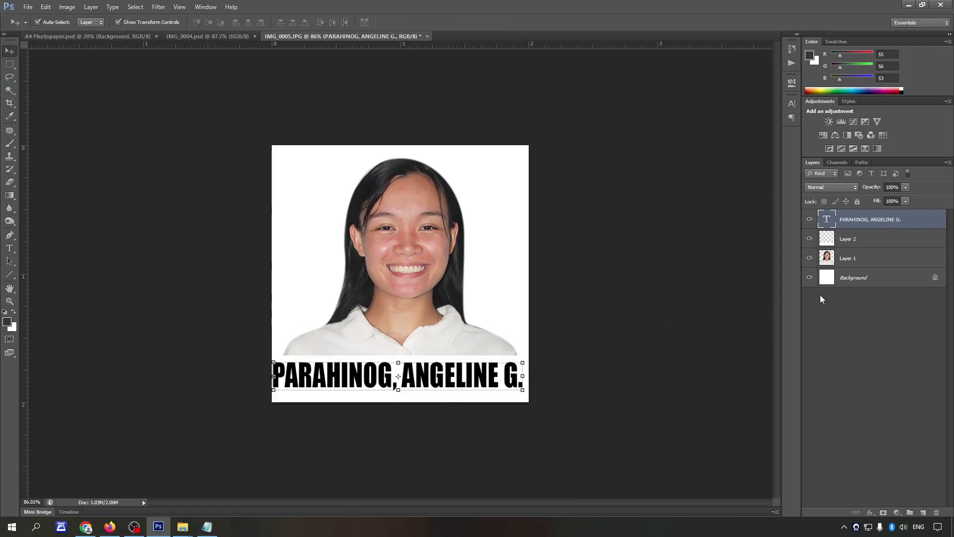
ctrl+click(862, 277)
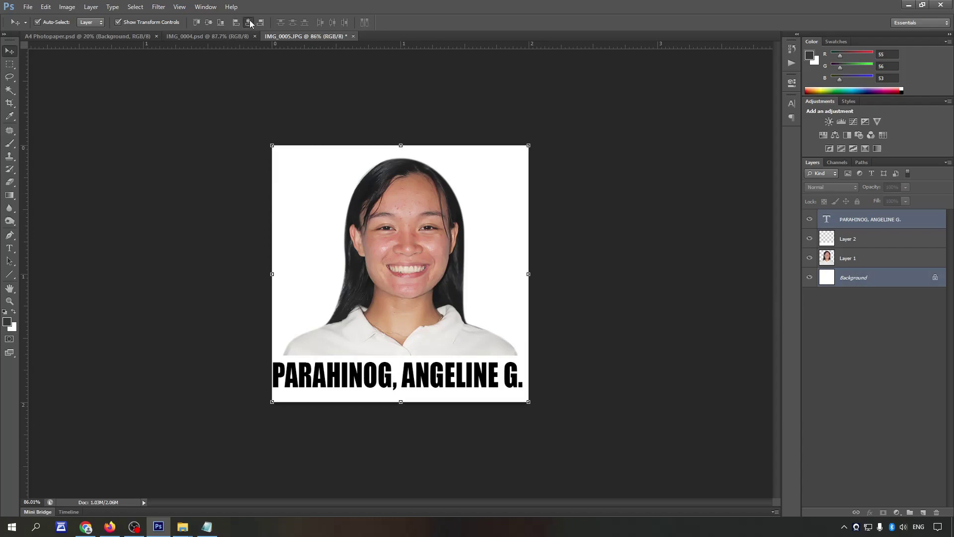
Step: Centre the caption horizontally, lower the white strip's top edge, and nudge the caption down
click(248, 22)
click(827, 239)
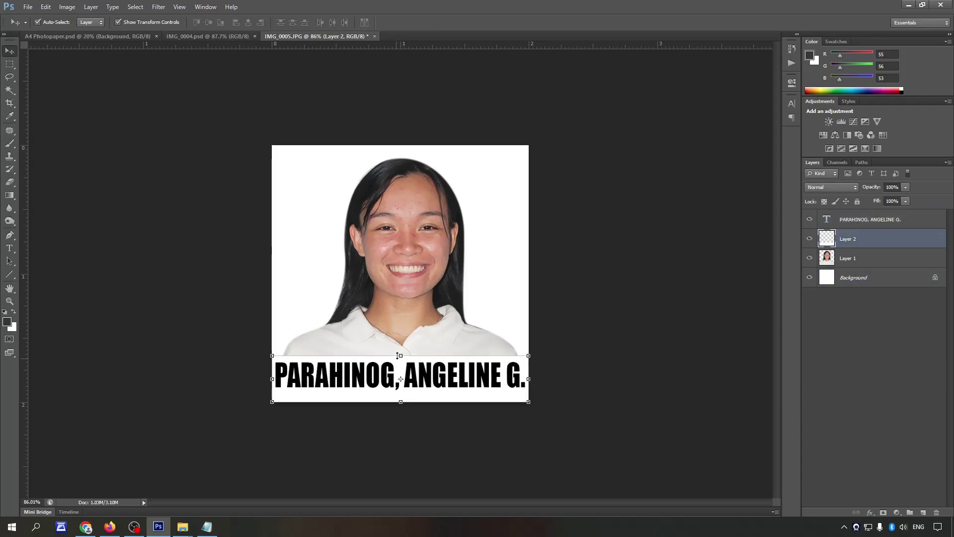
click(398, 356)
drag(401, 356, 400, 363)
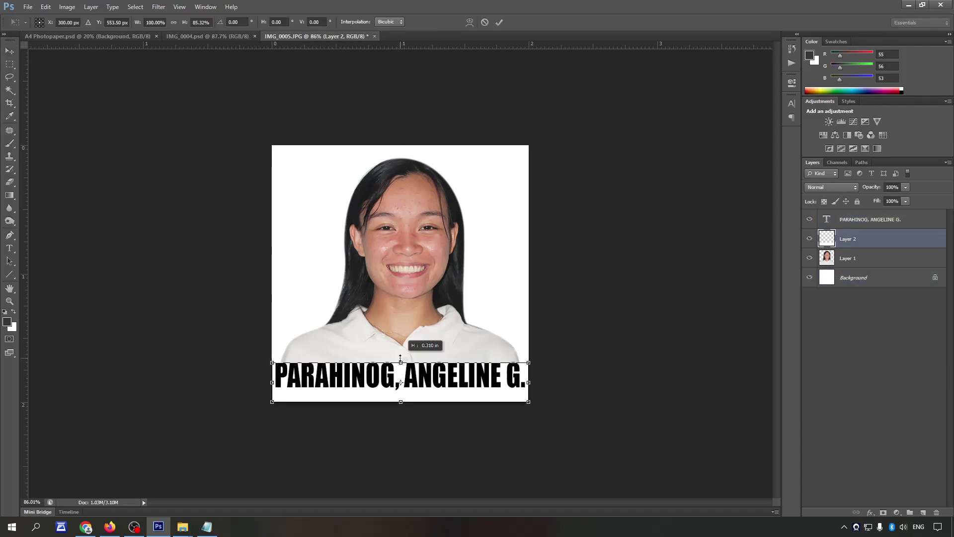
key(Return)
click(852, 219)
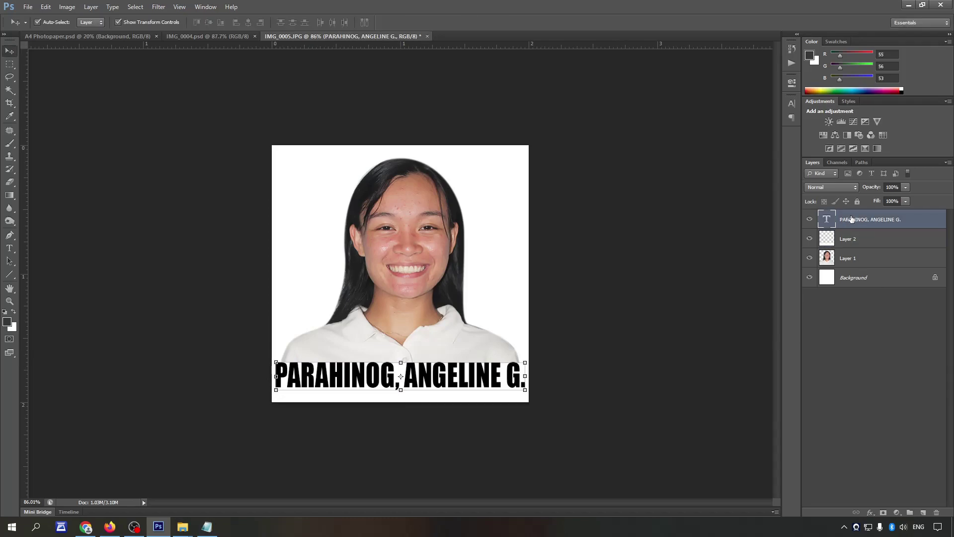
key(Down)
key(Down)
key(Down)
key(Down)
key(Down)
key(Down)
key(Down)
key(Down)
key(Down)
key(Down)
key(Down)
ctrl+click(863, 238)
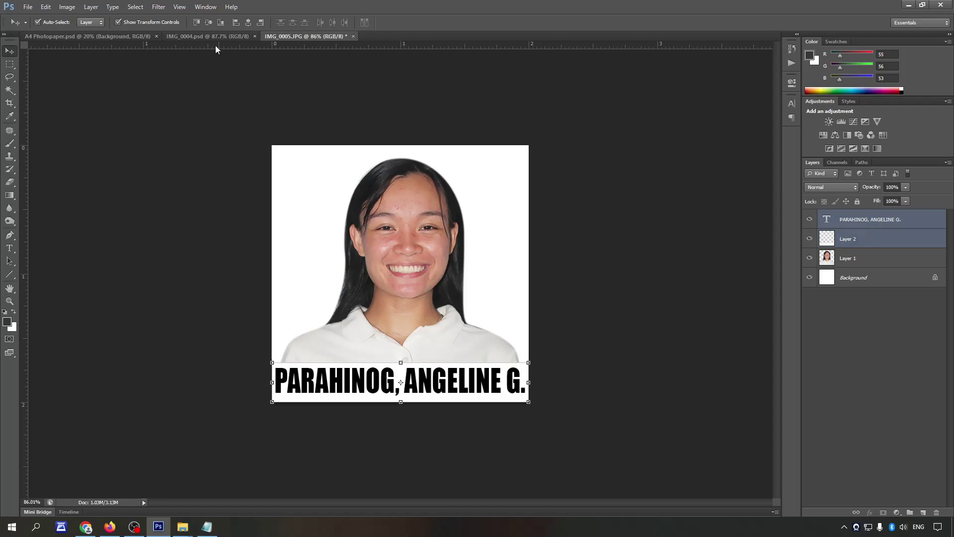
Step: Scale the portrait up slightly and nudge it left
click(865, 258)
alt+scroll(438, 246, down, 2)
drag(497, 368, 505, 389)
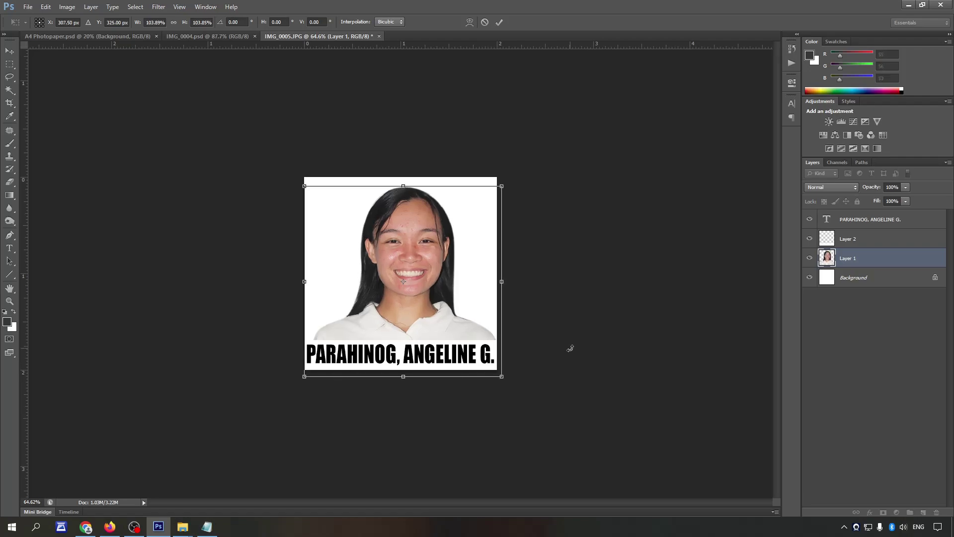
key(Return)
key(Left)
key(Left)
key(Left)
key(Left)
key(Left)
key(Left)
key(Left)
key(Left)
key(Left)
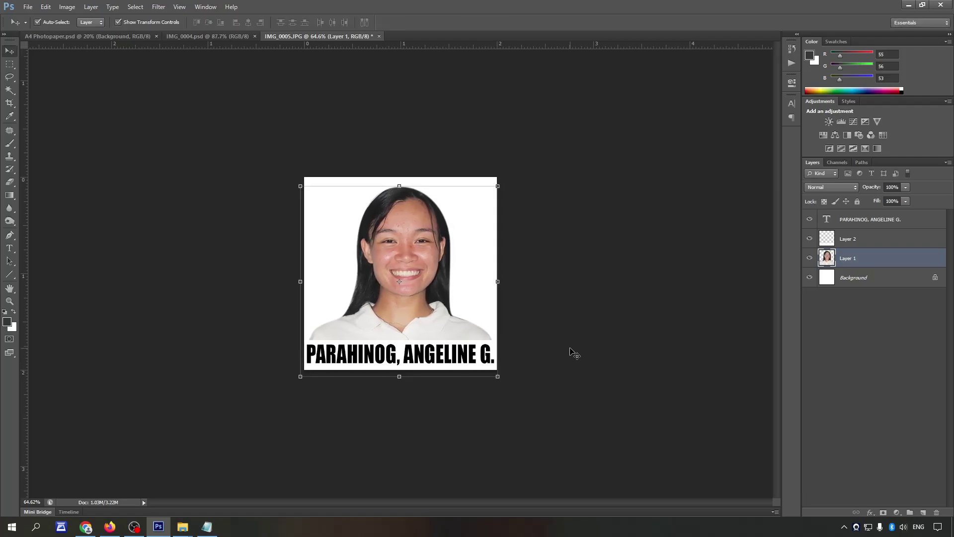
click(866, 279)
shift+click(864, 215)
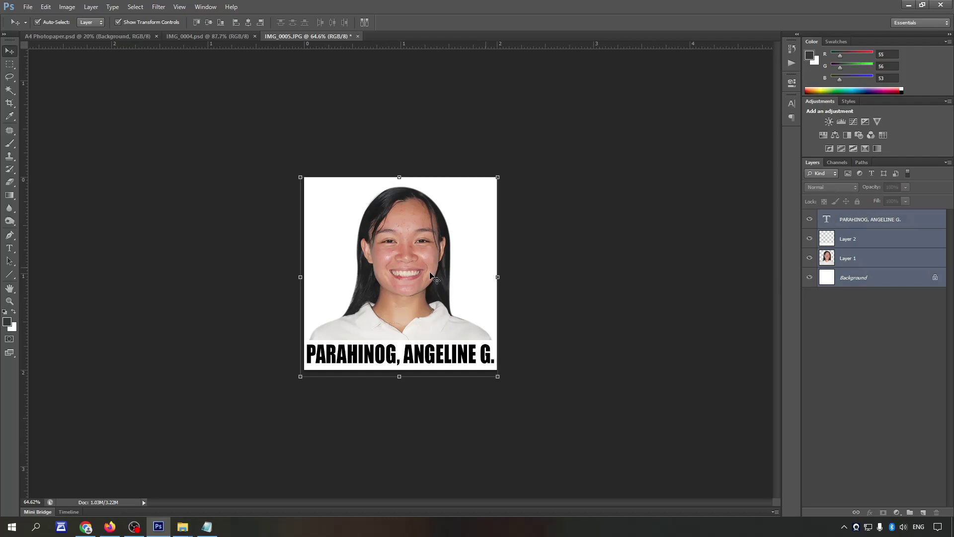
Step: Merge the layers and resize the image to 1 inch width and height
key(ctrl+e)
key(ctrl+plus)
key(ctrl+minus)
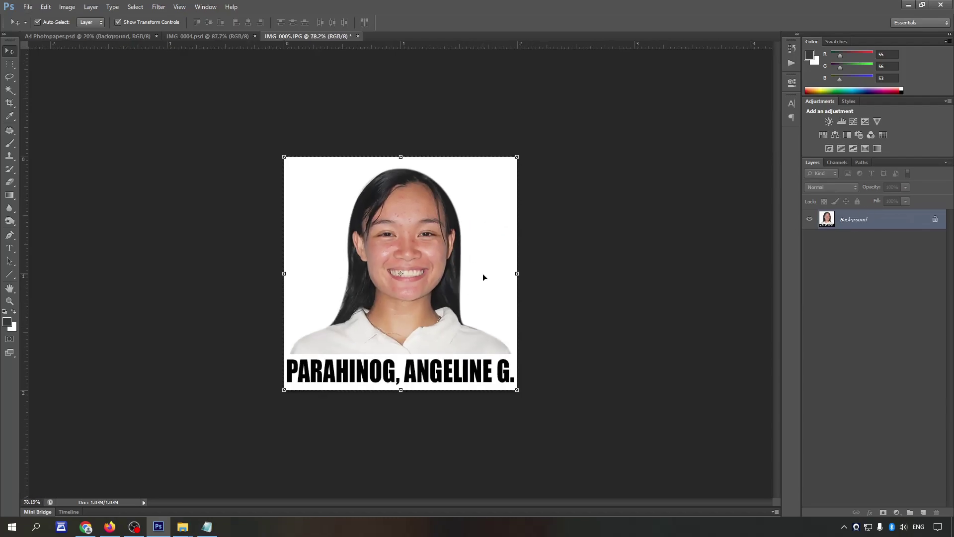
key(ctrl+alt+i)
double_click(420, 197)
text(1)
double_click(420, 212)
text(1)
key(Return)
Step: Paste a photo copy, duplicate the background layer, and save as PSD
key(ctrl+v)
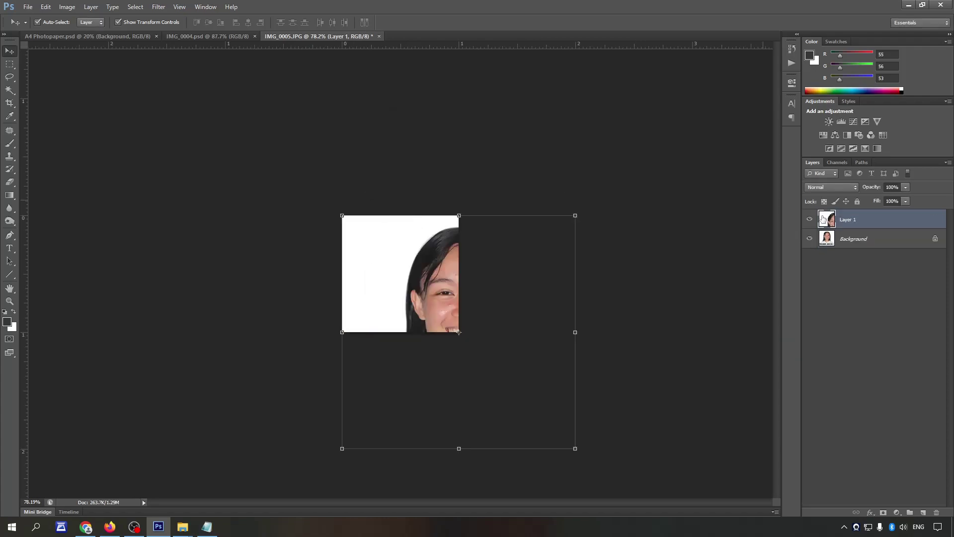
click(885, 247)
key(ctrl+j)
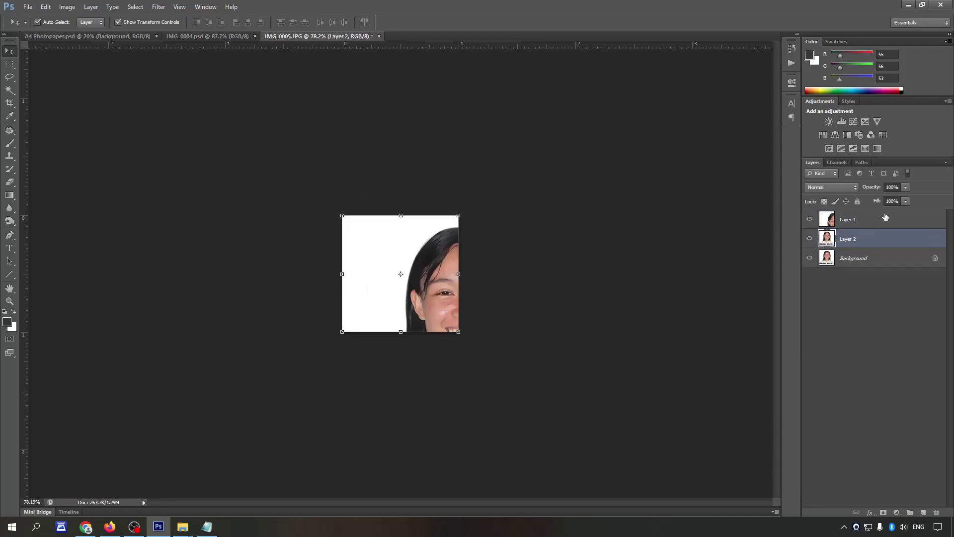
click(885, 219)
click(880, 261)
key(ctrl+shift+s)
key(Return)
key(Return)
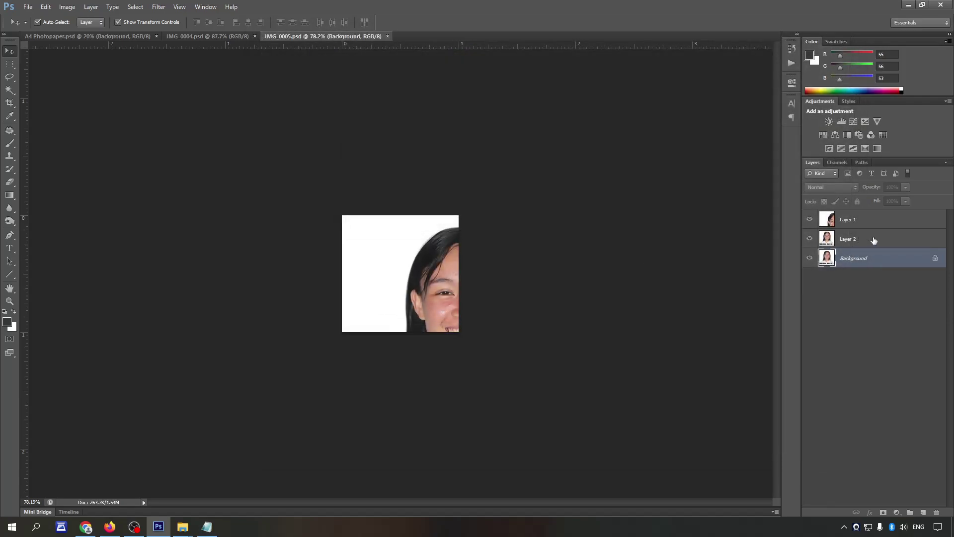
Step: Drag both photo layers onto the A4 Photopaper sheet
click(873, 240)
shift+click(448, 258)
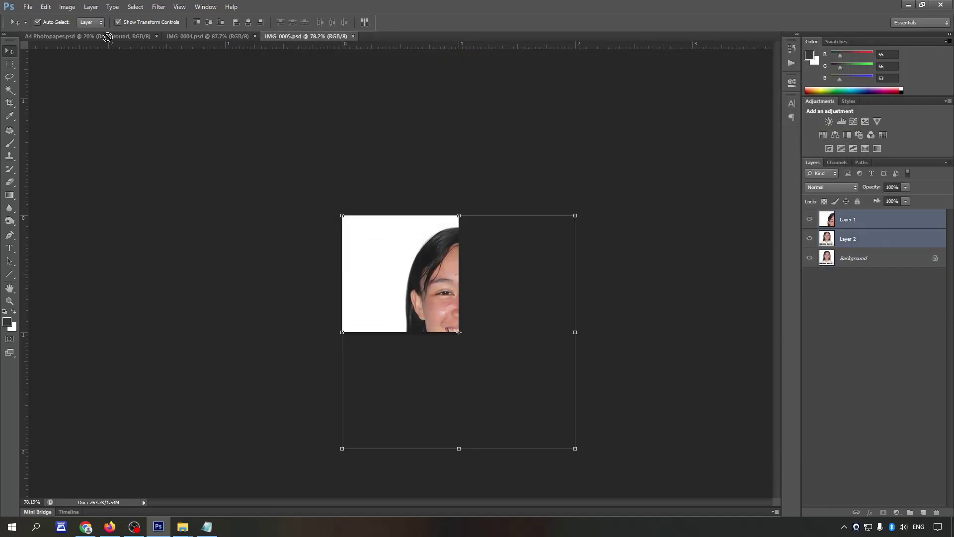
drag(120, 38, 400, 283)
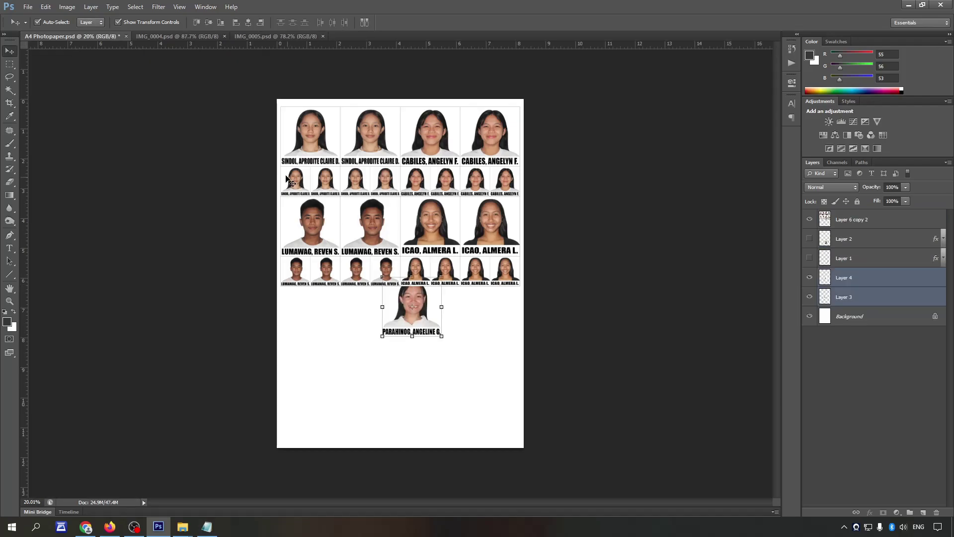
Step: Close the two source photo documents, IMG_0004 and IMG_0005
click(169, 36)
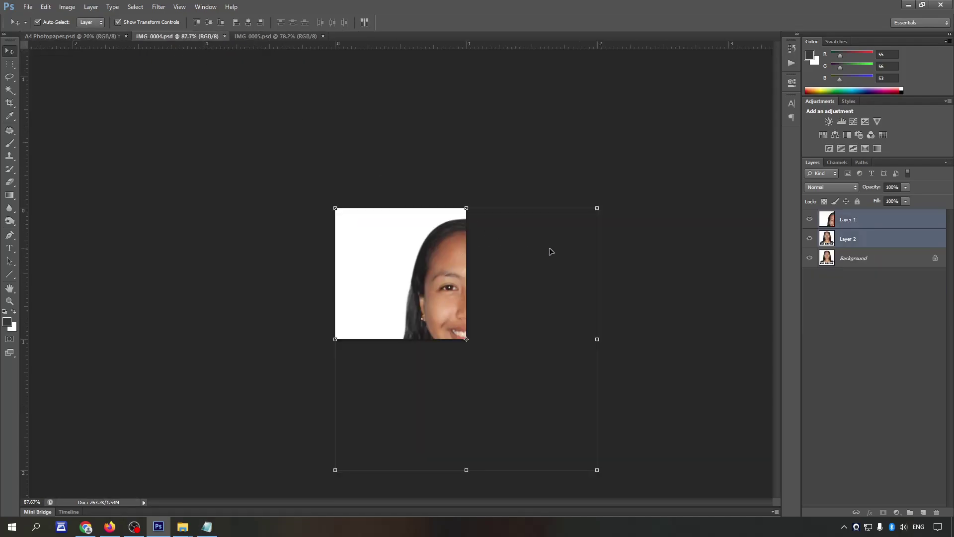
key(ctrl+w)
key(ctrl+Tab)
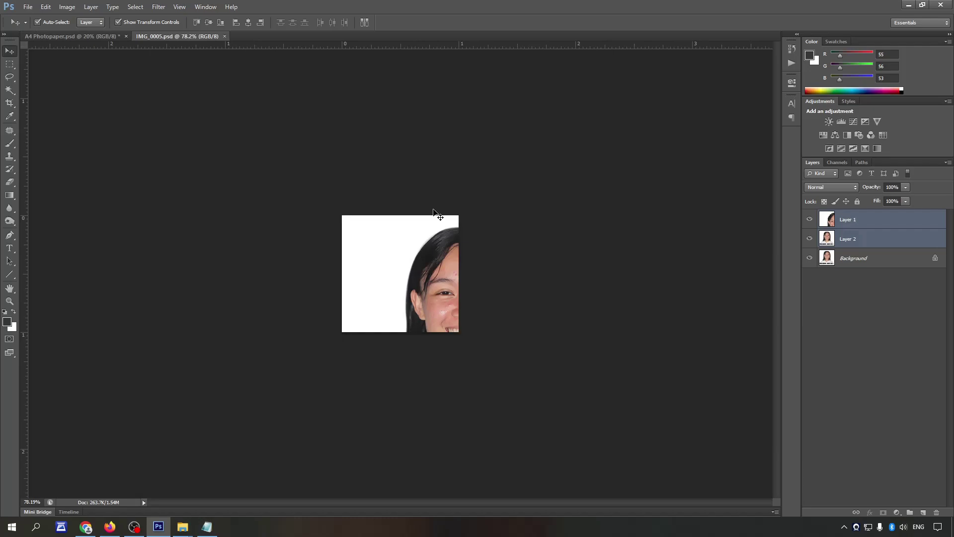
key(ctrl+w)
Step: Give the placed photo's top layer a 1 px Stroke, then enable Stroke on the second layer
click(862, 281)
double_click(861, 281)
click(528, 122)
text(1)
key(Tab)
key(Tab)
key(Tab)
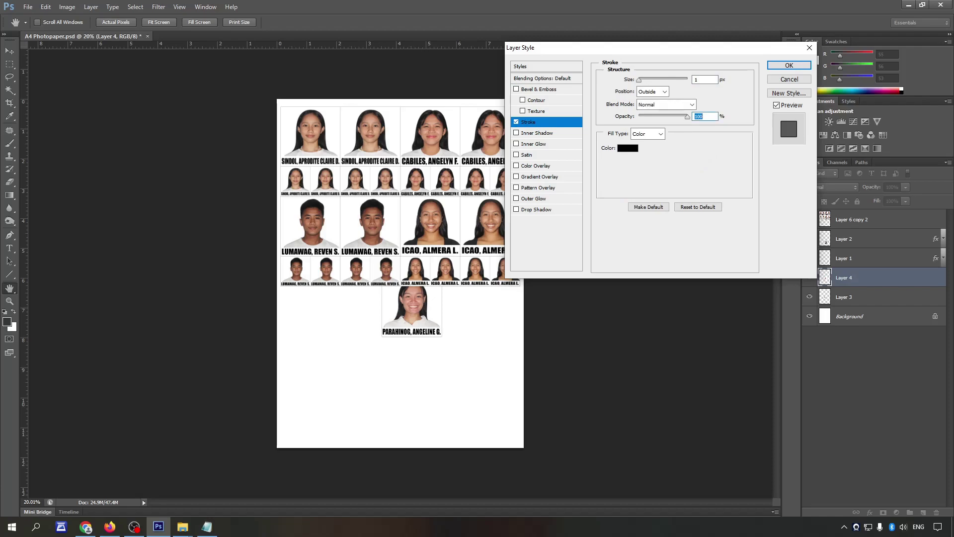
key(Return)
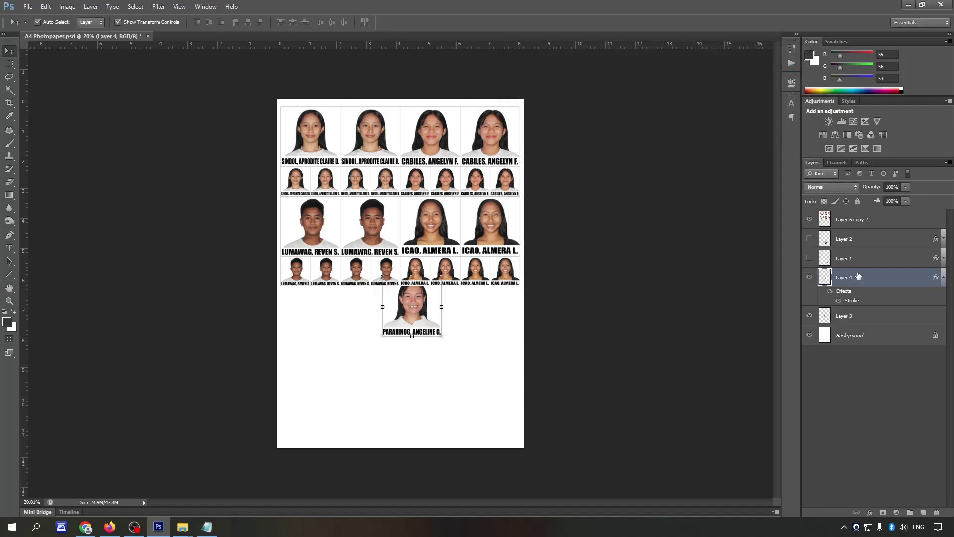
click(892, 325)
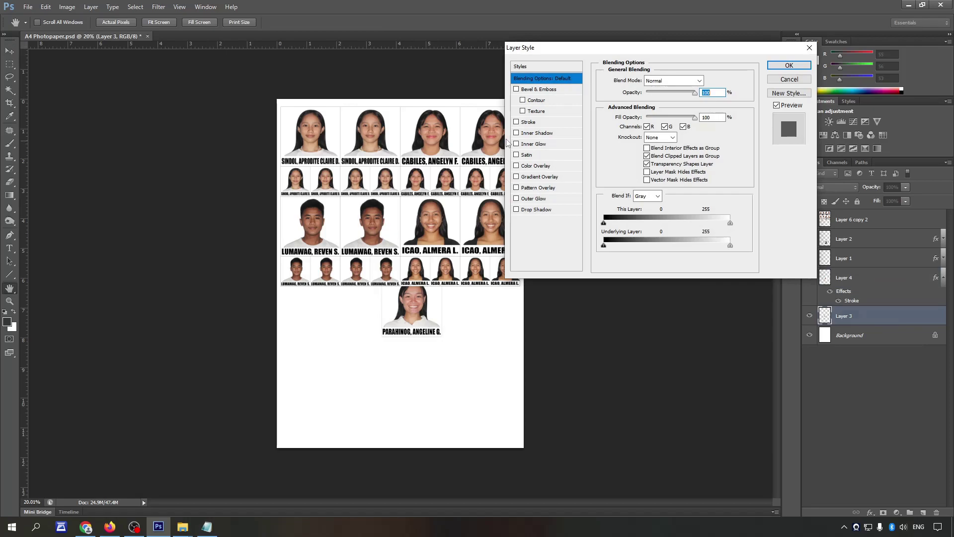
click(542, 122)
Step: Apply the stroke to the second layer and move the large photo left under the previous row
key(Return)
scroll(404, 238, up, 2)
scroll(404, 237, up, 1)
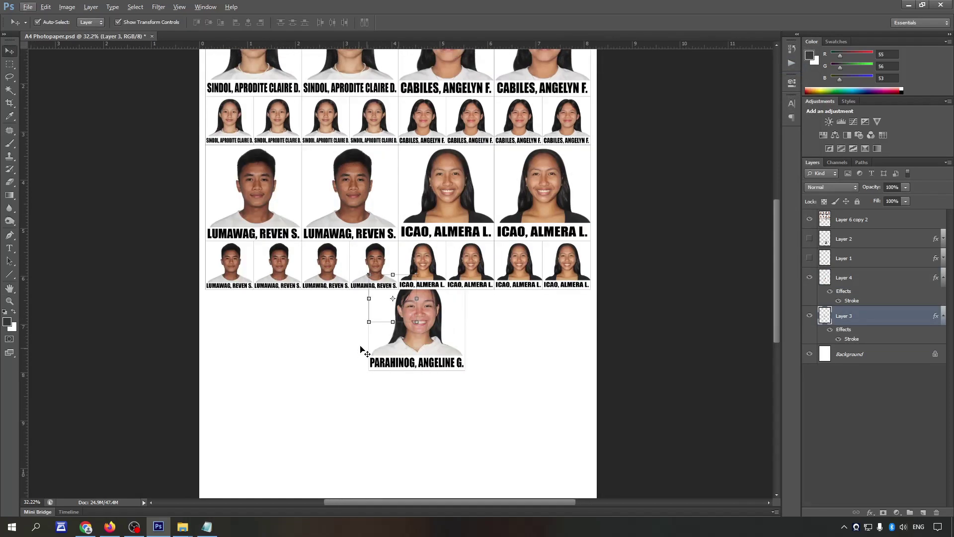
scroll(395, 262, up, 1)
scroll(387, 287, up, 1)
key(alt+bracketright)
drag(355, 372, 252, 366)
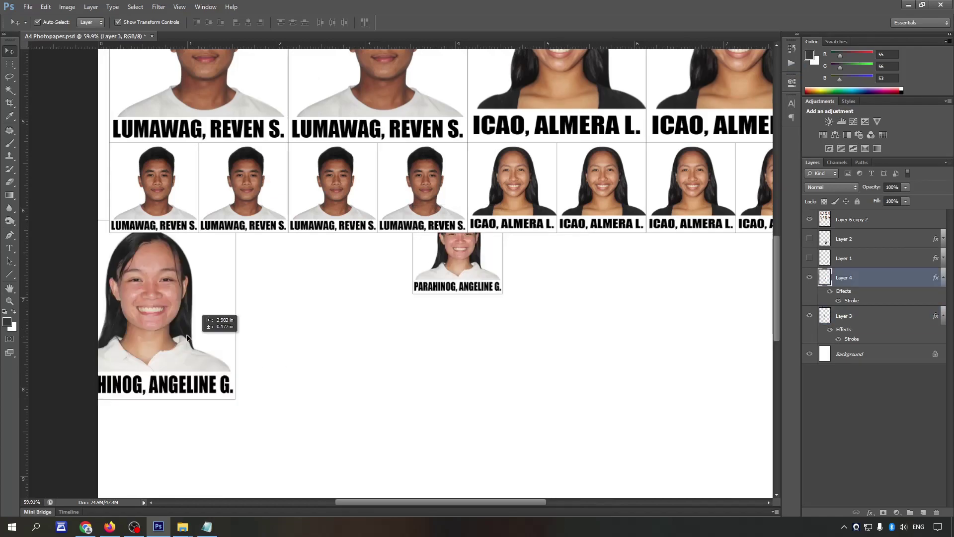
Step: Snap the large photo against the row above and nudge it into alignment
key(Tab)
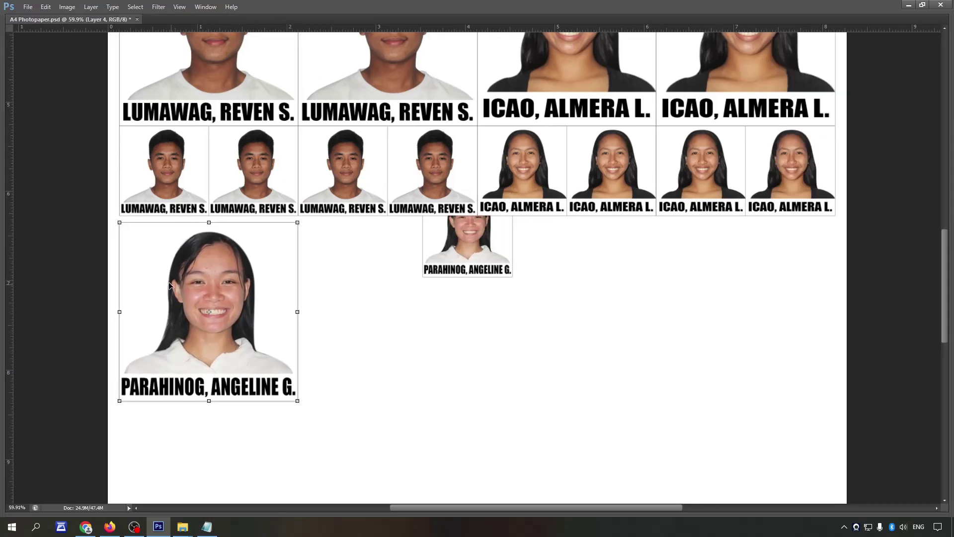
scroll(183, 243, up, 2)
scroll(204, 207, up, 1)
drag(204, 208, 199, 209)
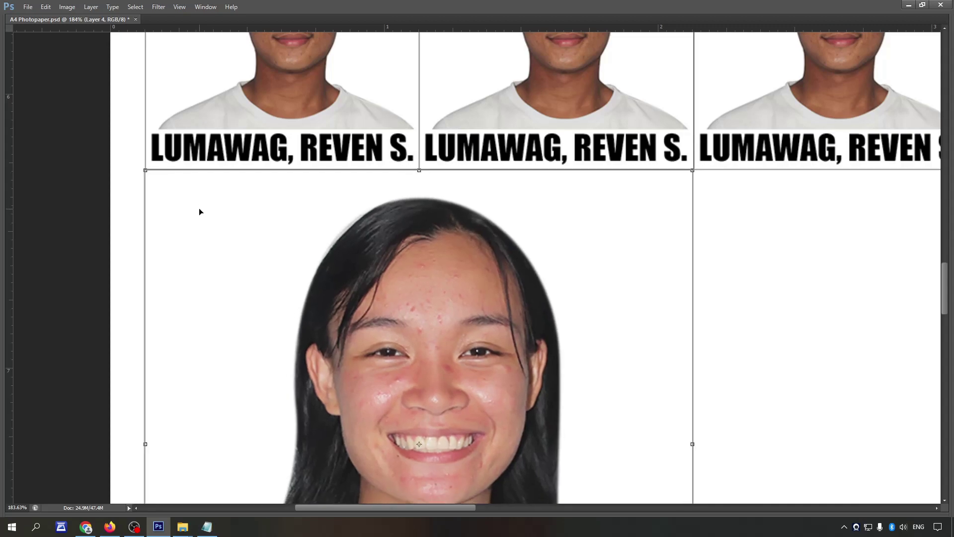
key(Down)
key(Right)
key(Down)
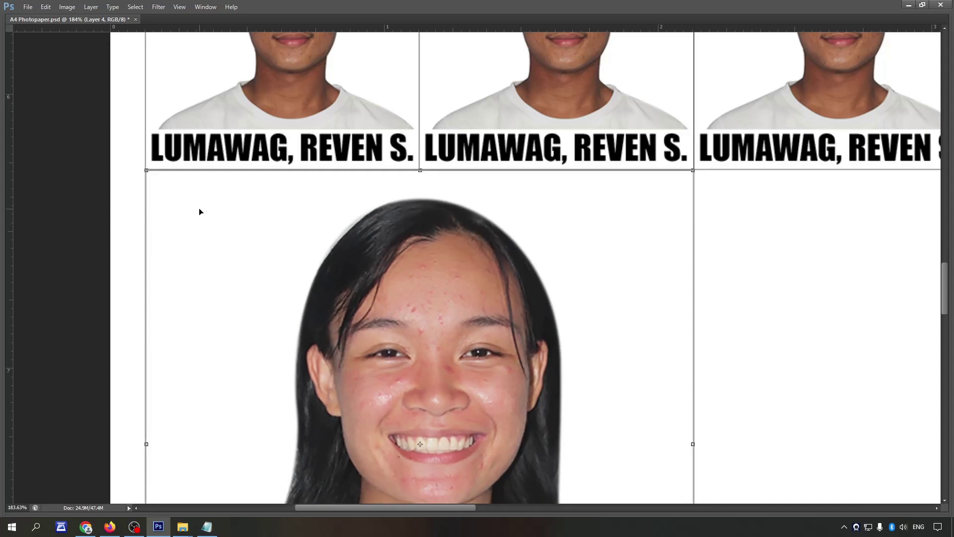
key(Return)
key(Up)
key(Up)
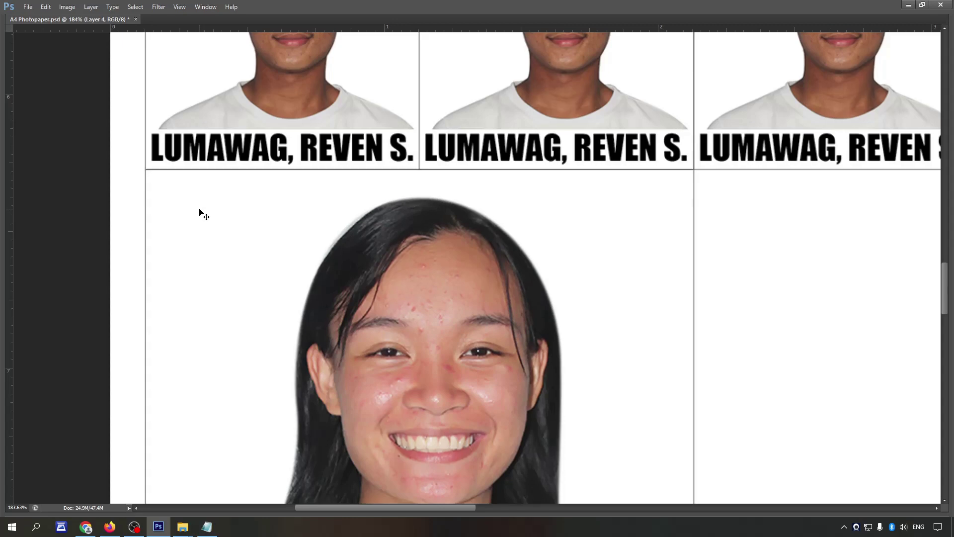
Step: Position the small photo below the large one at the left
scroll(222, 222, down, 5)
scroll(298, 159, down, 2)
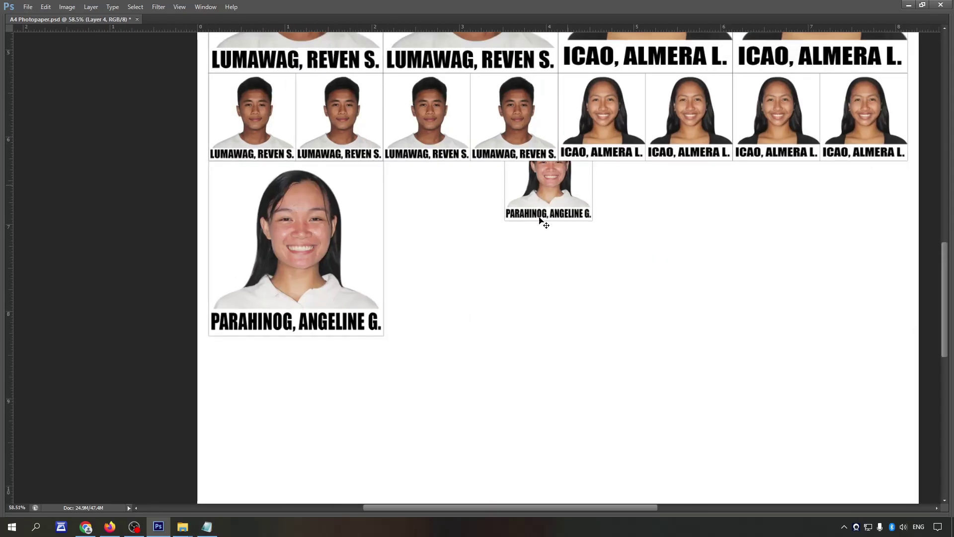
drag(271, 388, 269, 386)
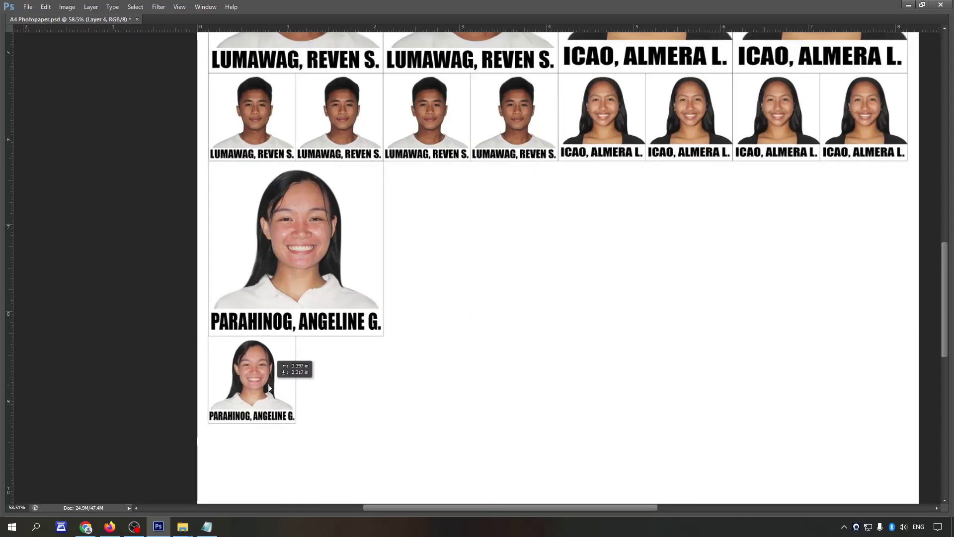
scroll(172, 363, up, 5)
scroll(238, 348, up, 5)
drag(302, 298, 299, 294)
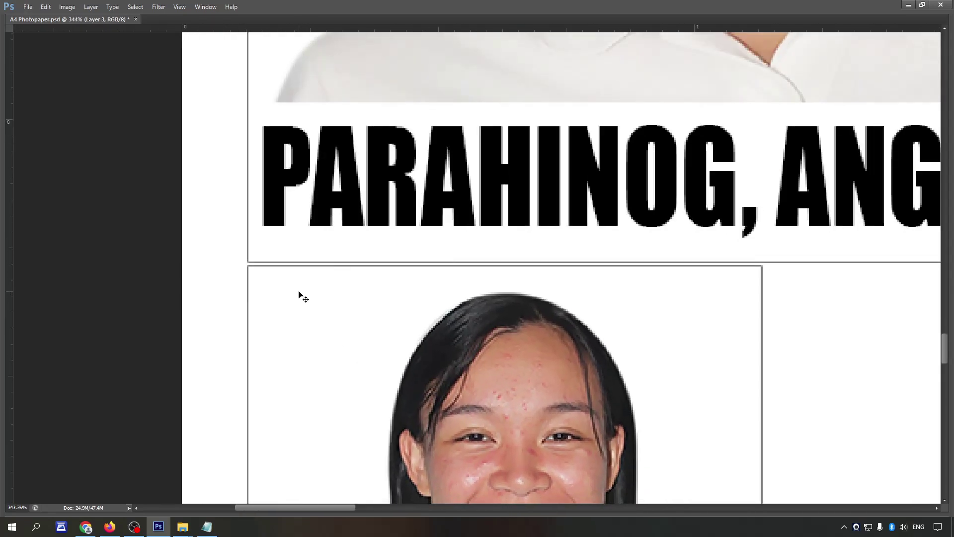
Step: Place a duplicate of the small photo to its right and view the whole sheet
scroll(319, 291, down, 4)
drag(361, 315, 600, 319)
scroll(690, 322, up, 3)
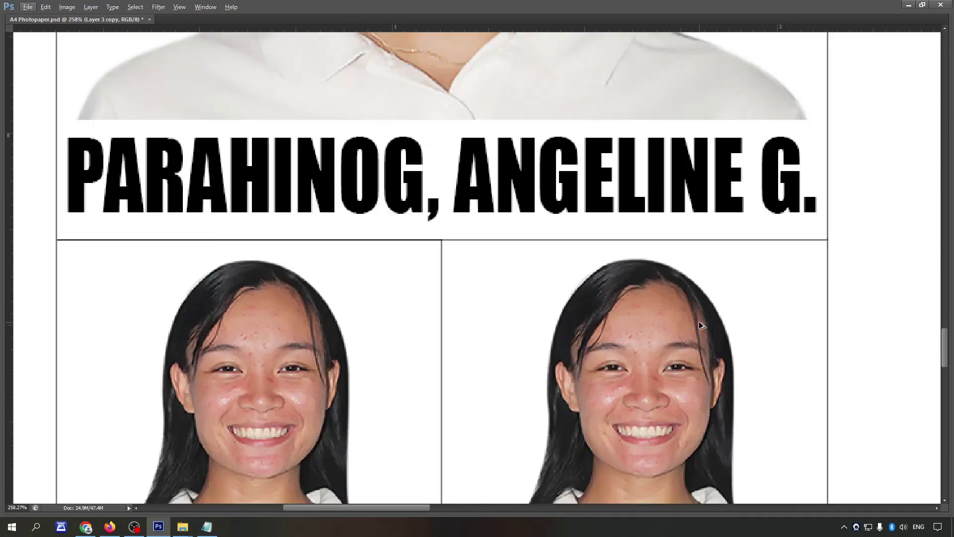
scroll(699, 322, up, 2)
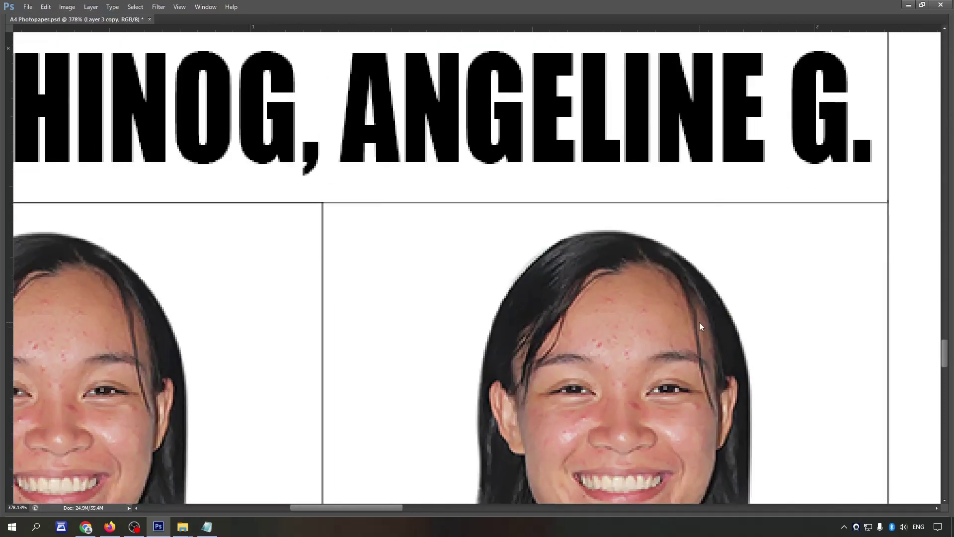
scroll(701, 325, down, 1)
scroll(696, 254, down, 2)
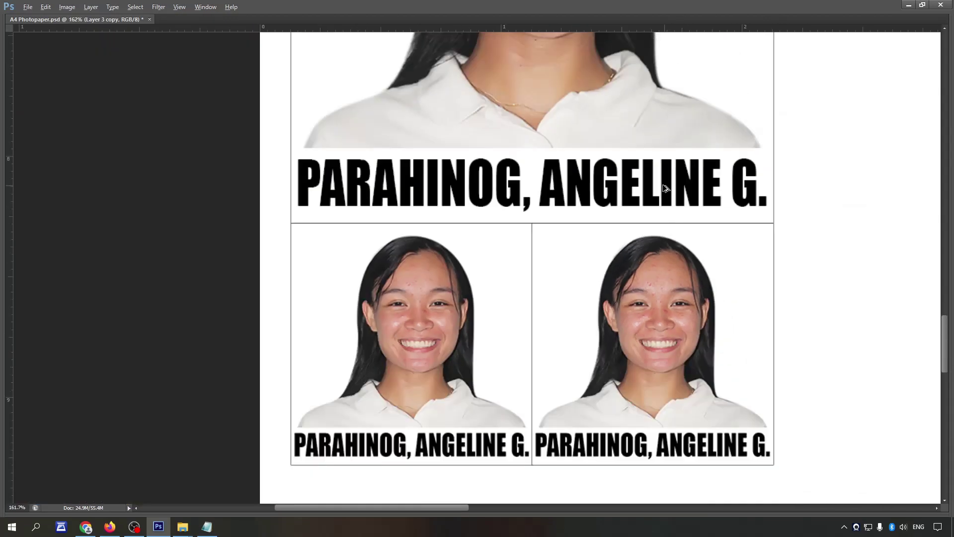
scroll(686, 239, down, 2)
scroll(676, 224, down, 2)
scroll(672, 221, down, 1)
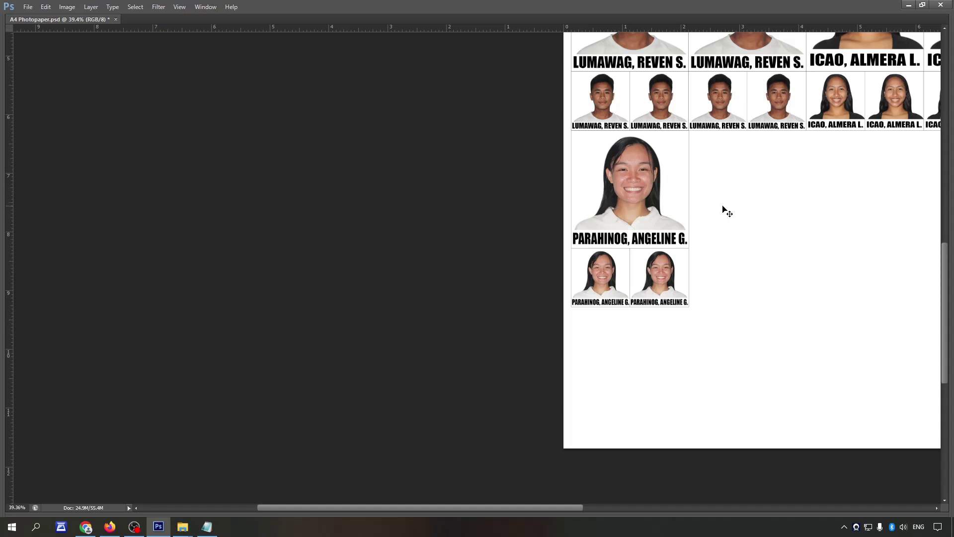
scroll(660, 211, down, 1)
key(ctrl+0)
scroll(437, 341, up, 1)
key(Tab)
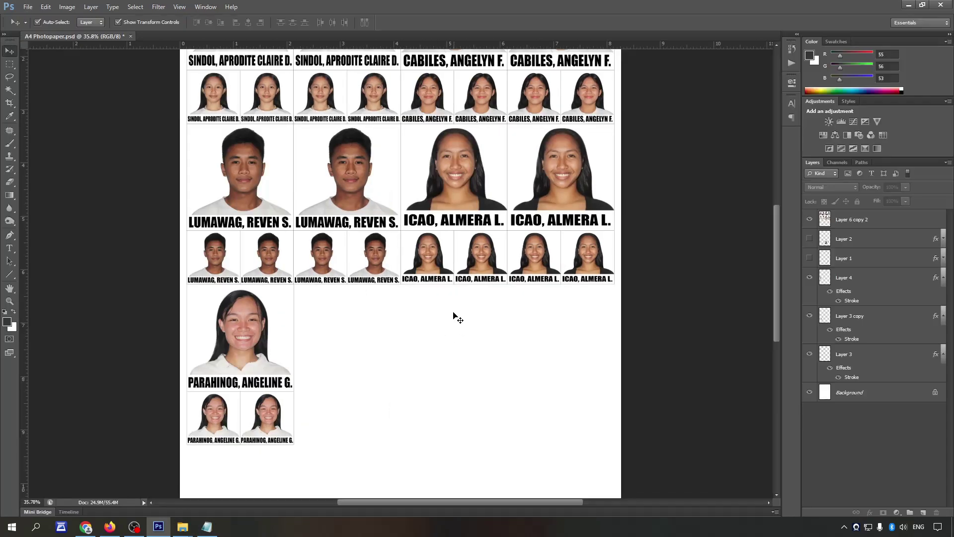
Step: Duplicate the large photo and two small photos to the right to complete the block
click(864, 280)
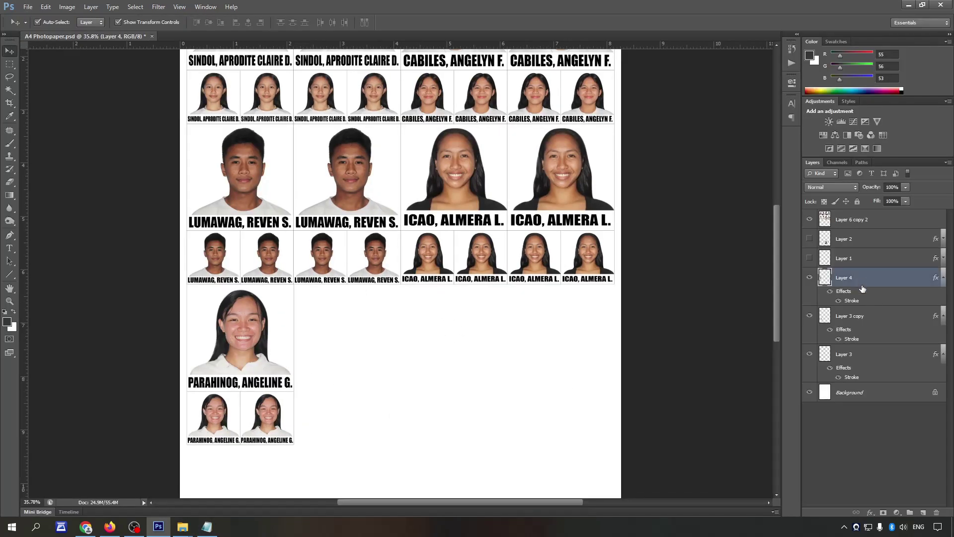
ctrl+click(860, 318)
ctrl+click(854, 355)
drag(248, 323, 355, 323)
scroll(296, 286, up, 3)
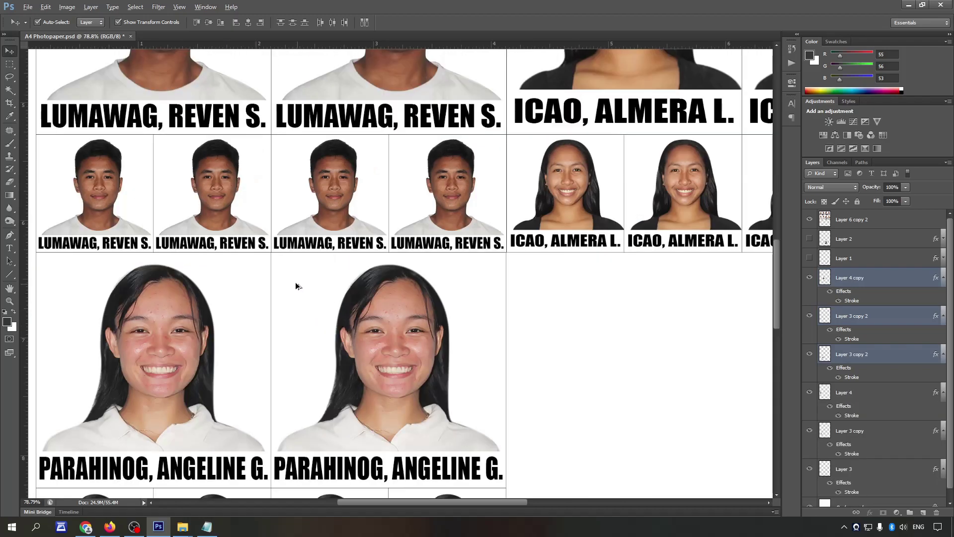
scroll(295, 286, up, 2)
scroll(277, 266, up, 1)
key(Tab)
scroll(240, 225, up, 2)
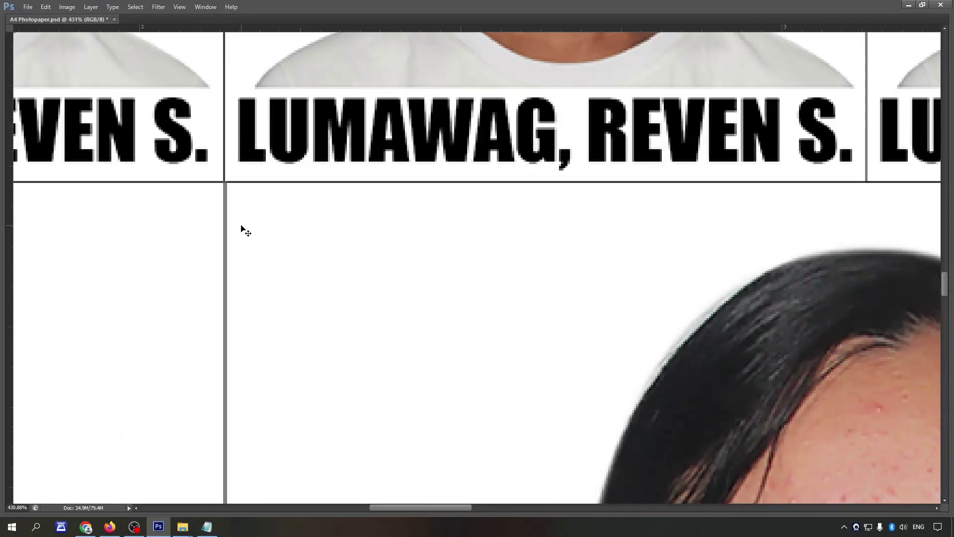
scroll(284, 254, down, 1)
scroll(699, 337, down, 2)
scroll(864, 215, up, 1)
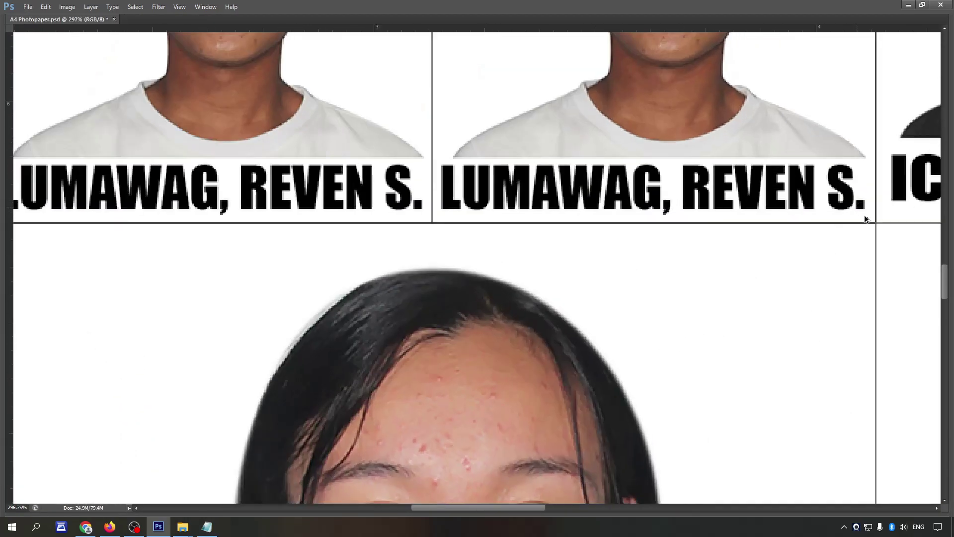
scroll(865, 219, up, 2)
scroll(893, 226, up, 1)
scroll(688, 308, down, 1)
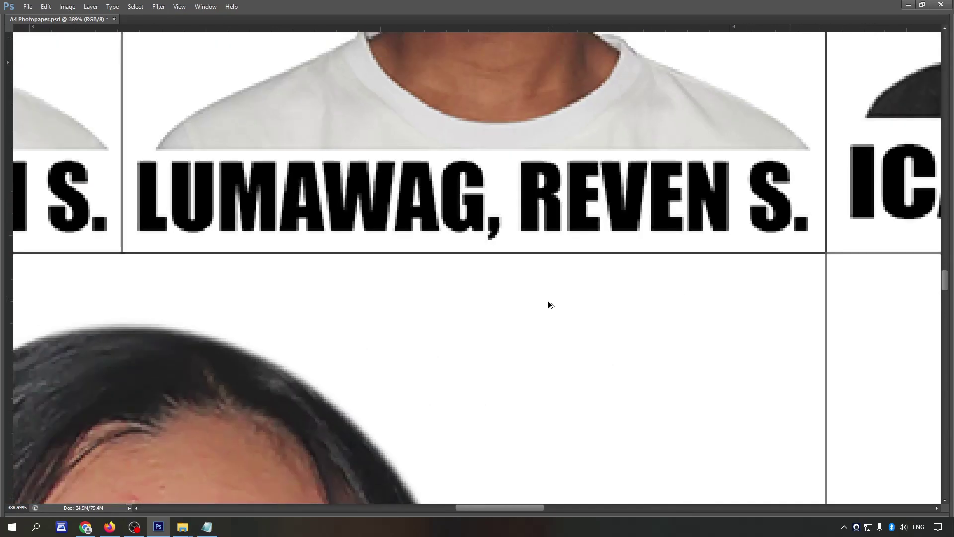
scroll(547, 300, down, 2)
scroll(562, 287, down, 1)
scroll(577, 291, down, 2)
scroll(609, 308, down, 2)
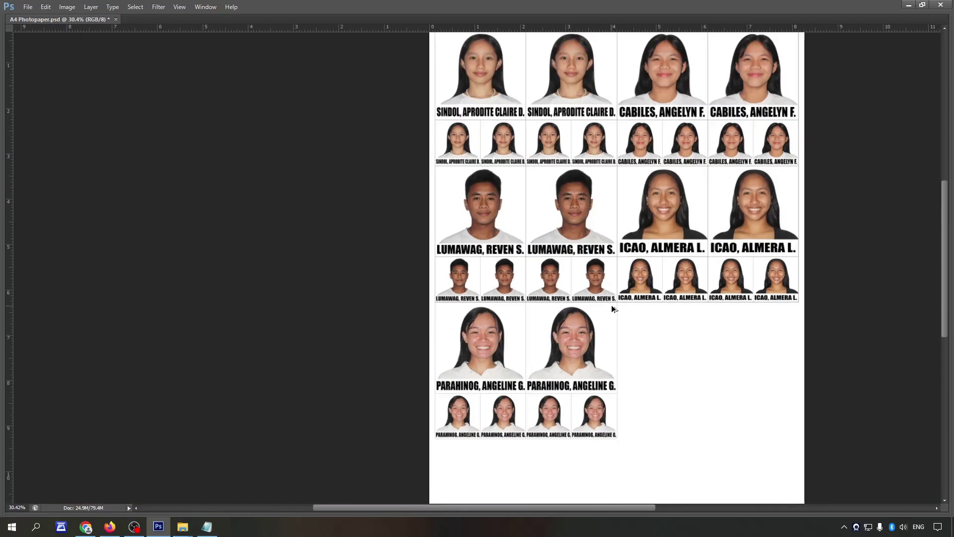
scroll(612, 308, down, 1)
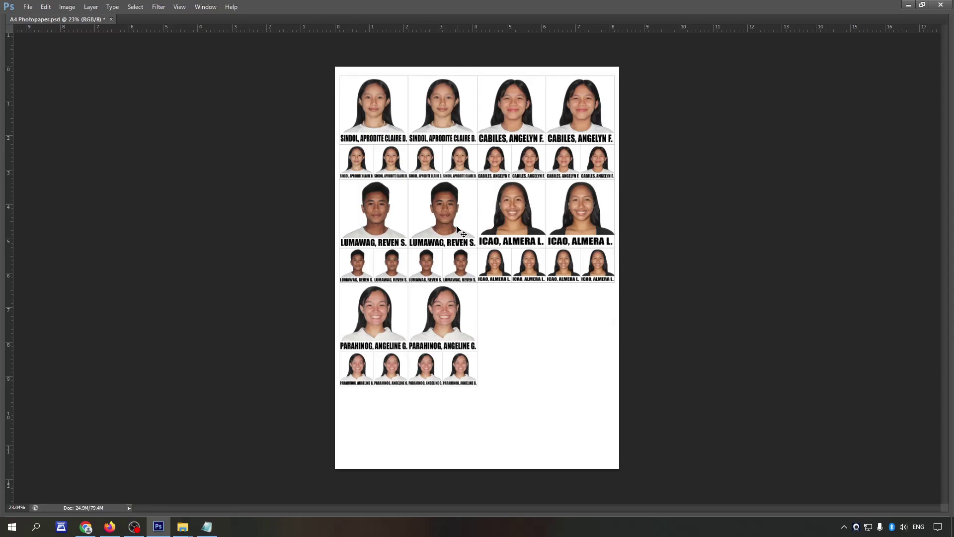
key(Tab)
scroll(873, 434, down, 1)
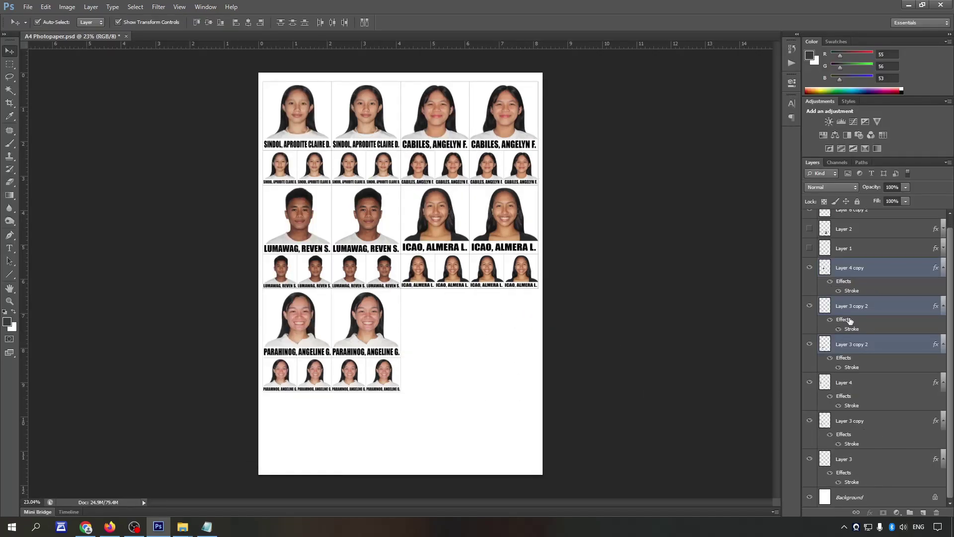
Step: Merge the tile layers from Layer 4 copy down to Layer 3, then merge Layer 6 copy 2 in
click(274, 315)
click(857, 271)
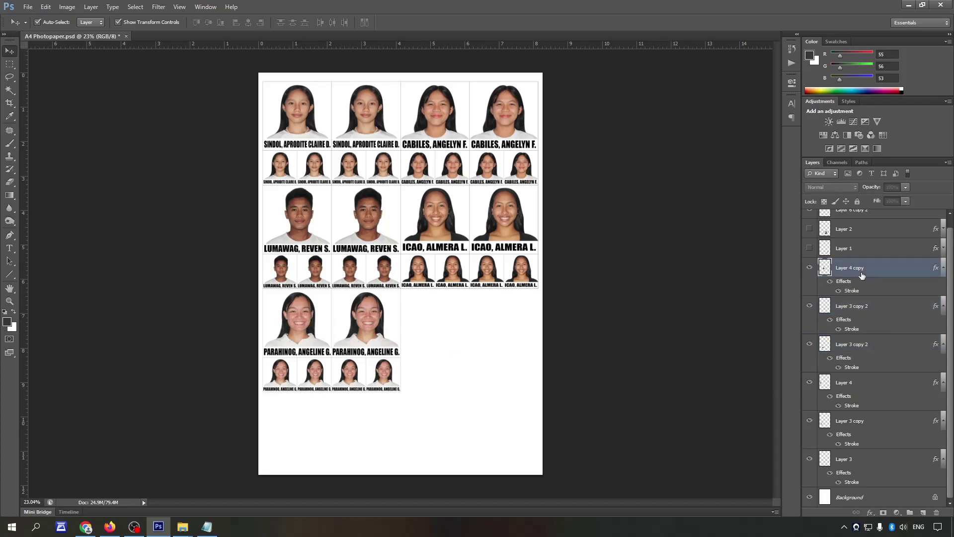
shift+click(875, 462)
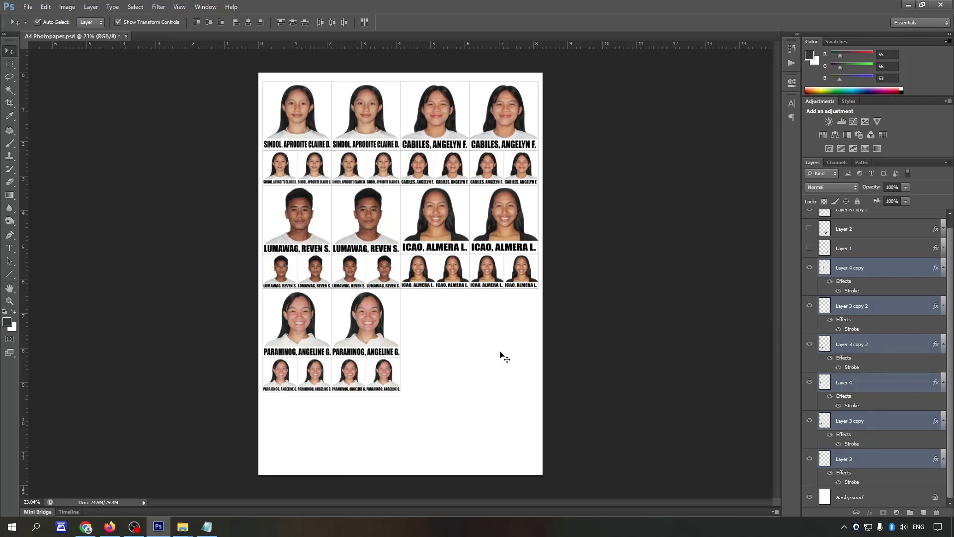
key(ctrl+e)
ctrl+click(847, 221)
key(ctrl+e)
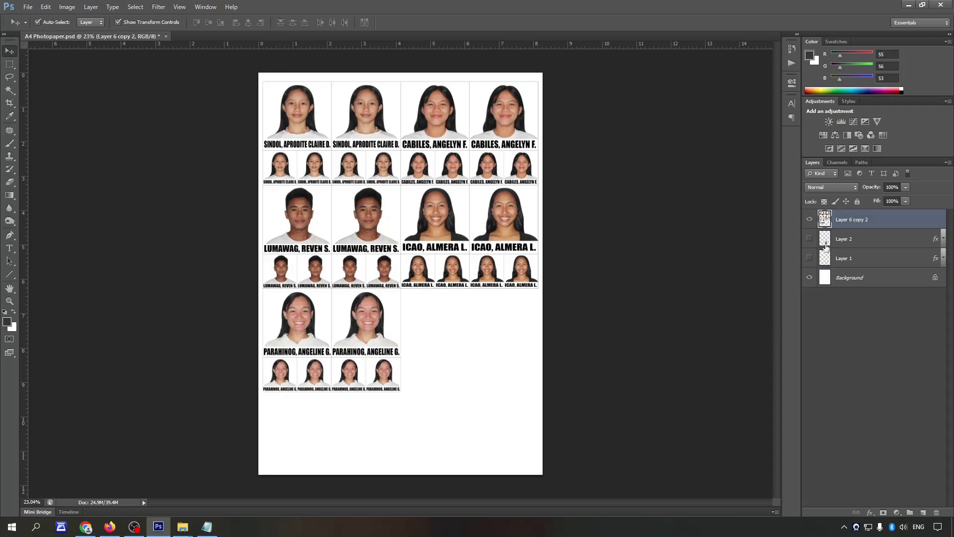
Step: Save the A4 sheet and open IMG_0006.JPG from the Bluetooth folder in Photoshop
click(811, 220)
key(ctrl+s)
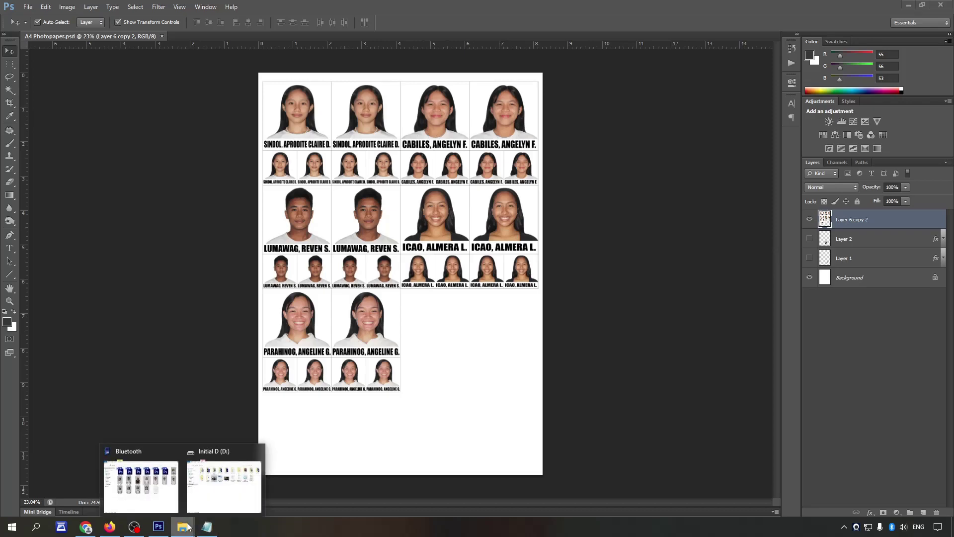
click(164, 497)
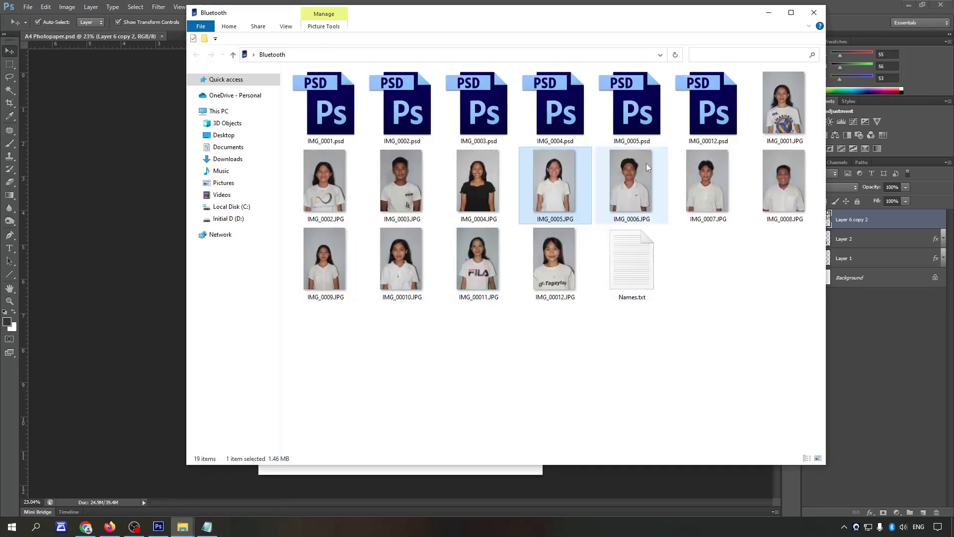
drag(647, 168, 873, 366)
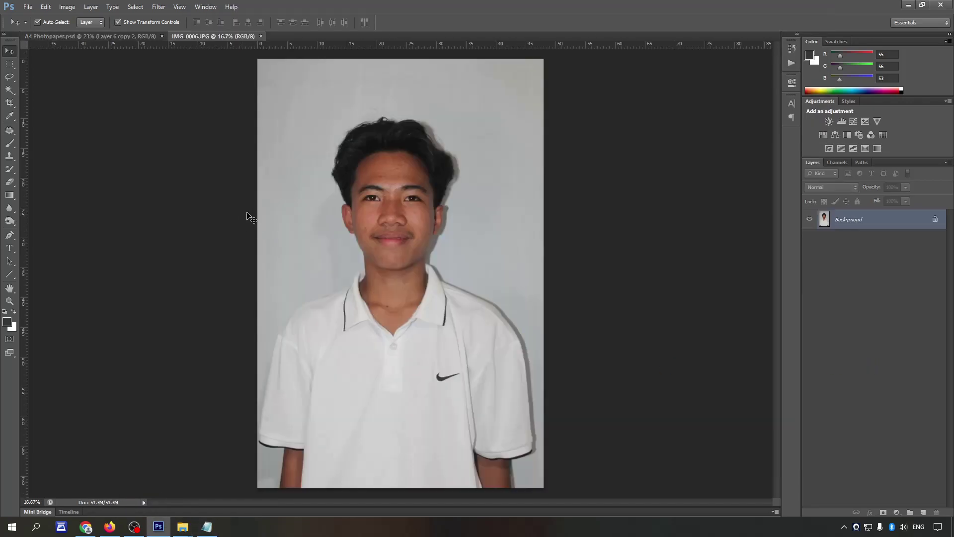
Step: Crop IMG_0006.JPG to a 2×2 inch square centred on the boy's head and shoulders
key(c)
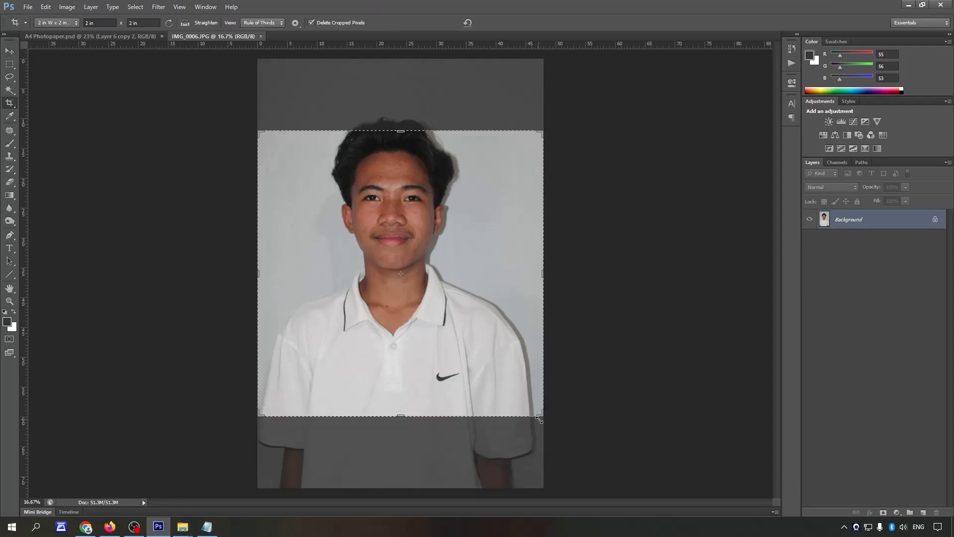
drag(540, 420, 536, 410)
drag(493, 357, 489, 363)
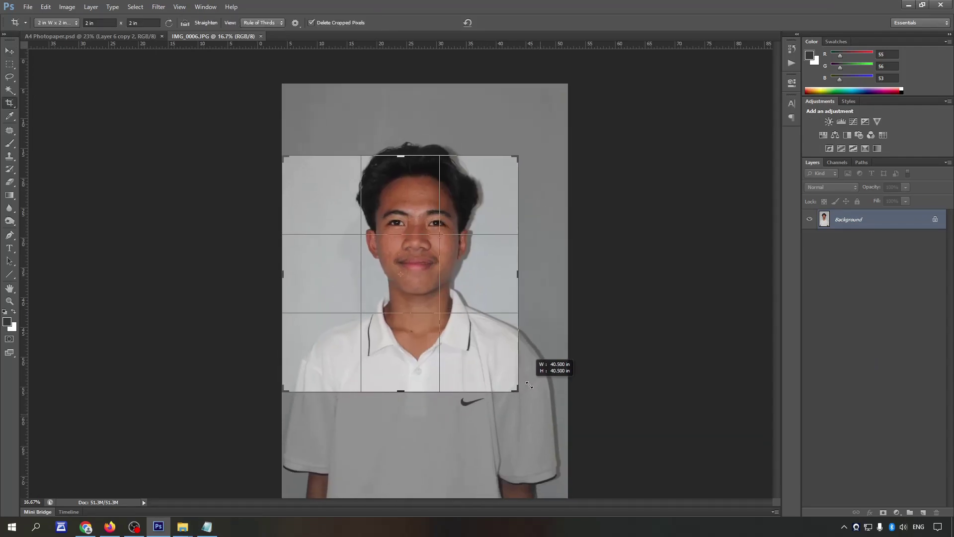
drag(489, 361, 489, 383)
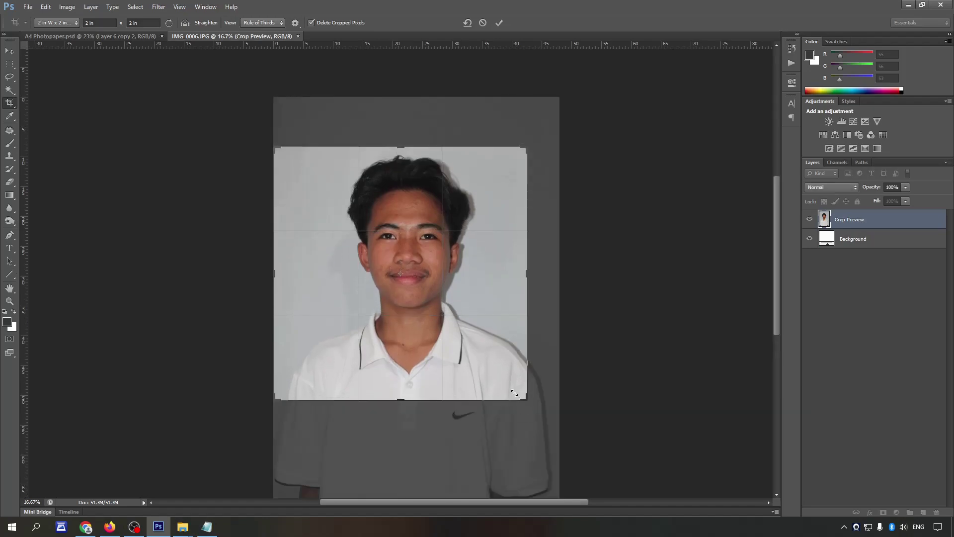
mouse_move(515, 393)
mouse_down()
mouse_move(492, 358)
mouse_move(452, 335)
mouse_up()
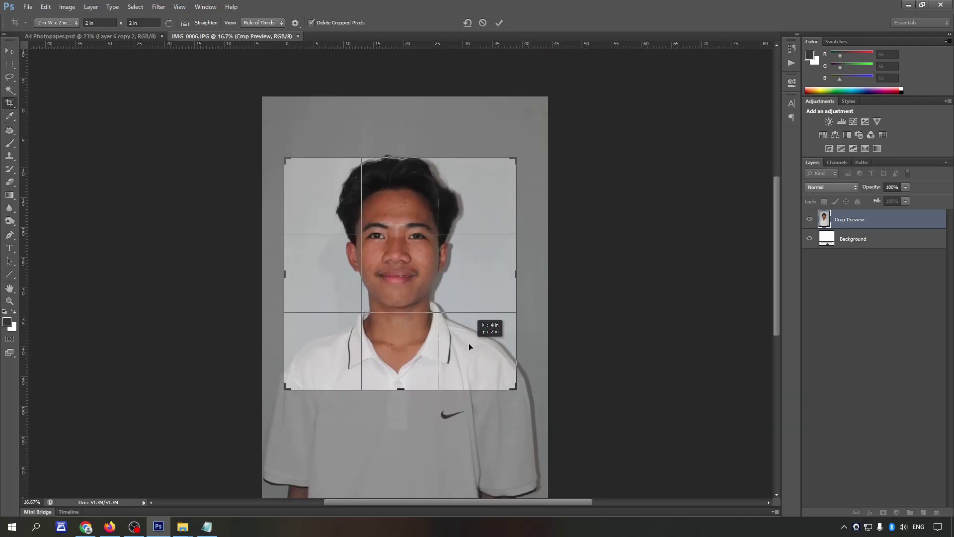
drag(529, 397, 528, 399)
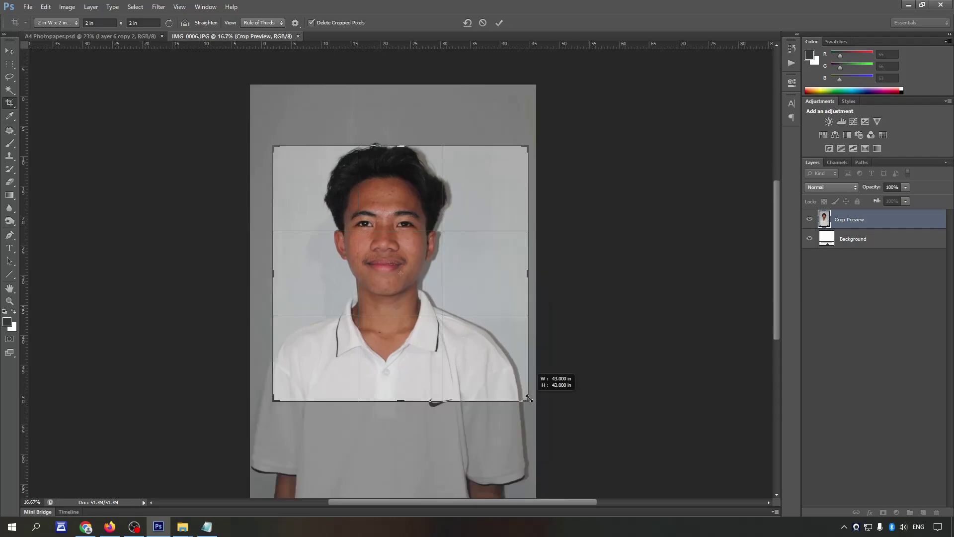
drag(485, 361, 488, 371)
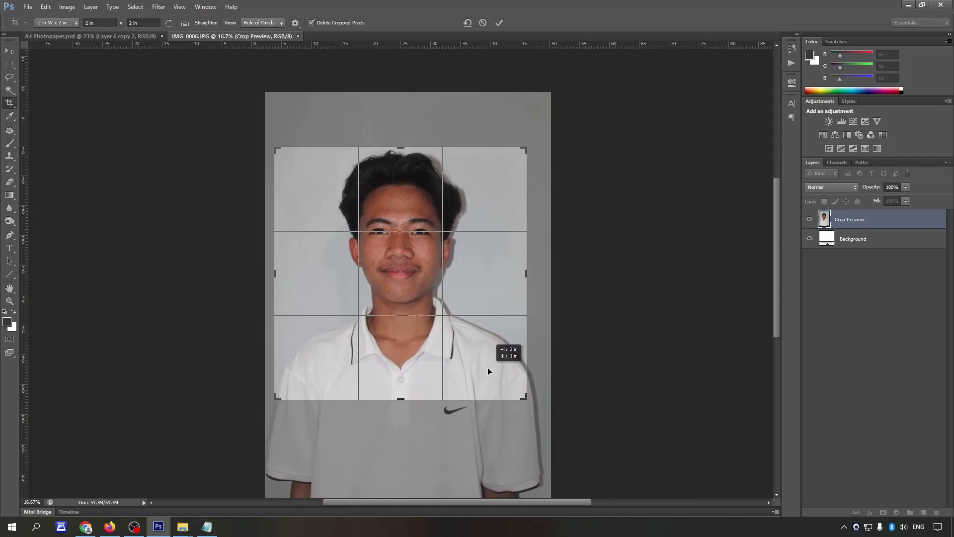
key(Return)
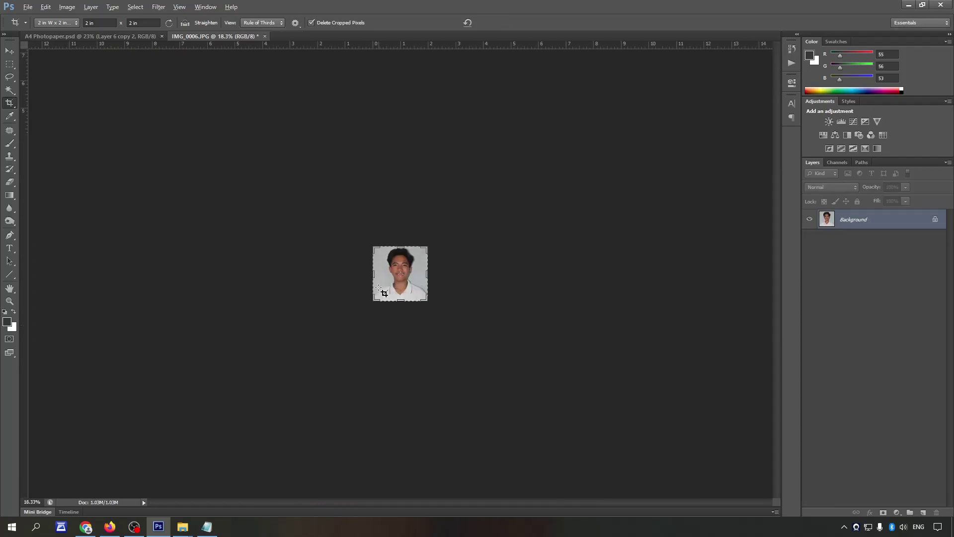
scroll(400, 288, up, 5)
Step: Trace a Pen path from the left shoulder up the collar to under the jaw
key(p)
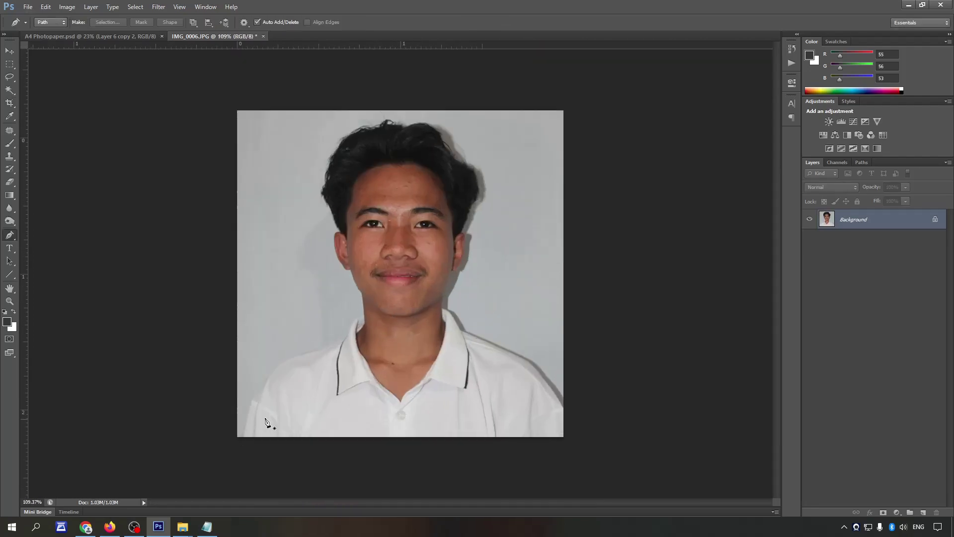
scroll(258, 398, up, 2)
scroll(234, 388, up, 1)
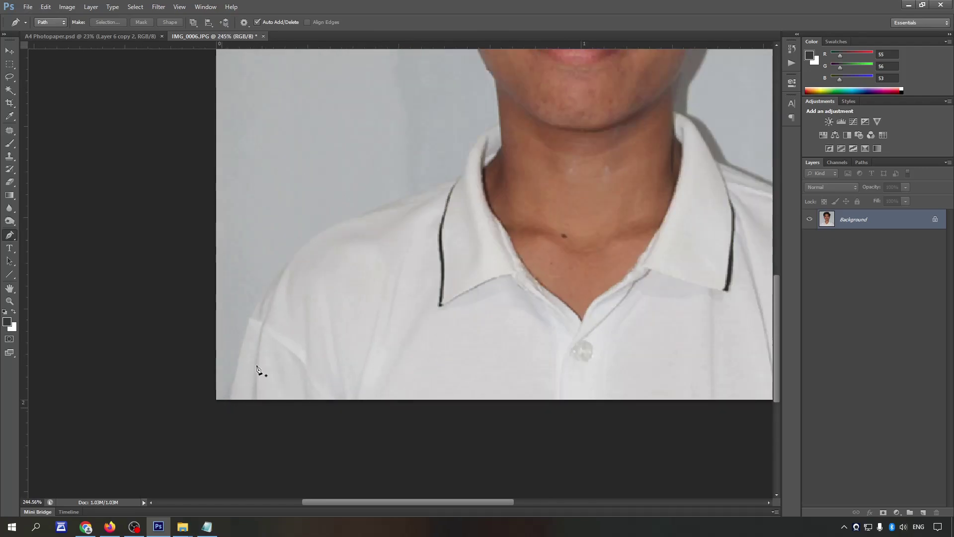
scroll(281, 286, up, 2)
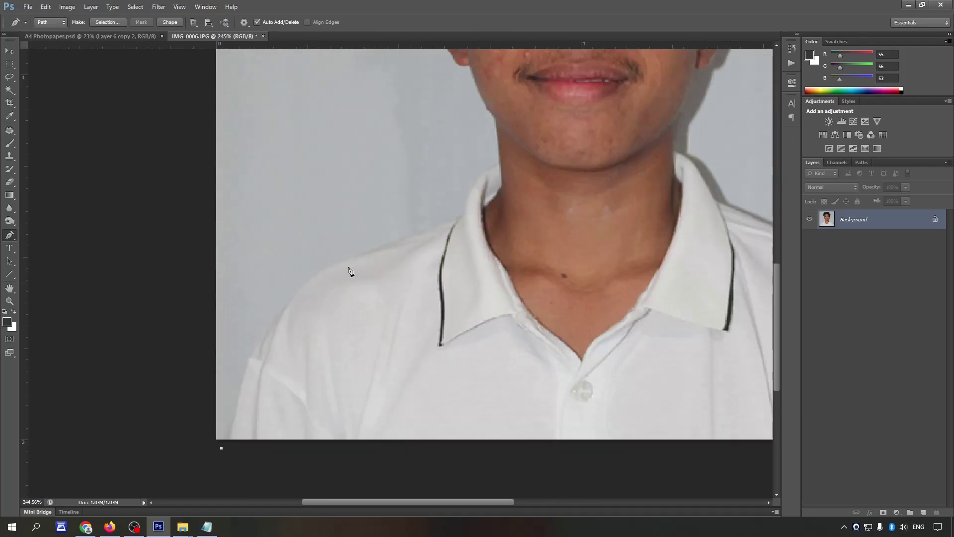
drag(305, 283, 375, 249)
drag(465, 212, 471, 199)
scroll(477, 197, up, 2)
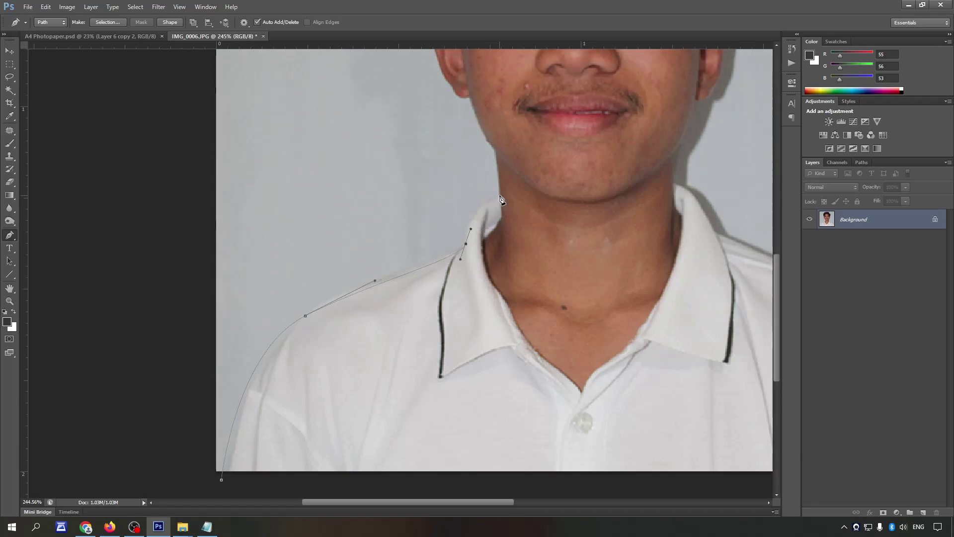
drag(500, 195, 526, 187)
click(500, 196)
scroll(479, 228, up, 4)
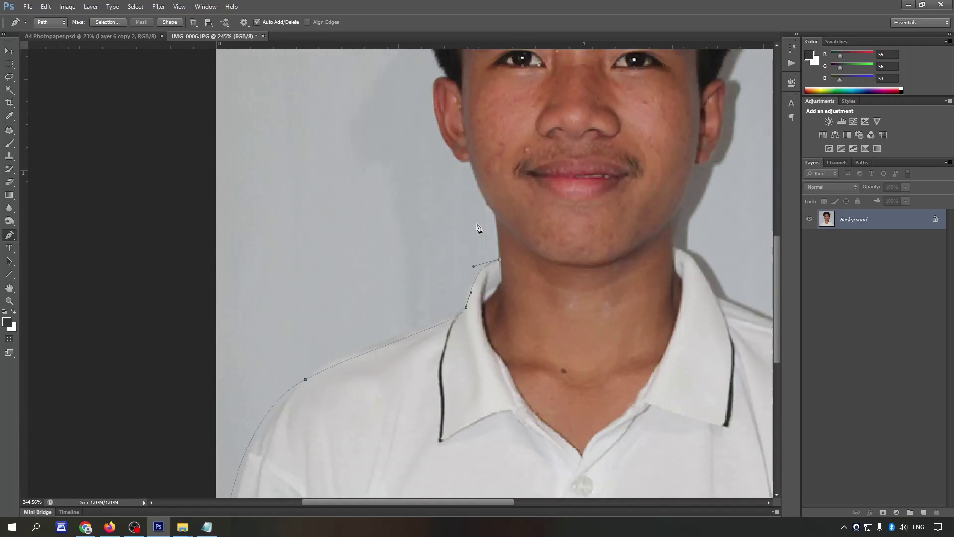
scroll(586, 311, up, 1)
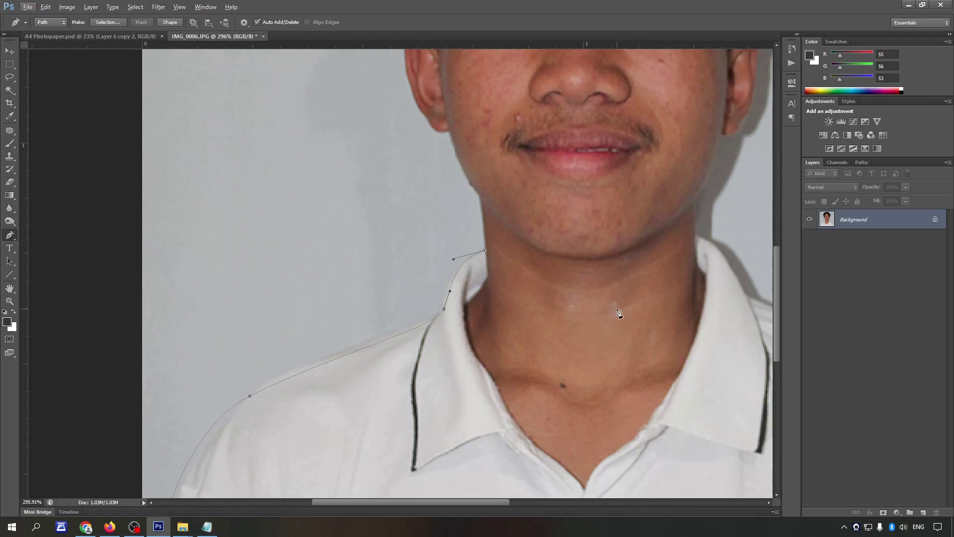
Step: Patch the white spots on the boy's neck with nearby skin
key(j)
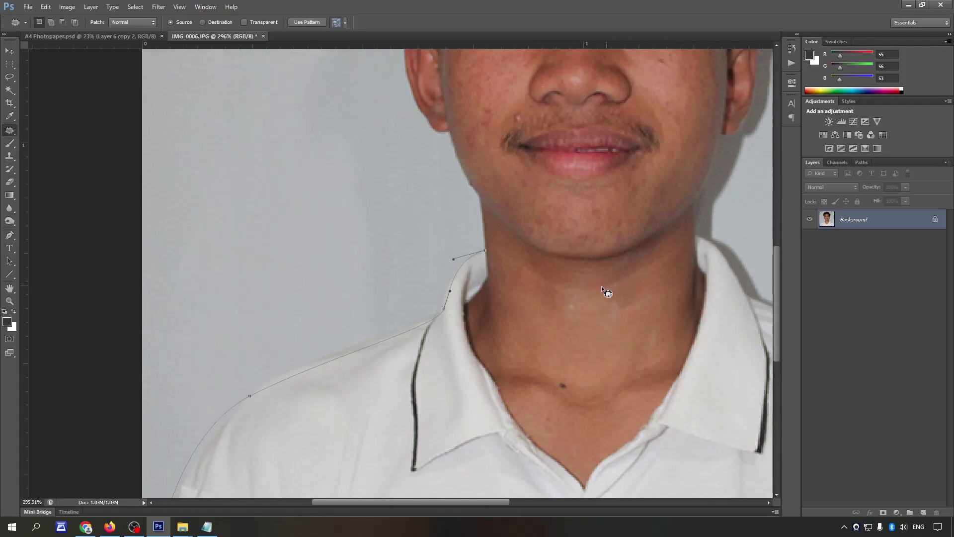
mouse_move(618, 272)
mouse_down()
mouse_move(598, 287)
mouse_move(652, 344)
mouse_move(658, 333)
mouse_up()
key(ctrl+d)
drag(570, 281, 558, 280)
drag(535, 330, 543, 332)
key(ctrl+d)
scroll(643, 294, down, 2)
scroll(535, 295, up, 2)
scroll(507, 236, up, 2)
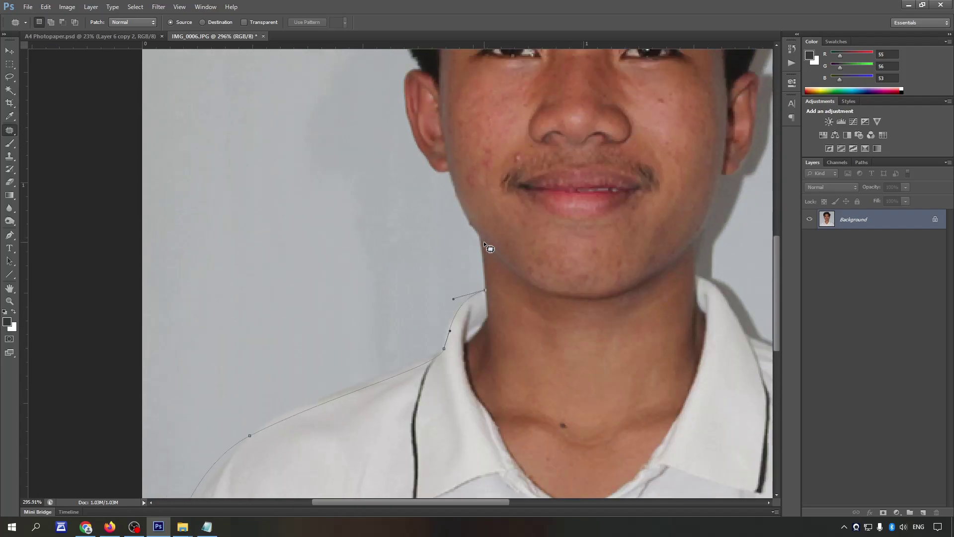
Step: Continue the path up the left jawline to the bottom of the ear
key(p)
scroll(490, 278, down, 1)
scroll(489, 288, up, 2)
scroll(487, 295, down, 1)
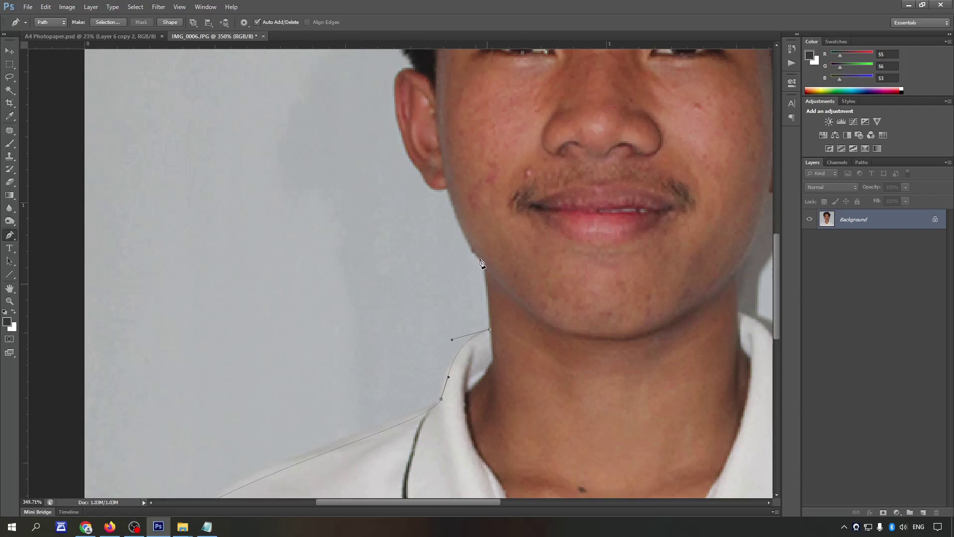
click(485, 254)
key(ctrl+z)
click(489, 284)
scroll(482, 286, up, 1)
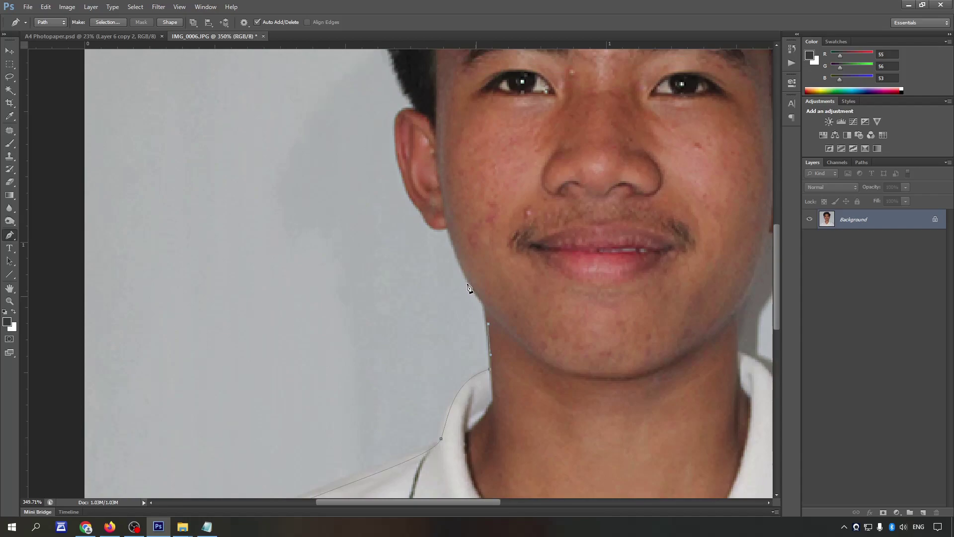
click(466, 279)
scroll(486, 309, up, 1)
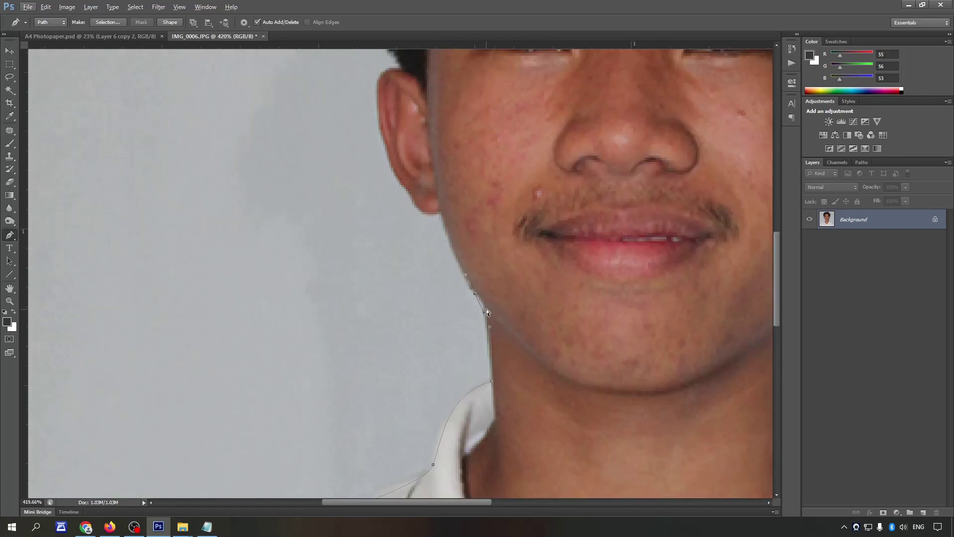
click(476, 285)
scroll(473, 285, up, 1)
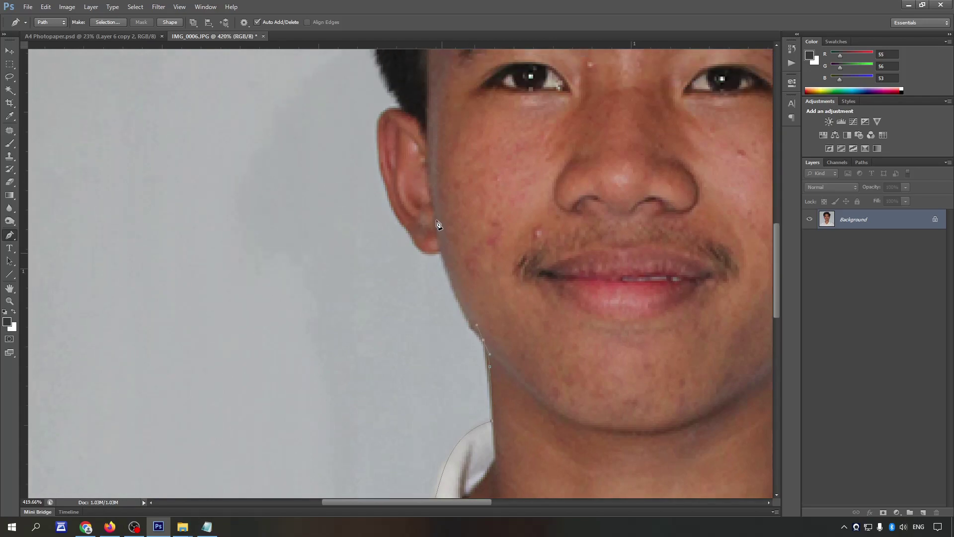
drag(426, 208, 444, 259)
Step: Add a corner anchor at the top of the left ear
scroll(447, 264, down, 2)
scroll(478, 267, down, 2)
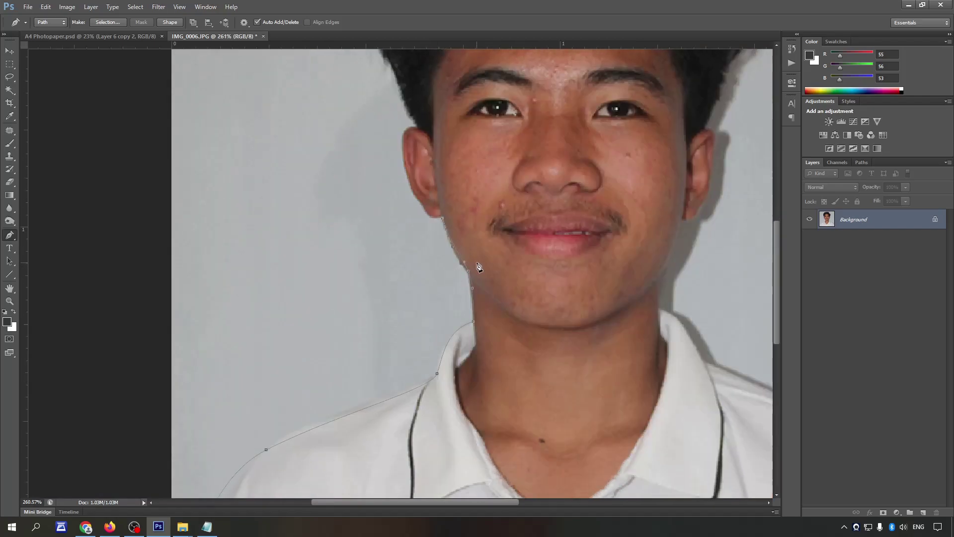
scroll(433, 281, up, 1)
scroll(448, 323, up, 1)
scroll(482, 311, up, 1)
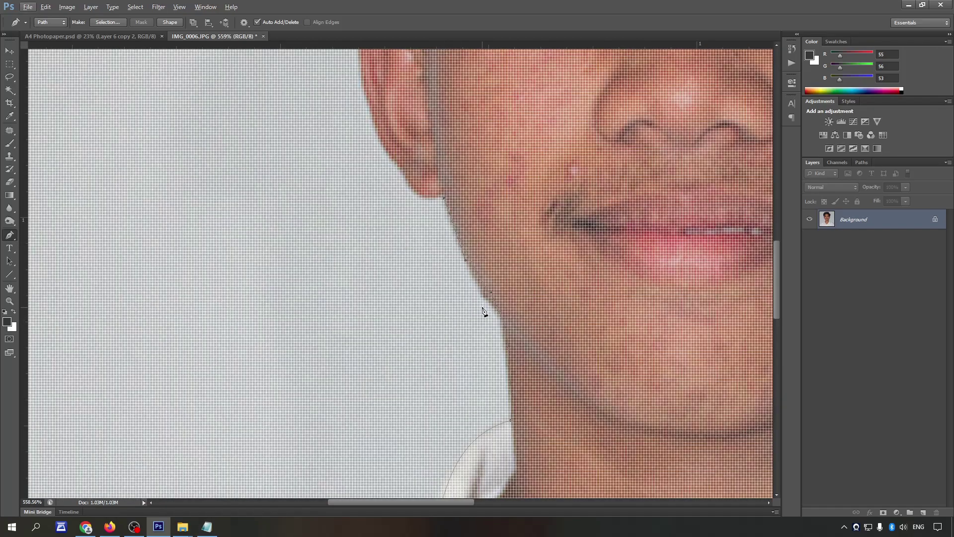
scroll(489, 310, up, 1)
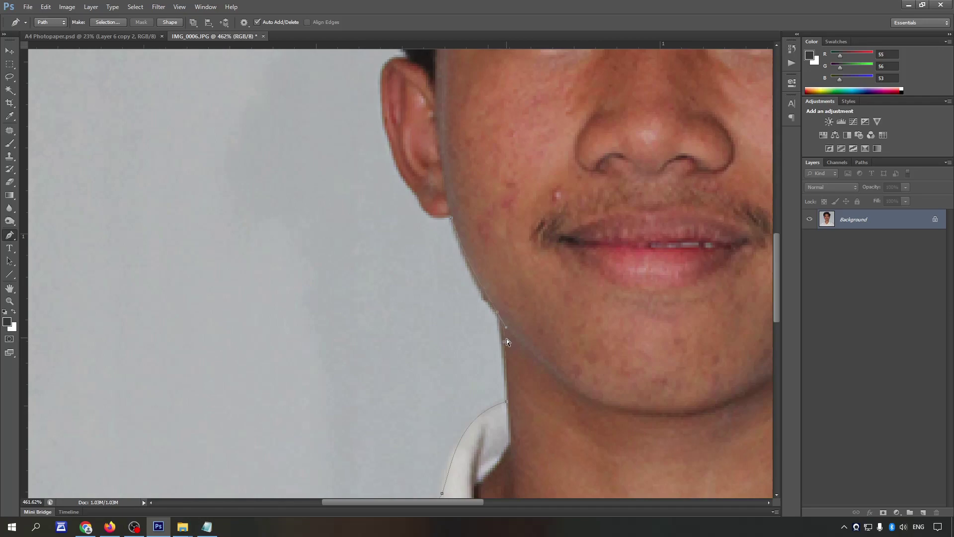
scroll(472, 303, up, 2)
scroll(427, 276, up, 3)
scroll(415, 293, up, 1)
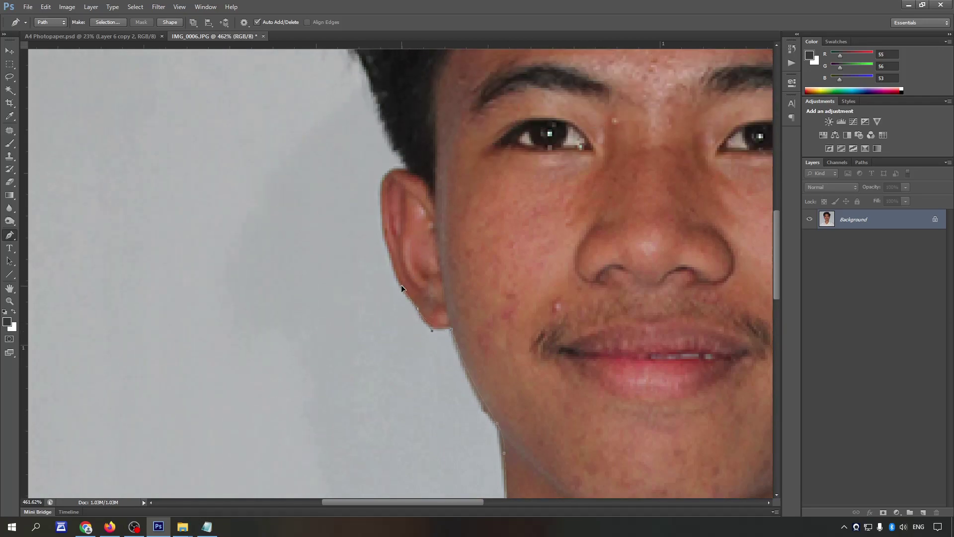
scroll(401, 285, up, 2)
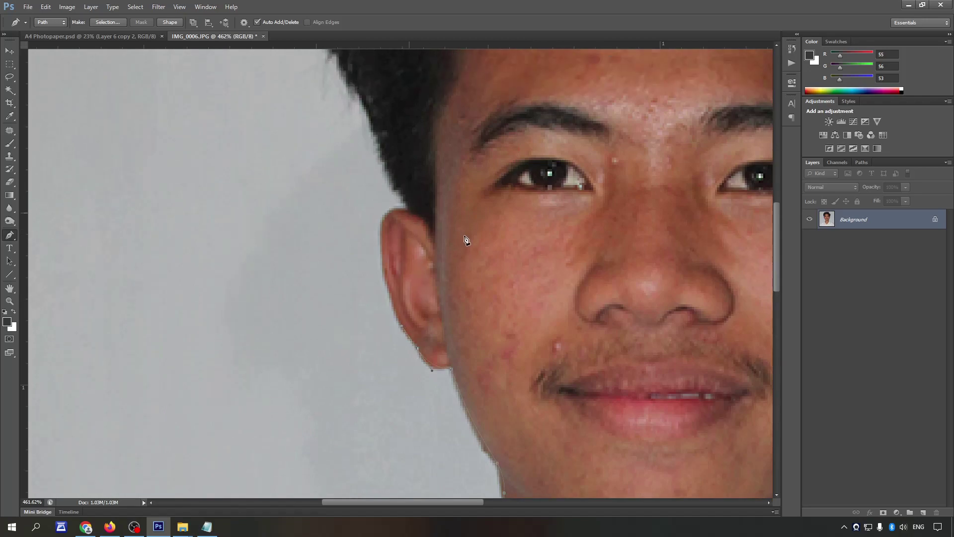
drag(410, 213, 473, 238)
alt+click(410, 213)
scroll(377, 223, down, 1)
scroll(368, 214, down, 2)
scroll(329, 254, down, 1)
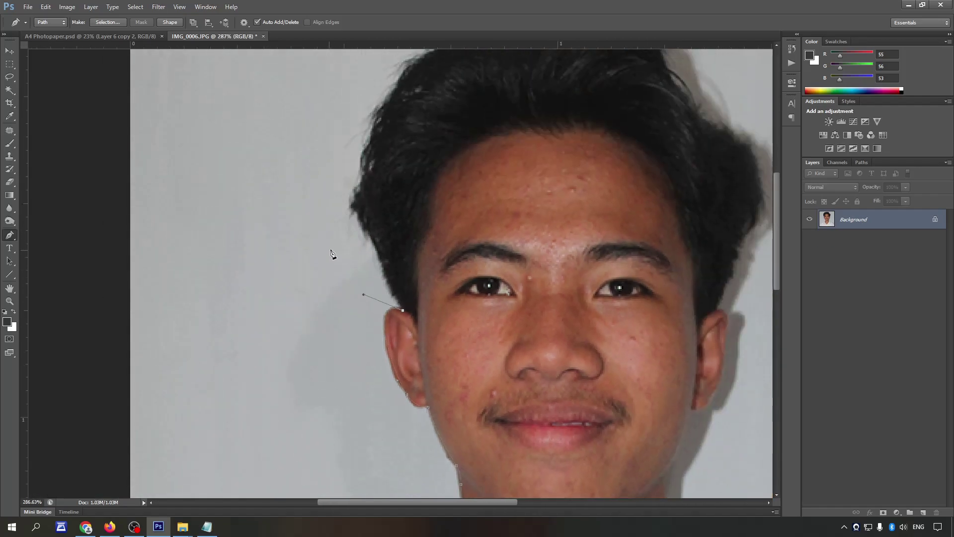
Step: Curve the path around the left hair, over the top, and down the right side
scroll(329, 254, down, 2)
scroll(341, 258, up, 2)
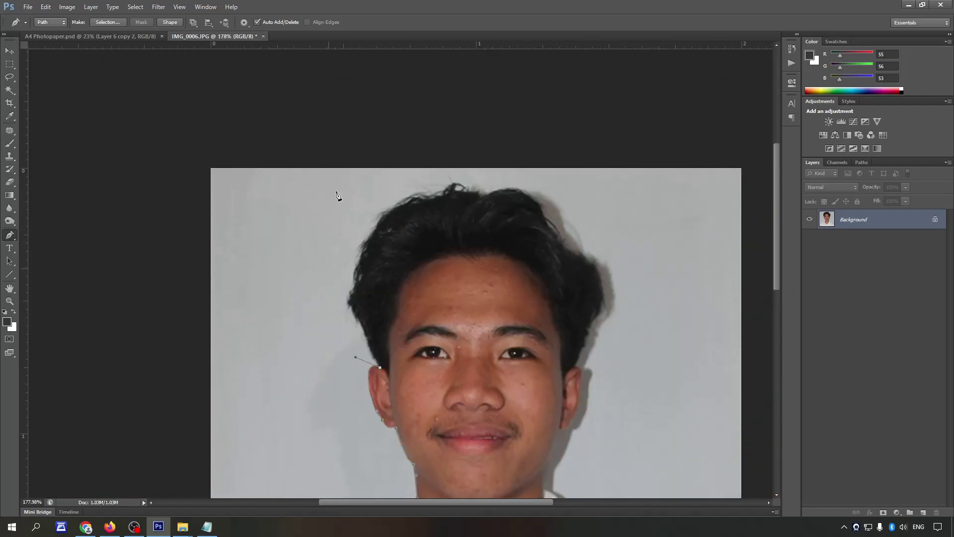
drag(329, 269, 343, 192)
drag(516, 175, 610, 212)
click(615, 305)
scroll(603, 331, down, 3)
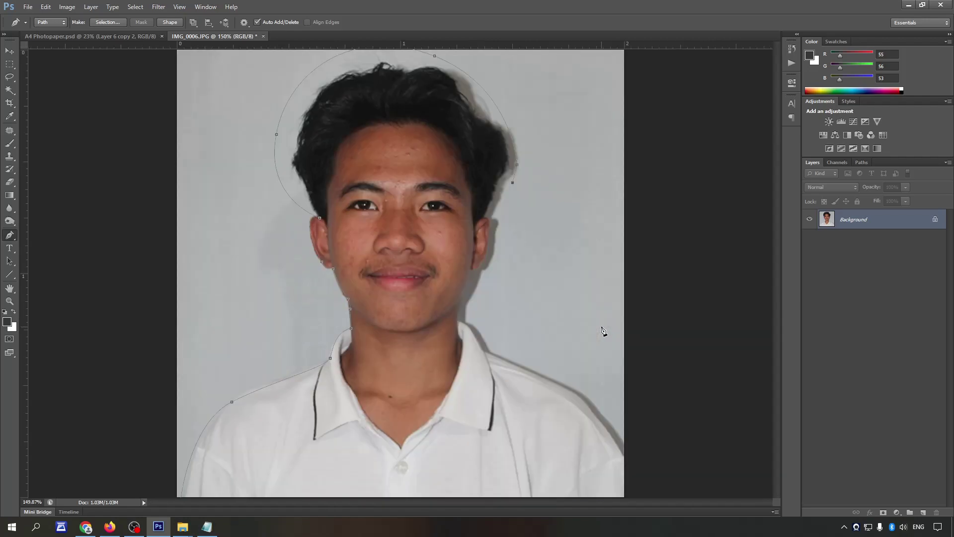
scroll(513, 201, up, 4)
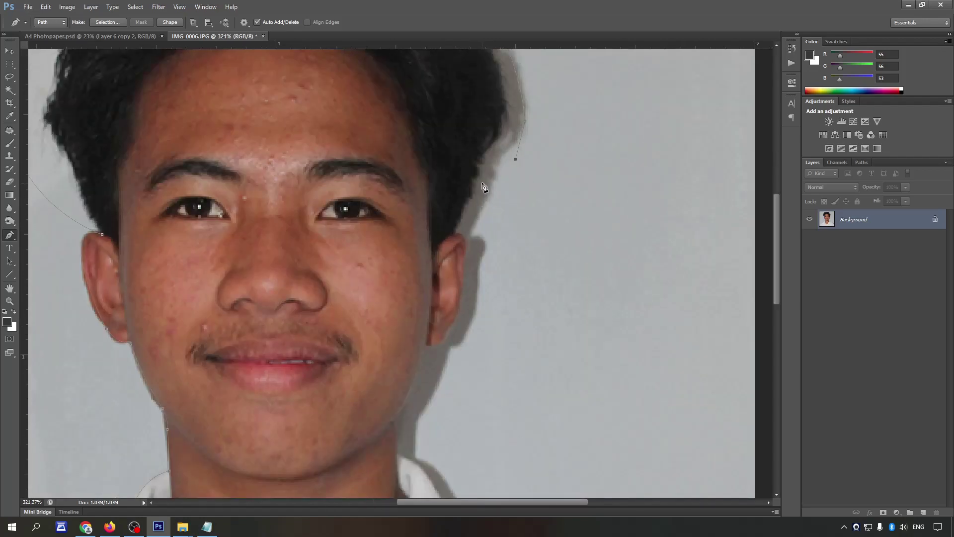
scroll(482, 186, down, 2)
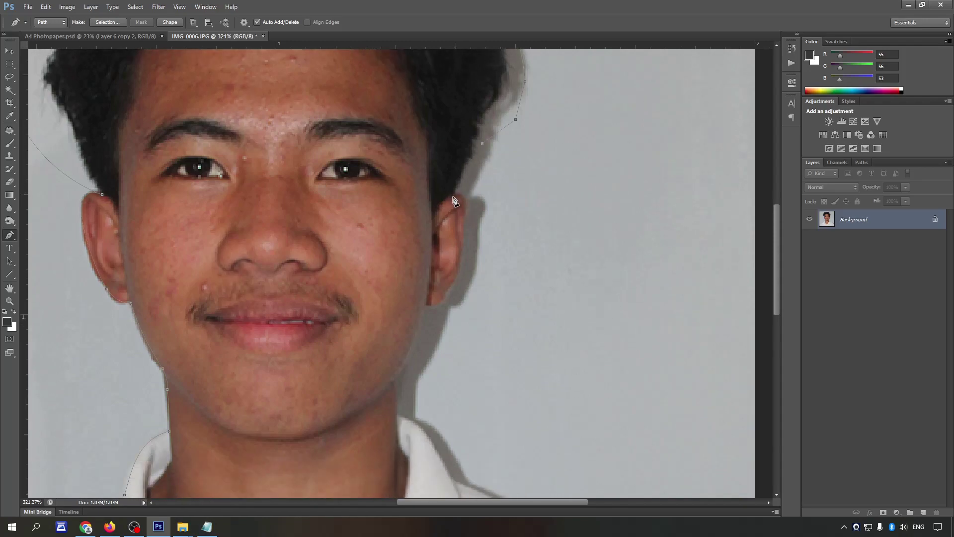
scroll(466, 198, down, 2)
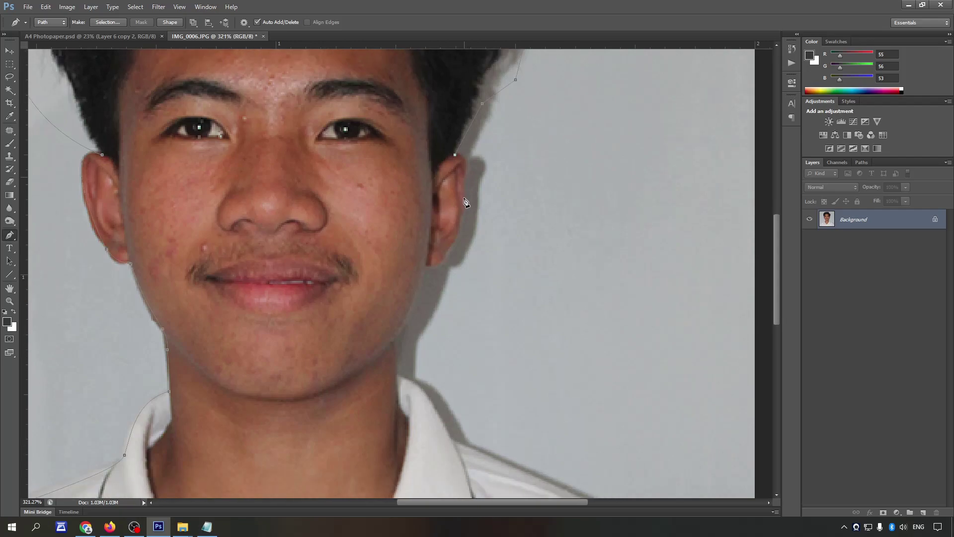
Step: Continue the path along the right ear and jaw to where the neck meets the collar
drag(463, 207, 464, 210)
click(426, 266)
scroll(415, 273, down, 3)
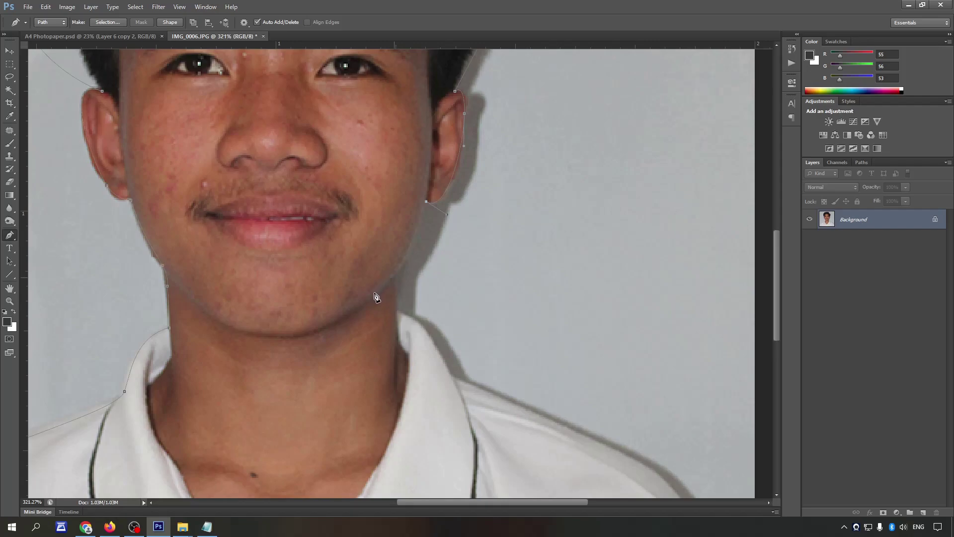
drag(372, 300, 373, 304)
scroll(420, 300, down, 1)
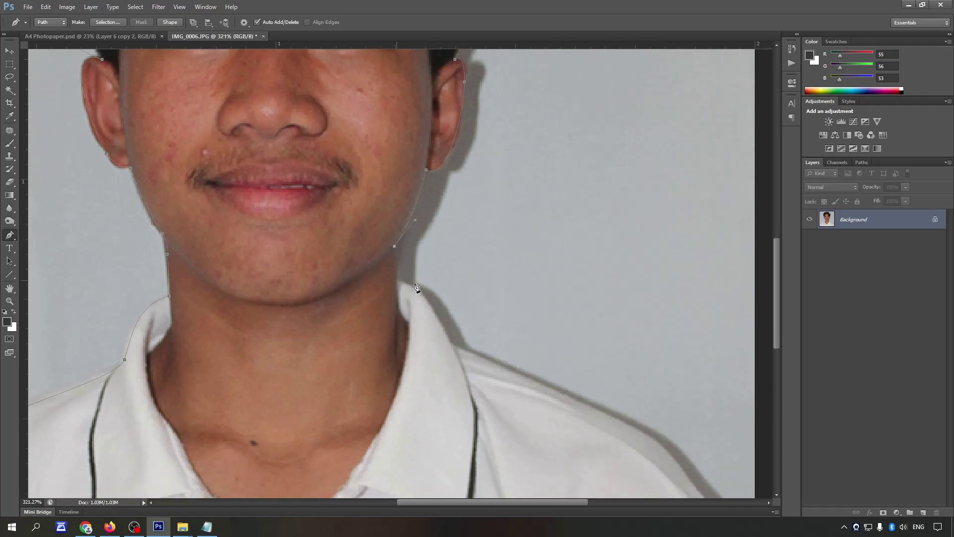
scroll(417, 287, down, 2)
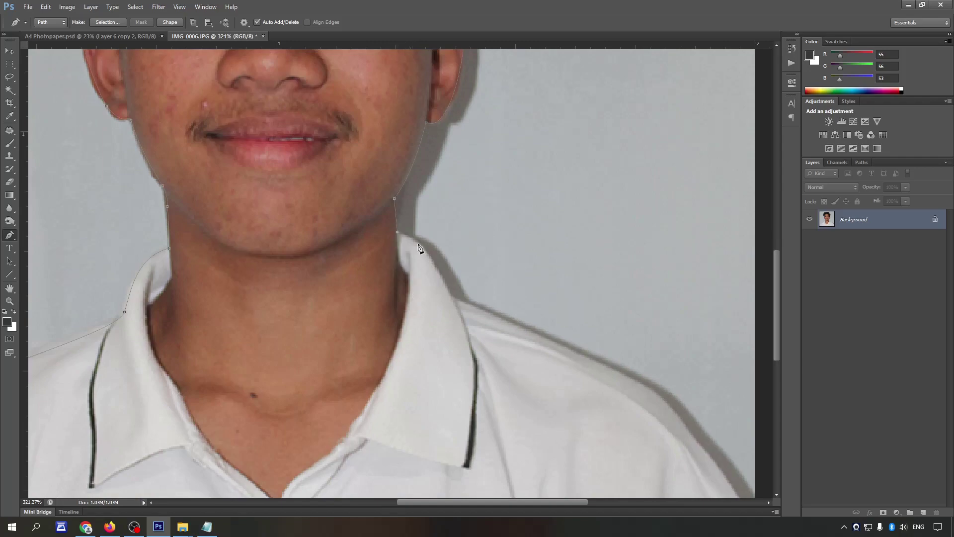
scroll(433, 214, down, 1)
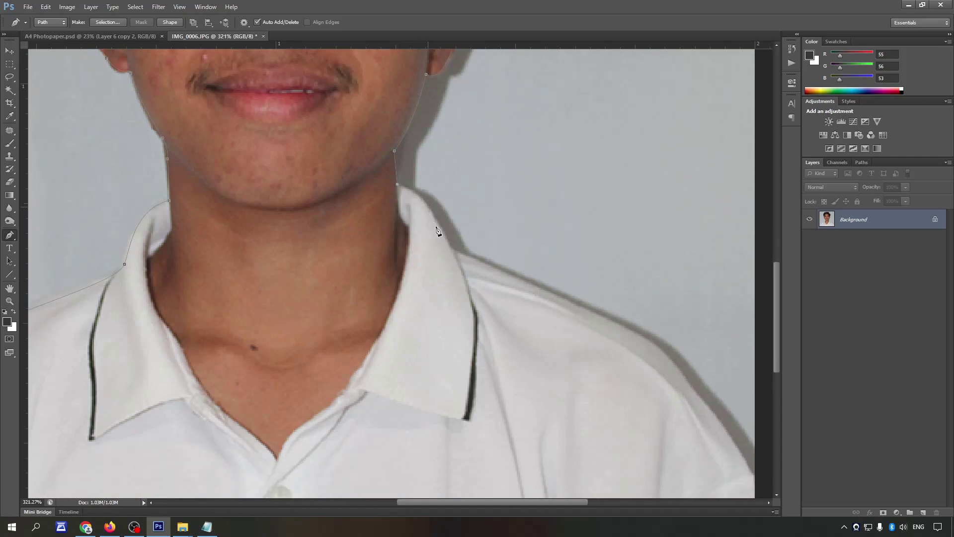
click(439, 230)
Step: Run the path from the collar down the right shoulder and back leftward beneath the photo
click(475, 255)
scroll(537, 260, down, 3)
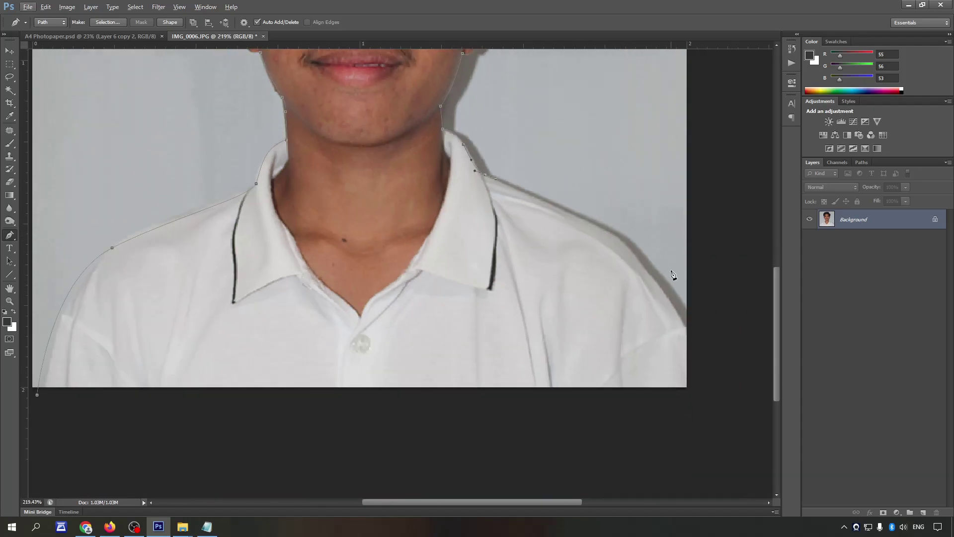
scroll(684, 271, down, 1)
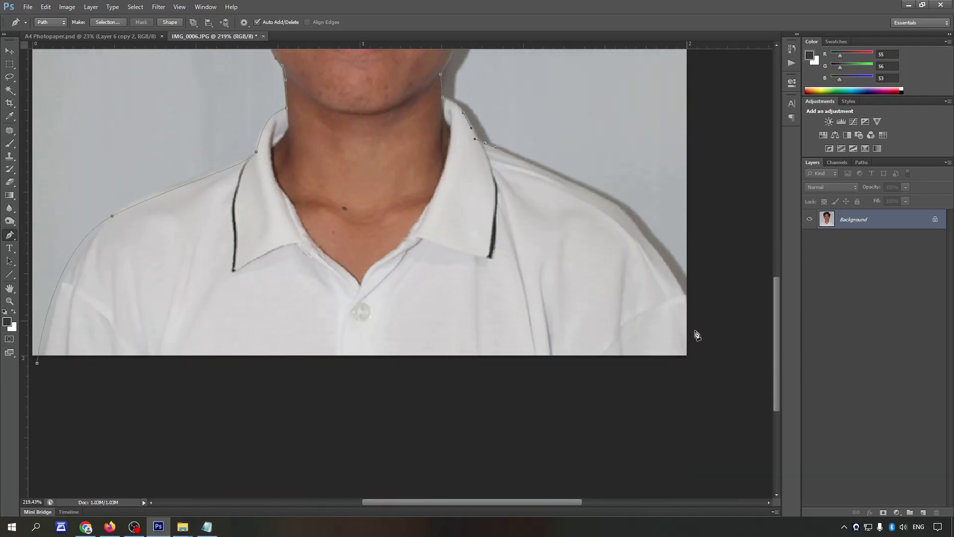
drag(687, 320, 698, 337)
drag(691, 309, 732, 409)
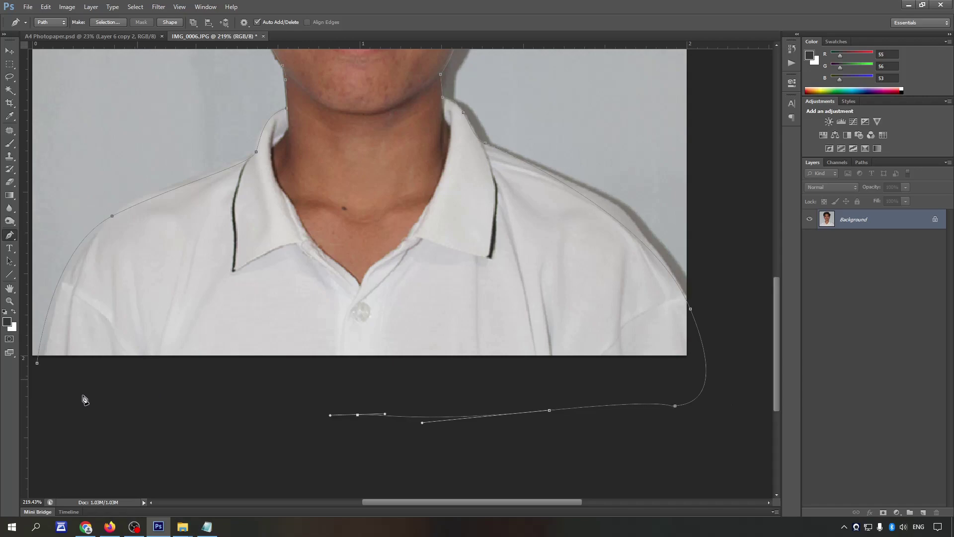
drag(160, 398, 140, 396)
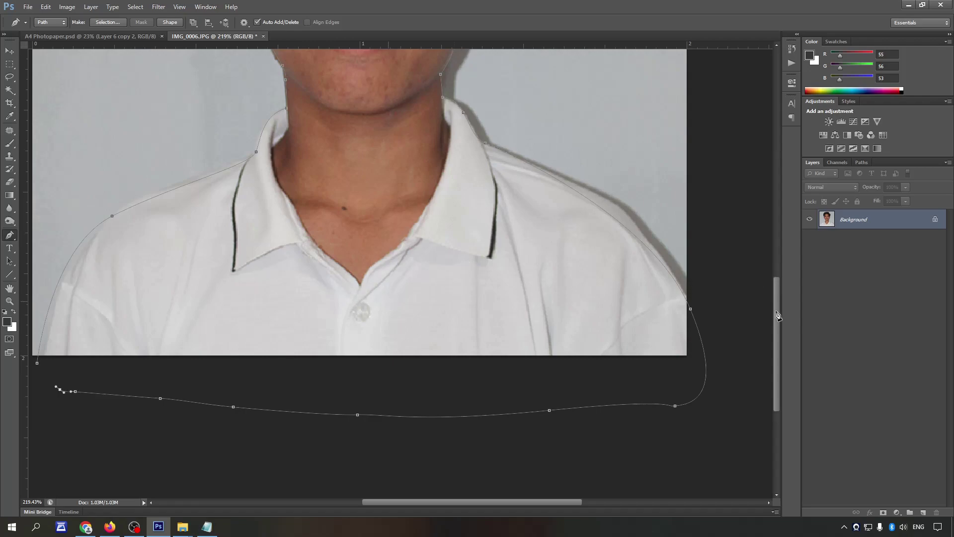
scroll(779, 320, up, 3)
scroll(425, 268, down, 1)
scroll(405, 266, down, 1)
Step: Turn the path into a selection, copy the person to a new layer, and fill Background white
right_click(390, 202)
click(426, 246)
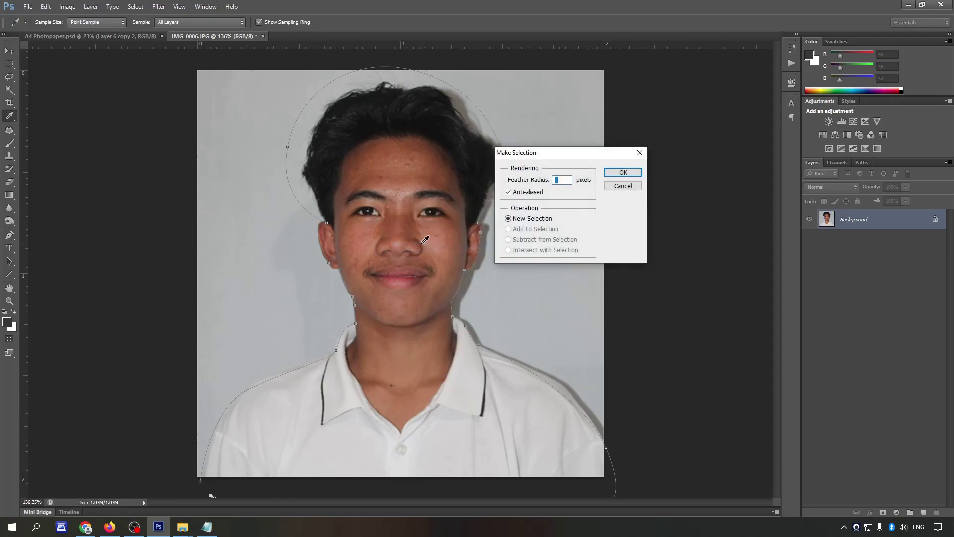
key(Return)
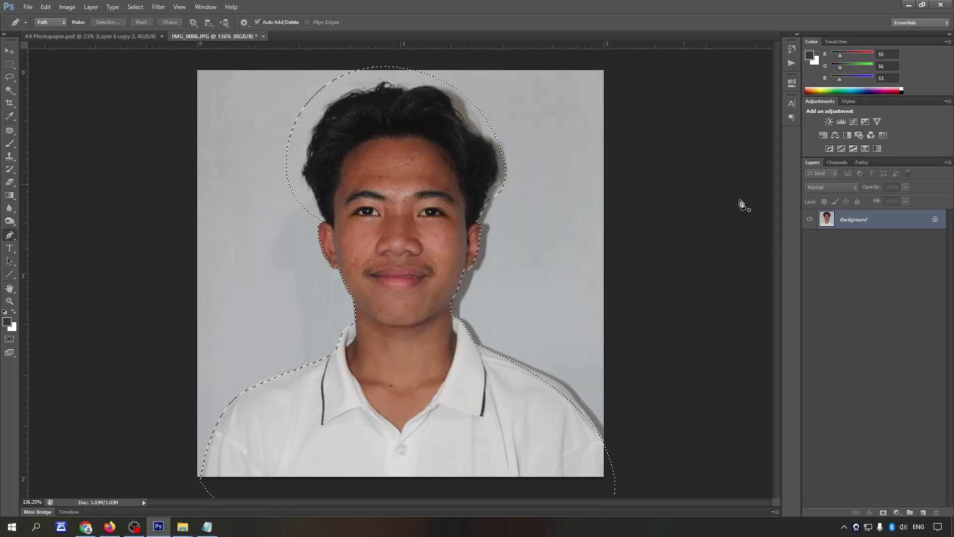
key(ctrl+j)
click(871, 238)
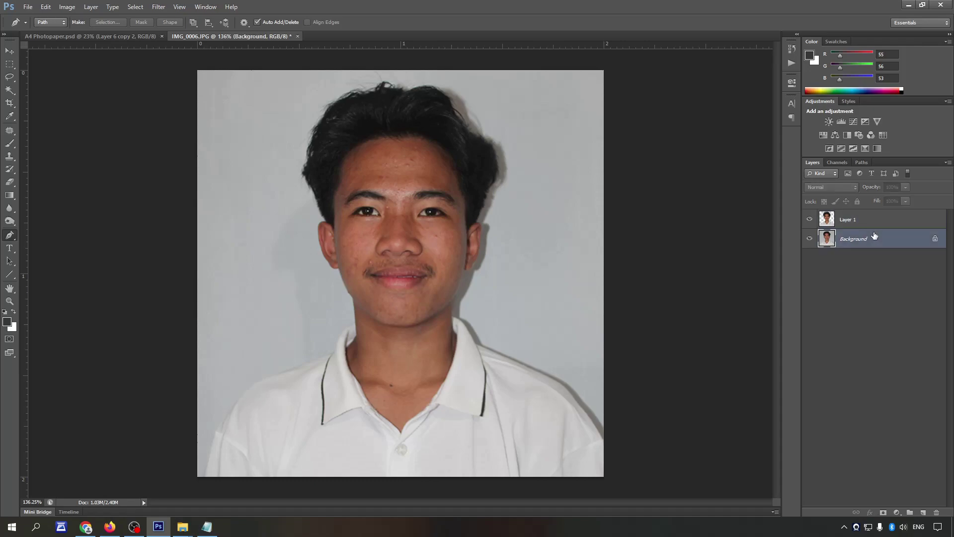
key(ctrl+BackSpace)
Step: Duplicate the person's layer as a hidden backup copy and reselect Layer 1
click(864, 220)
key(v)
key(ctrl+minus)
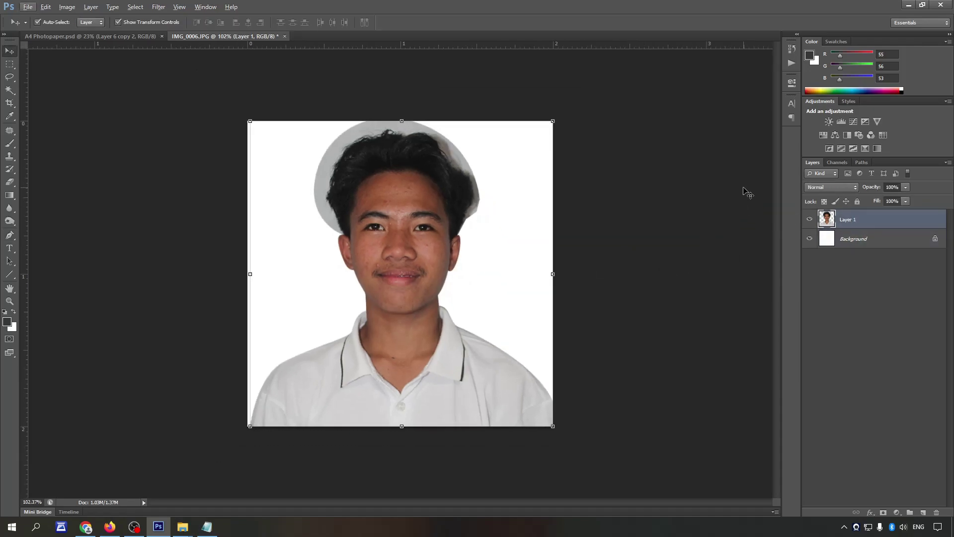
key(ctrl+j)
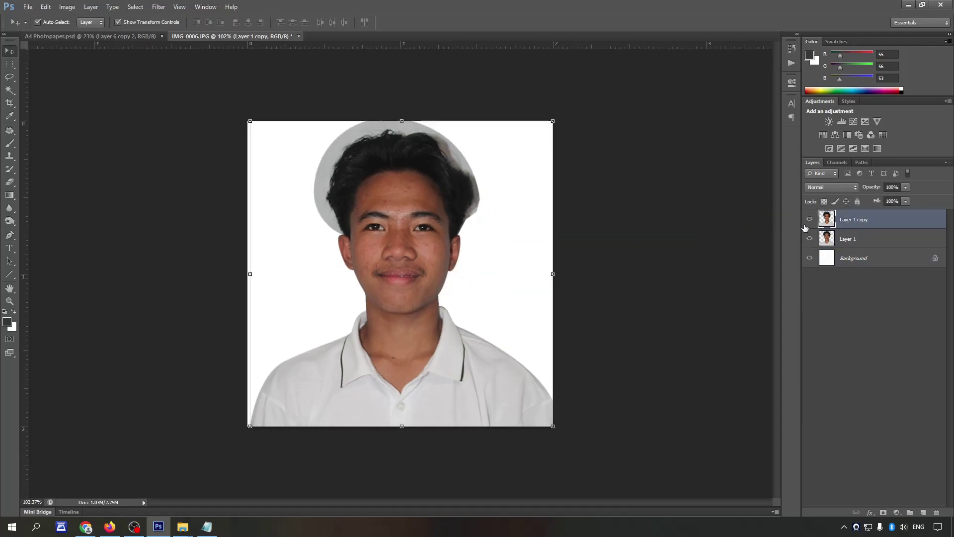
click(808, 219)
click(874, 240)
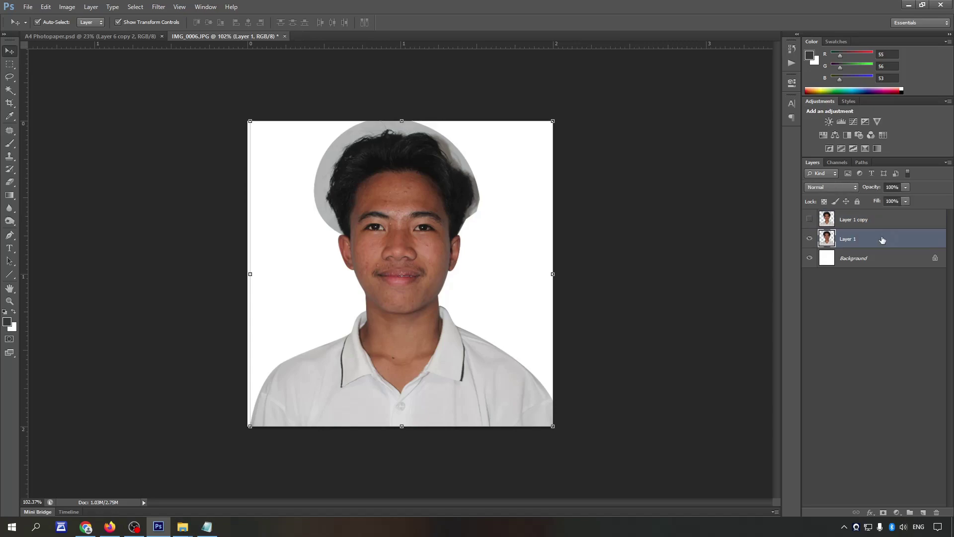
key(ctrl+m)
Step: Whiten the grey halo with the Curves white-point eyedropper sampled on three grey spots
click(795, 286)
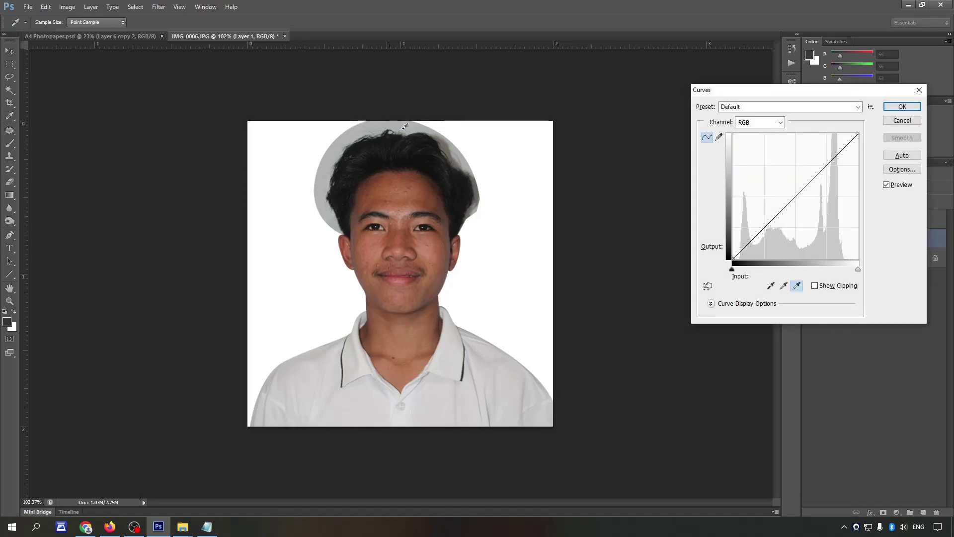
click(447, 141)
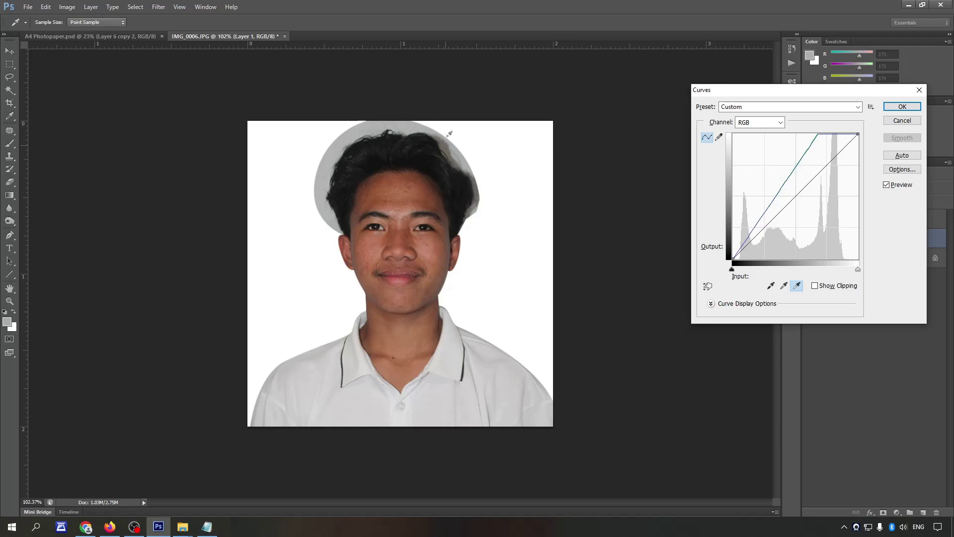
click(444, 137)
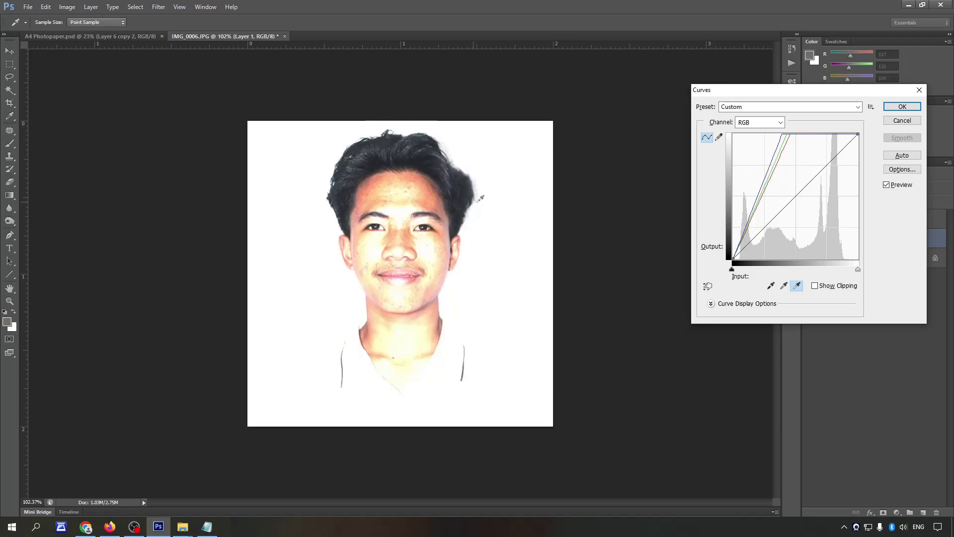
click(492, 196)
key(Return)
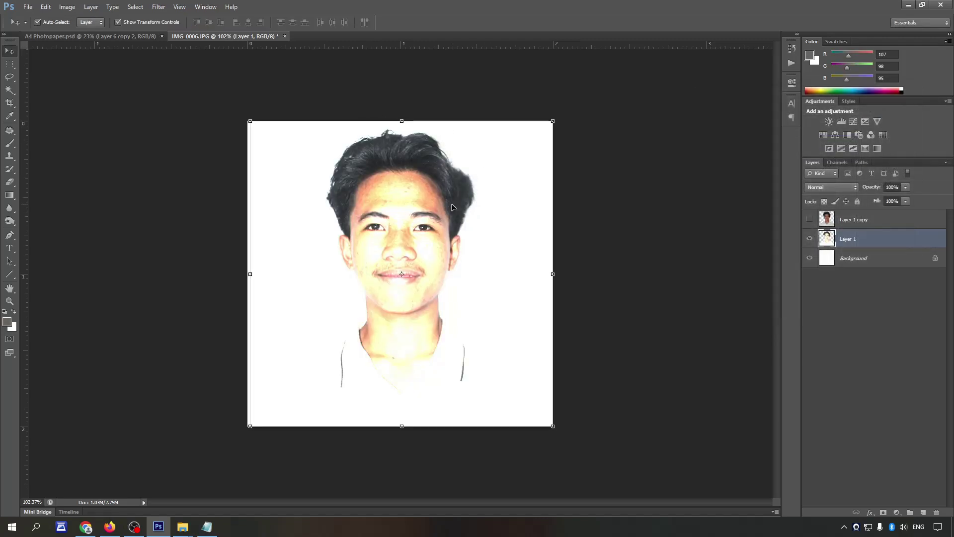
scroll(455, 191, up, 3)
scroll(467, 184, down, 2)
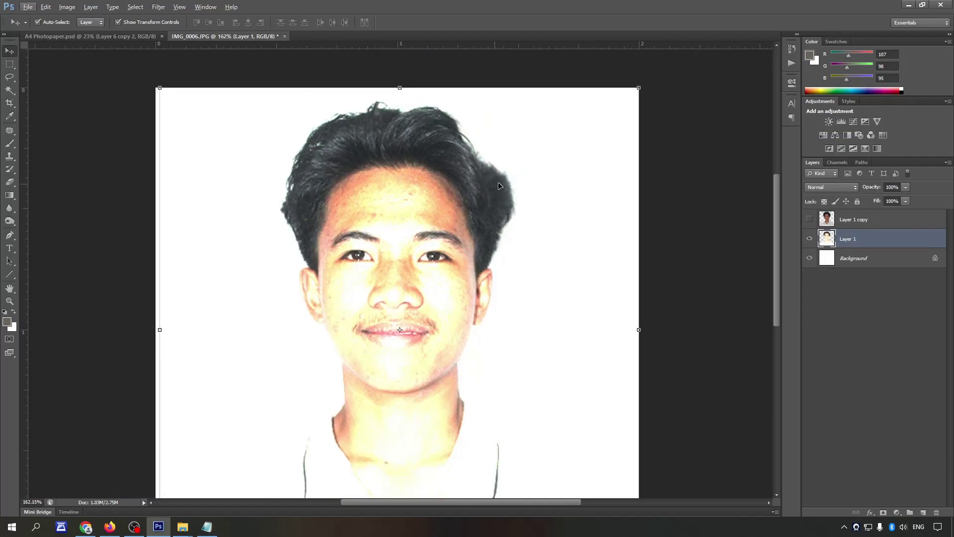
key(j)
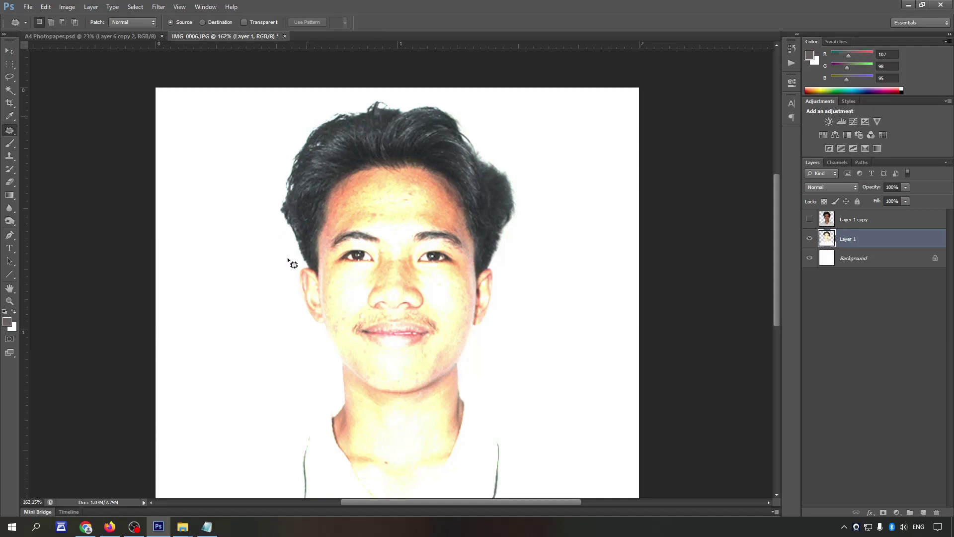
Step: Outline the hair on the left side of the head and copy it to a new layer
mouse_move(293, 264)
mouse_down()
mouse_move(294, 134)
mouse_move(280, 225)
mouse_up()
drag(338, 116, 301, 106)
key(ctrl+j)
Step: Flip the hair copy horizontally and move it onto the right side of the head
key(ctrl+t)
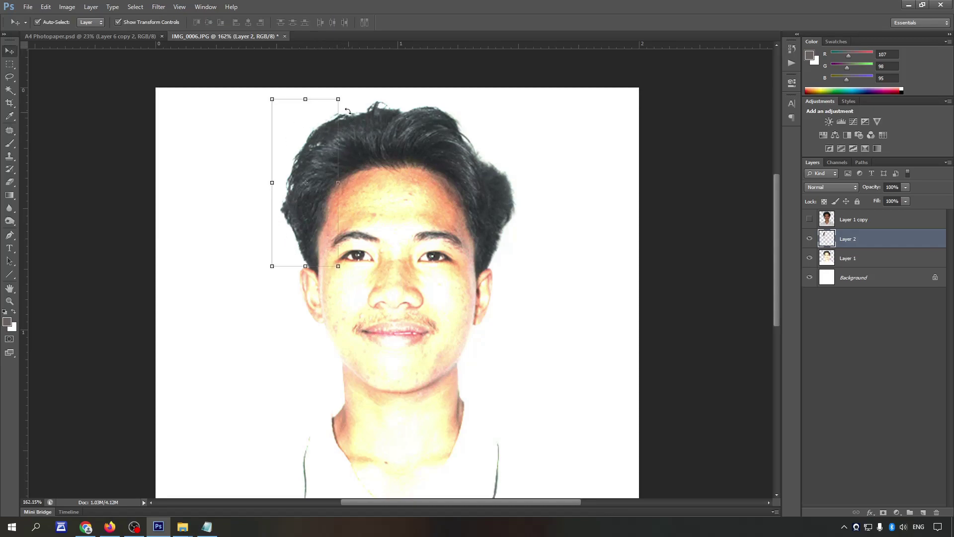
right_click(312, 219)
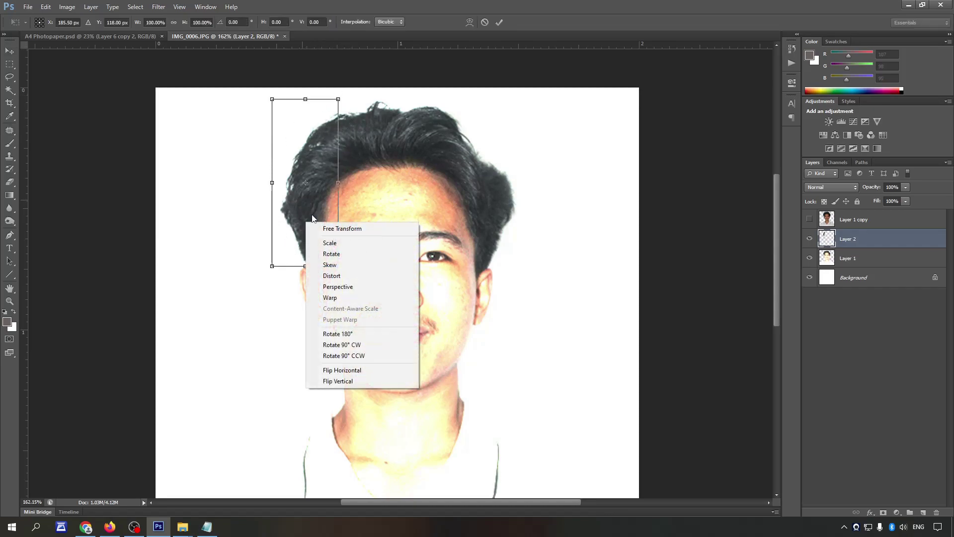
click(374, 368)
drag(309, 220, 494, 221)
key(Return)
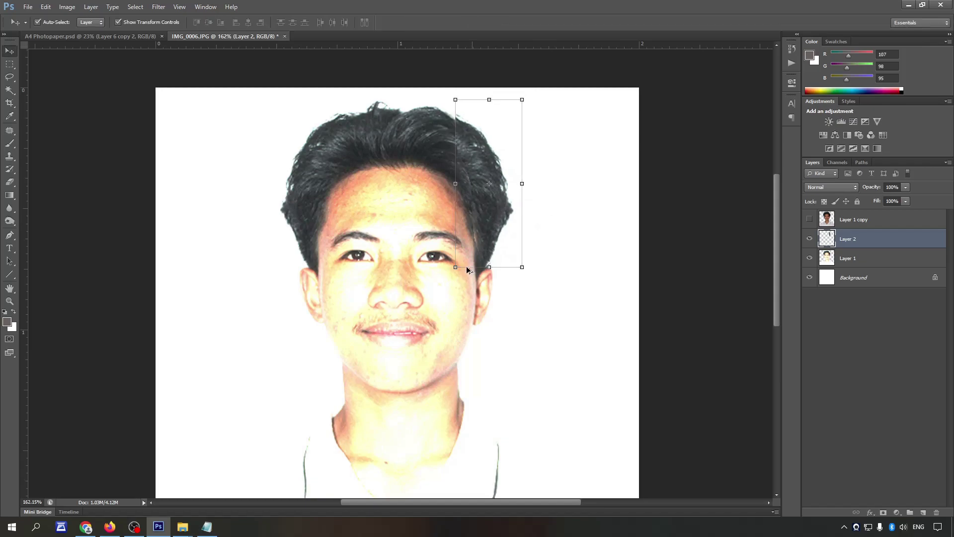
Step: Nudge the mirrored hair patch slightly right, down and left into place
scroll(467, 270, up, 3)
drag(506, 186, 511, 189)
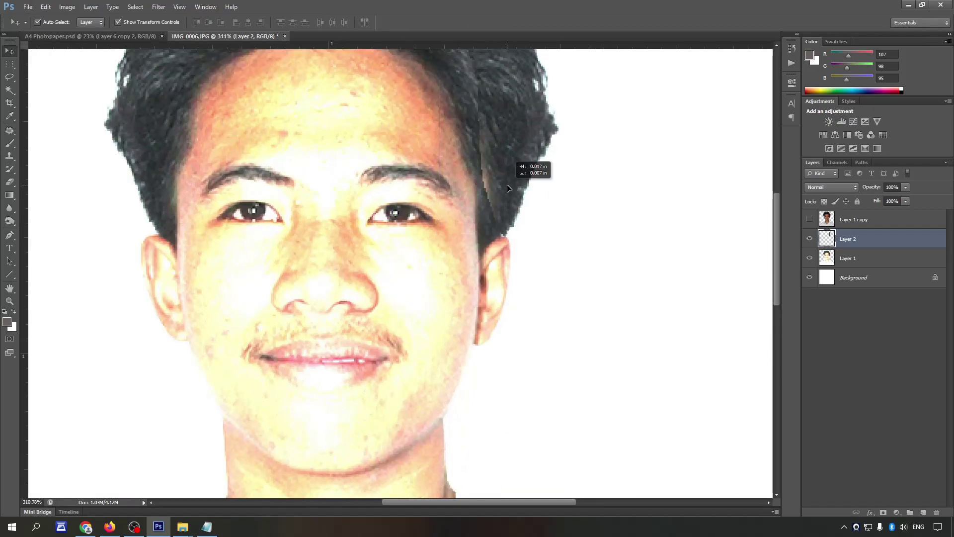
scroll(505, 184, down, 1)
scroll(478, 150, down, 1)
scroll(491, 133, up, 1)
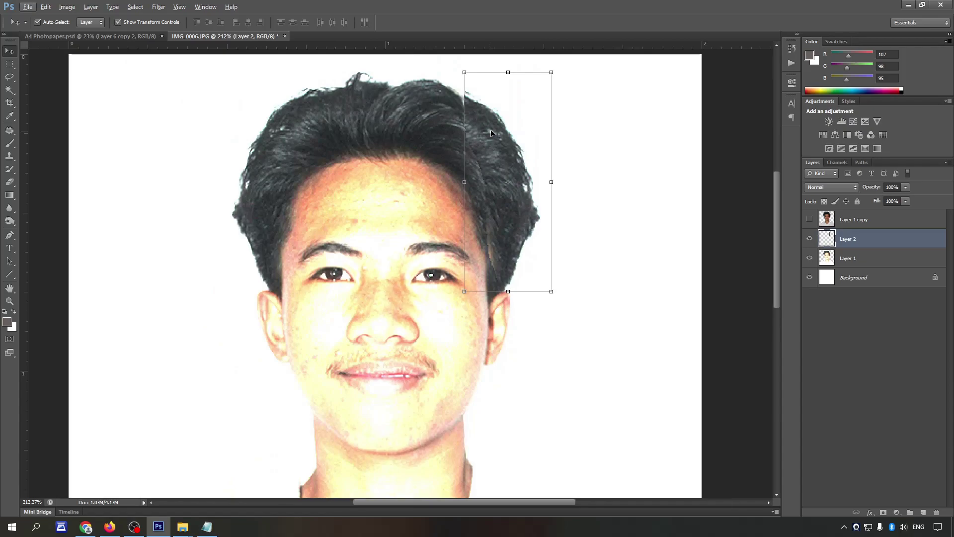
drag(486, 128, 480, 130)
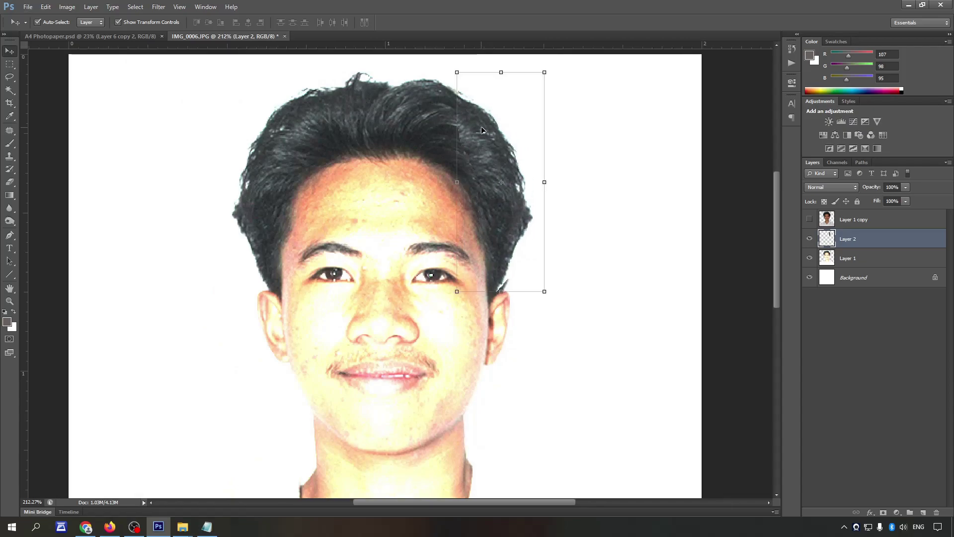
key(e)
scroll(515, 257, up, 2)
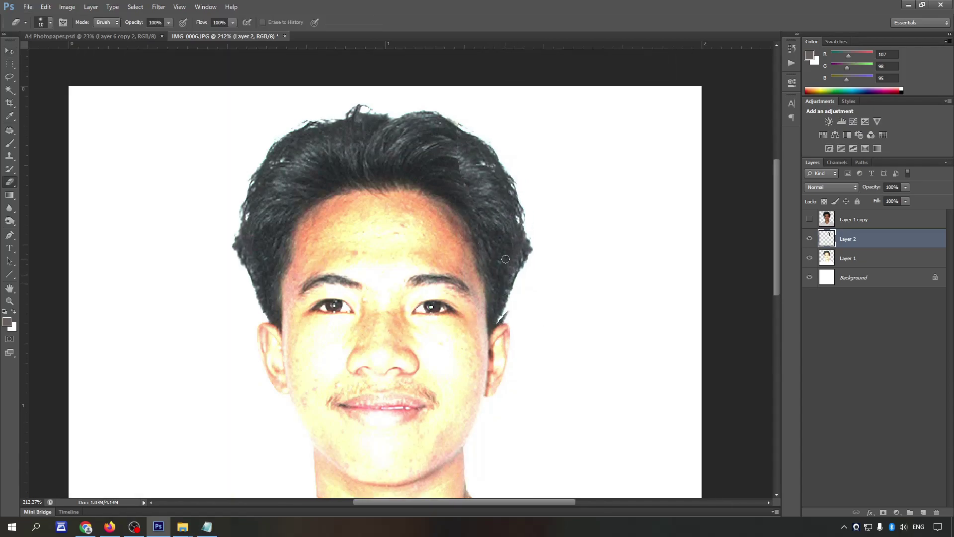
Step: Set the eraser brush size to 22
right_click(515, 258)
click(482, 267)
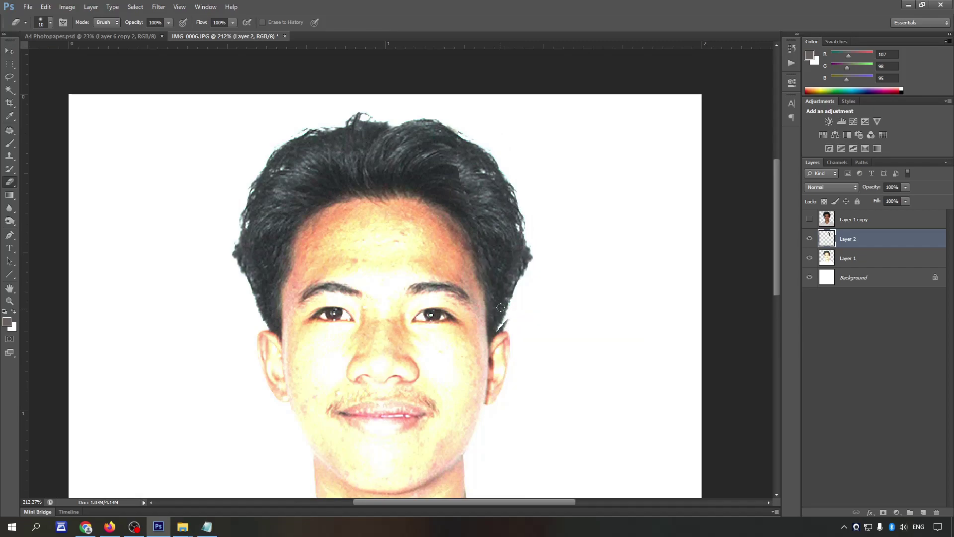
right_click(500, 308)
text(22)
key(Return)
scroll(501, 347, up, 2)
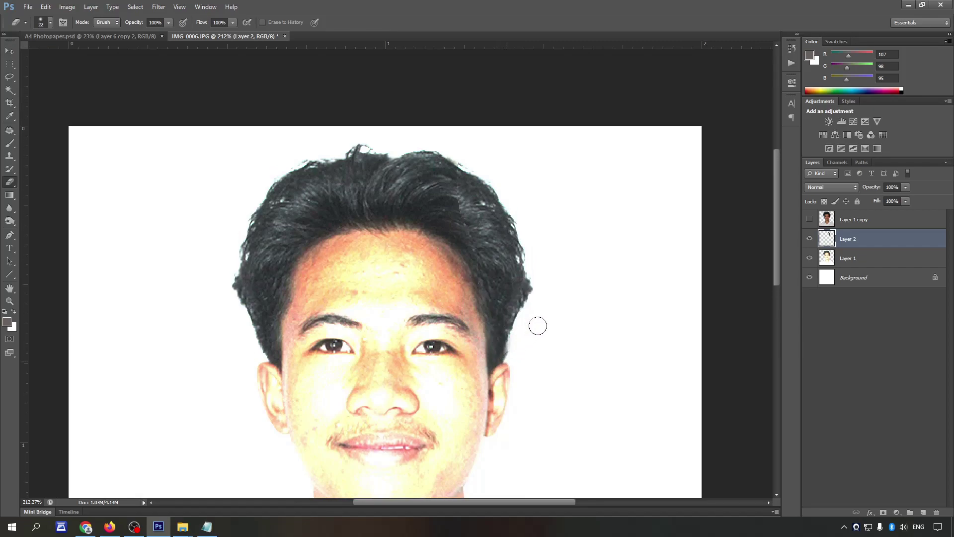
Step: Compare the hair patch by toggling its visibility and nudge it into better alignment
click(810, 242)
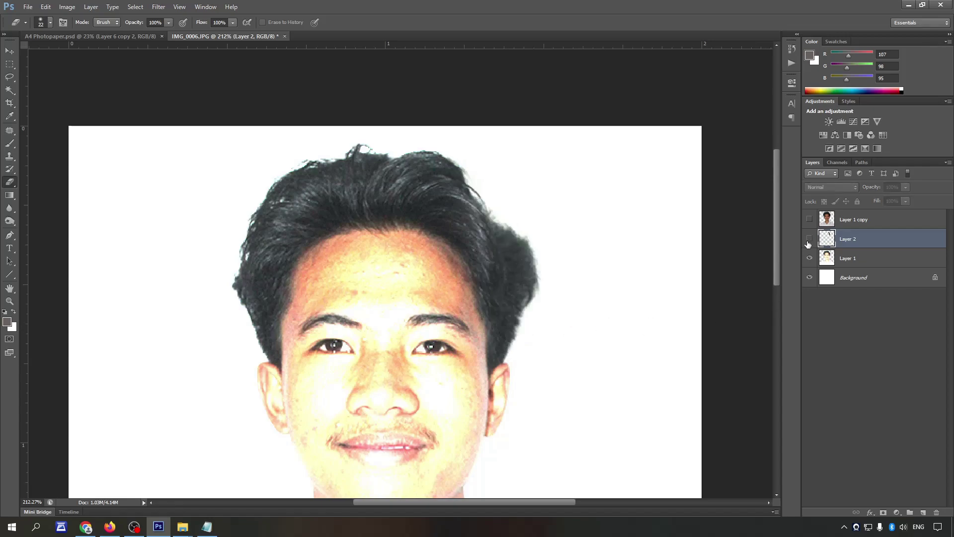
key(v)
drag(511, 297, 512, 296)
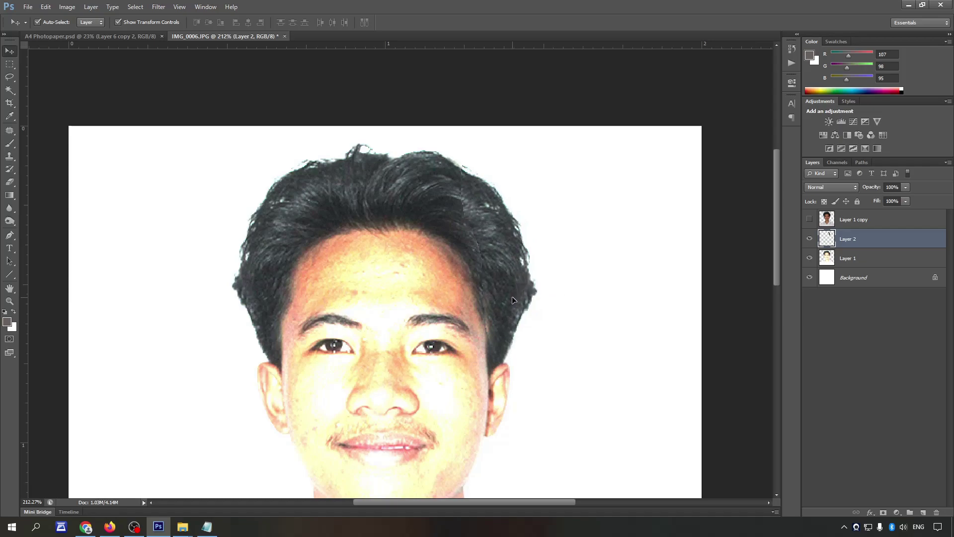
scroll(485, 291, up, 3)
click(867, 283)
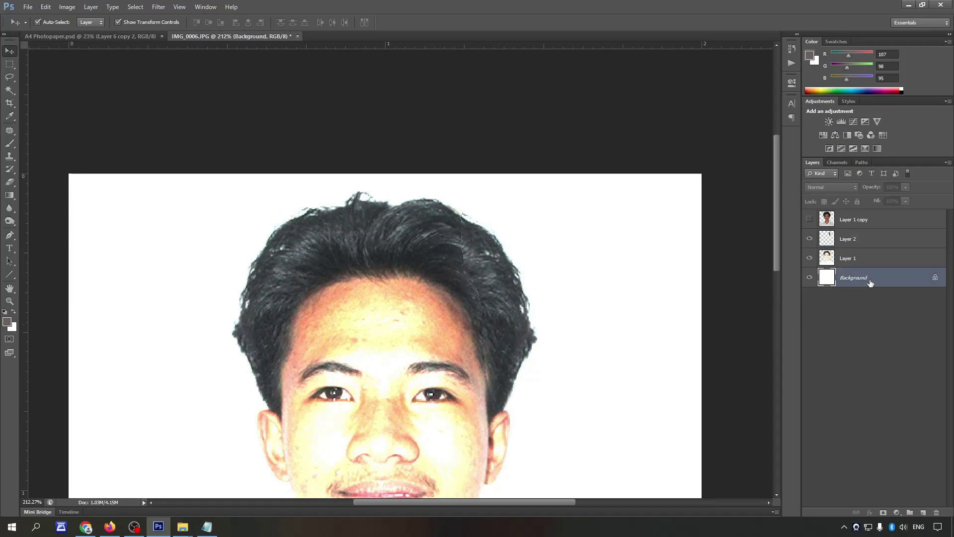
click(850, 239)
Step: Clean the hair patch seam with the Eraser and Clone Stamp, removing the top-right grey smudge
key(e)
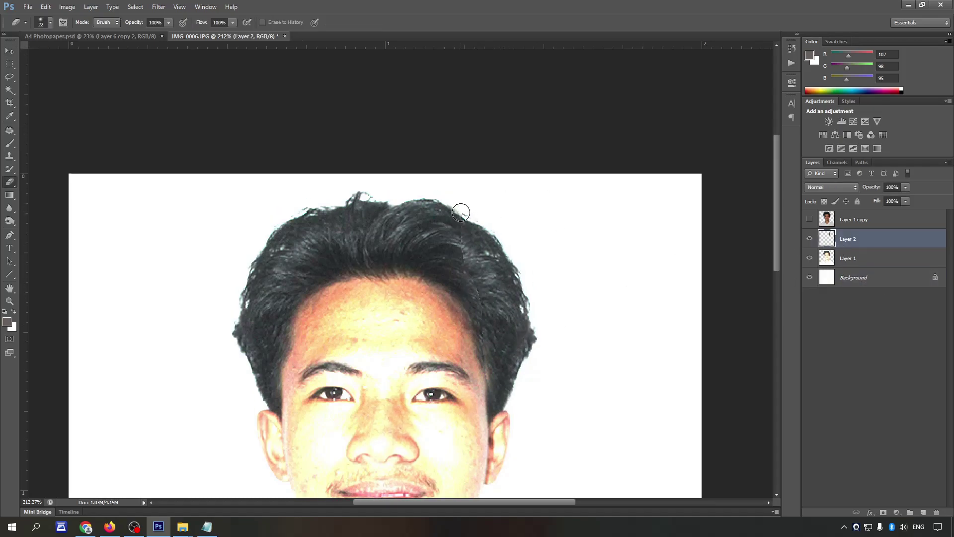
drag(467, 213, 469, 274)
key(ctrl+z)
alt+scroll(464, 239, up, 3)
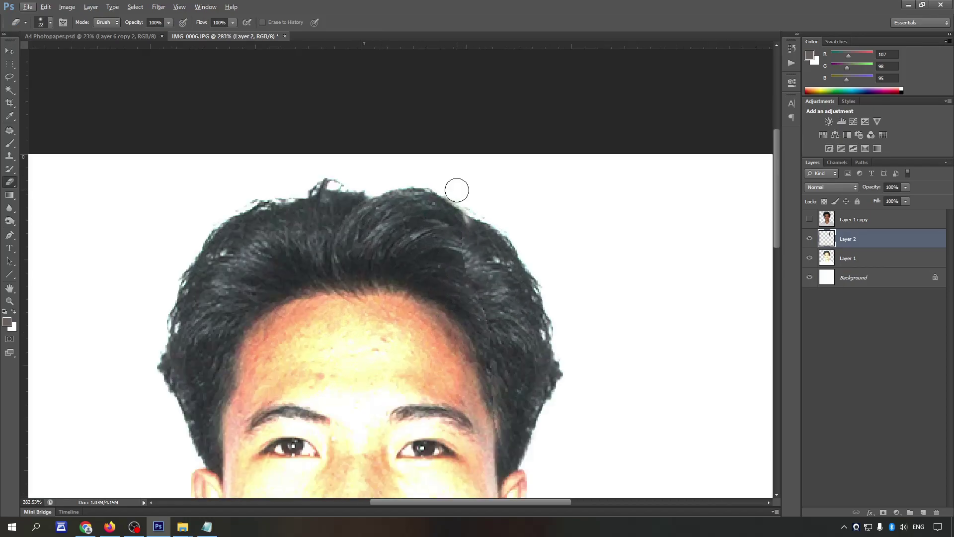
key(s)
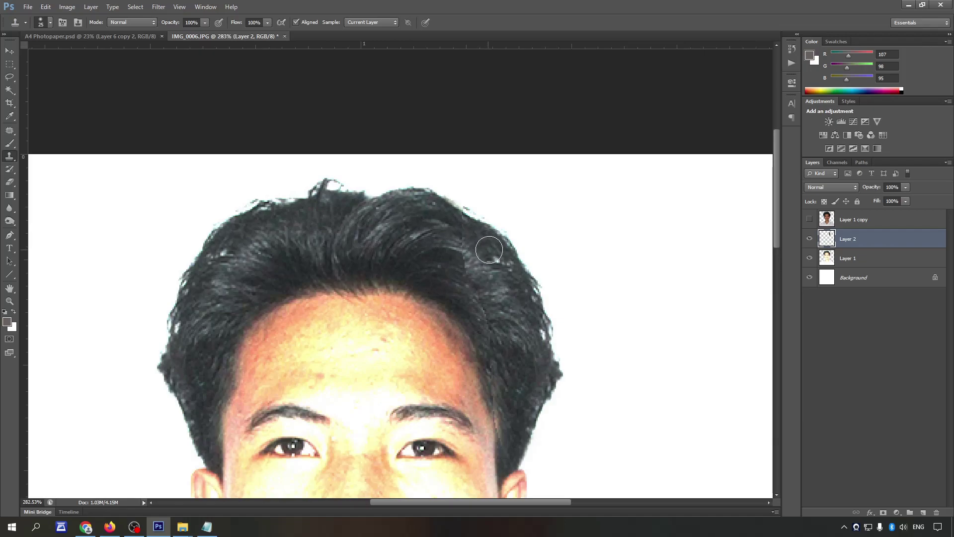
click(464, 230)
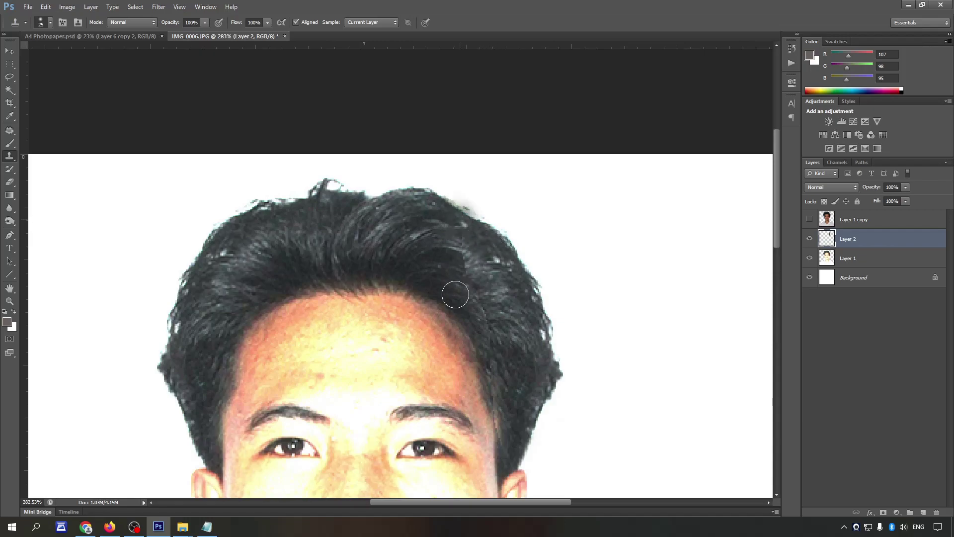
key(e)
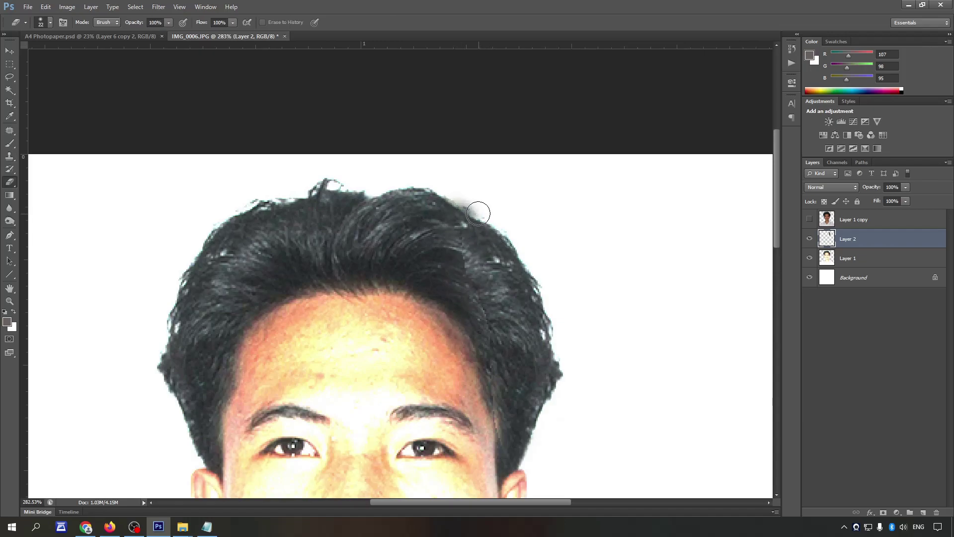
drag(458, 194, 524, 211)
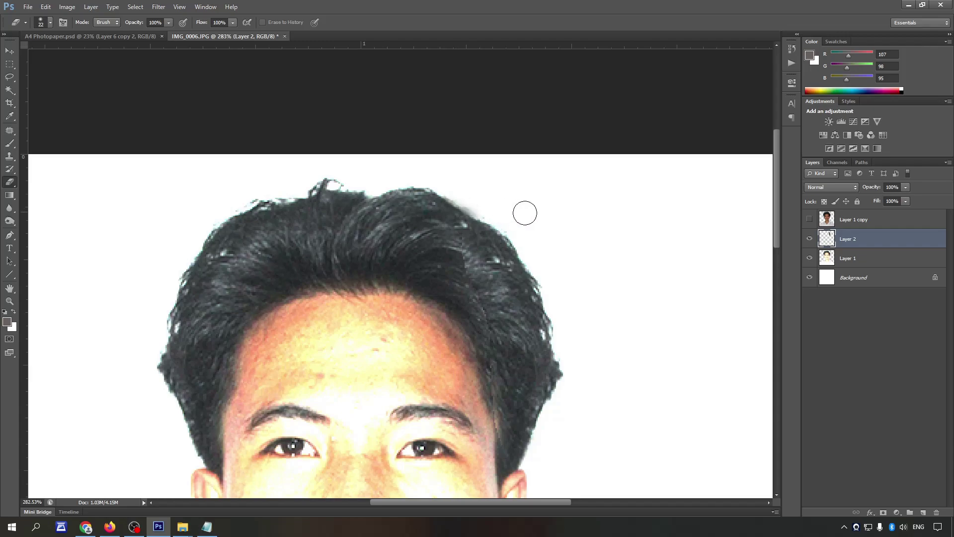
Step: Merge the face layer and the hair patch layer into one
scroll(561, 212, down, 2)
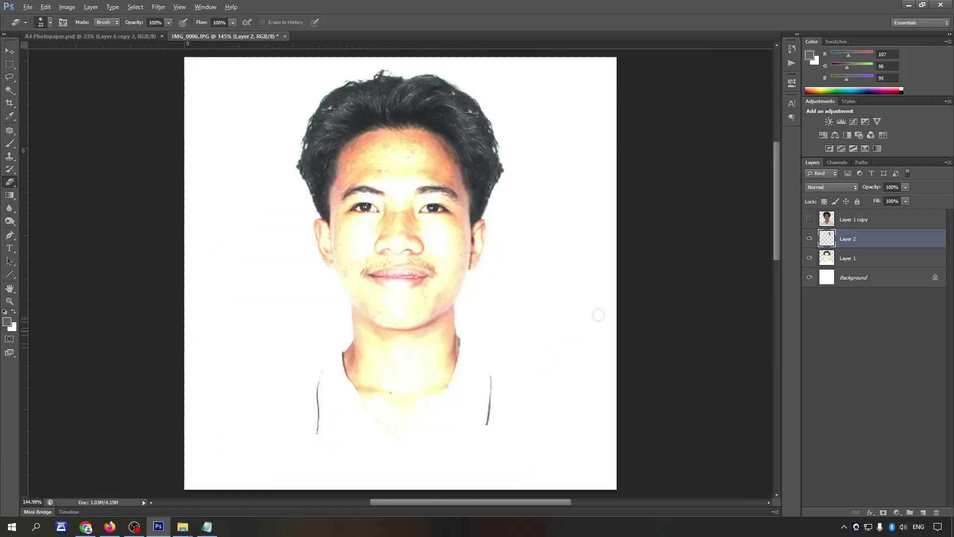
scroll(599, 315, down, 3)
scroll(689, 232, up, 2)
shift+click(860, 261)
key(ctrl+e)
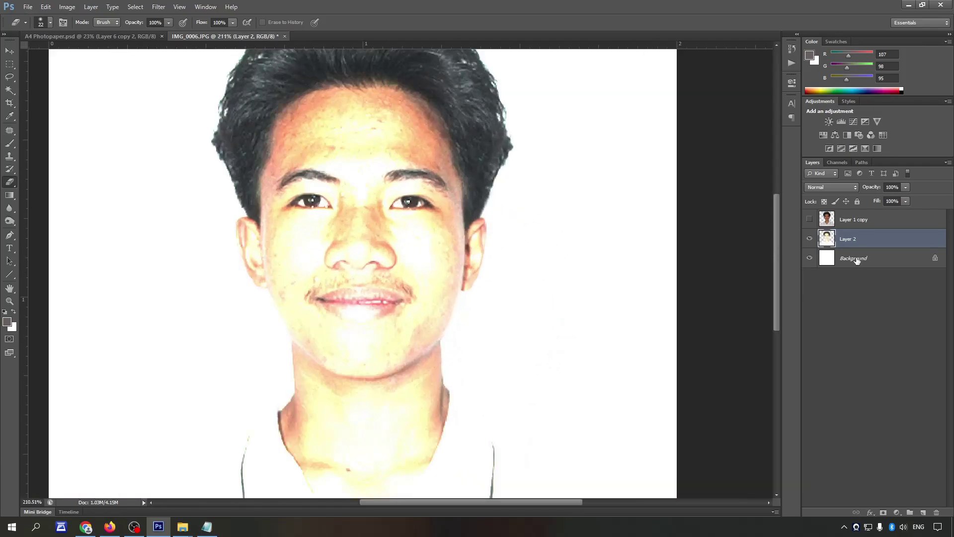
Step: On Layer 1 copy, erase the grey along the right hair edge with a size-30 eraser
click(810, 220)
click(853, 219)
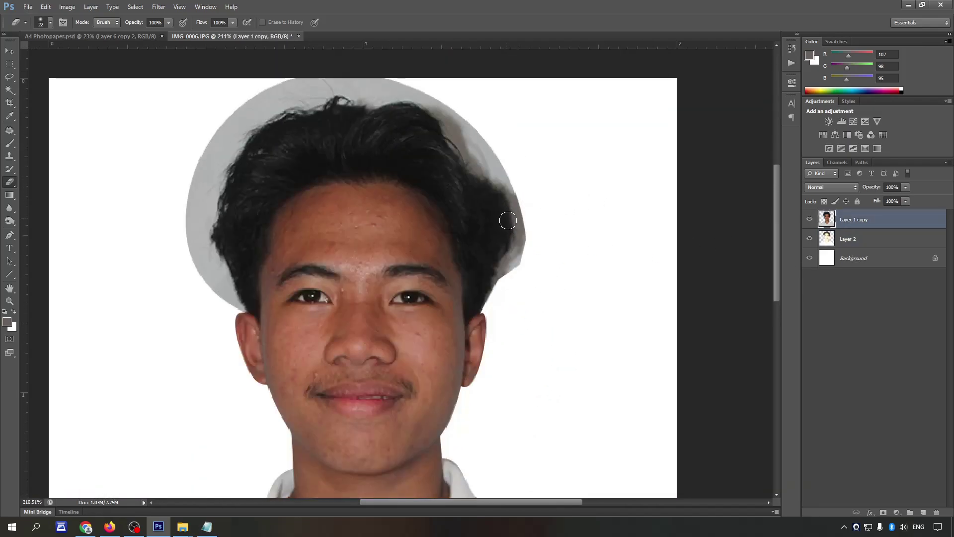
scroll(514, 234, up, 1)
scroll(515, 234, down, 2)
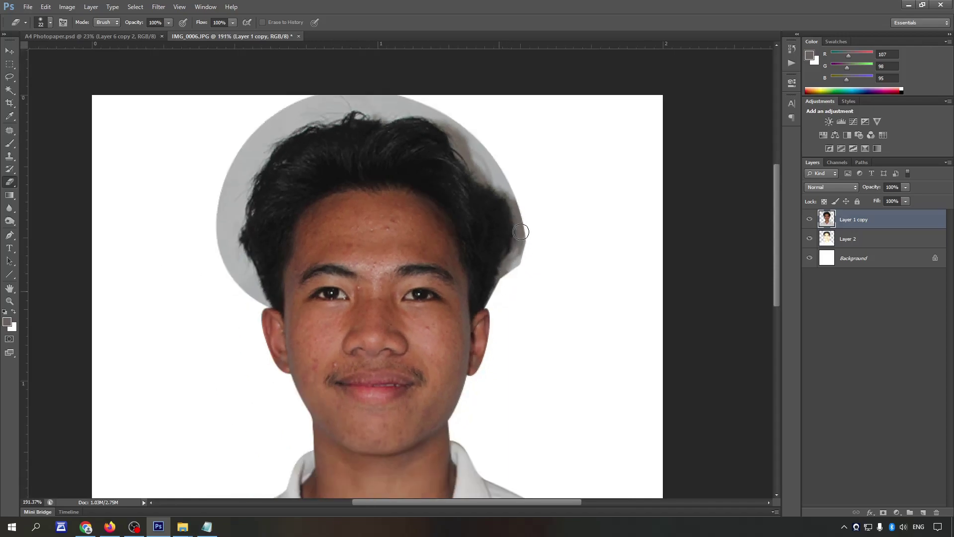
scroll(504, 287, up, 2)
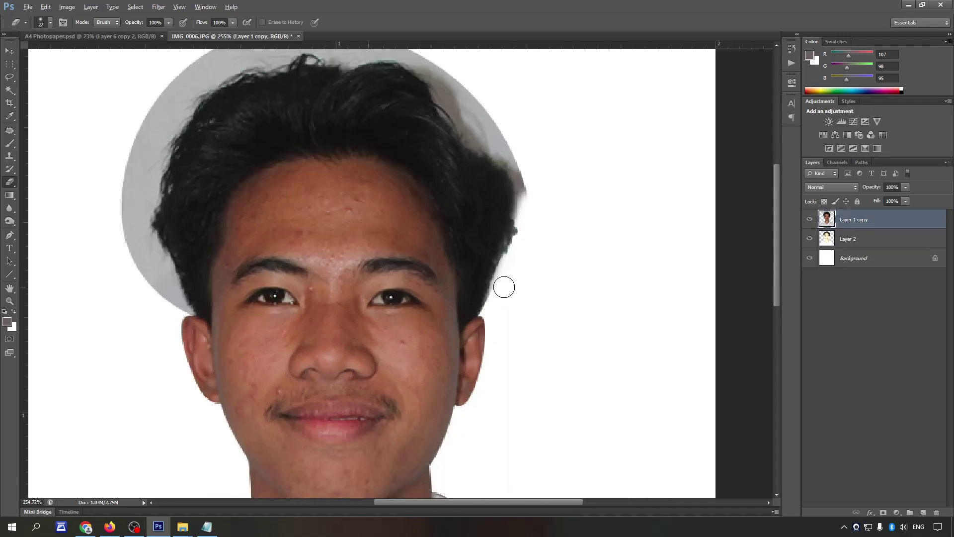
scroll(504, 287, down, 2)
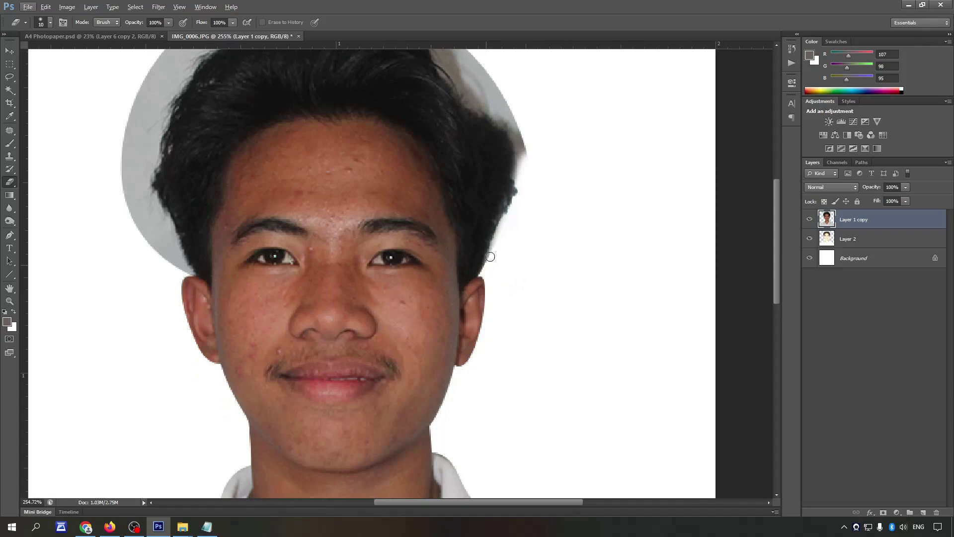
scroll(507, 217, up, 5)
key(bracketright)
key(bracketright)
drag(484, 172, 529, 264)
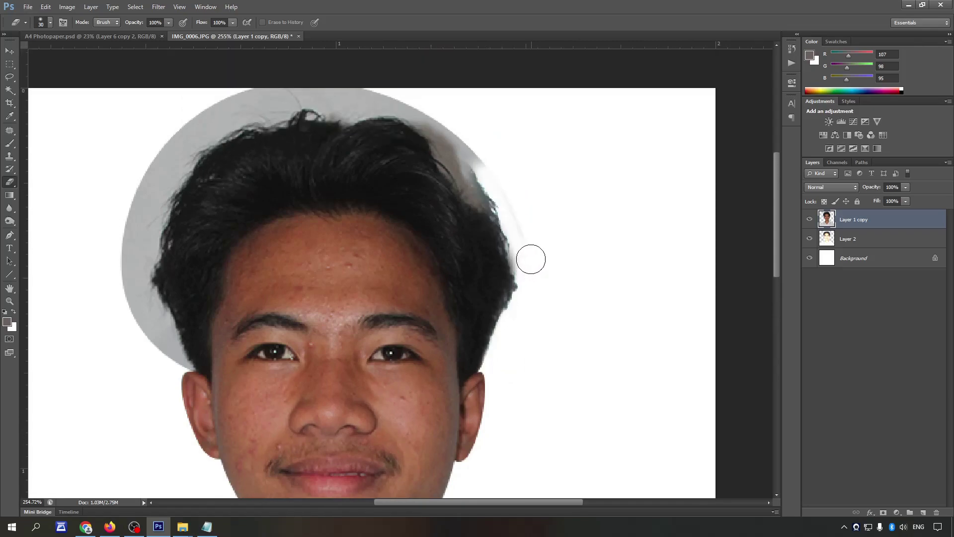
Step: Erase the grey halo along the upper-right, top and upper-left of the hair
scroll(522, 313, up, 3)
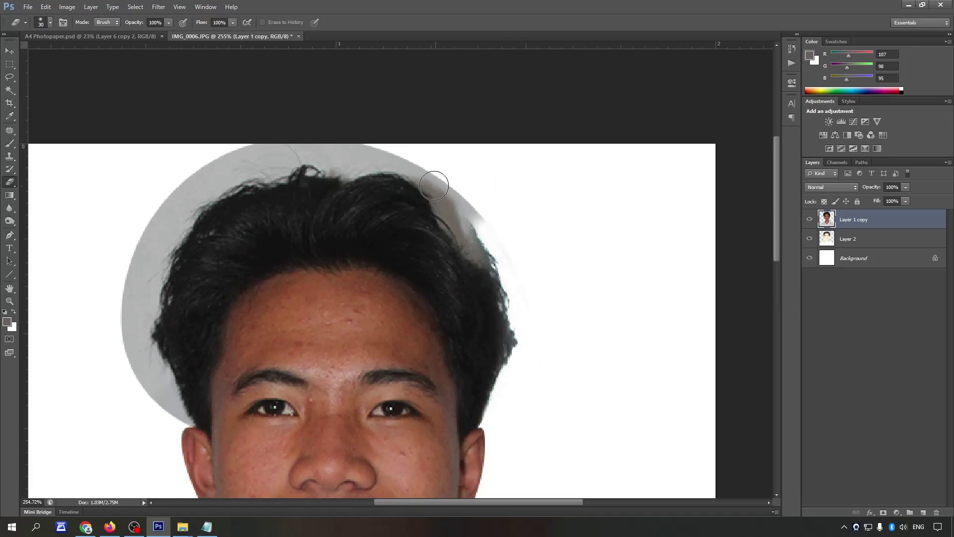
drag(464, 227, 447, 185)
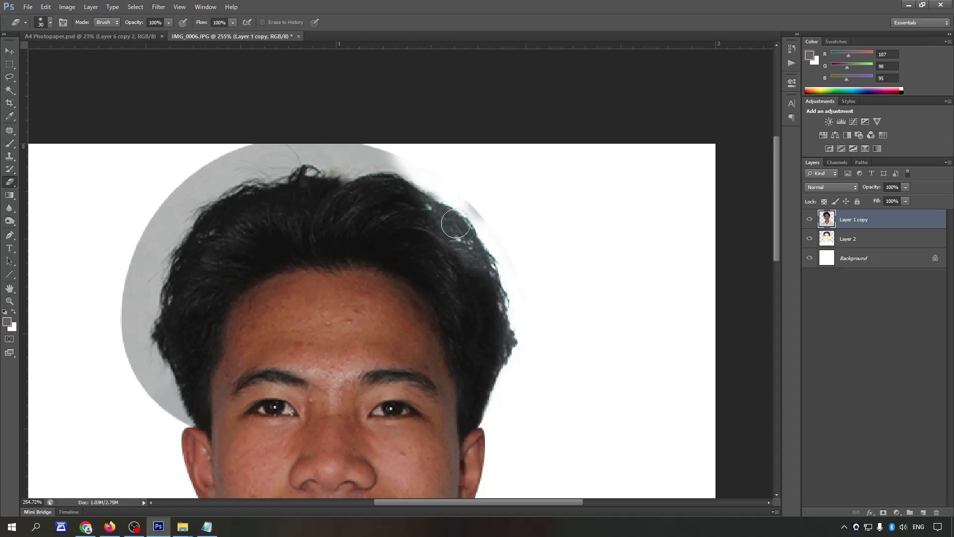
mouse_move(475, 220)
mouse_down()
mouse_move(481, 206)
mouse_move(543, 276)
mouse_up()
drag(338, 160, 400, 155)
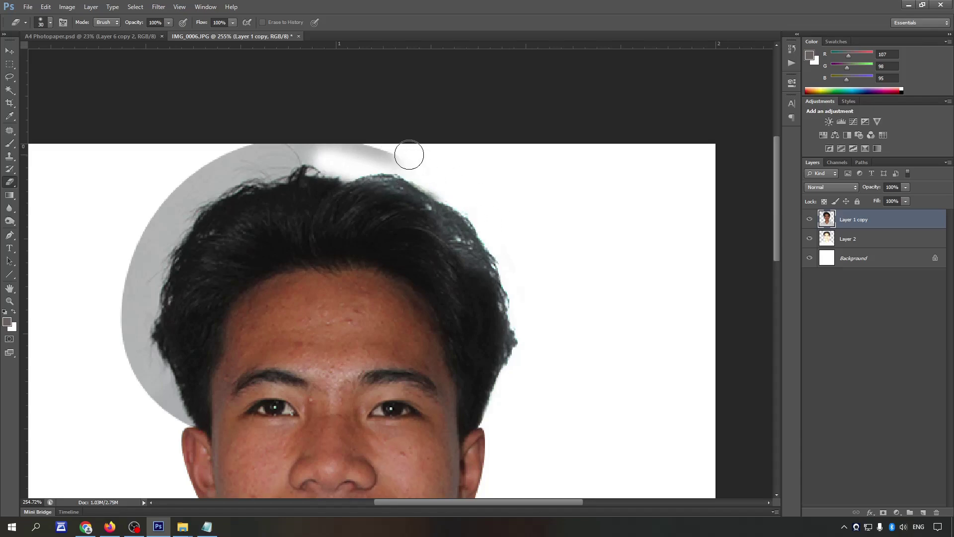
mouse_move(388, 145)
mouse_down()
mouse_move(294, 157)
mouse_move(362, 160)
mouse_move(151, 186)
mouse_up()
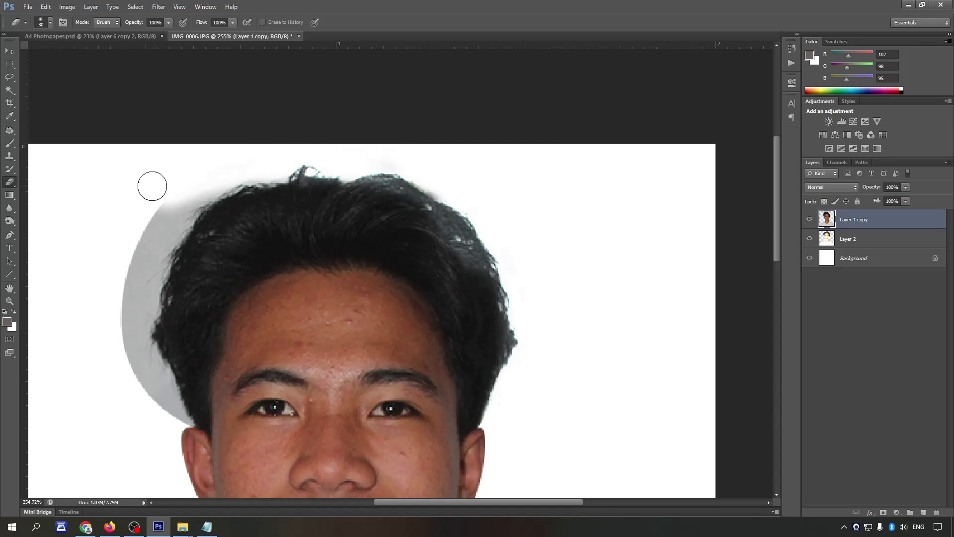
mouse_move(285, 163)
mouse_down()
mouse_move(209, 181)
mouse_move(162, 226)
mouse_move(234, 173)
mouse_move(104, 284)
mouse_move(162, 245)
mouse_move(158, 260)
mouse_move(160, 237)
mouse_up()
Step: With a smaller eraser, whiten the grey halo left of the hair, undoing a bad stroke
scroll(160, 238, down, 3)
key(bracketleft)
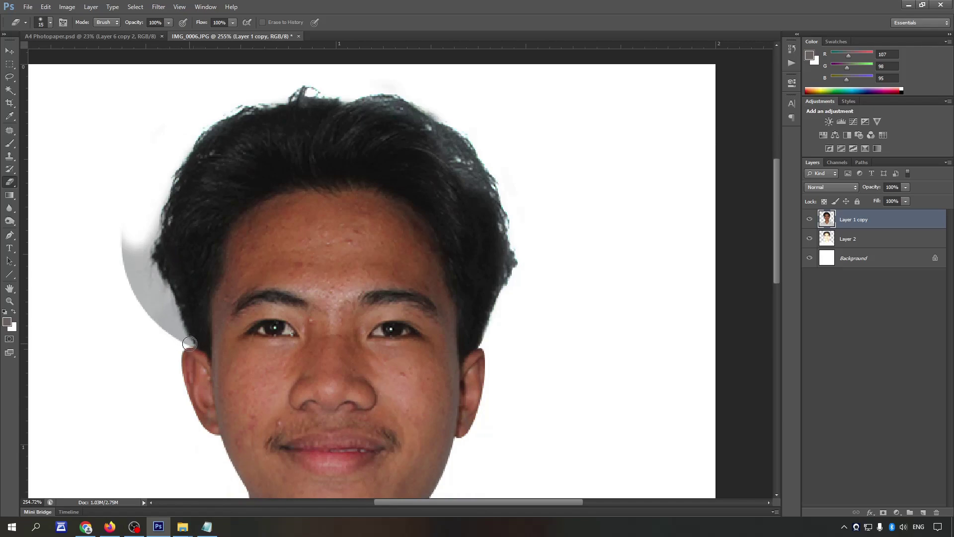
drag(142, 293, 141, 292)
key(bracketright)
key(ctrl+z)
scroll(190, 342, down, 3)
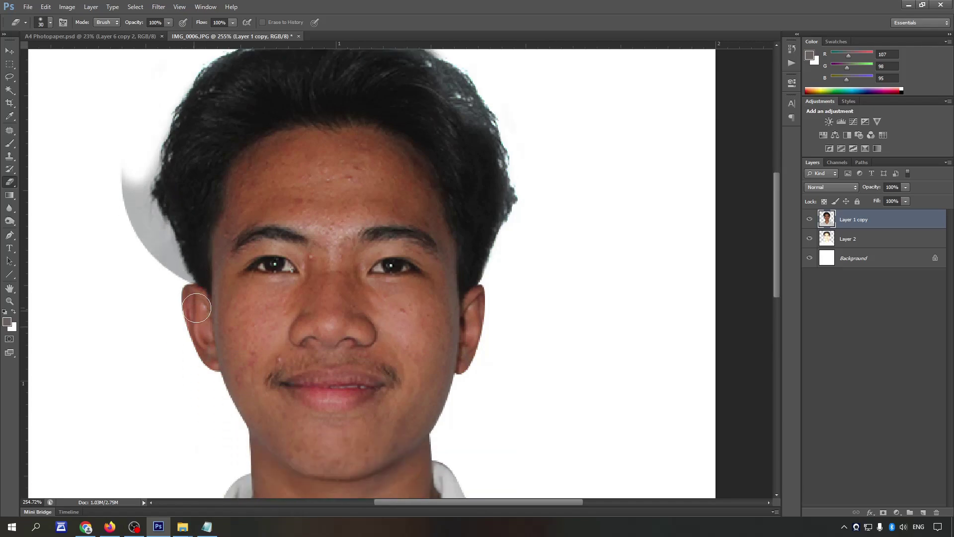
key(bracketleft)
key(bracketleft)
key(bracketleft)
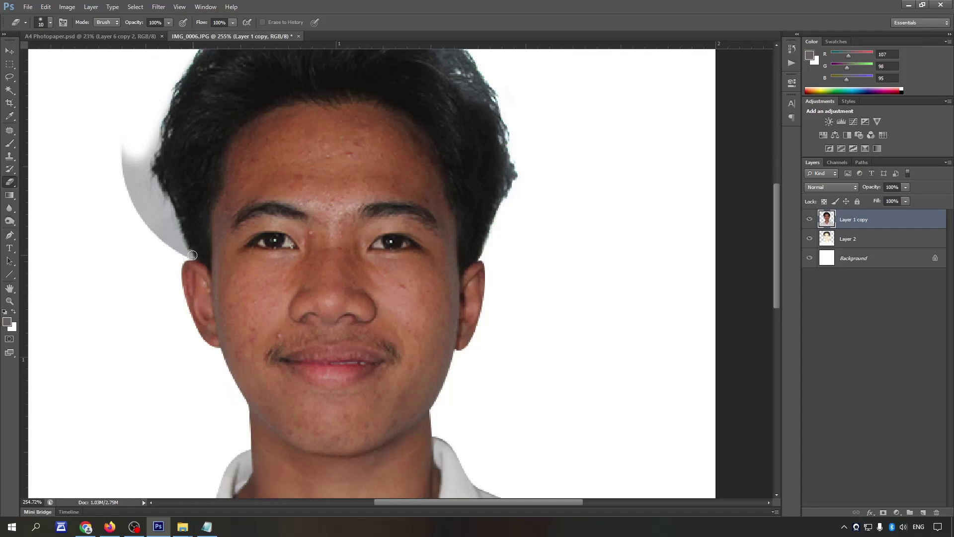
scroll(192, 255, up, 3)
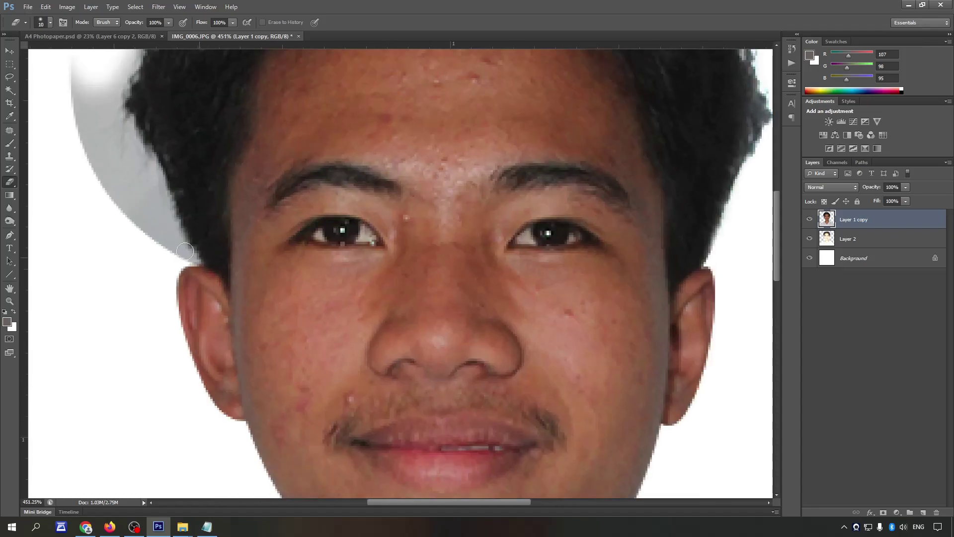
drag(154, 226, 196, 256)
Step: Erase the grey halo from the ear up along the left hair edge
scroll(190, 296, up, 2)
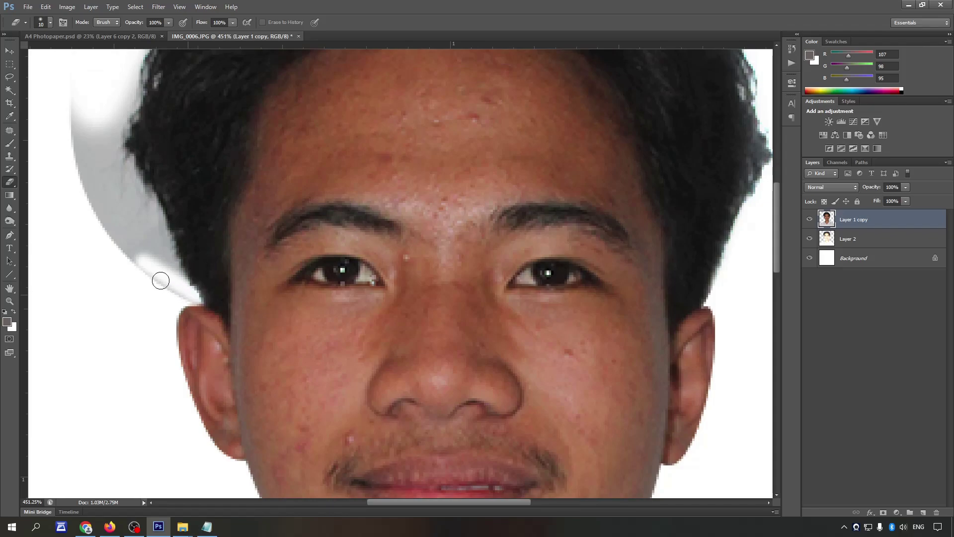
drag(106, 235, 182, 296)
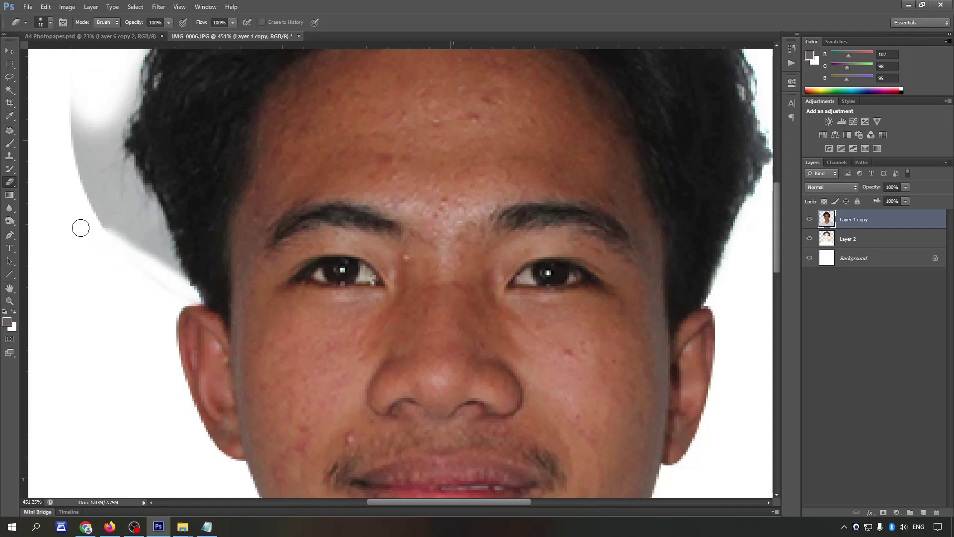
scroll(164, 302, up, 2)
key(bracketright)
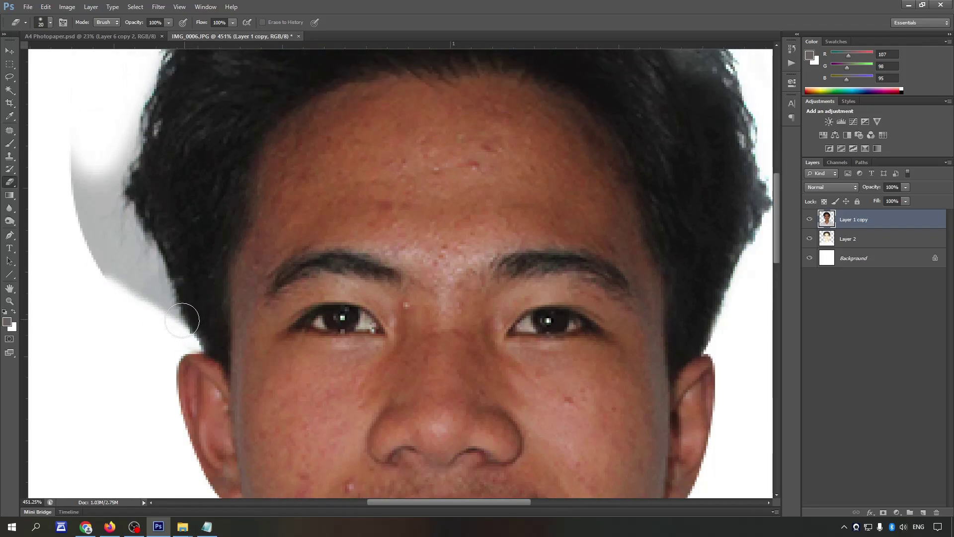
drag(183, 320, 113, 144)
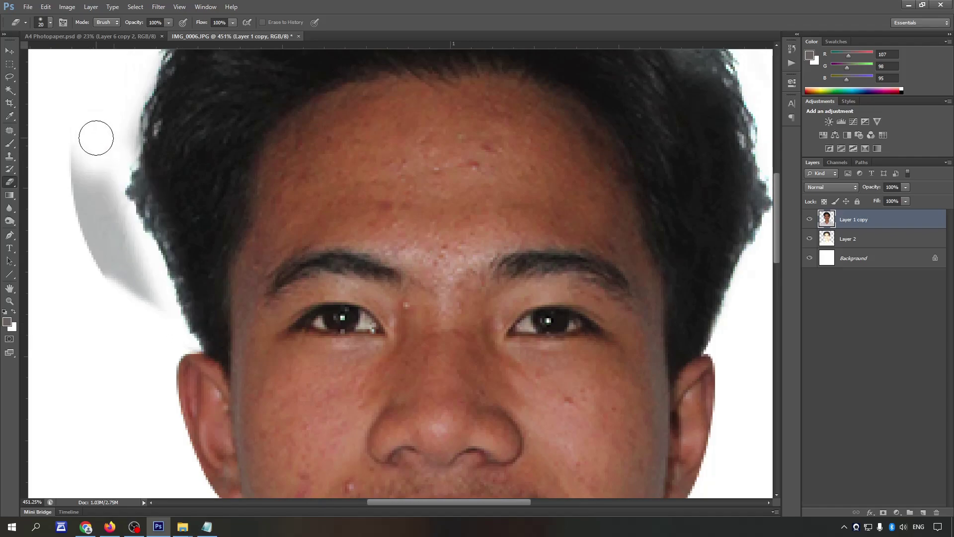
key(ctrl+z)
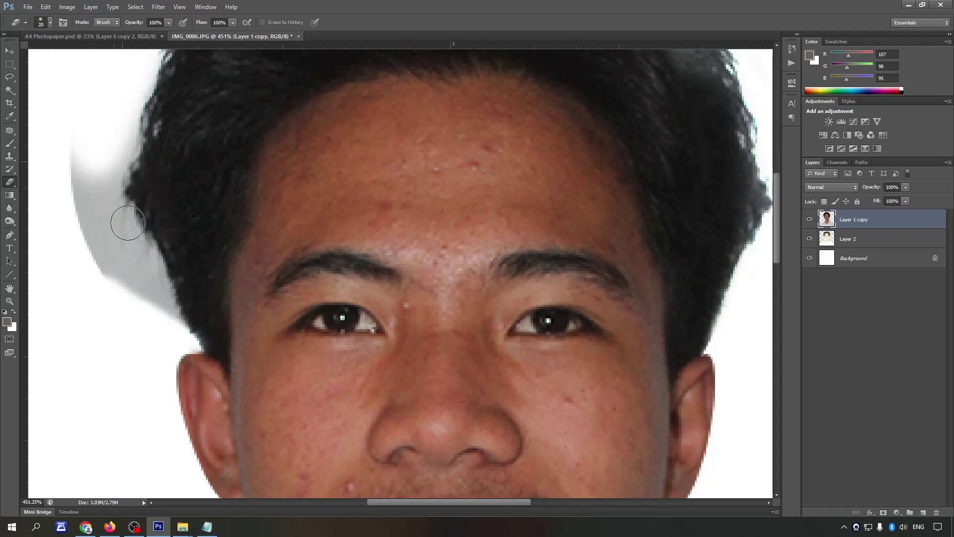
drag(128, 220, 170, 316)
Step: Erase the remaining grey halo to the left of the hair
scroll(175, 277, down, 1)
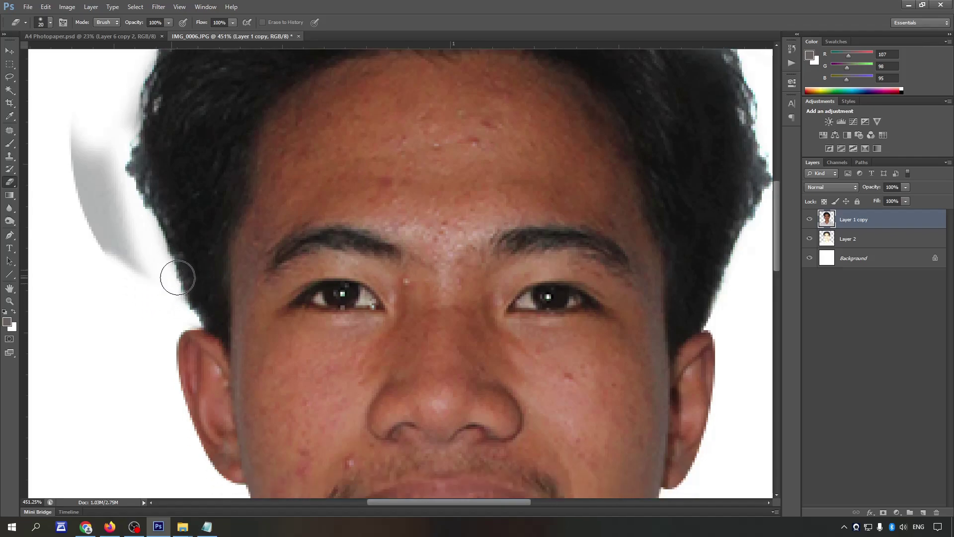
scroll(175, 277, down, 1)
key(bracketleft)
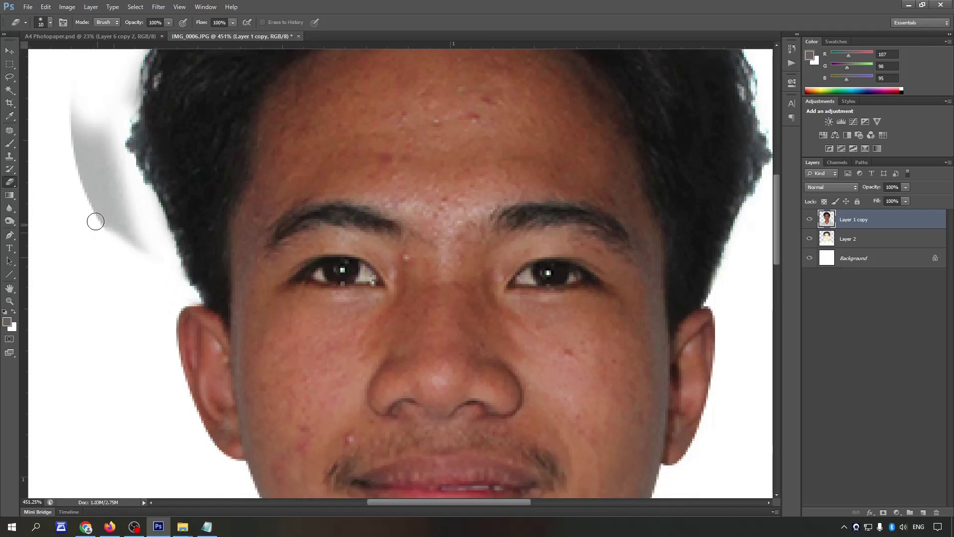
scroll(85, 198, up, 2)
key(bracketright)
key(bracketright)
key(bracketright)
drag(127, 274, 124, 283)
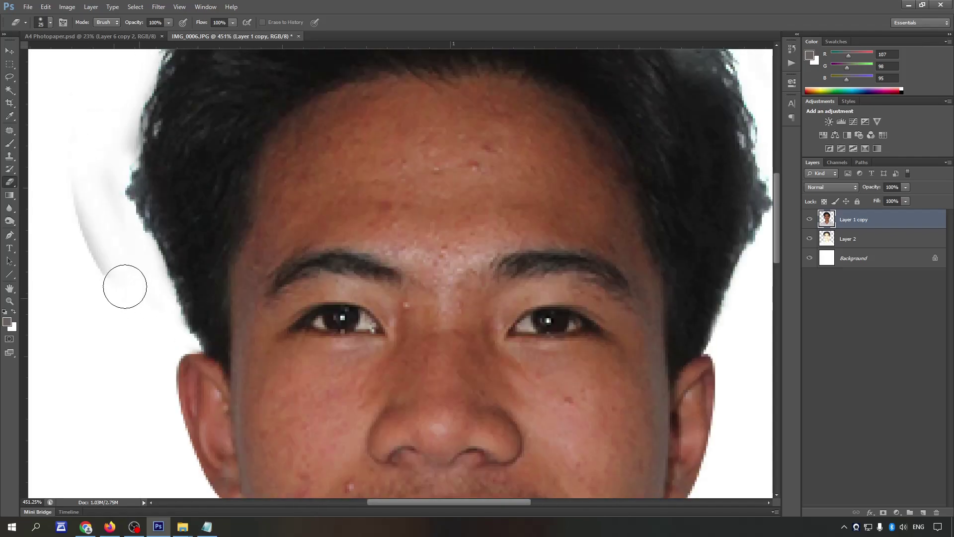
scroll(175, 268, down, 5)
scroll(398, 205, up, 1)
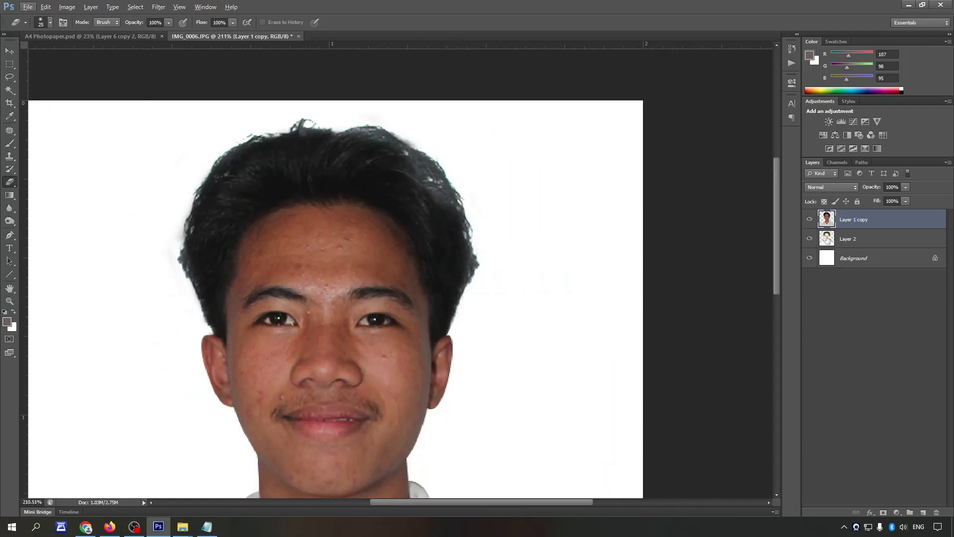
scroll(436, 142, up, 1)
scroll(418, 130, up, 1)
Step: Select Layer 2 and switch the eraser to a hard-edged round brush
click(811, 221)
click(850, 241)
scroll(418, 137, up, 1)
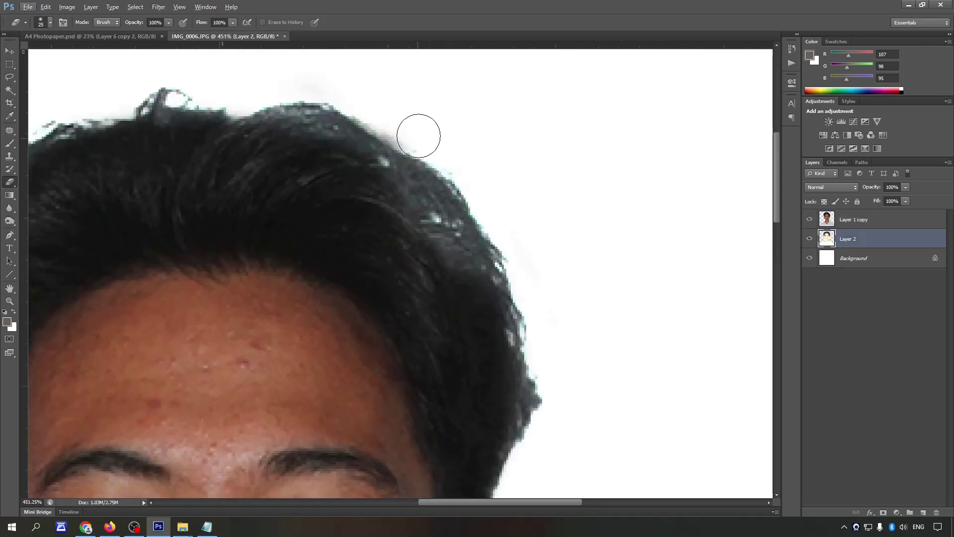
right_click(418, 137)
click(455, 197)
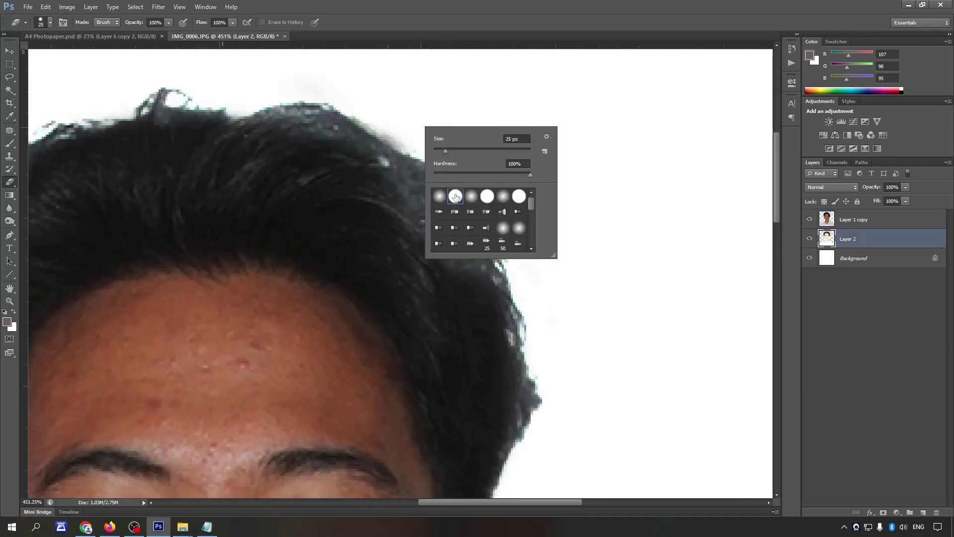
click(440, 197)
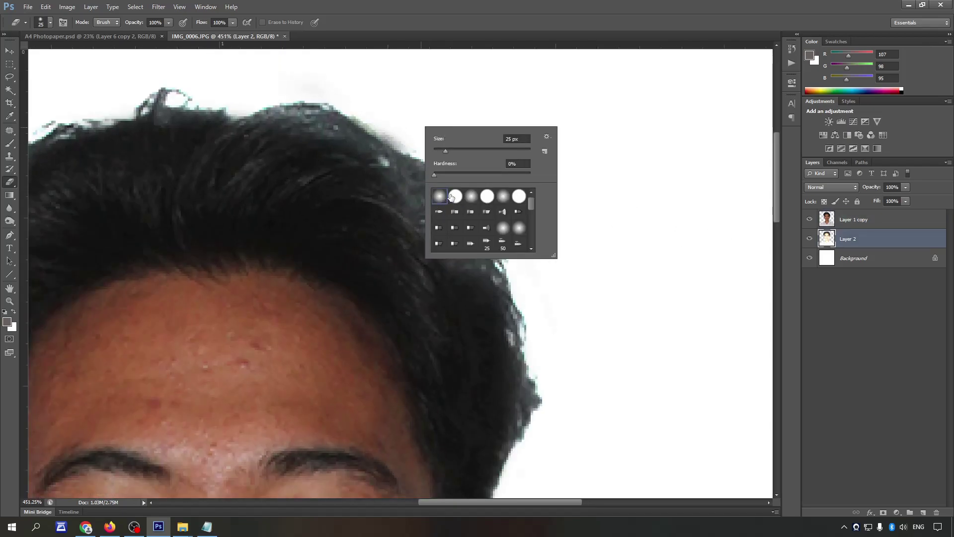
click(456, 196)
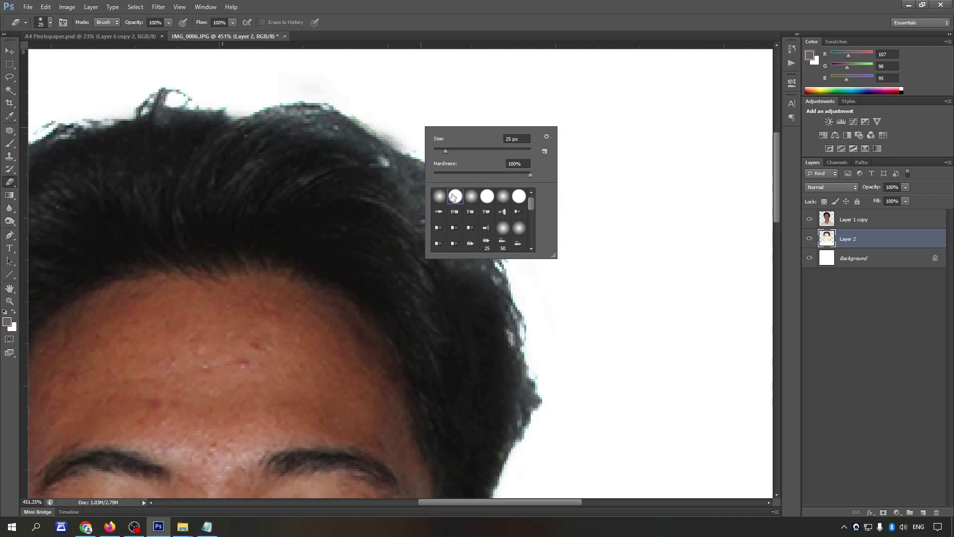
click(396, 97)
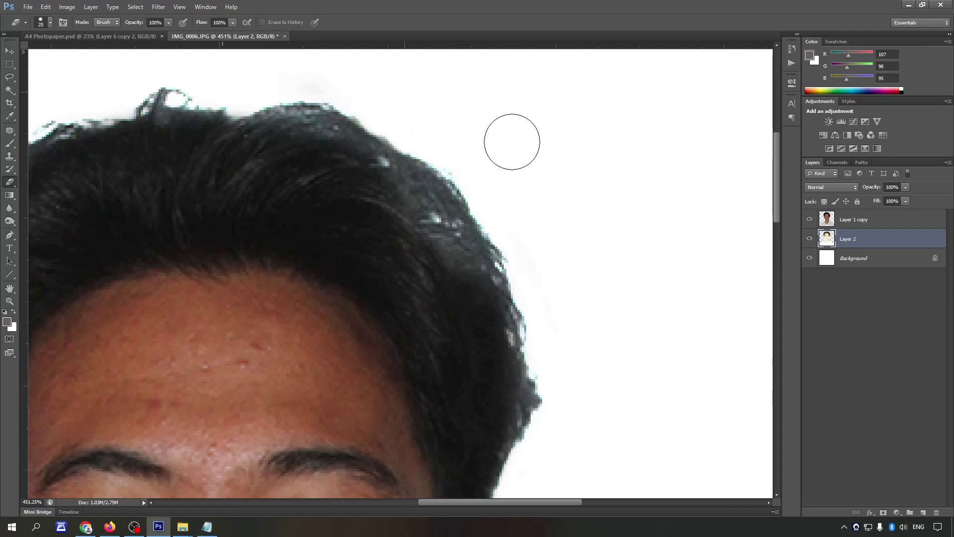
Step: Merge Layer 1 copy and Layer 2 into a single portrait layer
scroll(577, 260, down, 2)
scroll(491, 226, down, 3)
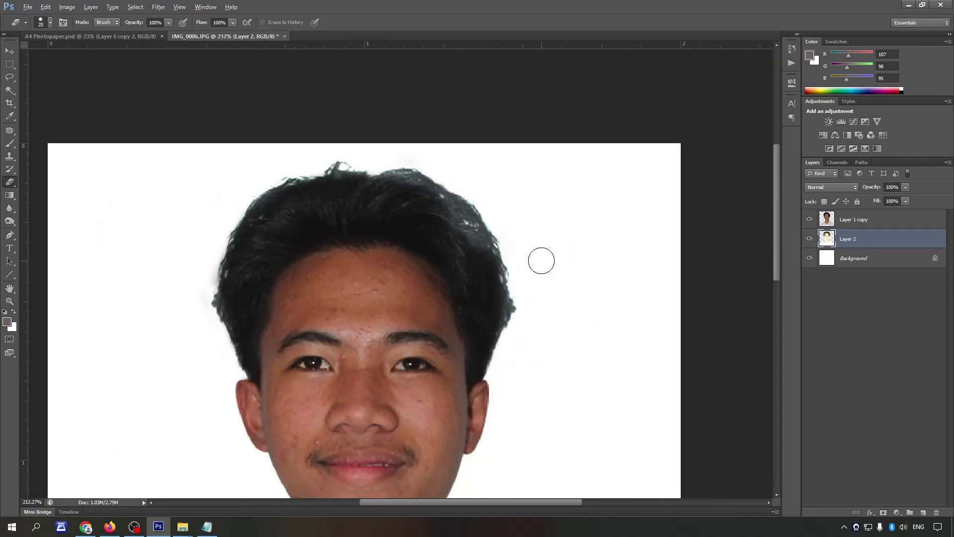
scroll(541, 260, up, 3)
scroll(497, 261, down, 1)
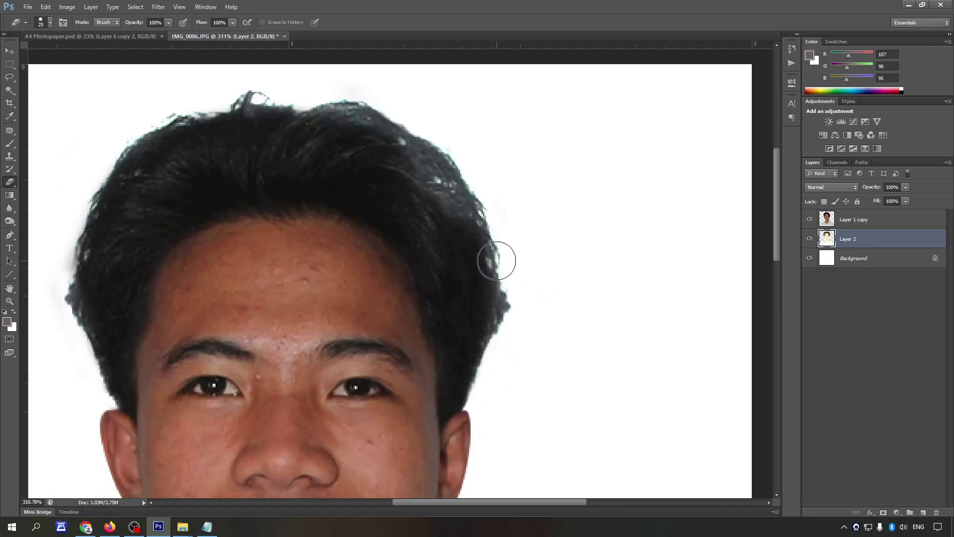
scroll(505, 256, down, 1)
ctrl+click(869, 219)
key(ctrl+e)
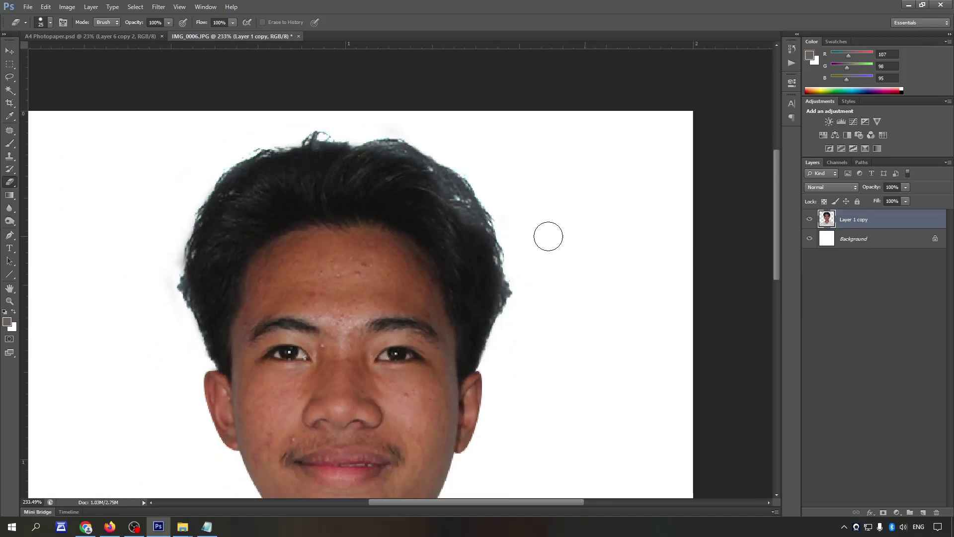
Step: Darken the right and top hair edges with the Burn tool
key(o)
mouse_move(480, 216)
mouse_down()
mouse_move(411, 159)
mouse_move(169, 207)
mouse_move(174, 295)
mouse_move(174, 255)
mouse_move(207, 262)
mouse_move(184, 262)
mouse_up()
mouse_move(349, 188)
mouse_down()
mouse_move(415, 164)
mouse_move(490, 179)
mouse_up()
key(ctrl+minus)
scroll(517, 190, down, 3)
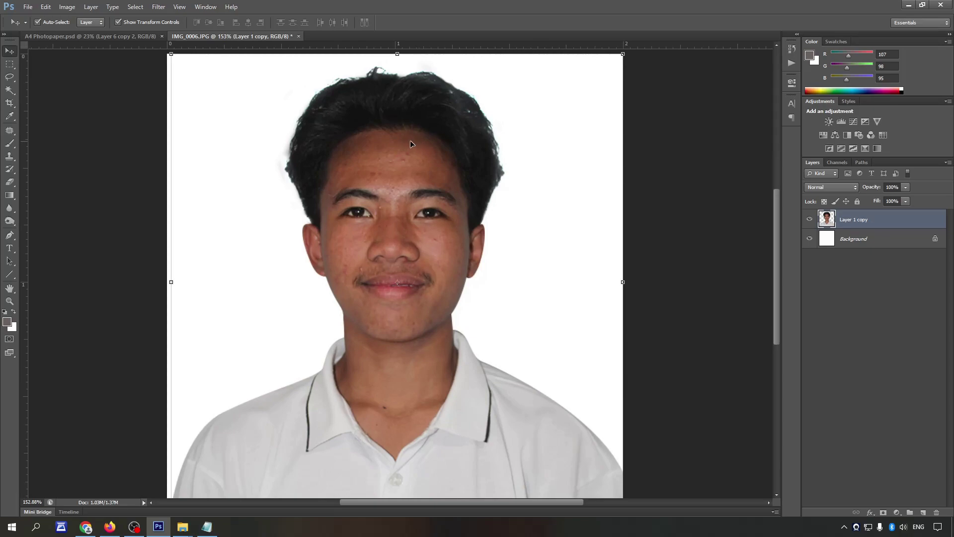
scroll(318, 138, up, 1)
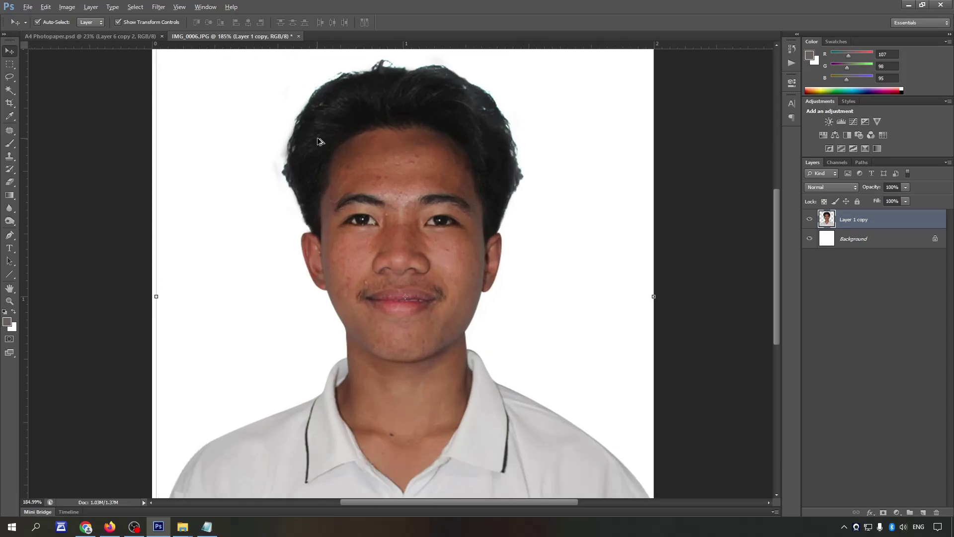
scroll(318, 138, up, 2)
key(o)
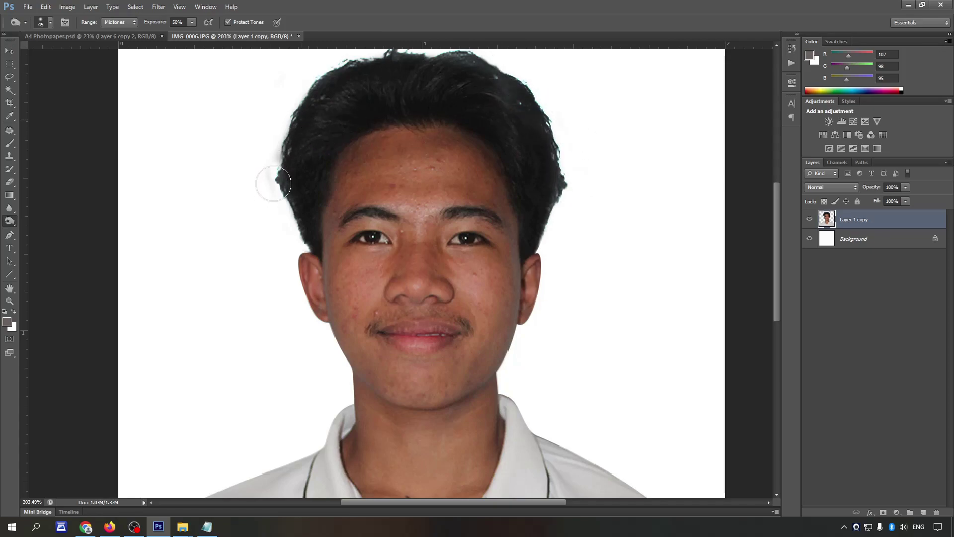
scroll(269, 121, up, 2)
scroll(275, 159, up, 6)
Step: Erase the leftover grey fringe beside the left hairline
key(e)
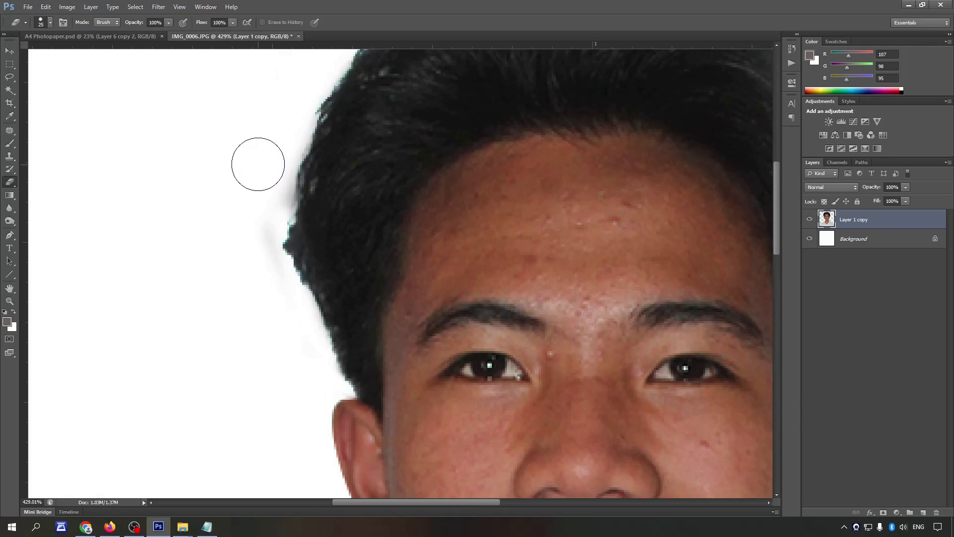
right_click(258, 162)
click(206, 138)
mouse_move(267, 153)
mouse_down()
mouse_move(242, 237)
mouse_move(252, 230)
mouse_up()
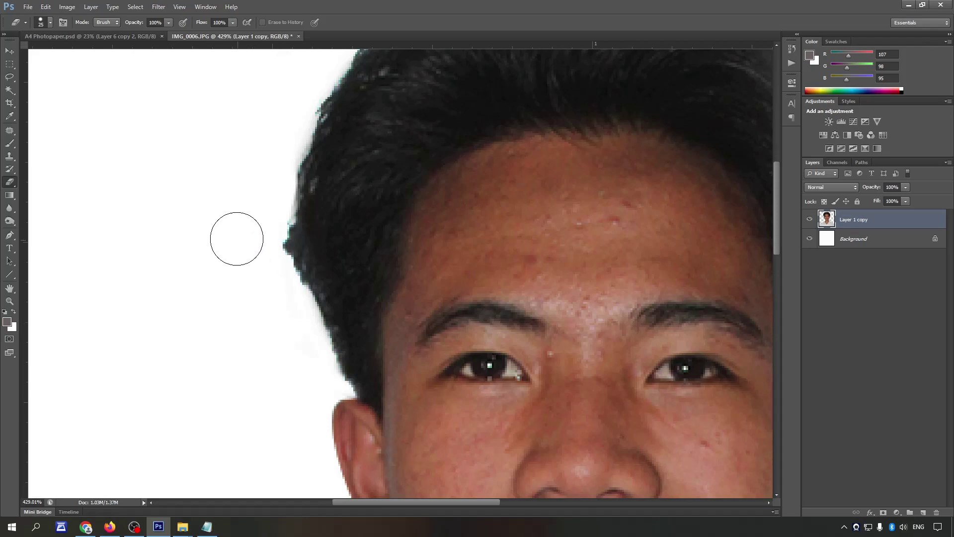
scroll(234, 237, down, 3)
scroll(351, 203, down, 2)
key(ctrl+m)
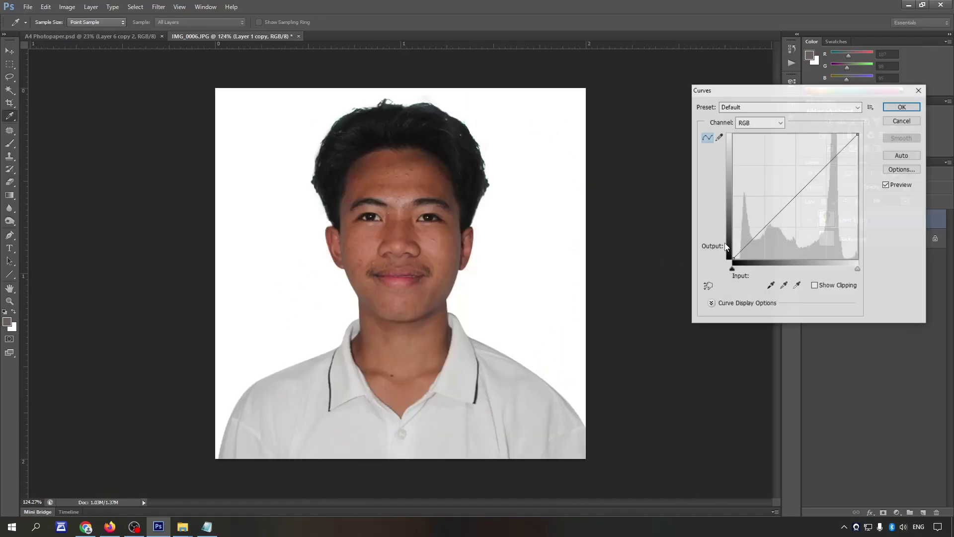
Step: Brighten the portrait with a Curves lift and a Brightness/Contrast value of 5
drag(793, 193, 790, 188)
key(Return)
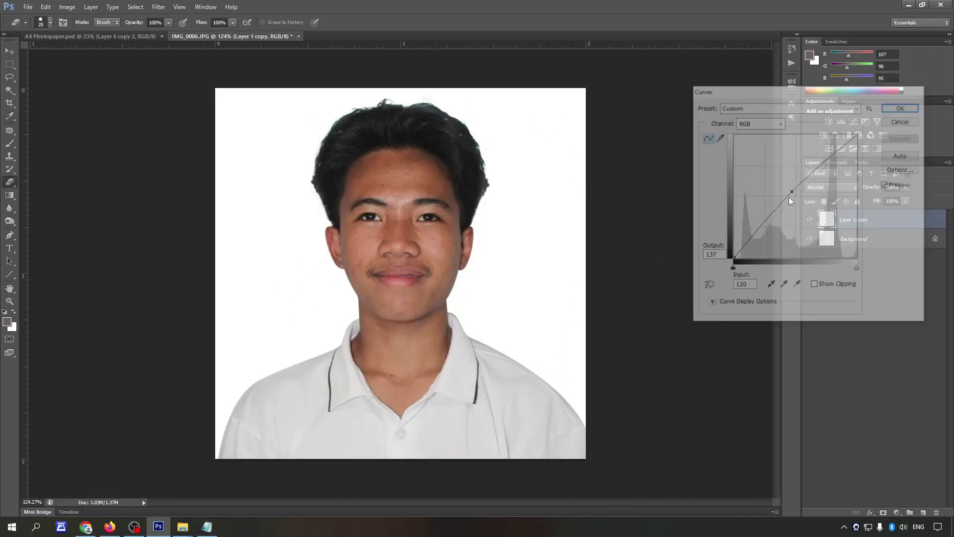
click(68, 6)
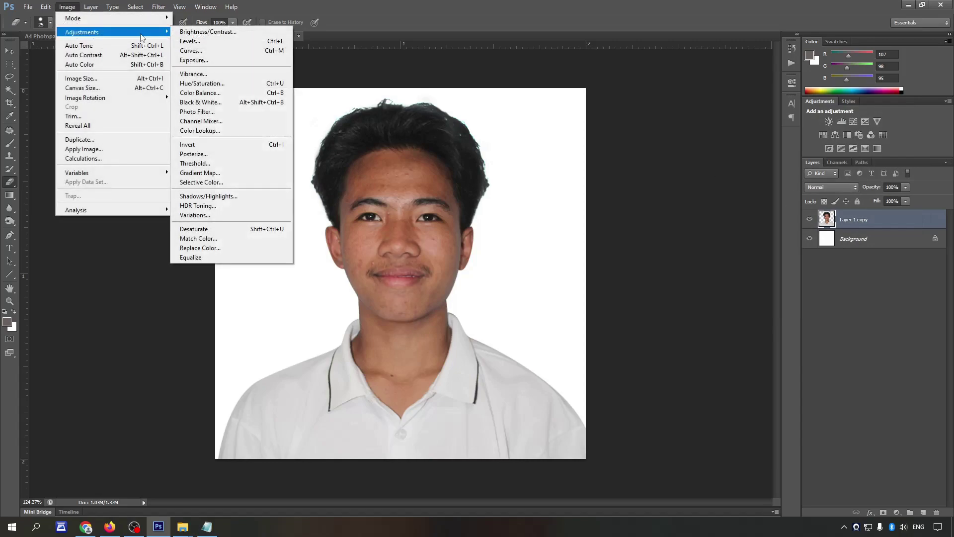
click(195, 34)
text(5)
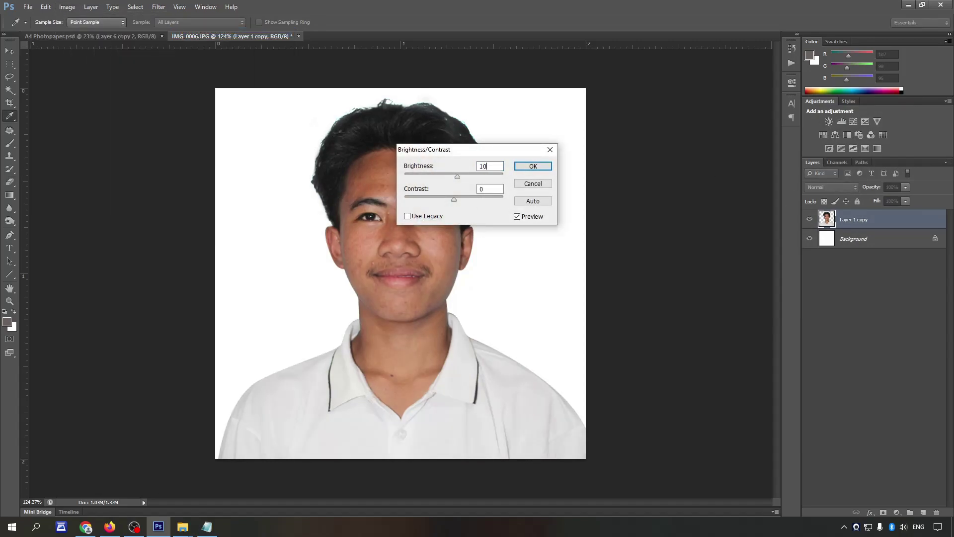
key(Return)
Step: Add a new layer above Background and move the white band layer above the portrait
key(m)
key(alt+bracketleft)
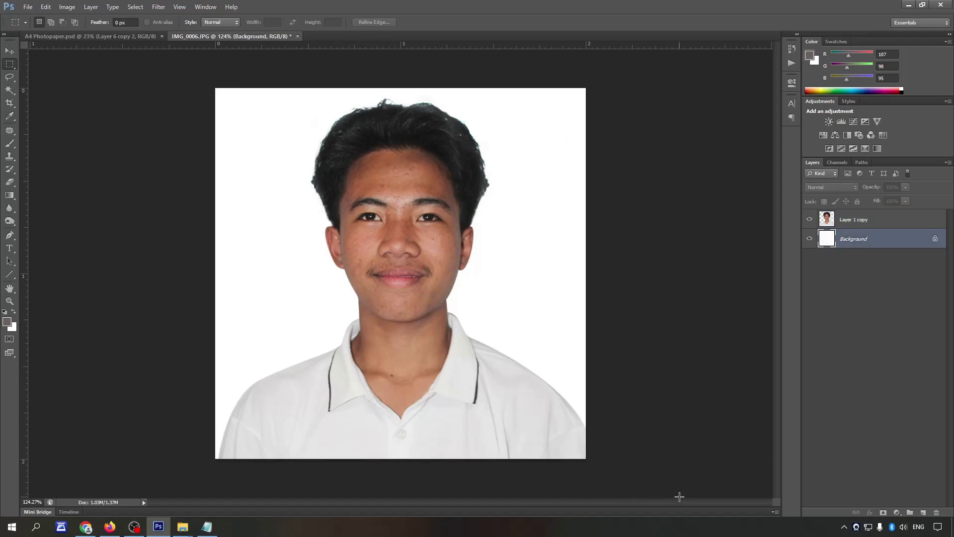
key(ctrl+shift+alt+n)
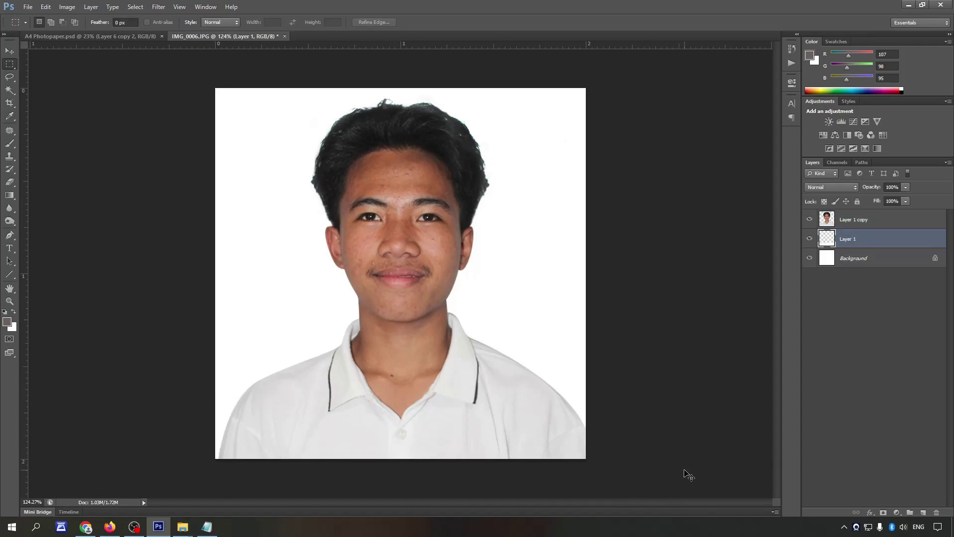
key(ctrl+bracketright)
key(v)
scroll(480, 281, down, 2)
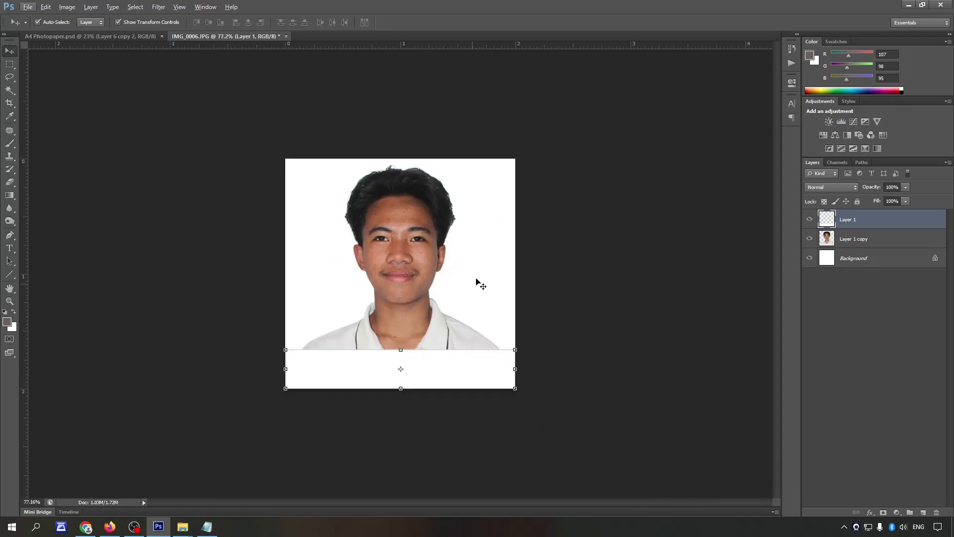
scroll(469, 266, up, 2)
Step: Pick the Dodge tool on the portrait layer, then select the white band layer again
click(875, 243)
scroll(565, 164, up, 3)
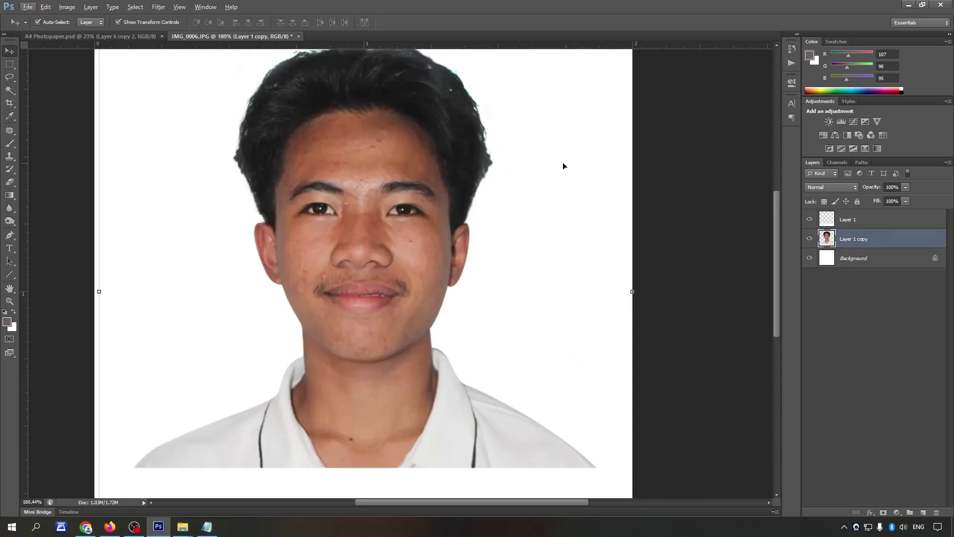
scroll(425, 126, up, 1)
key(o)
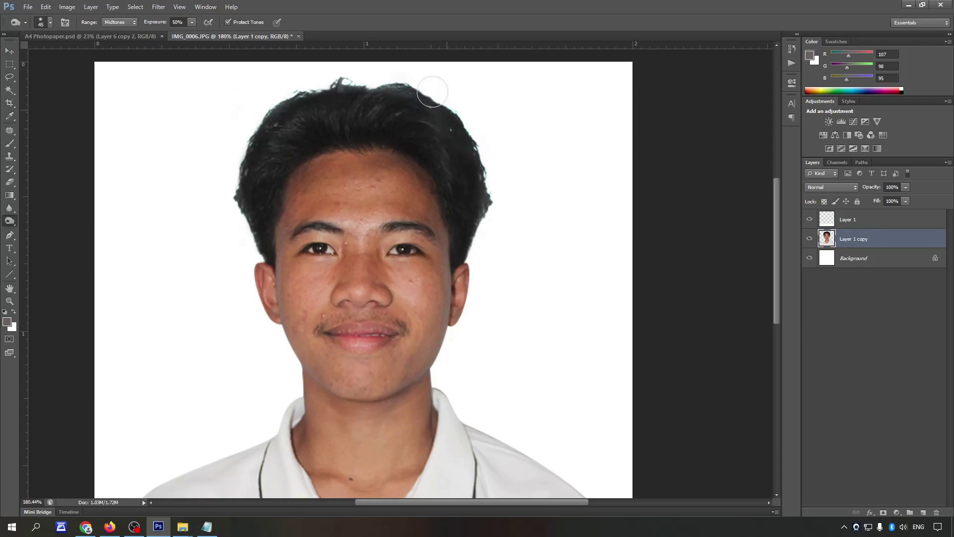
scroll(499, 163, down, 3)
click(864, 221)
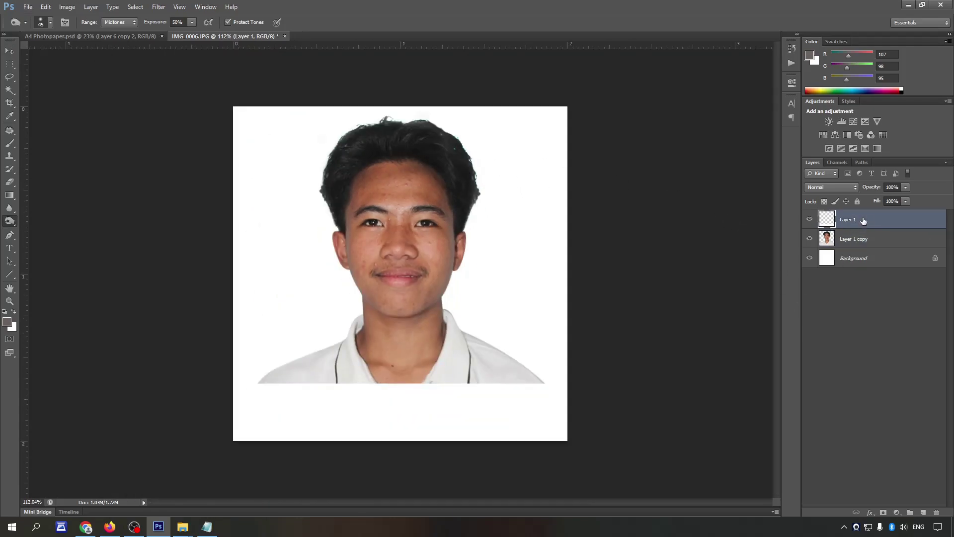
click(207, 526)
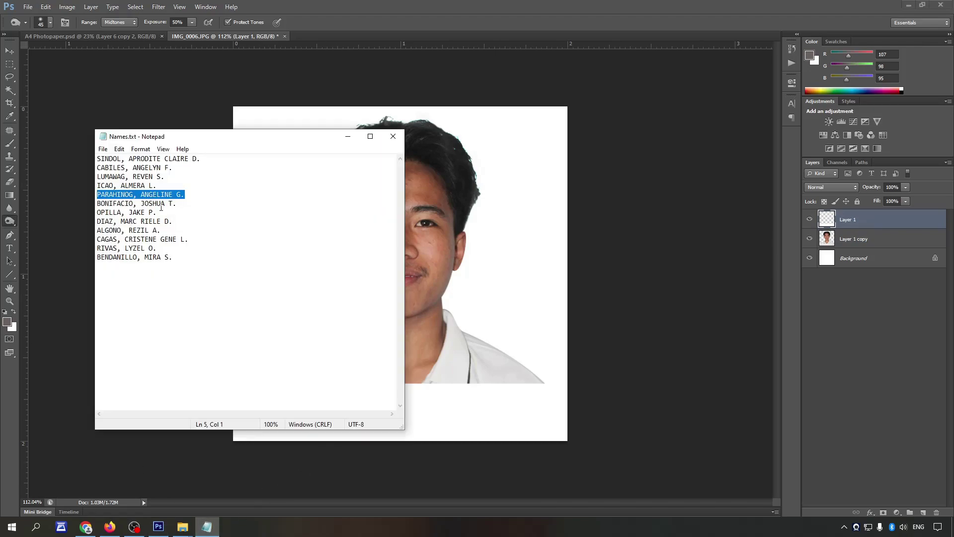
drag(184, 203, 78, 202)
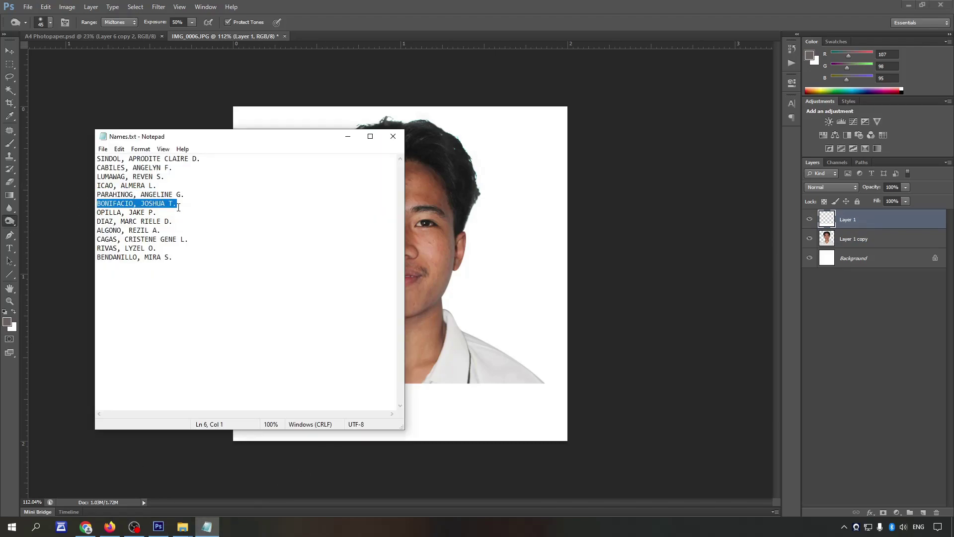
drag(166, 215, 78, 210)
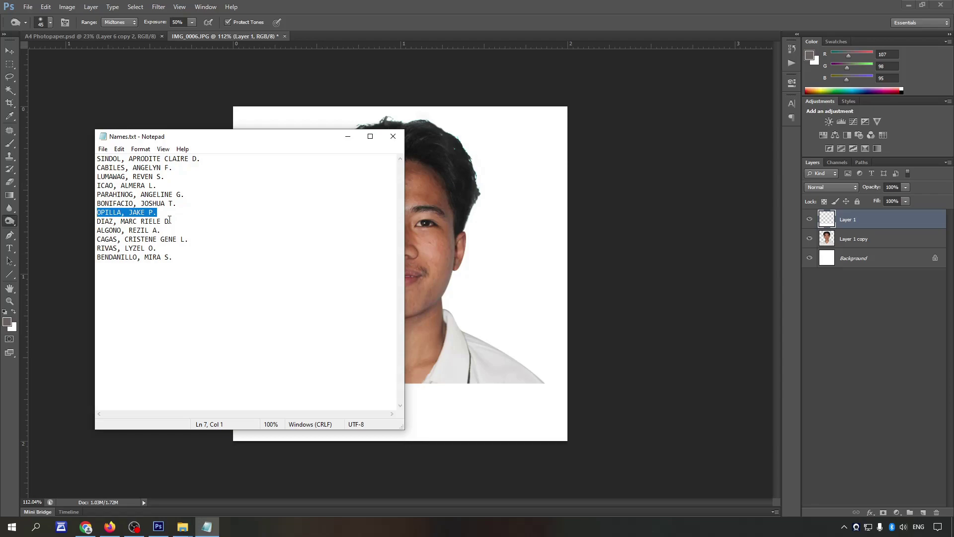
click(511, 225)
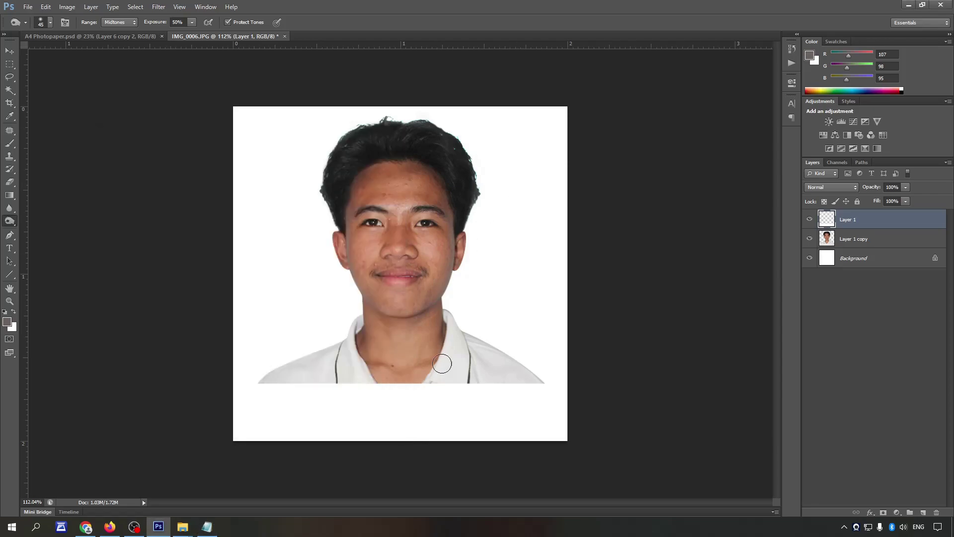
key(t)
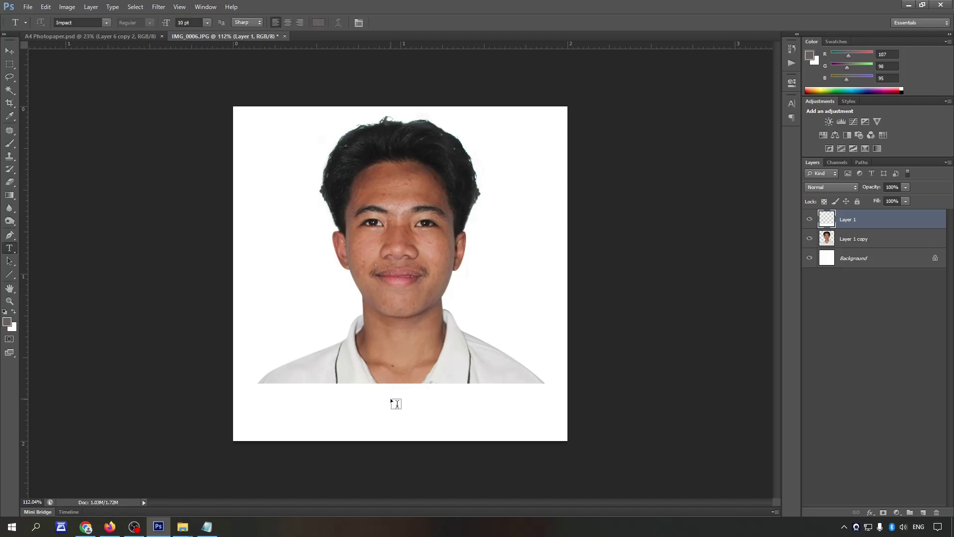
click(328, 410)
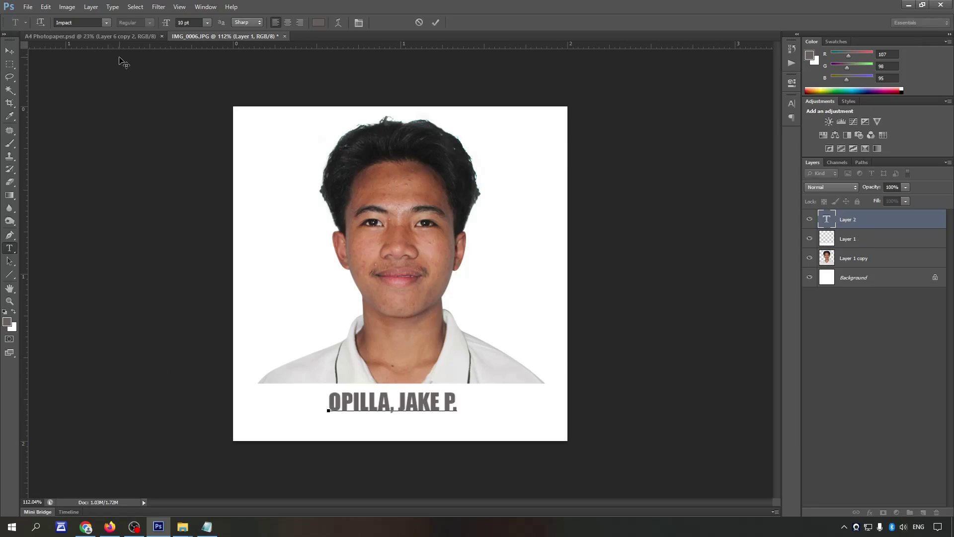
key(ctrl+a)
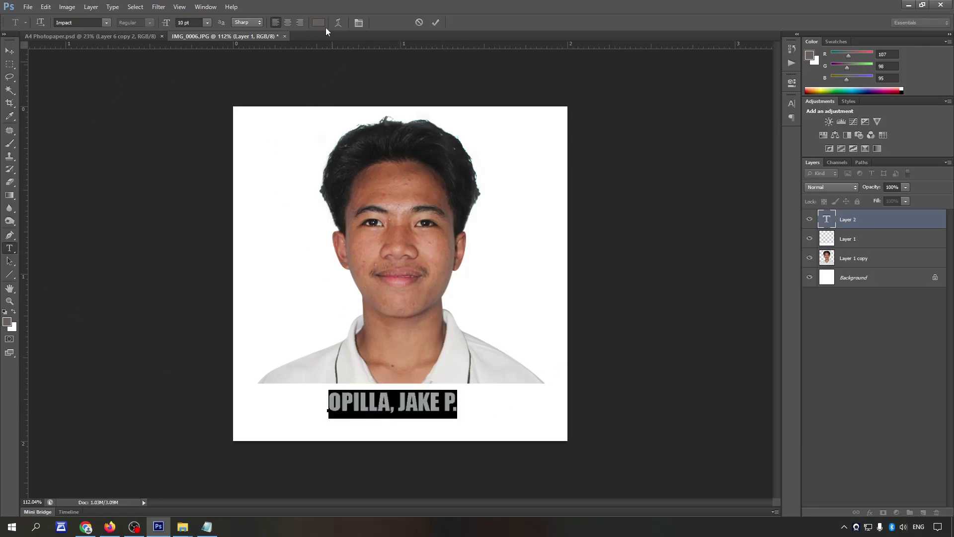
Step: Make the caption text black and commit it
click(319, 23)
click(656, 454)
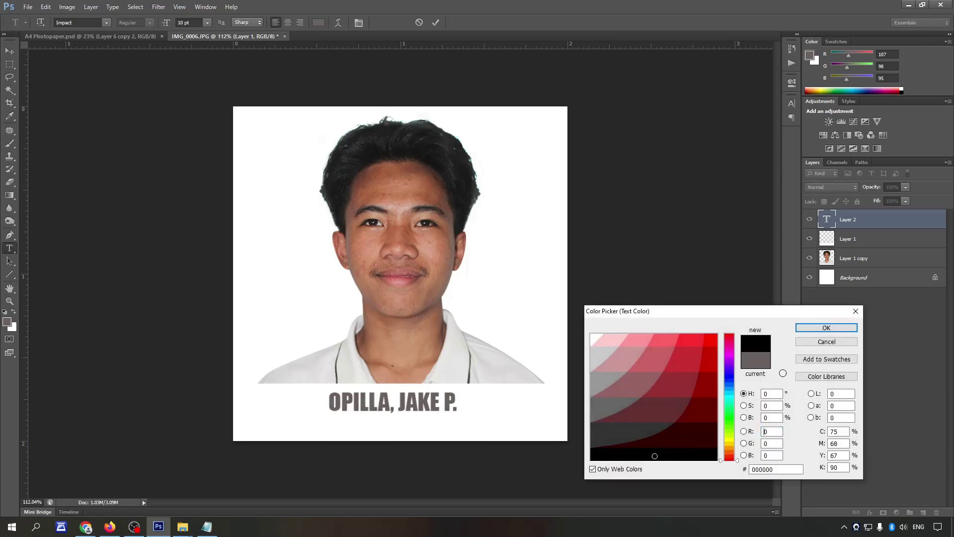
click(809, 327)
click(10, 51)
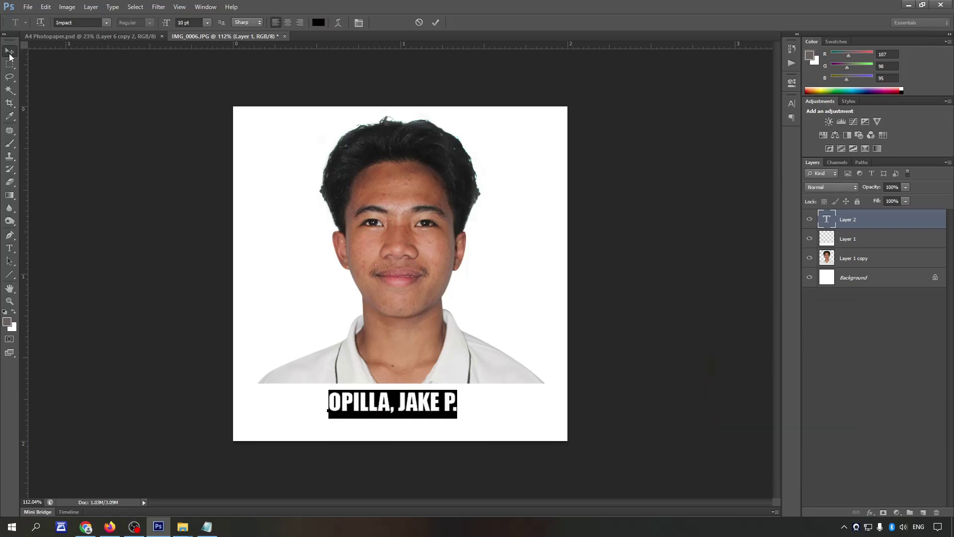
Step: Move the name to the band's left side and enlarge it to fill the band
drag(378, 403, 292, 404)
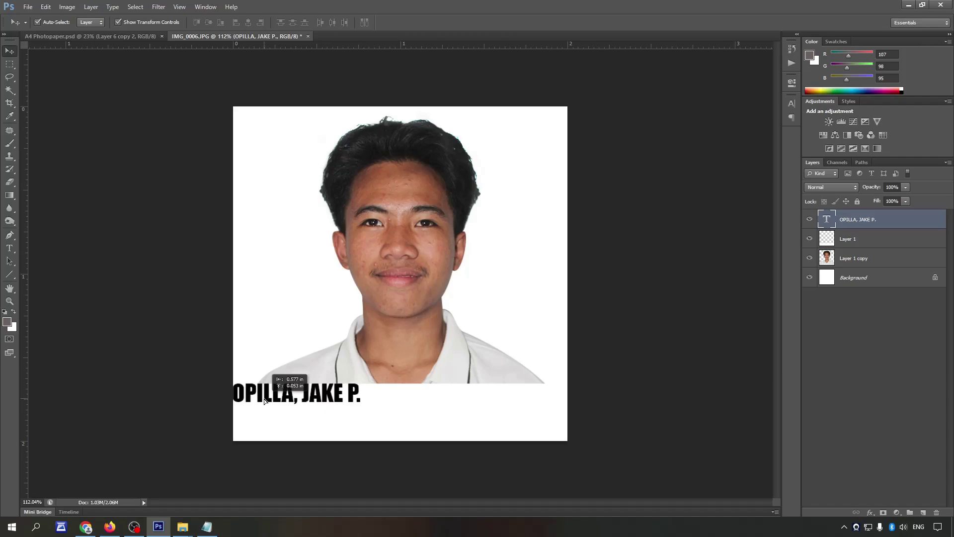
key(ctrl+t)
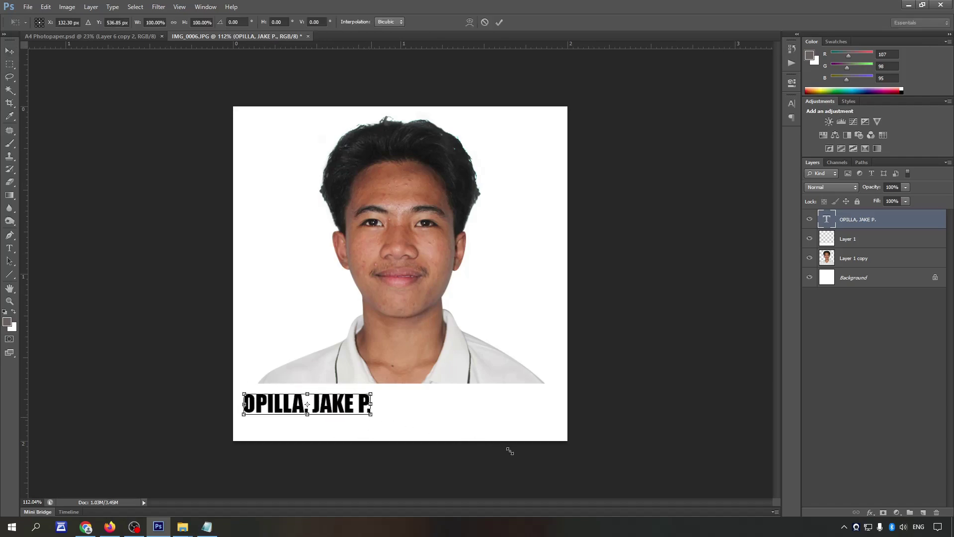
mouse_move(535, 458)
mouse_down()
mouse_move(533, 438)
mouse_move(553, 431)
mouse_up()
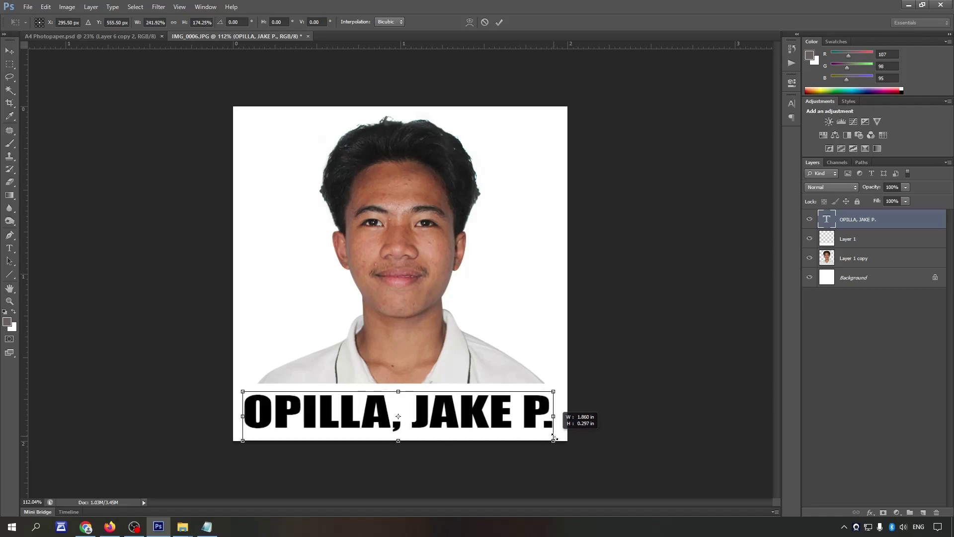
key(Return)
Step: Lower the white band's top edge, then centre the name horizontally on the band
click(882, 241)
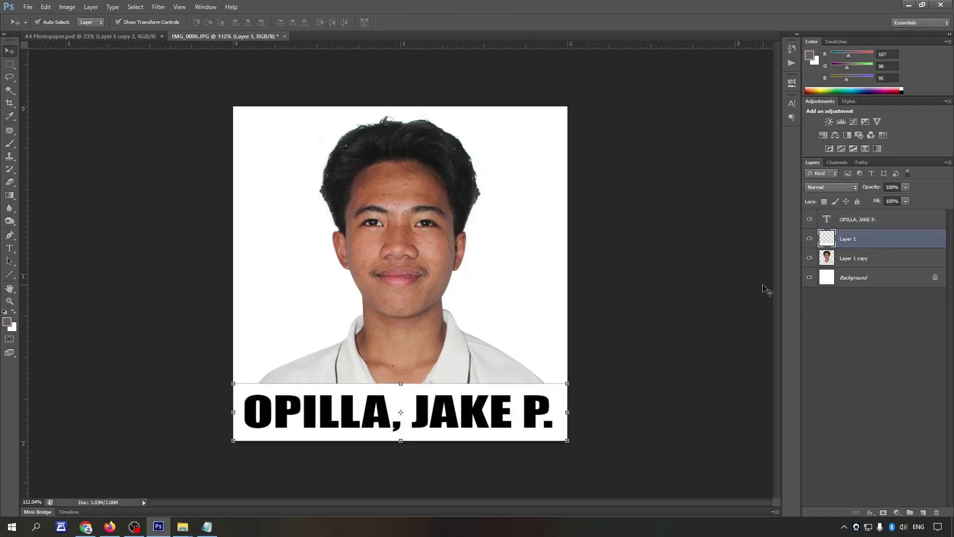
click(411, 378)
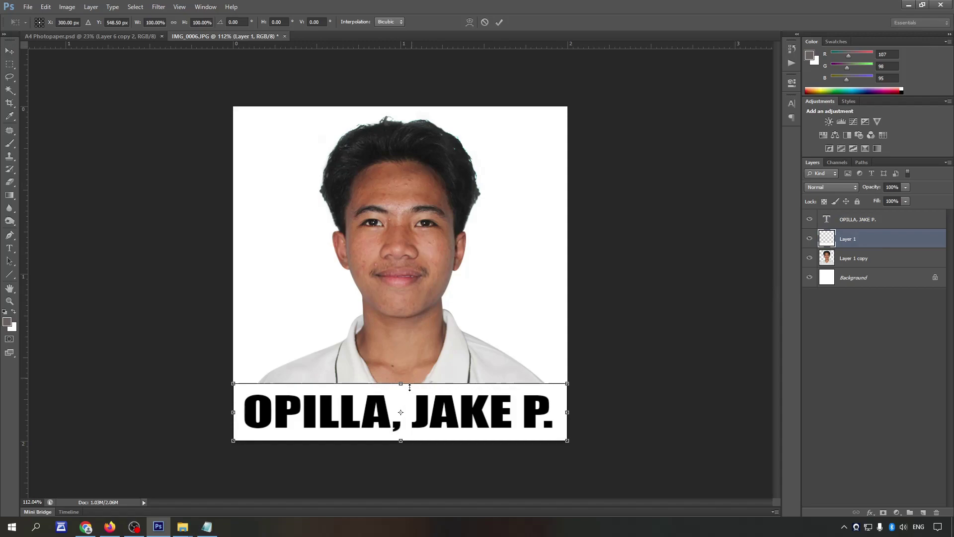
drag(410, 387, 409, 395)
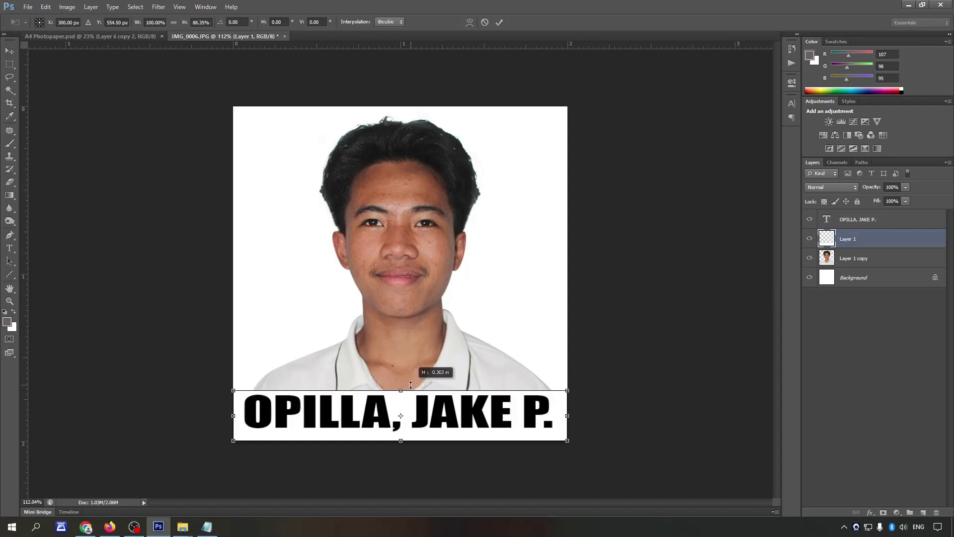
key(Return)
shift+click(872, 221)
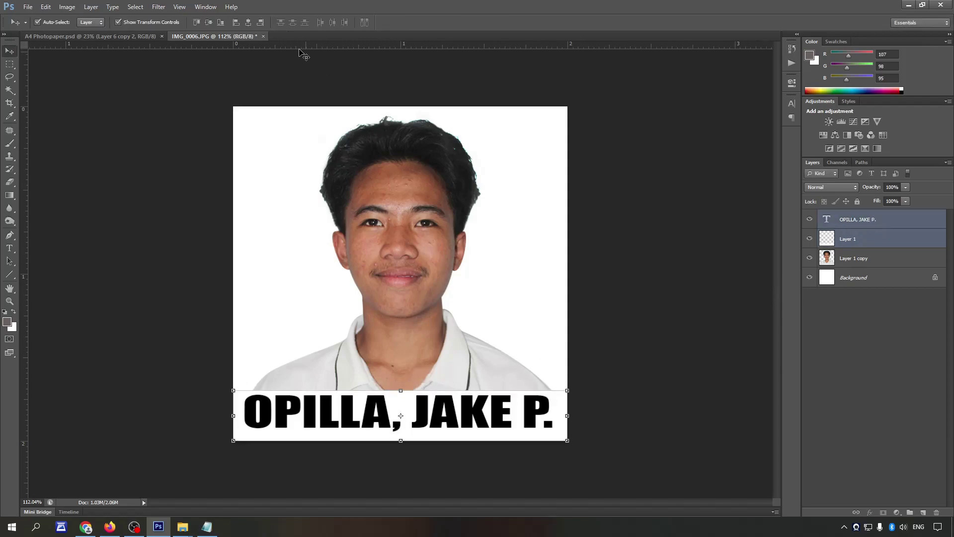
click(247, 25)
Step: Select the portrait layer in the Layers panel
scroll(401, 273, down, 2)
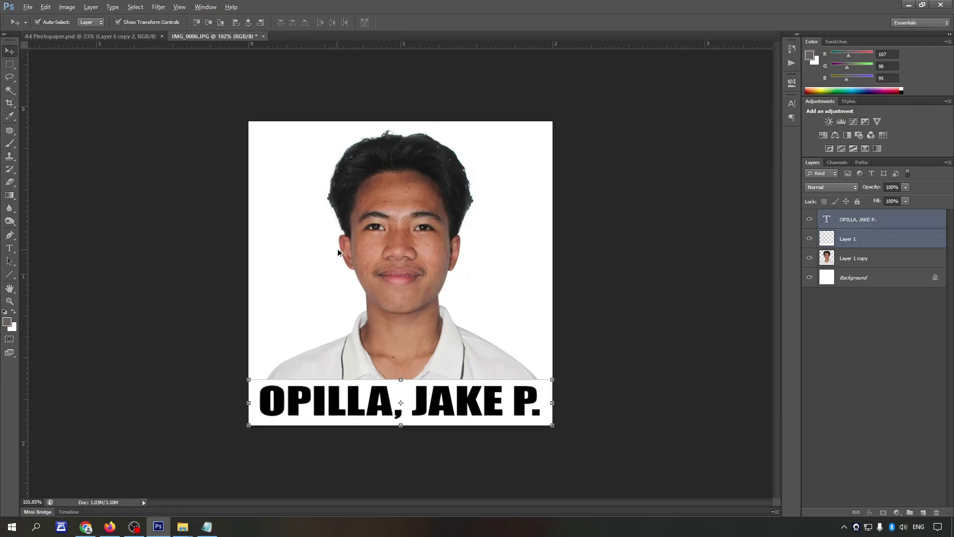
click(865, 258)
scroll(467, 274, down, 1)
scroll(478, 277, up, 1)
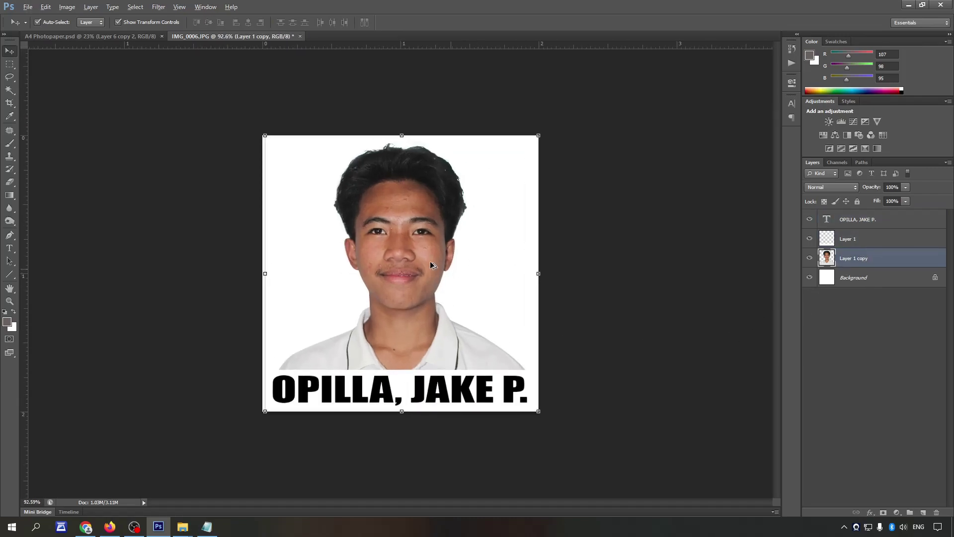
scroll(431, 261, up, 2)
scroll(388, 259, up, 2)
Step: Choose the Patch Tool and zoom in on the boy's face for blemish removal
key(j)
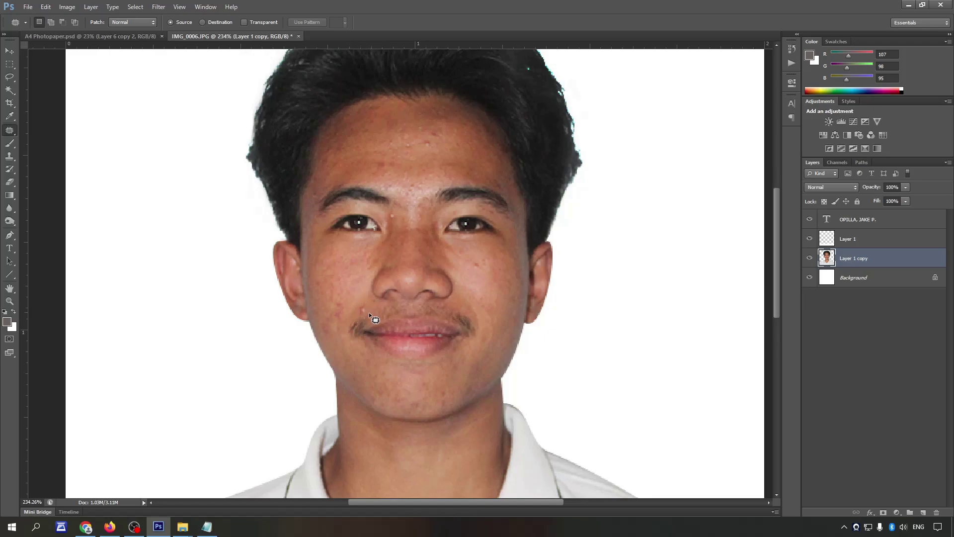
scroll(369, 308, up, 1)
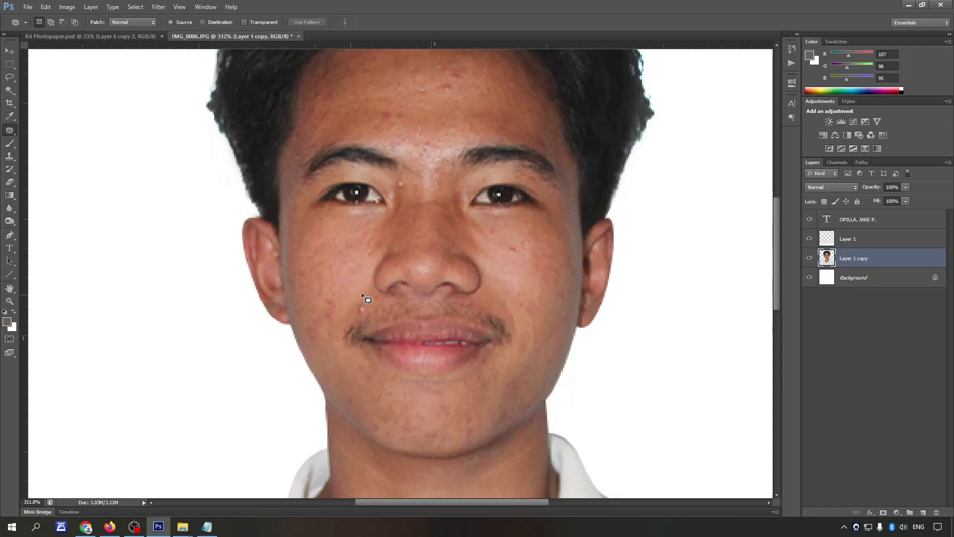
scroll(369, 295, down, 2)
scroll(371, 295, up, 2)
scroll(371, 295, down, 2)
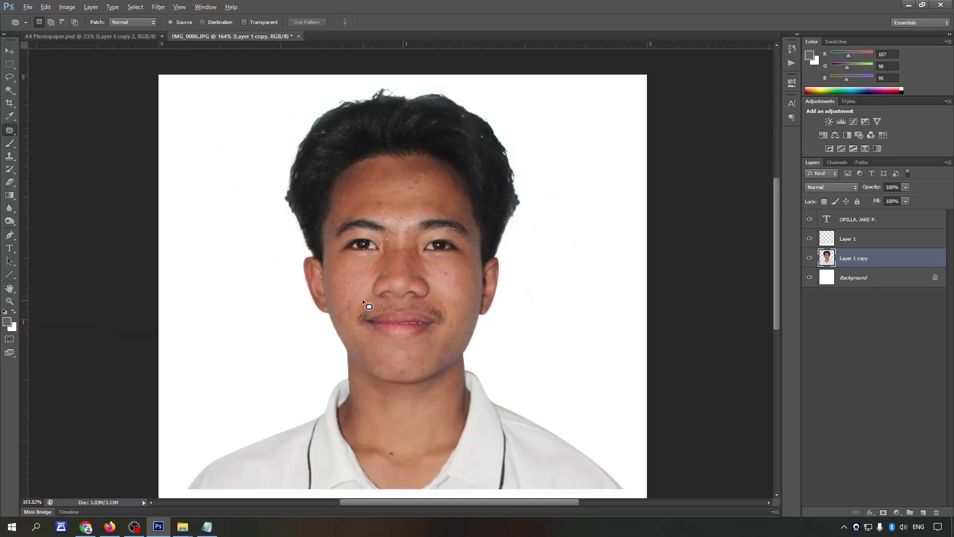
scroll(363, 299, down, 1)
right_click(13, 133)
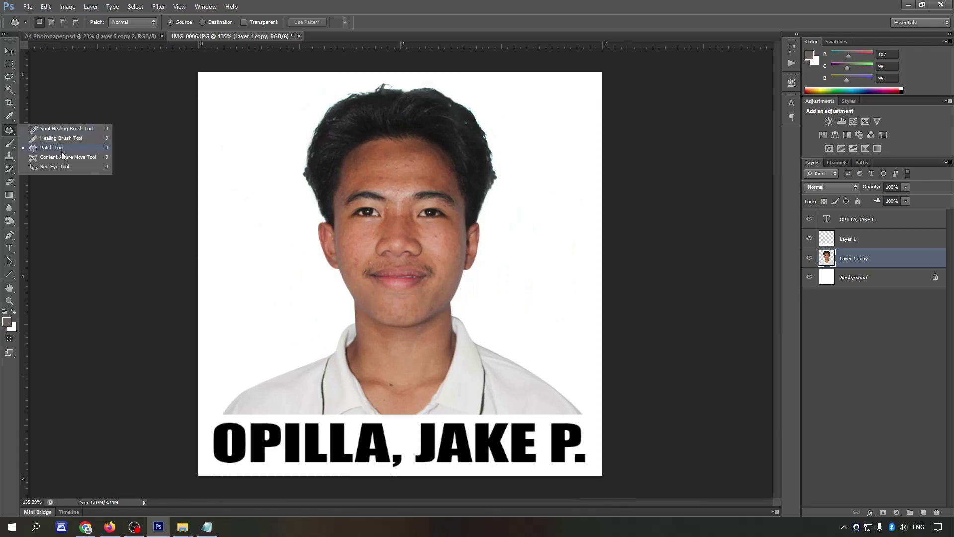
click(13, 133)
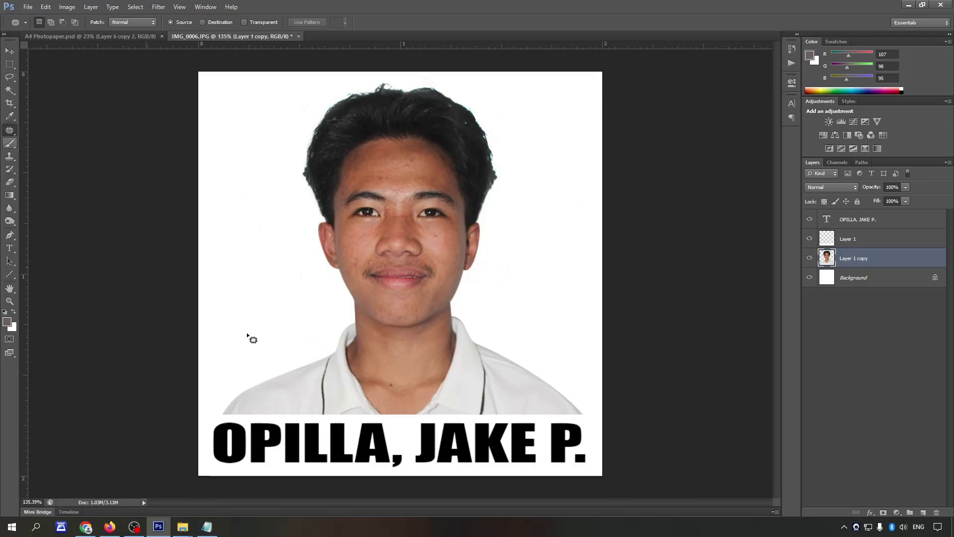
scroll(381, 270, up, 2)
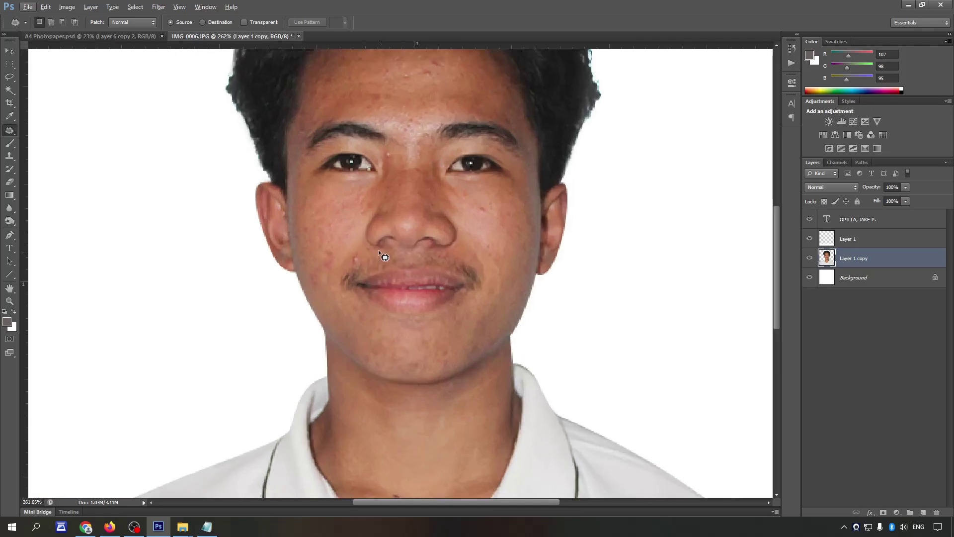
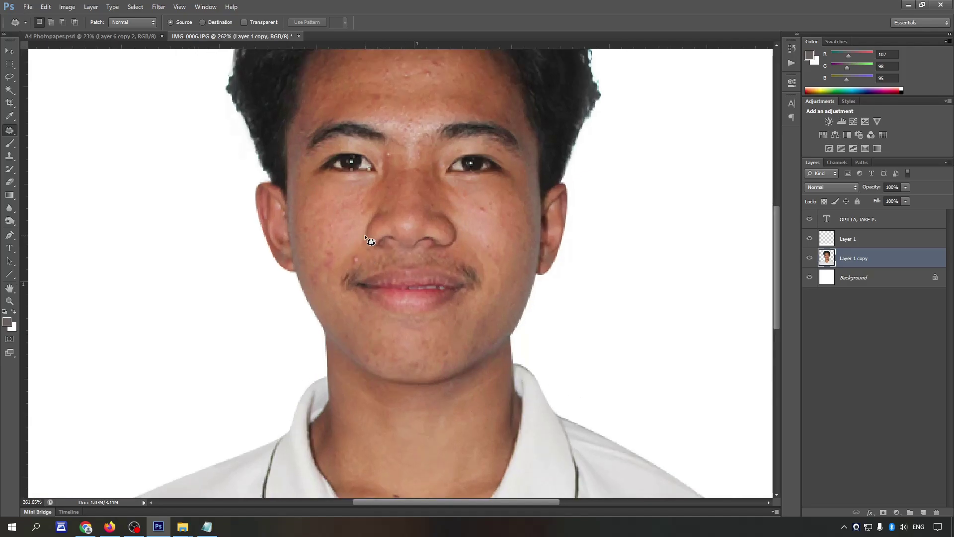
scroll(365, 237, down, 2)
scroll(398, 271, down, 1)
scroll(503, 268, up, 1)
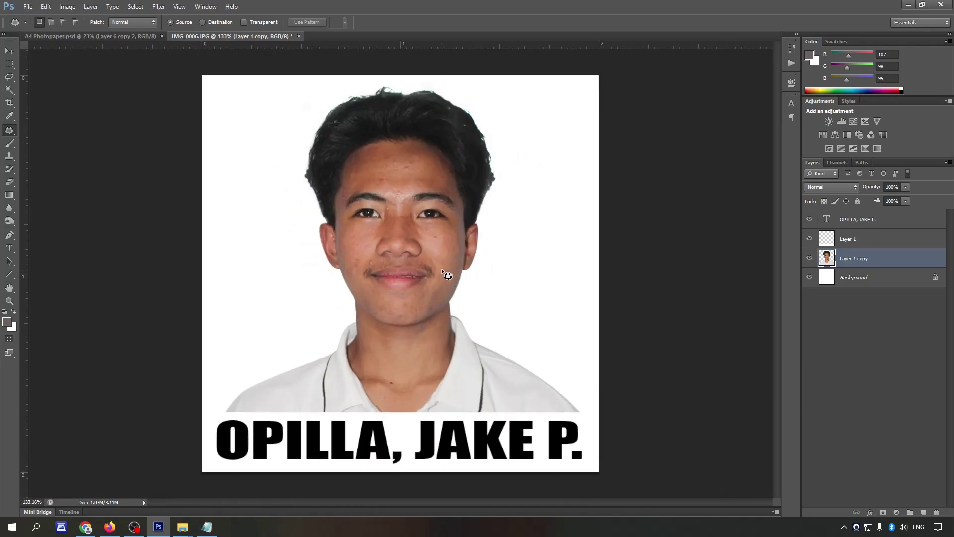
scroll(441, 272, down, 1)
key(ctrl+shift+s)
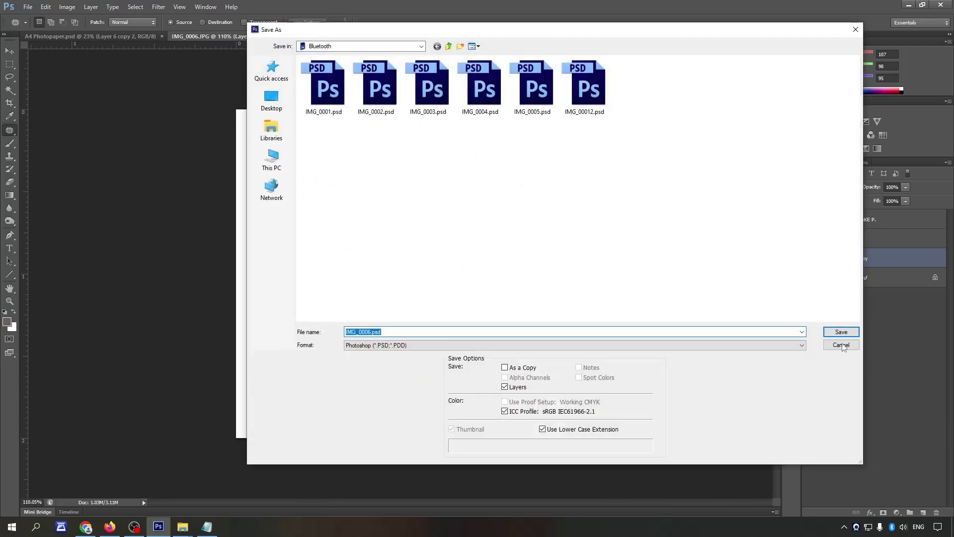
click(840, 330)
key(Return)
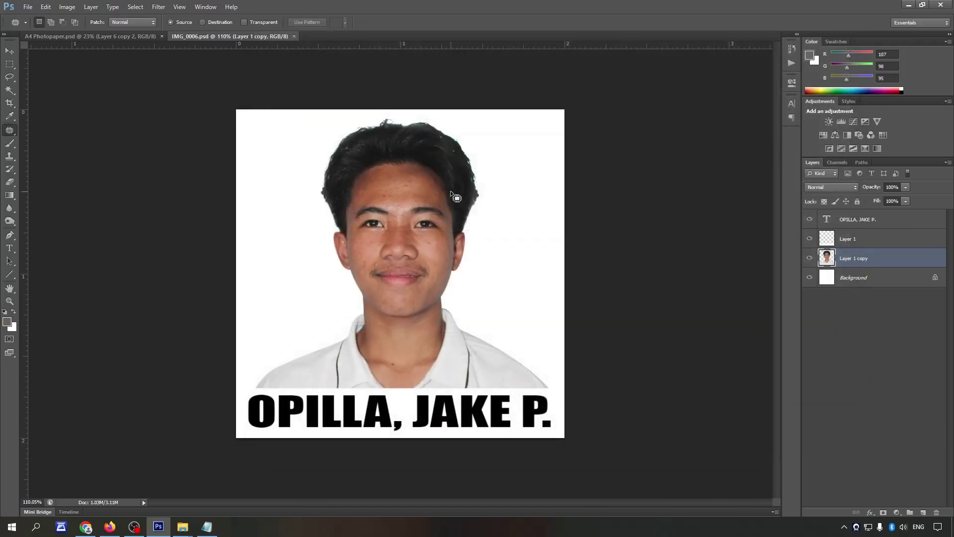
key(super+d)
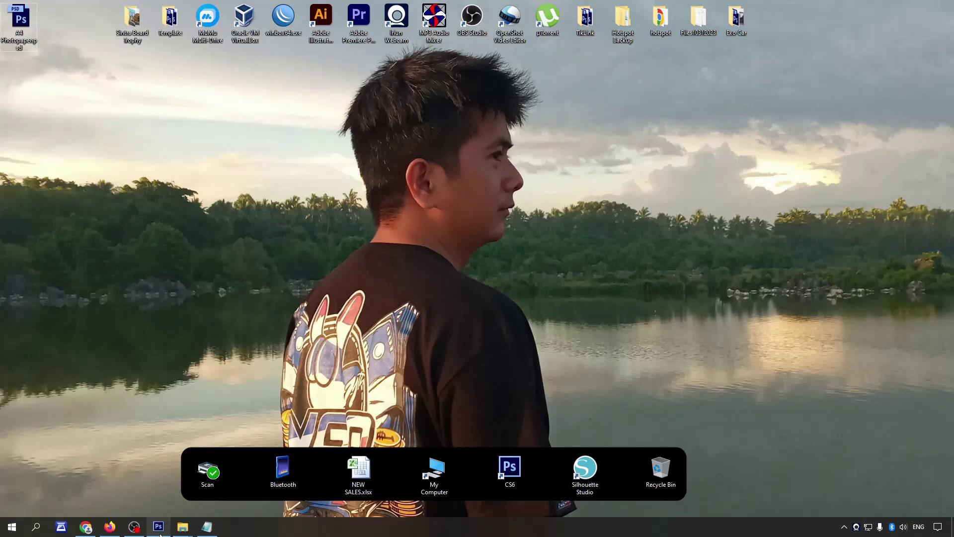
click(161, 535)
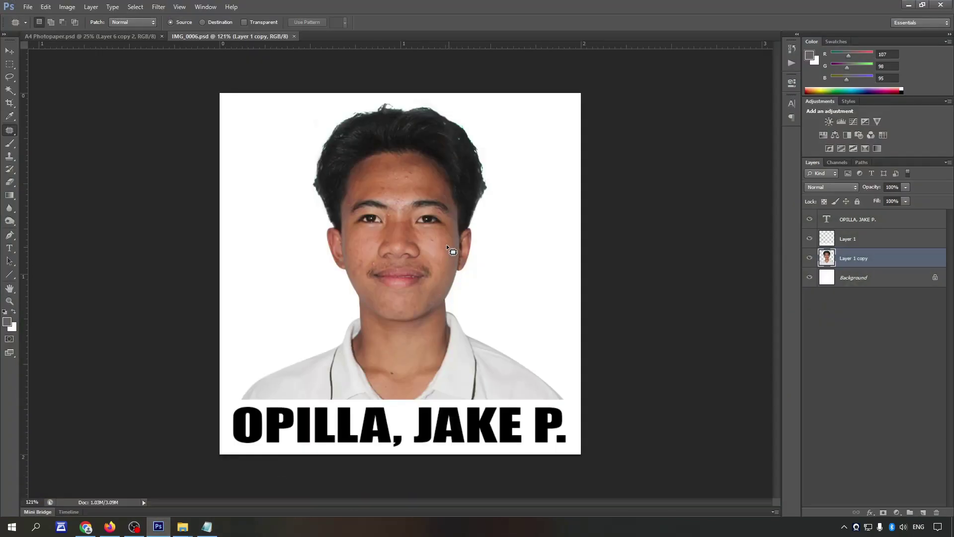
scroll(341, 286, up, 10)
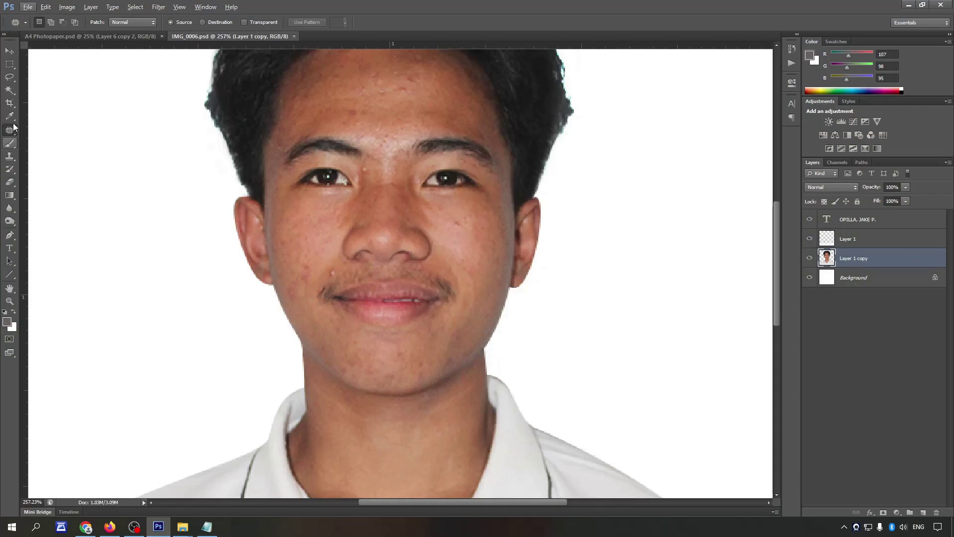
Step: Patch the skin spots beside the mouth, between the eyebrows and on the cheek, then fit the photo to view
scroll(342, 273, up, 2)
drag(342, 272, 336, 262)
scroll(329, 243, up, 3)
key(ctrl+d)
drag(375, 208, 370, 209)
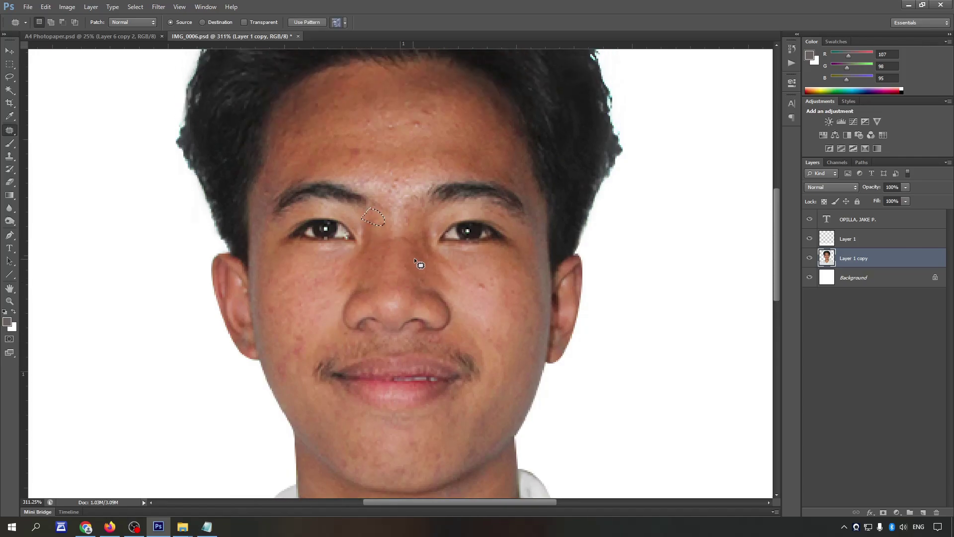
drag(503, 271, 507, 315)
key(ctrl+d)
key(ctrl+0)
Step: With the Move tool, select all layers from the name text down to Background
scroll(754, 313, down, 2)
key(v)
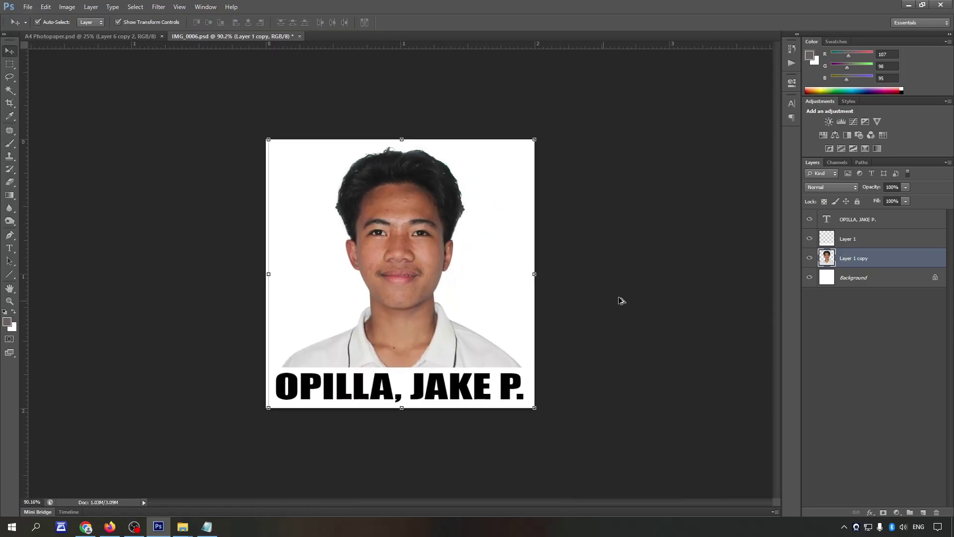
scroll(620, 299, down, 2)
click(882, 221)
shift+click(880, 280)
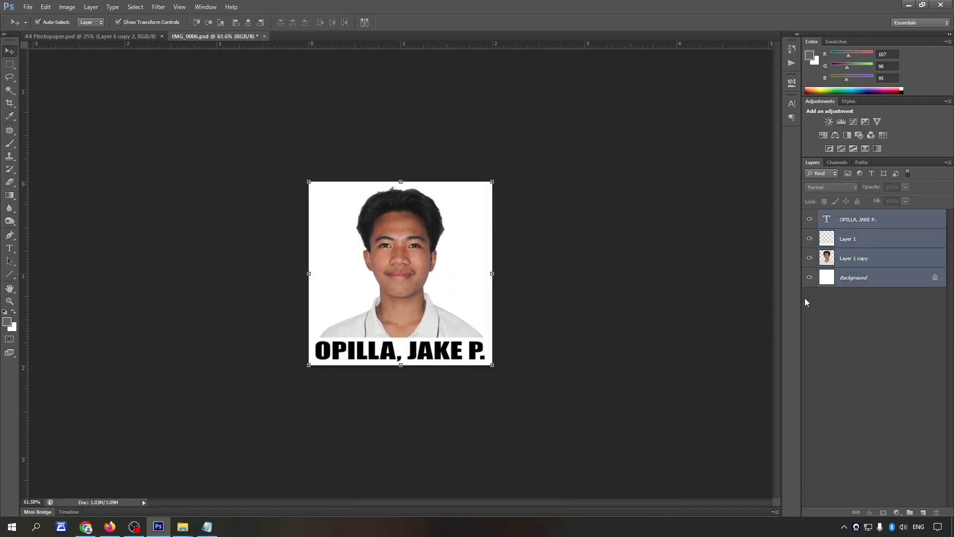
Step: Merge the selected layers and resize the image to 1 × 1 inch
key(ctrl+e)
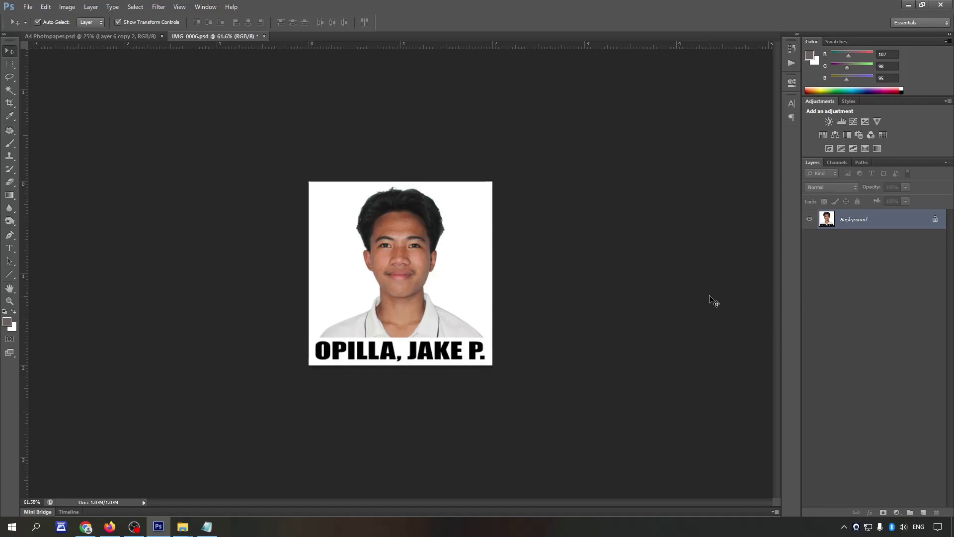
key(ctrl+a)
key(ctrl+alt+i)
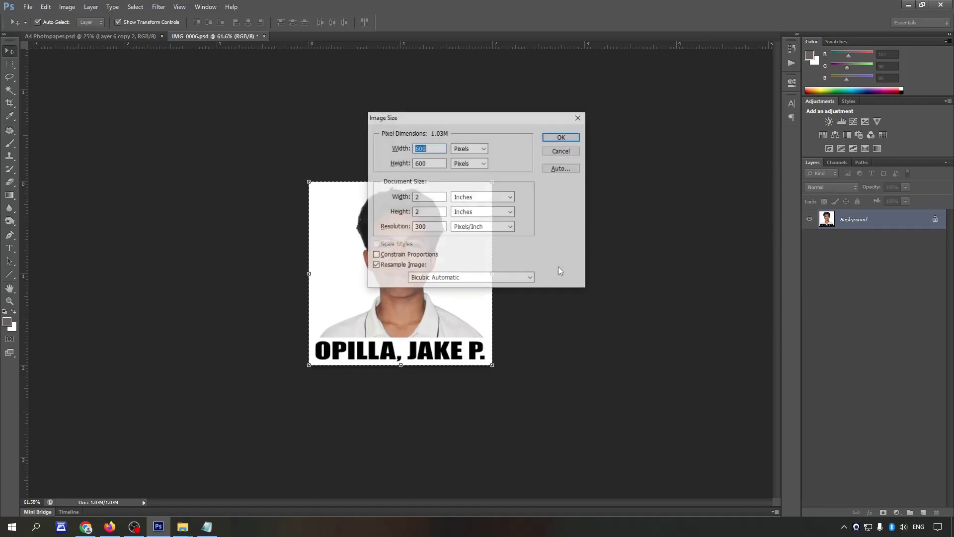
double_click(429, 197)
text(1)
key(Tab)
key(Tab)
text(1)
key(Return)
Step: Paste the photo, duplicate the Background, and drag both photo layers onto the A4 sheet
key(ctrl+v)
click(877, 242)
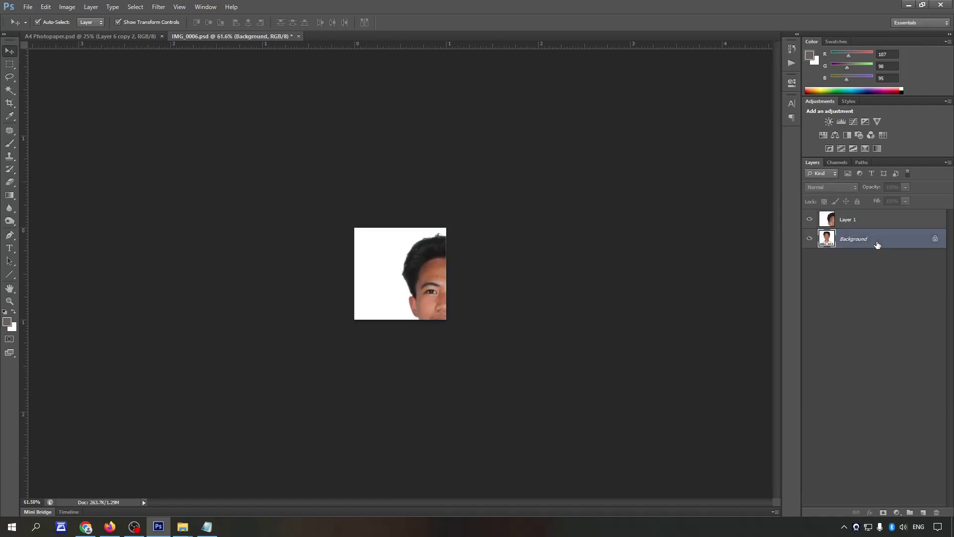
key(ctrl+j)
key(alt+shift+bracketright)
mouse_move(415, 270)
mouse_down()
mouse_move(203, 77)
mouse_move(482, 339)
mouse_up()
Step: Give the dropped OPILLA photo on Layer 4 a 1 px black stroke
double_click(878, 220)
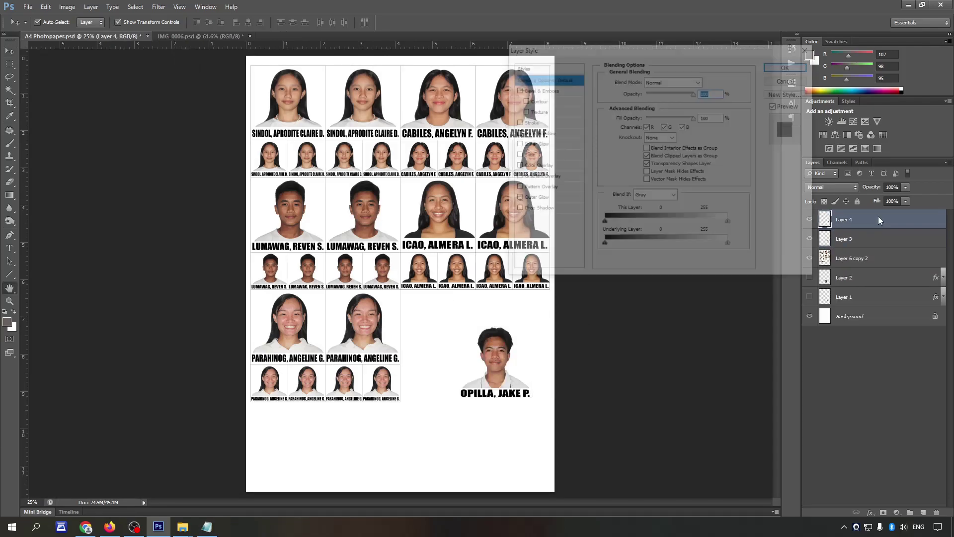
click(534, 122)
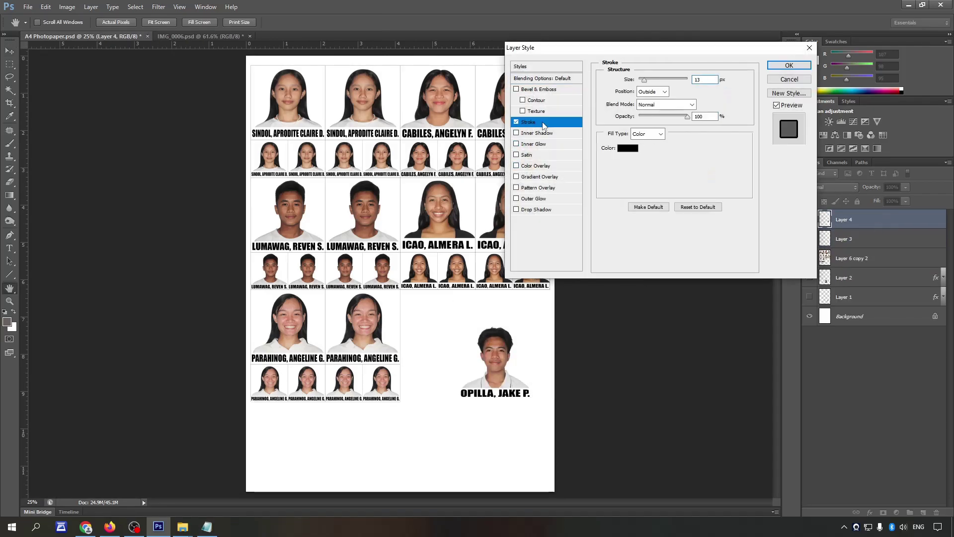
text(1)
key(Tab)
key(Tab)
key(Tab)
text(50)
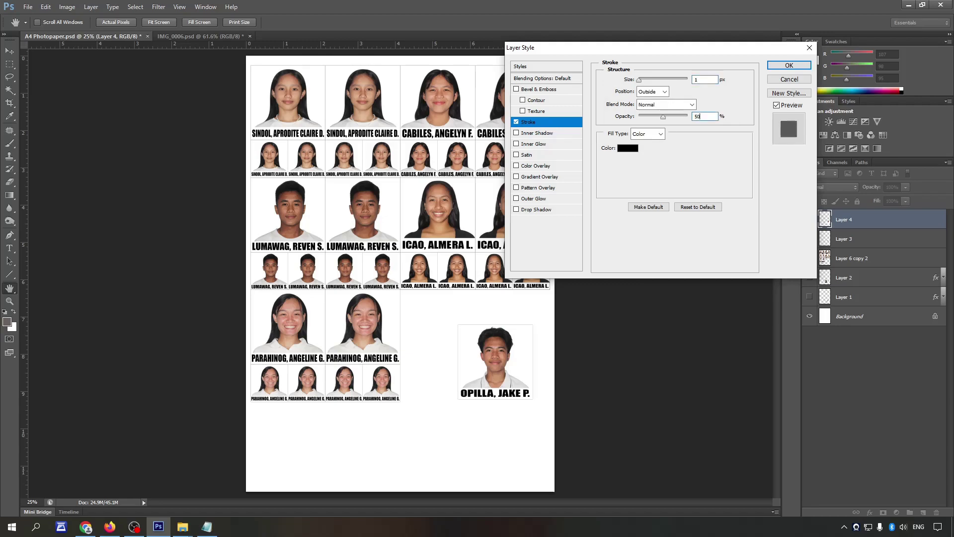
key(Return)
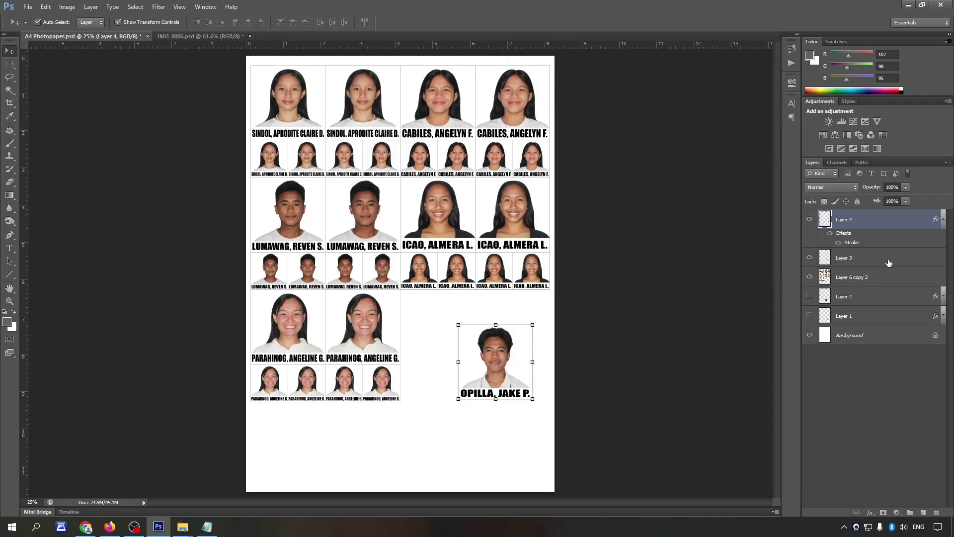
Step: Give the second OPILLA photo on Layer 3 a thin black stroke outline too
double_click(888, 263)
click(539, 123)
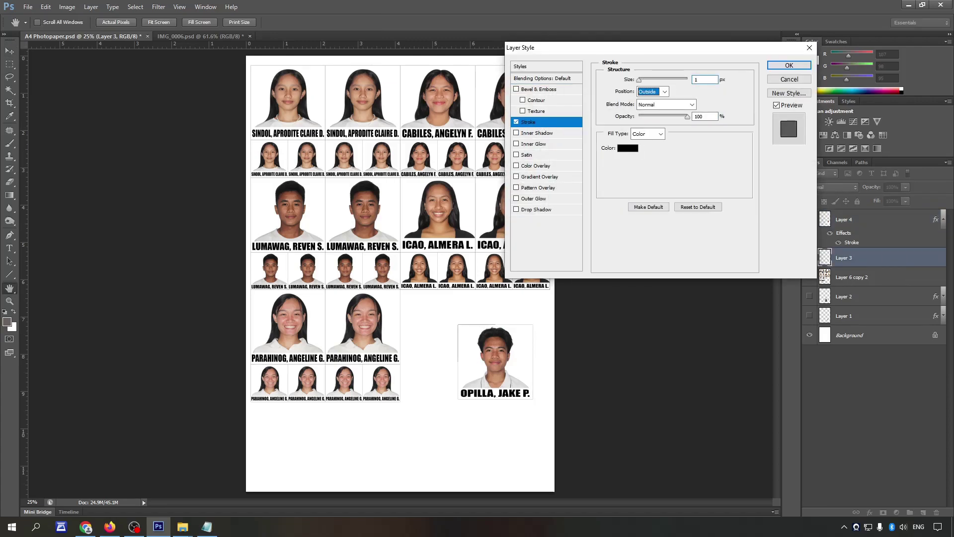
key(Tab)
key(Tab)
key(Tab)
key(shift+Tab)
text(5)
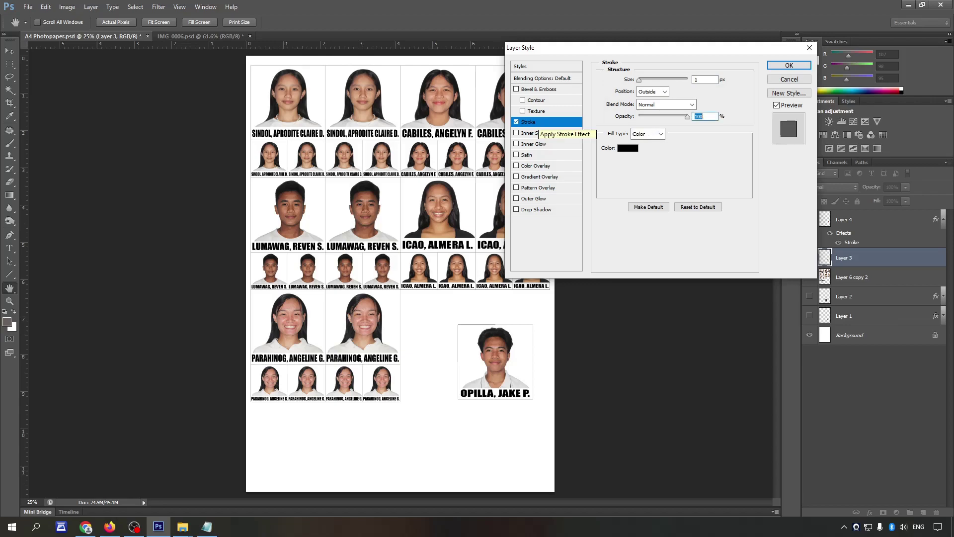
key(Return)
key(v)
scroll(445, 245, up, 2)
Step: Move the large OPILLA photo beside the PARAHINOG photos and the small one below it
scroll(446, 246, up, 3)
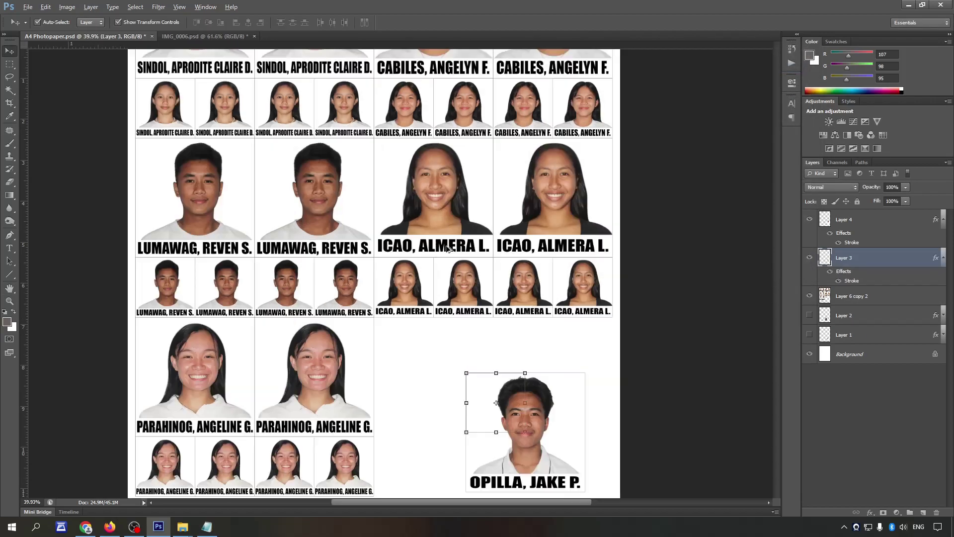
scroll(474, 299, down, 3)
drag(562, 328, 469, 274)
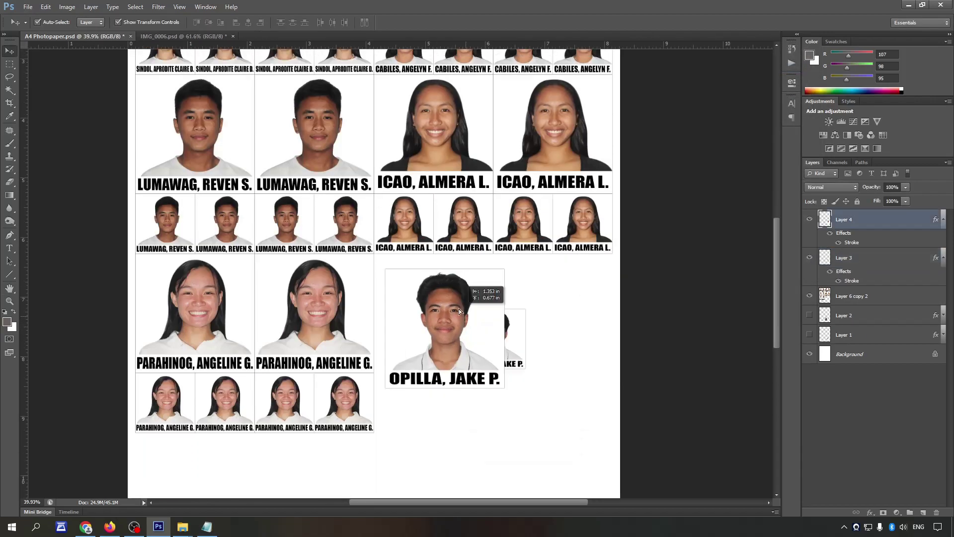
drag(529, 322, 530, 383)
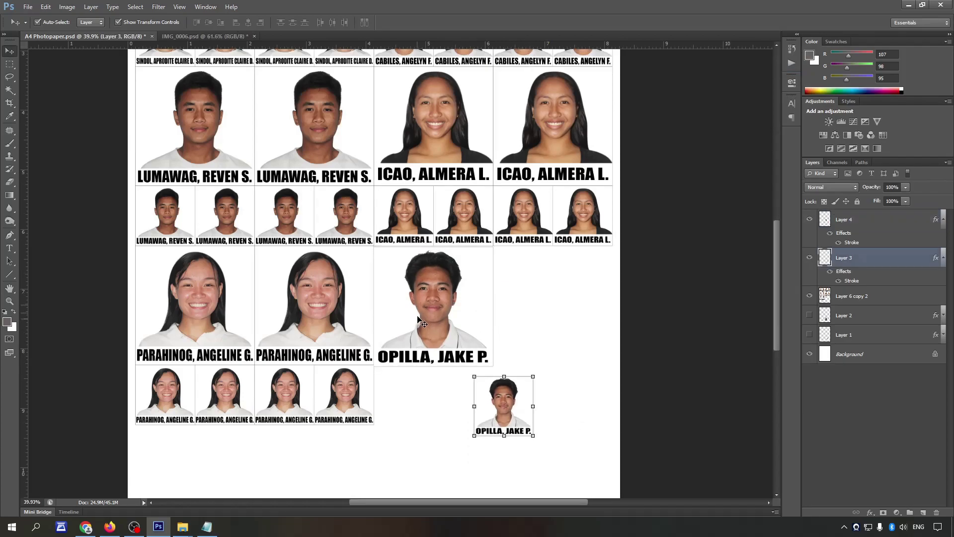
scroll(398, 248, up, 3)
scroll(397, 240, up, 5)
click(340, 223)
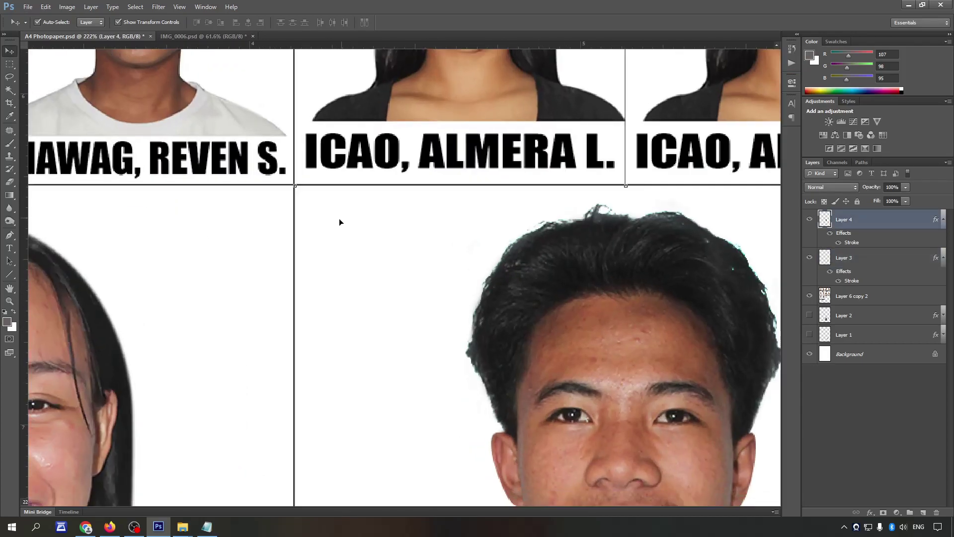
scroll(343, 221, down, 4)
scroll(544, 266, down, 1)
scroll(545, 266, down, 4)
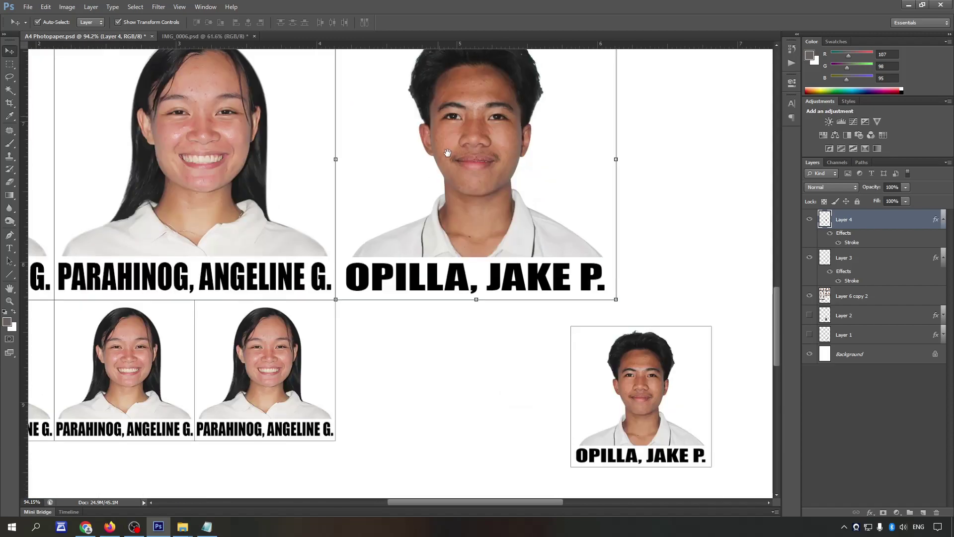
drag(592, 386, 359, 345)
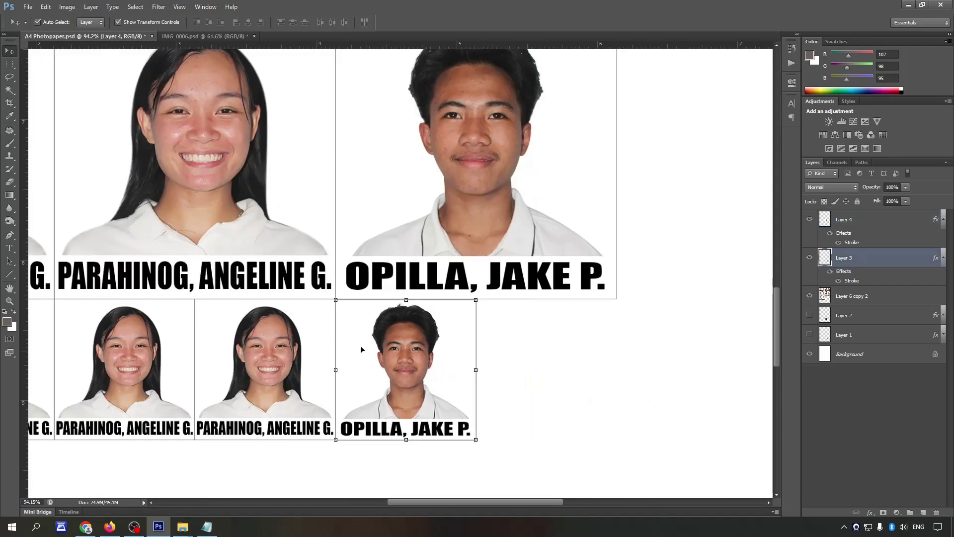
Step: Place a copy of the OPILLA photo to the right and nudge it into alignment
key(Tab)
scroll(359, 345, up, 3)
scroll(323, 290, up, 2)
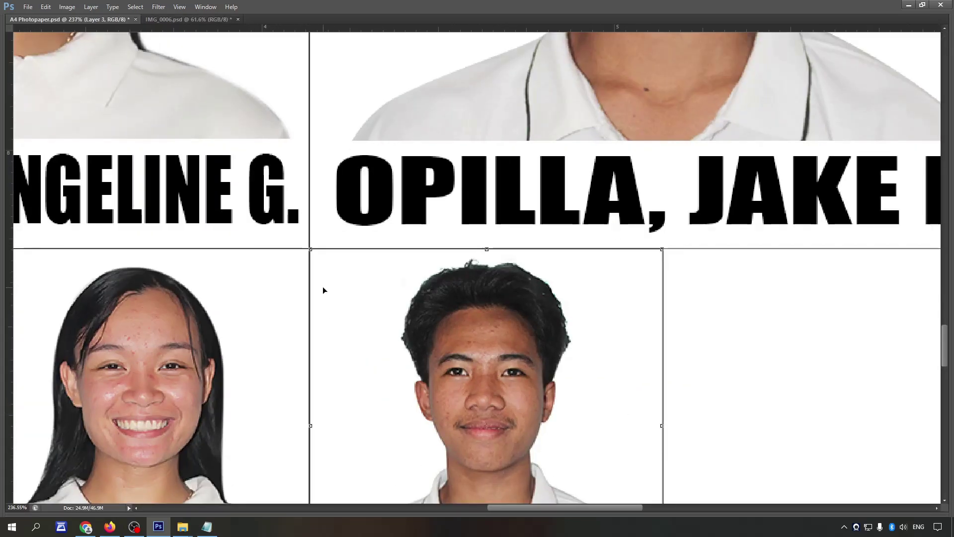
scroll(323, 291, down, 1)
mouse_move(431, 279)
mouse_down()
mouse_move(686, 309)
mouse_move(681, 284)
mouse_up()
key(Up)
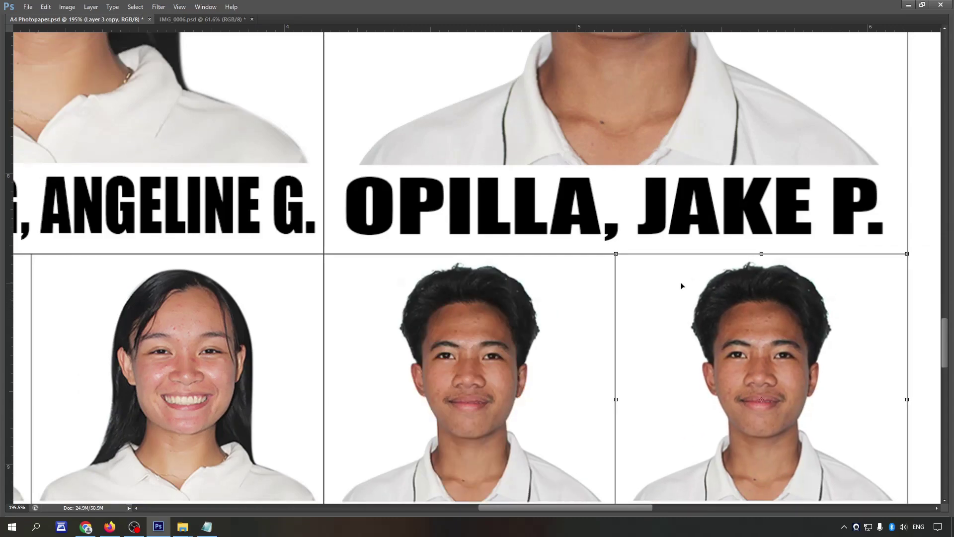
key(Up)
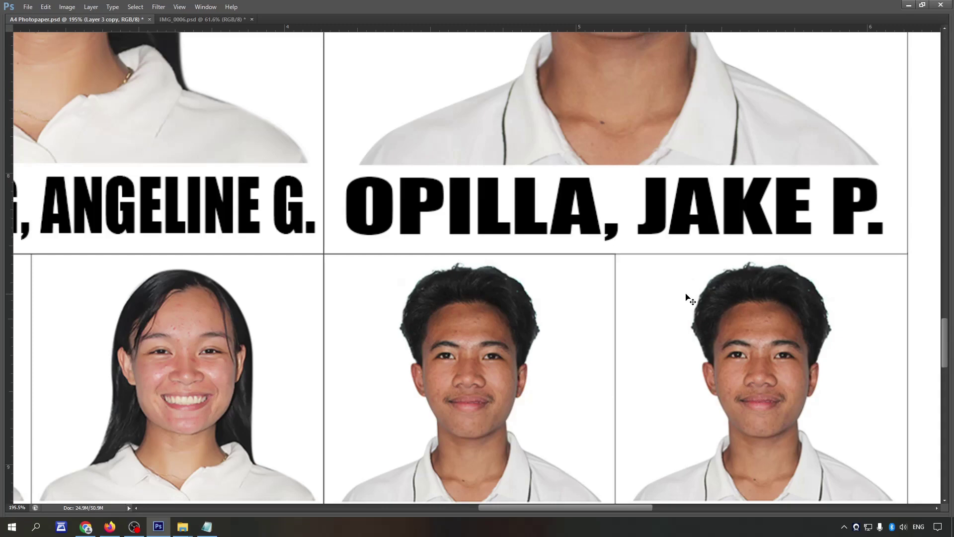
alt+scroll(652, 240, up, 3)
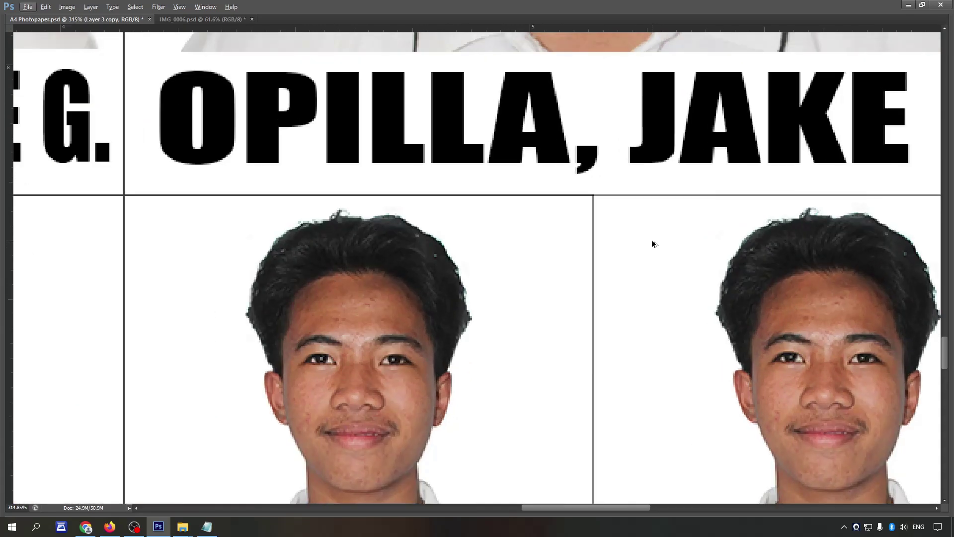
key(Up)
drag(695, 228, 708, 242)
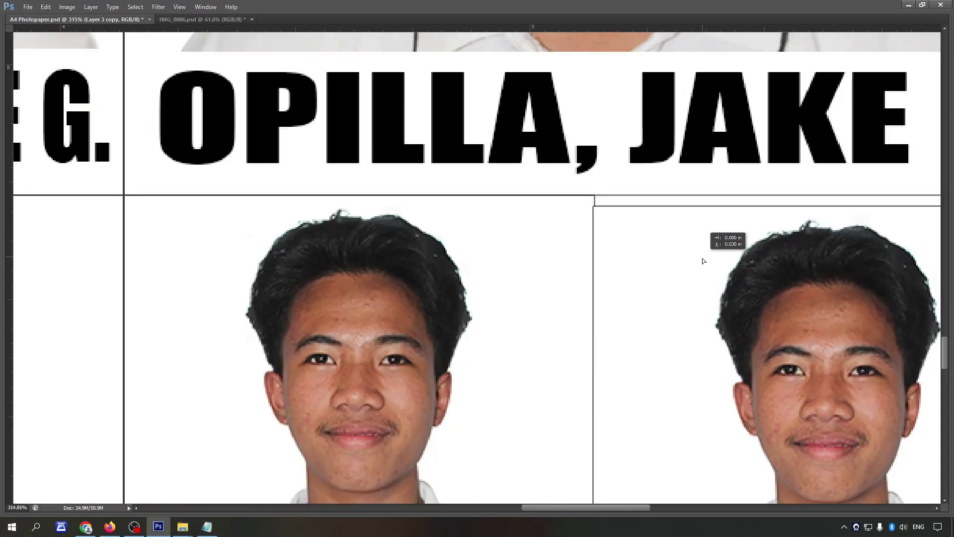
Step: Undo an accidental shift of the photo grid and bring the side panels back
scroll(706, 246, down, 2)
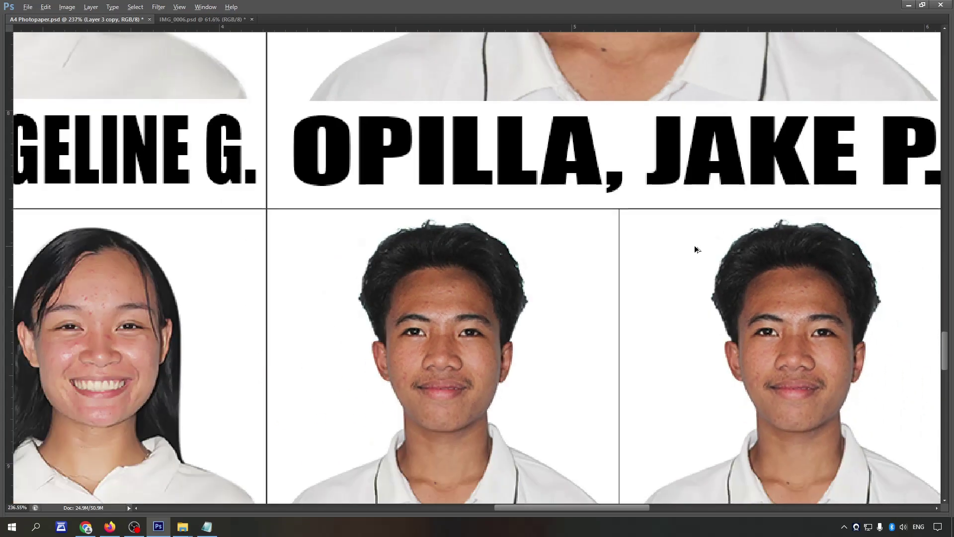
scroll(566, 139, down, 2)
scroll(415, 257, down, 2)
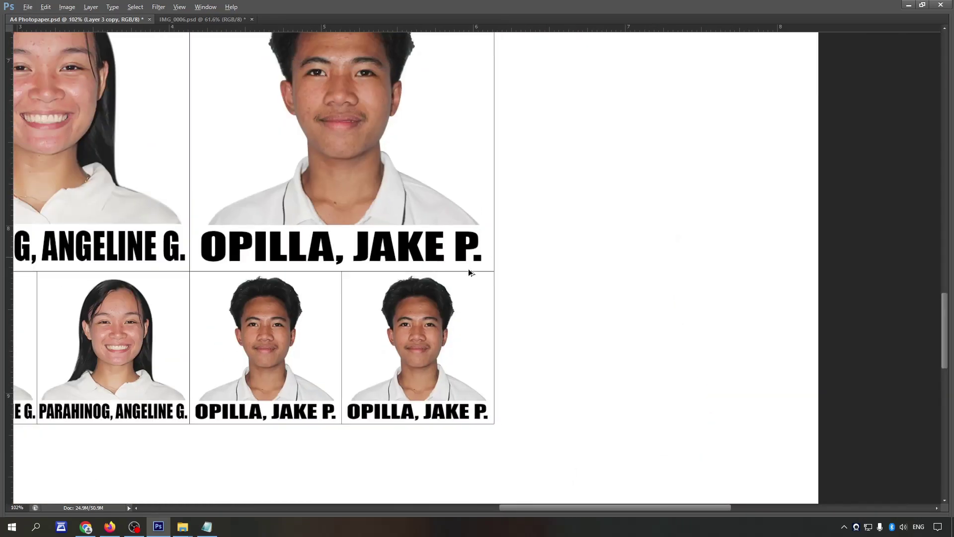
scroll(415, 257, down, 1)
drag(331, 180, 494, 207)
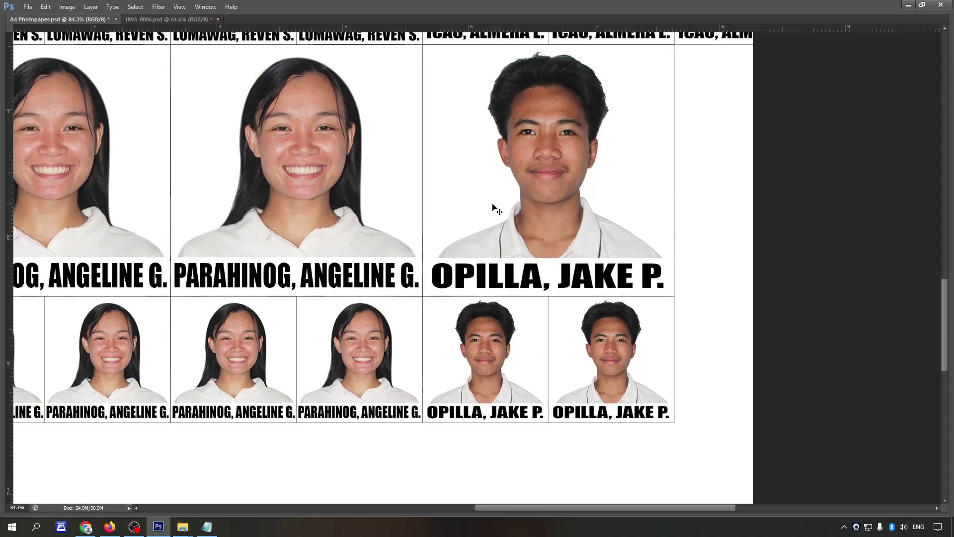
key(ctrl+z)
key(Tab)
Step: Select Opilla Layers 4 and 3 and place a copy beside the originals, then review the page
click(451, 203)
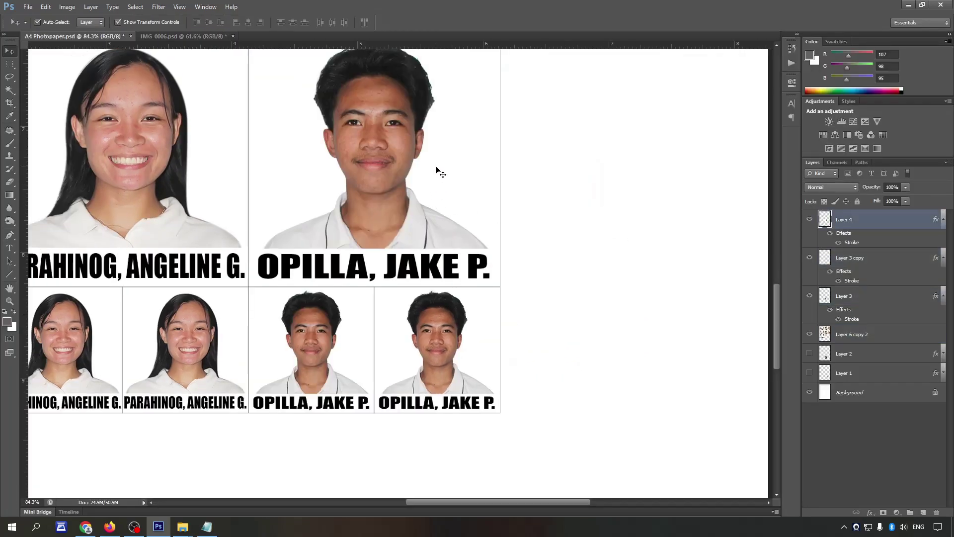
click(858, 297)
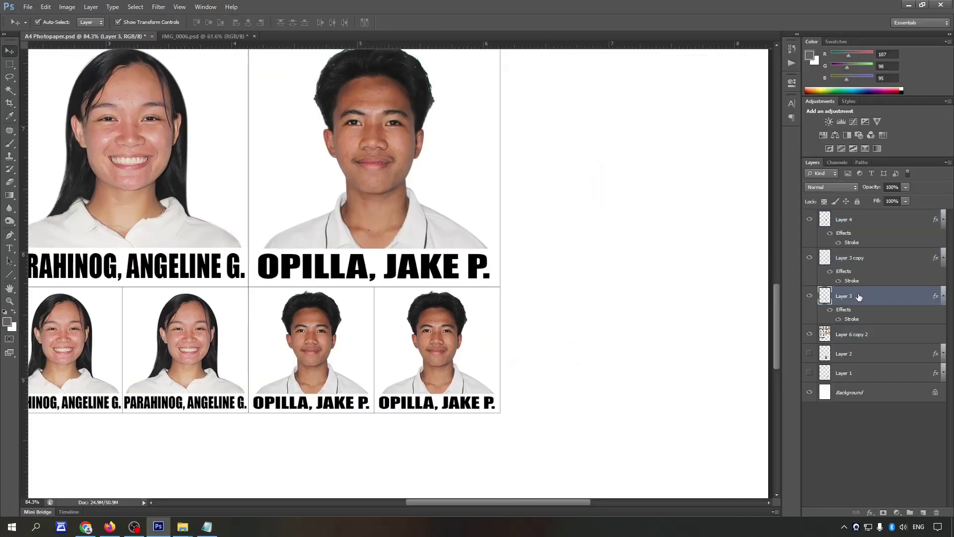
shift+click(874, 229)
key(Tab)
scroll(350, 156, down, 3)
mouse_move(351, 156)
mouse_down()
mouse_move(471, 177)
mouse_move(484, 153)
mouse_up()
scroll(446, 103, up, 3)
scroll(447, 103, up, 2)
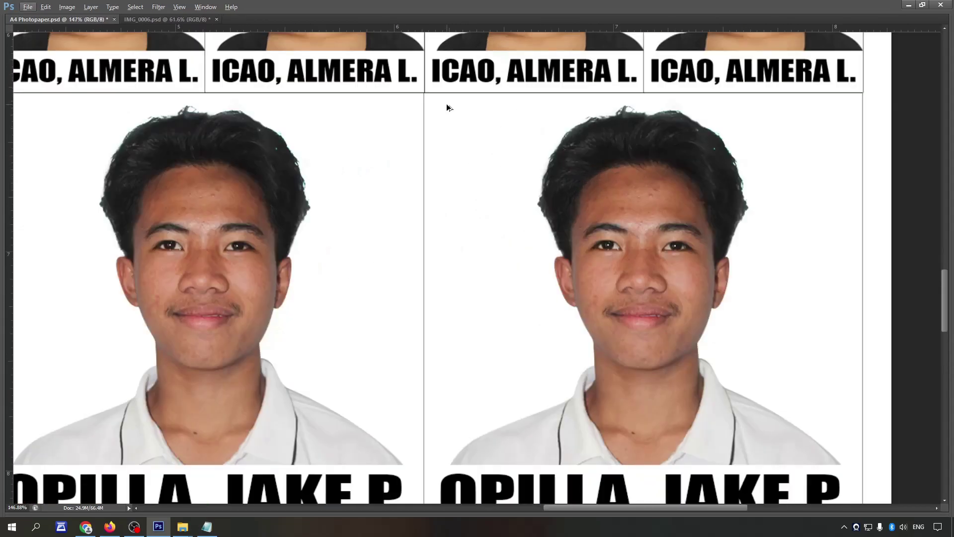
scroll(446, 103, up, 1)
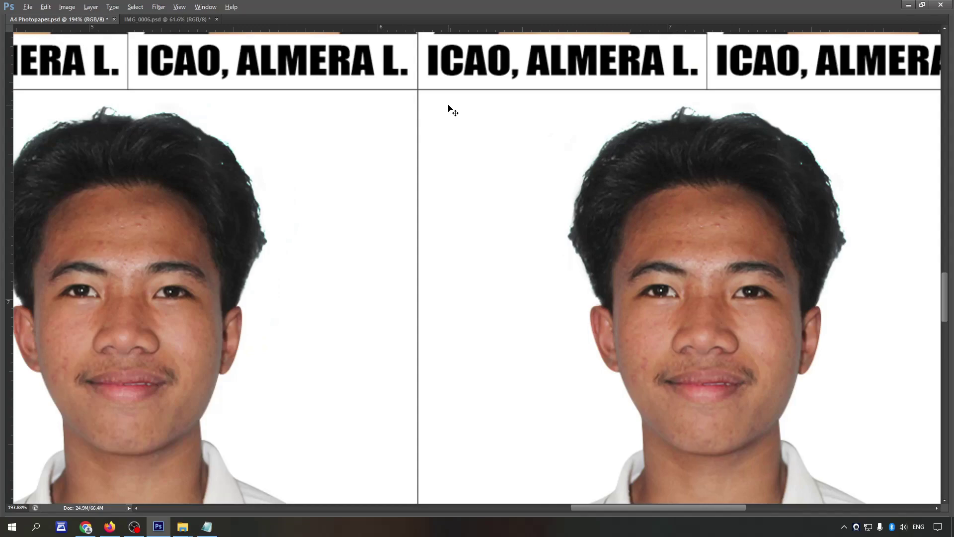
scroll(449, 107, down, 1)
scroll(566, 187, down, 2)
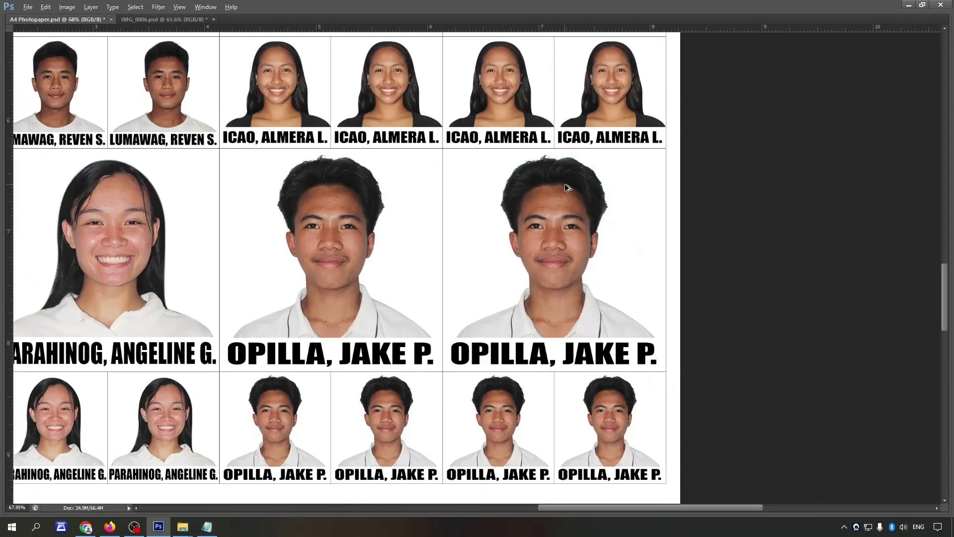
scroll(568, 188, down, 2)
scroll(604, 226, down, 1)
scroll(604, 226, down, 1)
key(Tab)
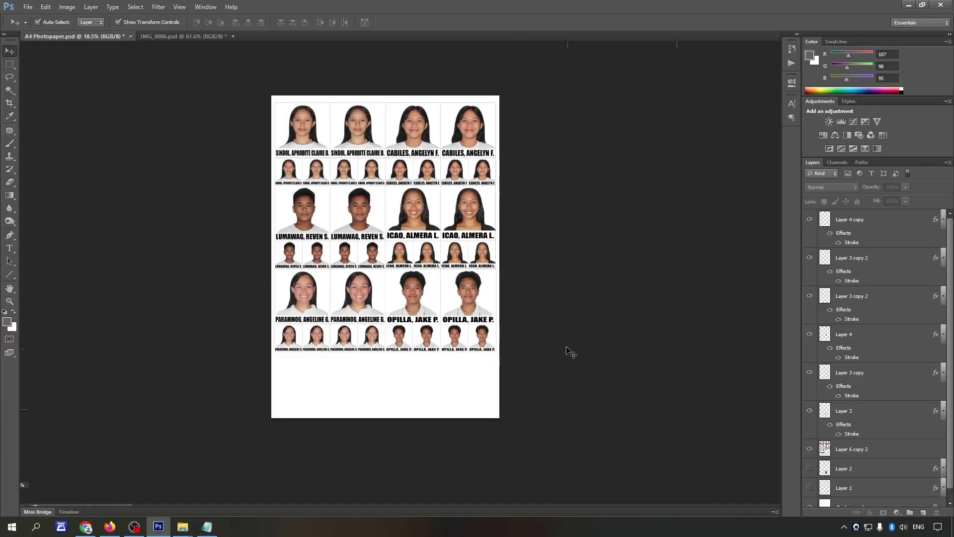
Step: Merge the finished photo grid layers into a single layer
key(ctrl+r)
key(ctrl+alt+a)
key(ctrl+e)
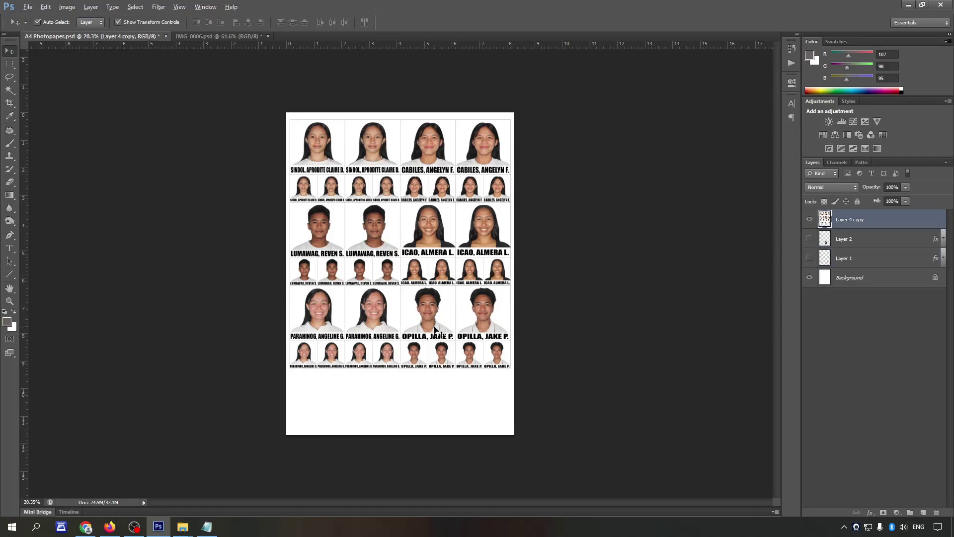
scroll(437, 328, up, 1)
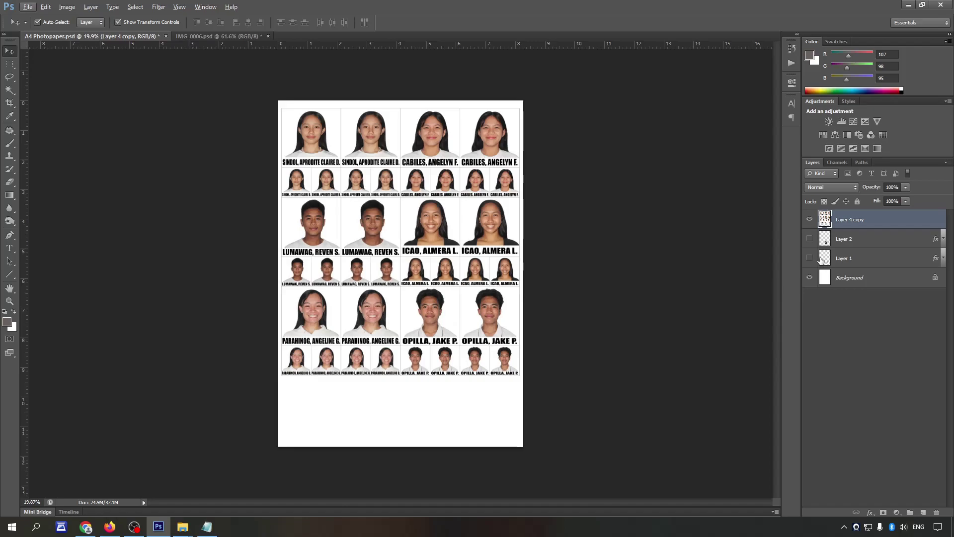
click(810, 239)
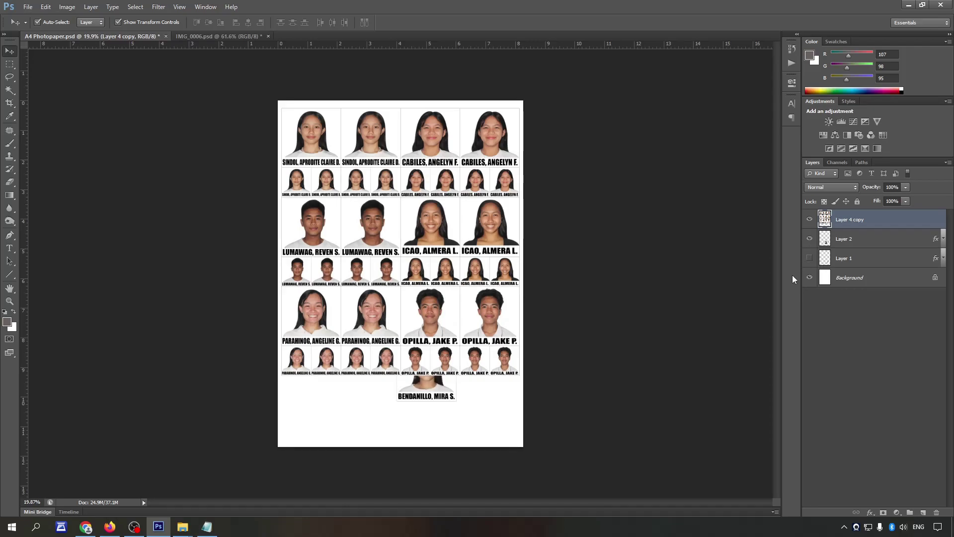
drag(429, 402, 346, 440)
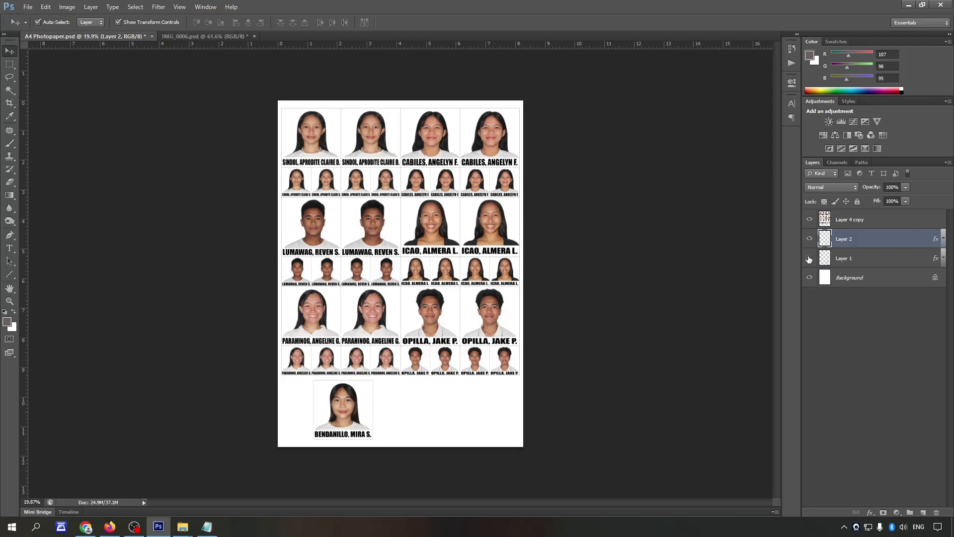
click(810, 239)
click(856, 225)
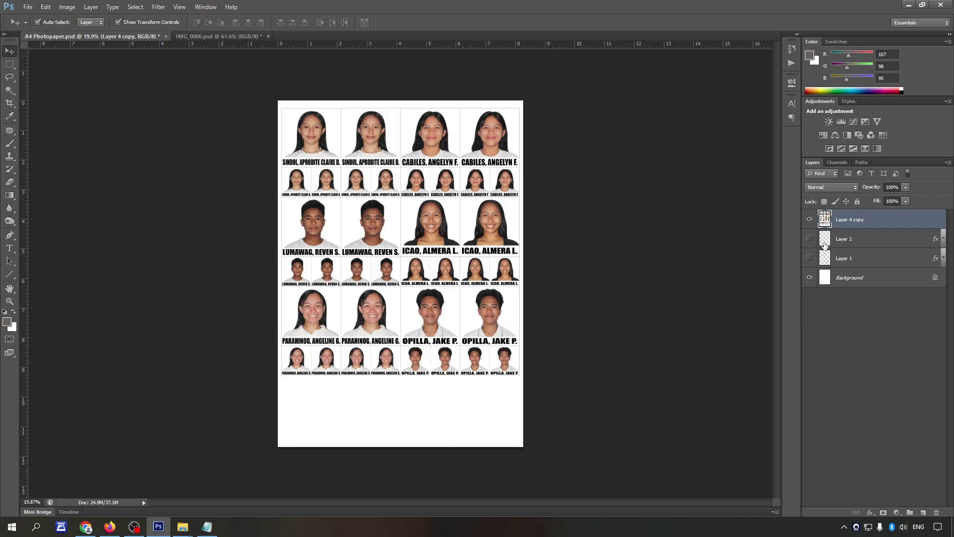
Step: Save the photo sheet and open IMG_0007.JPG by dragging it in from the photo folder
click(28, 7)
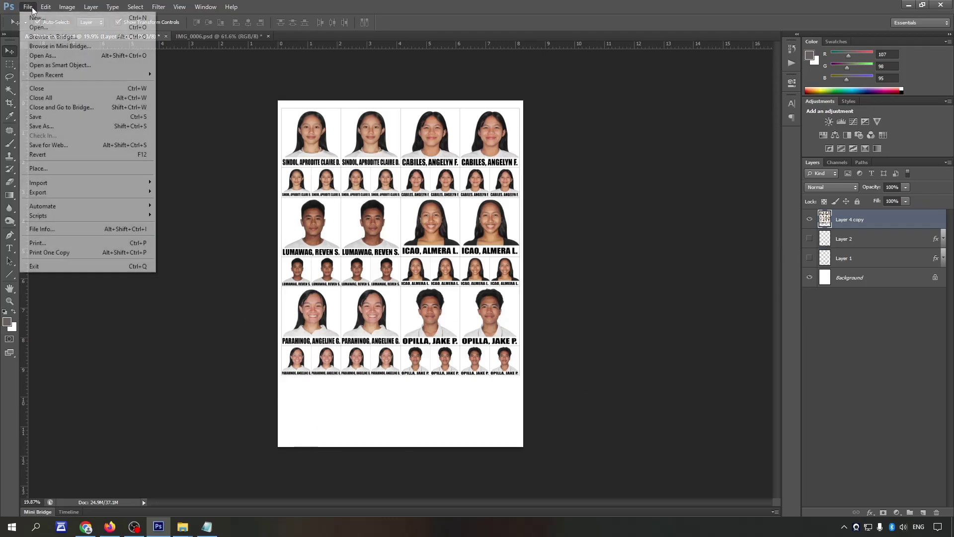
click(68, 117)
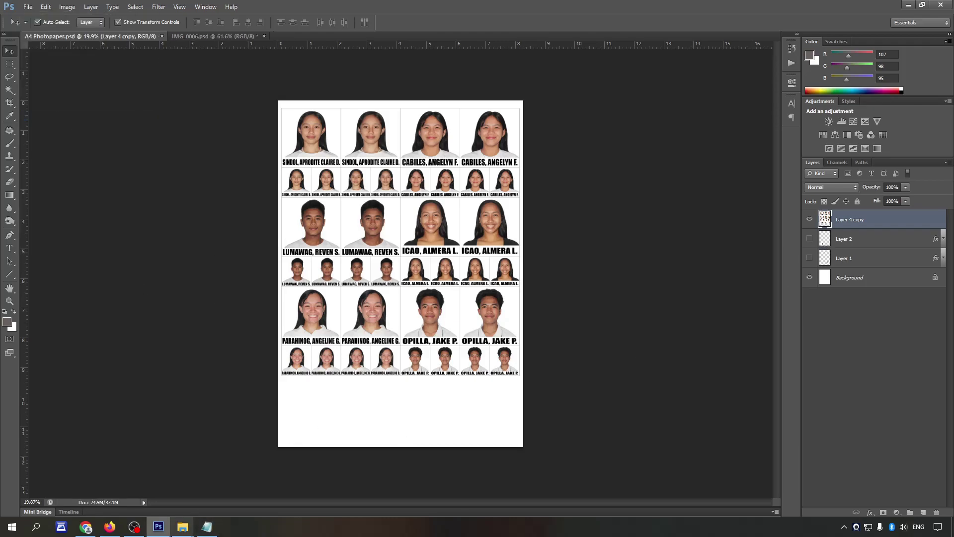
mouse_move(182, 527)
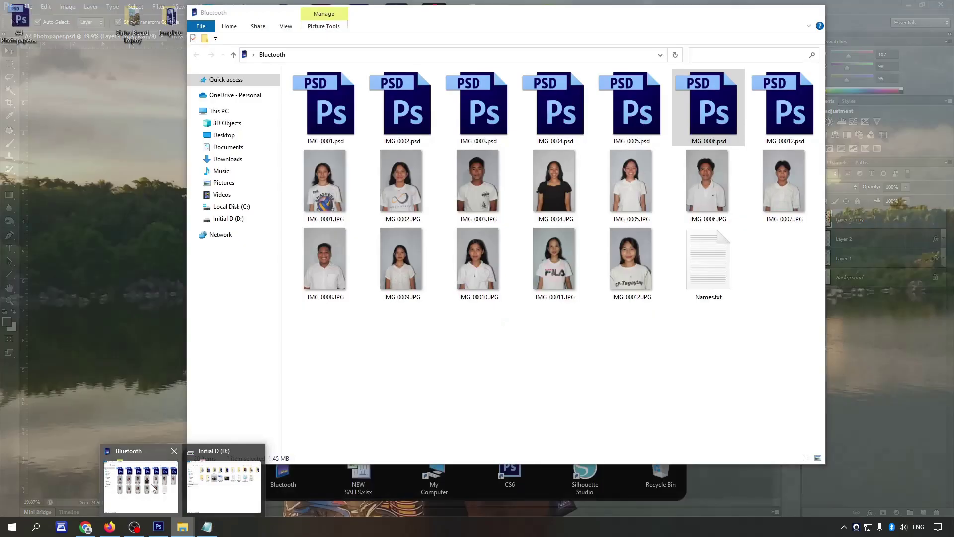
click(152, 488)
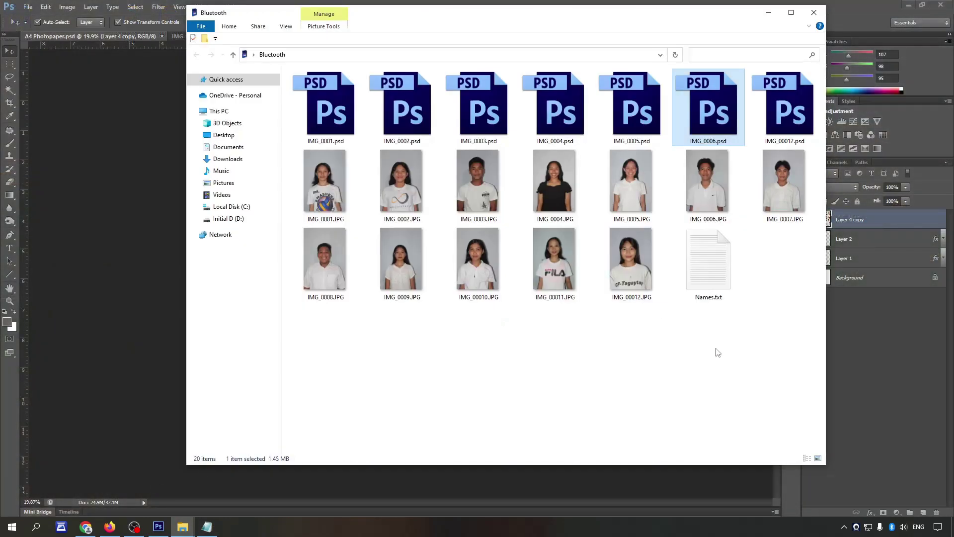
drag(778, 185, 893, 356)
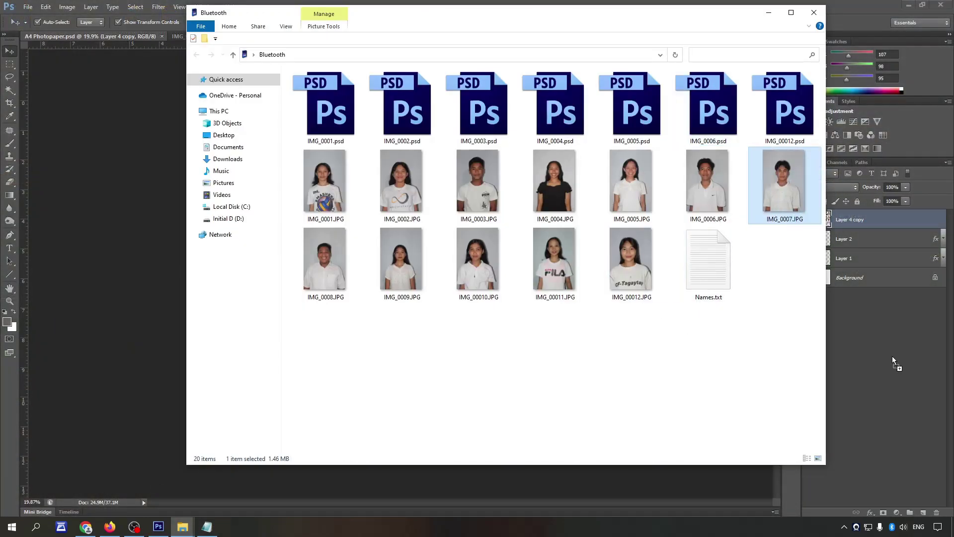
Step: Crop IMG_0007.JPG with the 2 in × 2 in preset, framing the boy's head and shoulders
key(c)
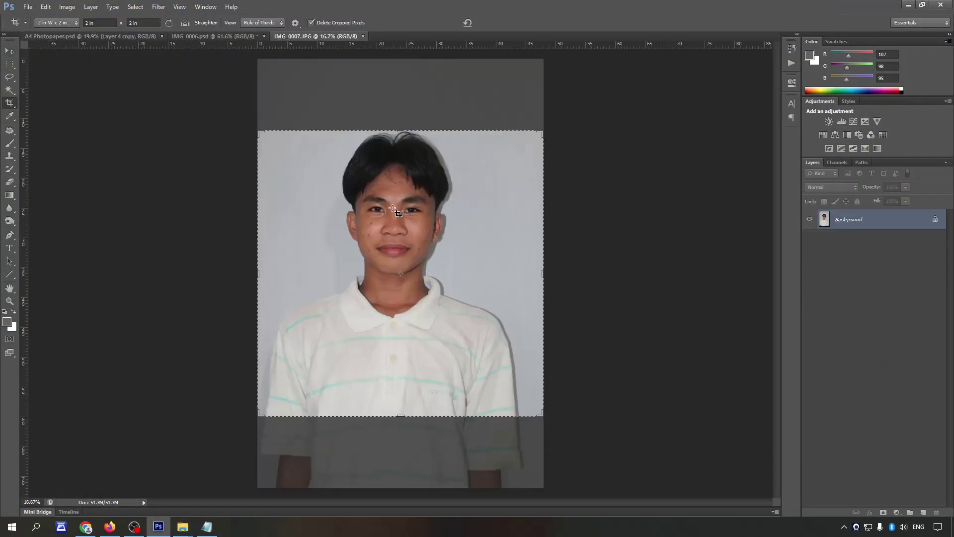
drag(537, 421, 457, 343)
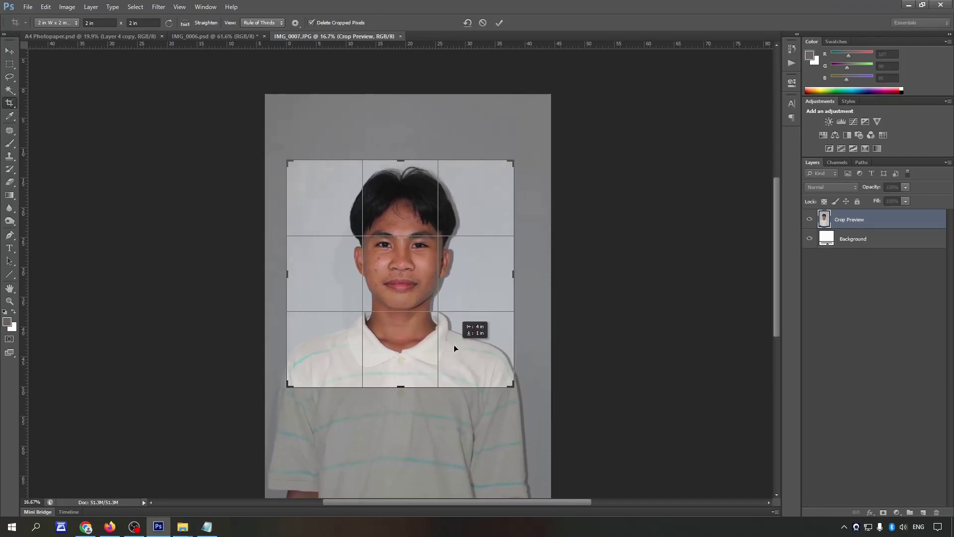
drag(457, 343, 463, 338)
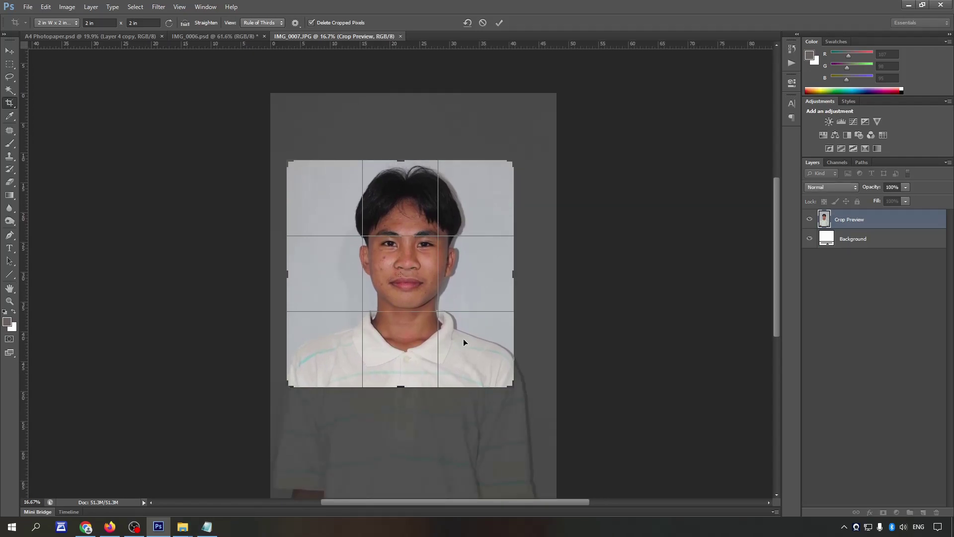
key(Return)
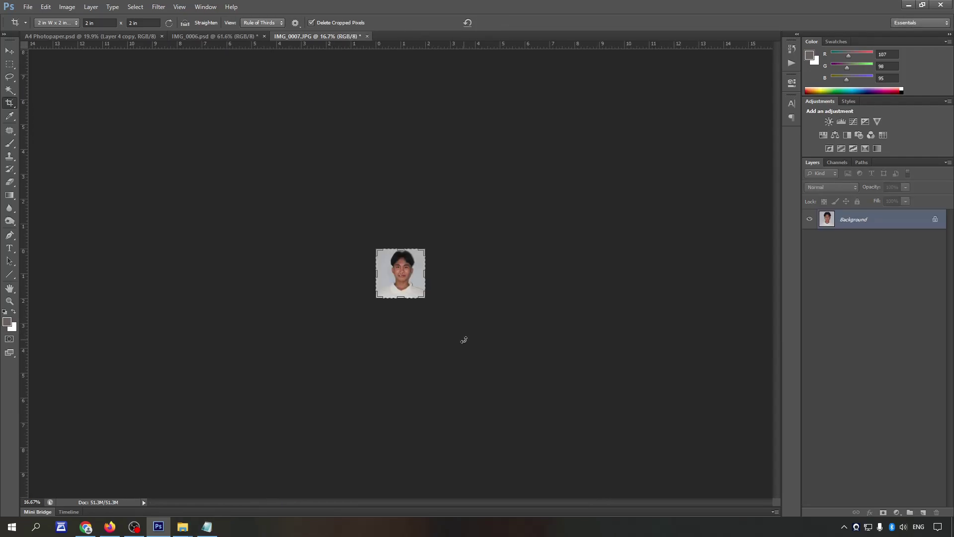
scroll(385, 360, up, 5)
Step: Trace a Pen path from the lower-left shirt up the shoulder and collar, then over the hair
key(p)
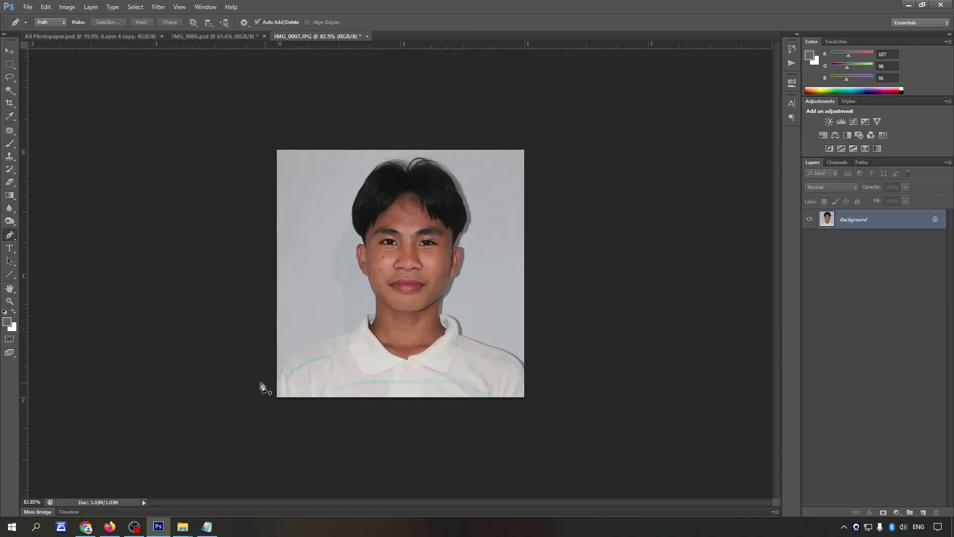
scroll(260, 316, up, 2)
scroll(263, 400, up, 1)
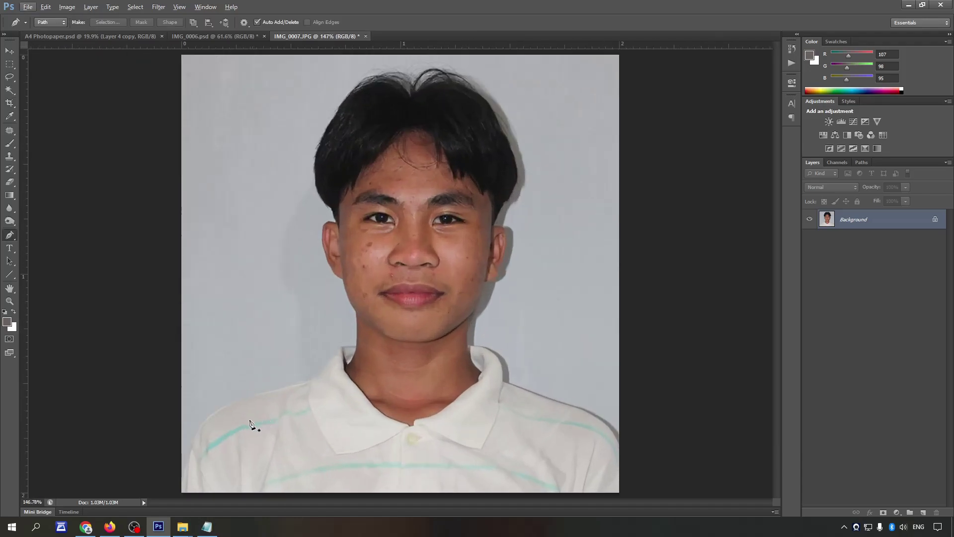
click(179, 482)
scroll(179, 481, up, 3)
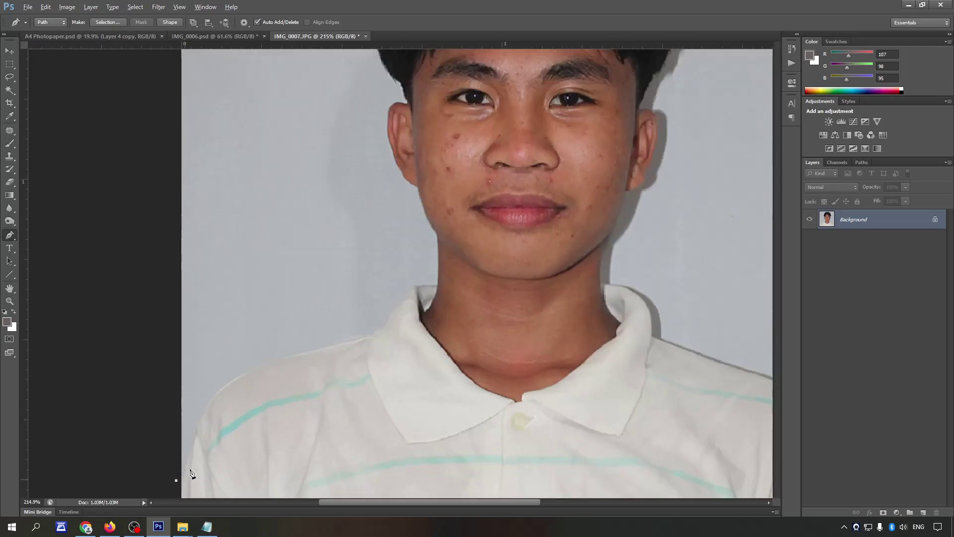
drag(233, 364, 264, 343)
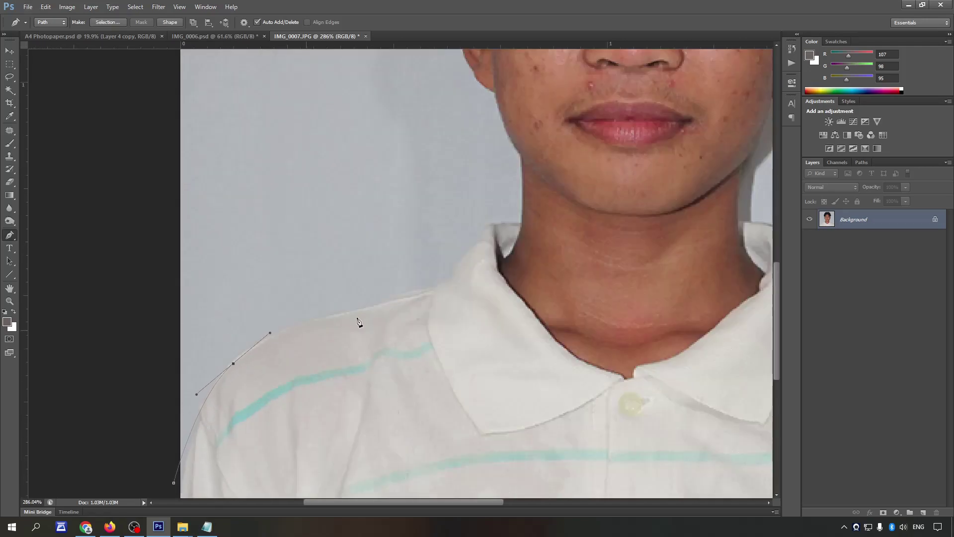
mouse_move(378, 302)
mouse_down()
mouse_move(433, 292)
mouse_move(471, 255)
mouse_up()
scroll(529, 249, up, 1)
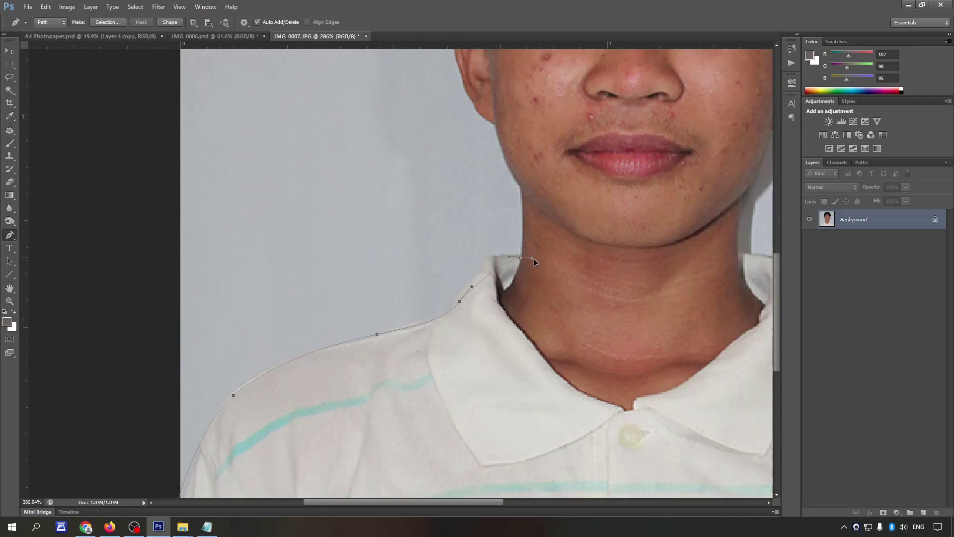
drag(555, 276, 568, 267)
scroll(512, 278, up, 2)
scroll(512, 277, up, 1)
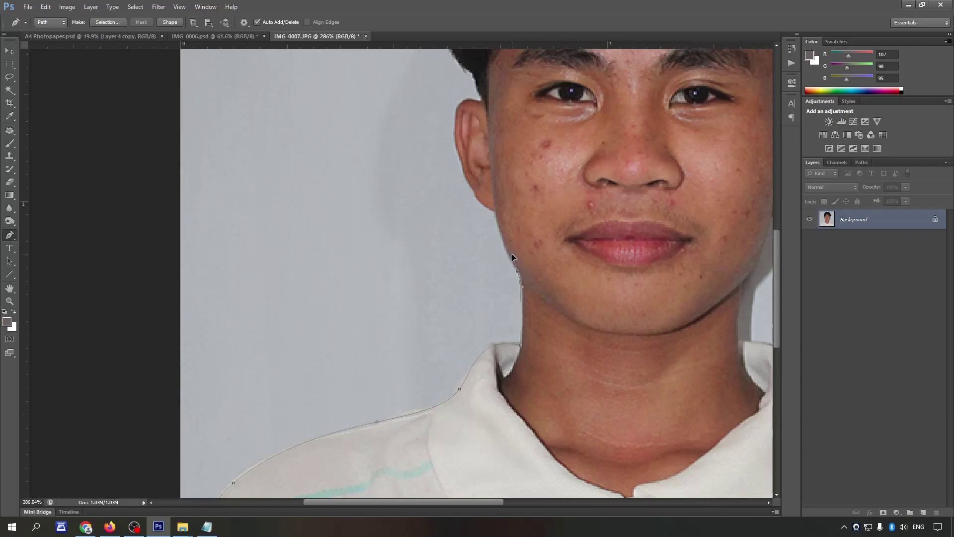
scroll(512, 259, up, 3)
alt+scroll(495, 302, up, 1)
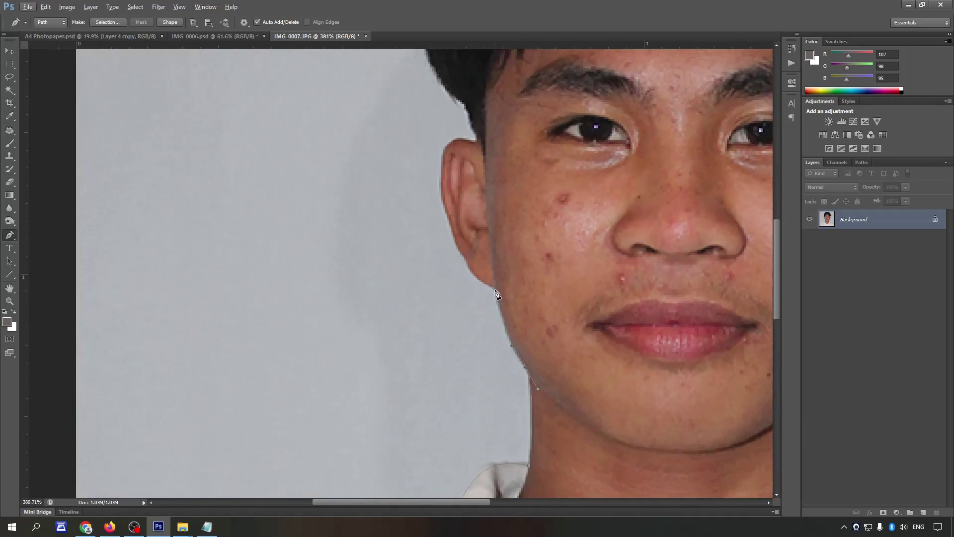
scroll(495, 297, up, 2)
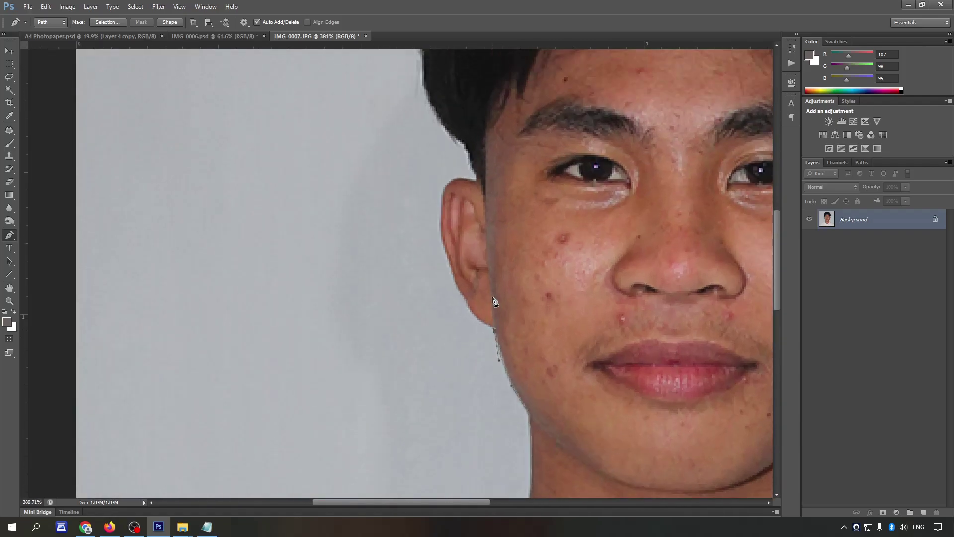
scroll(496, 332, up, 3)
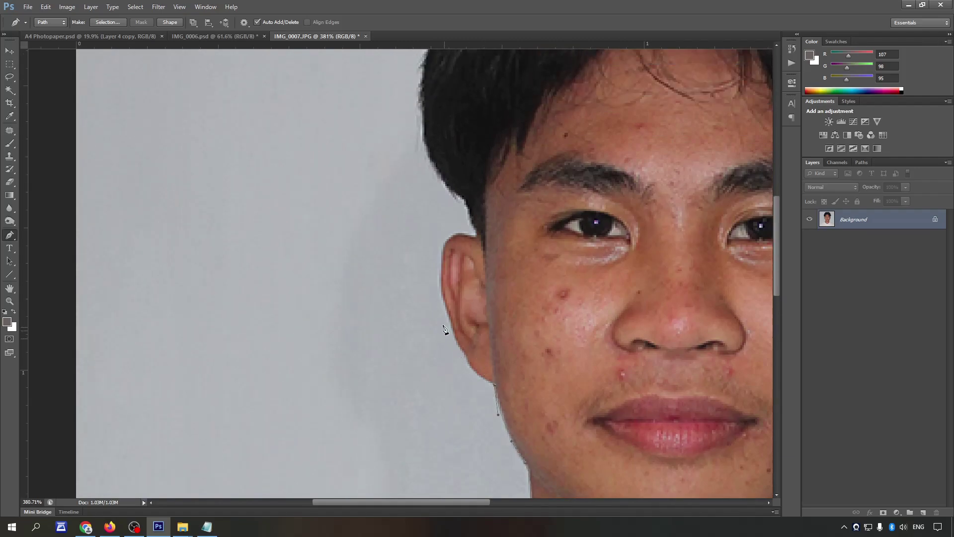
scroll(444, 274, up, 1)
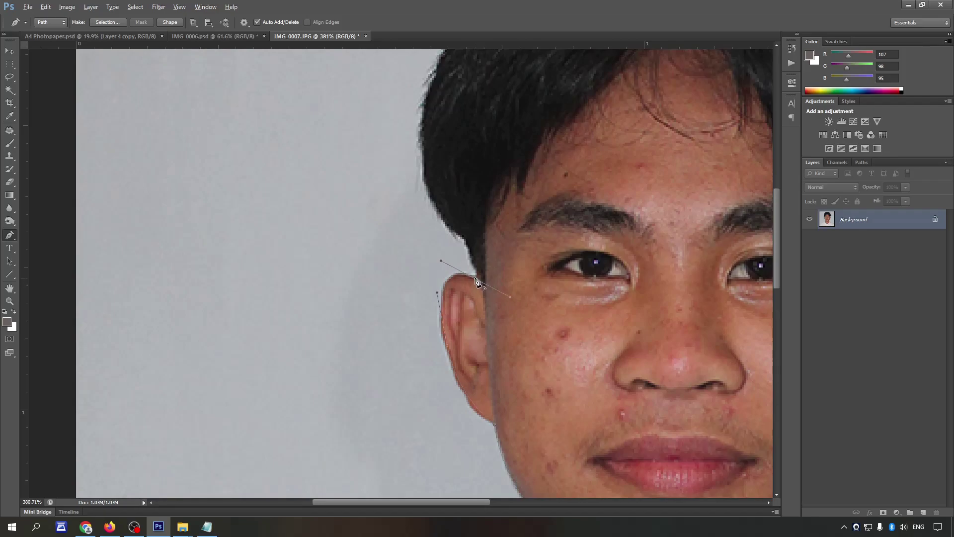
scroll(476, 281, up, 1)
scroll(444, 265, down, 2)
scroll(438, 303, down, 2)
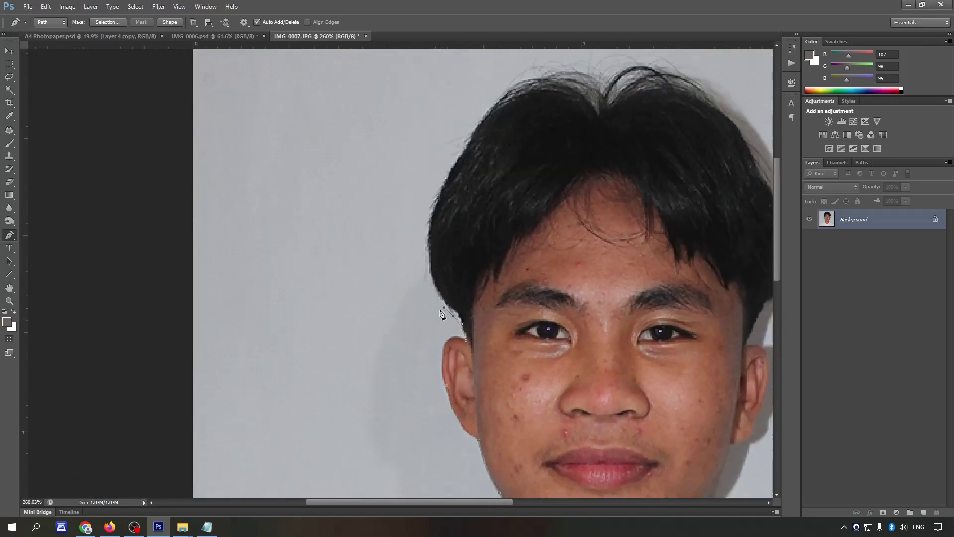
scroll(443, 315, down, 2)
scroll(472, 277, down, 2)
scroll(472, 277, up, 2)
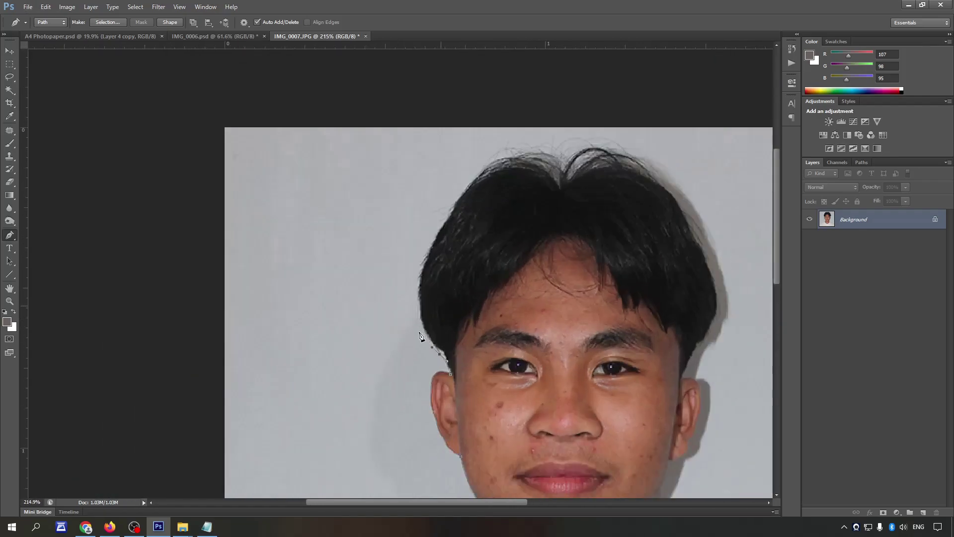
drag(410, 289, 418, 213)
scroll(449, 218, up, 1)
drag(535, 167, 643, 159)
drag(711, 217, 730, 281)
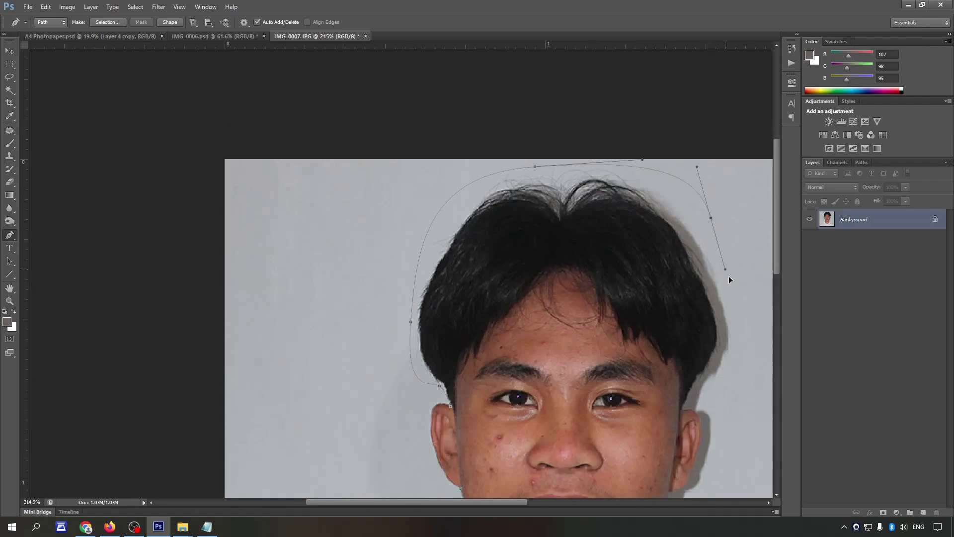
Step: Continue the path below the right ear, along jaw, collar and shoulder, and close it
scroll(720, 328, down, 1)
scroll(721, 303, up, 3)
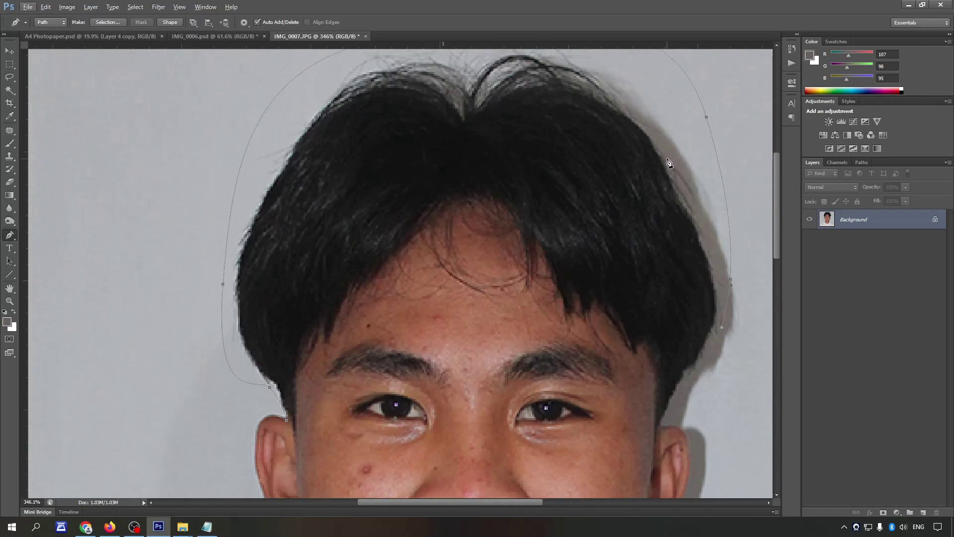
scroll(651, 173, down, 1)
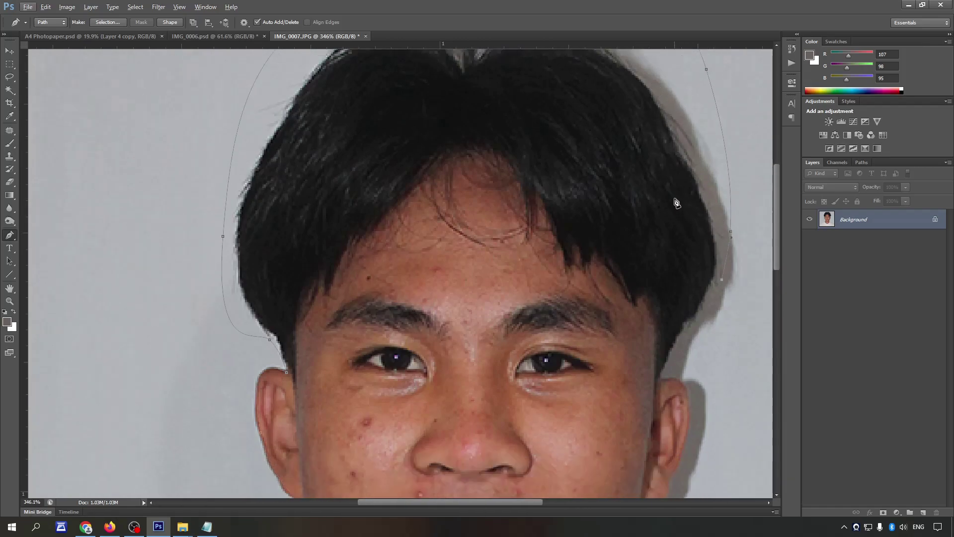
scroll(716, 278, down, 1)
scroll(699, 251, up, 1)
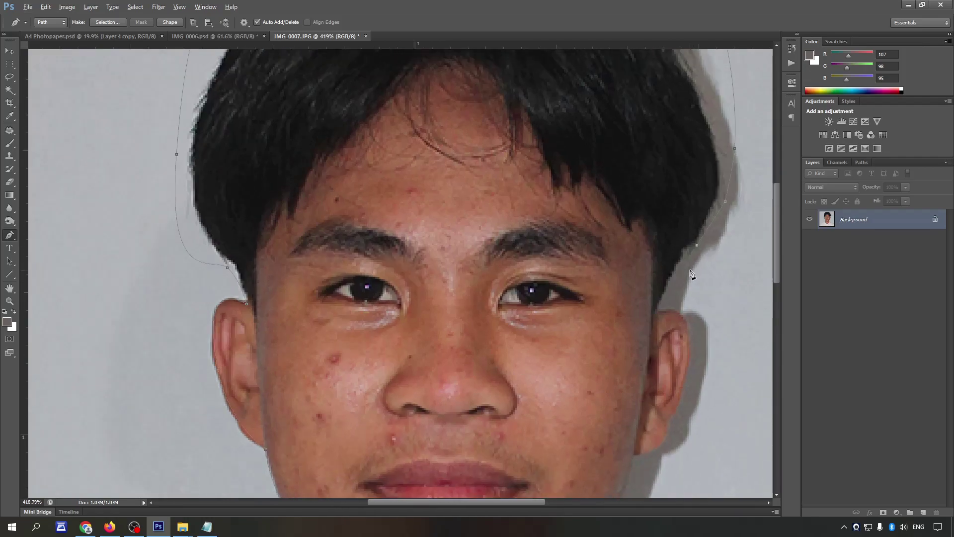
scroll(710, 246, up, 1)
scroll(674, 282, down, 1)
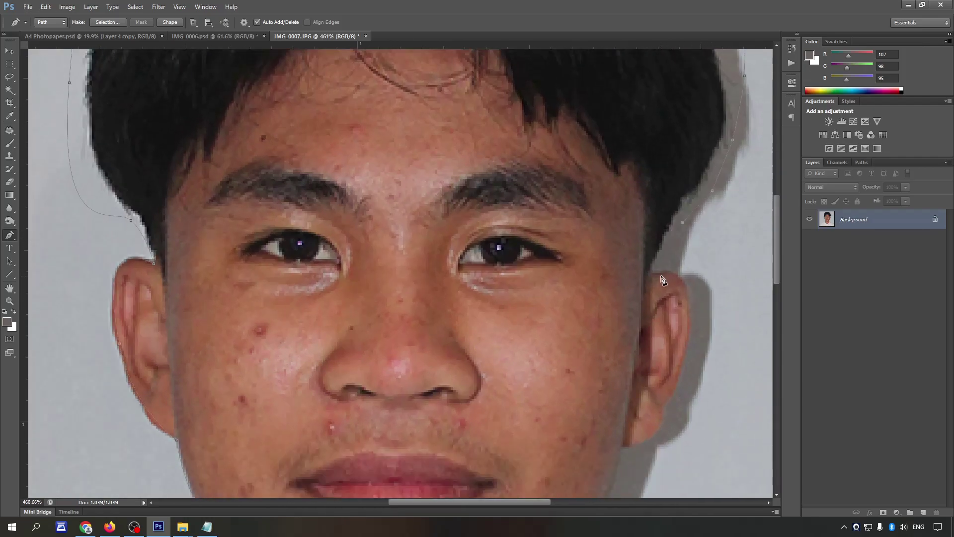
scroll(681, 307, down, 1)
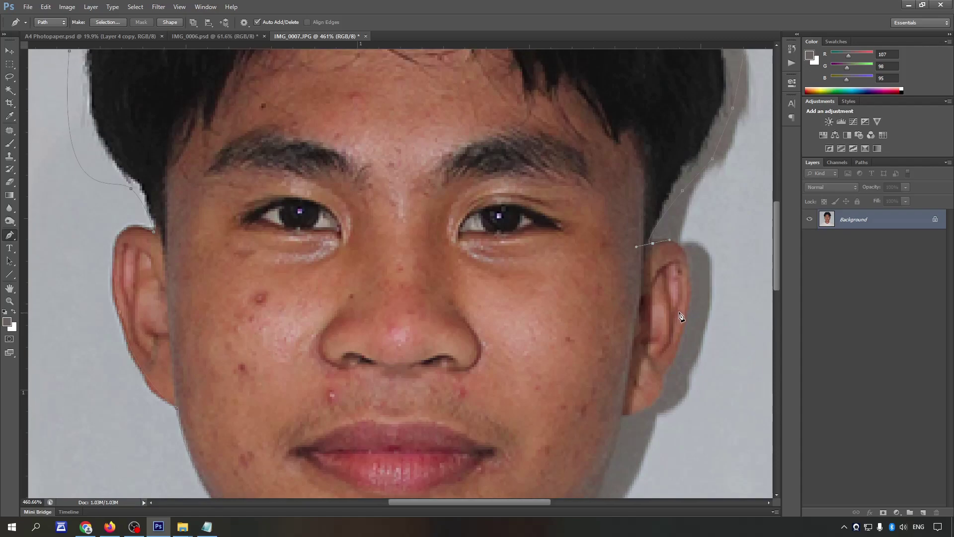
click(668, 366)
scroll(669, 366, down, 1)
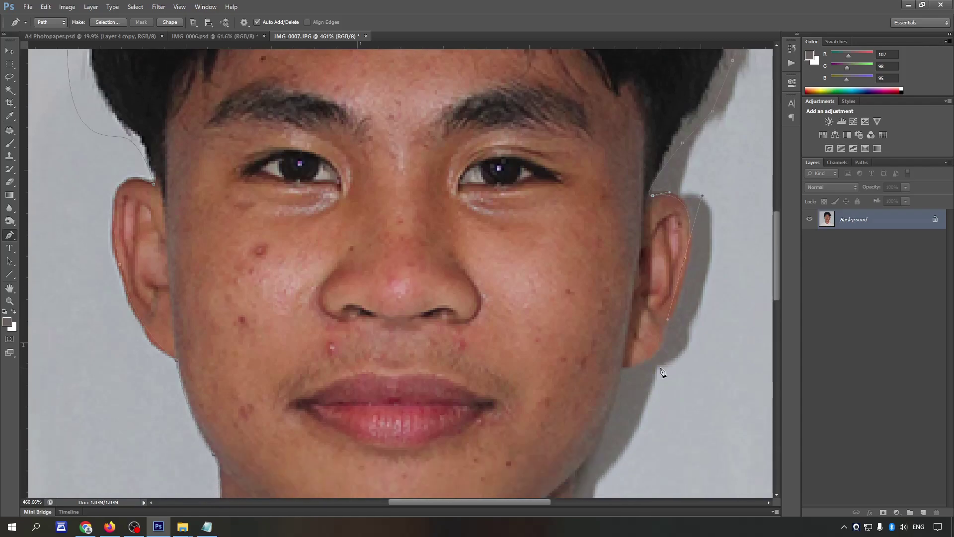
click(621, 367)
scroll(671, 307, down, 1)
scroll(671, 307, down, 2)
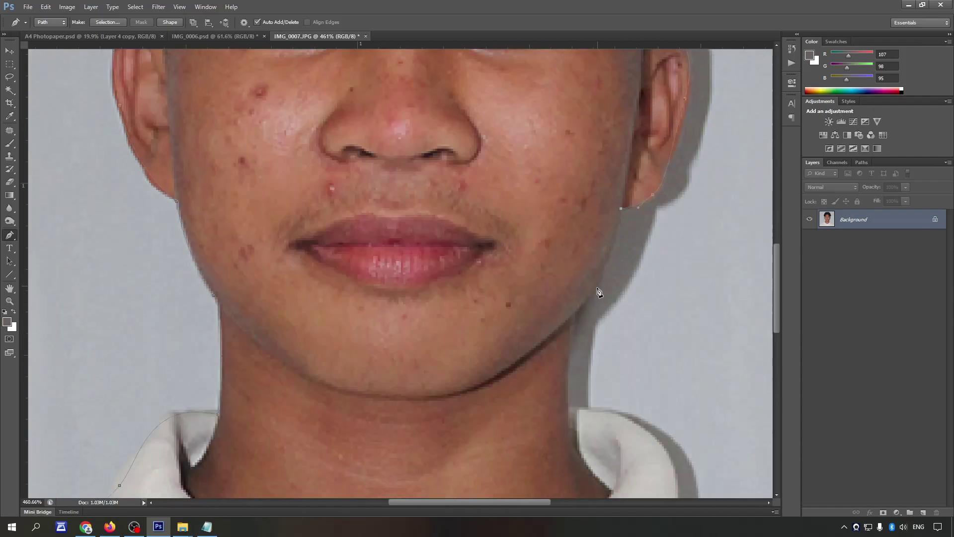
click(579, 306)
scroll(579, 306, down, 1)
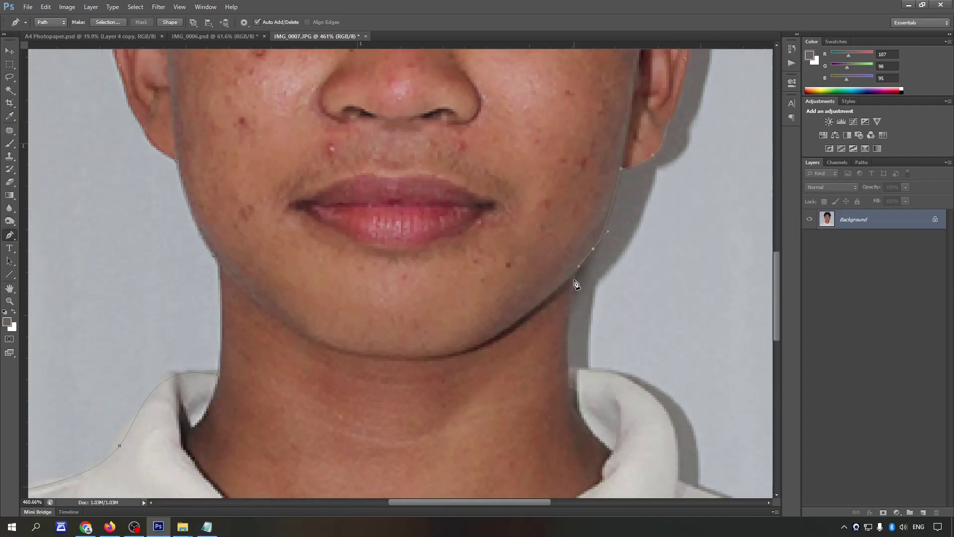
scroll(574, 290, down, 1)
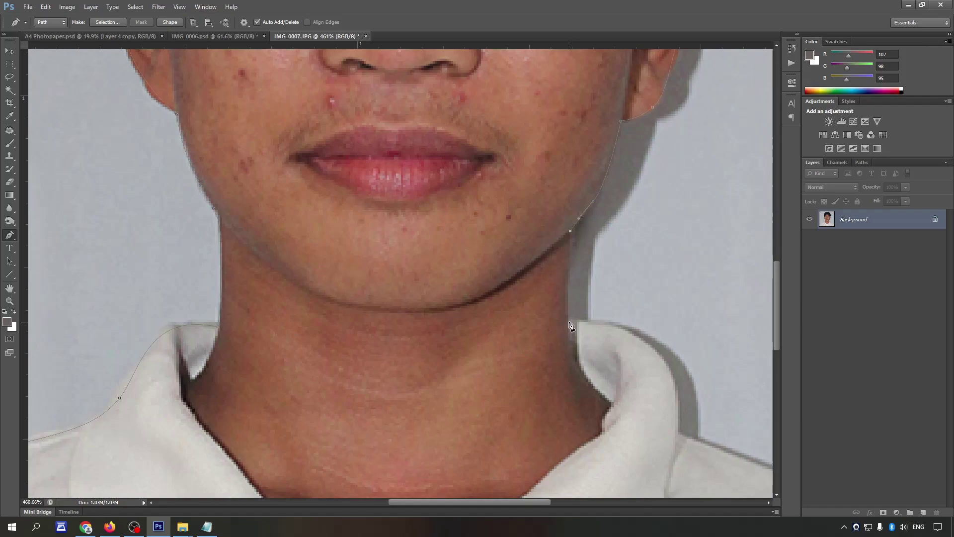
scroll(577, 318, down, 1)
alt+scroll(576, 318, down, 1)
click(668, 275)
drag(666, 300, 669, 332)
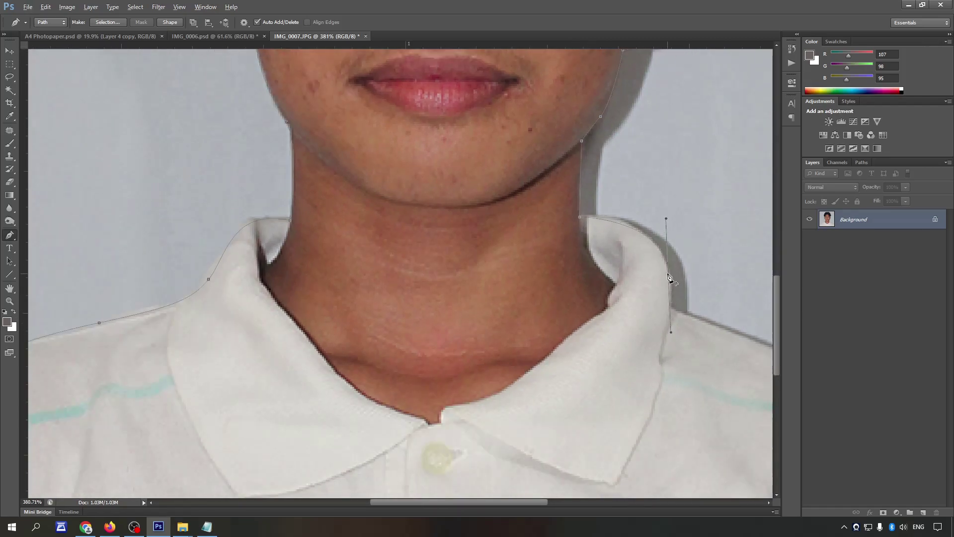
click(673, 312)
alt+scroll(629, 250, down, 1)
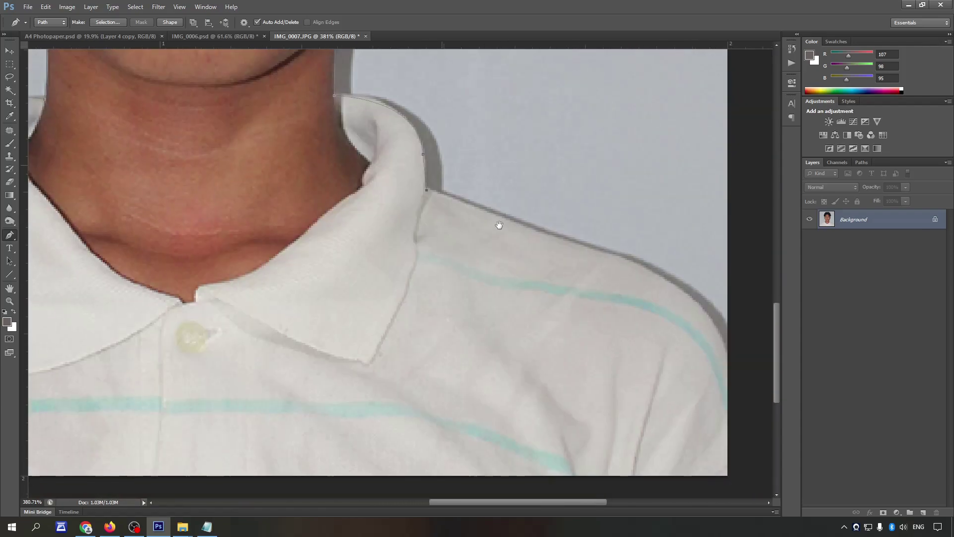
alt+scroll(499, 221, down, 1)
click(645, 243)
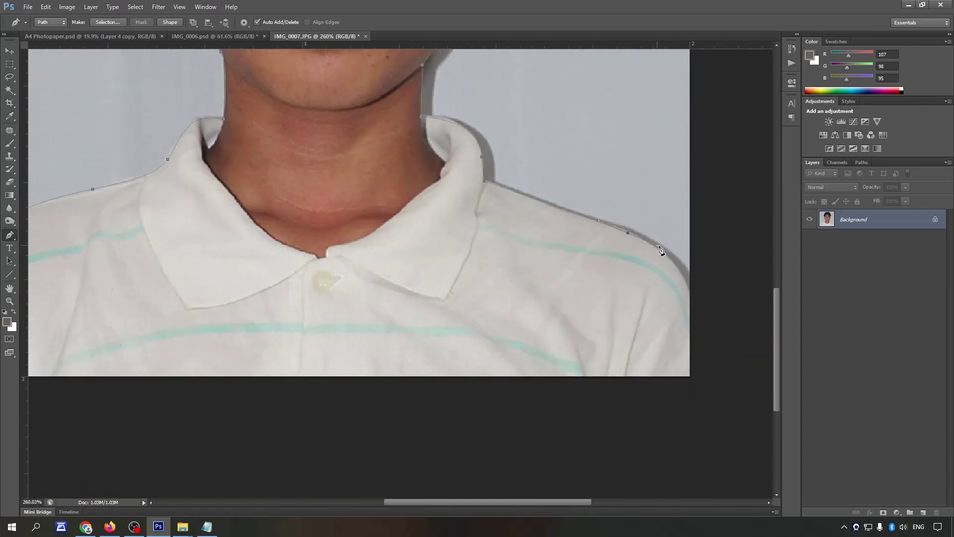
scroll(661, 250, down, 1)
drag(697, 304, 702, 348)
alt+scroll(673, 360, down, 3)
scroll(673, 360, down, 2)
click(551, 441)
click(345, 430)
click(295, 427)
click(241, 424)
Step: Convert the traced path to a selection and copy the person onto a new layer
right_click(380, 301)
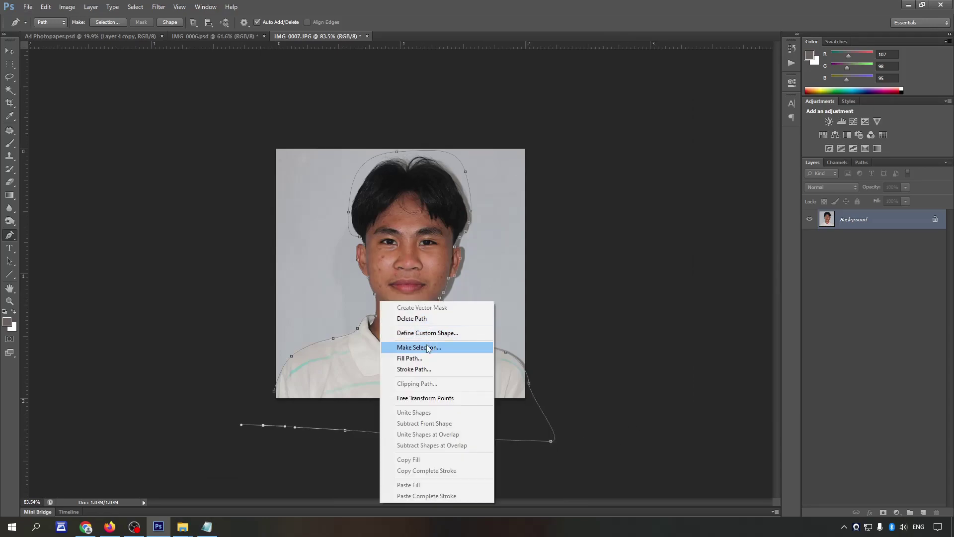
click(428, 348)
key(Return)
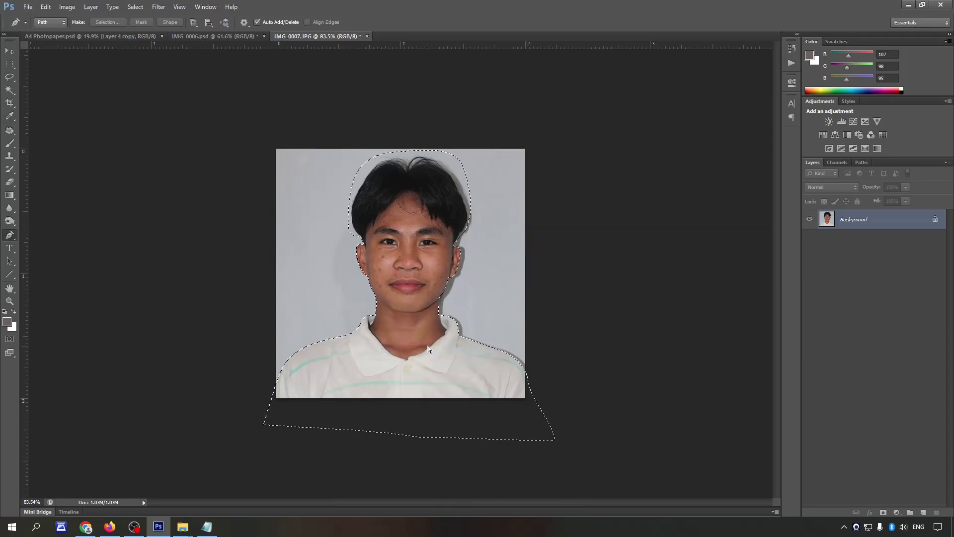
key(ctrl+j)
Step: Fill the Background white, then duplicate the person layer as a hidden backup copy
click(867, 238)
key(ctrl+BackSpace)
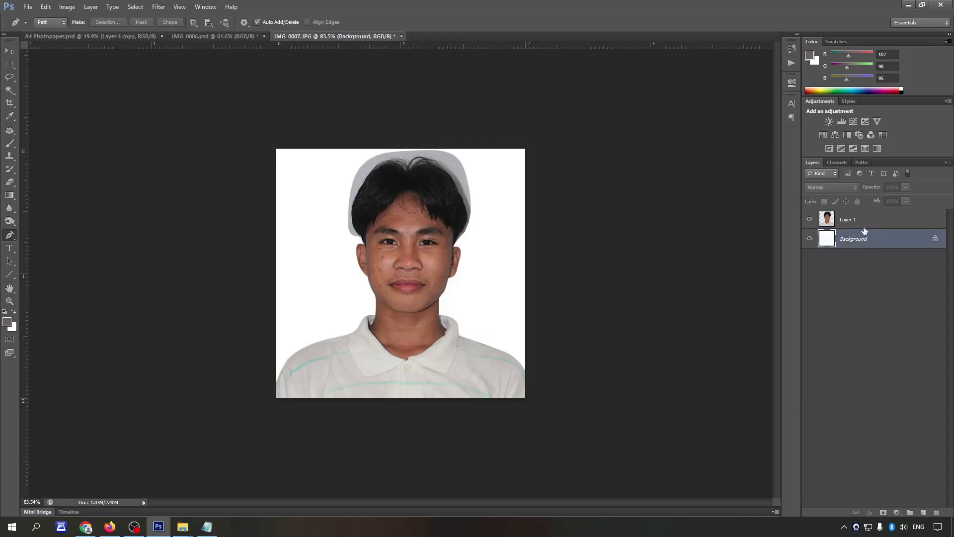
click(848, 219)
key(v)
key(ctrl+plus)
key(ctrl+plus)
key(ctrl+plus)
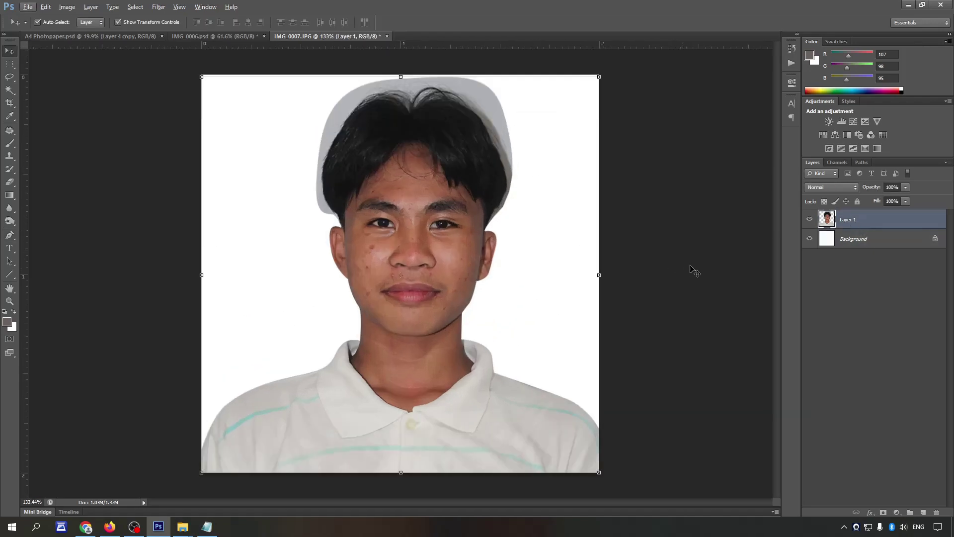
key(ctrl+j)
click(809, 219)
click(862, 235)
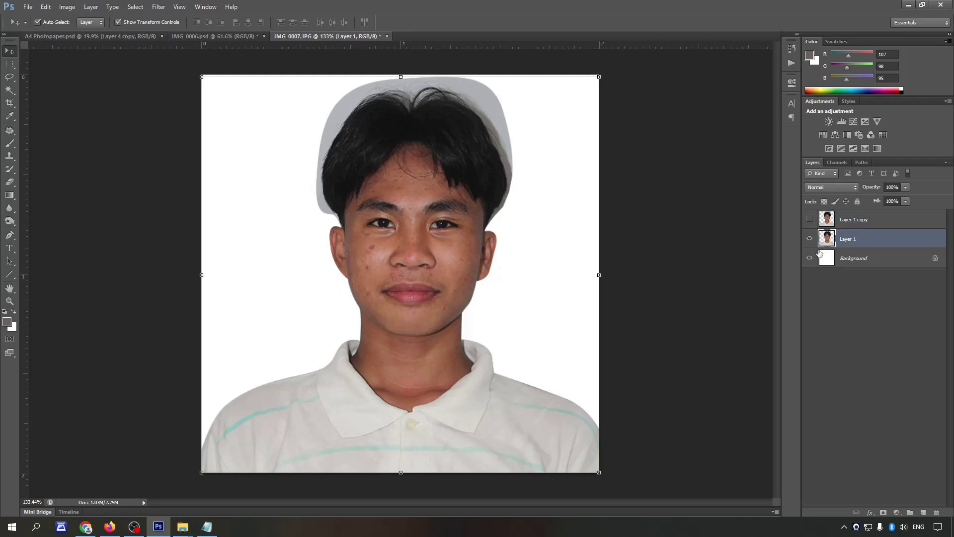
key(ctrl+m)
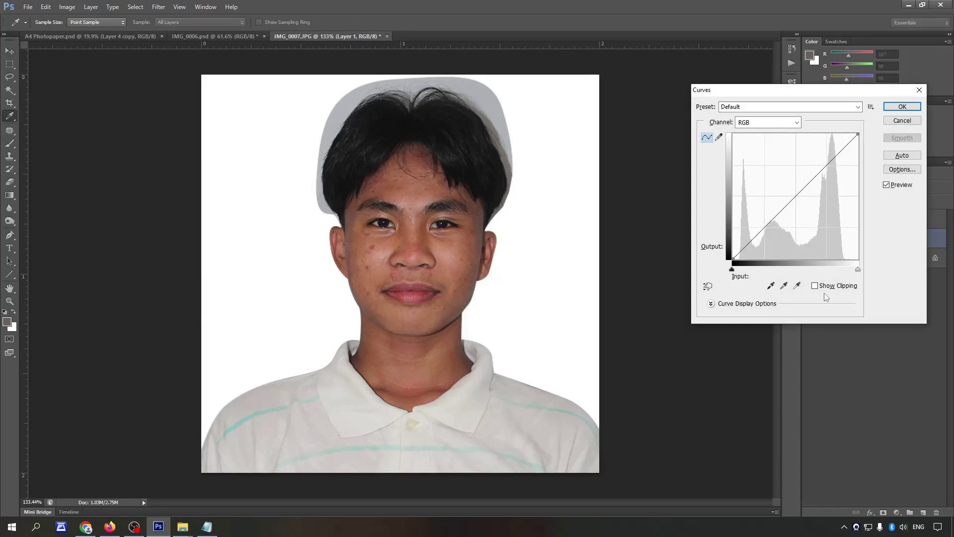
Step: Set the Curves white point by sampling the grey halo near the hair, and apply
click(798, 285)
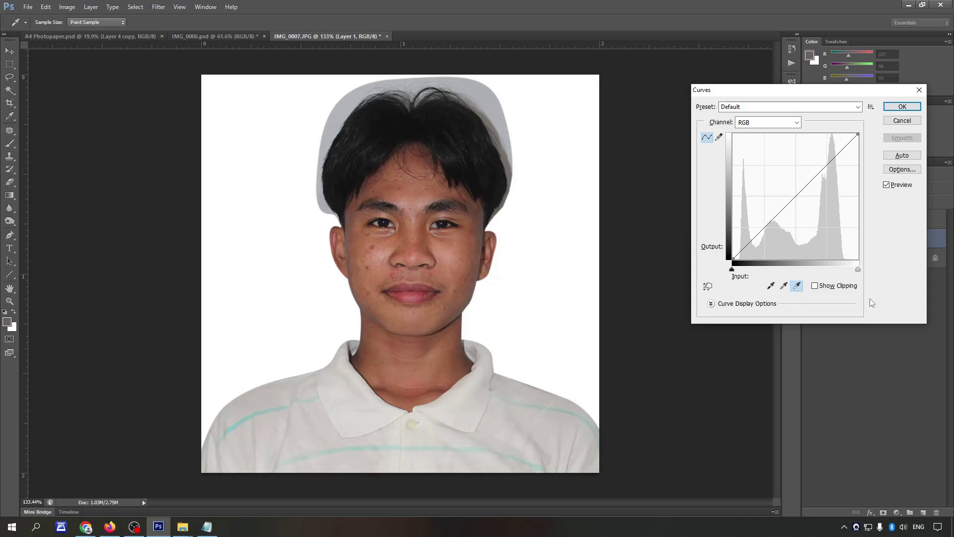
click(497, 121)
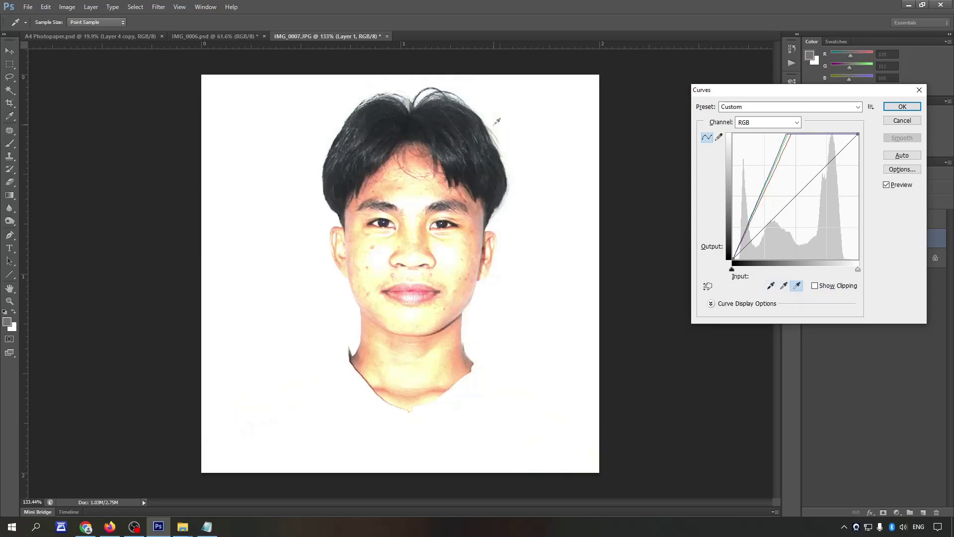
scroll(508, 214, up, 3)
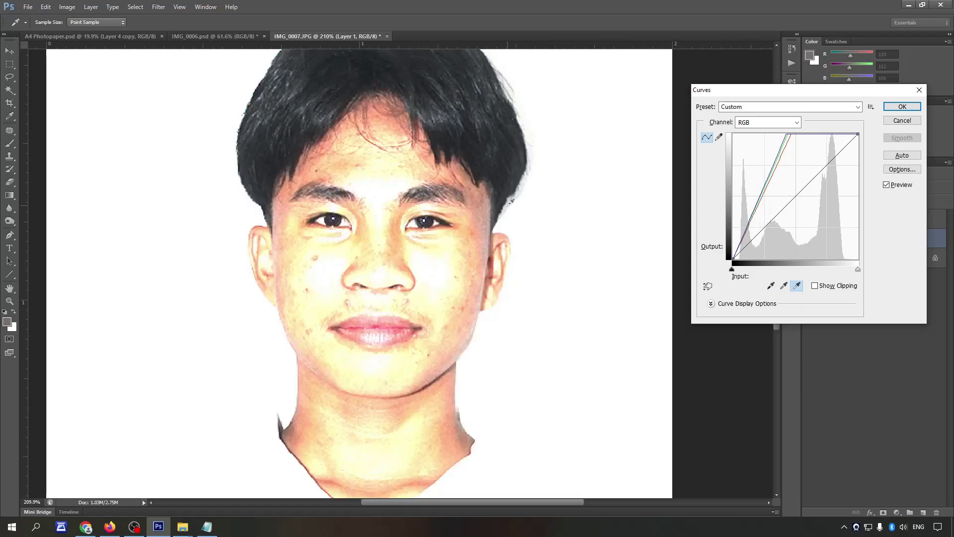
click(512, 202)
key(Return)
Step: Show the hidden Layer 1 copy again and select it
key(v)
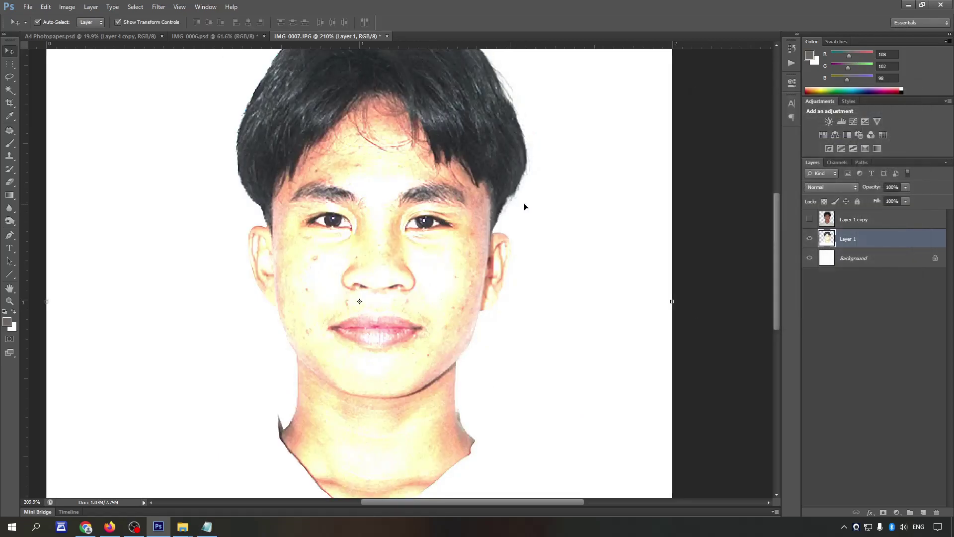
scroll(524, 203, down, 2)
click(810, 219)
click(855, 219)
Step: Erase the grey halo beside the ear and right of the hair with a soft 0%-hardness eraser
key(e)
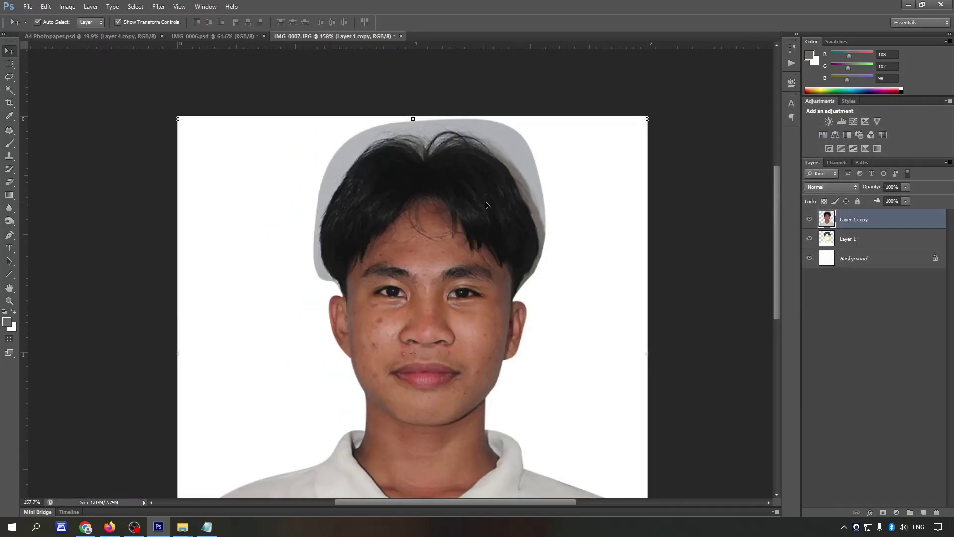
scroll(533, 213, up, 3)
right_click(554, 244)
click(562, 280)
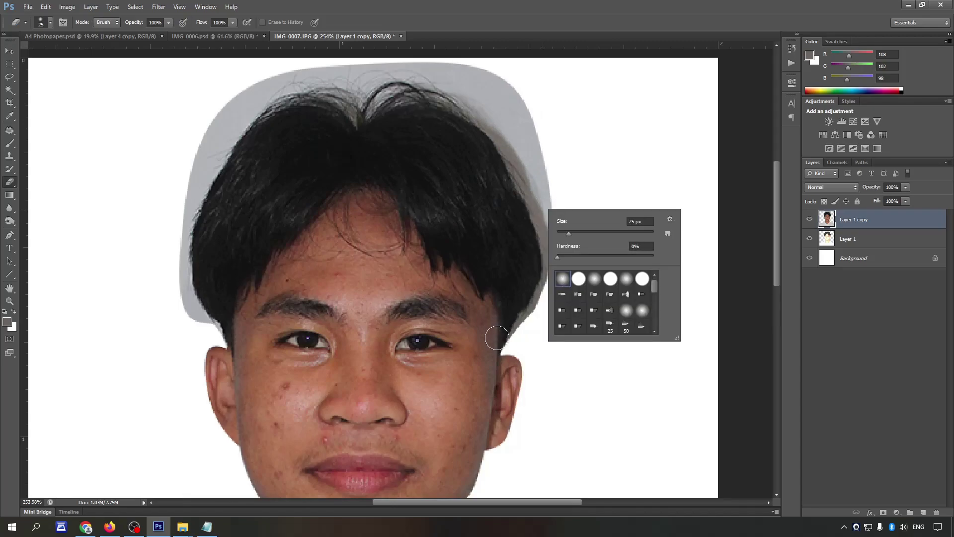
drag(526, 320, 565, 228)
scroll(565, 227, down, 3)
key(bracketleft)
key(bracketleft)
key(bracketleft)
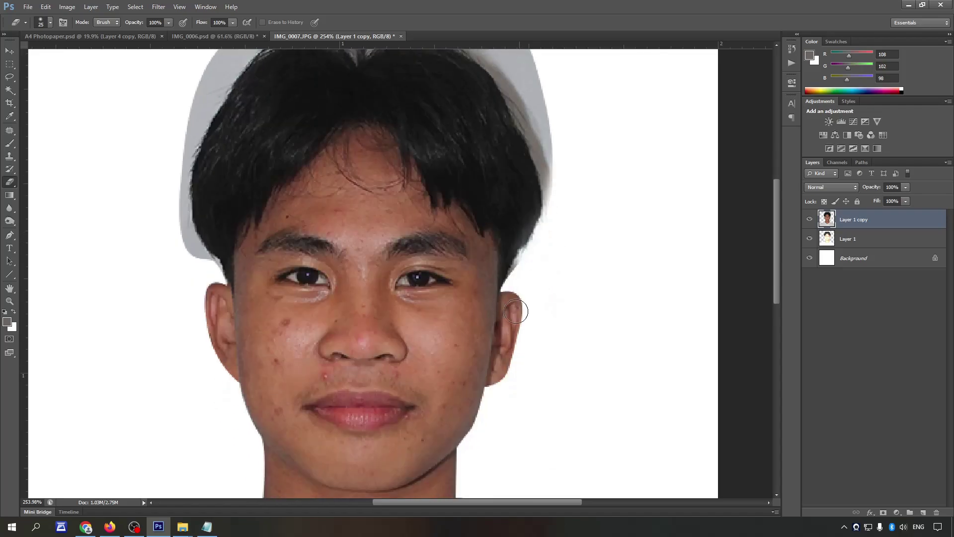
key(bracketright)
key(bracketright)
scroll(528, 245, up, 3)
mouse_move(522, 181)
mouse_down()
mouse_move(547, 224)
mouse_move(558, 298)
mouse_up()
mouse_move(552, 223)
mouse_down()
mouse_move(485, 112)
mouse_move(524, 219)
mouse_move(501, 162)
mouse_move(422, 134)
mouse_move(524, 190)
mouse_move(539, 147)
mouse_move(556, 202)
mouse_move(407, 113)
mouse_move(399, 146)
mouse_move(426, 118)
mouse_move(362, 149)
mouse_move(315, 128)
mouse_move(352, 170)
mouse_move(230, 132)
mouse_move(251, 144)
mouse_move(251, 173)
mouse_move(279, 154)
mouse_up()
Step: Erase the remaining halo left of the hair near the ear, resizing the brush as needed
scroll(482, 135, up, 2)
mouse_move(211, 195)
mouse_down()
mouse_move(200, 228)
mouse_move(216, 227)
mouse_up()
scroll(216, 227, down, 1)
scroll(216, 228, down, 3)
key(bracketleft)
key(bracketleft)
key(bracketleft)
mouse_move(221, 301)
mouse_down()
mouse_move(196, 266)
mouse_move(202, 293)
mouse_move(186, 264)
mouse_move(199, 149)
mouse_move(252, 160)
mouse_up()
key(bracketright)
key(bracketright)
key(bracketright)
scroll(252, 160, up, 1)
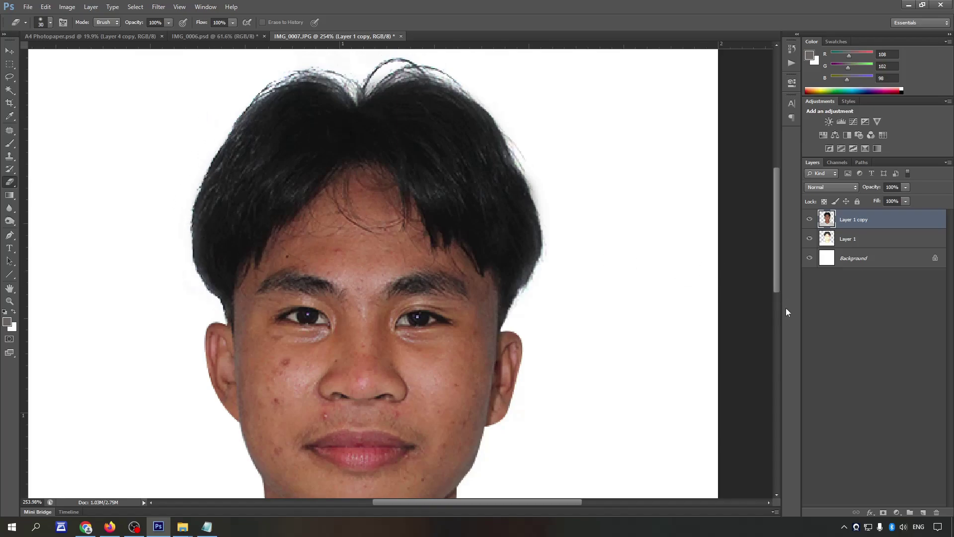
click(863, 242)
scroll(529, 312, down, 1)
scroll(529, 313, down, 1)
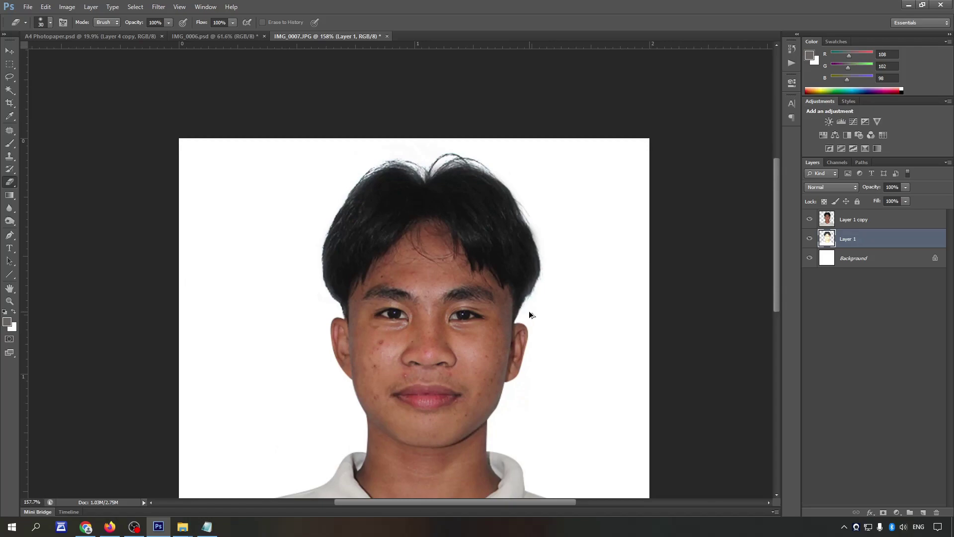
Step: Try the Black & White adjustment on Layer 1, then toggle the copy's visibility to compare
key(ctrl+alt+shift+b)
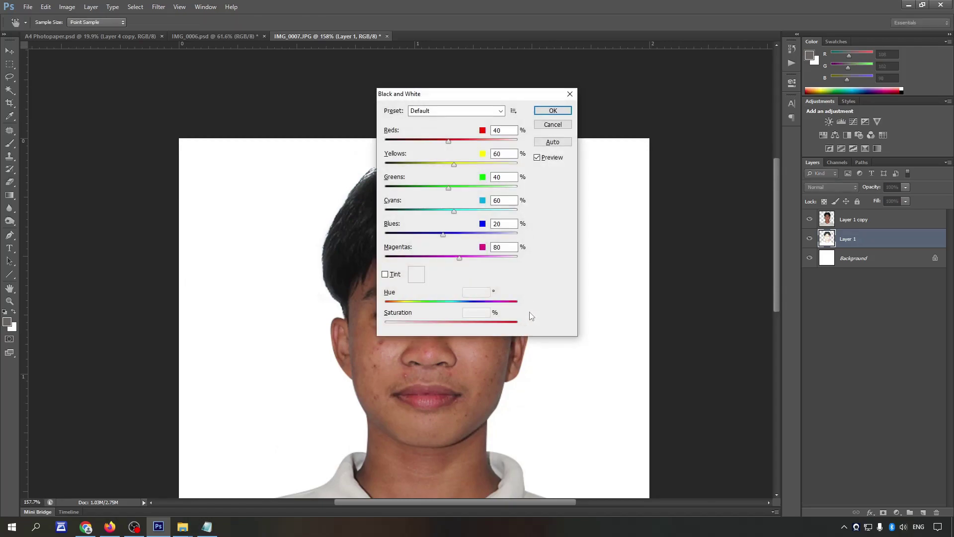
key(Escape)
key(e)
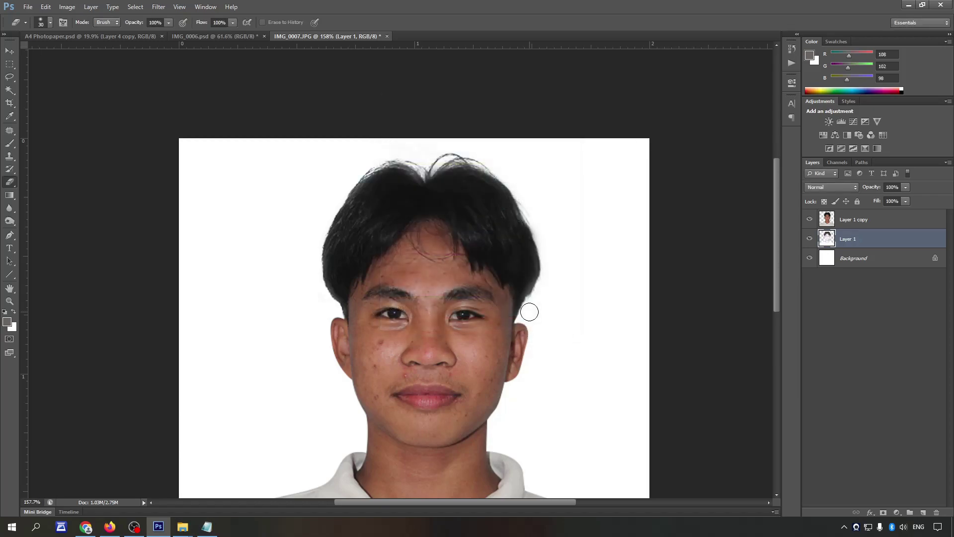
click(809, 219)
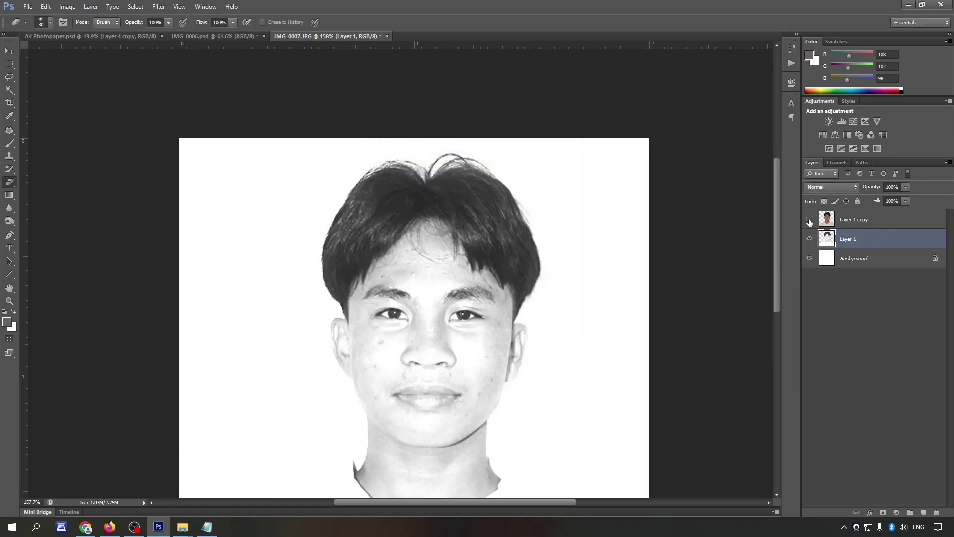
click(810, 219)
click(845, 225)
click(853, 245)
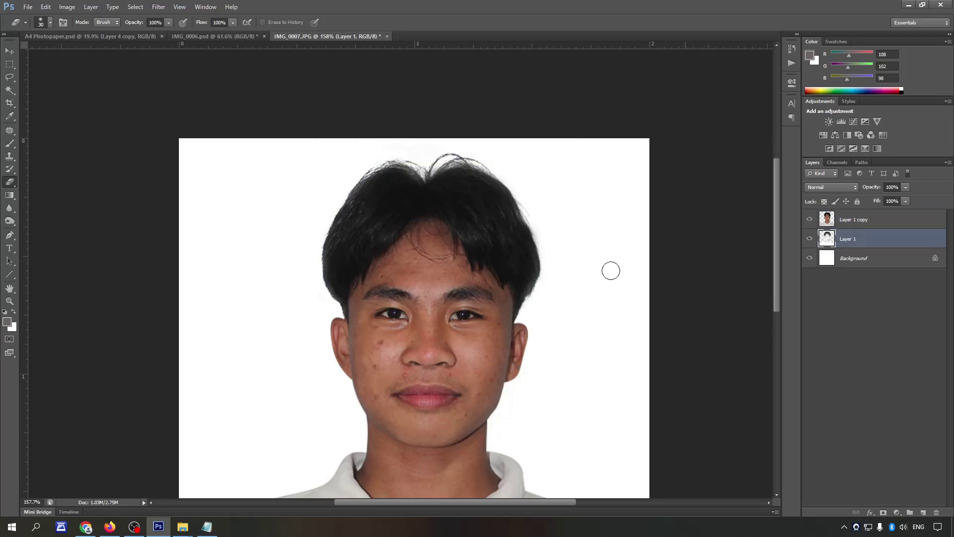
Step: Select both Layer 1 and Layer 1 copy and merge them into one layer
key(o)
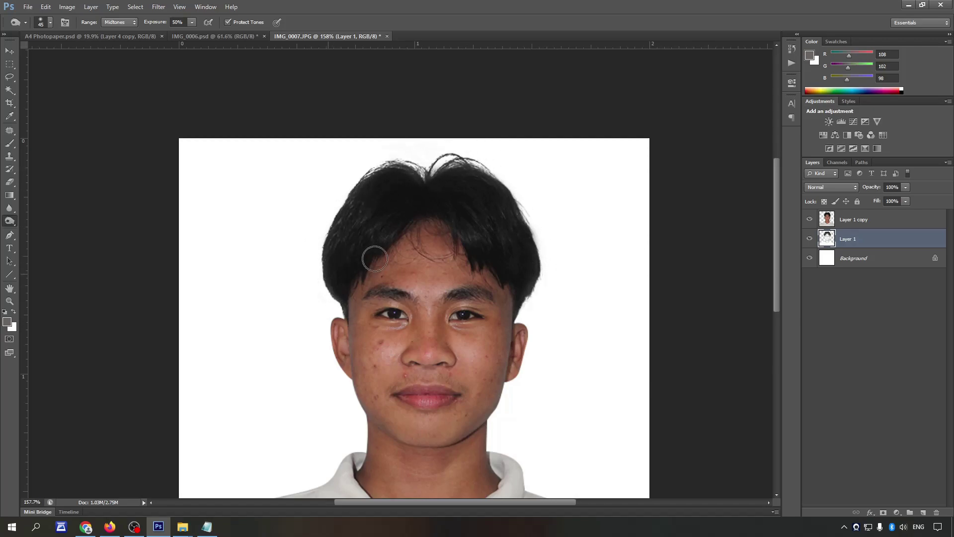
scroll(333, 284, down, 1)
shift+click(853, 219)
key(ctrl+e)
scroll(548, 264, down, 1)
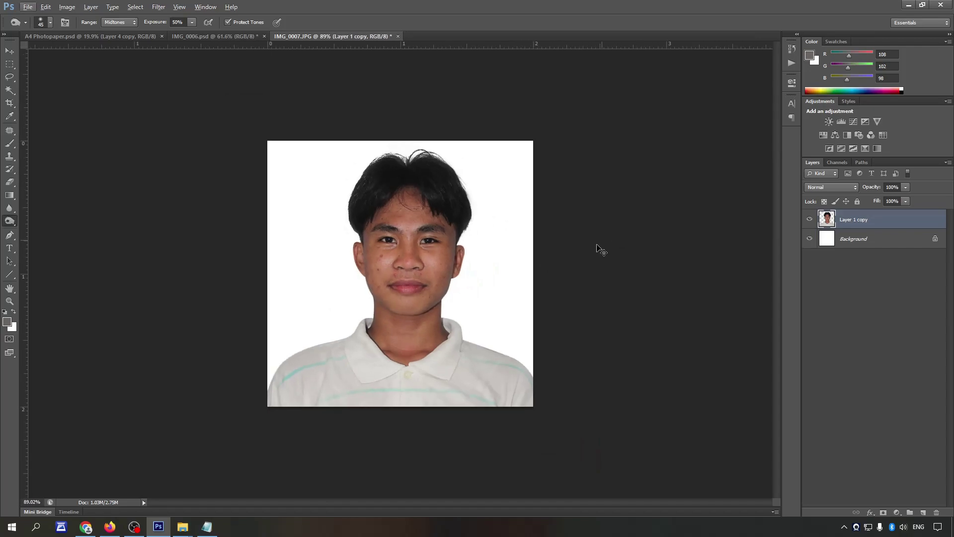
key(ctrl+m)
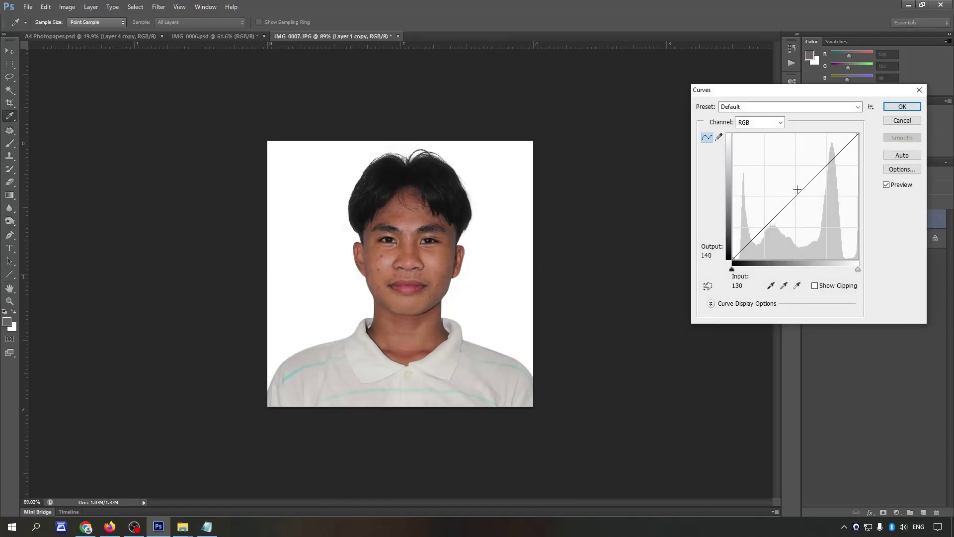
Step: Brighten the portrait with a slight upward Curves bend and Brightness/Contrast value 1
drag(797, 189, 794, 180)
click(902, 106)
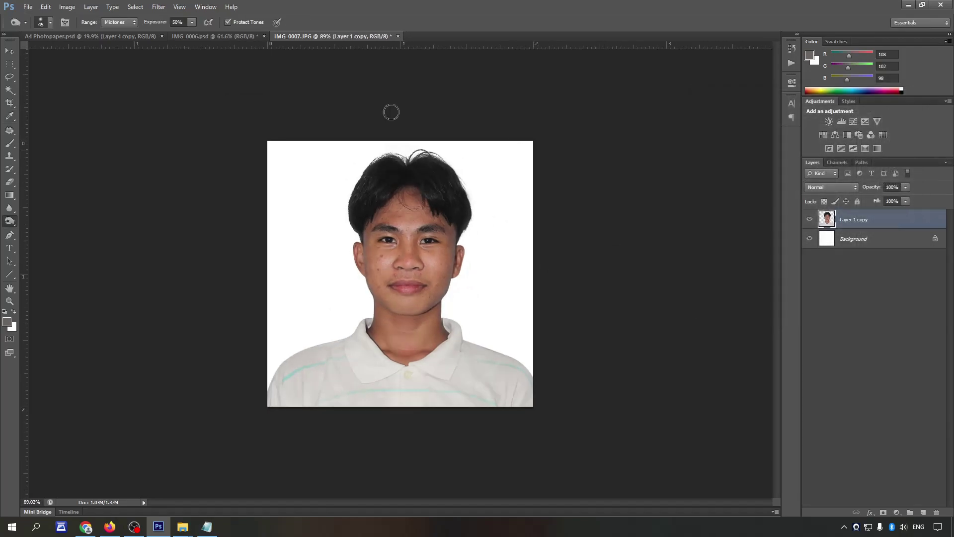
click(64, 7)
click(190, 36)
text(1)
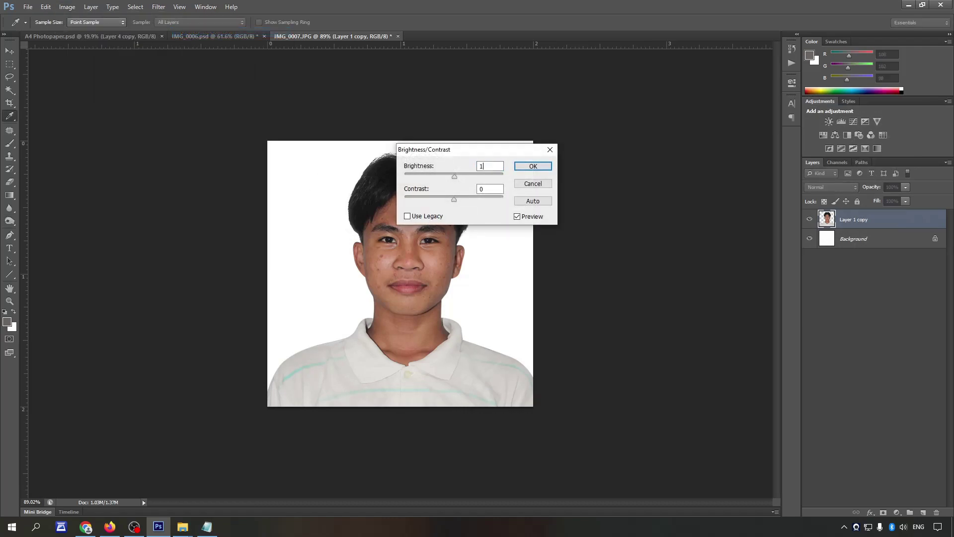
key(Return)
key(v)
Step: Patch the pimple on the cheek with nearby clean skin, then deselect
scroll(435, 270, up, 5)
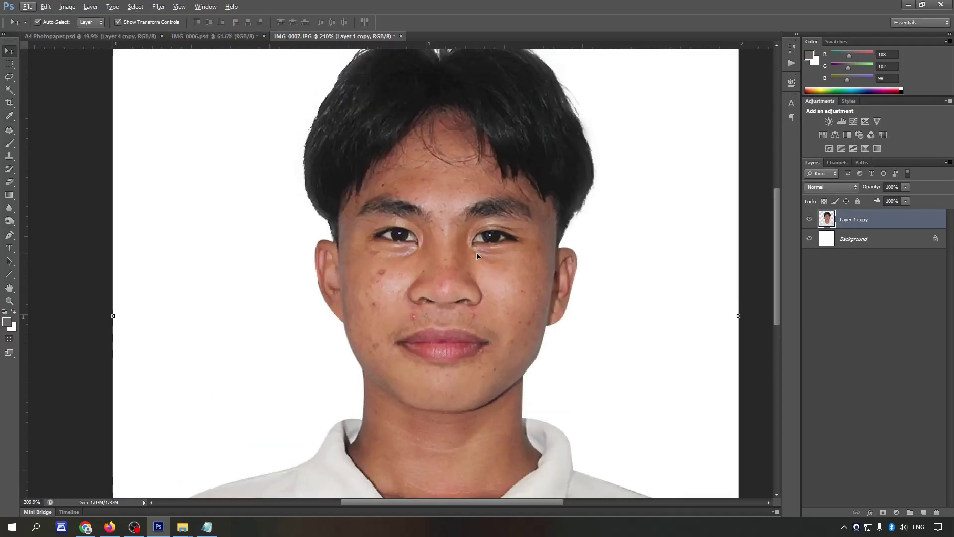
key(j)
scroll(419, 324, up, 2)
drag(431, 310, 420, 314)
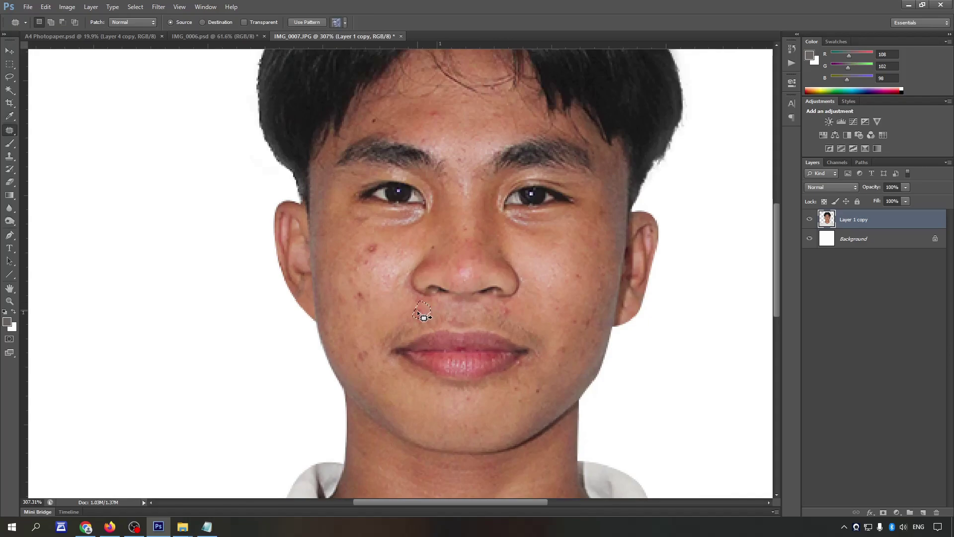
drag(369, 247, 358, 274)
key(ctrl+d)
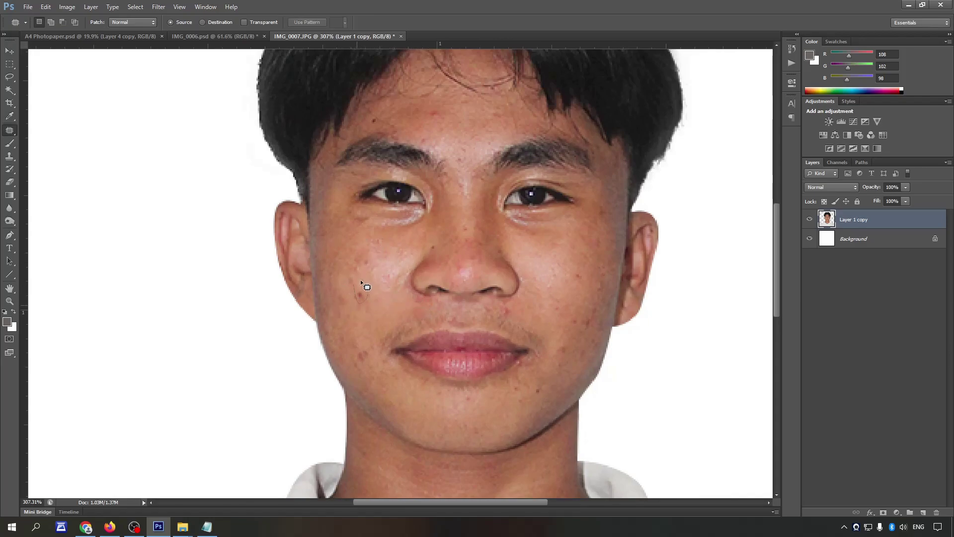
scroll(365, 287, down, 3)
scroll(511, 286, down, 3)
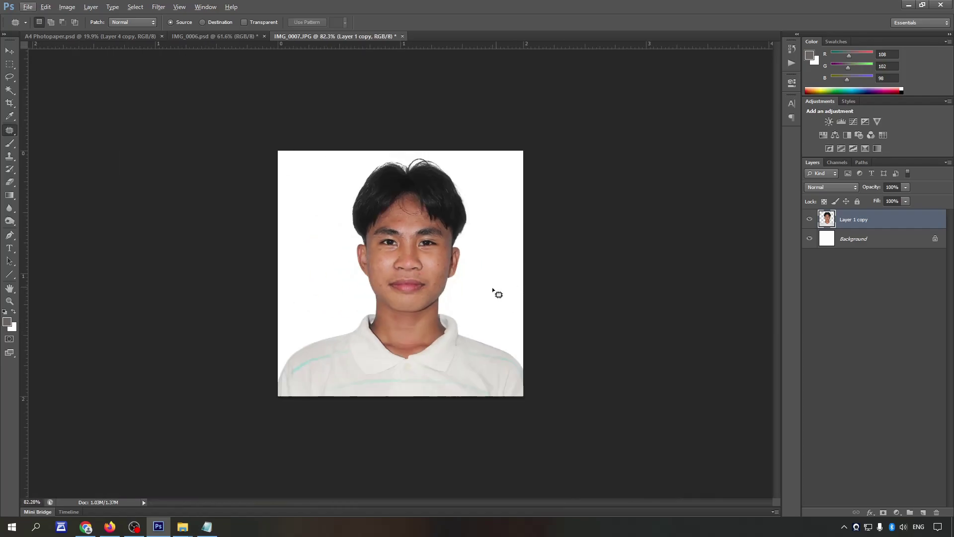
Step: Copy the bottom strip of the white Background onto a new layer stacked above the photo
key(m)
drag(275, 351, 582, 400)
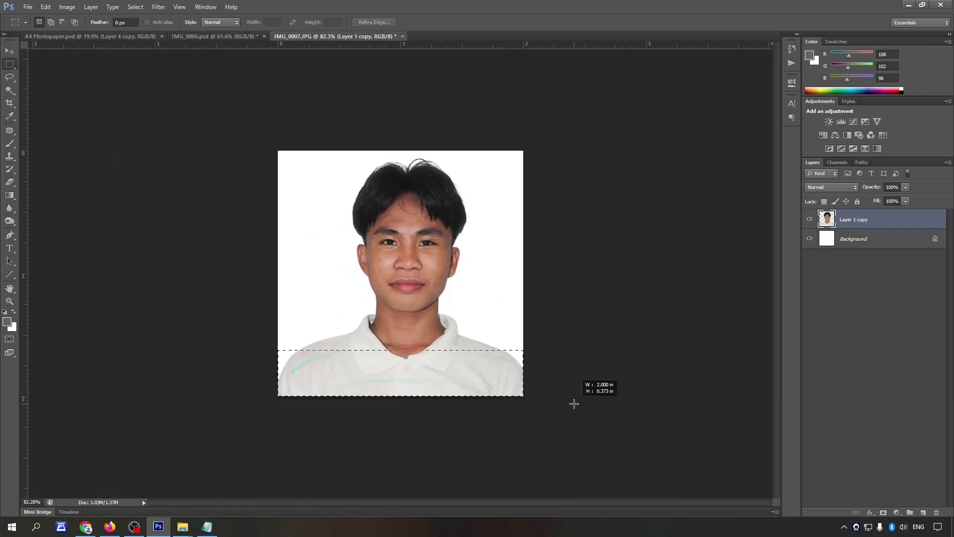
click(831, 239)
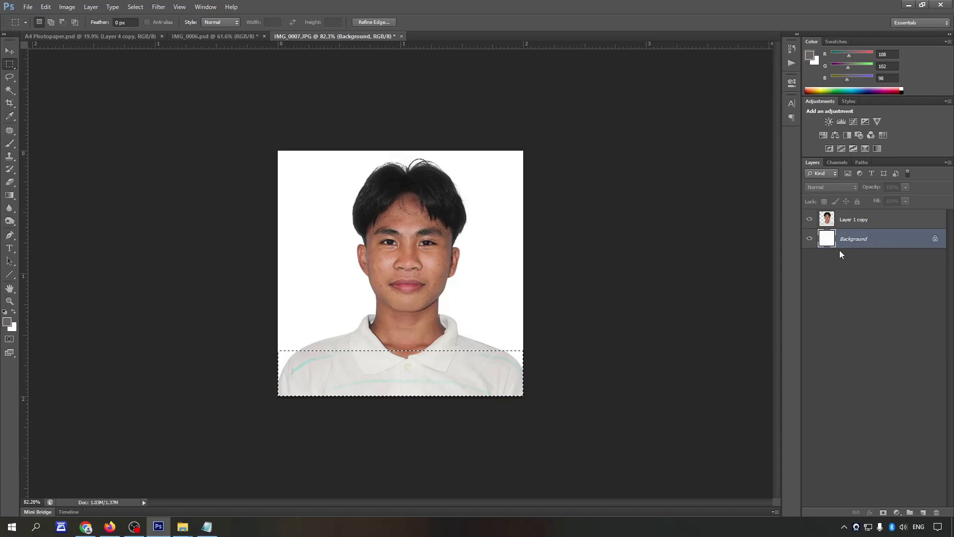
key(ctrl+j)
key(v)
drag(865, 245, 869, 227)
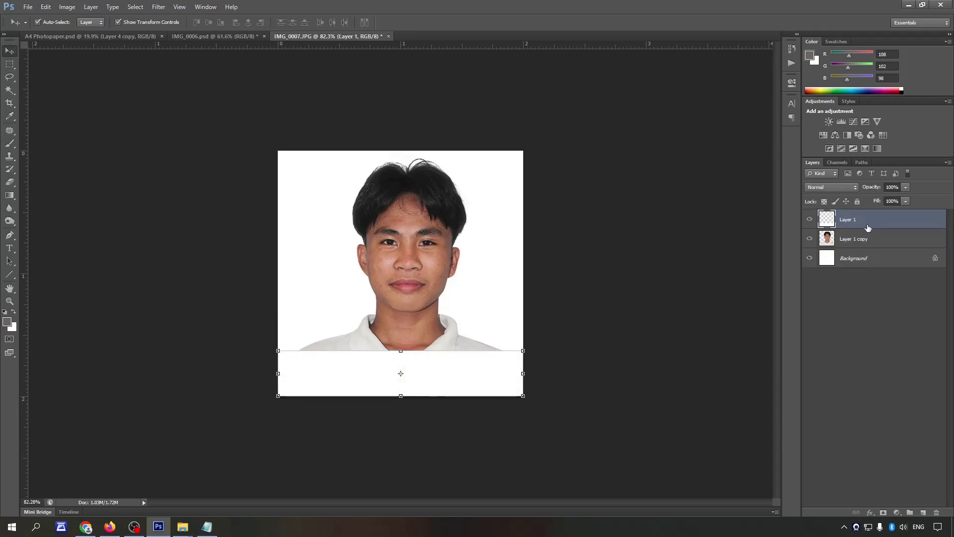
Step: View the photo at actual size and copy the next name from the Notepad list
key(ctrl+1)
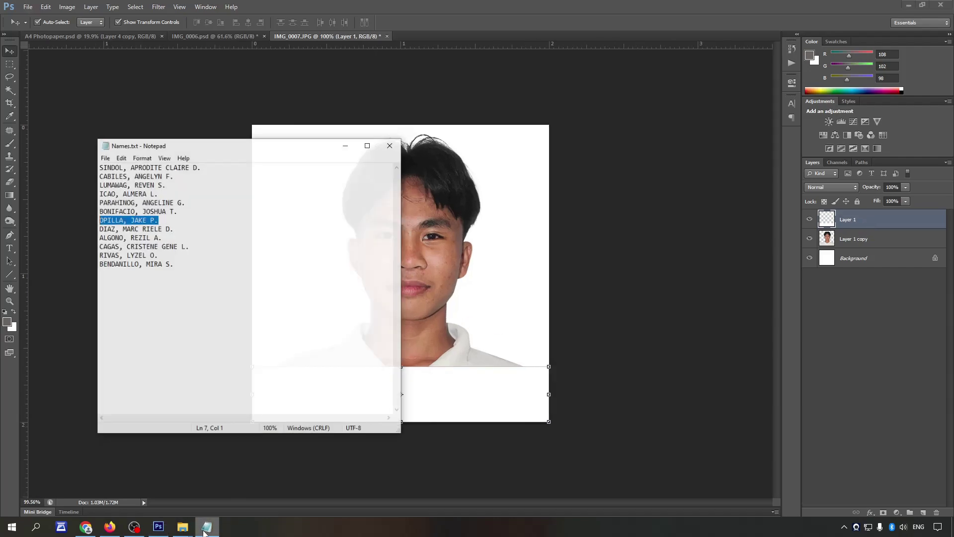
key(alt+Tab)
drag(175, 225, 80, 222)
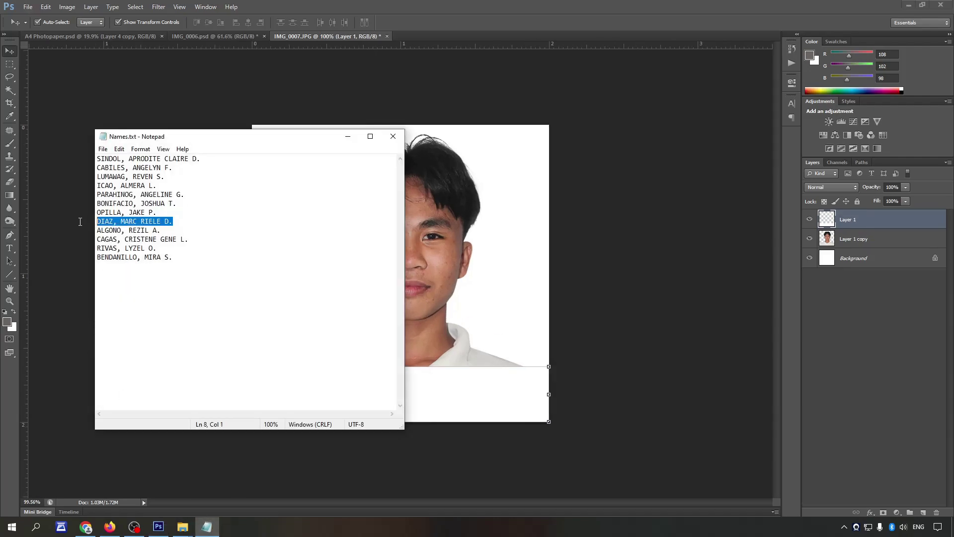
key(alt+Tab)
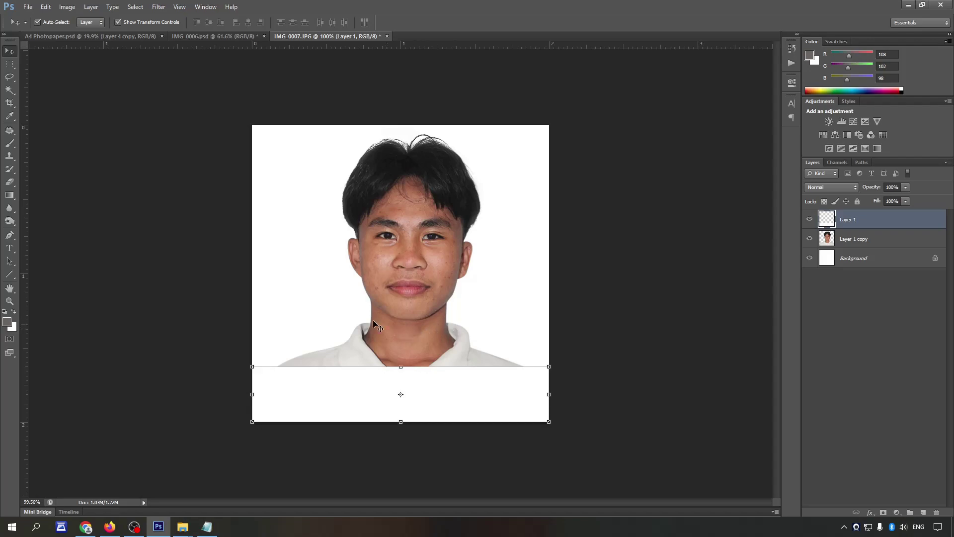
key(t)
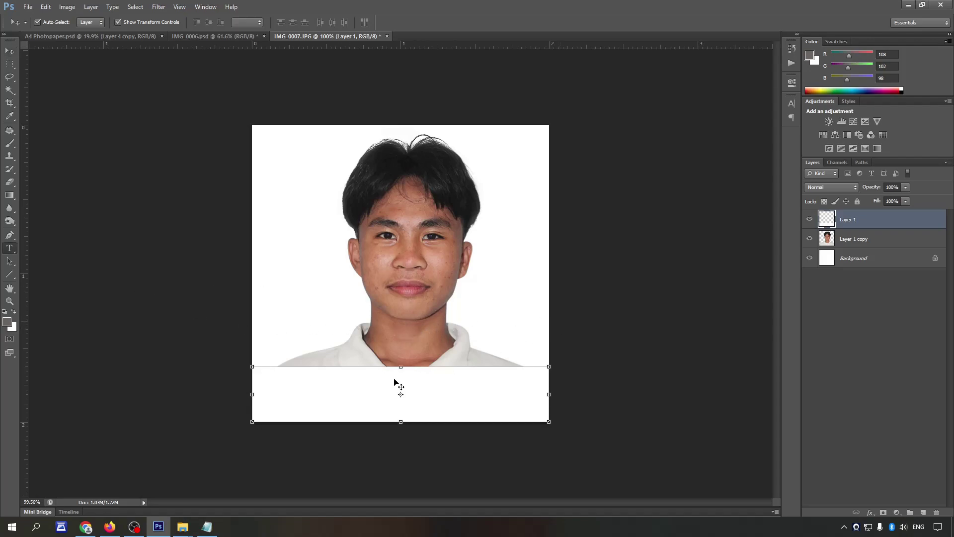
click(317, 390)
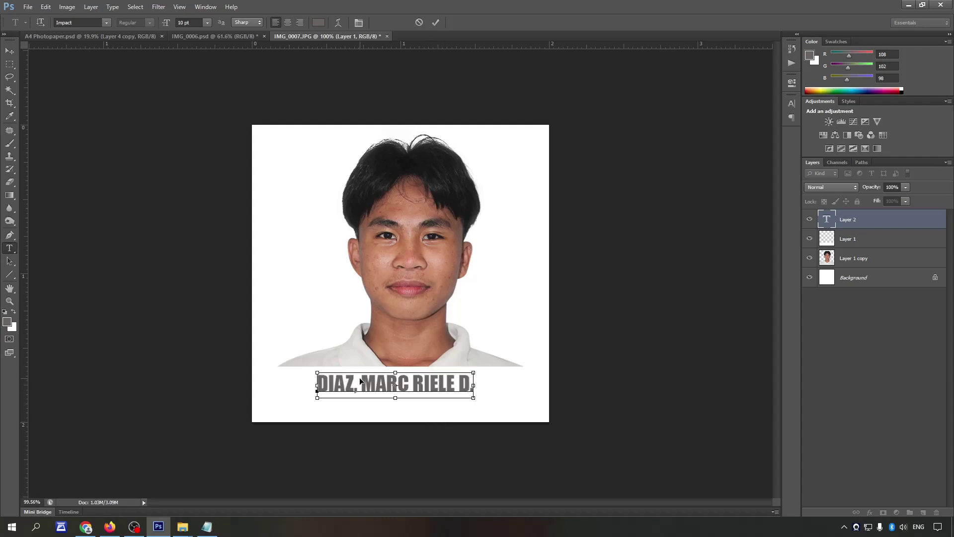
key(ctrl+a)
click(318, 23)
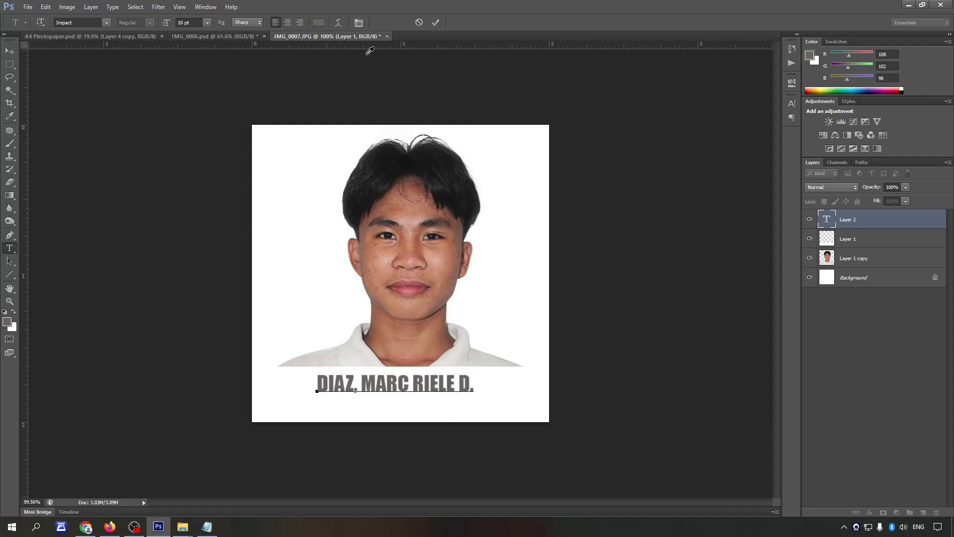
click(646, 457)
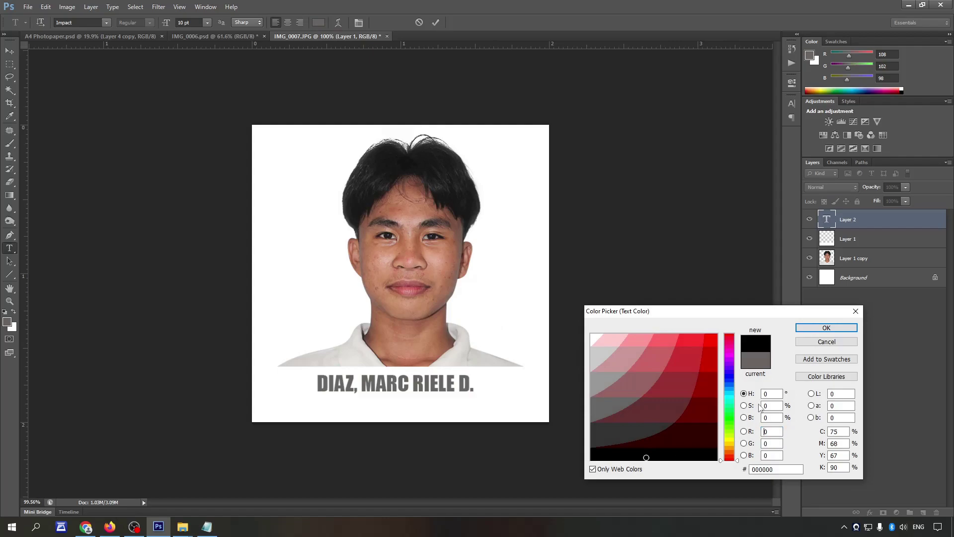
click(824, 328)
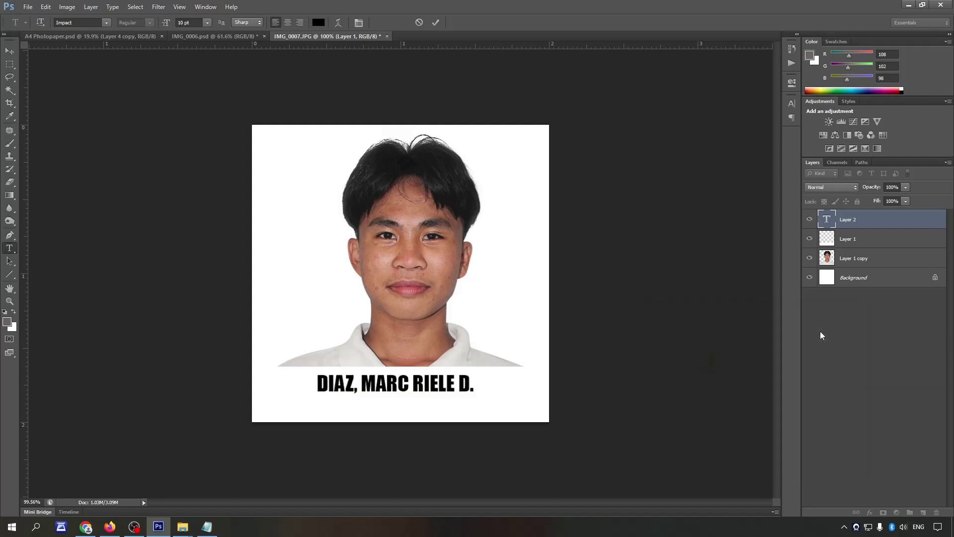
click(11, 52)
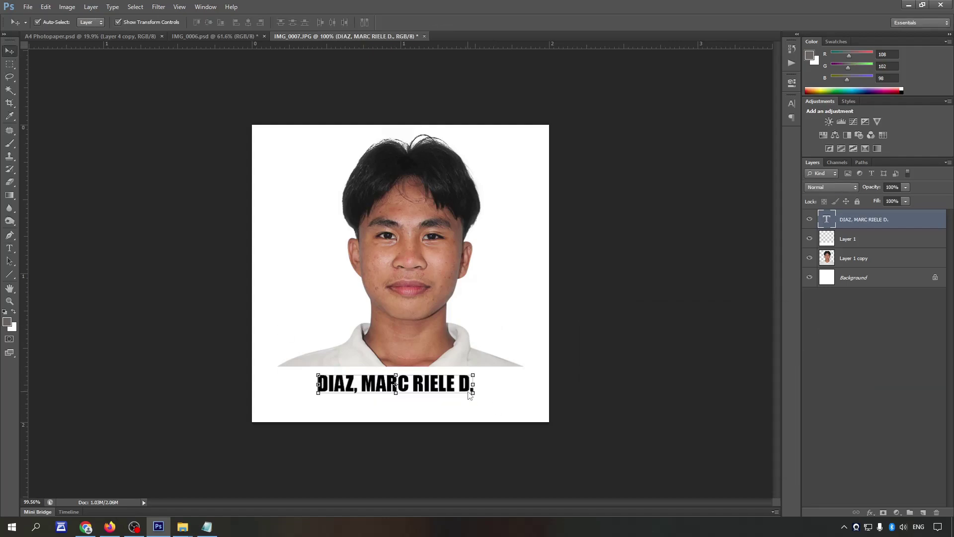
click(469, 395)
key(Return)
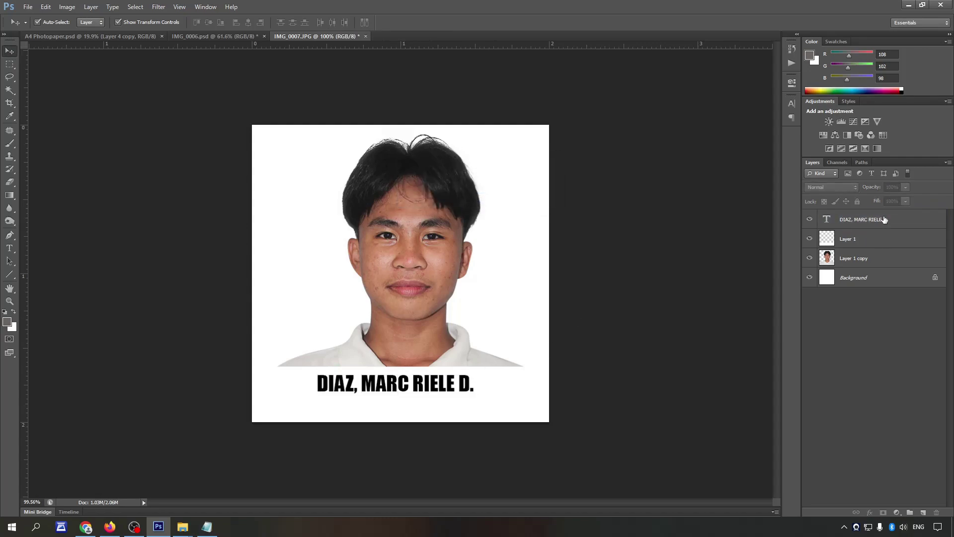
Step: Enlarge the name label to span the photo width and nudge it into position
click(884, 219)
drag(471, 398, 518, 410)
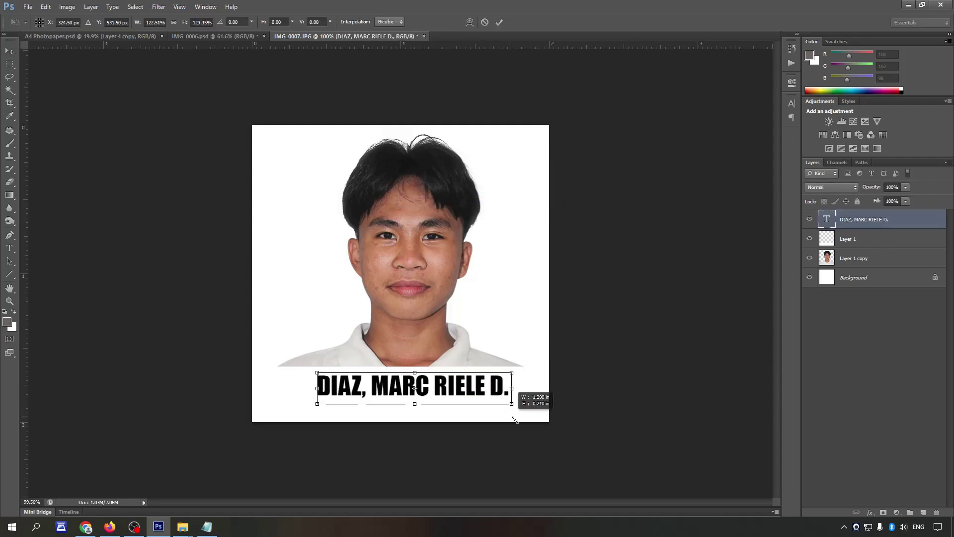
drag(318, 406, 265, 415)
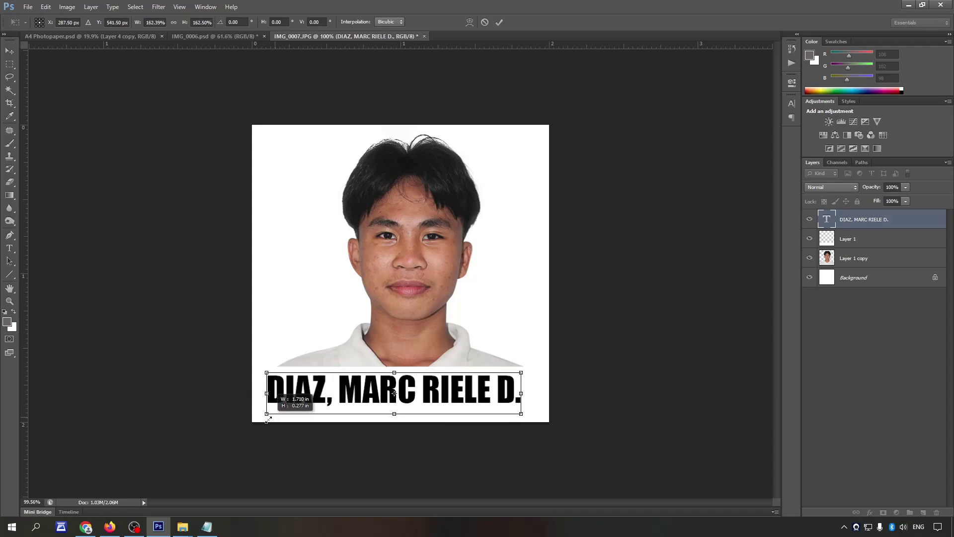
drag(517, 418, 530, 423)
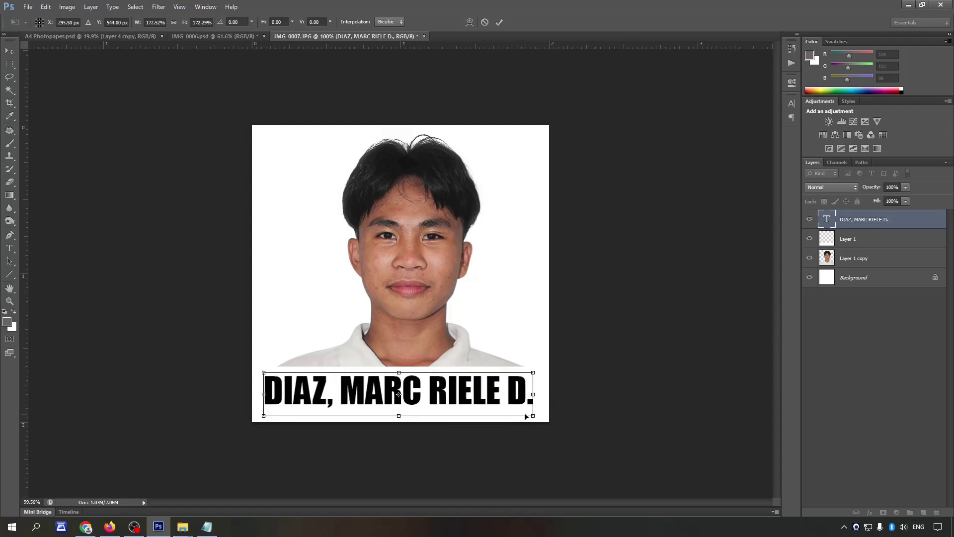
key(Return)
drag(476, 397, 408, 375)
key(ctrl+t)
key(Return)
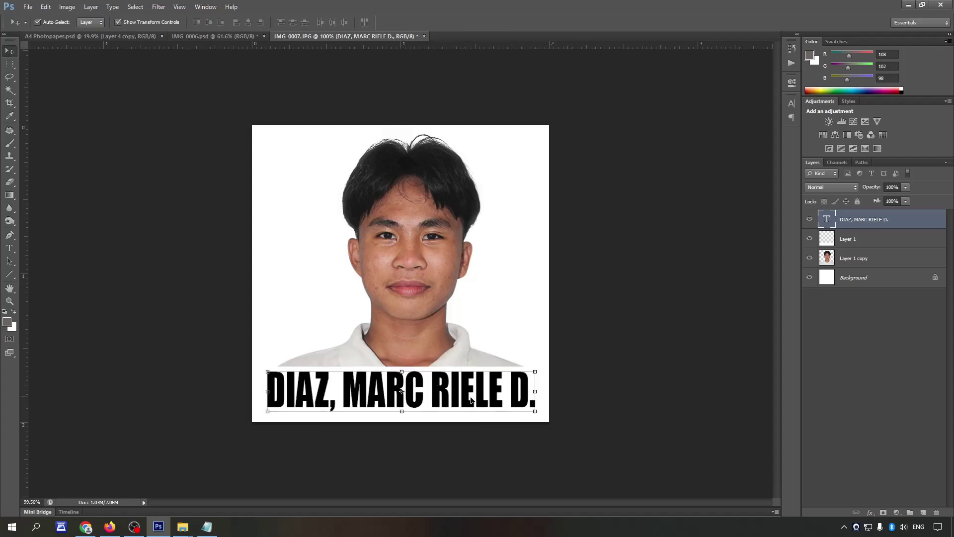
key(shift+Down)
key(shift+Down)
Step: Lower the white strip's top edge and vertically centre the name label within it
click(879, 241)
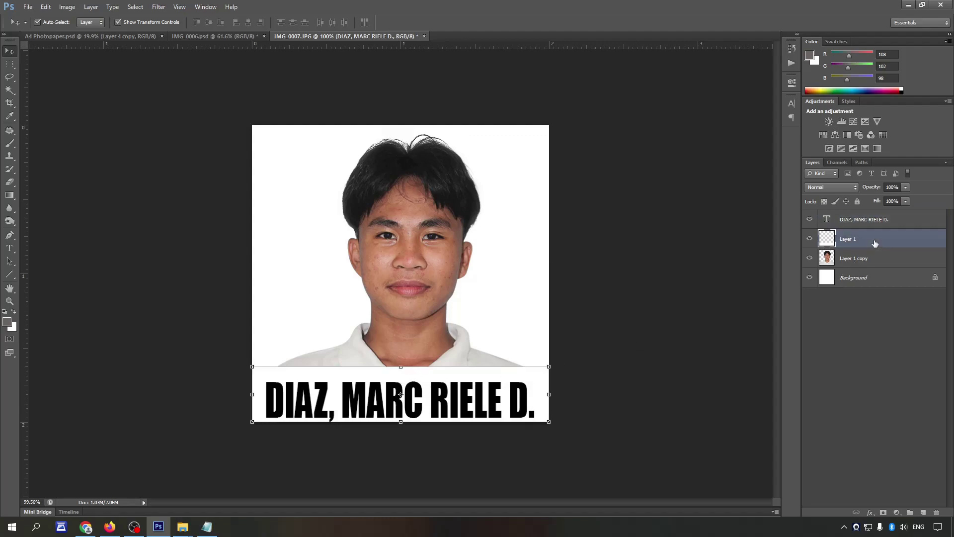
key(ctrl+t)
drag(400, 367, 399, 371)
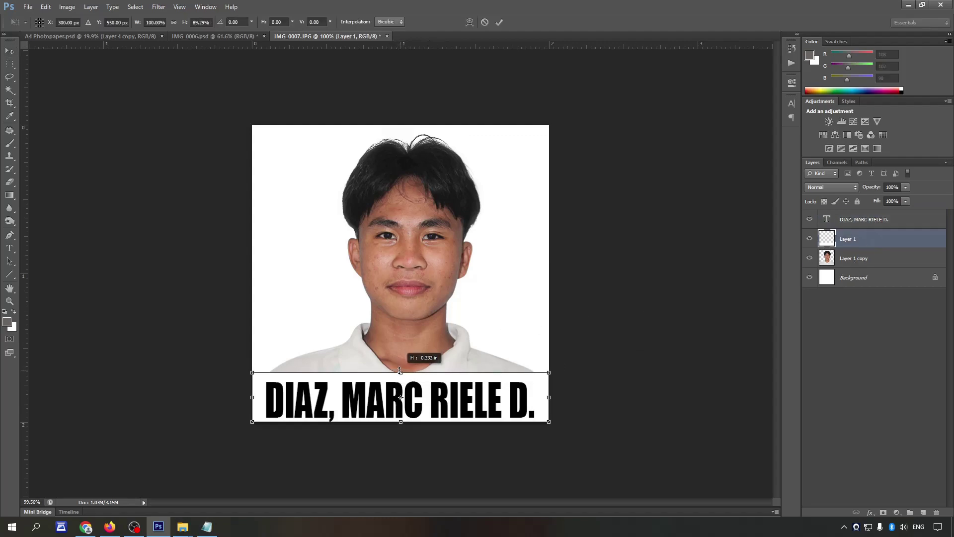
key(Return)
ctrl+click(887, 222)
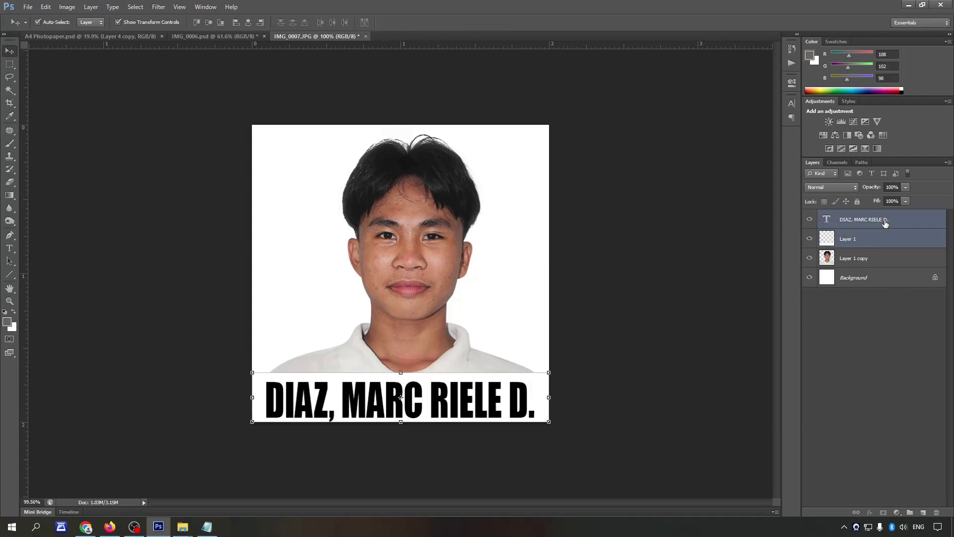
click(249, 22)
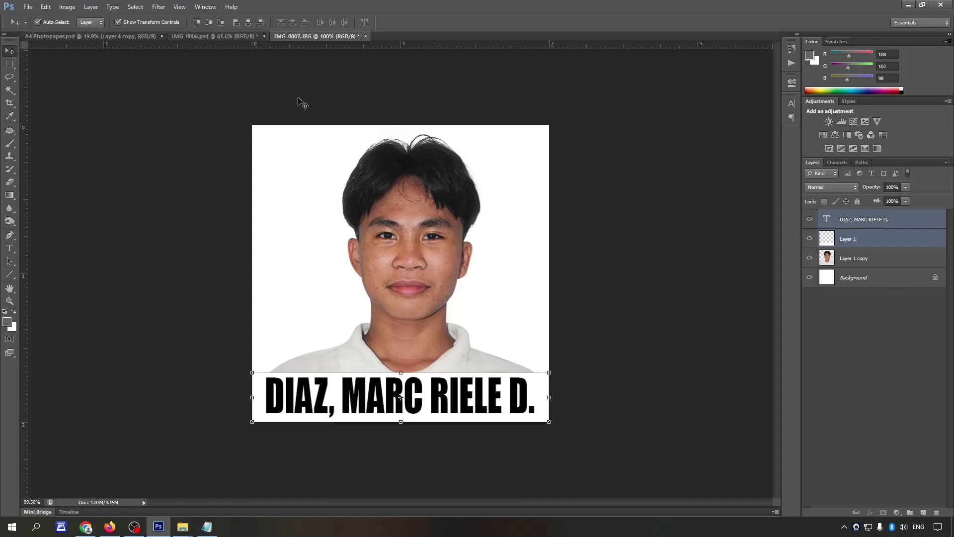
scroll(651, 240, down, 1)
scroll(701, 245, down, 1)
scroll(698, 251, up, 2)
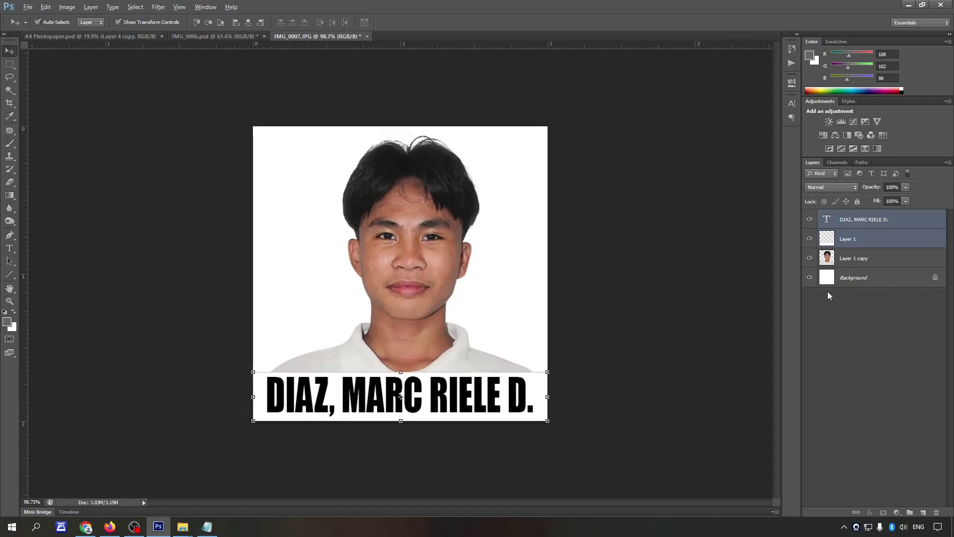
Step: Select all the photo's layers and merge them into one layer
click(865, 281)
shift+click(868, 221)
scroll(485, 264, down, 2)
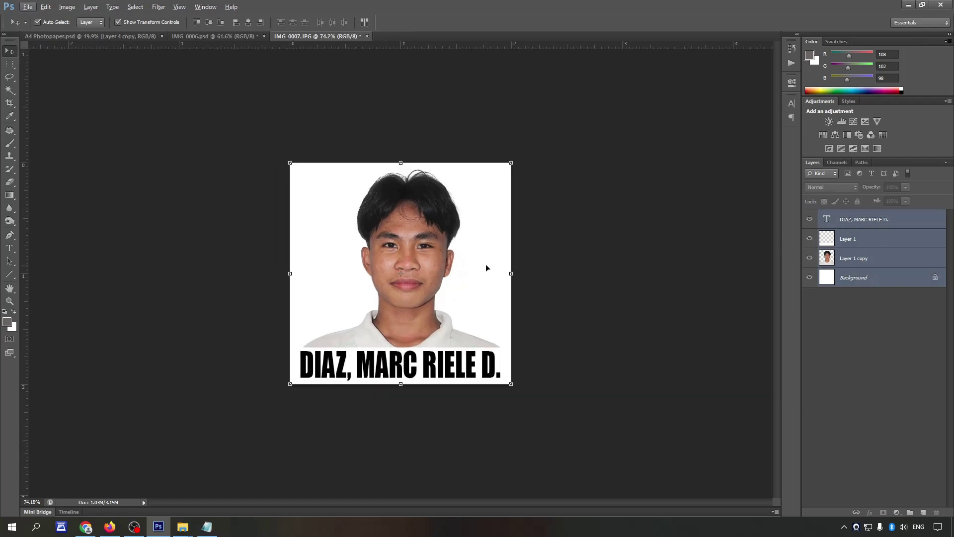
key(ctrl+e)
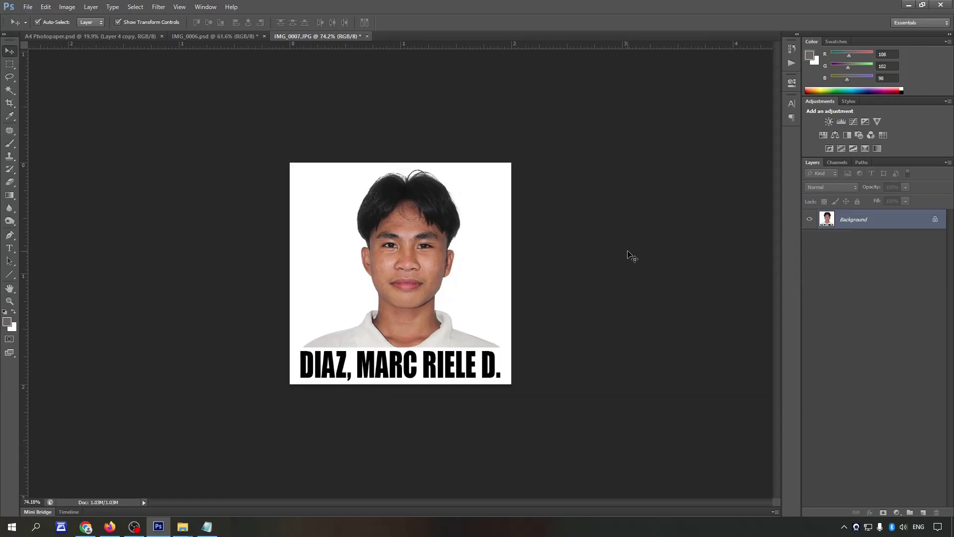
key(ctrl+BackSpace)
Step: Undo the white fill and resize the labelled photo to 1 × 1 inch
key(ctrl+z)
key(ctrl+a)
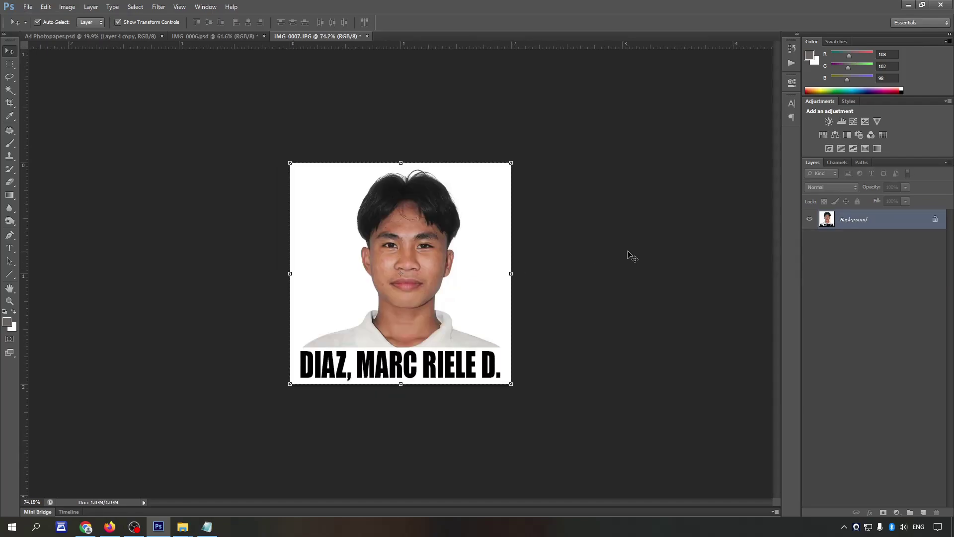
key(ctrl+alt+i)
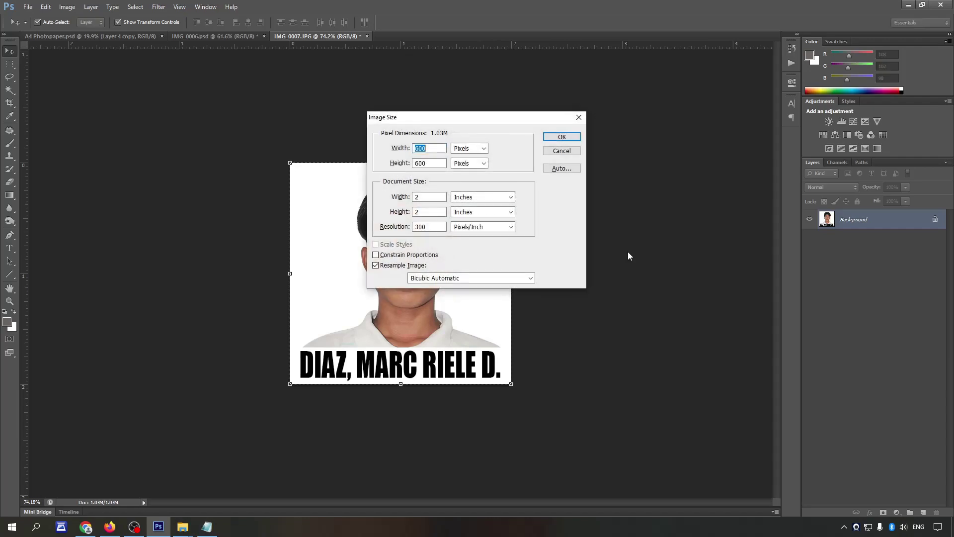
double_click(423, 197)
text(1)
key(Tab)
text(1)
key(Return)
Step: Duplicate the photo layer, save as IMG_0007.psd, and drag the layers onto the A4 Photopaper sheet
click(873, 236)
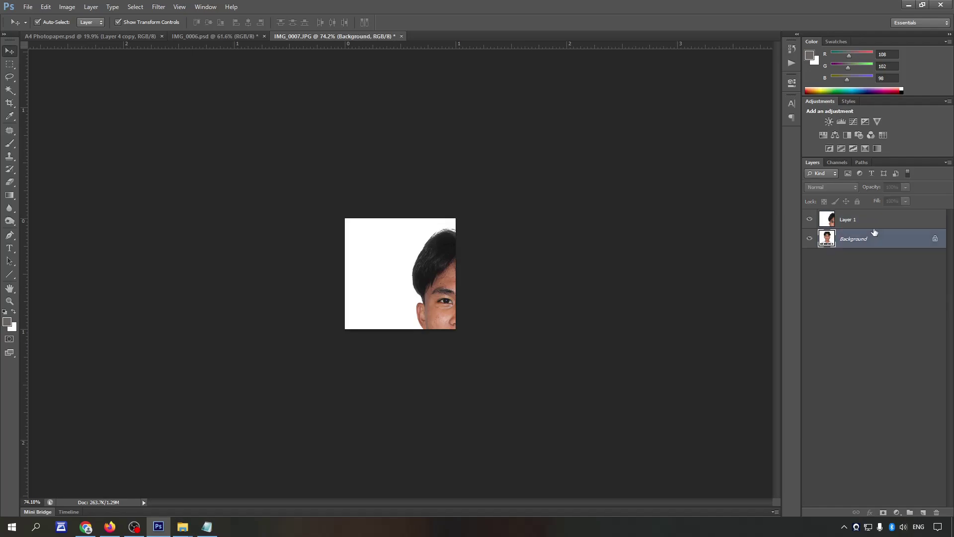
key(ctrl+j)
shift+click(912, 219)
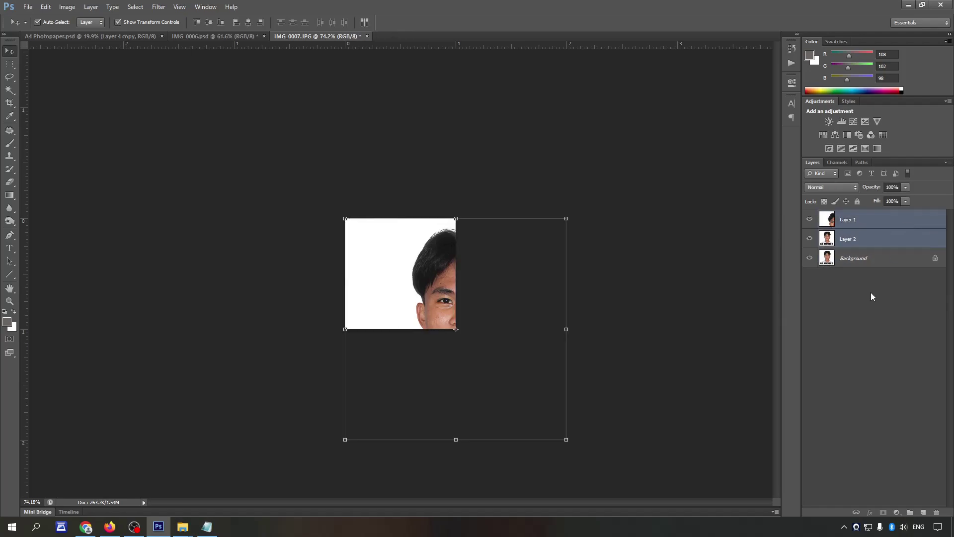
click(869, 259)
key(ctrl+shift+s)
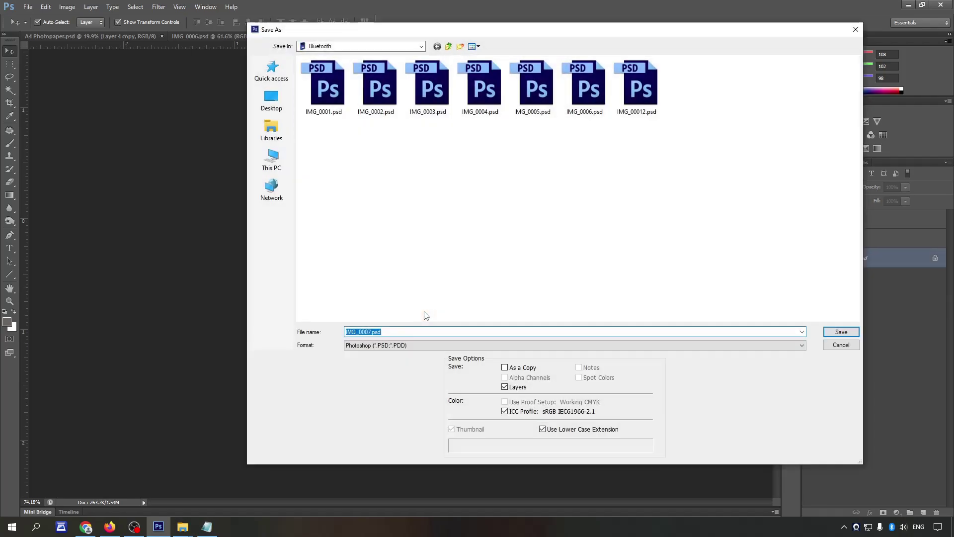
key(Return)
key(Return)
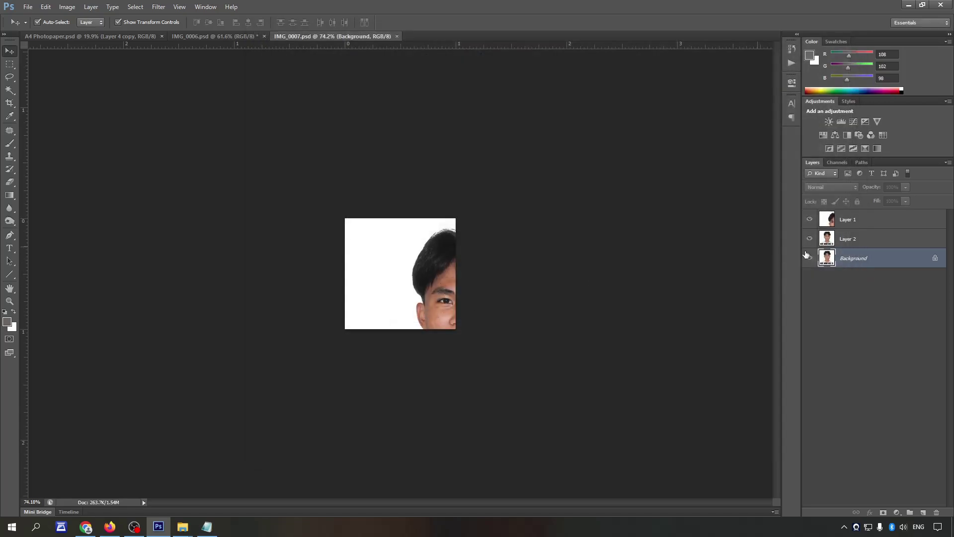
click(862, 233)
mouse_move(389, 244)
mouse_down()
mouse_move(179, 120)
mouse_move(387, 386)
mouse_up()
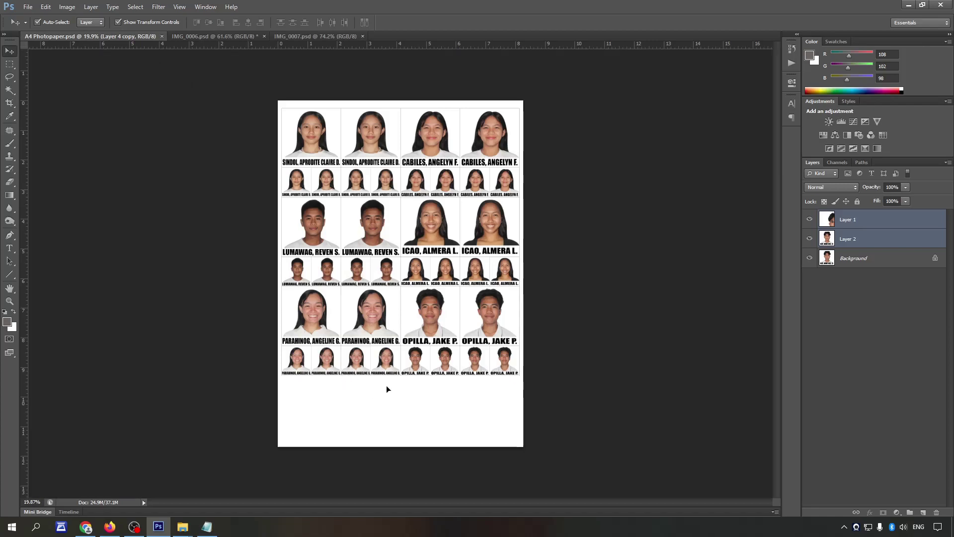
Step: Move the large DIAZ photo left and give it an outline stroke
scroll(402, 382, up, 2)
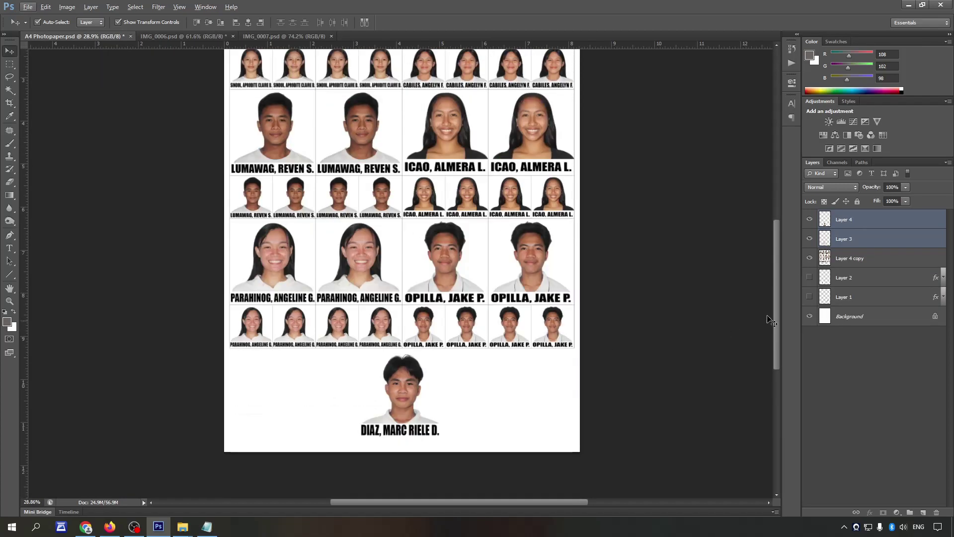
click(518, 401)
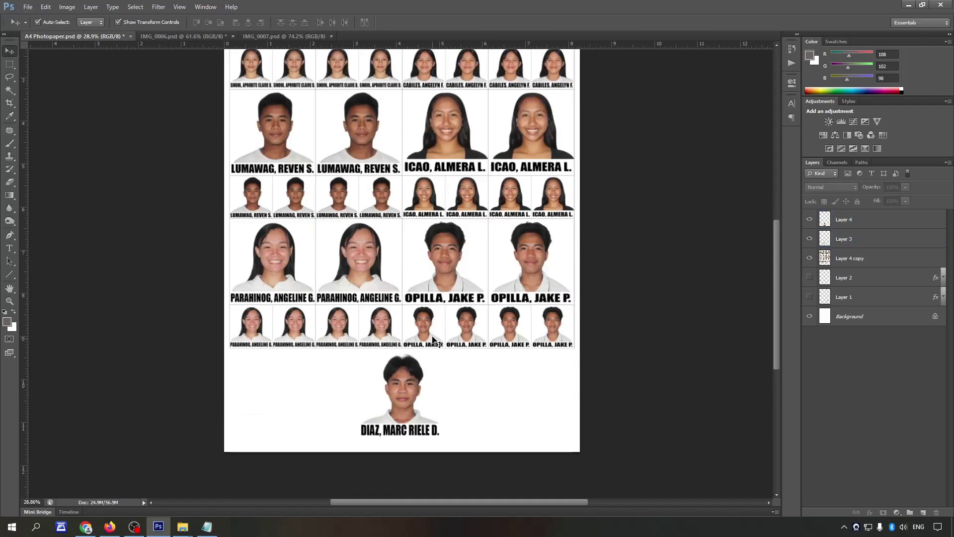
drag(417, 391, 323, 390)
double_click(891, 227)
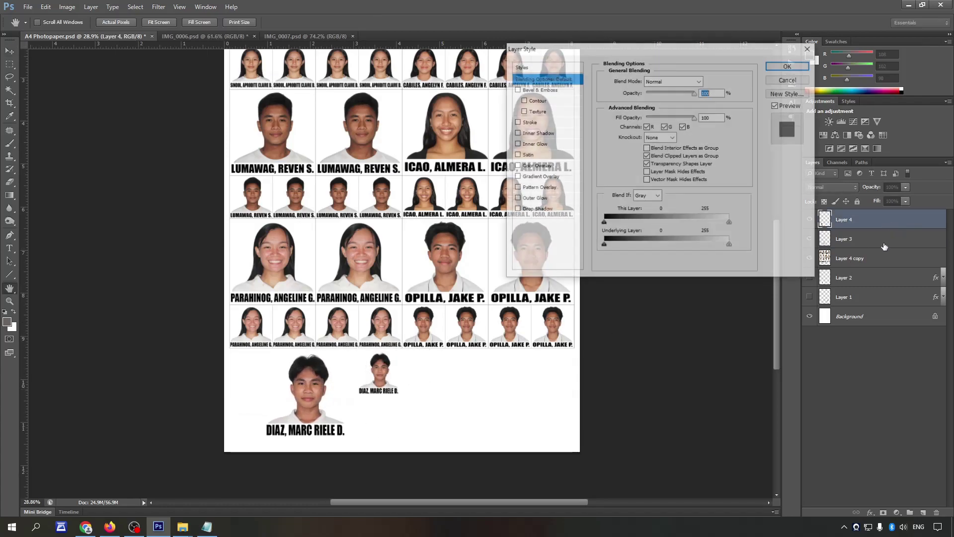
click(528, 121)
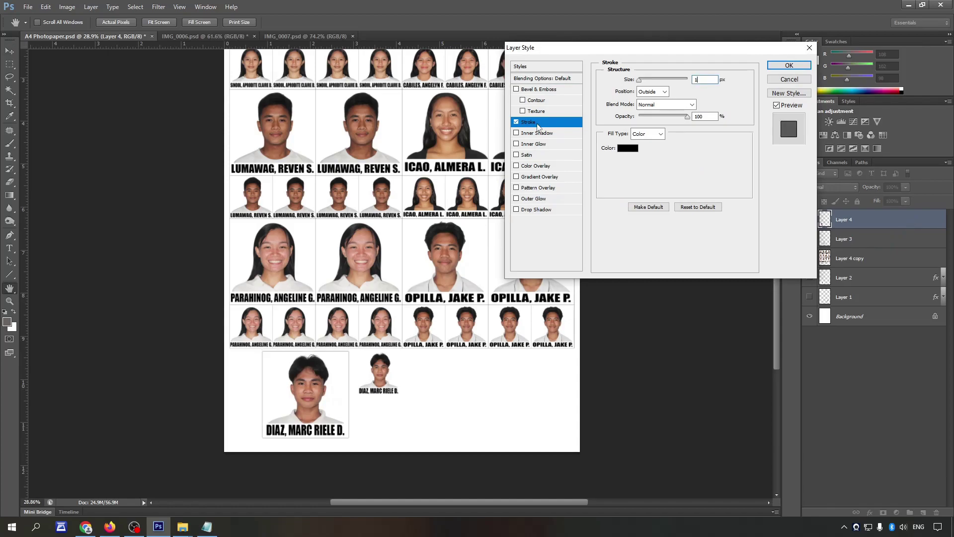
key(Return)
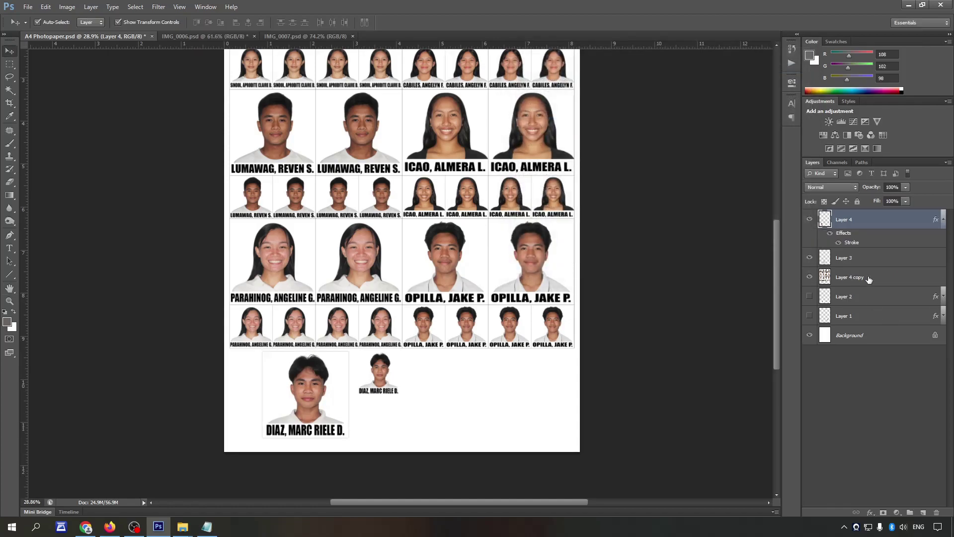
Step: Add an outline stroke to the small DIAZ photo and shift the large one further left
double_click(862, 258)
click(528, 121)
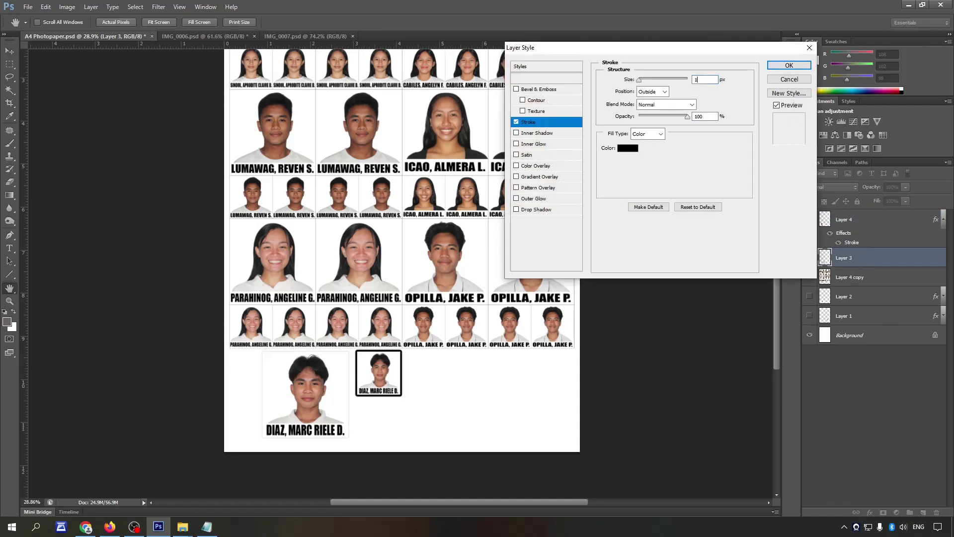
key(Return)
key(v)
scroll(382, 295, down, 2)
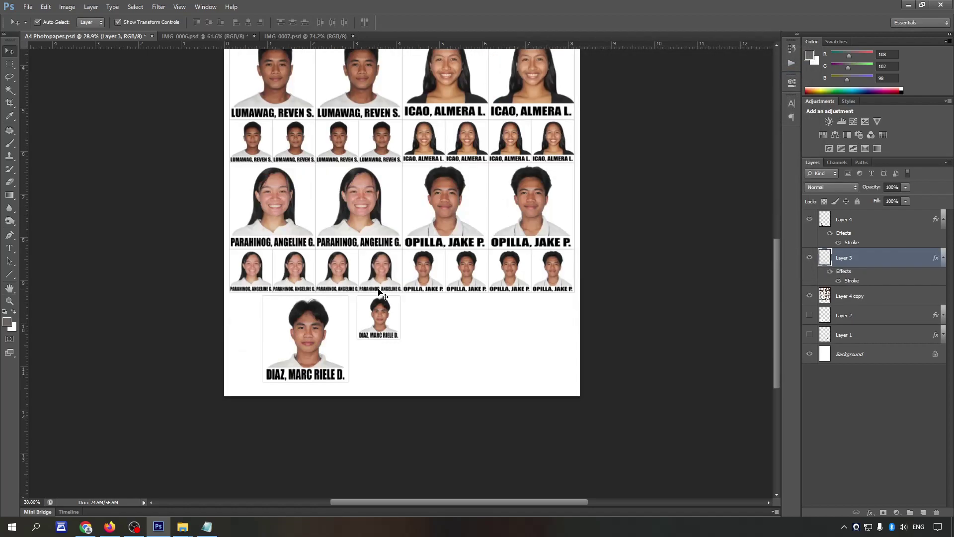
key(Tab)
scroll(251, 288, up, 2)
scroll(330, 309, up, 3)
drag(357, 264, 267, 251)
Step: Place the small DIAZ photo to the right of the two large DIAZ photos
scroll(253, 239, up, 2)
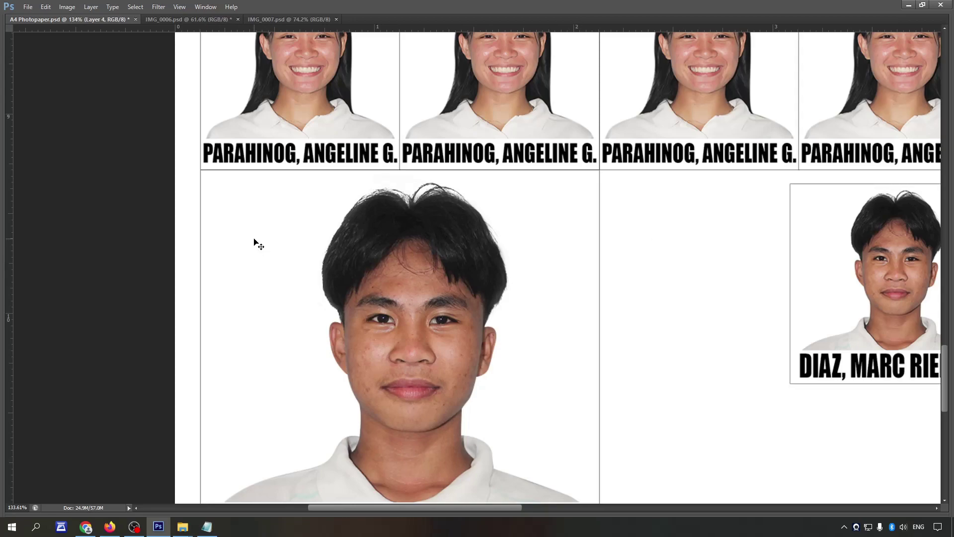
scroll(255, 242, down, 3)
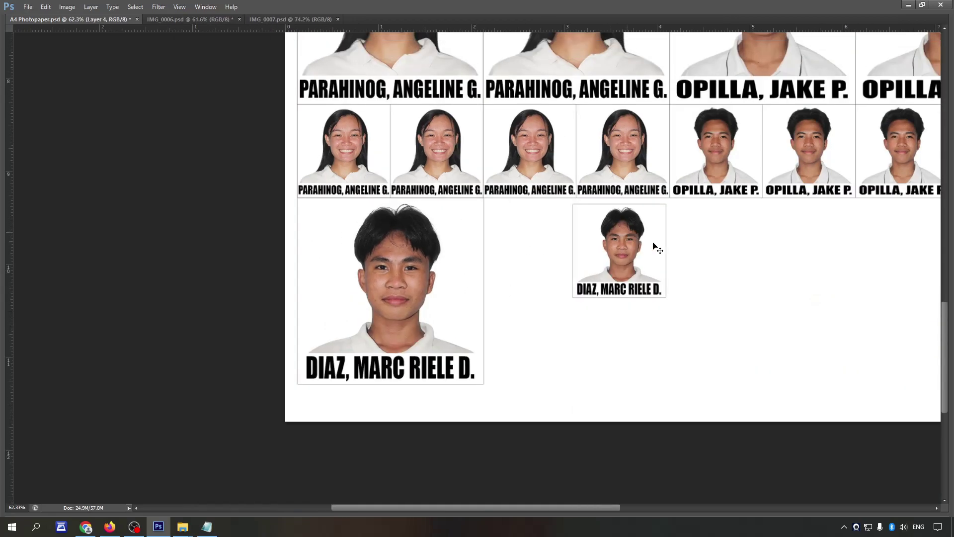
drag(644, 241, 799, 243)
drag(479, 269, 529, 240)
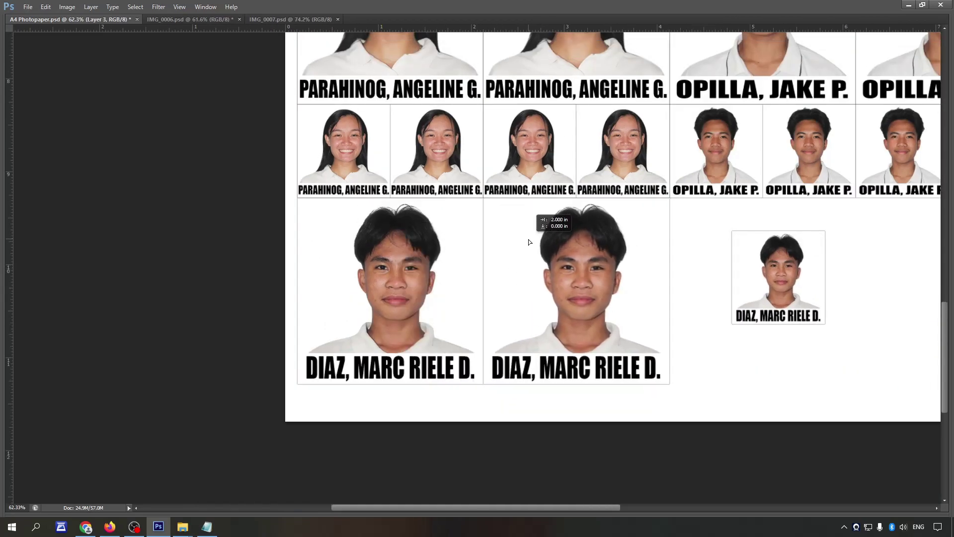
scroll(497, 205, up, 3)
scroll(499, 201, up, 2)
key(Right)
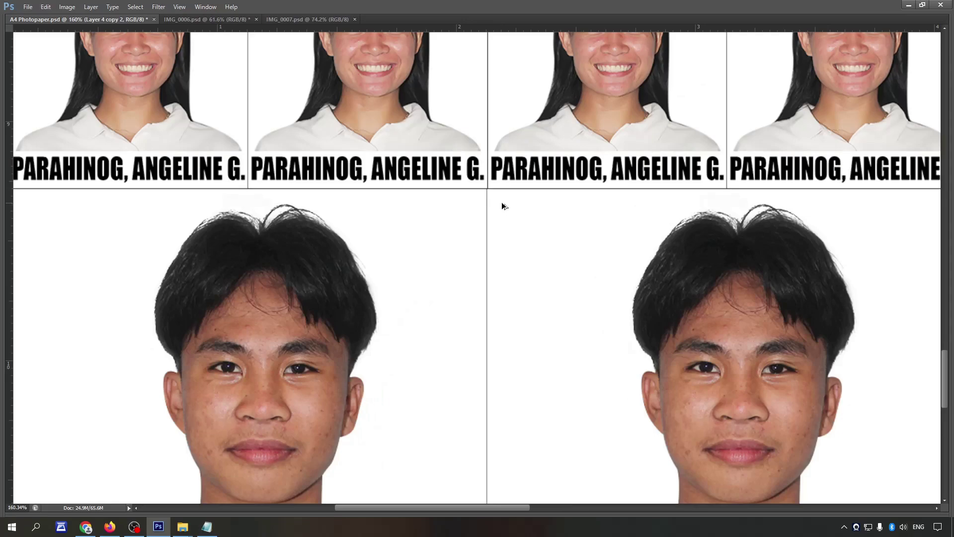
scroll(502, 204, up, 1)
scroll(507, 206, down, 4)
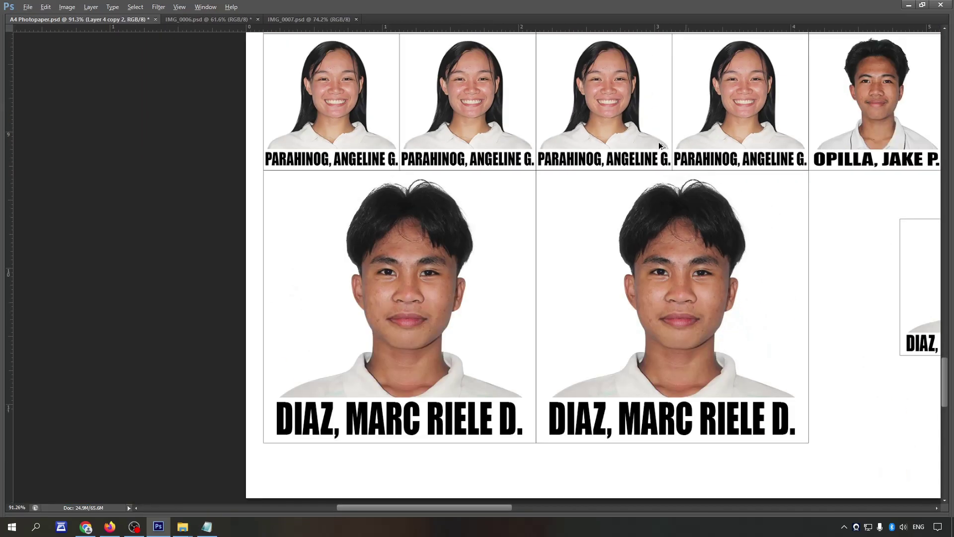
scroll(506, 206, down, 3)
drag(803, 220, 644, 288)
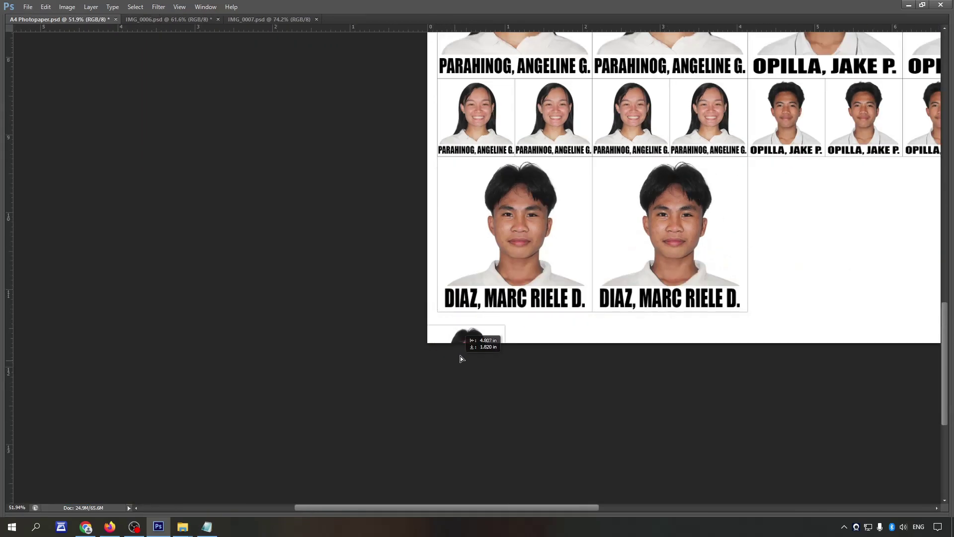
drag(457, 336, 511, 334)
scroll(520, 305, down, 1)
scroll(519, 305, down, 2)
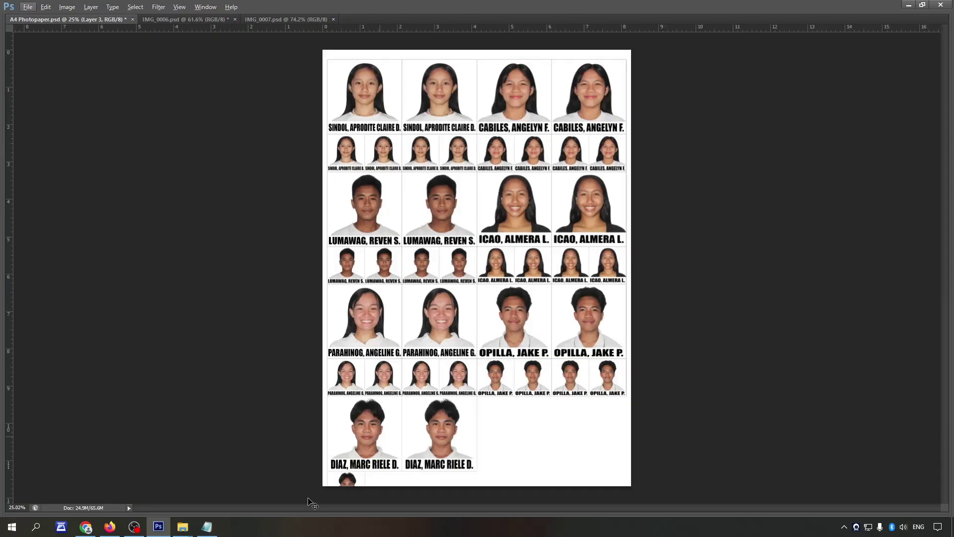
scroll(366, 472, up, 2)
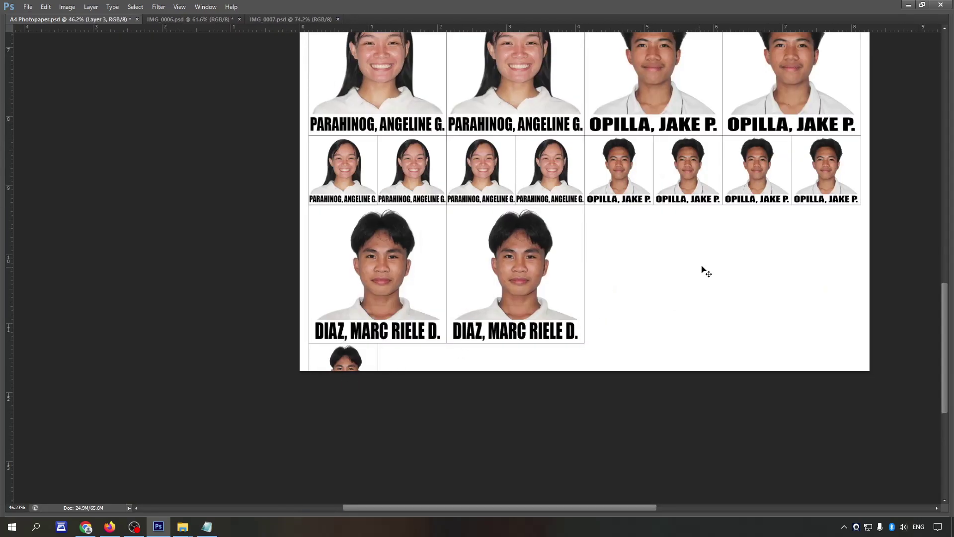
drag(338, 366, 615, 298)
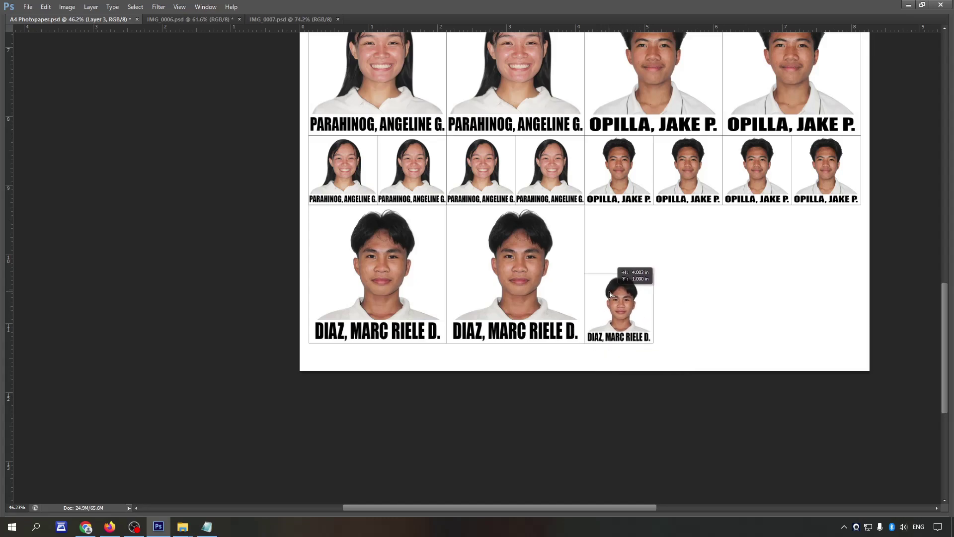
scroll(616, 298, up, 3)
scroll(615, 311, up, 1)
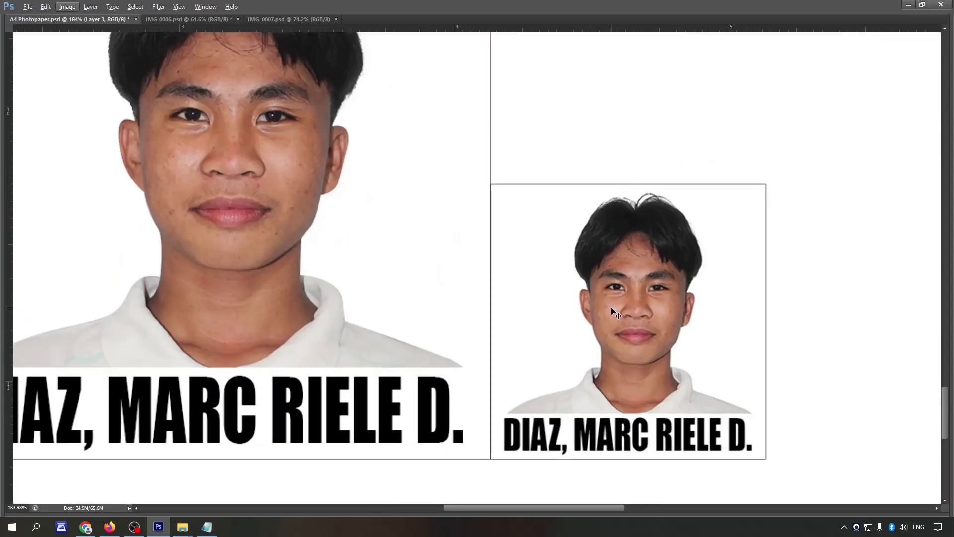
scroll(615, 312, down, 2)
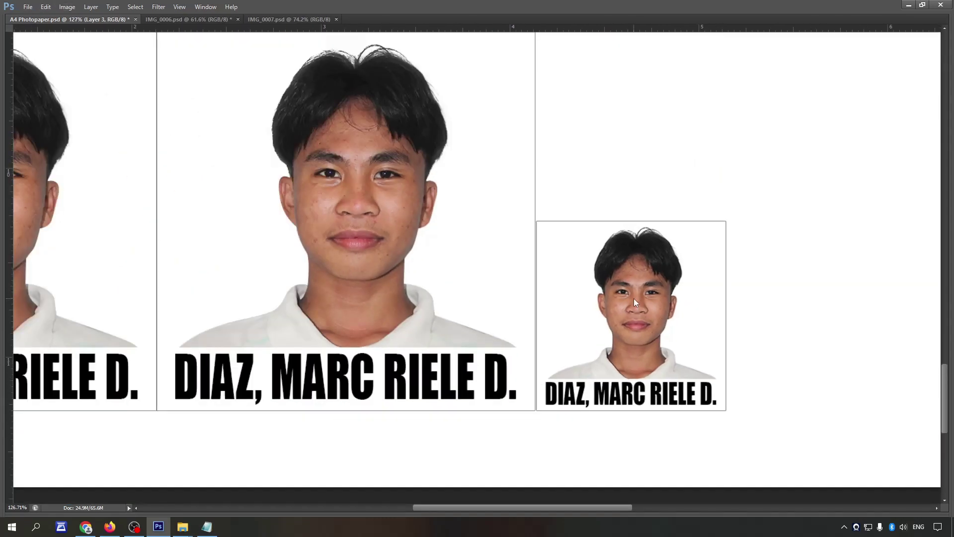
scroll(616, 311, down, 4)
Step: Alt-drag copies of the small DIAZ photo to make a row of four in the bottom row
drag(616, 312, 705, 320)
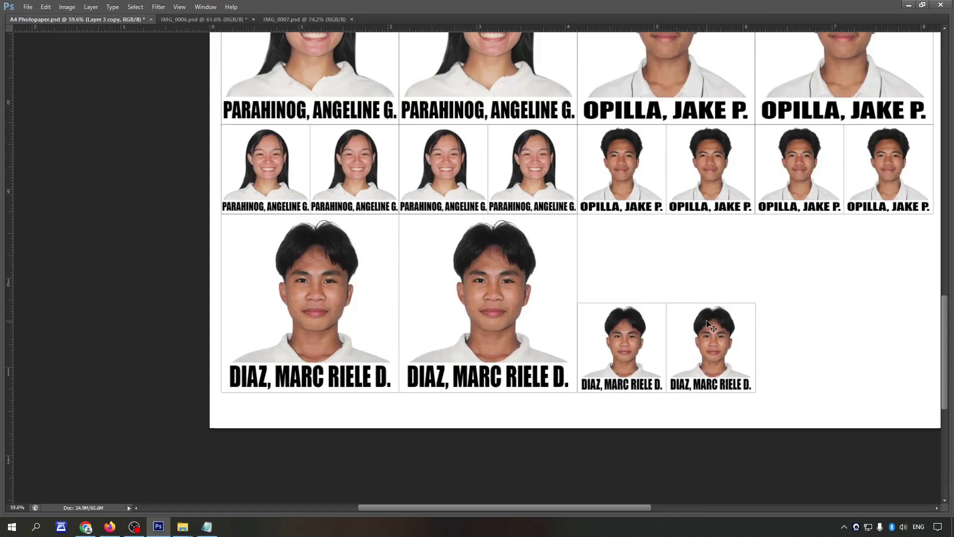
scroll(700, 320, up, 2)
scroll(686, 308, up, 2)
scroll(646, 264, down, 1)
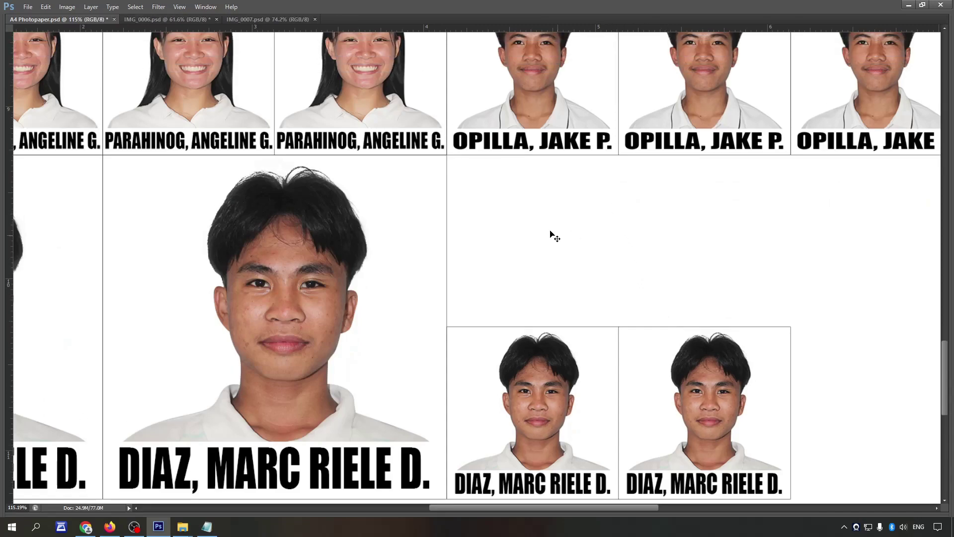
scroll(654, 392, down, 3)
mouse_move(576, 374)
mouse_down()
mouse_move(598, 318)
mouse_move(576, 284)
mouse_up()
scroll(594, 282, up, 3)
scroll(620, 268, down, 4)
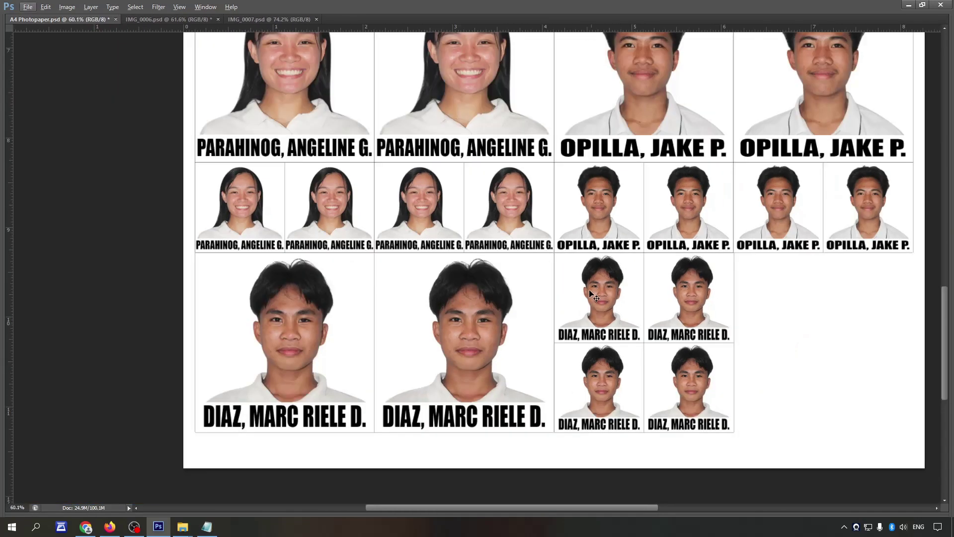
mouse_move(624, 285)
mouse_down()
mouse_move(801, 368)
mouse_move(793, 366)
mouse_up()
scroll(768, 368, up, 5)
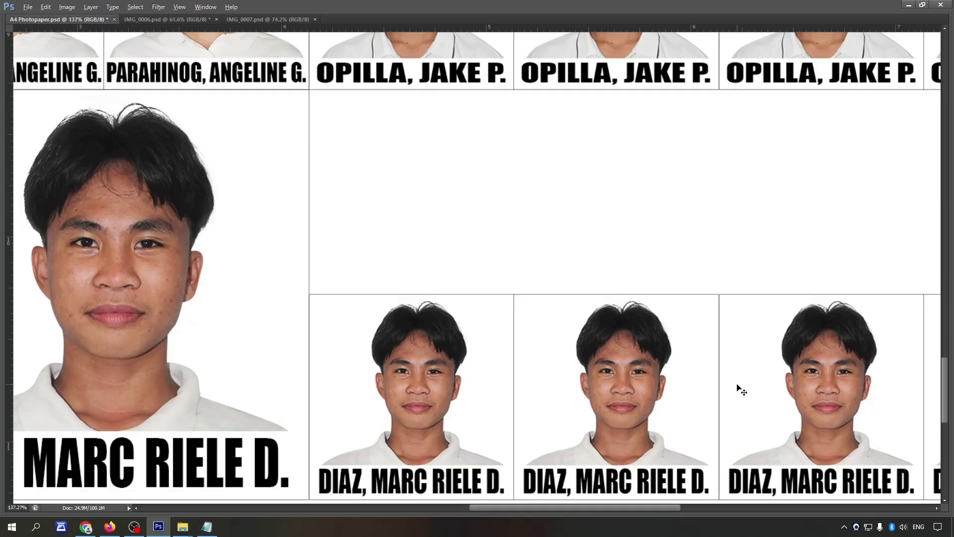
scroll(638, 277, down, 3)
scroll(636, 276, down, 3)
scroll(621, 280, up, 2)
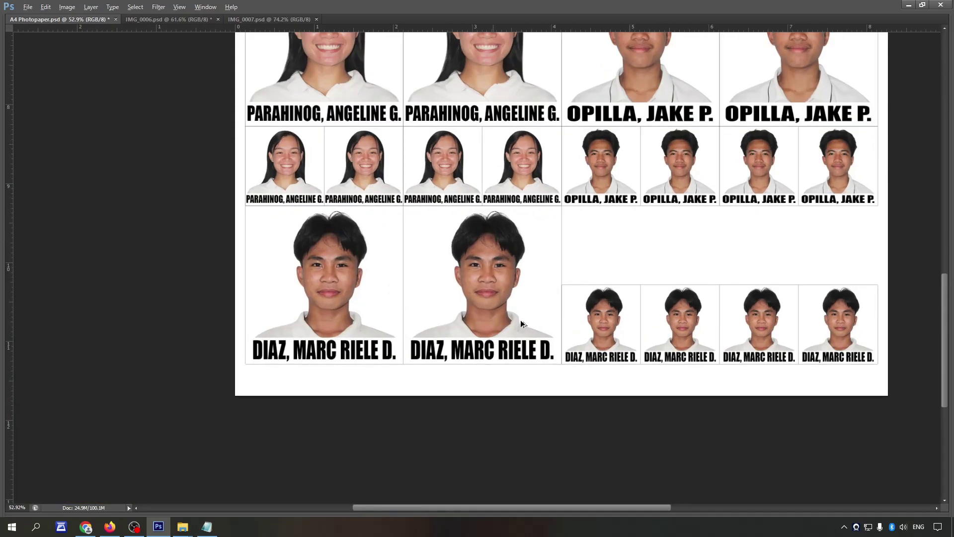
scroll(621, 279, up, 3)
scroll(621, 279, down, 3)
scroll(621, 279, down, 2)
scroll(647, 253, down, 2)
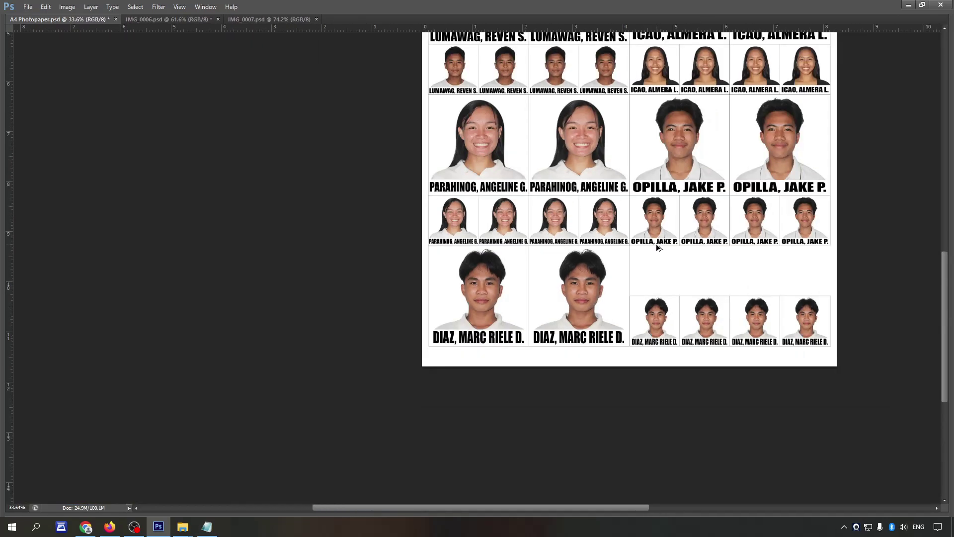
scroll(652, 247, down, 2)
scroll(620, 313, up, 2)
scroll(625, 301, down, 1)
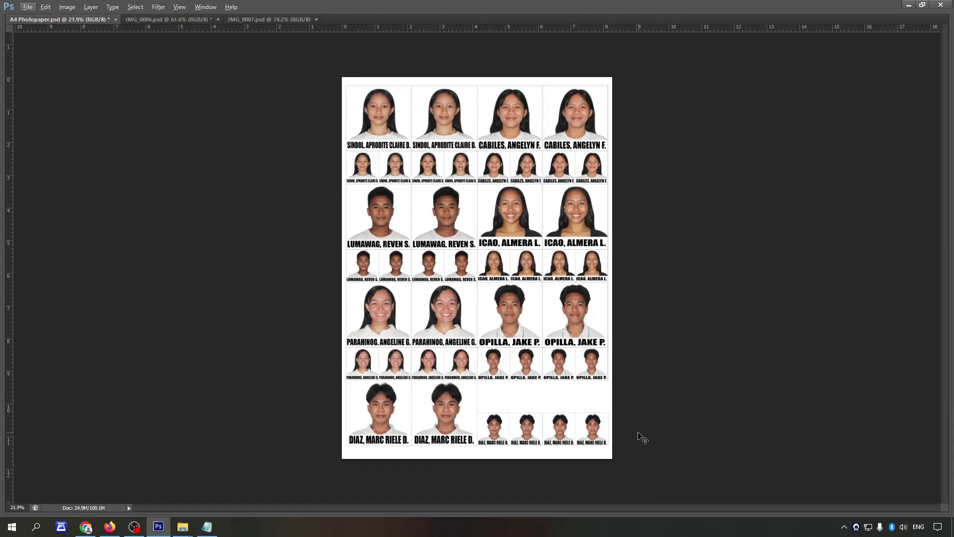
key(Tab)
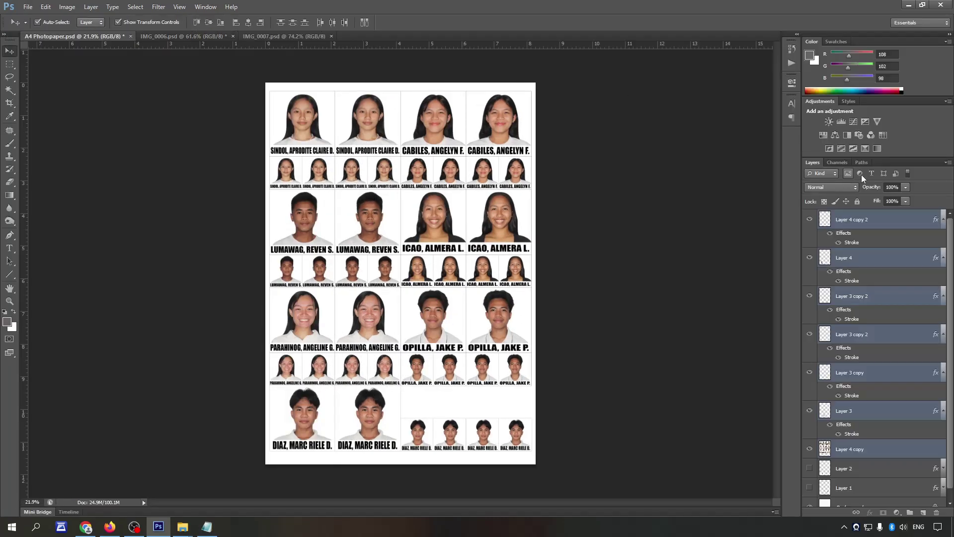
Step: Group the selected photo layers into Group 1 and check the DIAZ layers' visibility
key(ctrl+g)
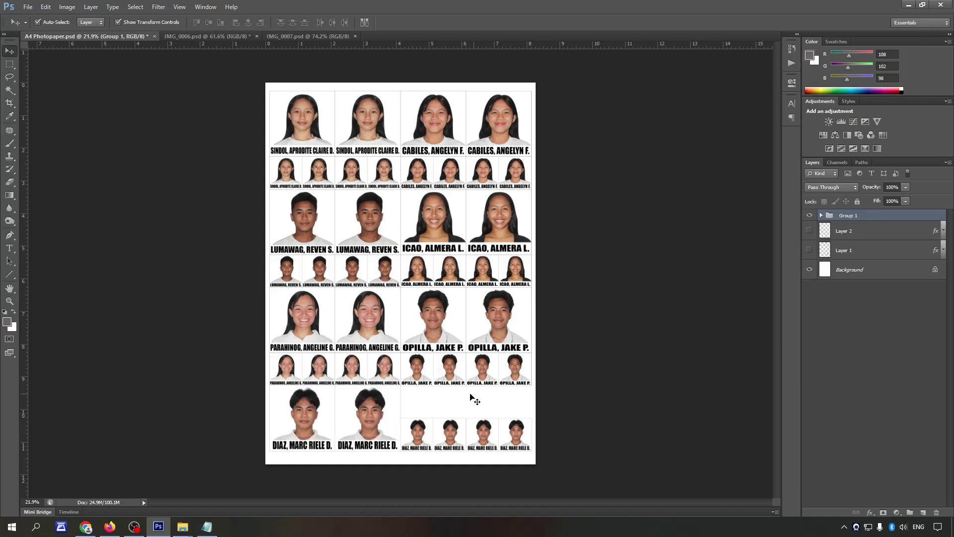
click(425, 441)
click(809, 422)
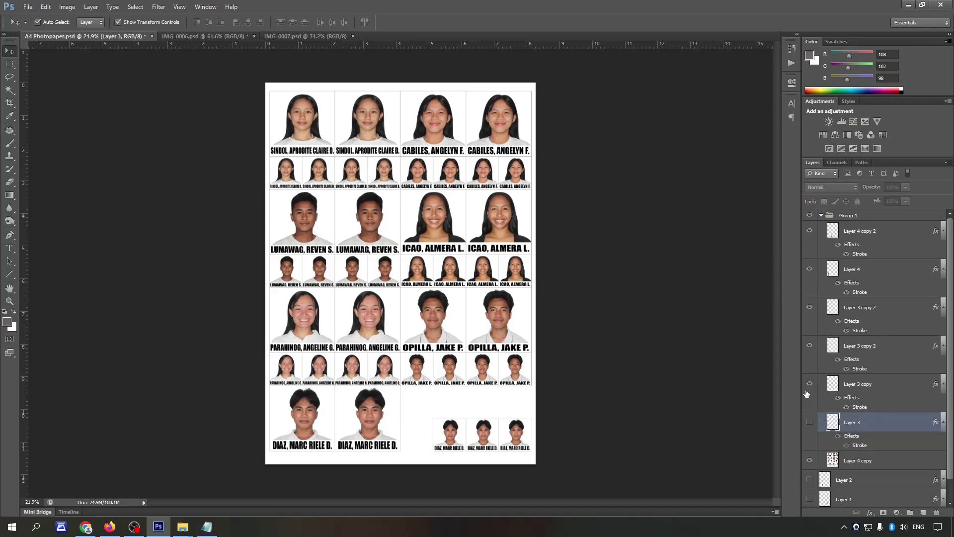
click(809, 383)
click(809, 461)
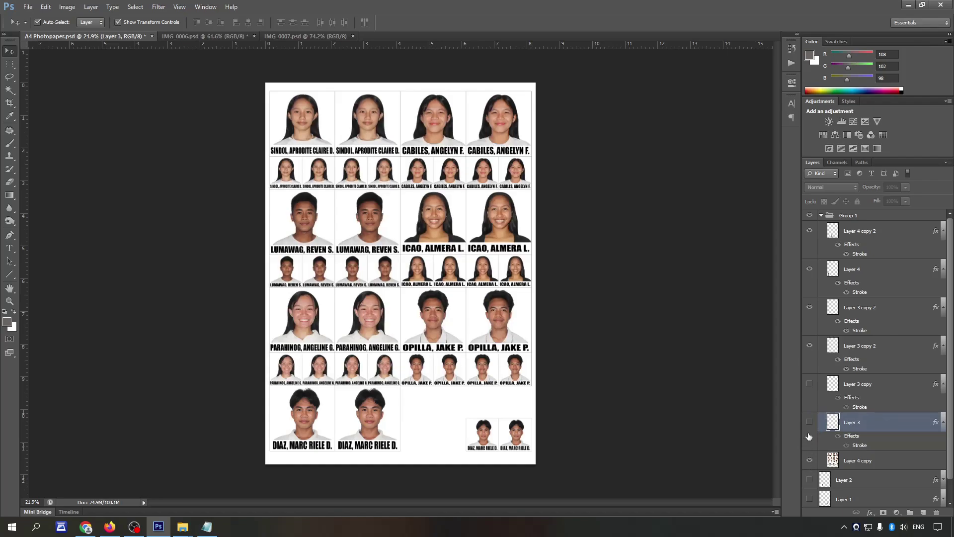
click(809, 422)
click(809, 384)
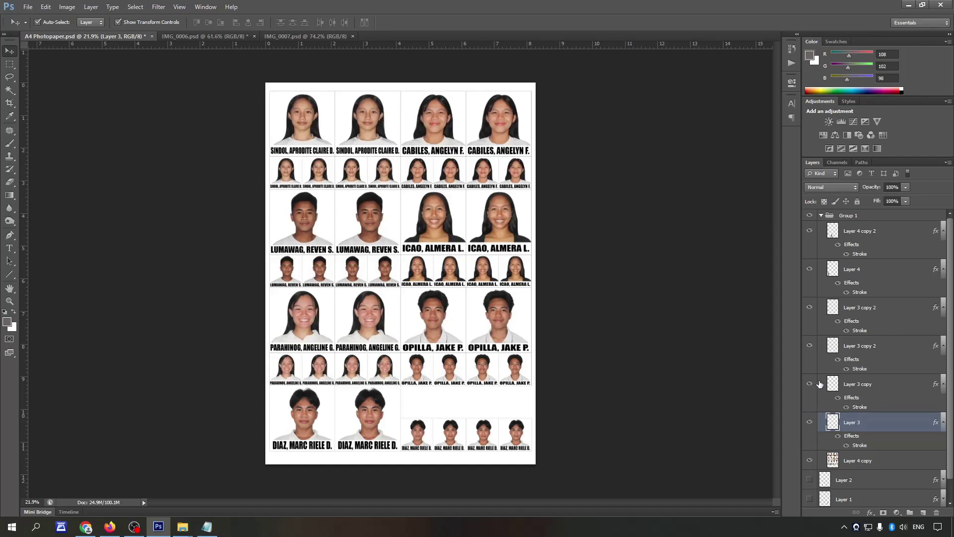
Step: Collapse and hide Group 1, select the Background layer, and save the sheet
click(822, 216)
click(811, 216)
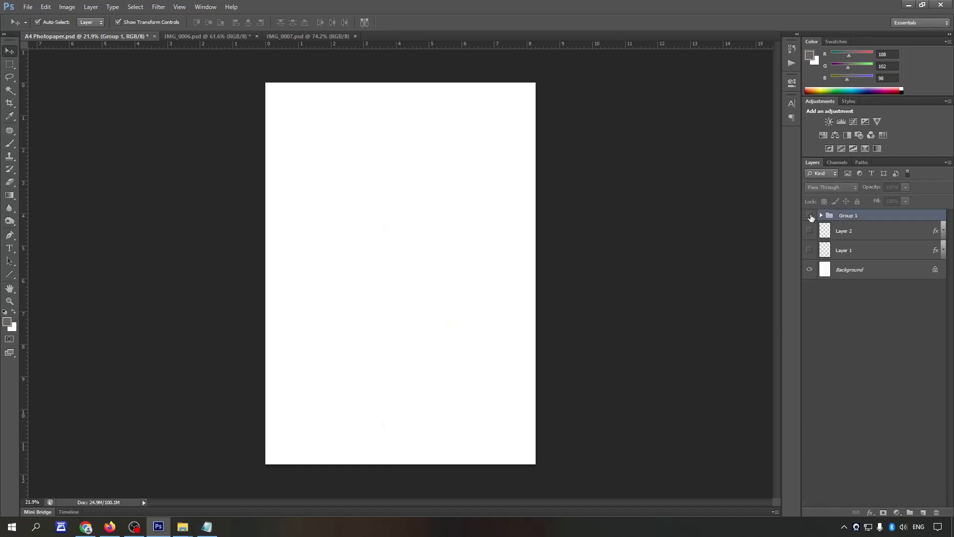
click(862, 270)
mouse_move(183, 527)
key(ctrl+s)
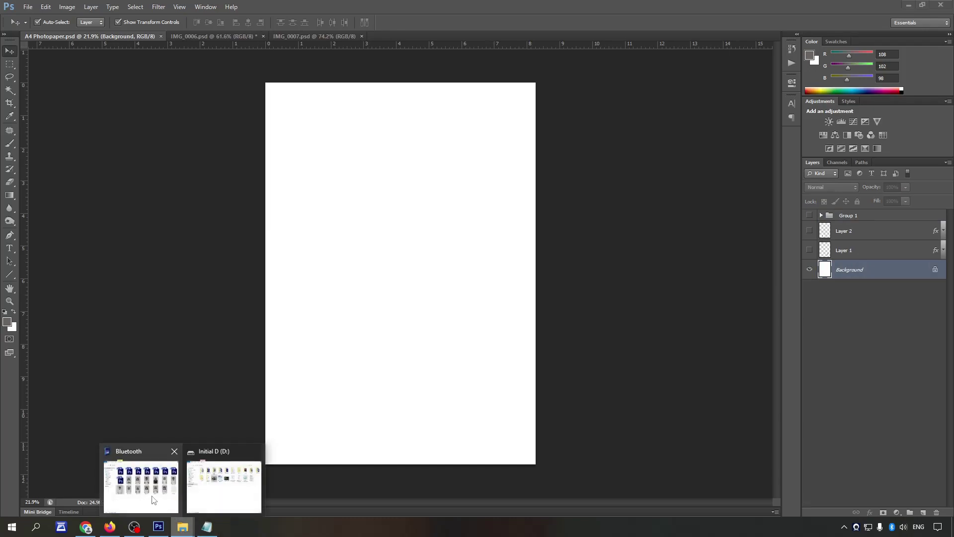
Step: Open IMG_0008.JPG from the Bluetooth folder and close the IMG_0006 and IMG_0007 documents
click(153, 499)
drag(402, 259, 905, 338)
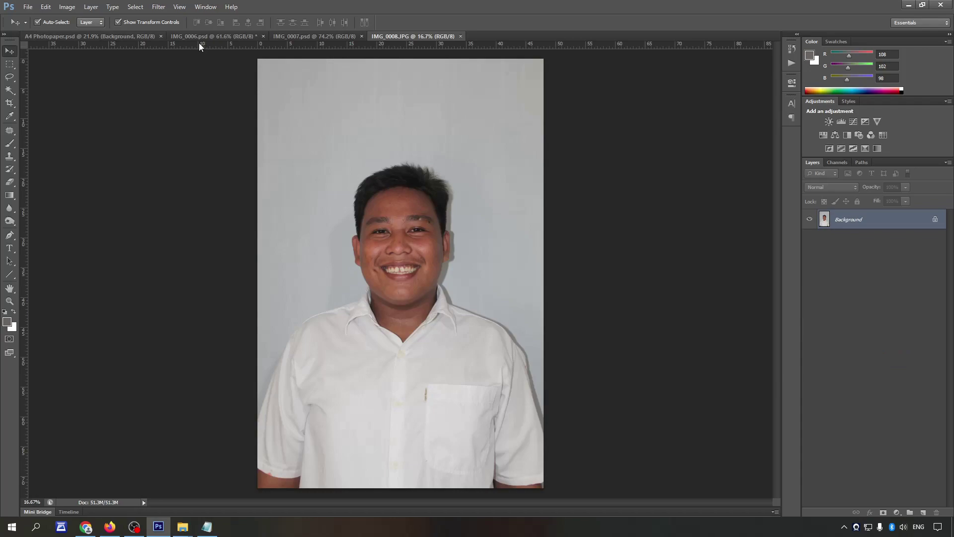
click(201, 35)
key(ctrl+w)
key(Return)
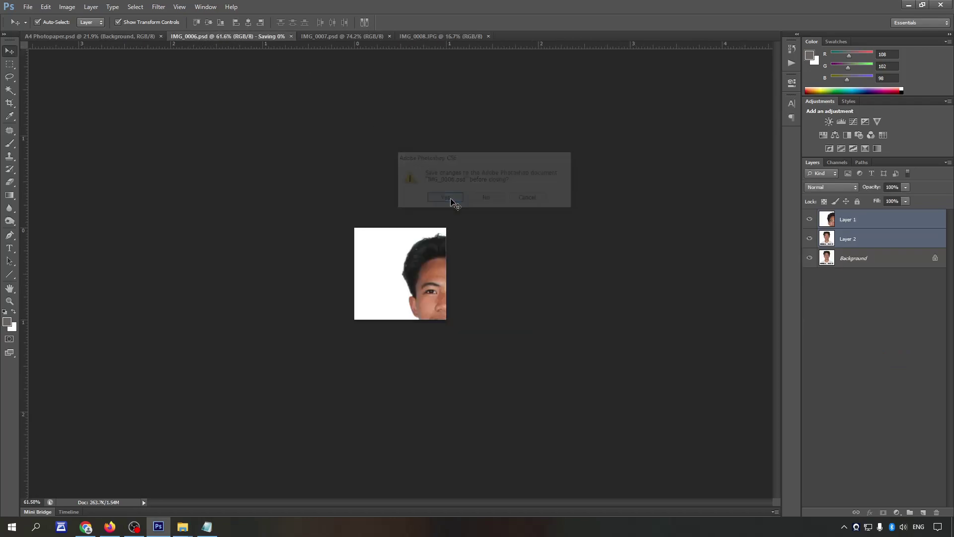
key(ctrl+Tab)
key(ctrl+Tab)
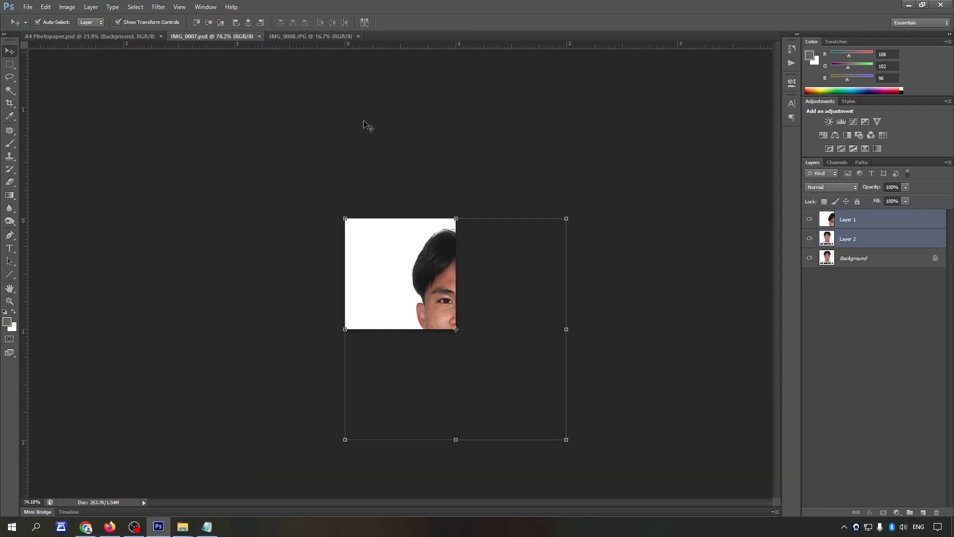
key(ctrl+w)
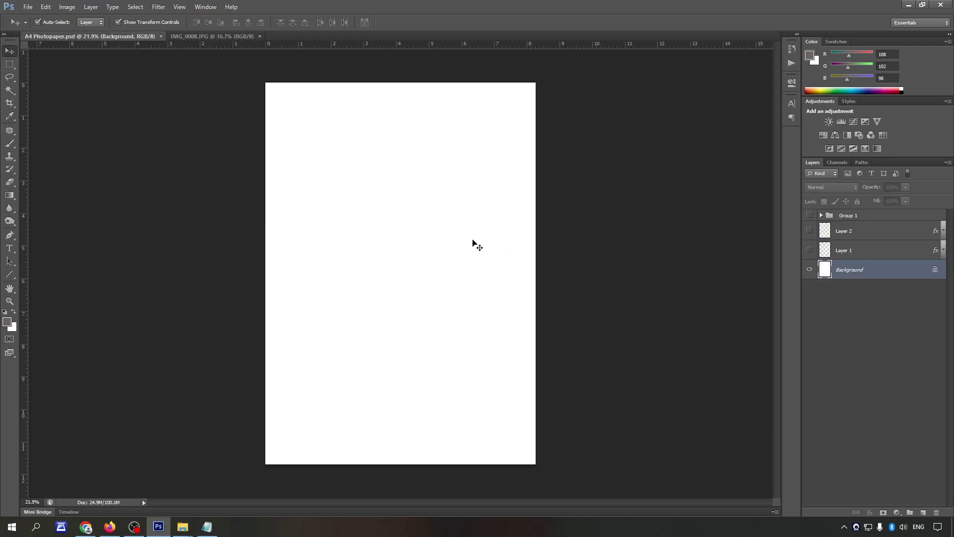
key(ctrl+Tab)
Step: Crop IMG_0008 to a 2 × 2 inch head-and-shoulders square
key(c)
drag(543, 418, 458, 332)
drag(518, 390, 512, 386)
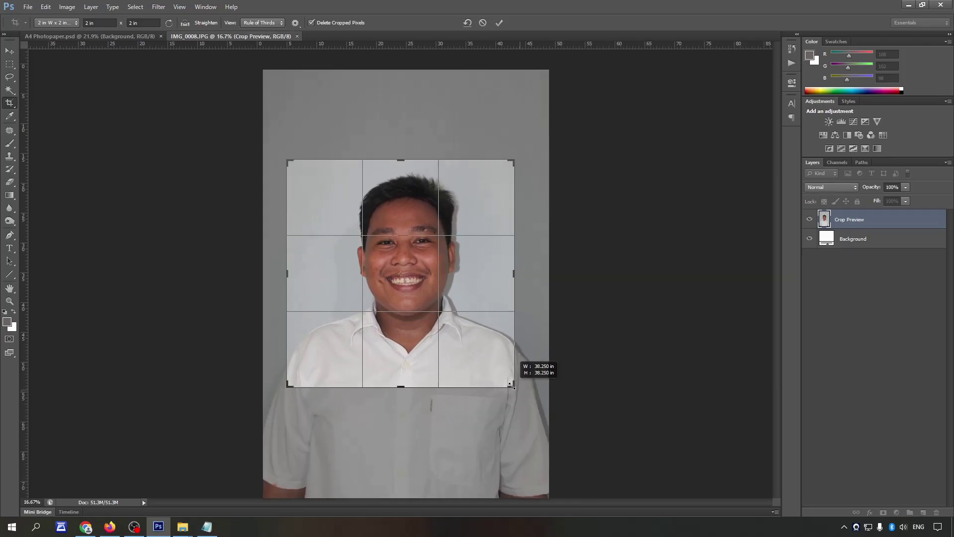
drag(477, 348, 473, 345)
key(Return)
key(ctrl+0)
Step: Start a Pen path at the left shoulder and curve it along to where the collar meets the chin
key(p)
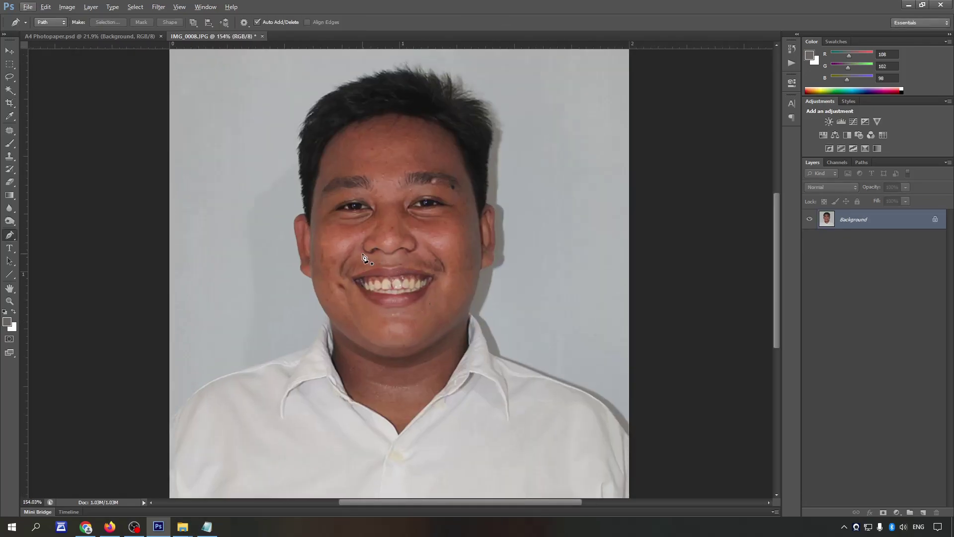
scroll(149, 378, down, 1)
scroll(164, 379, up, 3)
click(172, 392)
scroll(172, 392, up, 1)
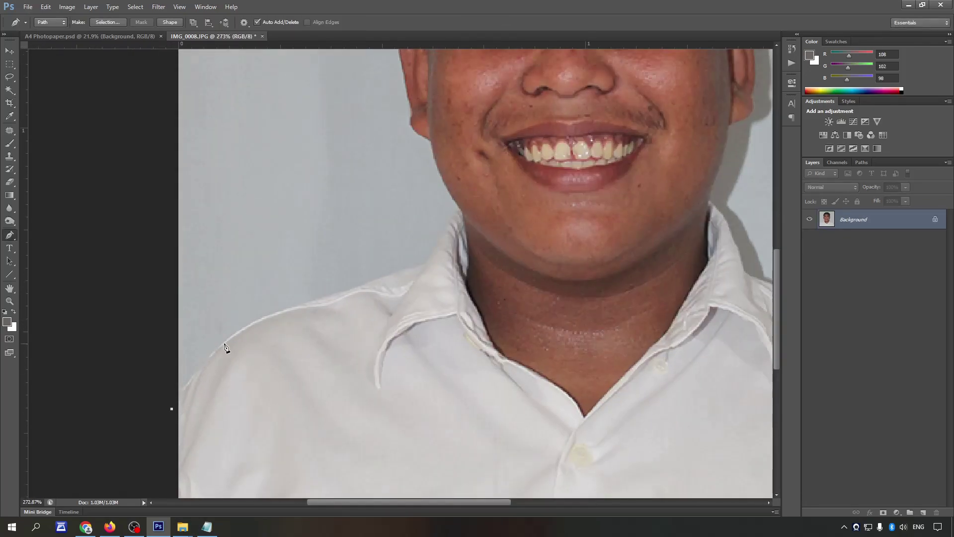
drag(243, 329, 282, 312)
scroll(294, 313, up, 2)
mouse_move(358, 317)
mouse_down()
mouse_move(403, 309)
mouse_move(439, 277)
mouse_up()
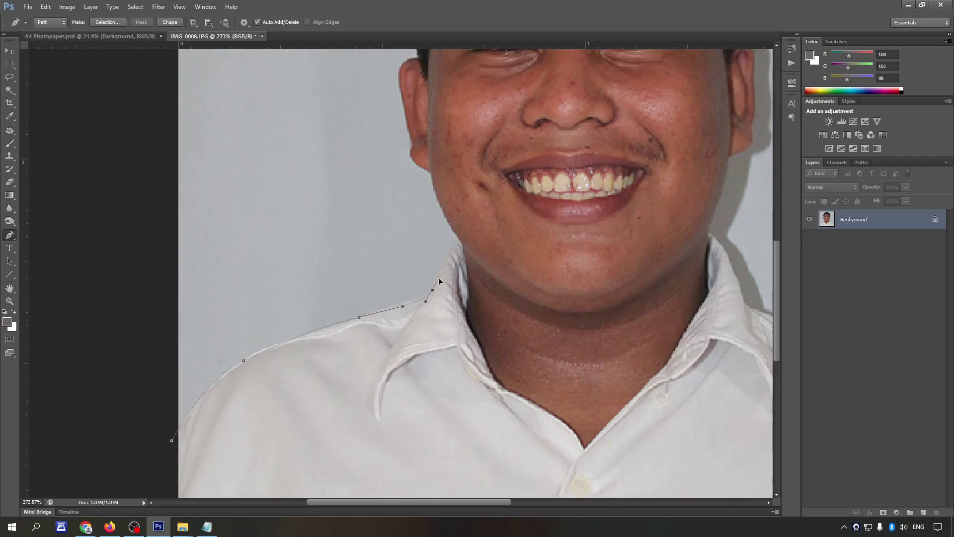
scroll(438, 279, up, 3)
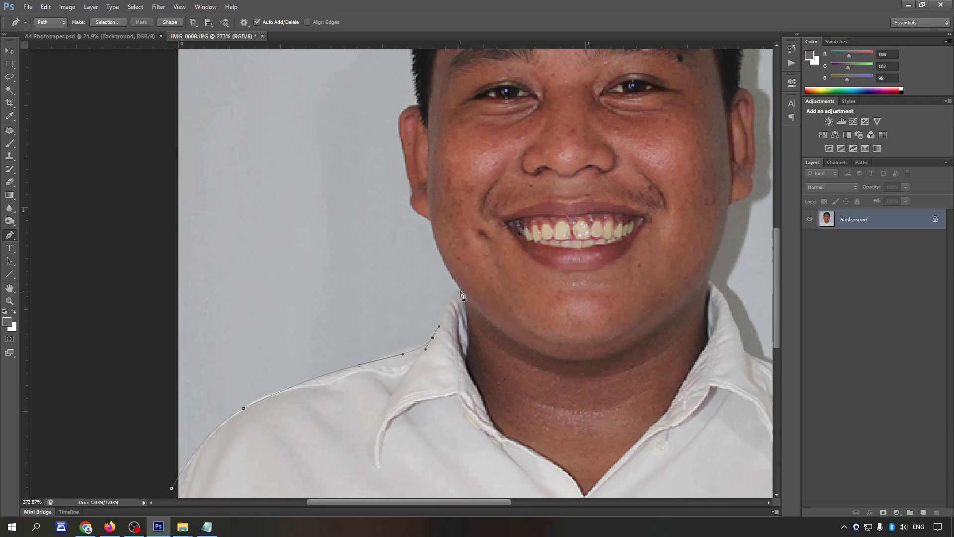
drag(460, 292, 469, 289)
drag(458, 292, 459, 297)
Step: Add three anchor points running up the left jawline
scroll(458, 297, up, 3)
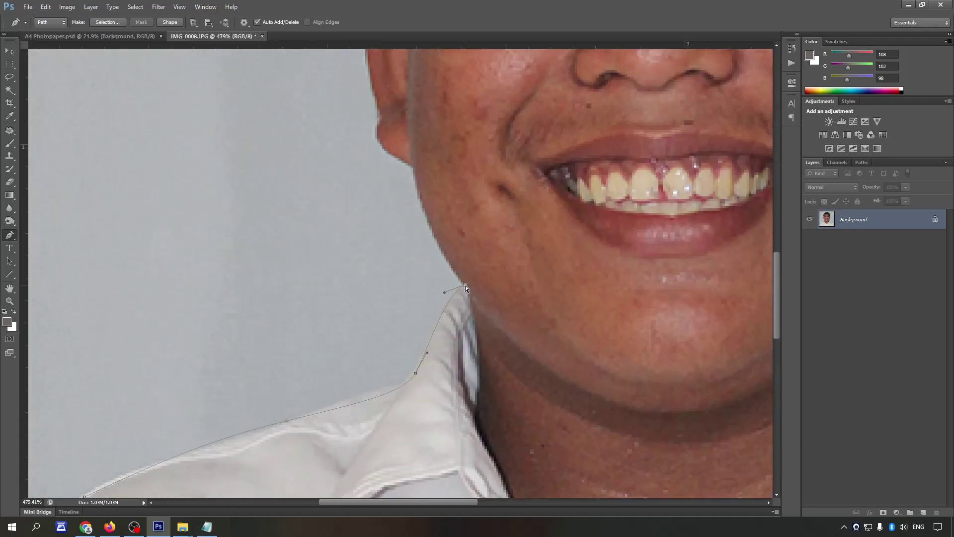
scroll(465, 298, up, 3)
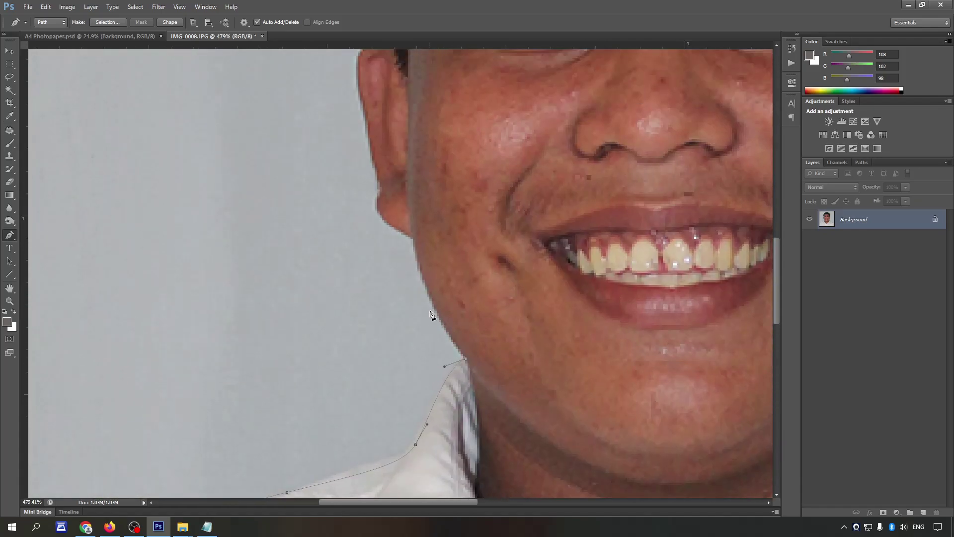
click(453, 347)
click(435, 309)
click(416, 270)
scroll(378, 305, up, 5)
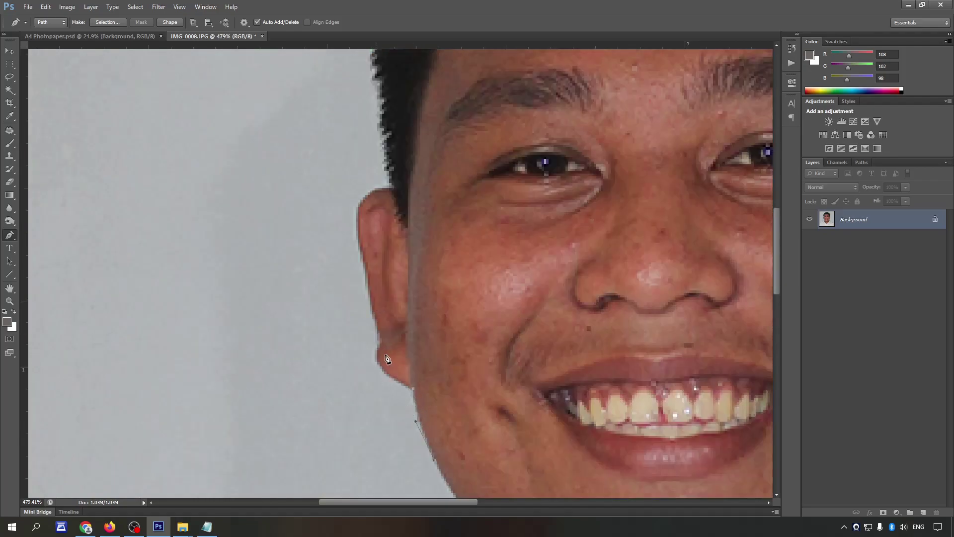
scroll(388, 359, up, 2)
Step: Trace up the ear edge to a curved point at the ear's top, removing its outgoing handle
click(380, 389)
click(377, 353)
scroll(376, 351, up, 1)
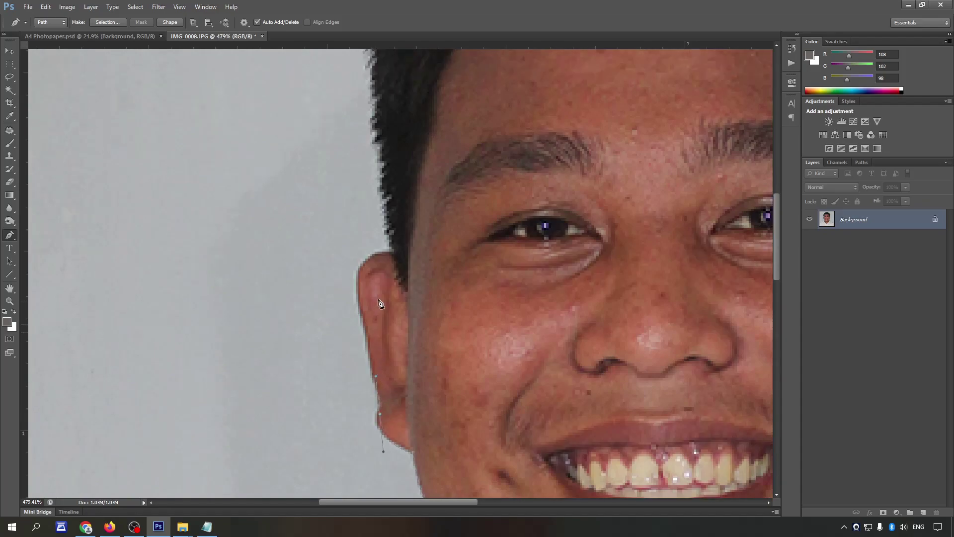
drag(394, 269, 470, 289)
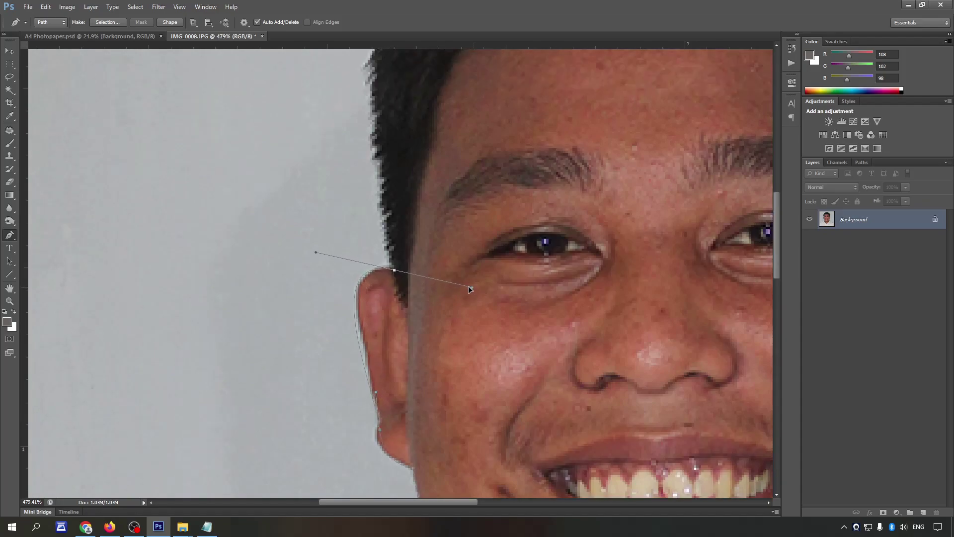
alt+click(394, 270)
key(ctrl+z)
alt+click(394, 270)
drag(392, 272, 391, 272)
scroll(390, 273, down, 4)
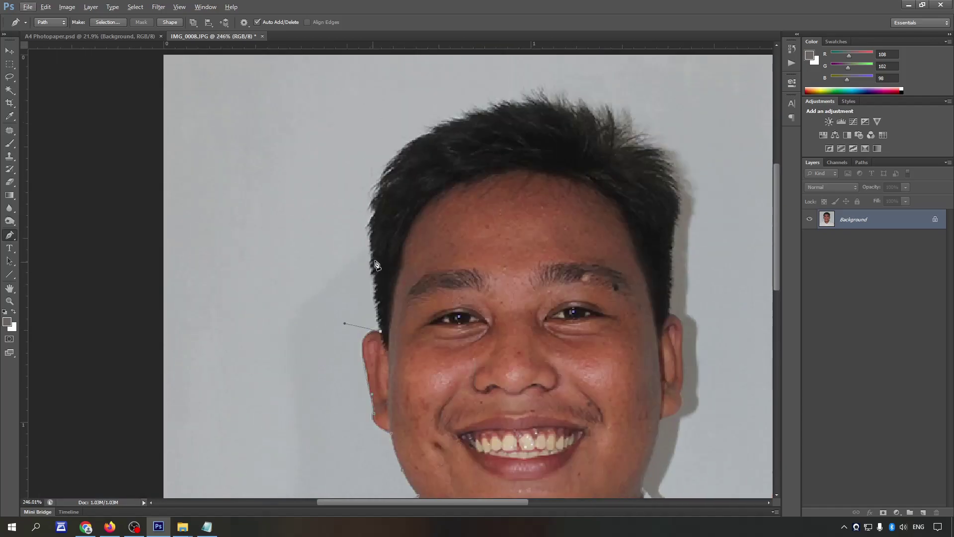
Step: Redo the curved points over the top of the hair and continue down to the right ear
scroll(519, 163, up, 1)
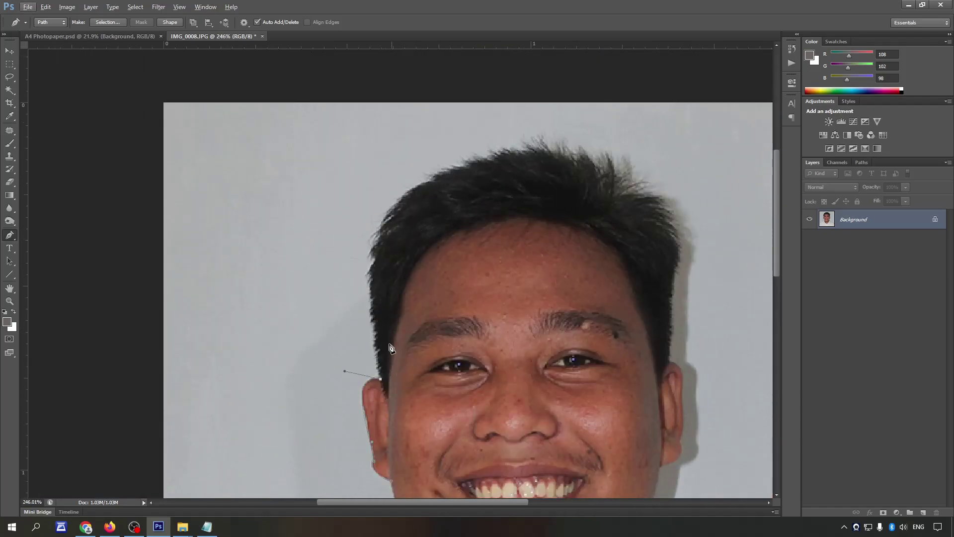
drag(376, 267, 382, 197)
drag(534, 149, 611, 160)
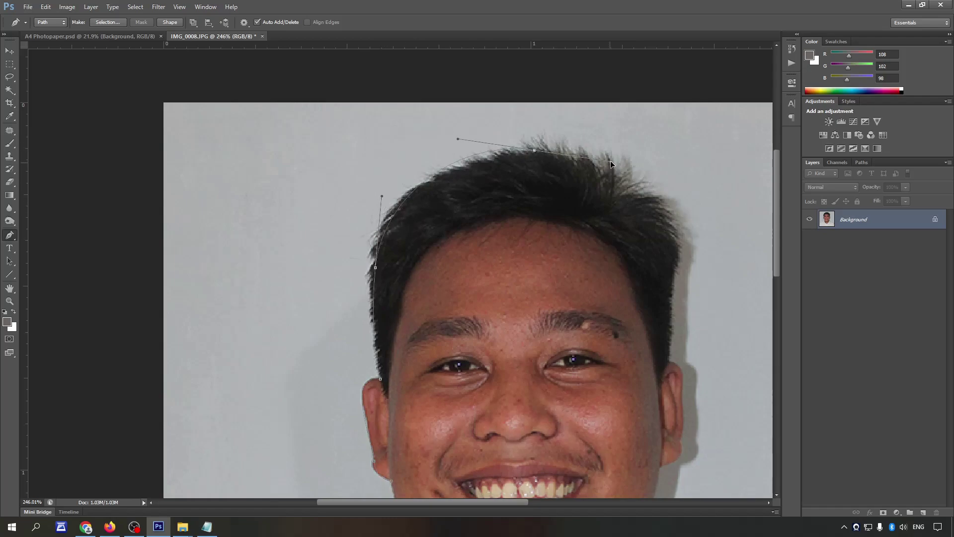
key(ctrl+alt+z)
key(ctrl+alt+z)
drag(358, 303, 355, 250)
scroll(355, 246, up, 2)
drag(452, 189, 569, 152)
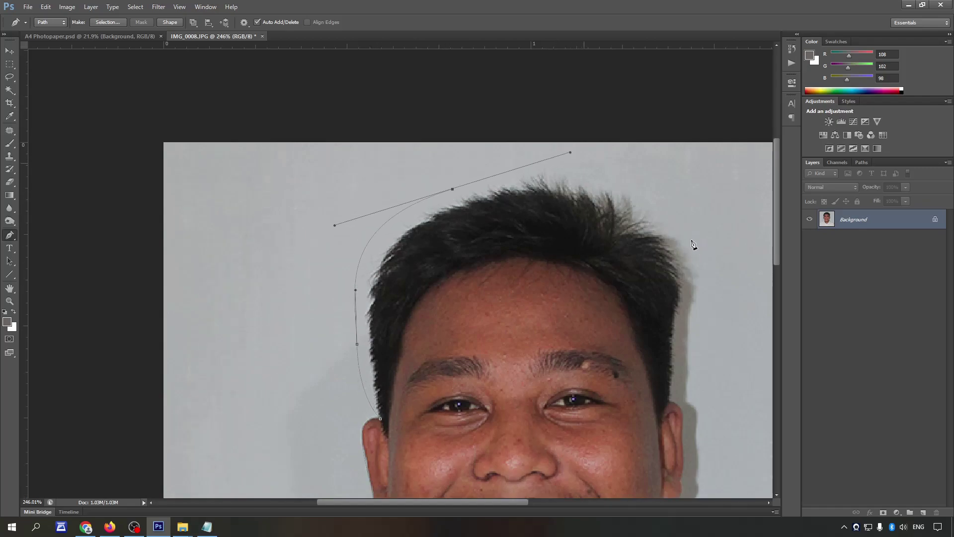
drag(691, 240, 699, 300)
scroll(692, 315, down, 1)
scroll(688, 306, down, 2)
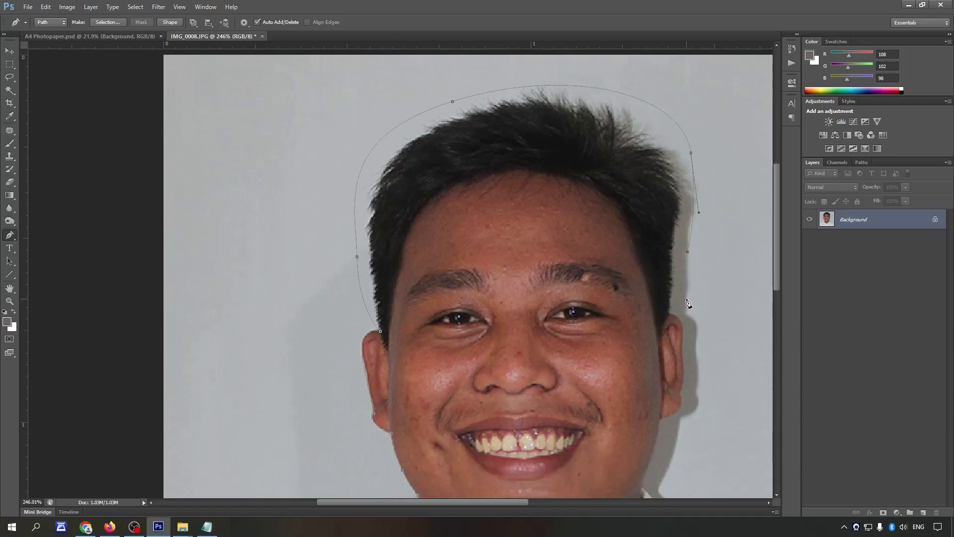
scroll(688, 304, up, 3)
scroll(679, 261, down, 1)
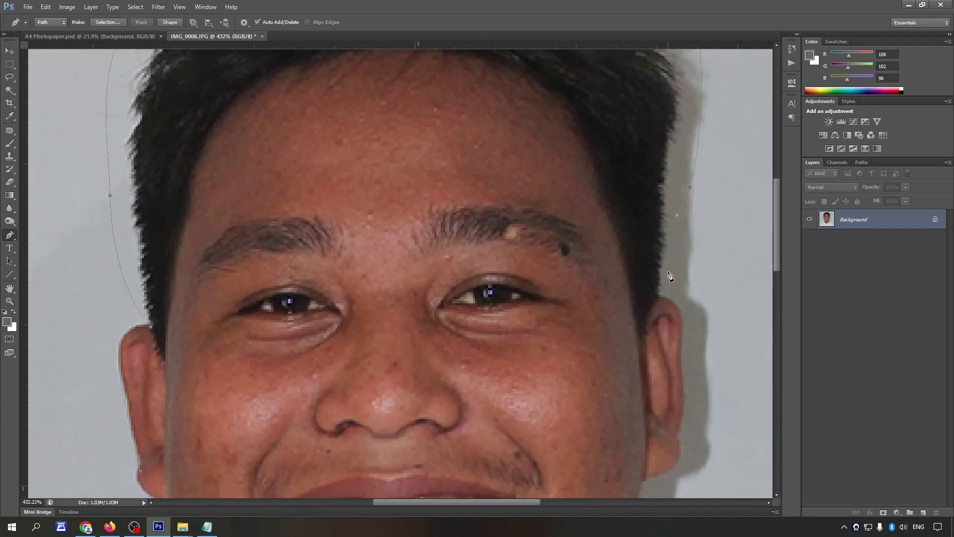
click(660, 298)
scroll(660, 300, down, 2)
drag(682, 288, 678, 352)
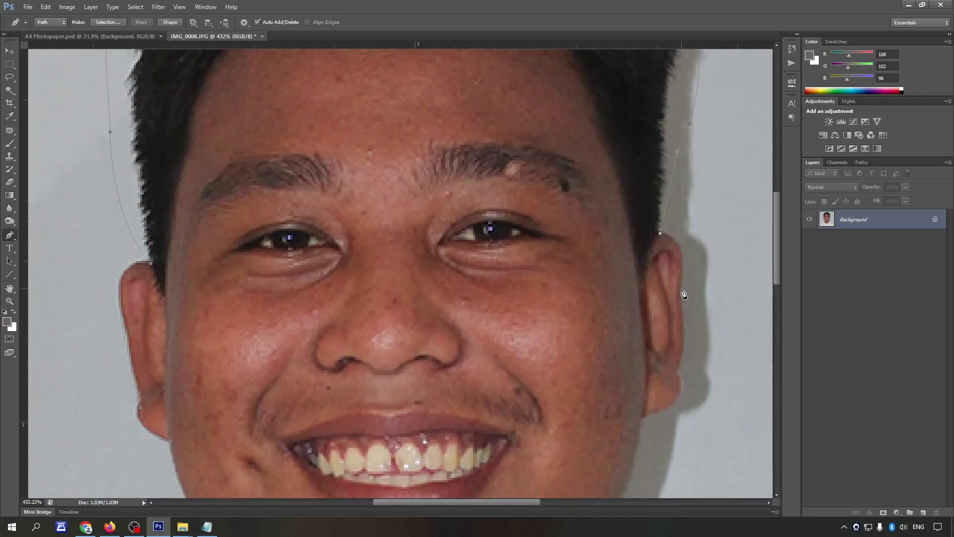
scroll(679, 352, down, 1)
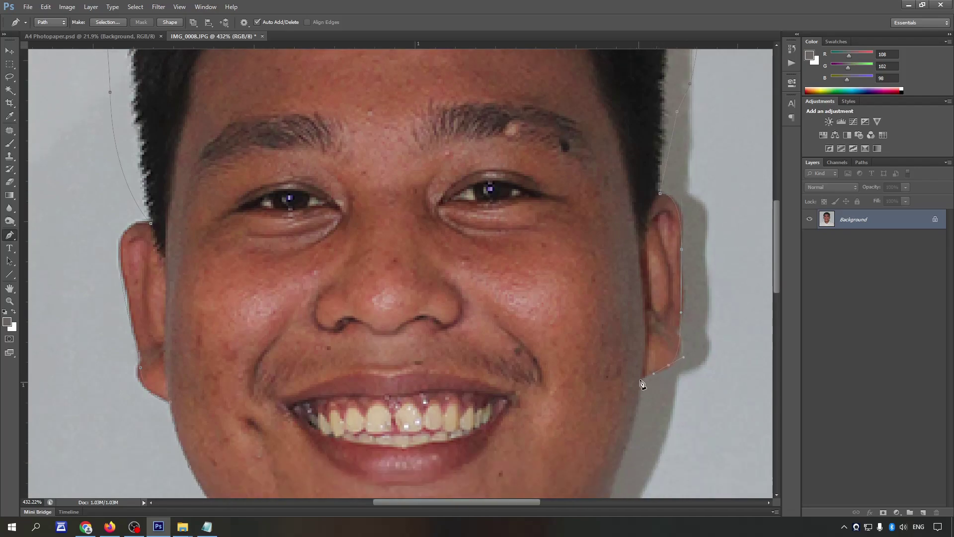
Step: Extend the path down the right jaw and collar to the right shoulder edge
mouse_move(646, 394)
mouse_down()
mouse_move(549, 218)
mouse_move(544, 164)
mouse_up()
drag(537, 258, 520, 293)
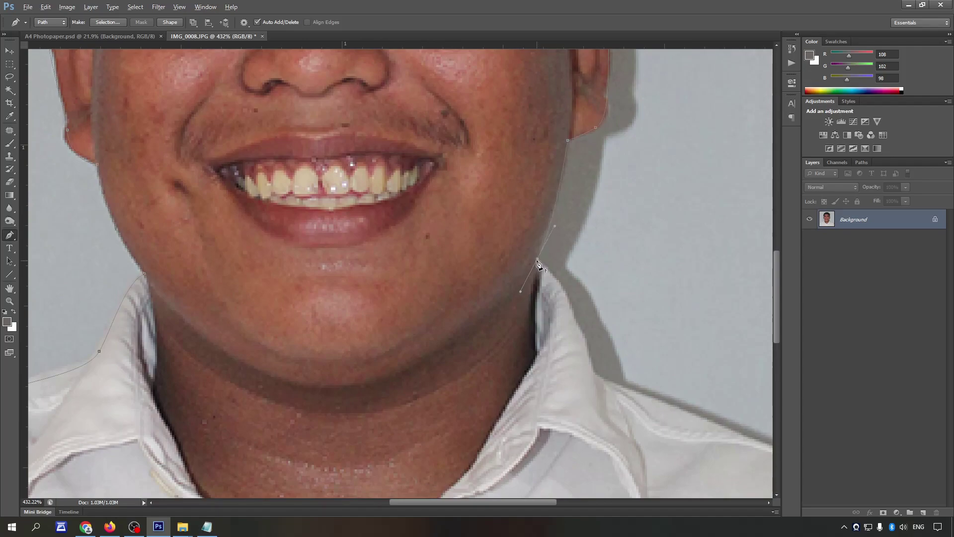
alt+scroll(572, 233, down, 3)
key(alt)
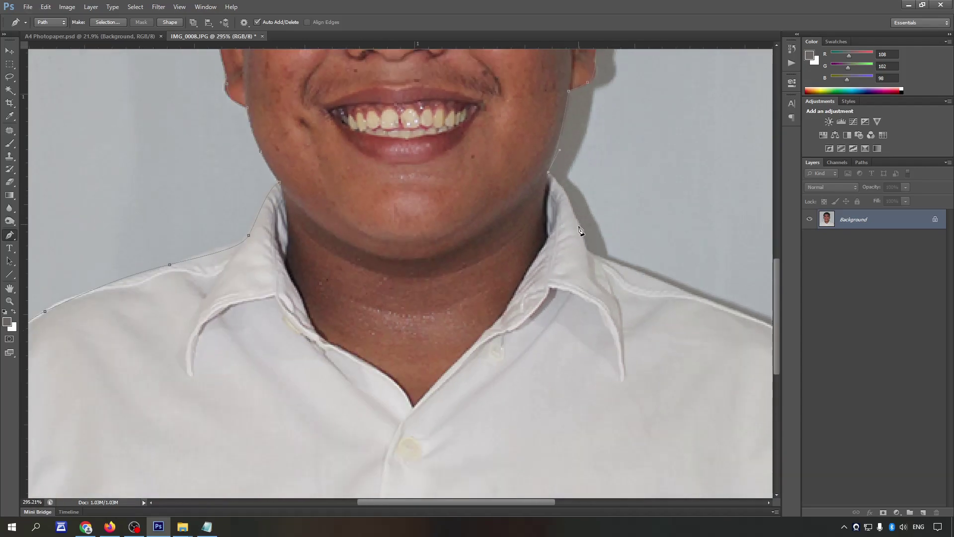
click(587, 250)
alt+scroll(669, 278, down, 3)
key(Tab)
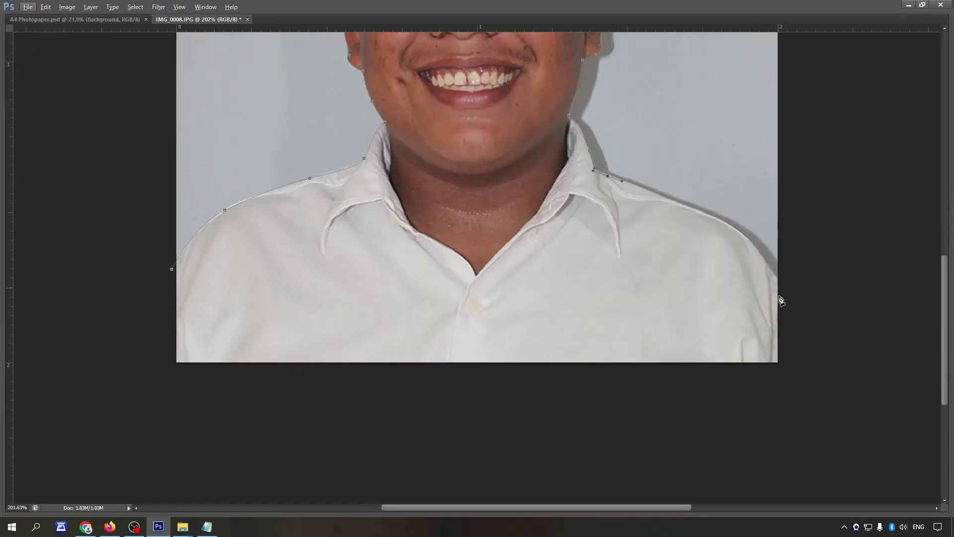
drag(779, 274, 792, 344)
Step: Run the outline along the bottom below the image and up the left side, closing it at the start
click(778, 377)
drag(723, 394, 641, 409)
drag(574, 407, 530, 411)
click(473, 405)
drag(334, 401, 253, 396)
click(193, 382)
click(150, 364)
drag(147, 318, 153, 300)
click(172, 254)
Step: Turn the closed path into a selection and copy the figure onto a new layer, Layer 1
right_click(381, 188)
click(441, 234)
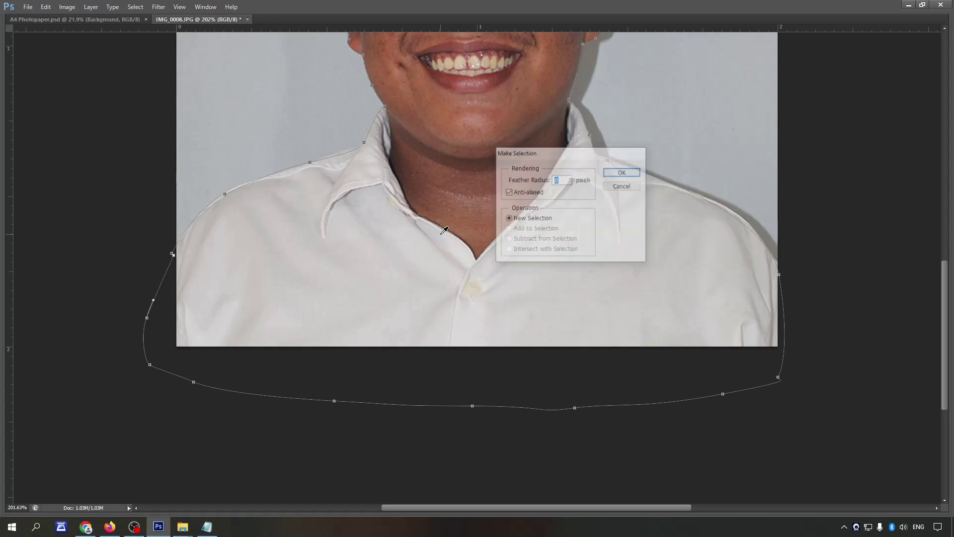
key(Return)
key(Tab)
key(ctrl+0)
key(ctrl+j)
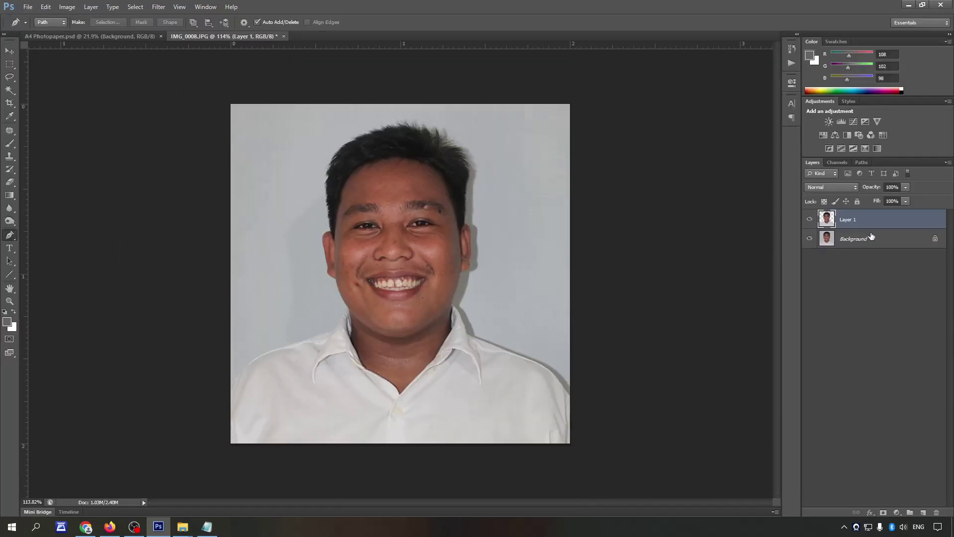
Step: Fill the Background layer with white and duplicate Layer 1
click(865, 239)
key(ctrl+BackSpace)
click(855, 219)
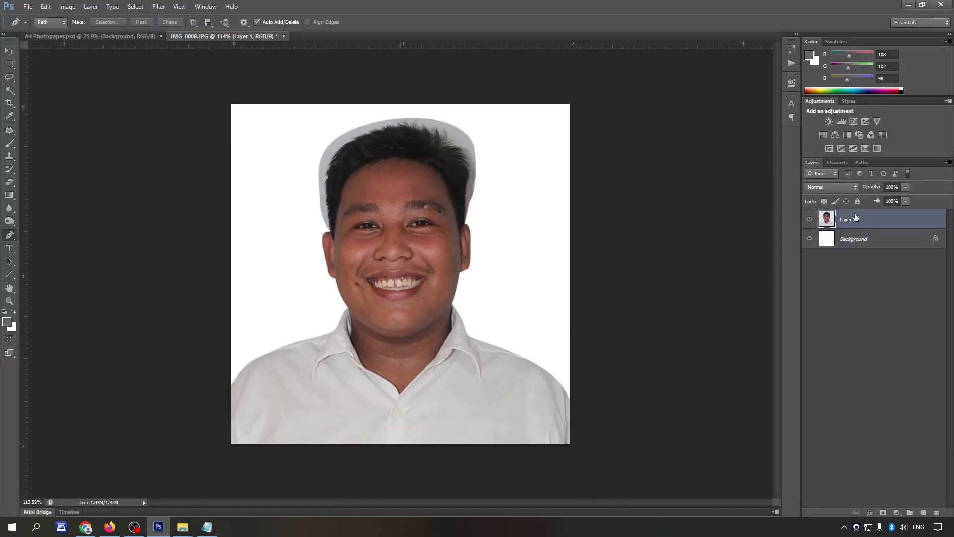
key(ctrl+j)
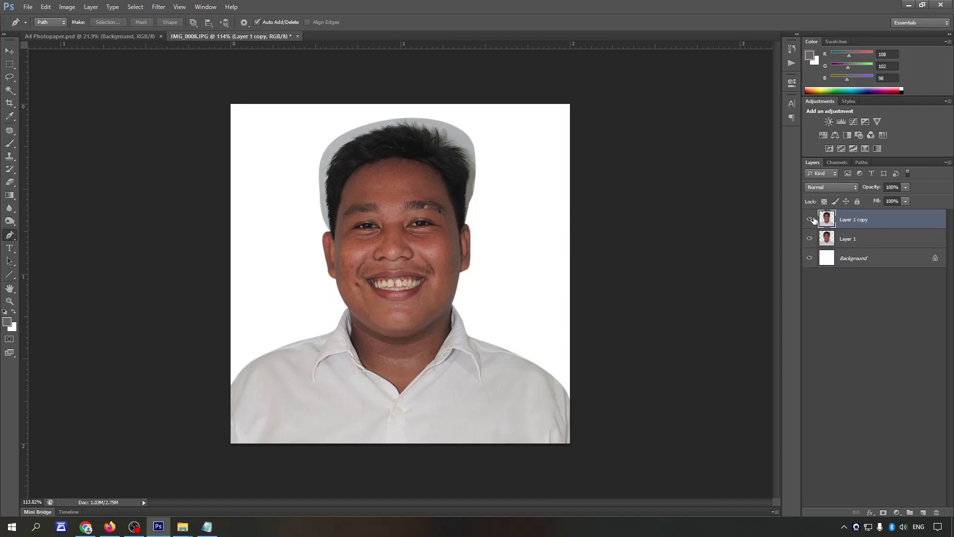
click(865, 239)
Step: Brighten Layer 1 with Curves, sampling the grey backdrop as white, then reselect the Layer 1 copy
key(ctrl+m)
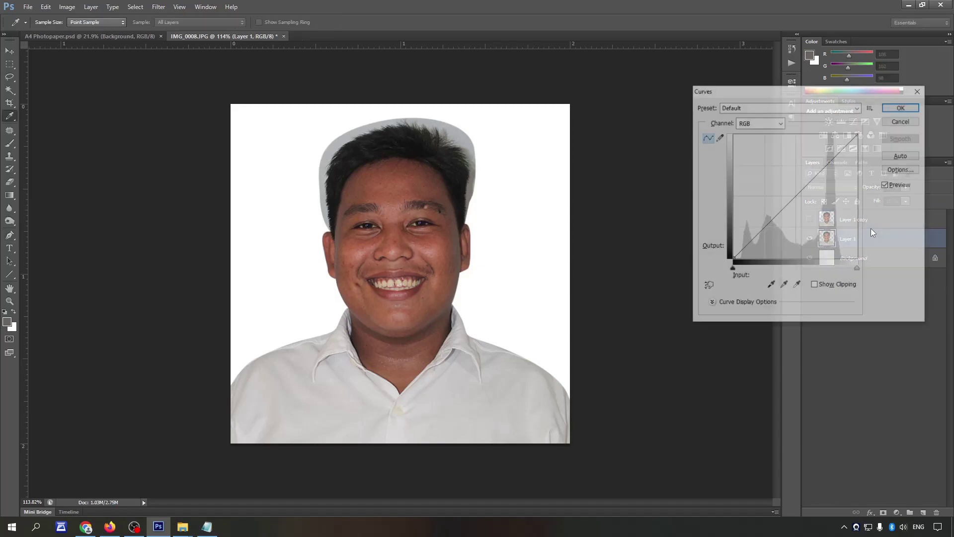
click(796, 286)
click(472, 145)
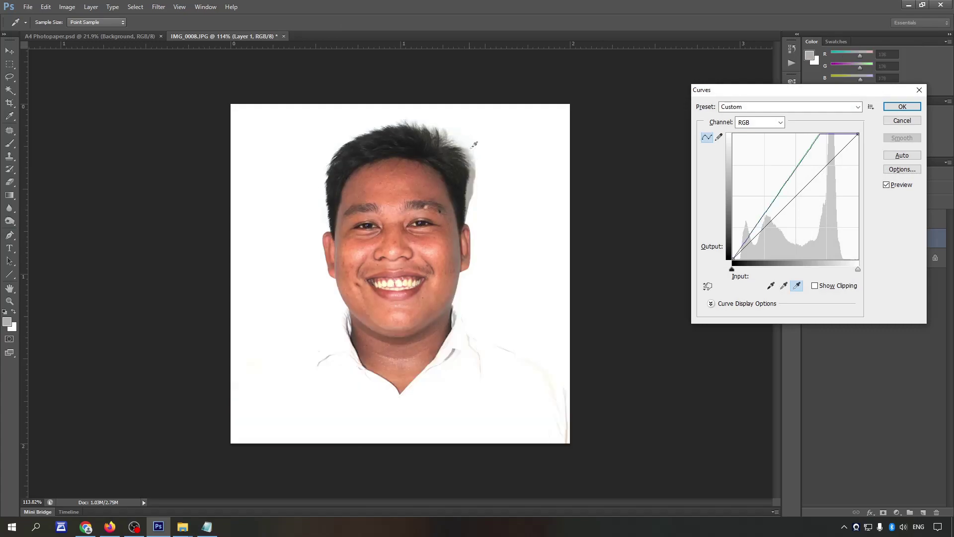
click(471, 188)
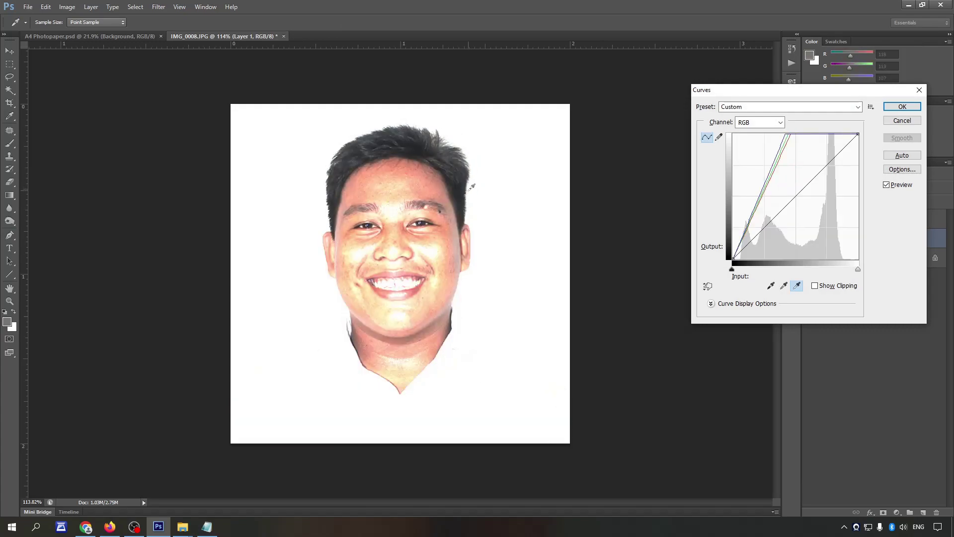
click(903, 107)
click(809, 220)
click(850, 220)
key(e)
scroll(544, 228, up, 2)
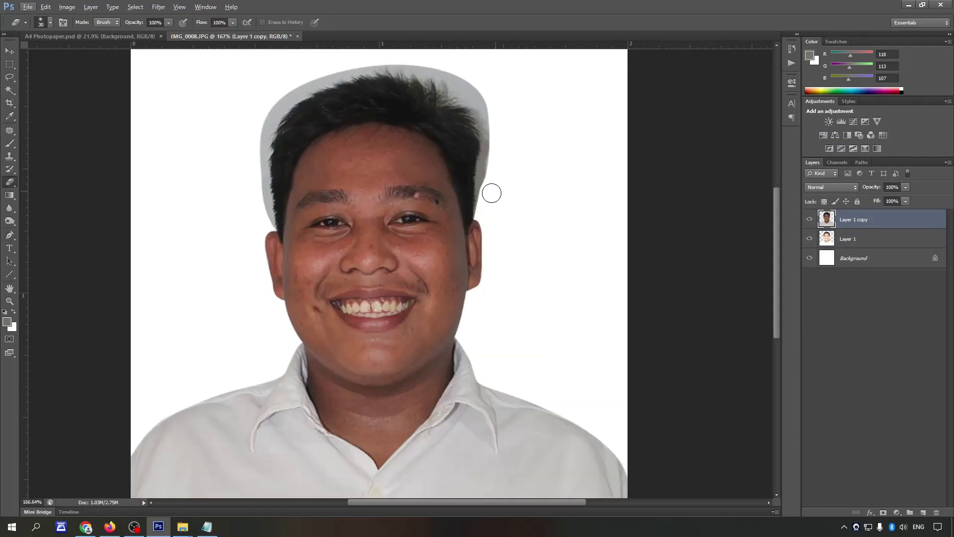
Step: Erase the leftover grey band beside the hair, resizing the eraser as needed
scroll(492, 191, up, 2)
scroll(491, 202, up, 2)
right_click(526, 209)
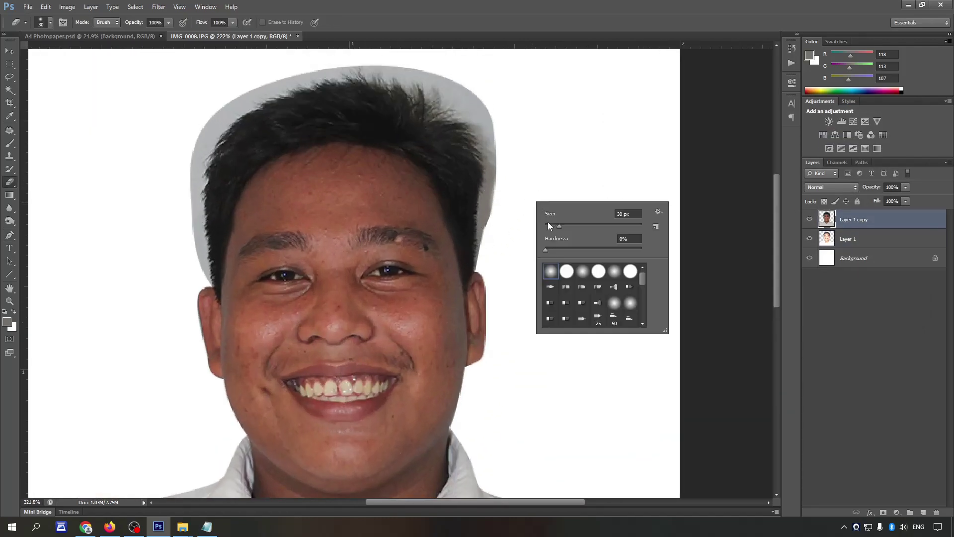
key(Escape)
mouse_move(482, 256)
mouse_down()
mouse_move(497, 206)
mouse_move(487, 242)
mouse_move(414, 174)
mouse_move(411, 187)
mouse_move(276, 194)
mouse_move(426, 183)
mouse_move(279, 200)
mouse_move(187, 252)
mouse_up()
scroll(505, 226, up, 2)
scroll(487, 243, up, 3)
key(bracketright)
scroll(274, 194, down, 1)
key(bracketleft)
key(bracketleft)
key(bracketleft)
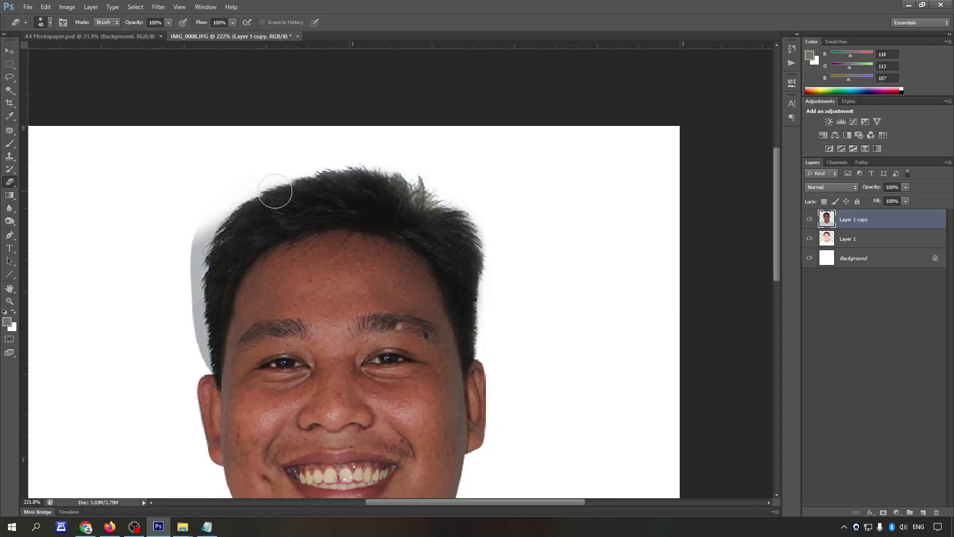
key(bracketleft)
key(bracketleft)
key(bracketleft)
mouse_move(218, 367)
mouse_down()
mouse_move(191, 280)
mouse_move(209, 370)
mouse_up()
scroll(195, 338, up, 1)
key(bracketright)
key(bracketright)
mouse_move(193, 320)
mouse_down()
mouse_move(207, 247)
mouse_move(199, 296)
mouse_up()
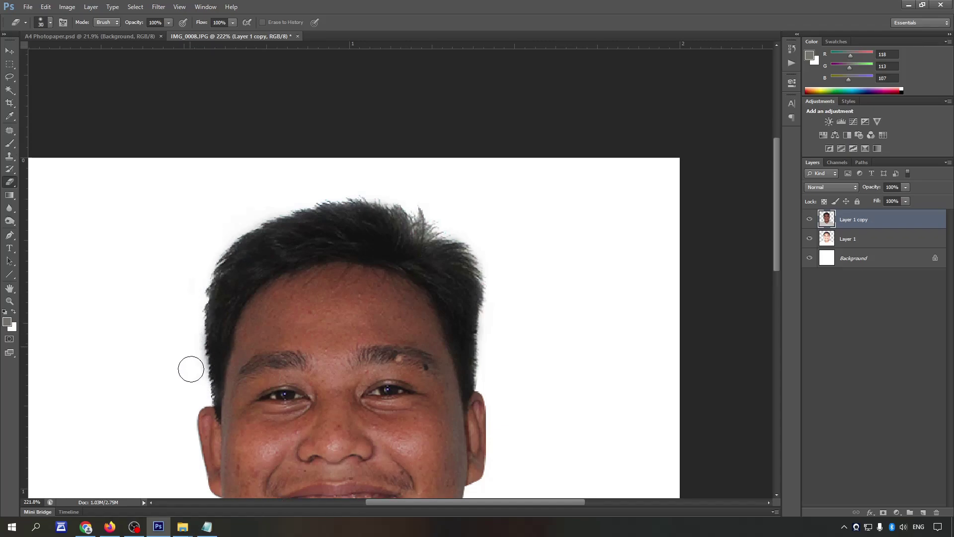
scroll(377, 275, down, 1)
scroll(459, 306, up, 3)
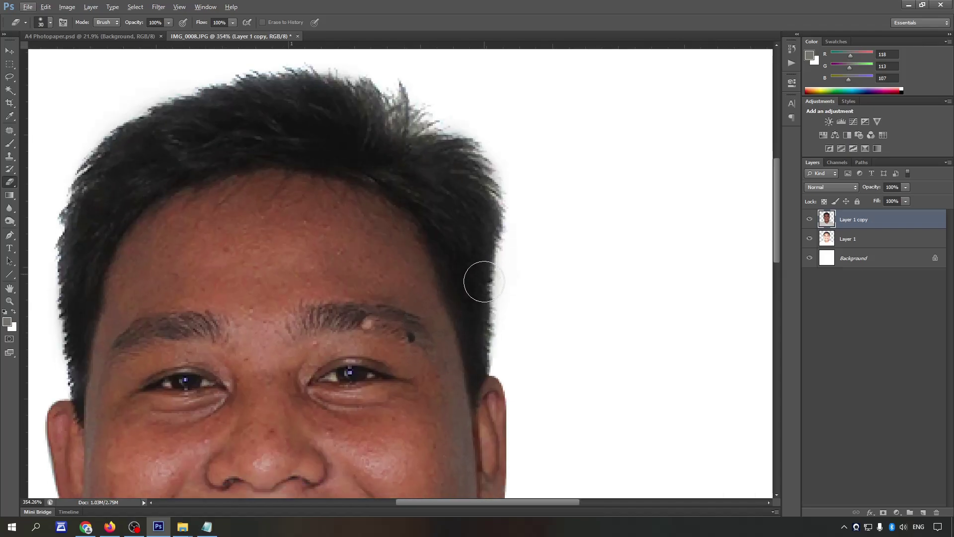
scroll(481, 277, up, 2)
Step: Patch the light spot on the eyebrow with the Patch tool
key(j)
drag(359, 252, 362, 261)
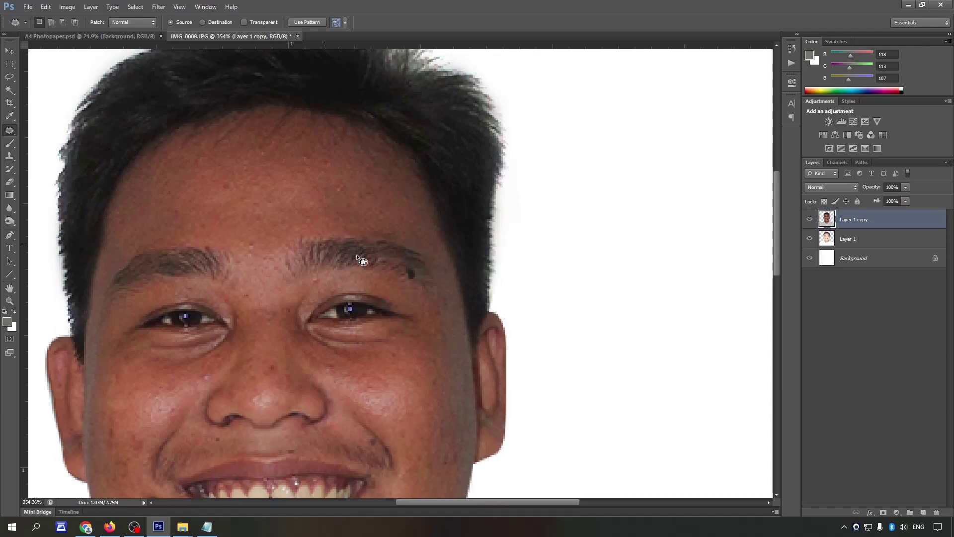
scroll(366, 269, down, 5)
scroll(423, 270, down, 2)
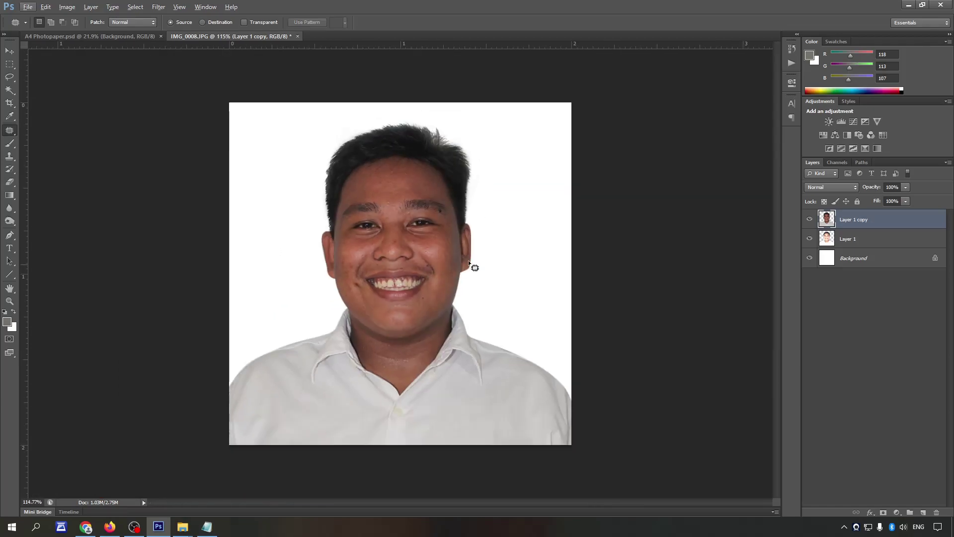
Step: Delete the unused original Layer 1 from the Layers panel
click(868, 239)
key(Delete)
drag(864, 223, 828, 236)
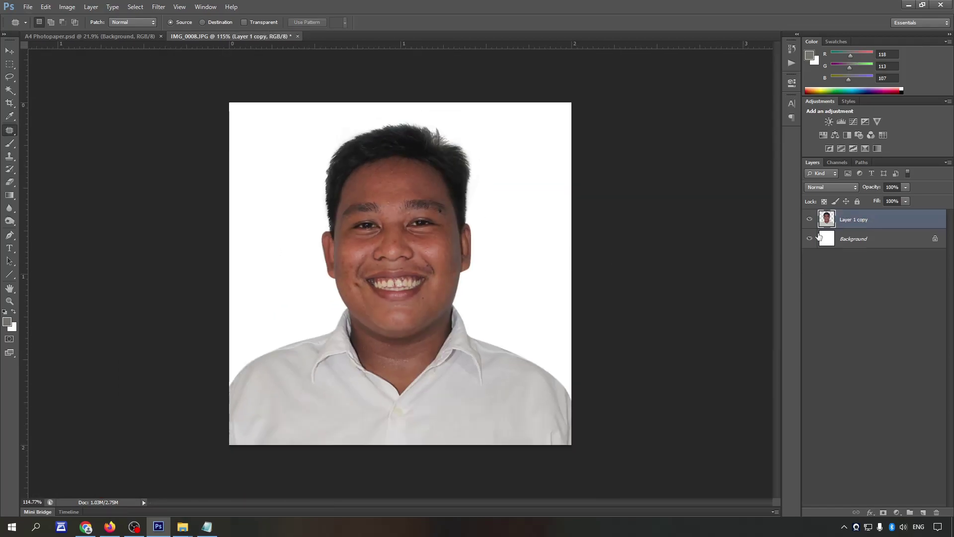
Step: Darken the hair with the Burn tool
key(o)
scroll(419, 211, up, 3)
mouse_move(437, 106)
mouse_down()
mouse_move(460, 89)
mouse_move(416, 132)
mouse_up()
scroll(415, 132, down, 3)
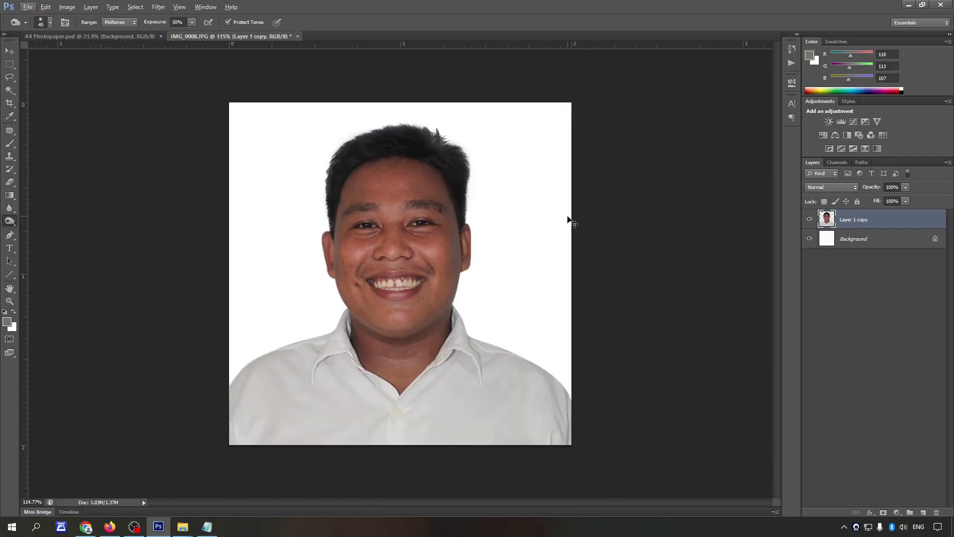
key(i)
key(ctrl+m)
Step: Lift the RGB curve's midpoint slightly to brighten the midtones
drag(789, 193, 790, 192)
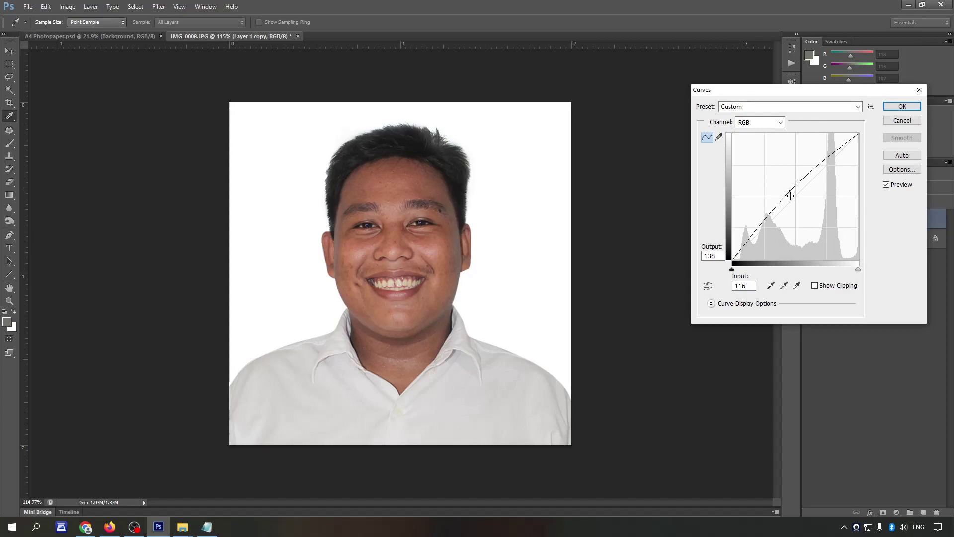
key(Return)
key(o)
Step: Raise Brightness to 10 in Image > Adjustments > Brightness/Contrast
click(68, 7)
click(202, 30)
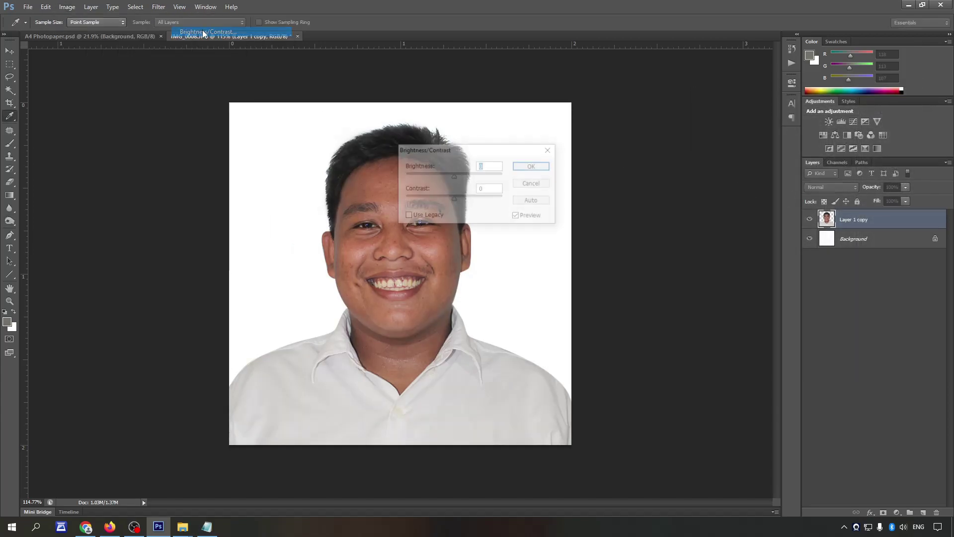
text(0)
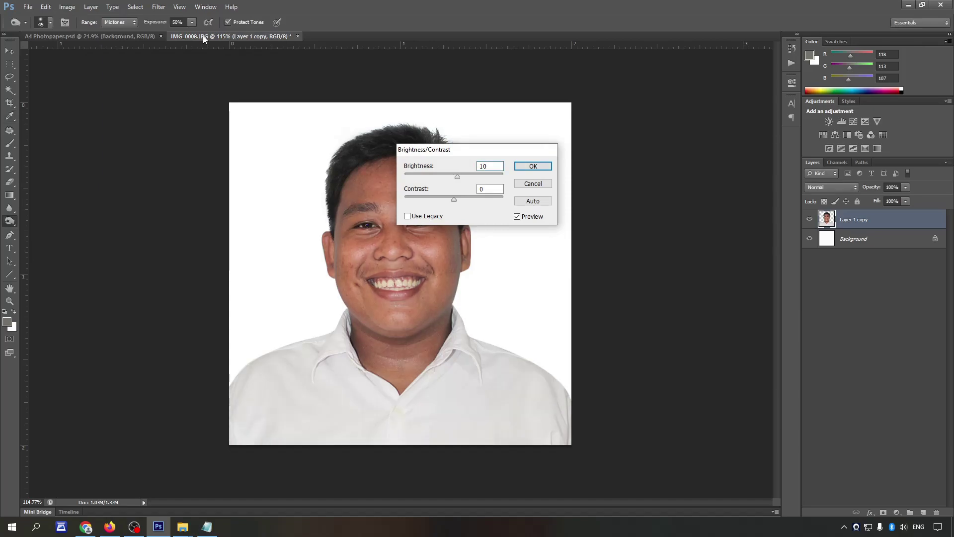
key(Return)
scroll(130, 111, up, 2)
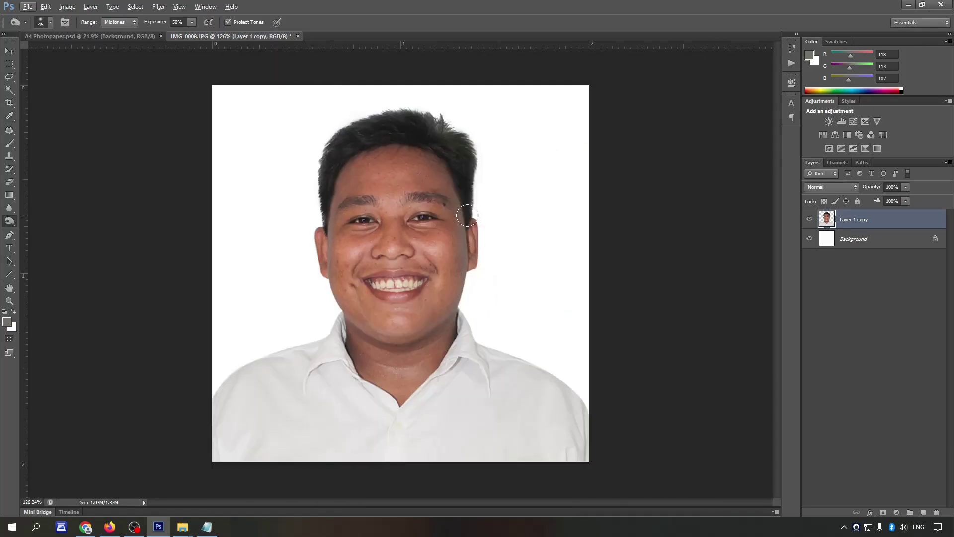
scroll(471, 221, down, 3)
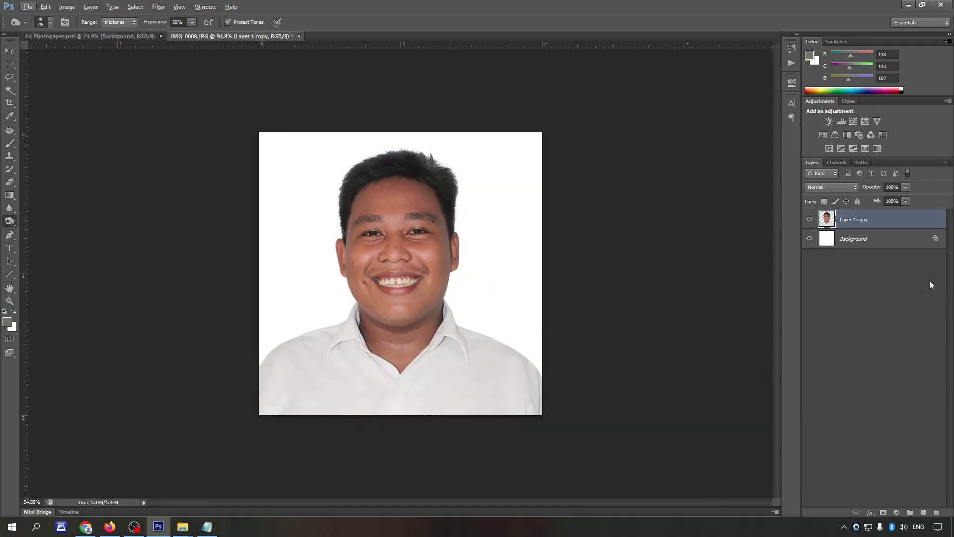
click(897, 248)
Step: Add a white-filled strip across the bottom of the photo on a new layer
key(m)
drag(259, 365, 773, 441)
key(ctrl+shift+alt+n)
key(ctrl+BackSpace)
key(ctrl+d)
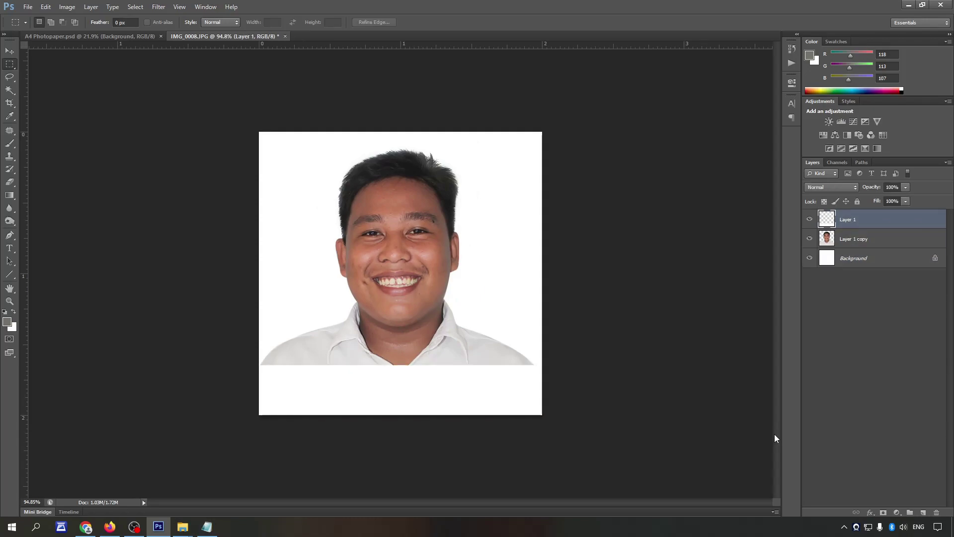
key(v)
Step: Copy the student's name line from Names.txt and return to the photo
scroll(300, 441, up, 3)
click(207, 526)
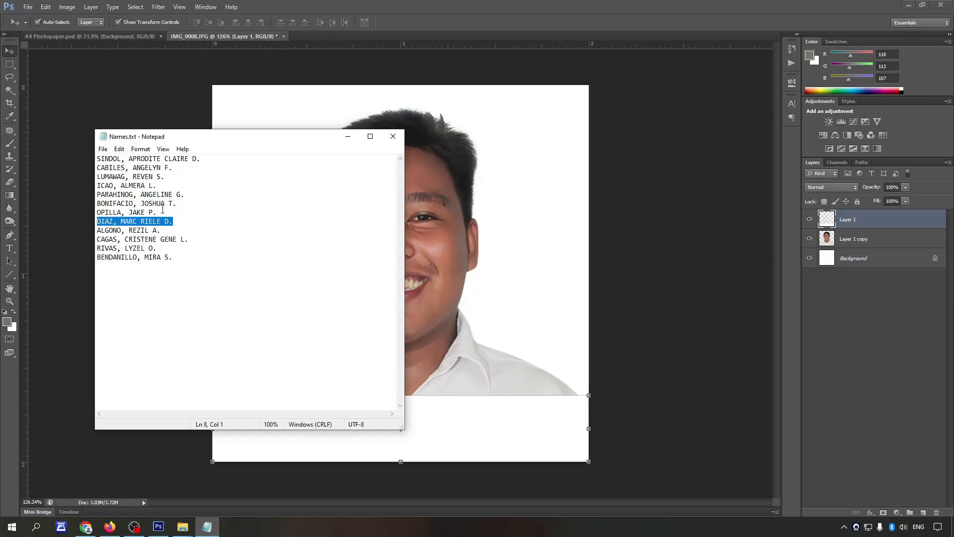
drag(178, 204, 92, 204)
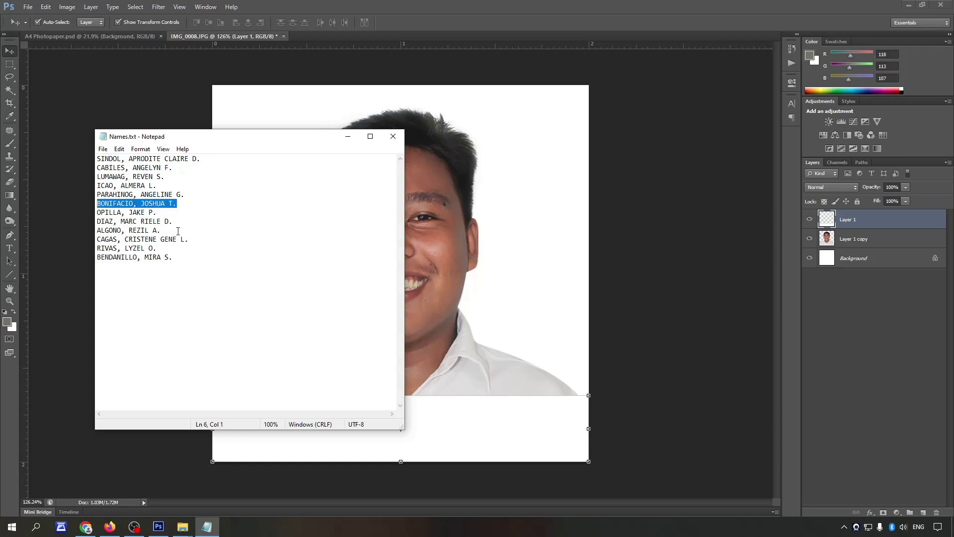
click(528, 185)
Step: Paste the student's name as black text in the white strip
key(t)
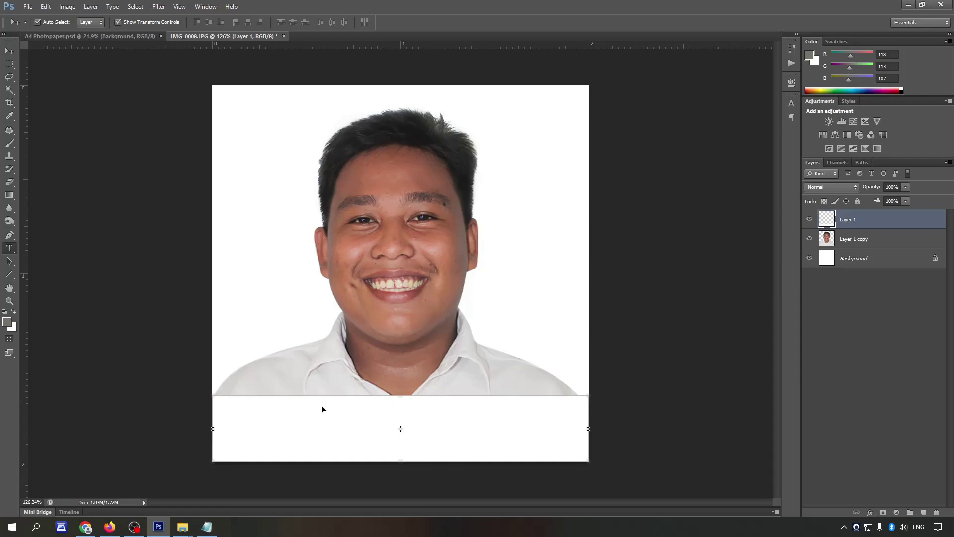
key(t)
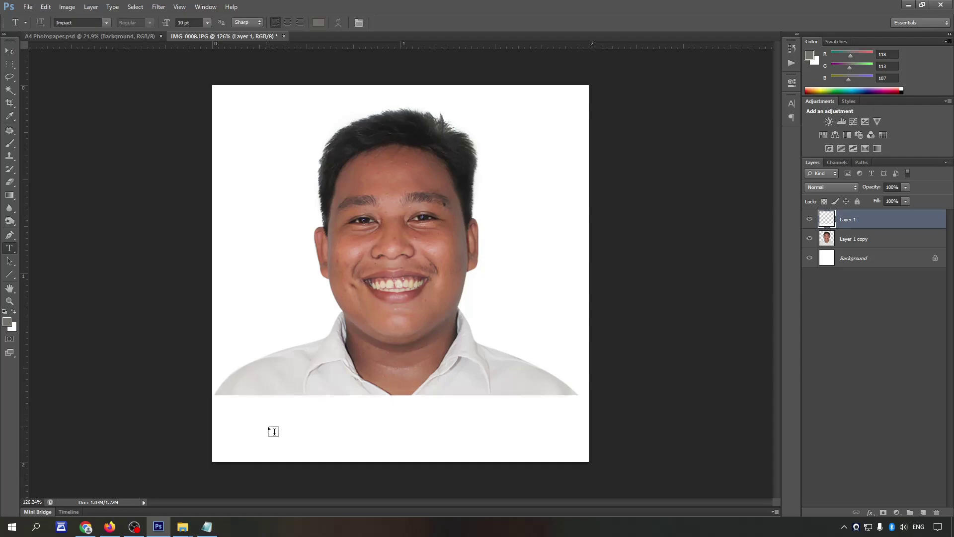
click(268, 425)
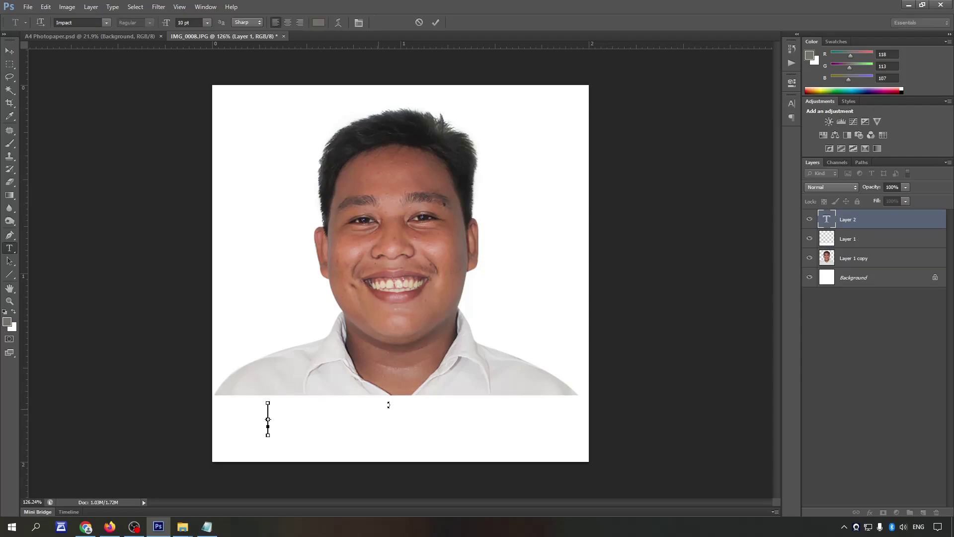
key(ctrl+v)
key(ctrl+a)
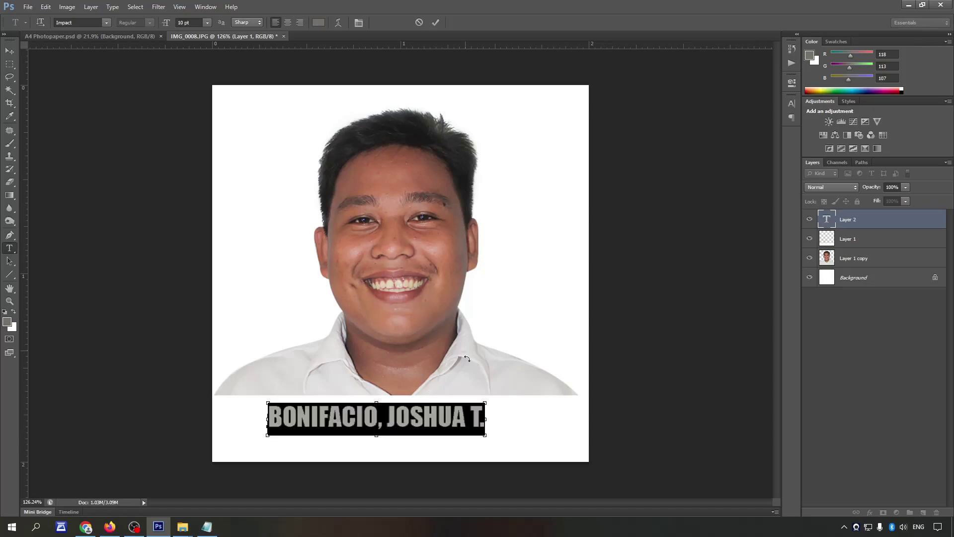
click(315, 23)
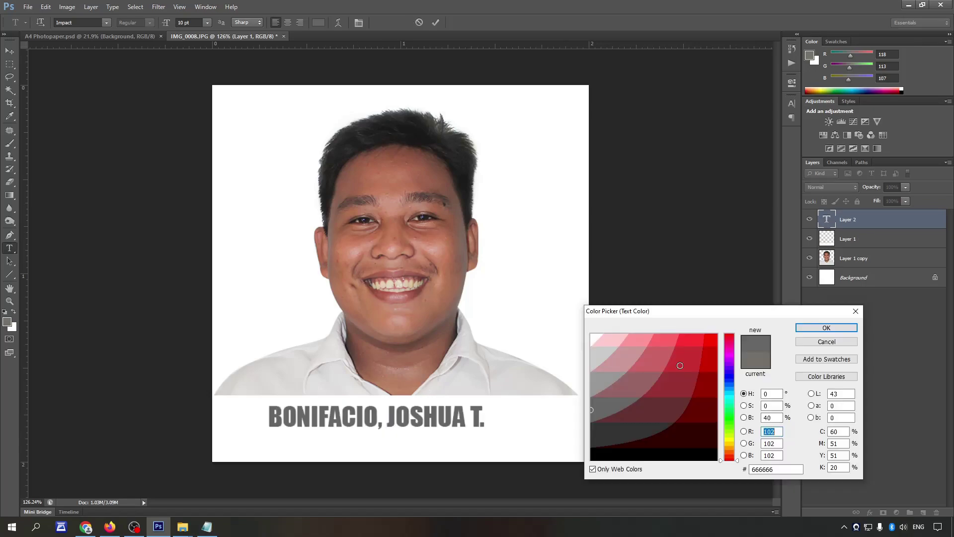
click(657, 456)
click(821, 328)
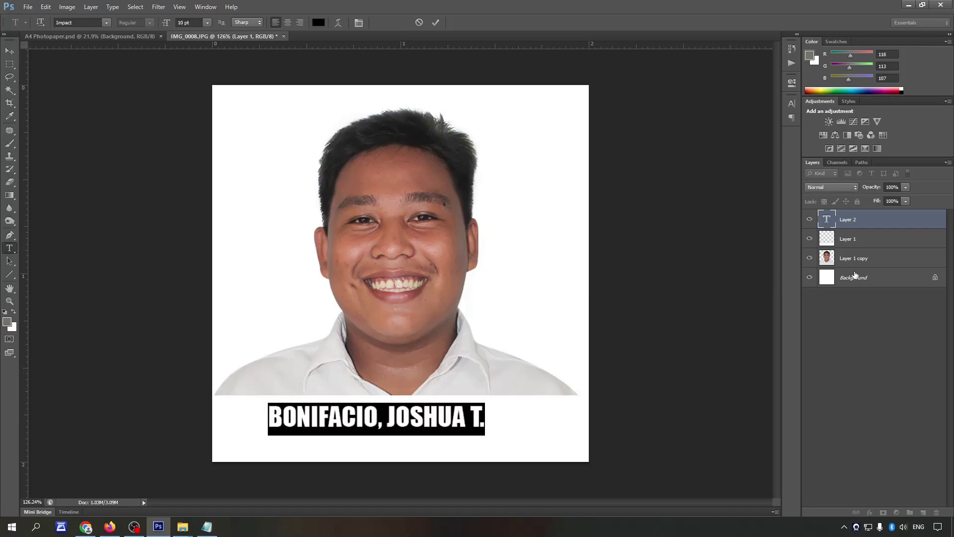
key(ctrl+Return)
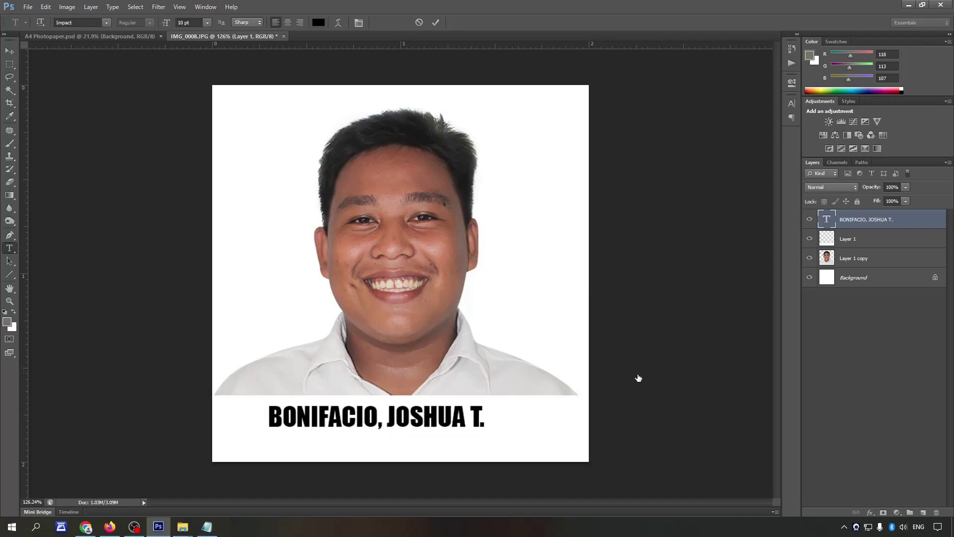
Step: Make the background layer active and set the foreground colour to black
key(alt+comma)
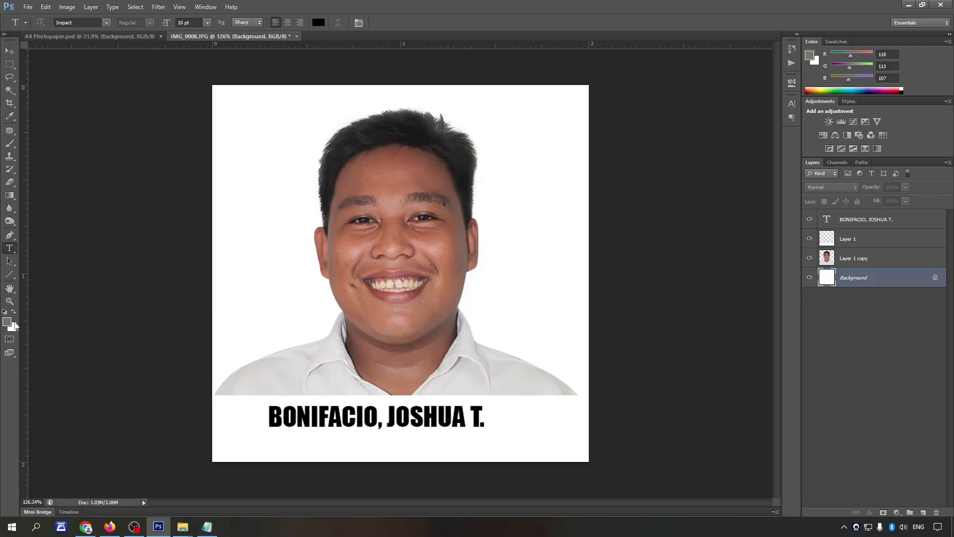
click(9, 323)
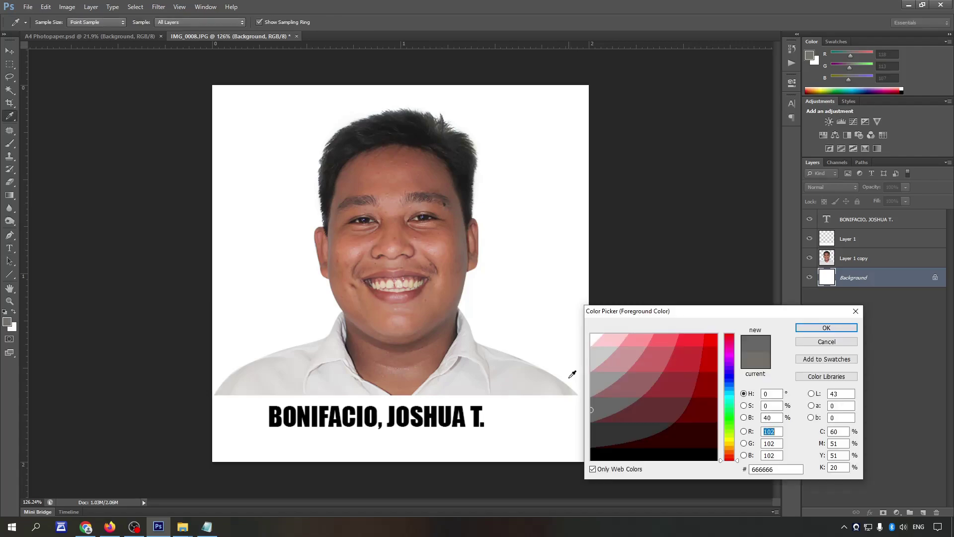
click(637, 453)
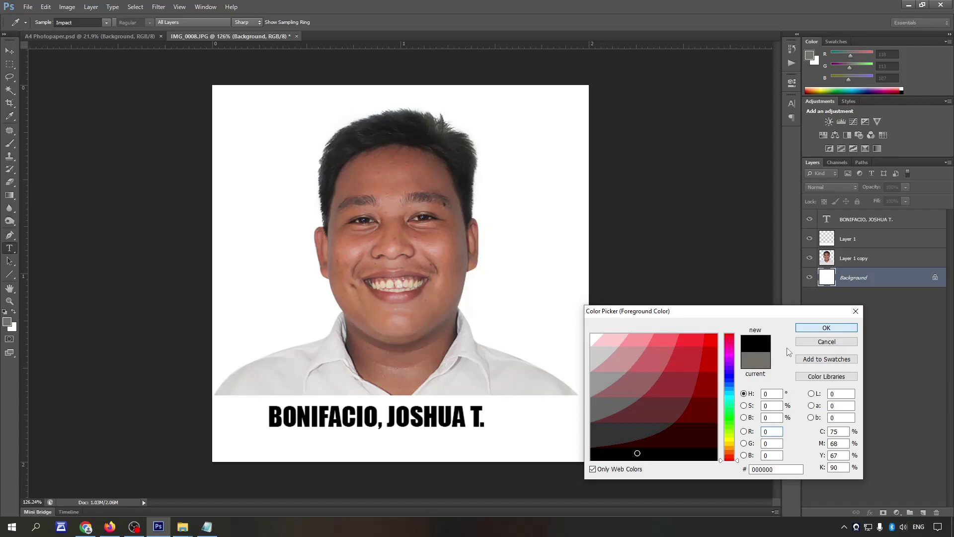
key(Return)
Step: Enlarge the name text and position it within the white strip
click(10, 50)
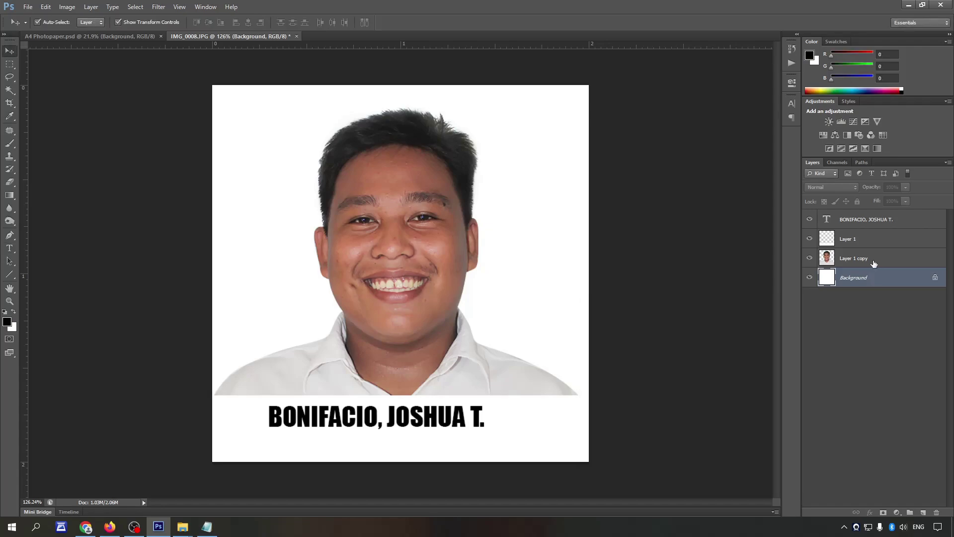
click(485, 428)
drag(485, 429, 566, 475)
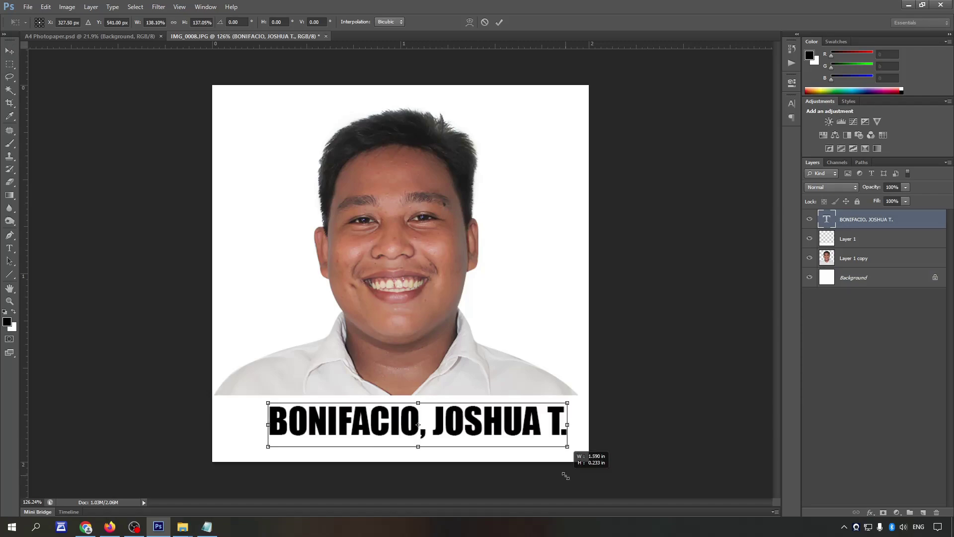
drag(518, 429, 477, 427)
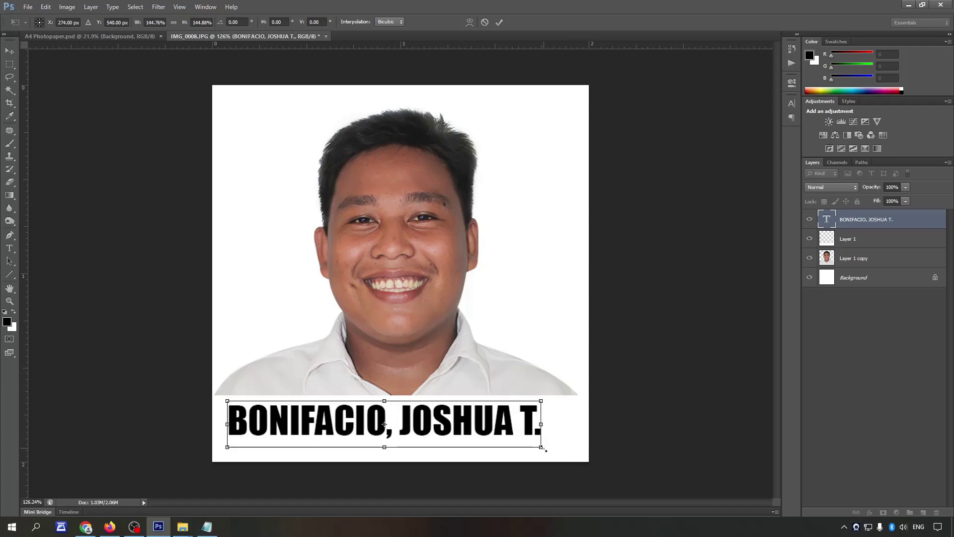
drag(544, 449, 581, 453)
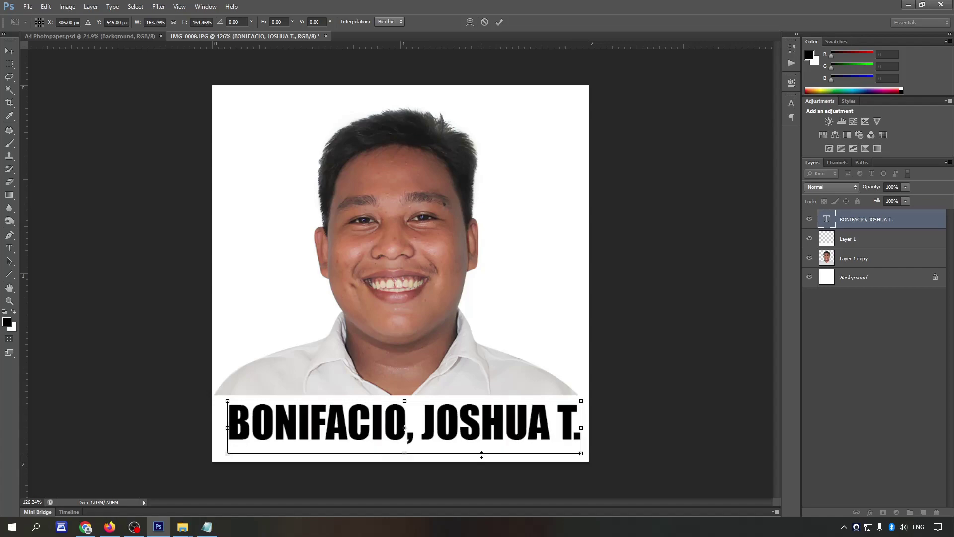
drag(482, 454, 475, 464)
key(Return)
mouse_move(468, 421)
mouse_down()
mouse_move(453, 422)
mouse_move(464, 423)
mouse_up()
Step: Lower the strip's top edge, then nudge and centre the name label under the photo
click(410, 397)
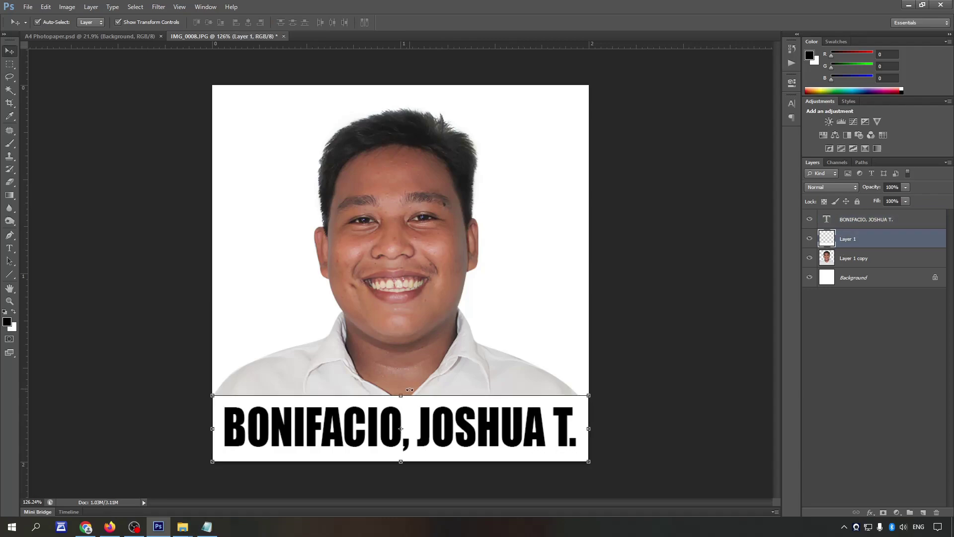
drag(402, 395, 402, 404)
key(Return)
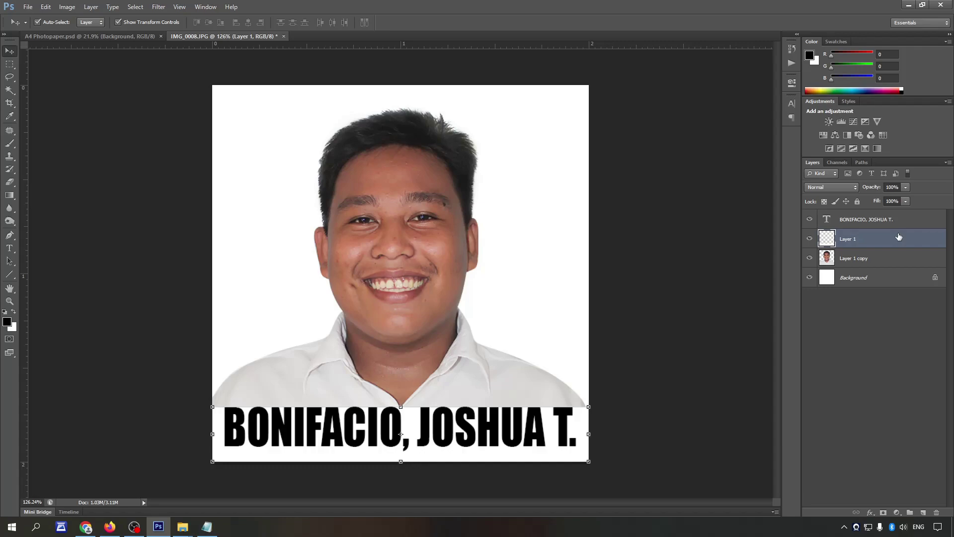
click(901, 222)
key(Down)
key(Down)
key(Down)
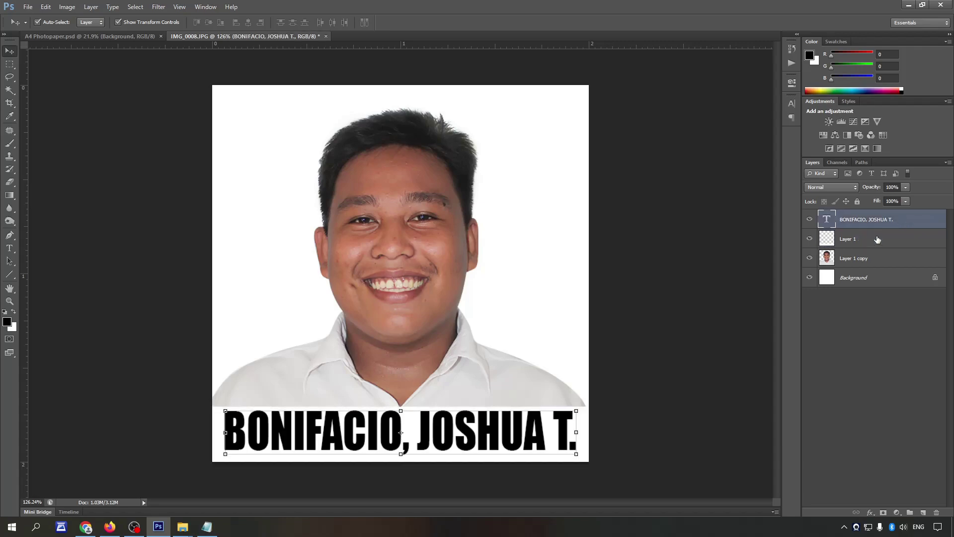
click(458, 137)
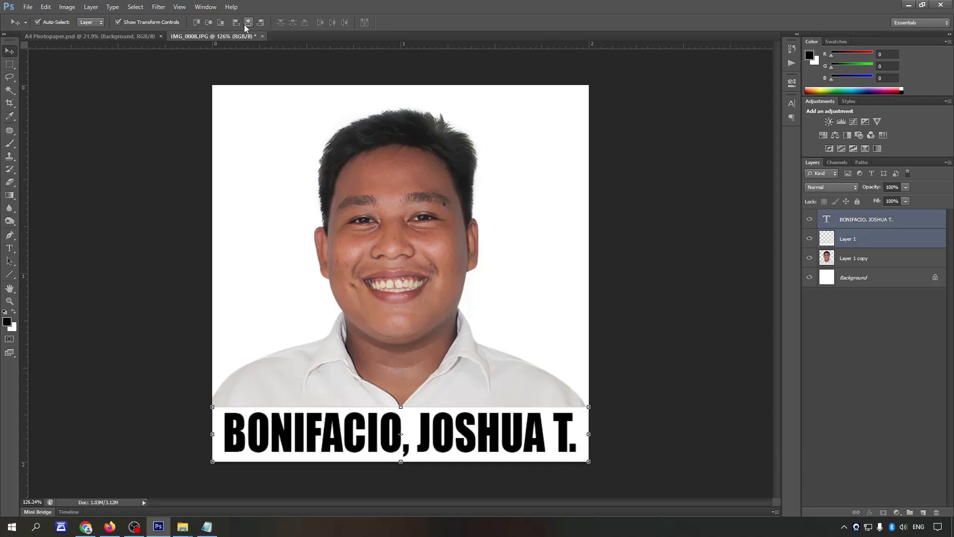
scroll(459, 136, down, 1)
scroll(458, 136, down, 2)
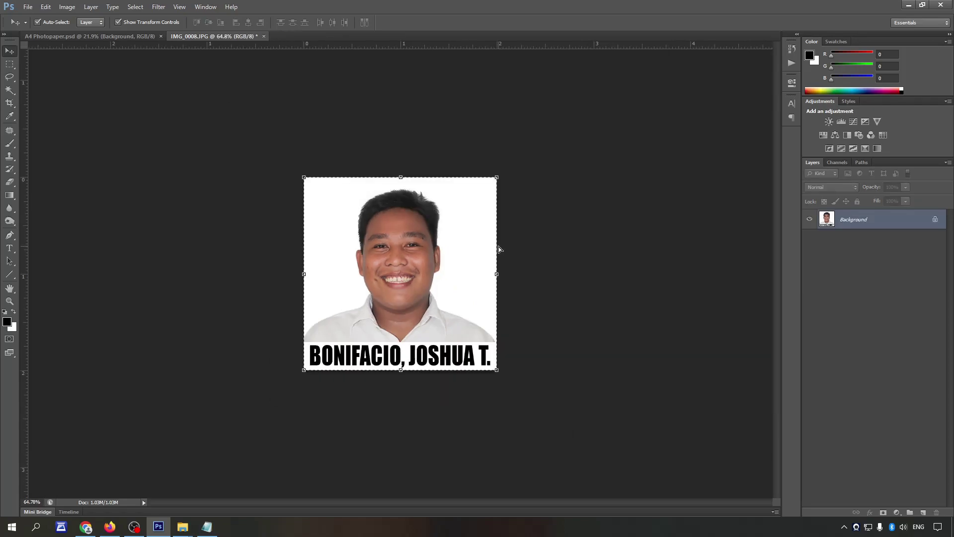
Step: Set the image size to 300, duplicate the photo layer and save as PSD
key(ctrl+alt+i)
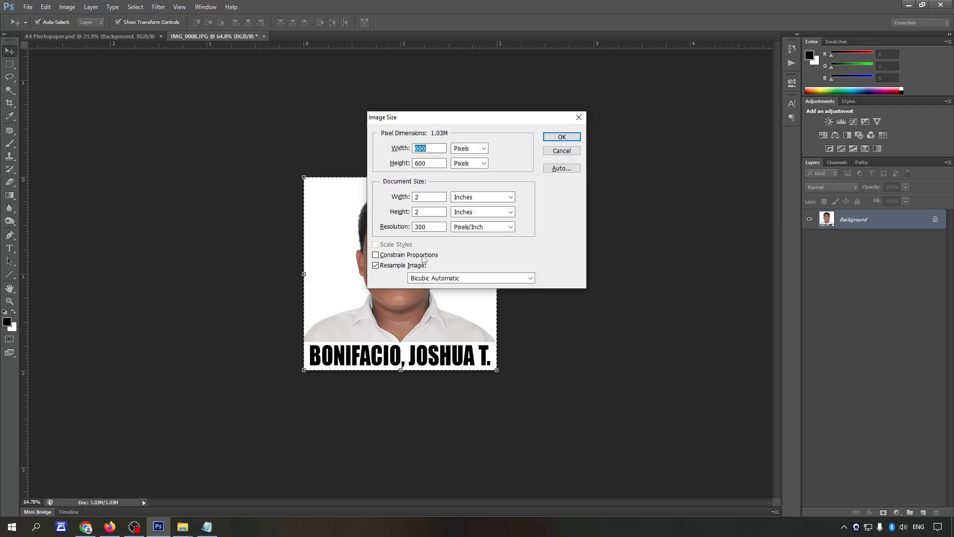
text(300)
key(Tab)
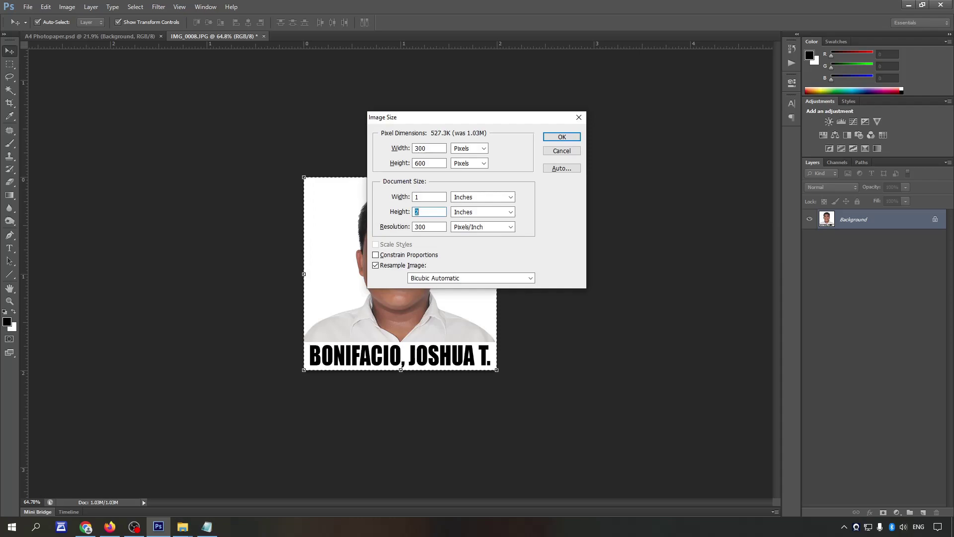
key(Return)
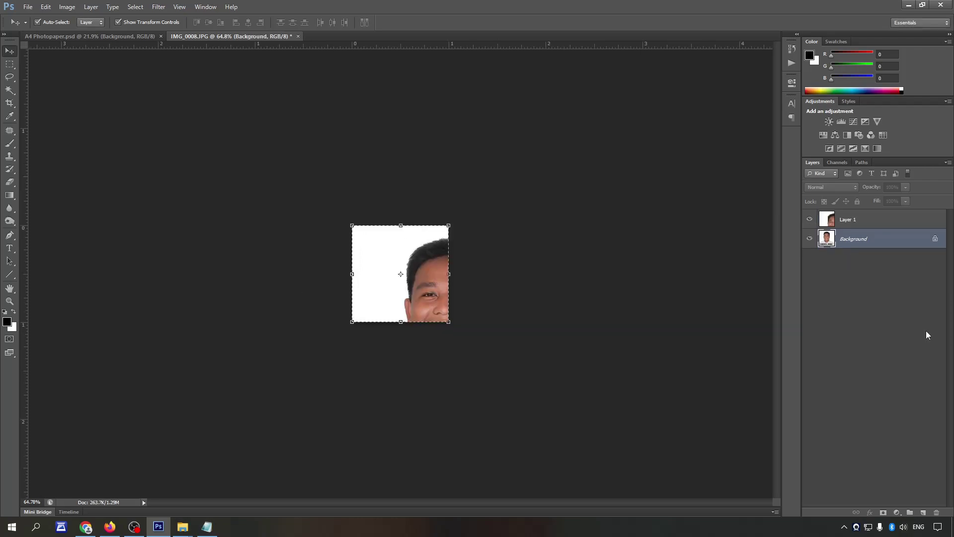
key(ctrl+j)
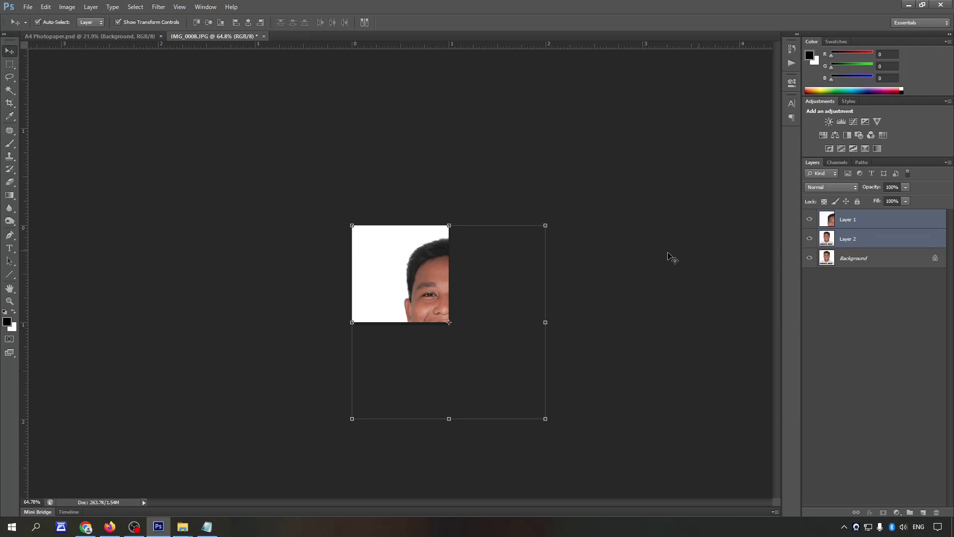
key(ctrl+s)
Step: Place the labelled photo on the A4 sheet with a black stroke outline
mouse_move(436, 241)
mouse_down()
mouse_move(133, 39)
mouse_move(875, 270)
mouse_up()
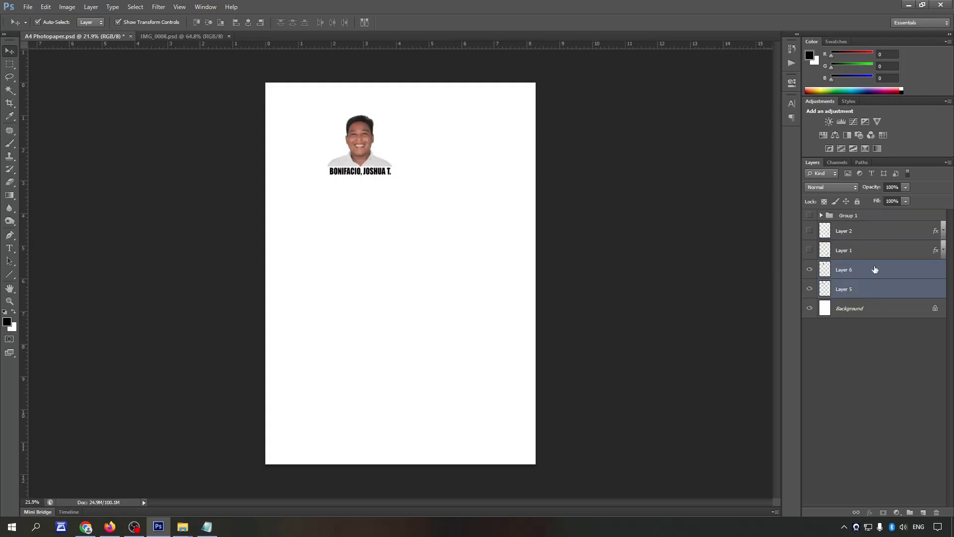
double_click(875, 269)
click(547, 123)
key(Return)
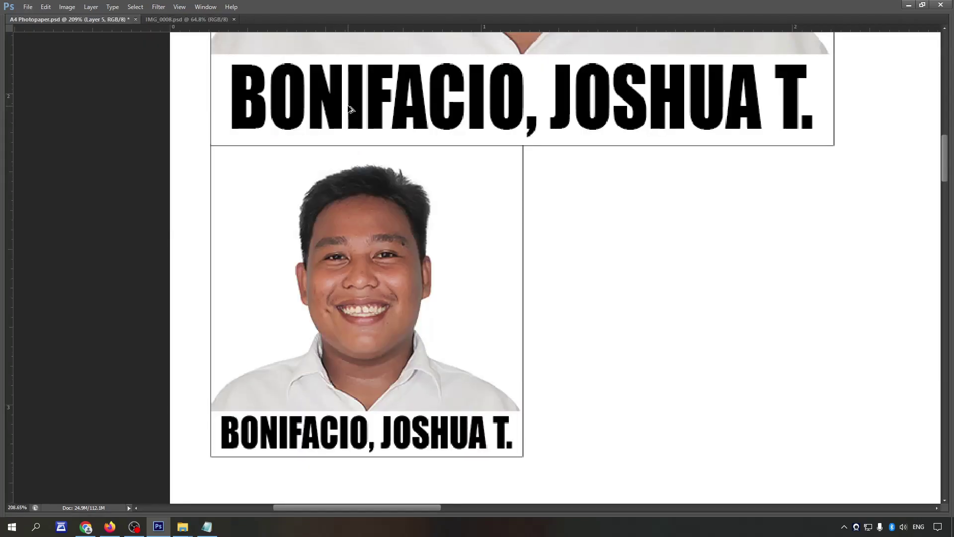
Step: Add an aligned copy of the photo beside the first and merge the copies
scroll(351, 108, up, 1)
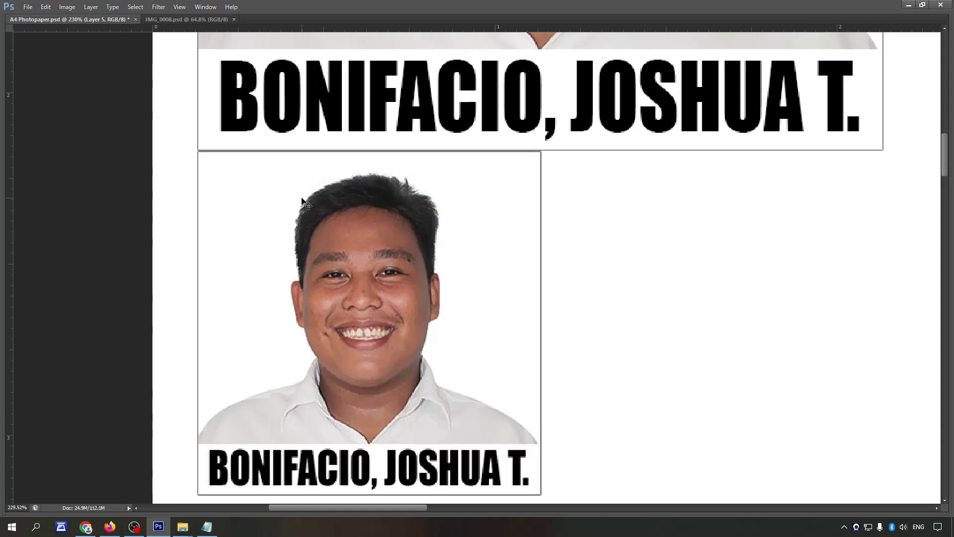
drag(302, 201, 646, 201)
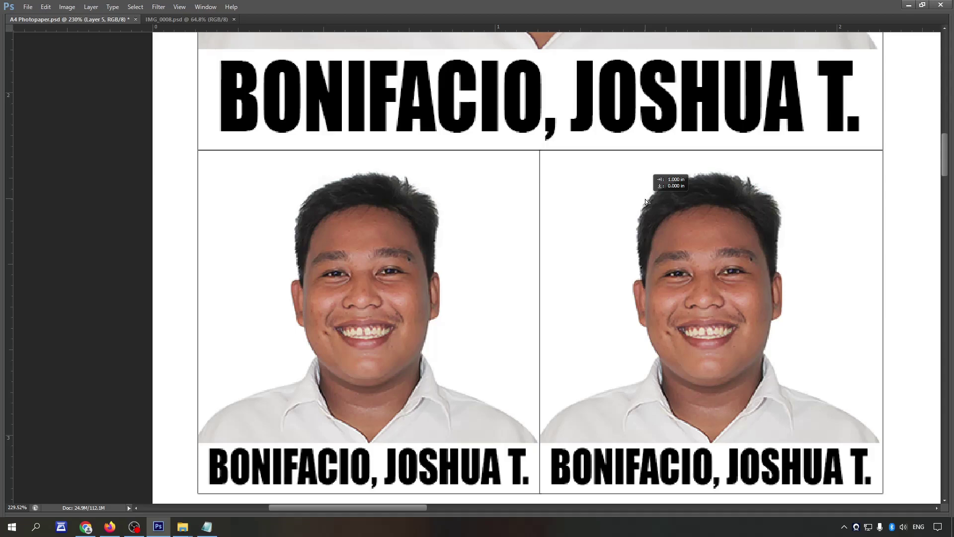
scroll(647, 201, down, 12)
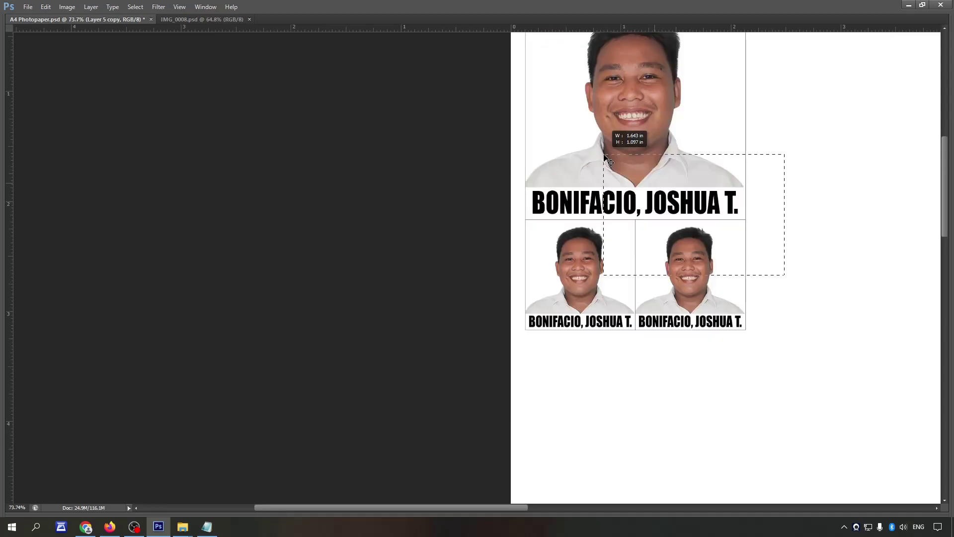
scroll(606, 158, up, 10)
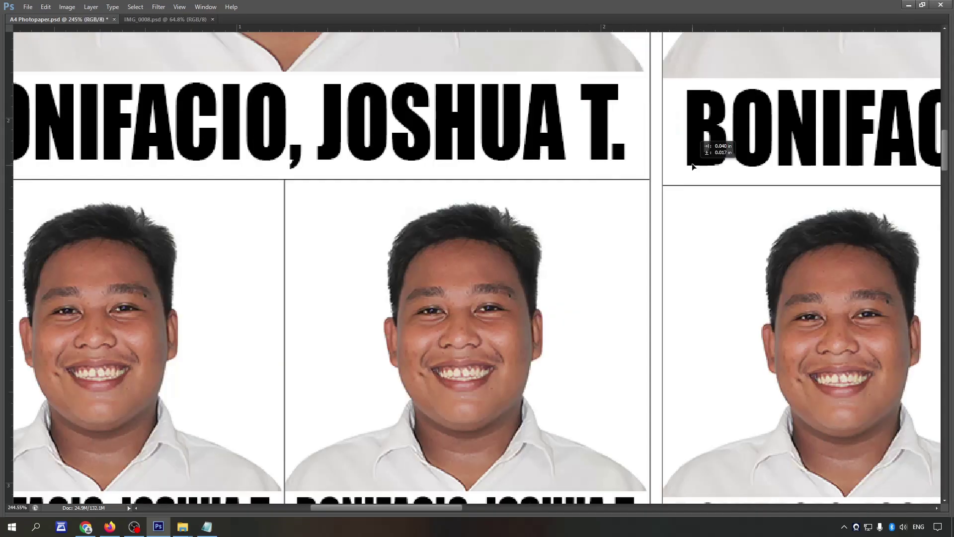
drag(692, 164, 683, 158)
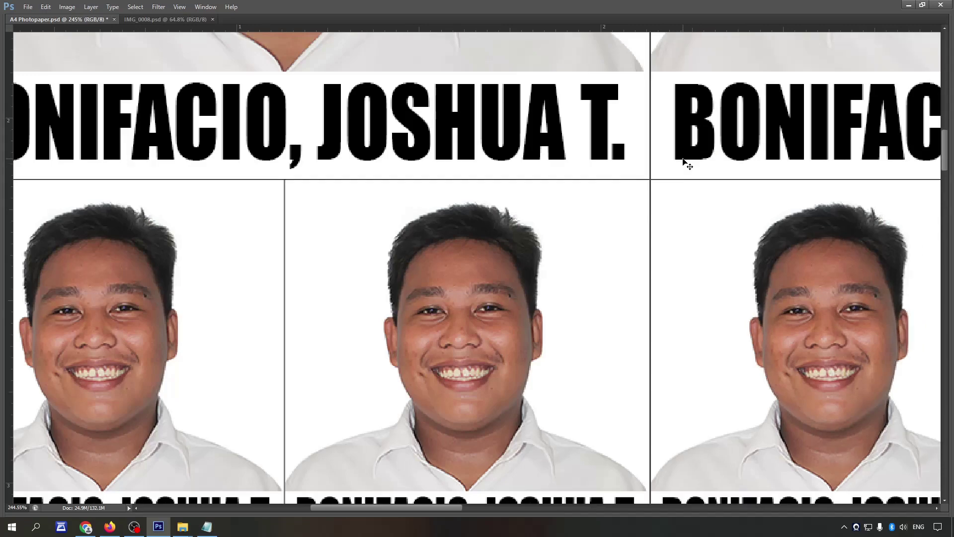
scroll(636, 200, down, 6)
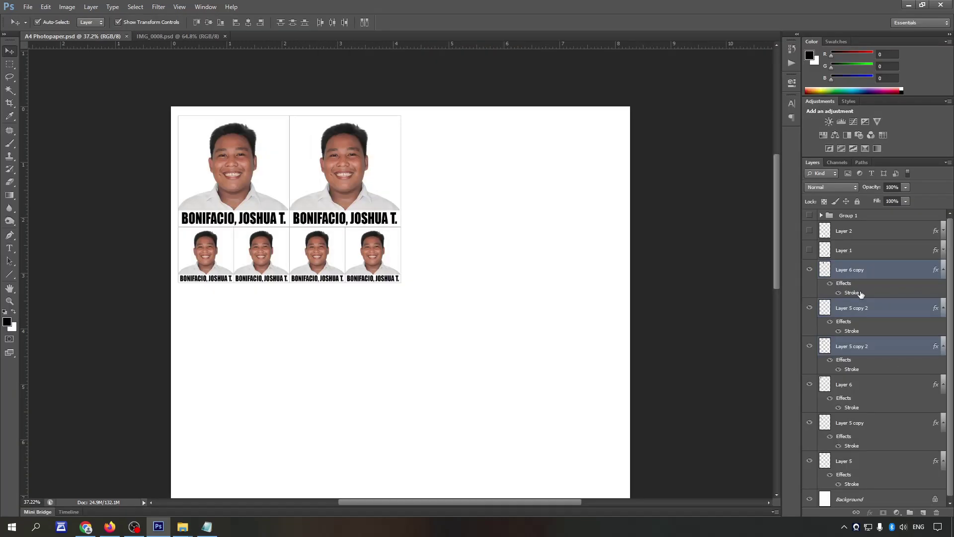
key(ctrl+e)
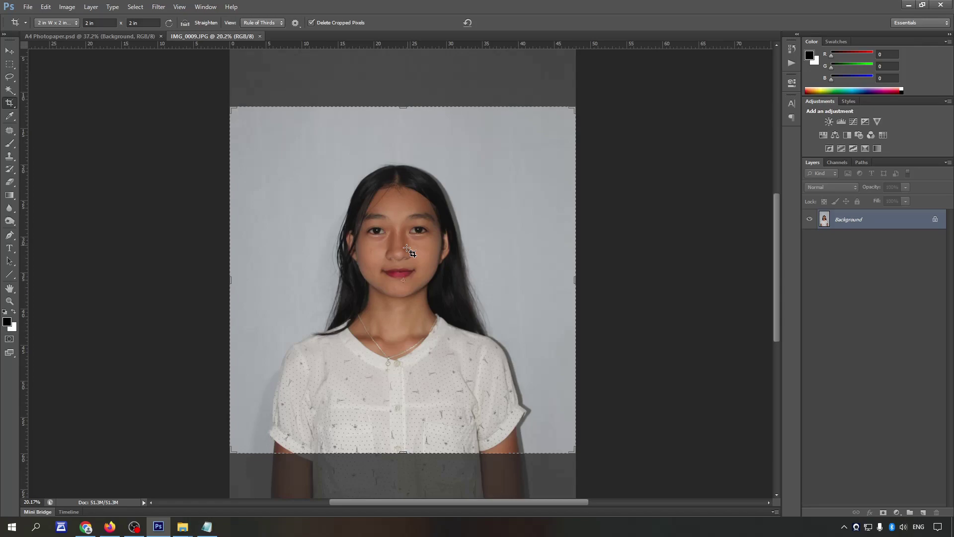
Step: Crop the new portrait to a 2 × 2 inch square around head and shoulders
drag(410, 253, 488, 338)
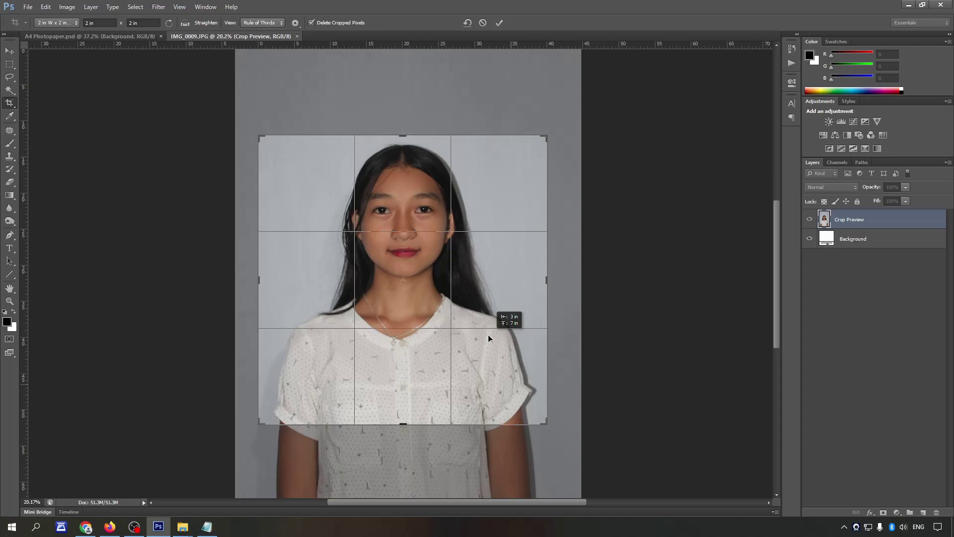
drag(488, 337, 471, 369)
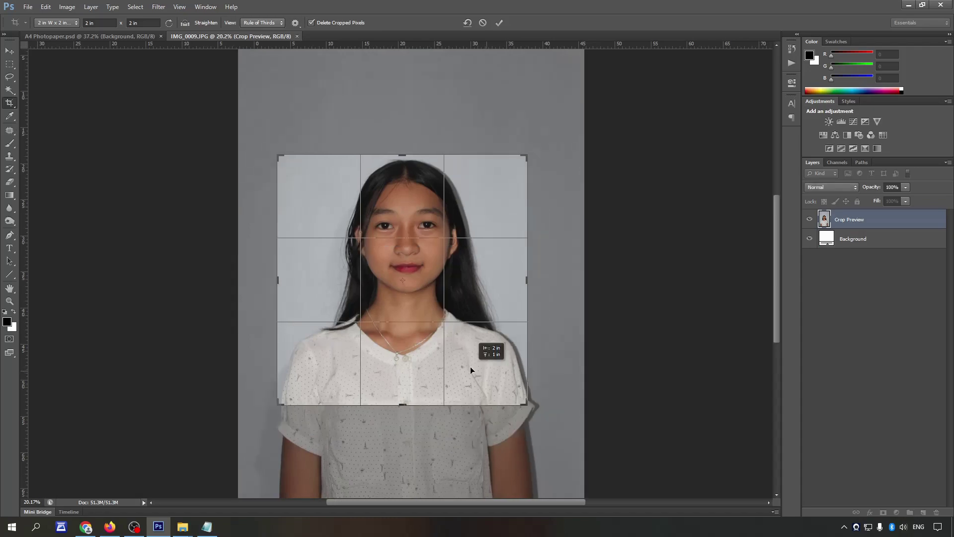
drag(526, 403, 512, 397)
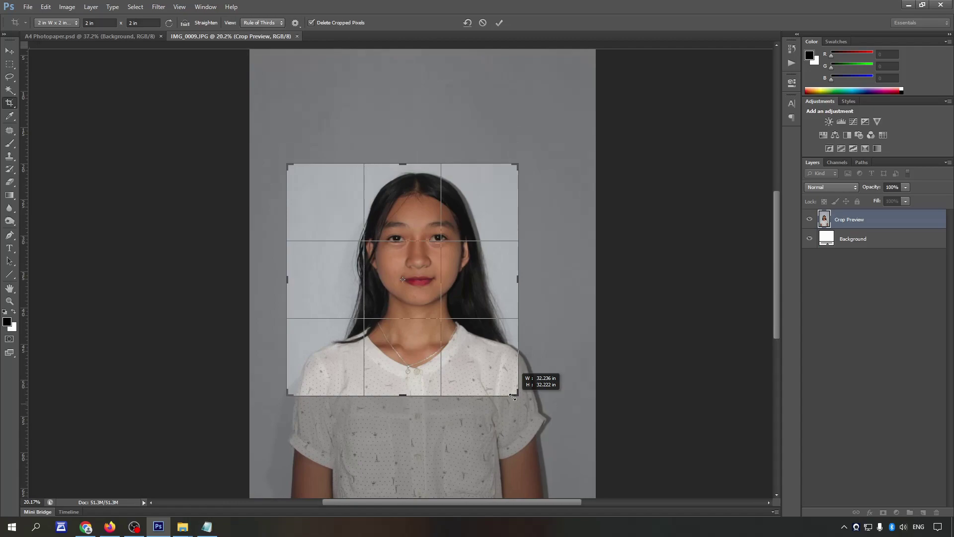
key(Return)
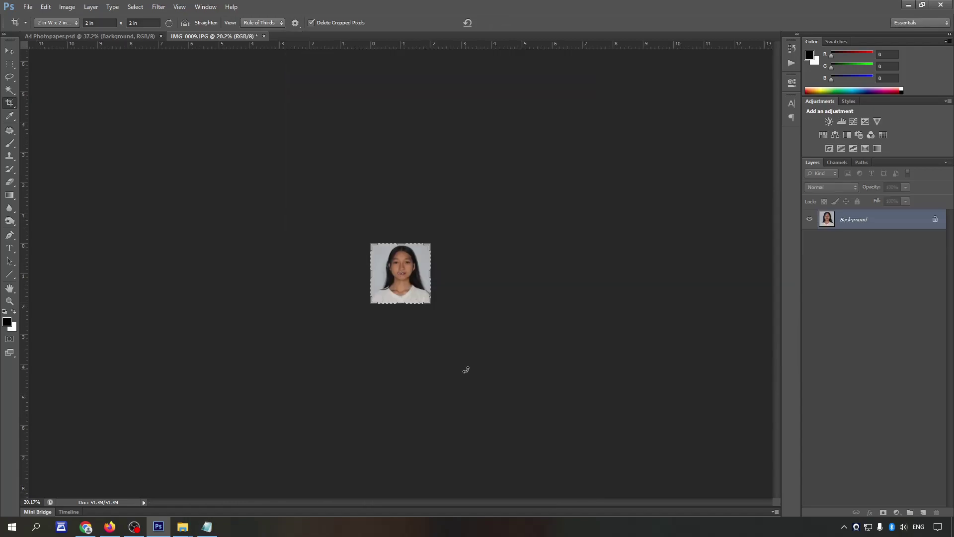
Step: Trace a Pen path around the girl's shoulders, hair and head
scroll(354, 379, up, 6)
key(p)
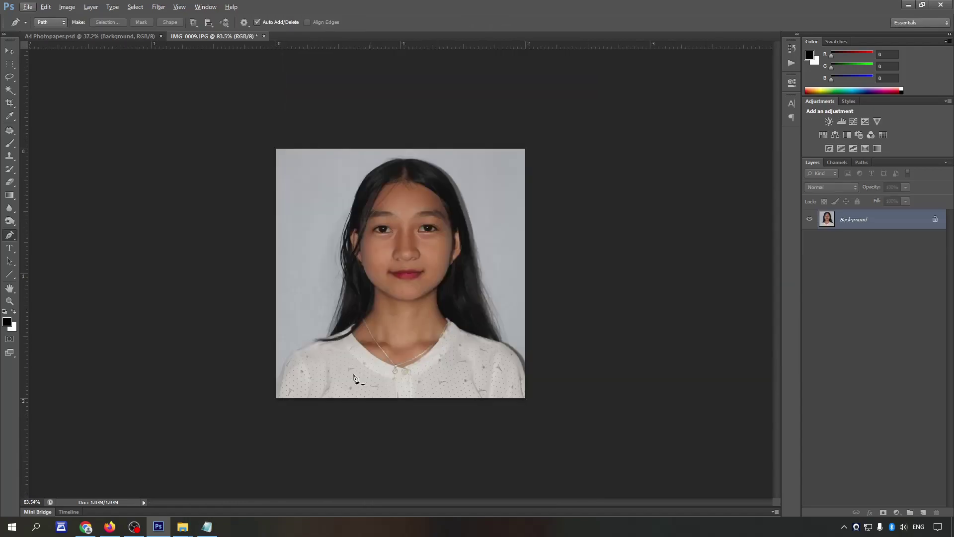
key(Tab)
scroll(354, 379, up, 3)
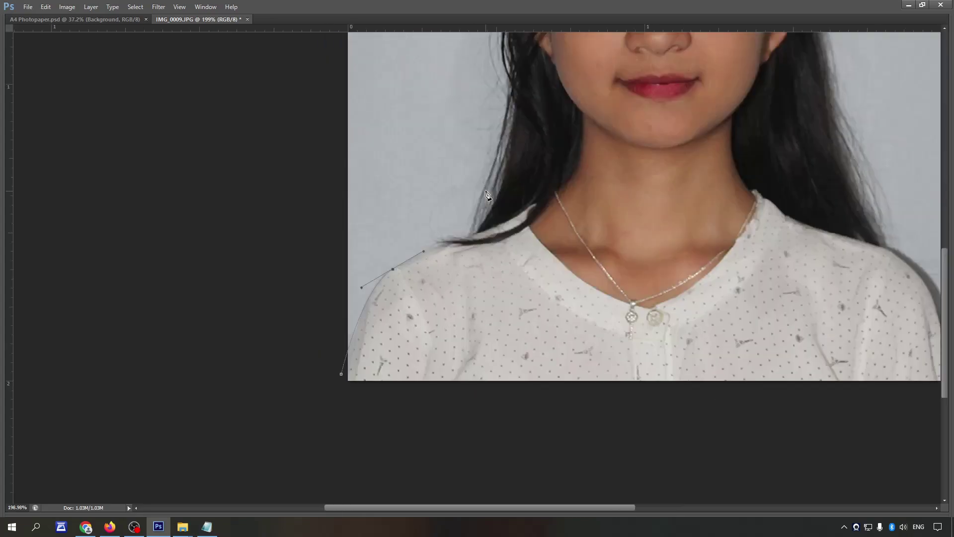
drag(494, 202, 511, 158)
scroll(519, 86, up, 1)
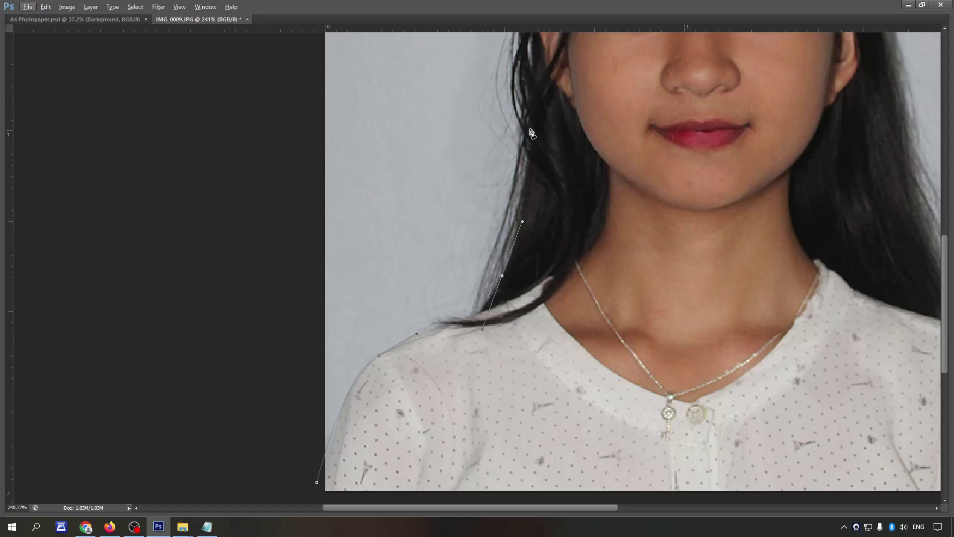
scroll(531, 133, down, 1)
drag(383, 209, 391, 130)
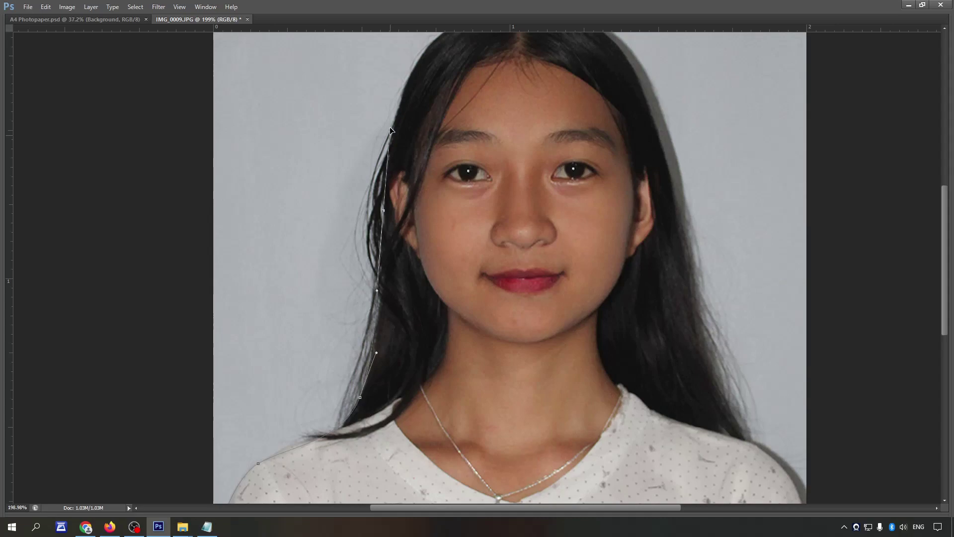
scroll(391, 130, up, 2)
drag(528, 72, 634, 80)
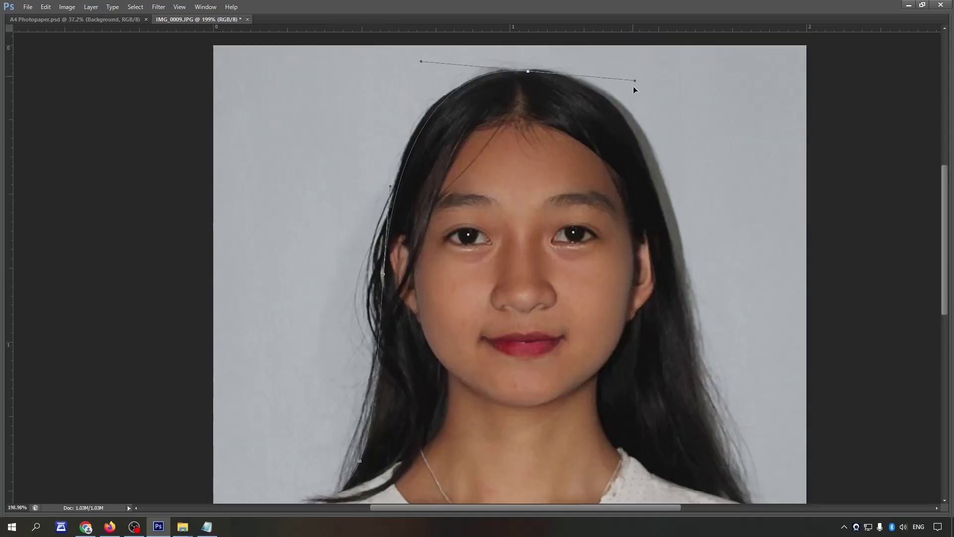
scroll(633, 85, down, 1)
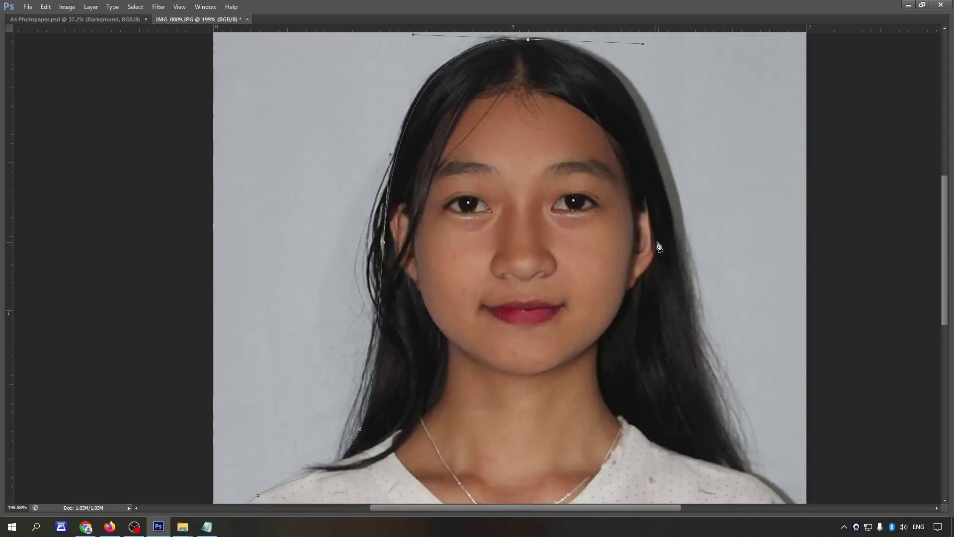
drag(673, 234, 695, 316)
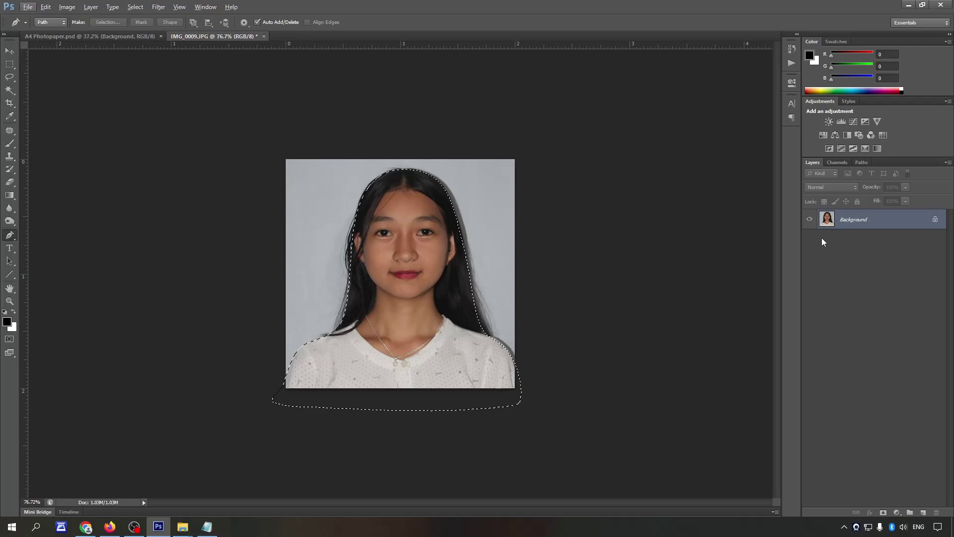
Step: Copy the selected girl onto her own new layer
key(ctrl+j)
click(846, 237)
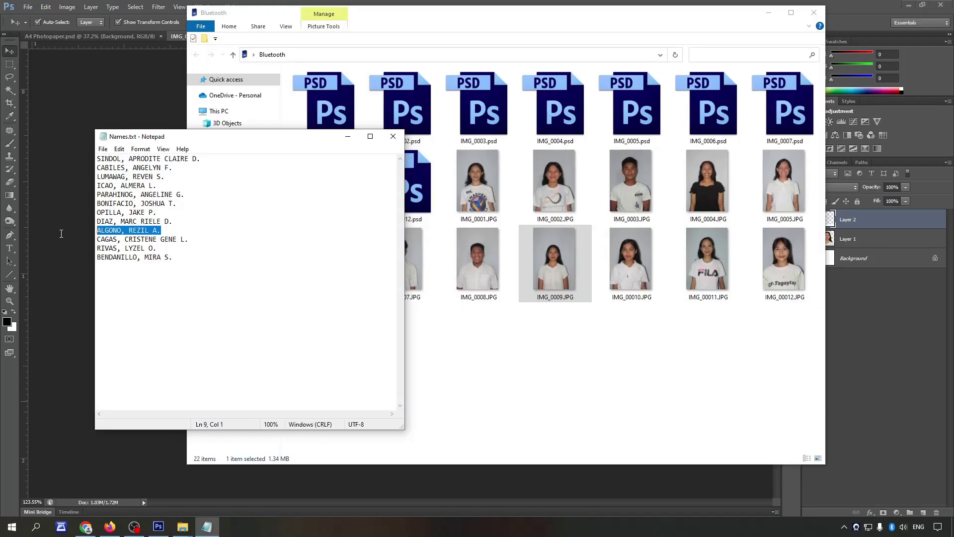
Step: Back in the IMG_0009 photo, paste the copied student name into the white strip
click(61, 234)
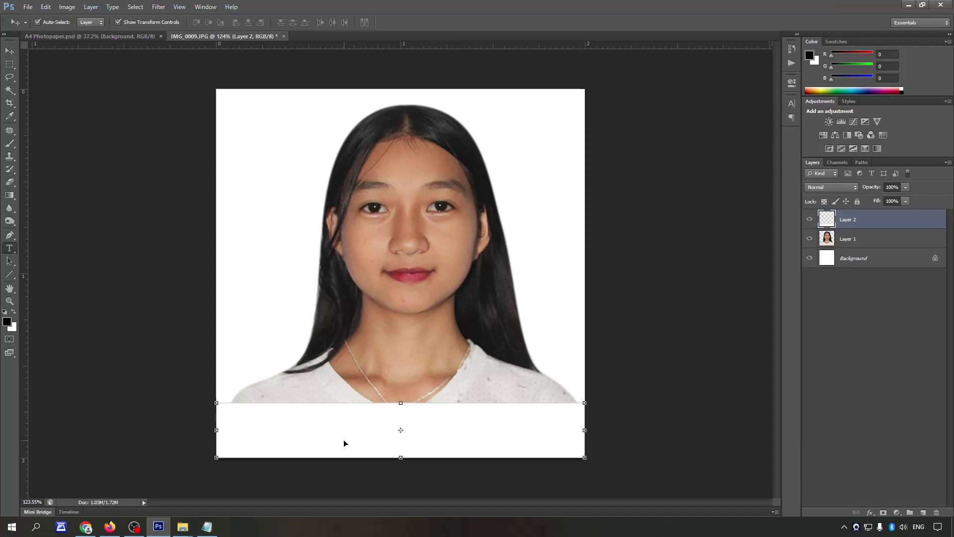
click(272, 435)
key(ctrl+v)
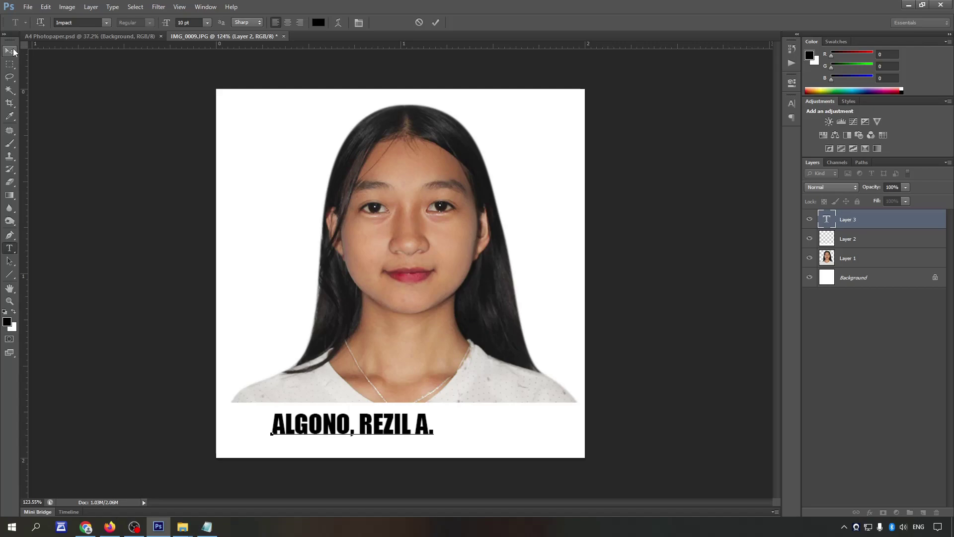
Step: Commit the name label, scale it to span the white strip, and select the whole photo
click(13, 52)
key(ctrl+t)
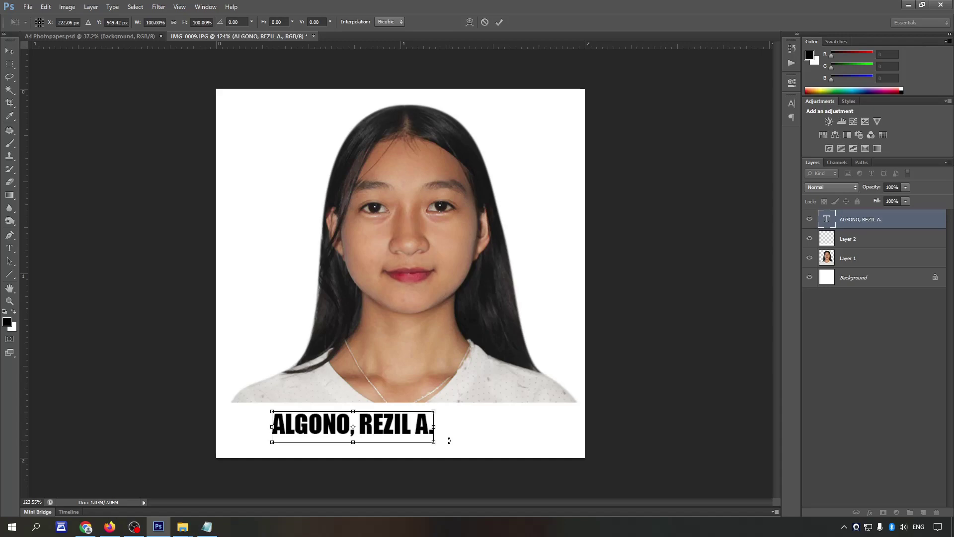
drag(449, 440, 560, 458)
drag(272, 412, 228, 414)
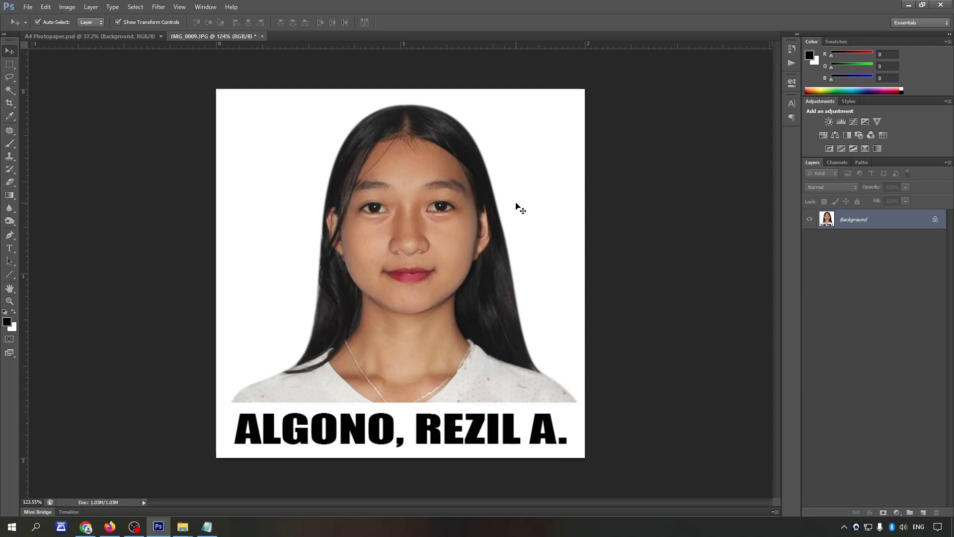
key(ctrl+a)
scroll(517, 208, down, 3)
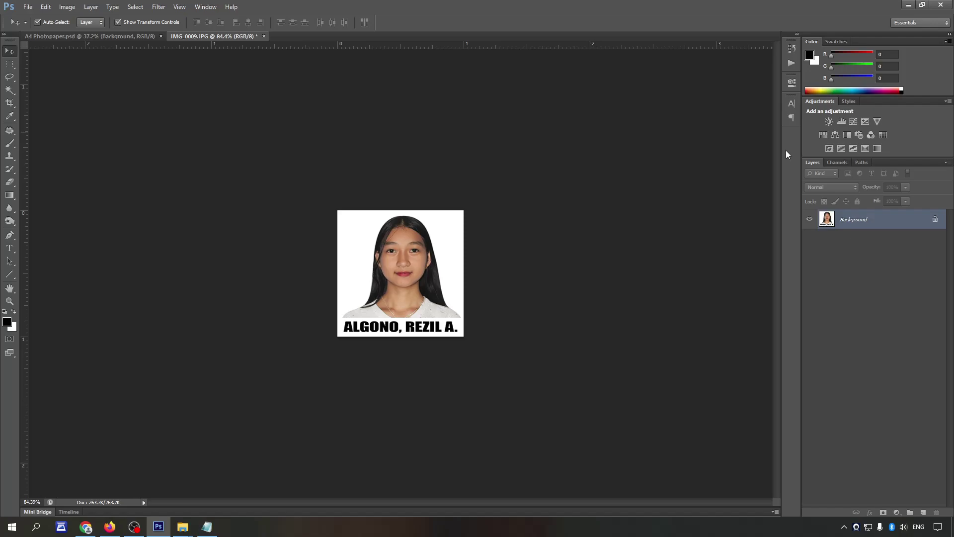
Step: Save the labelled photo as IMG_0009.psd
key(ctrl+shift+s)
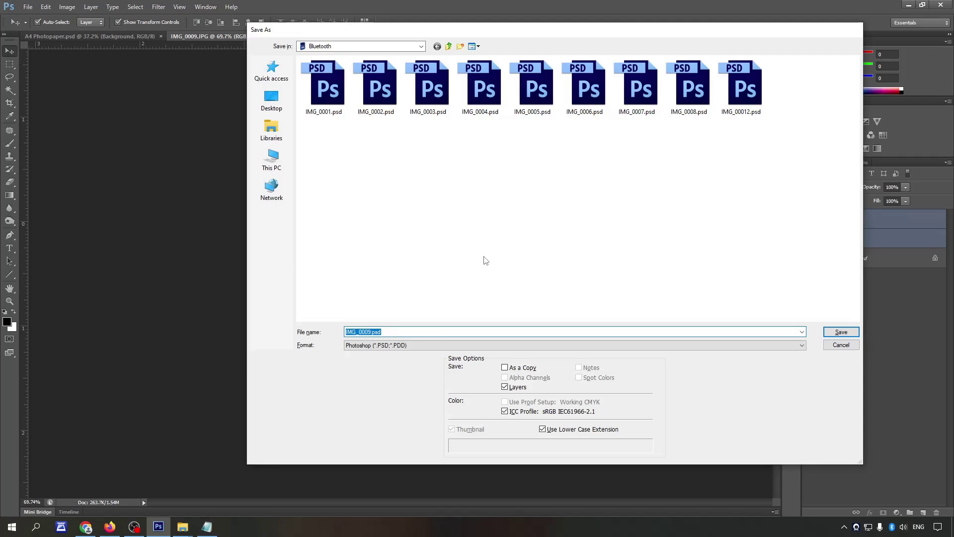
key(Return)
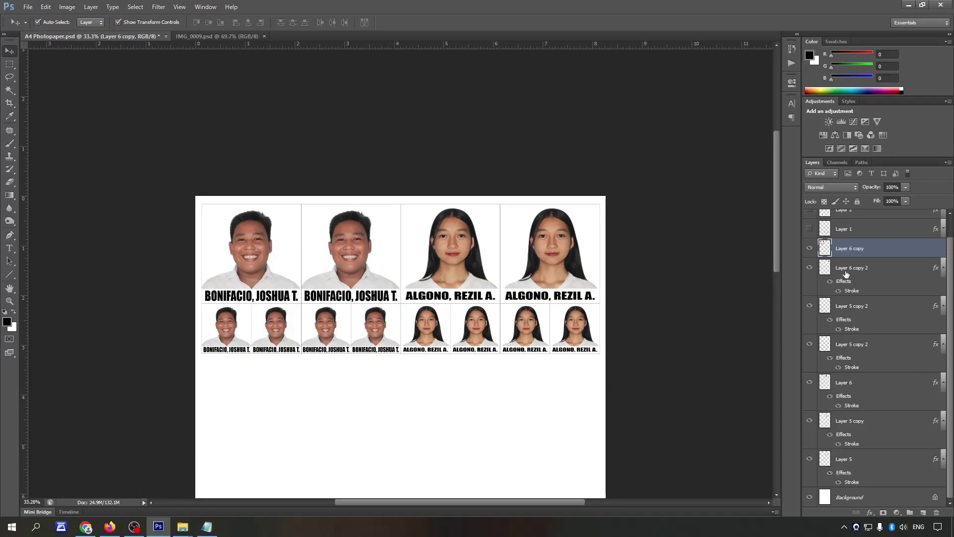
Step: Merge the visible photo layers on the A4 sheet and begin adjusting IMG_0010's crop frame
key(ctrl+shift+e)
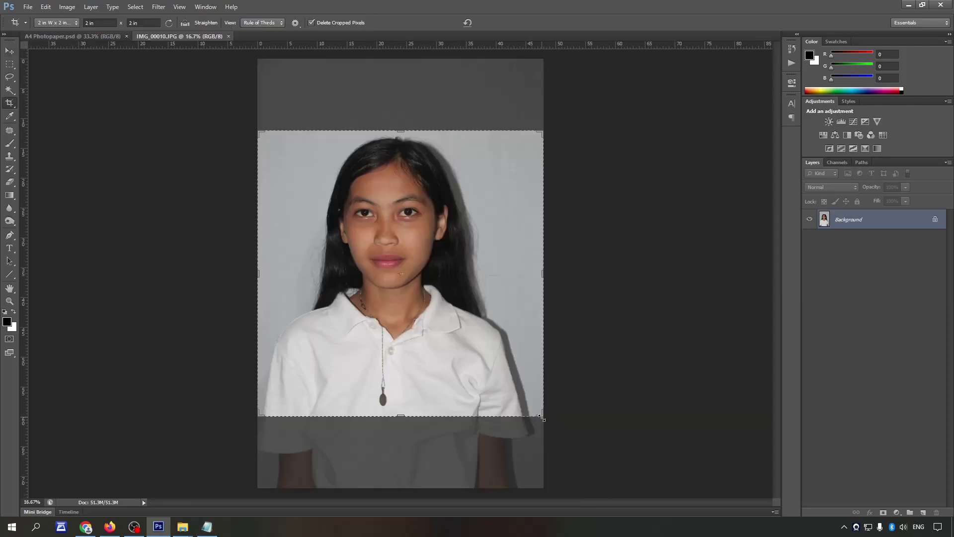
drag(542, 419, 537, 410)
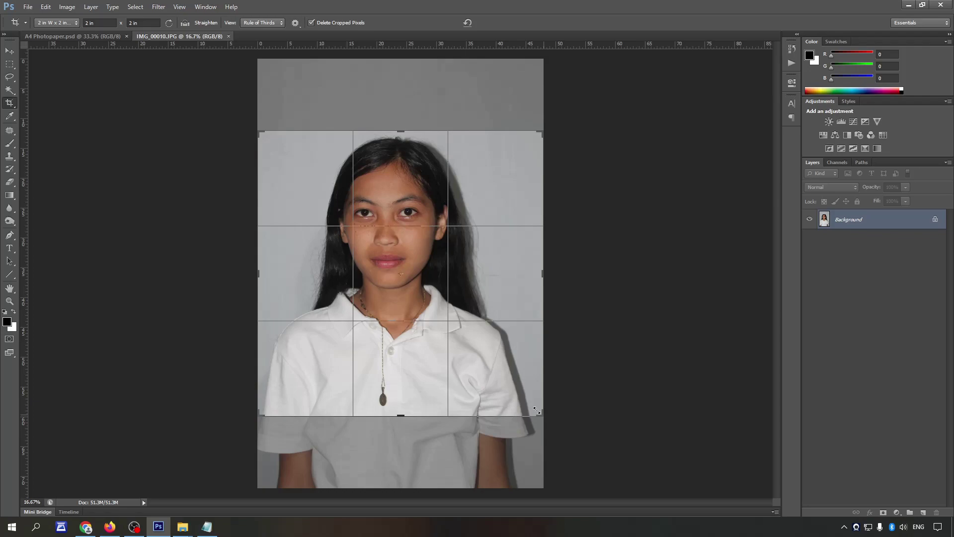
Step: Tighten the square crop frame around the girl's face
drag(537, 411, 502, 379)
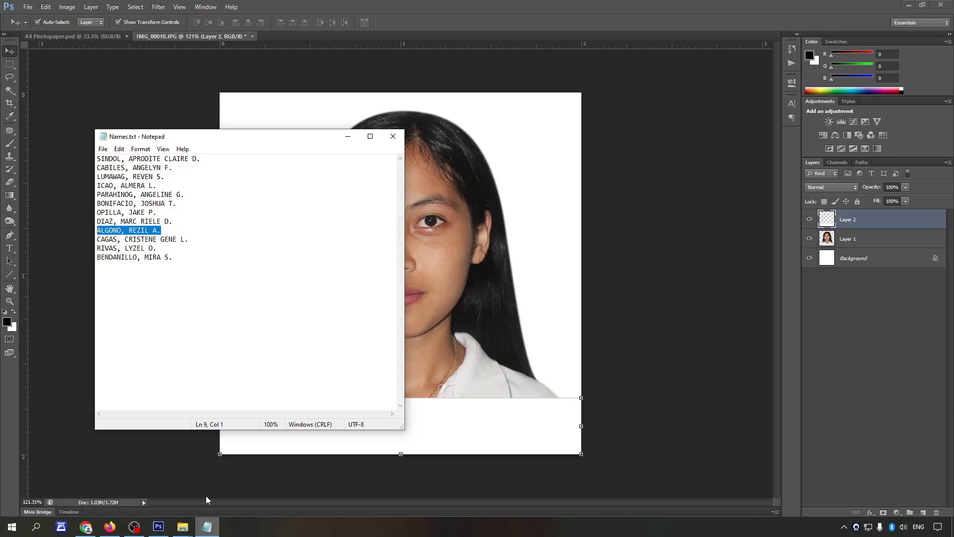
Step: Add the student's name label in the white strip and copy the photo onto the A4 sheet
click(206, 496)
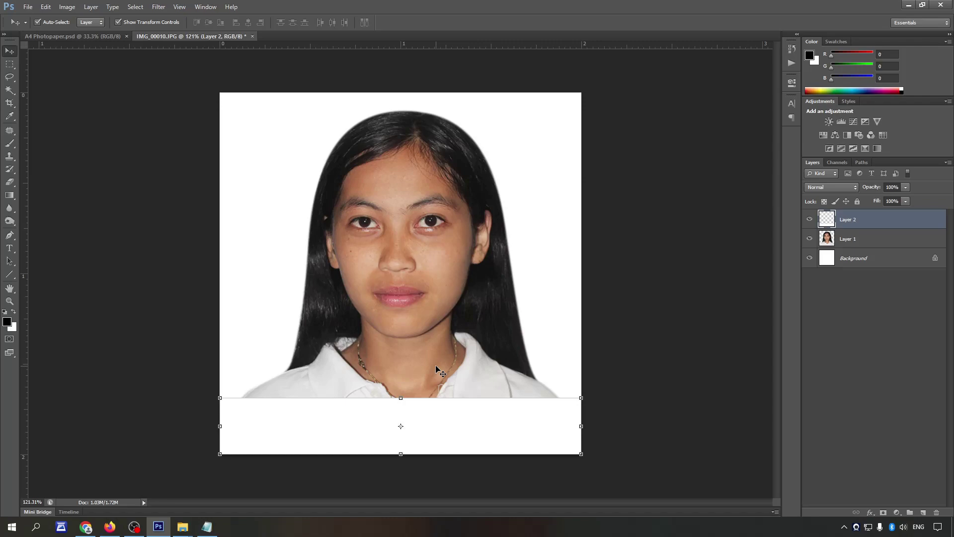
key(t)
click(305, 423)
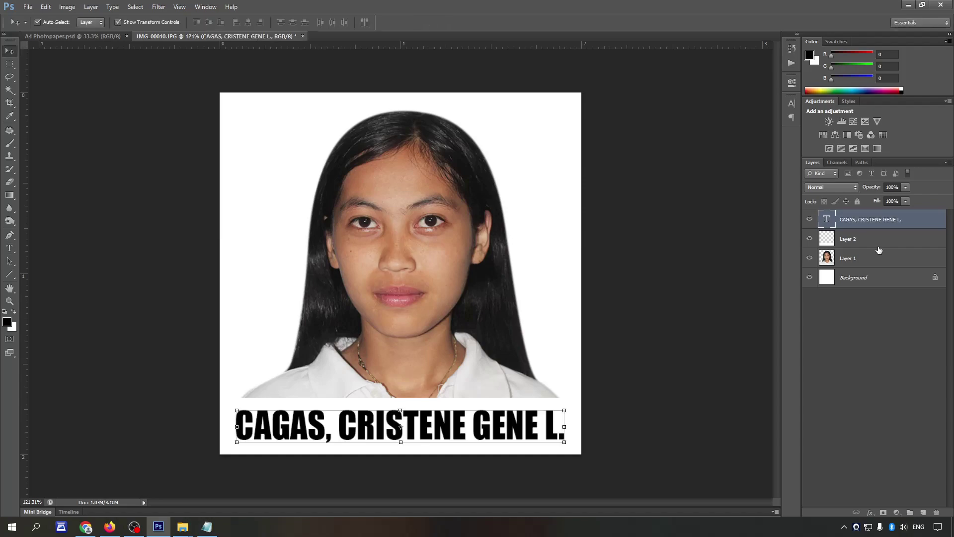
shift+click(878, 242)
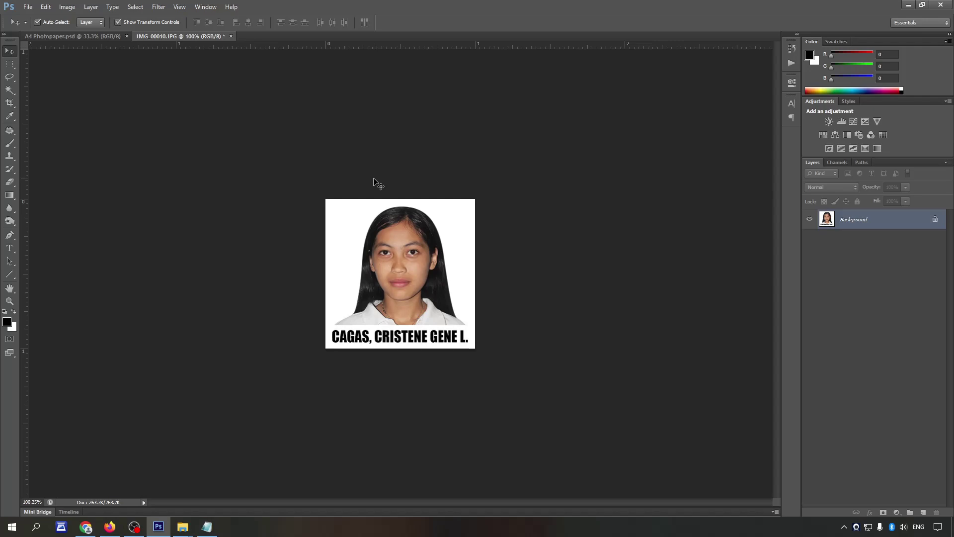
drag(377, 184, 113, 51)
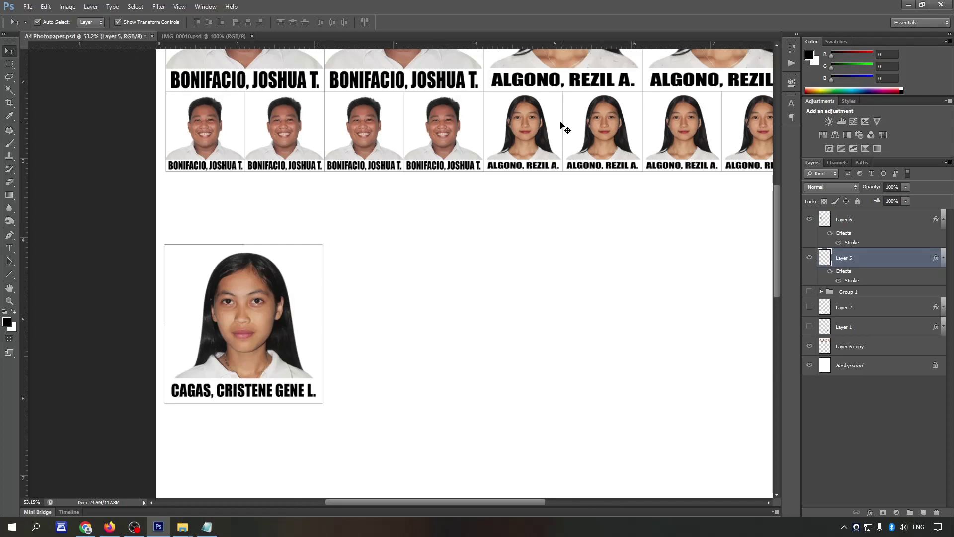
Step: Drag the labelled CAGAS photo onto the A4 sheet below the existing rows
scroll(562, 127, down, 1)
drag(232, 285, 342, 344)
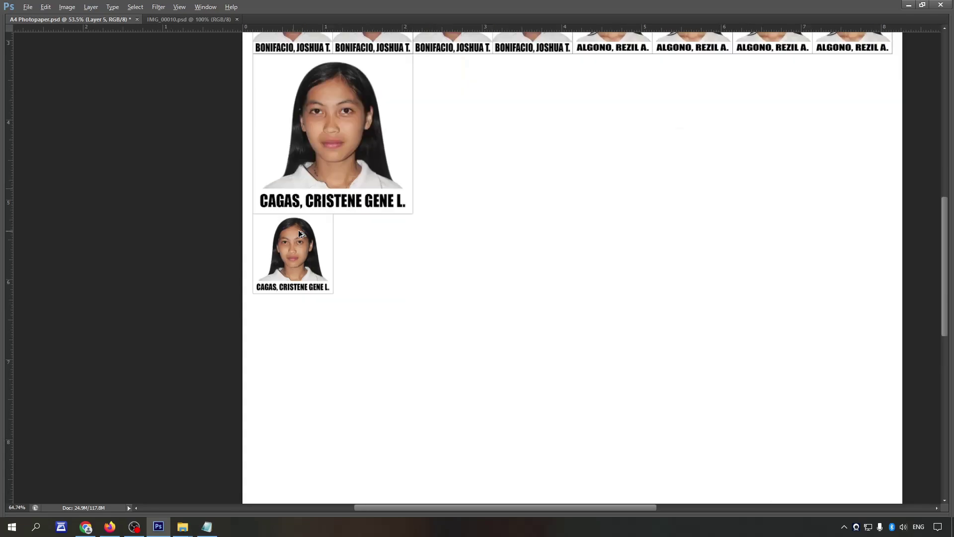
scroll(299, 233, up, 5)
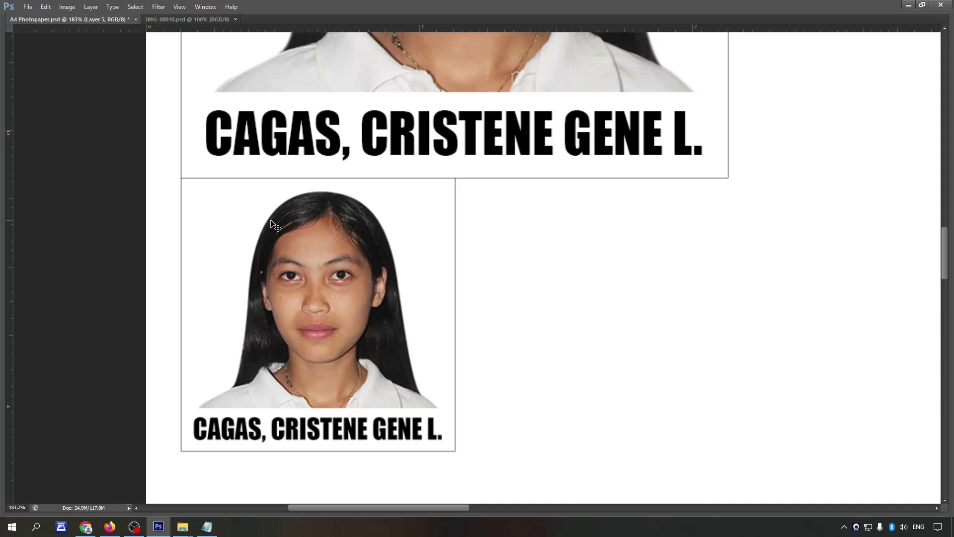
key(Tab)
scroll(415, 276, down, 5)
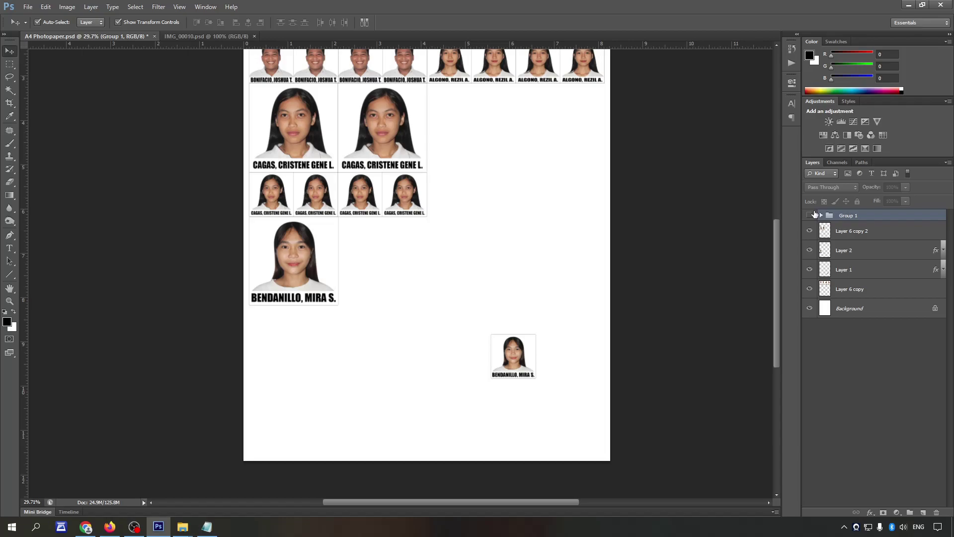
Step: Hide the panels for more canvas room and scroll the A4 sheet back up
key(Tab)
scroll(526, 186, up, 5)
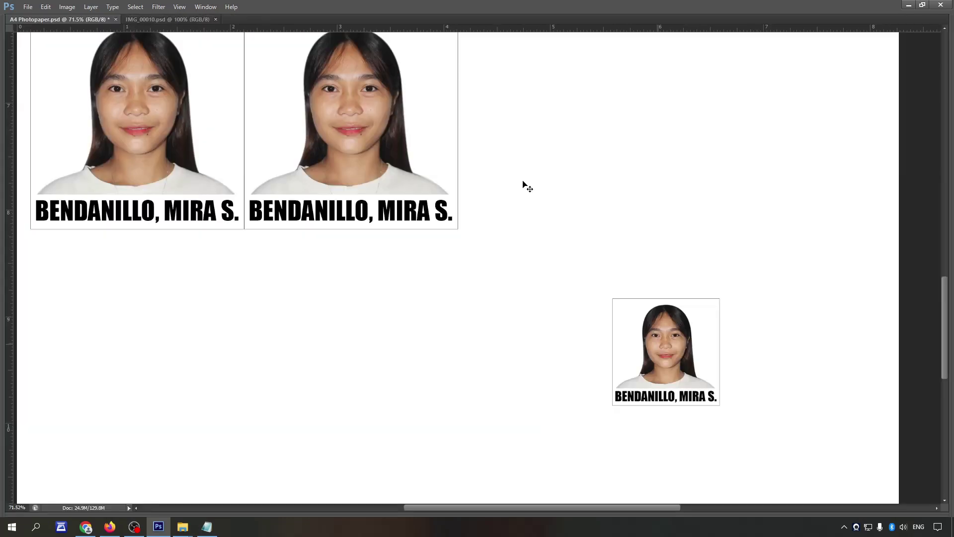
drag(649, 359, 494, 183)
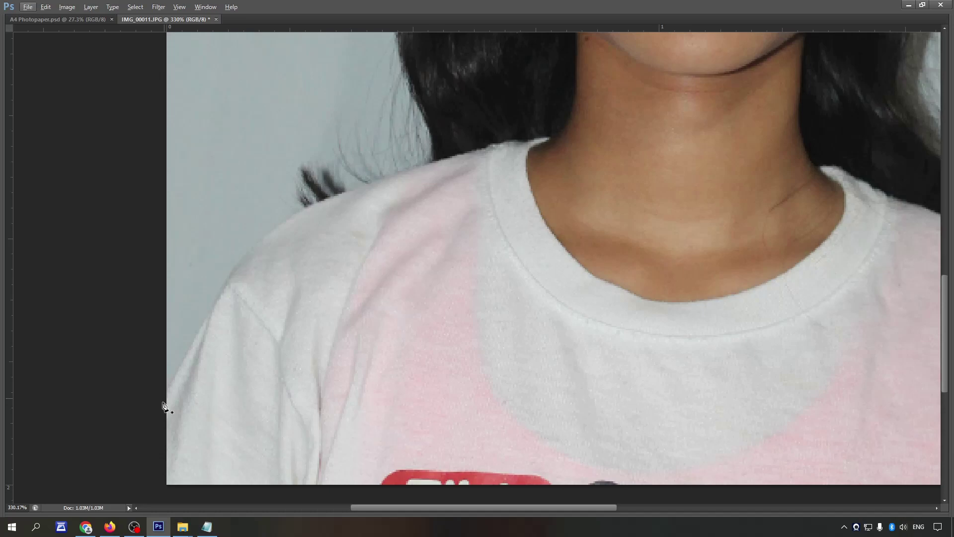
Step: Fit IMG_00011.JPG on screen to see the whole photo and its outline path
scroll(374, 278, up, 2)
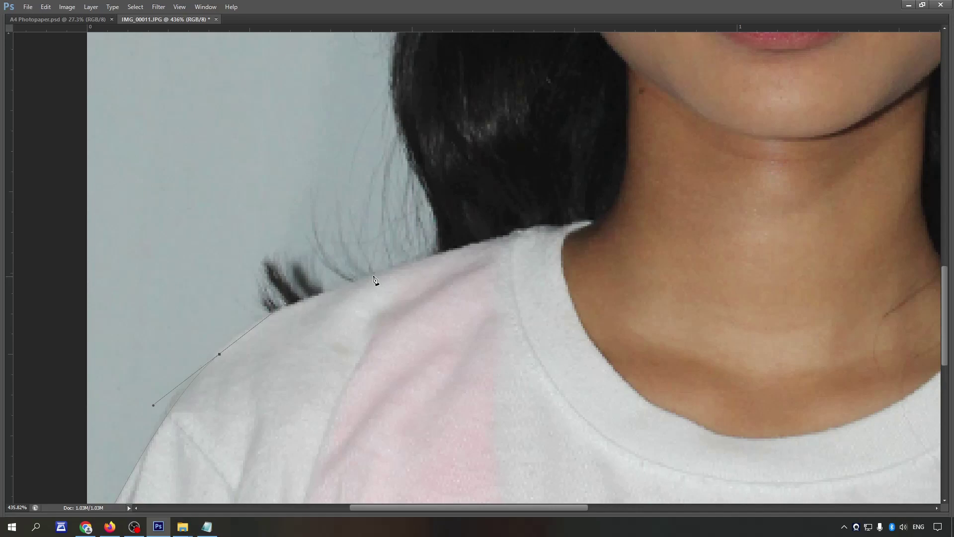
key(ctrl+0)
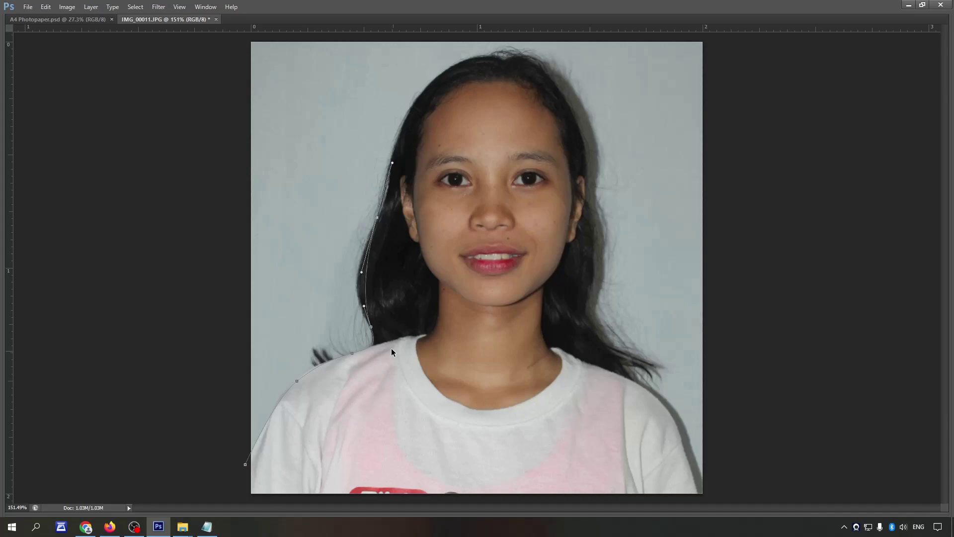
scroll(391, 350, up, 2)
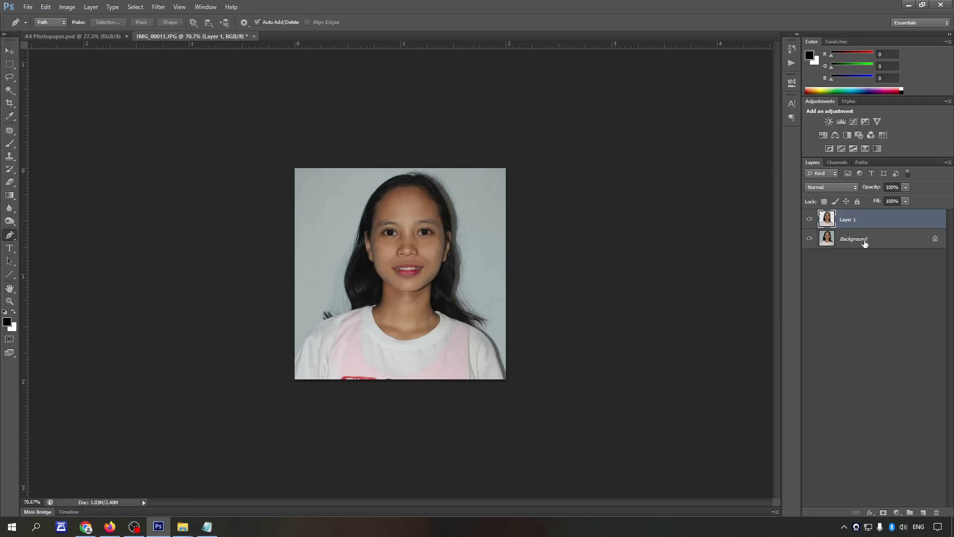
Step: Select the Background layer and add a new empty layer beneath the cut-out girl
click(862, 237)
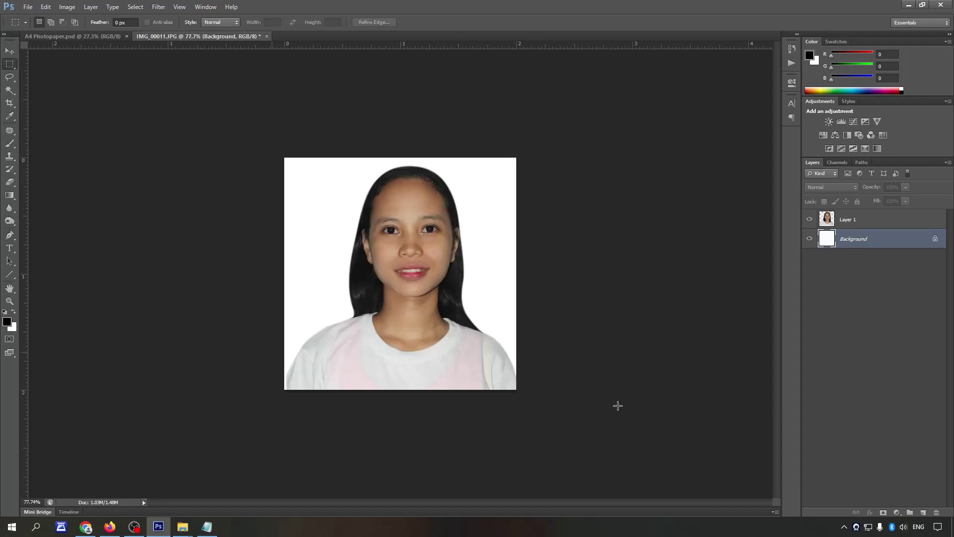
key(ctrl+shift+alt+n)
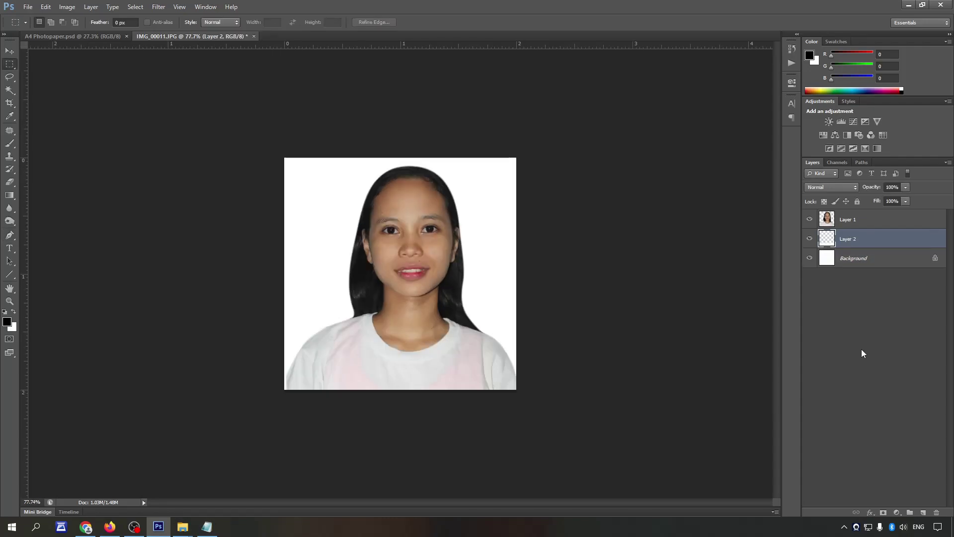
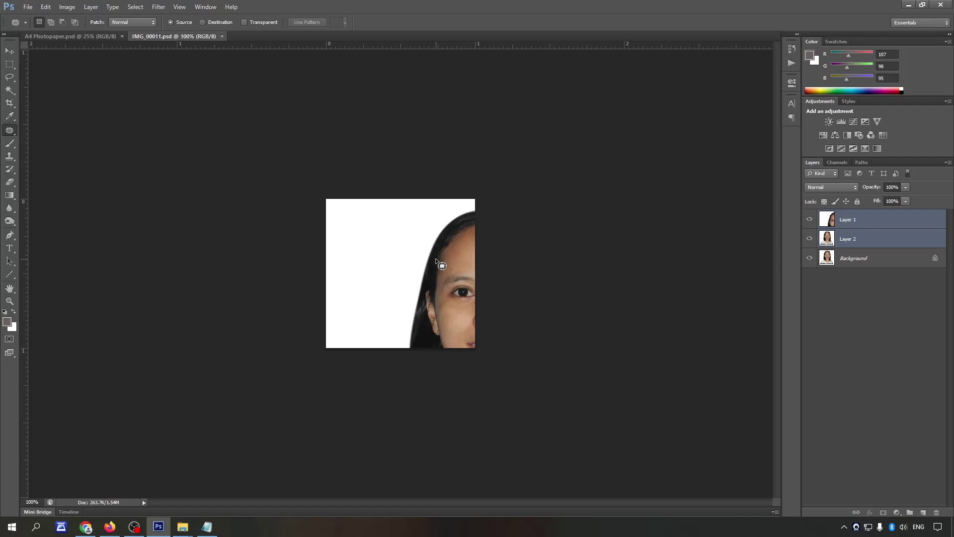
Step: Move the new captioned portrait's layers onto the A4 Photopaper sheet and view that sheet
key(v)
drag(442, 265, 112, 40)
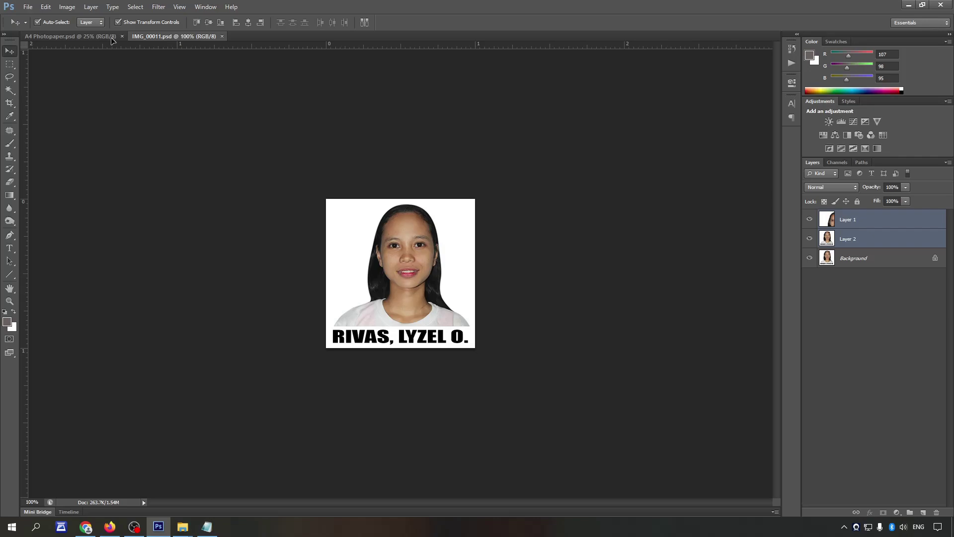
click(111, 39)
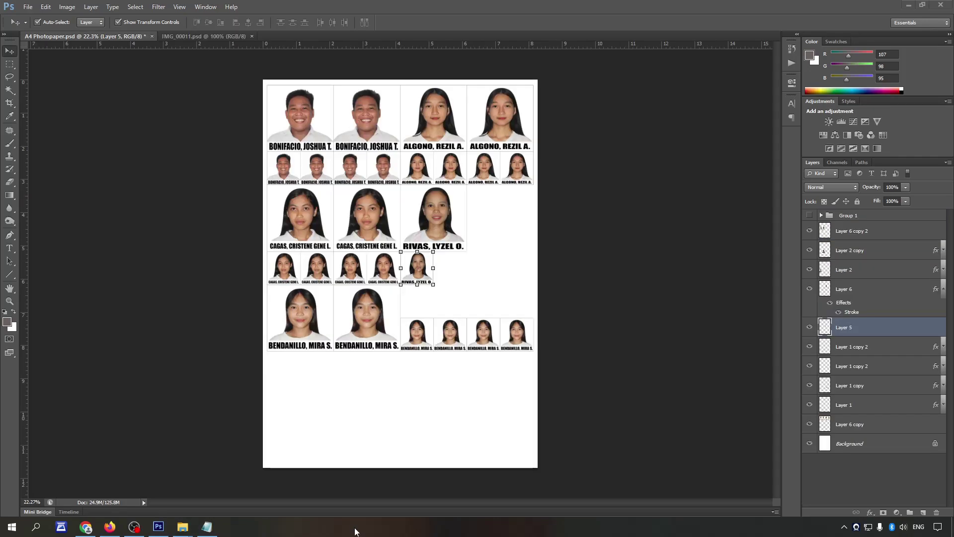
Step: Give the small portrait copy (Layer 5) a 1 px stroke with opacity lowered to 5
click(885, 327)
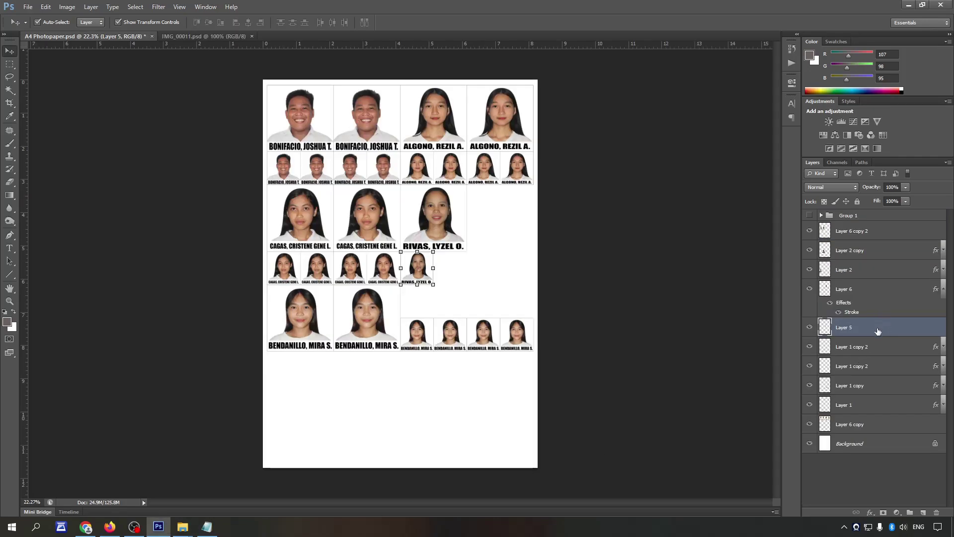
double_click(880, 328)
click(549, 122)
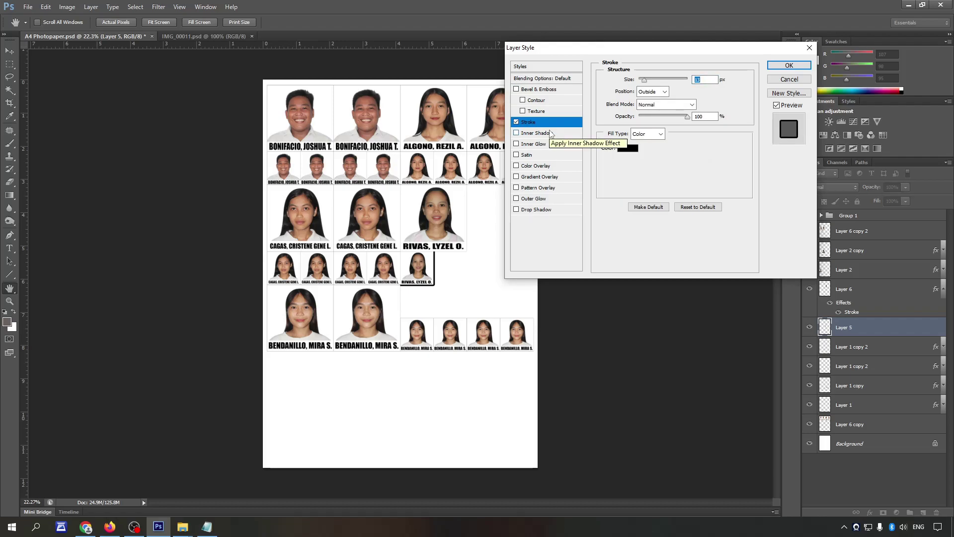
text(1)
key(Tab)
key(Tab)
key(Tab)
text(5)
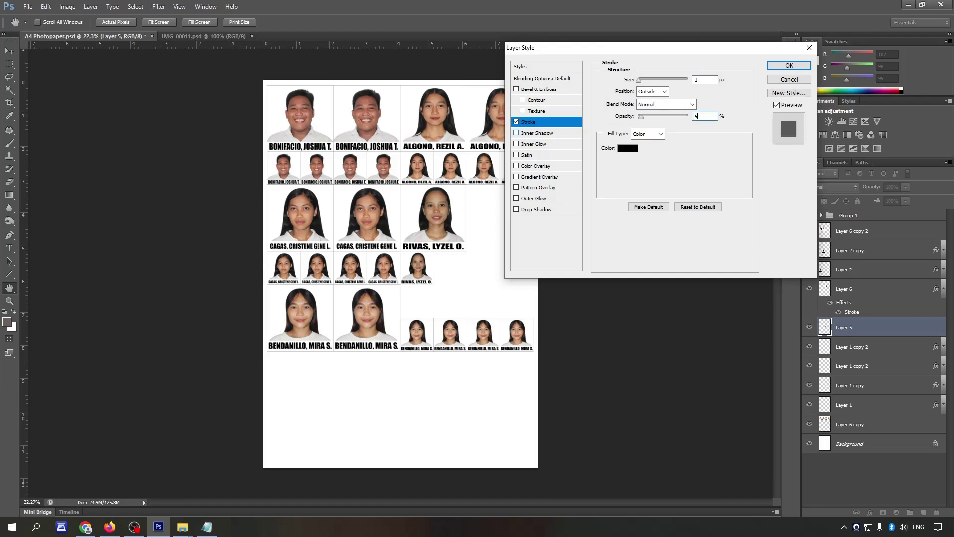
key(Return)
key(ctrl+plus)
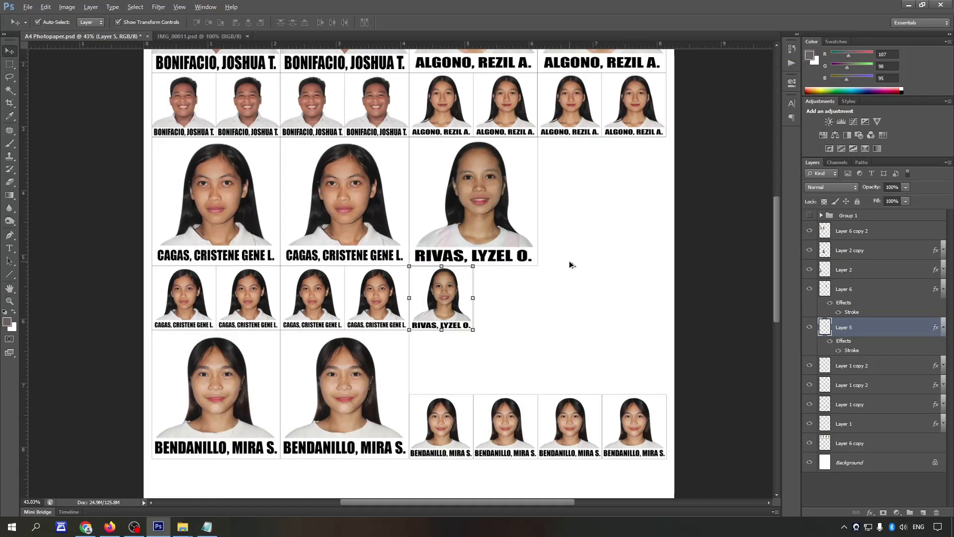
Step: Duplicate the small captioned portrait into the next slot right and nudge it left to align
key(Tab)
scroll(530, 223, up, 3)
scroll(530, 222, up, 1)
mouse_move(508, 293)
mouse_down()
mouse_move(574, 301)
mouse_move(596, 288)
mouse_up()
scroll(597, 289, up, 5)
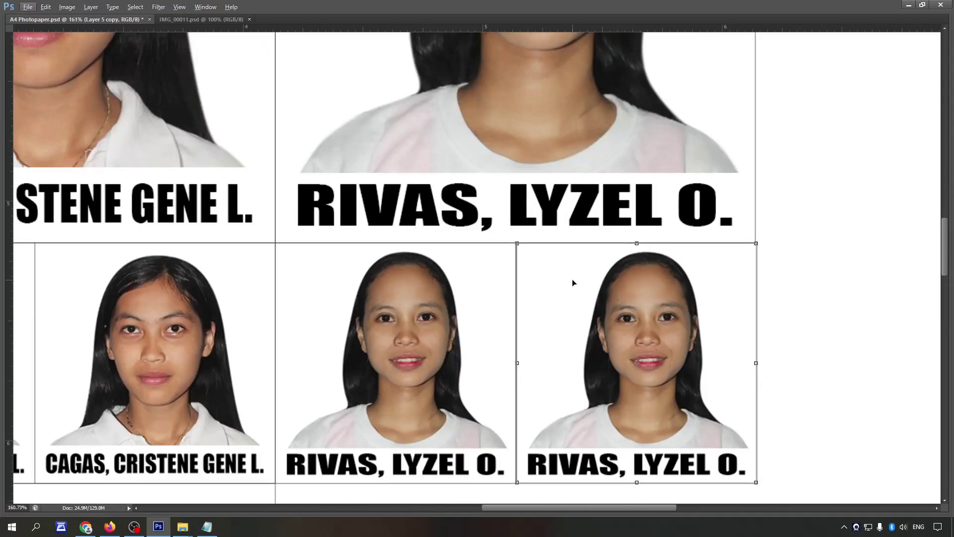
scroll(572, 282, up, 1)
key(Left)
Step: Duplicate the large portrait block into the empty right column, completing the row
scroll(854, 286, down, 1)
scroll(841, 290, down, 1)
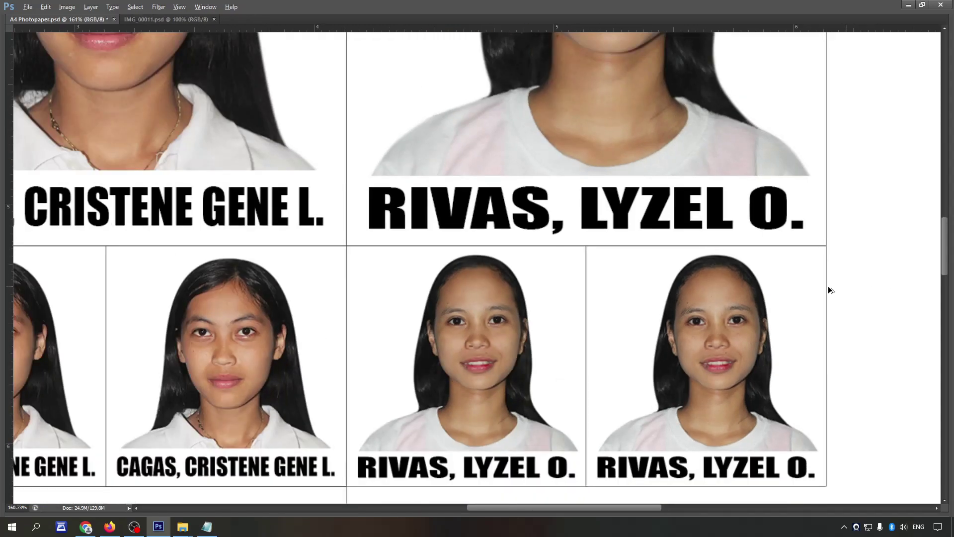
scroll(792, 291, down, 2)
scroll(776, 301, down, 1)
scroll(776, 301, right, 1)
mouse_move(643, 247)
mouse_down()
mouse_move(819, 248)
mouse_move(808, 240)
mouse_up()
scroll(798, 156, up, 2)
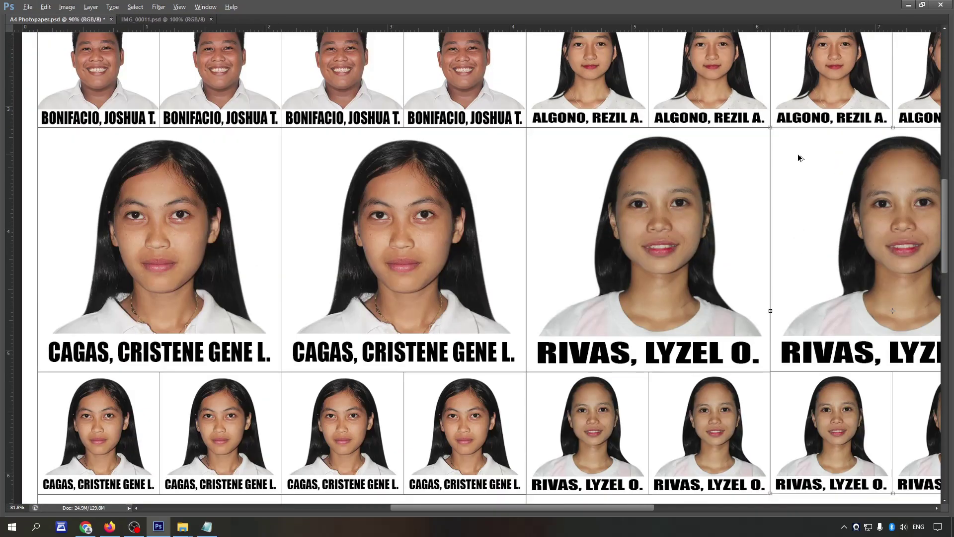
scroll(798, 156, up, 2)
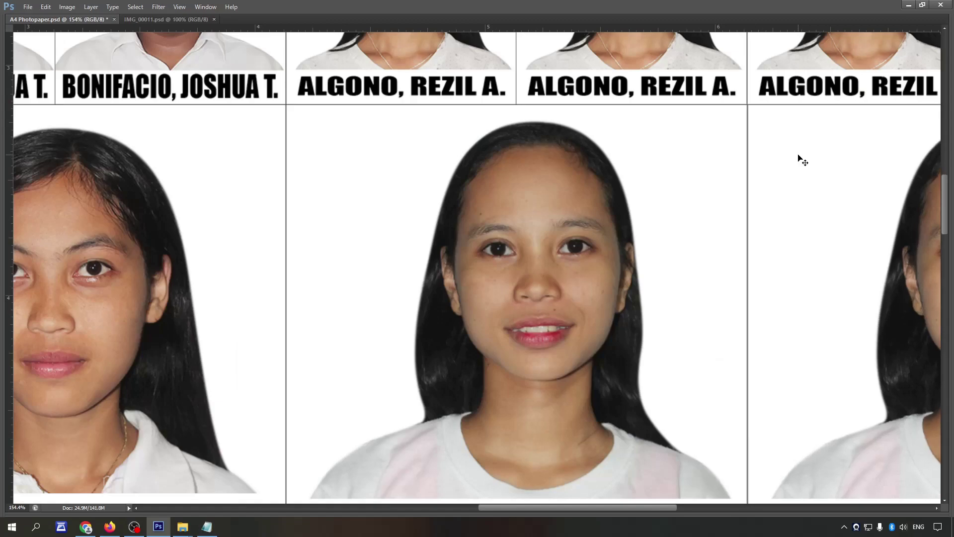
scroll(739, 156, down, 1)
scroll(725, 198, down, 3)
scroll(723, 214, down, 3)
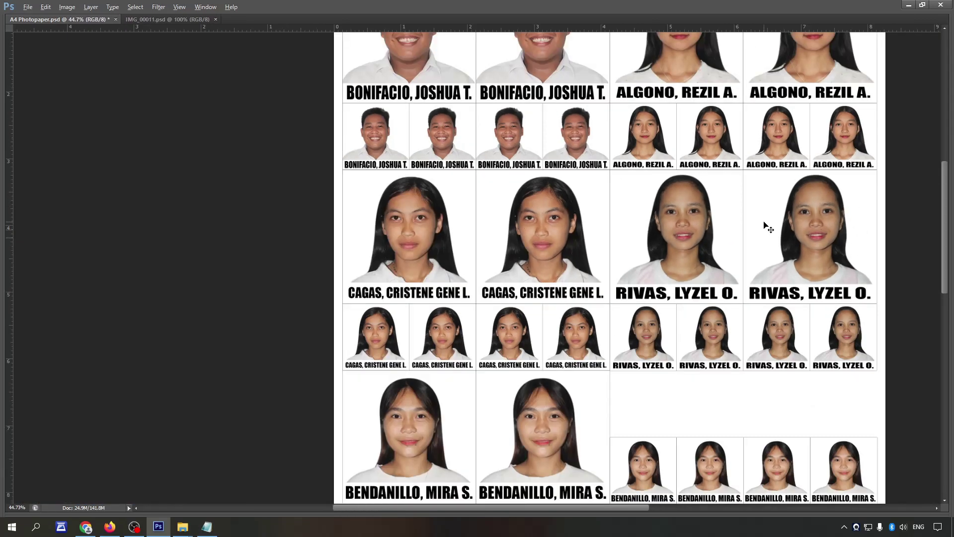
scroll(646, 224, down, 3)
scroll(673, 279, down, 1)
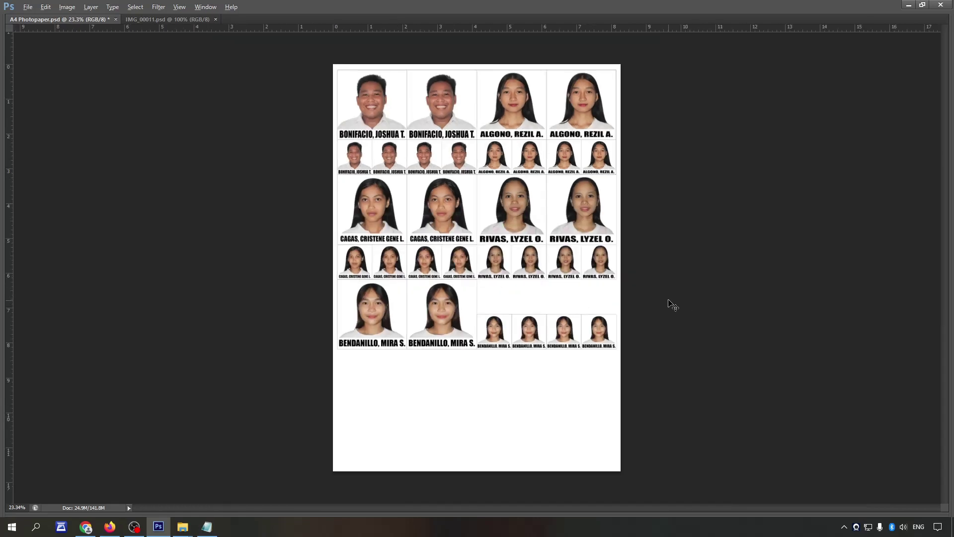
scroll(661, 313, down, 1)
key(Tab)
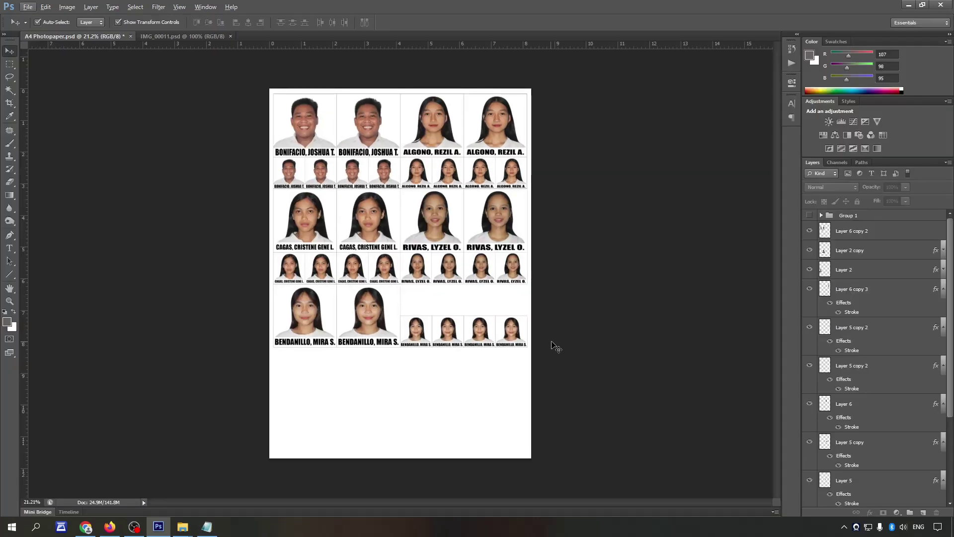
Step: Merge the first sheet's photo layers into one layer, then merge Group 1 likewise
drag(556, 344, 262, 125)
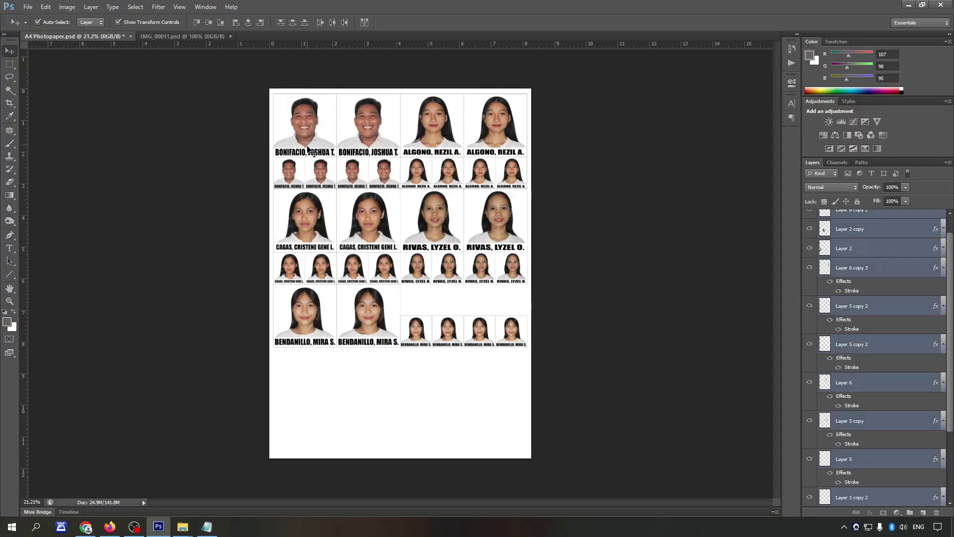
key(ctrl+e)
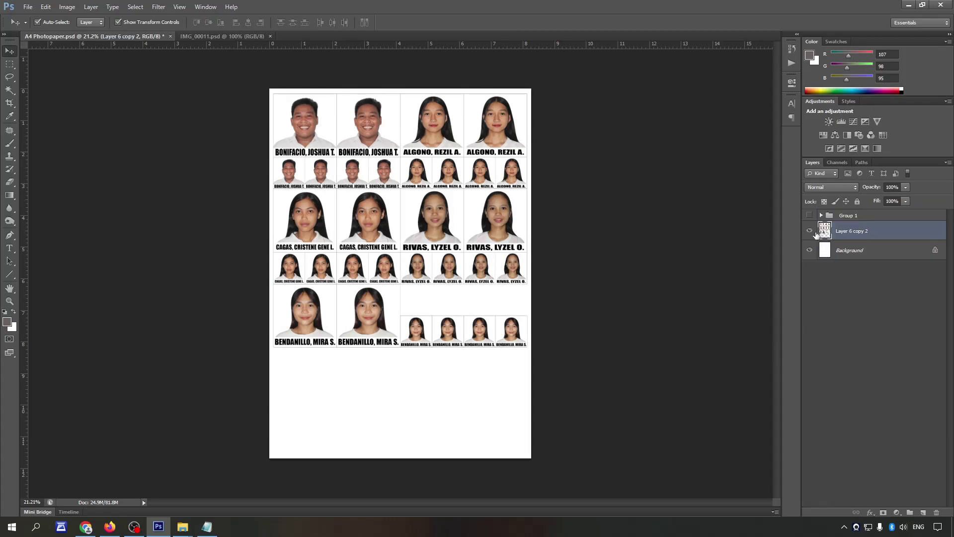
click(809, 231)
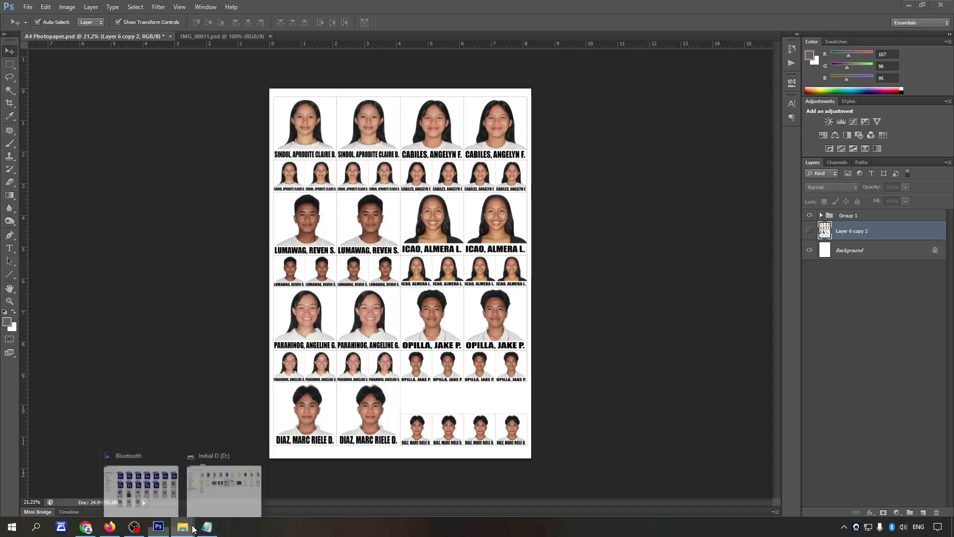
key(alt+Tab)
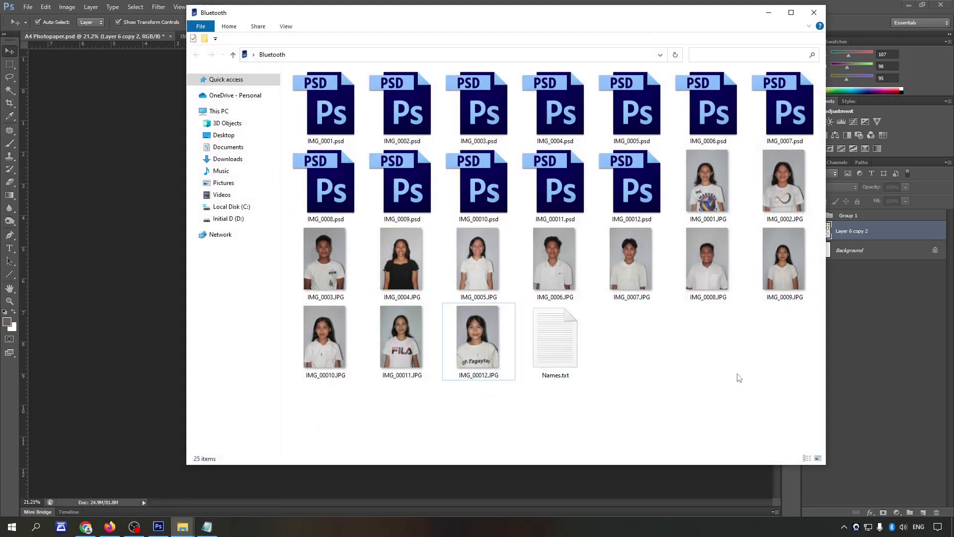
key(alt+Tab)
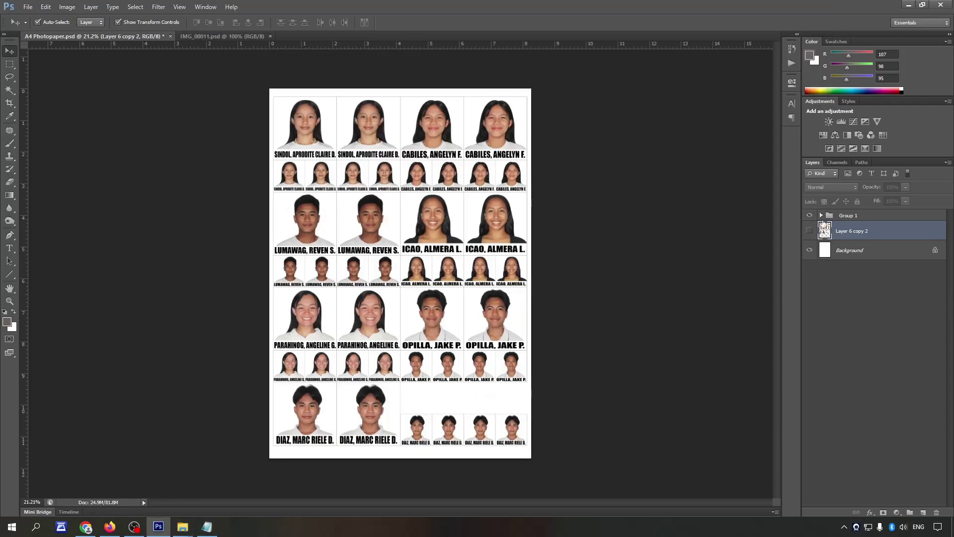
click(809, 215)
click(844, 216)
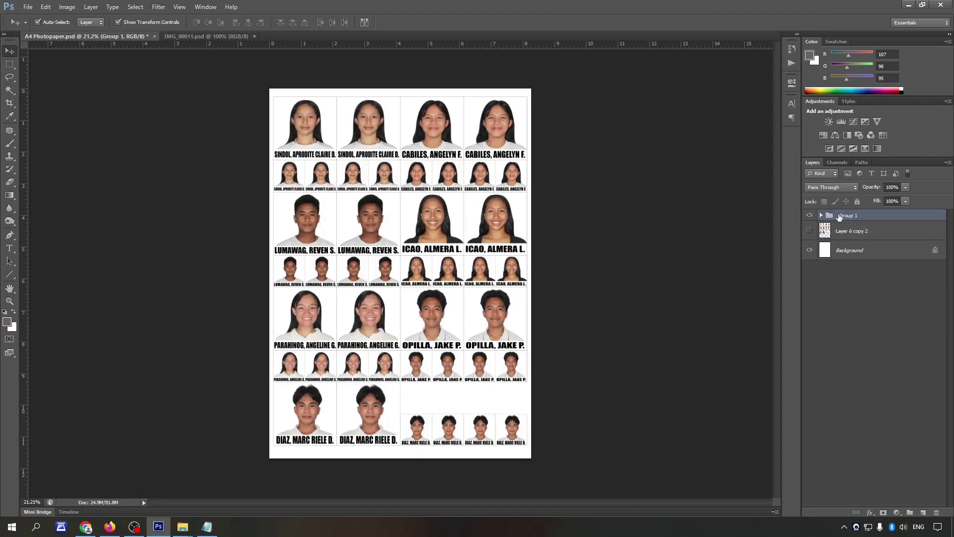
key(ctrl+e)
Step: Select both merged sheet layers, excluding the background, and align their top edges
click(810, 238)
click(810, 219)
ctrl+click(852, 240)
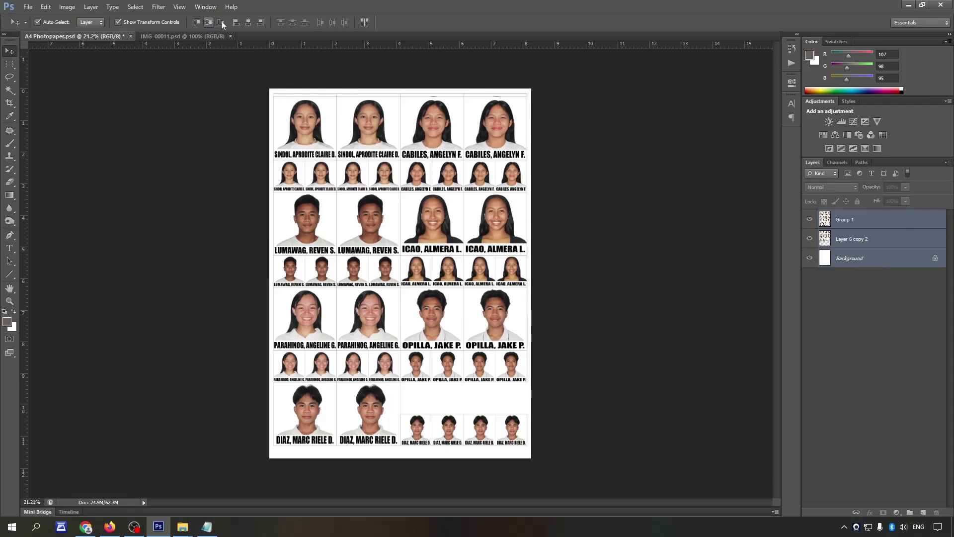
click(852, 239)
ctrl+click(845, 219)
click(196, 23)
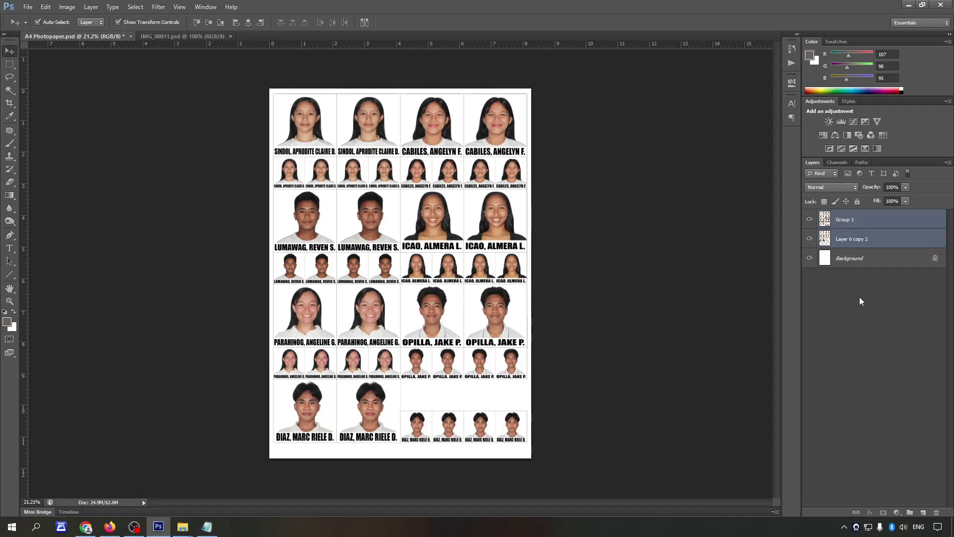
Step: Toggle each sheet's visibility to check them, ending with the background layer selected
click(810, 219)
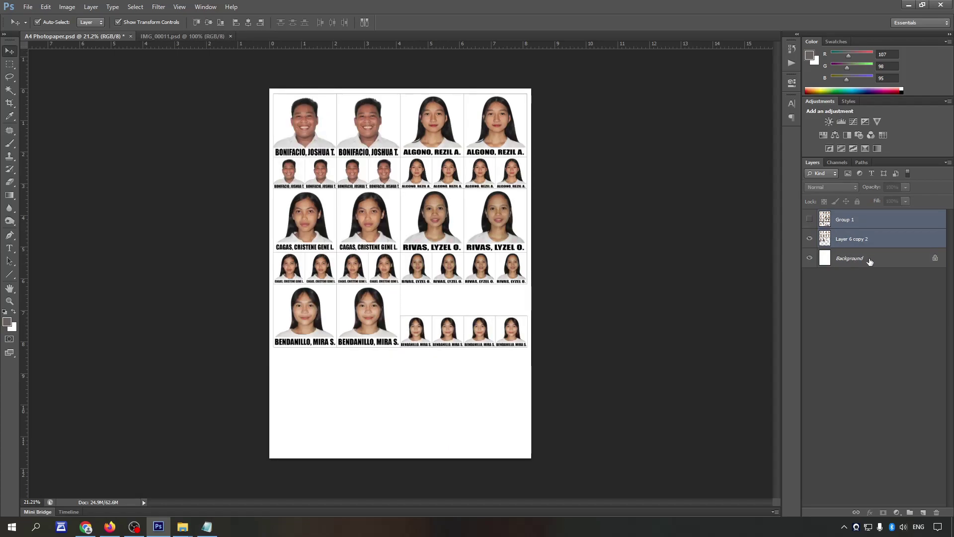
click(869, 259)
alt+scroll(621, 236, up, 5)
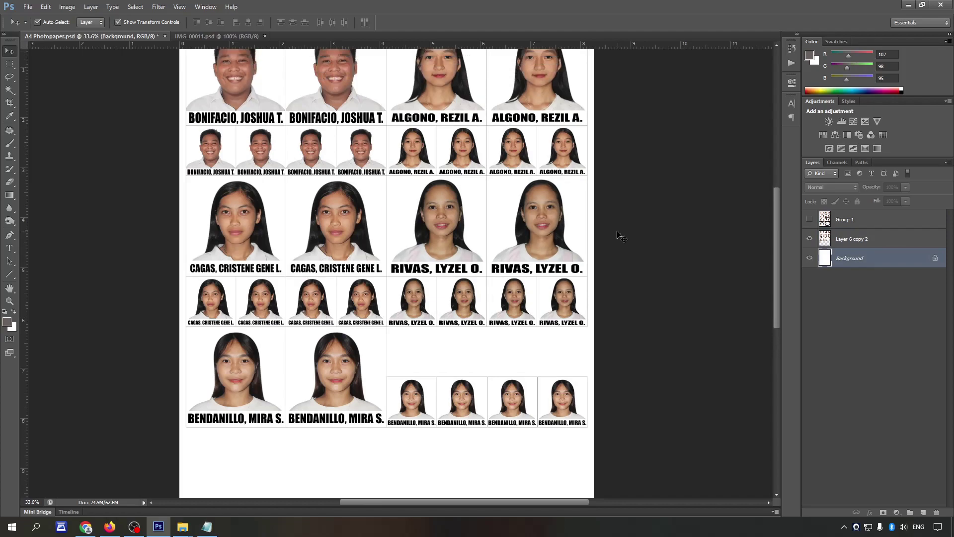
alt+scroll(622, 236, down, 2)
alt+scroll(622, 236, down, 1)
click(810, 238)
click(810, 219)
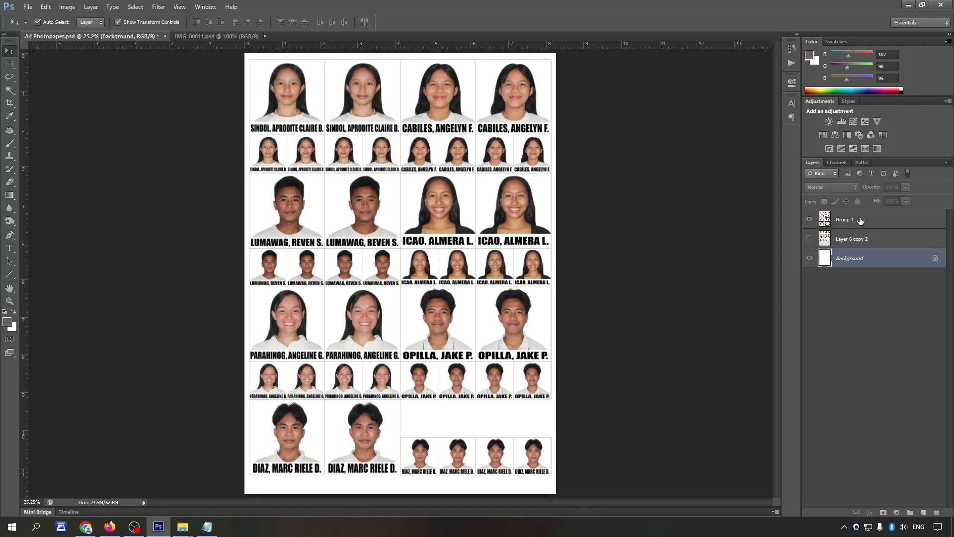
click(860, 220)
click(868, 260)
Step: Minimize Photoshop with Win+D to show the desktop
key(super+d)
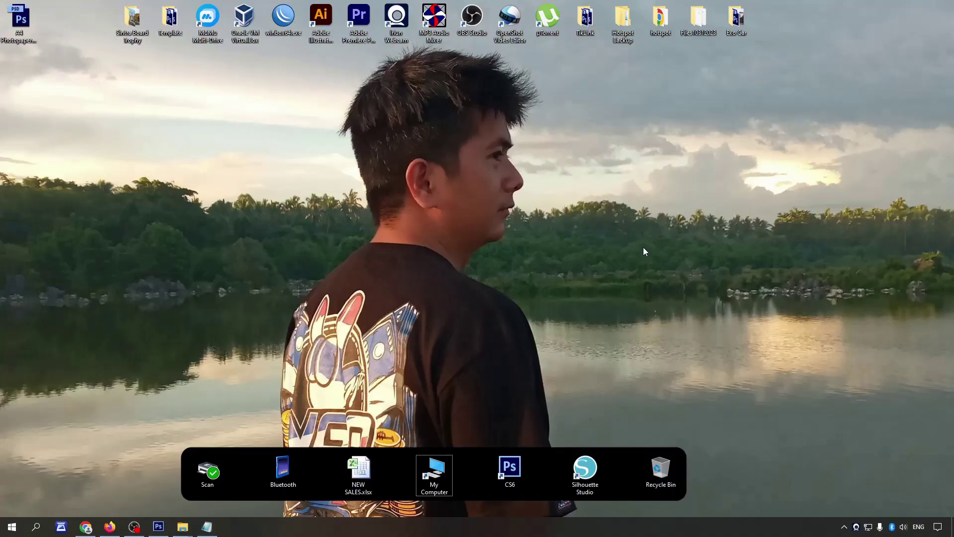